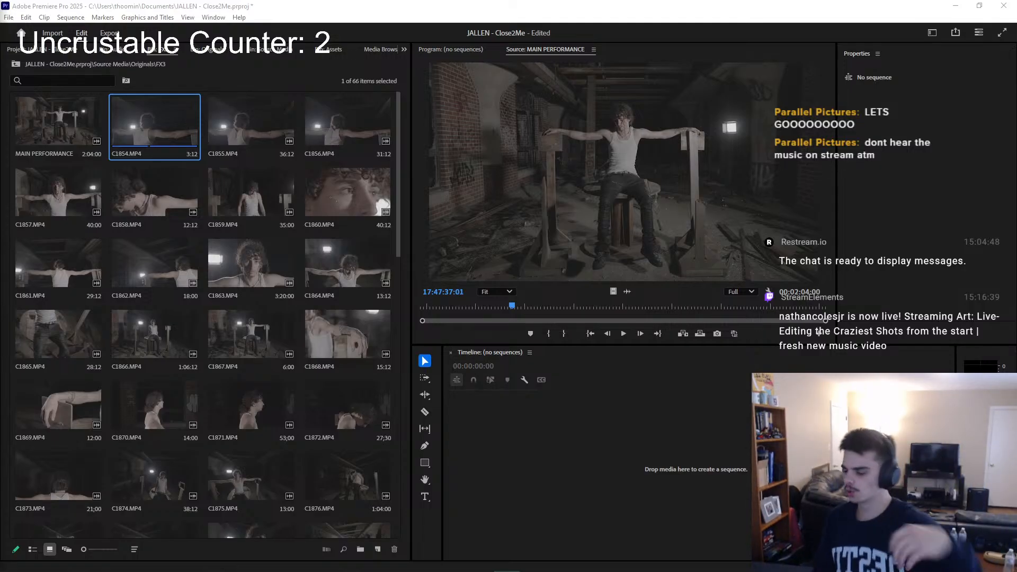
click(688, 392)
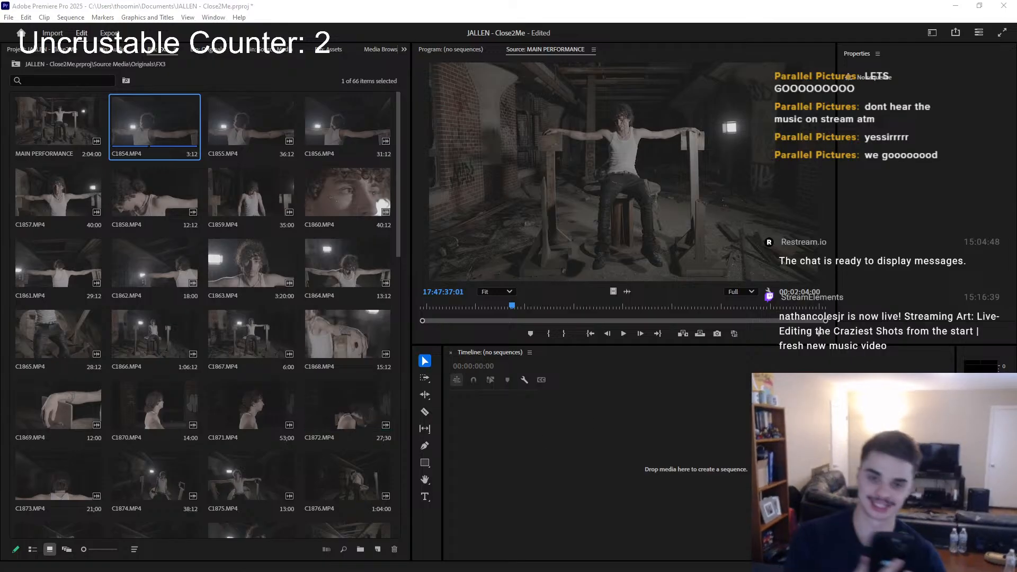
click(827, 466)
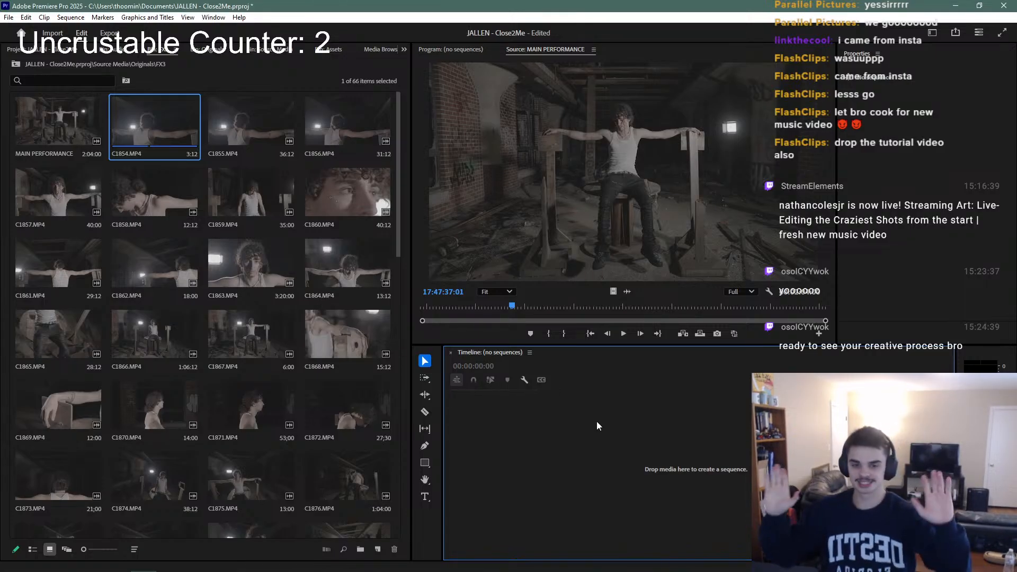
click(404, 561)
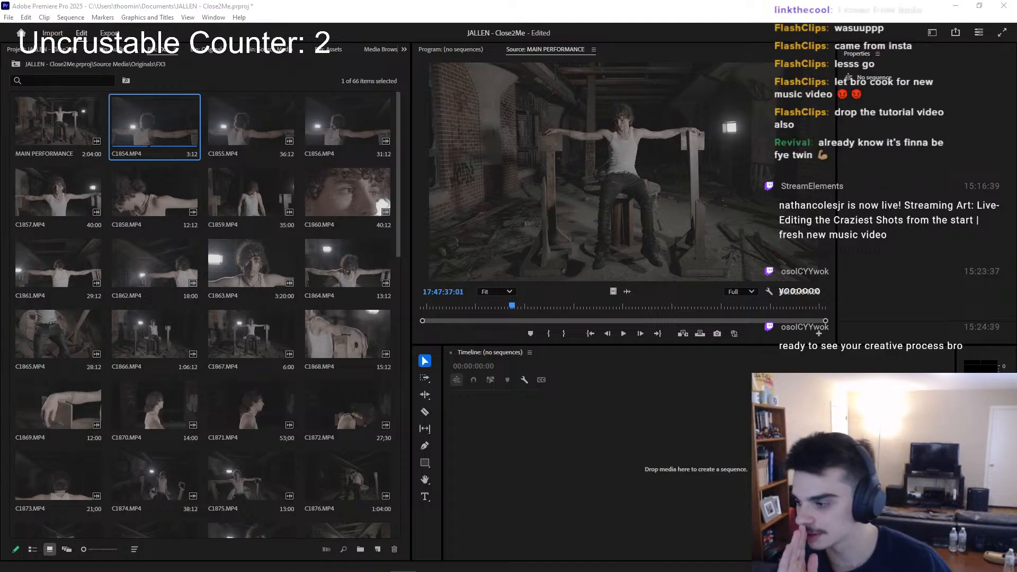
click(826, 456)
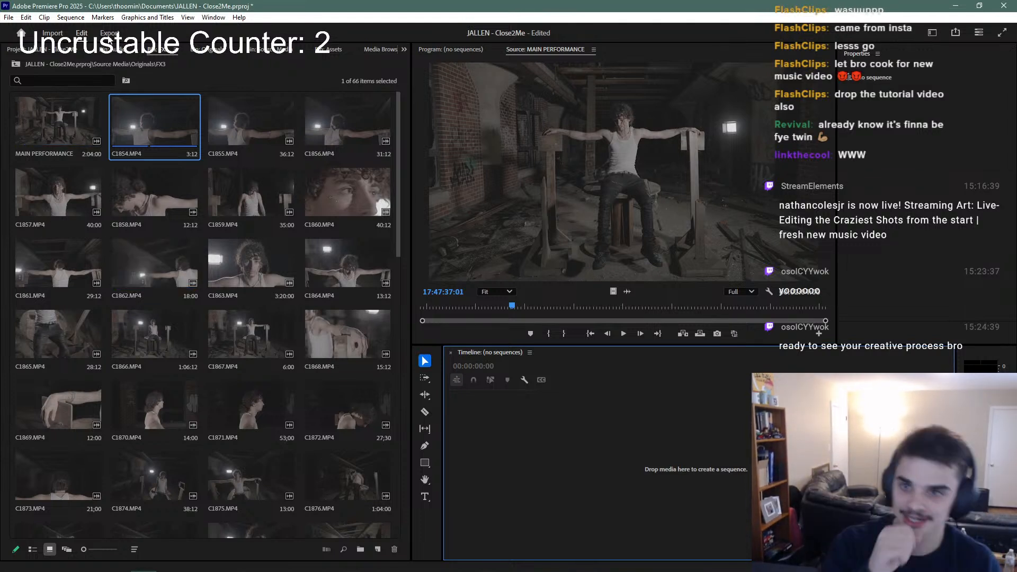
click(119, 49)
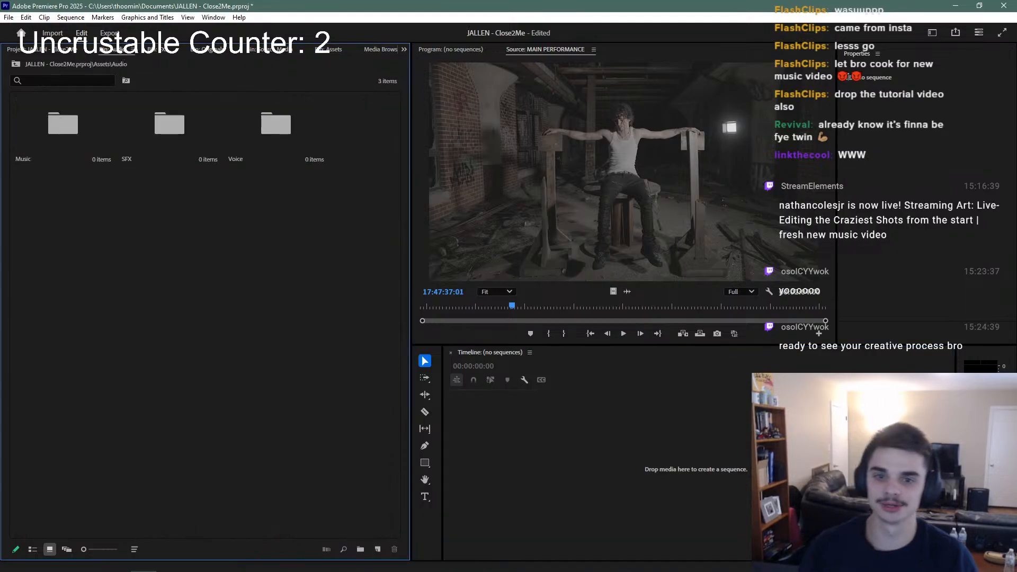
click(40, 562)
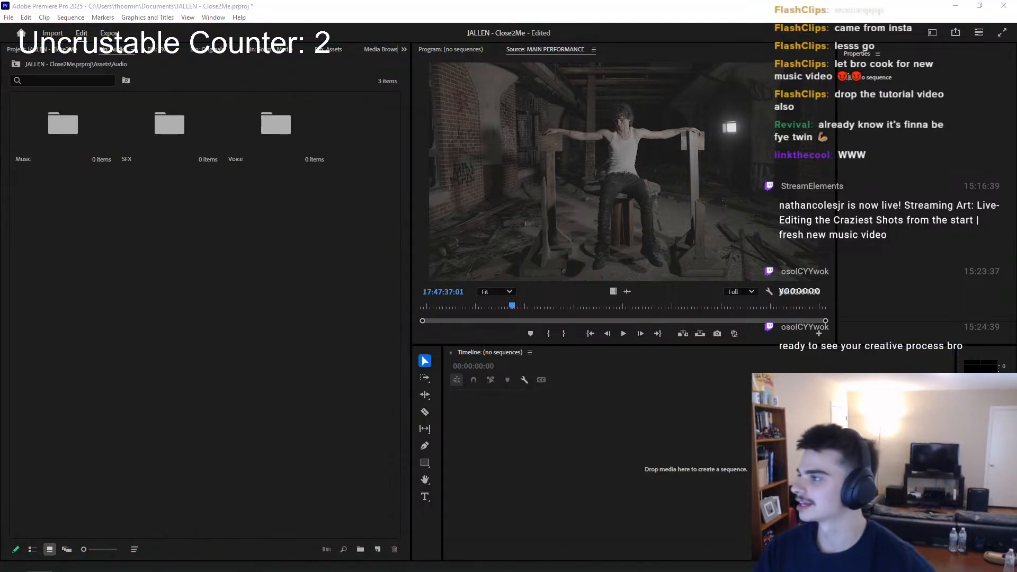
key(alt+Tab)
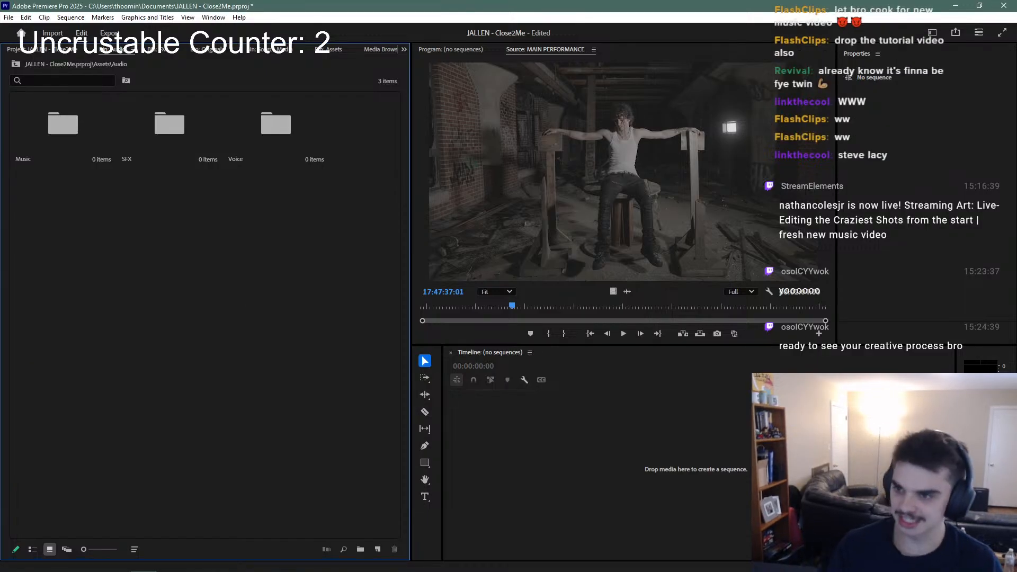
click(403, 562)
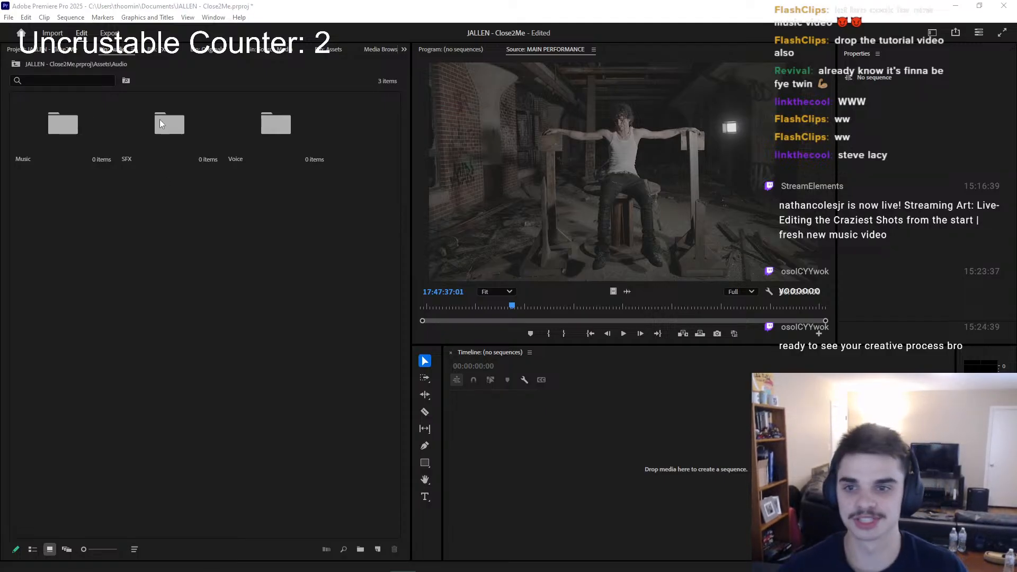
Import the song file close2me.mp3 into the project's Assets bin
click(63, 59)
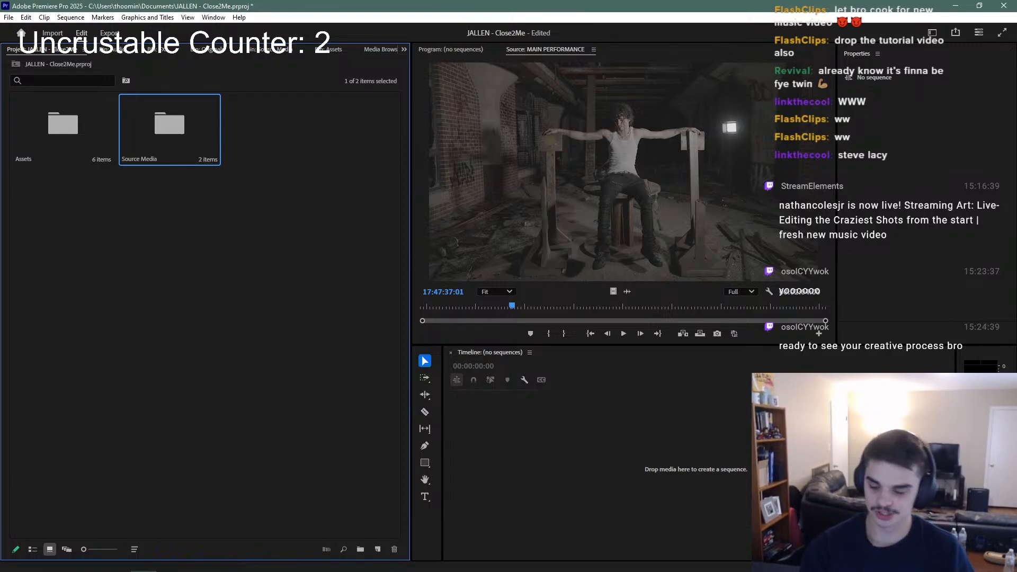
key(XF86AudioPlay)
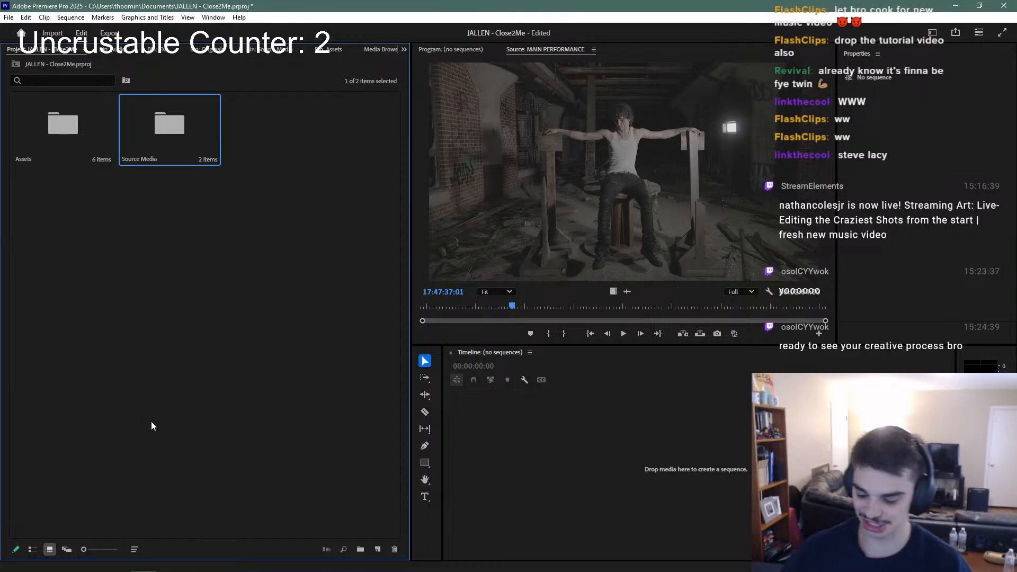
click(466, 567)
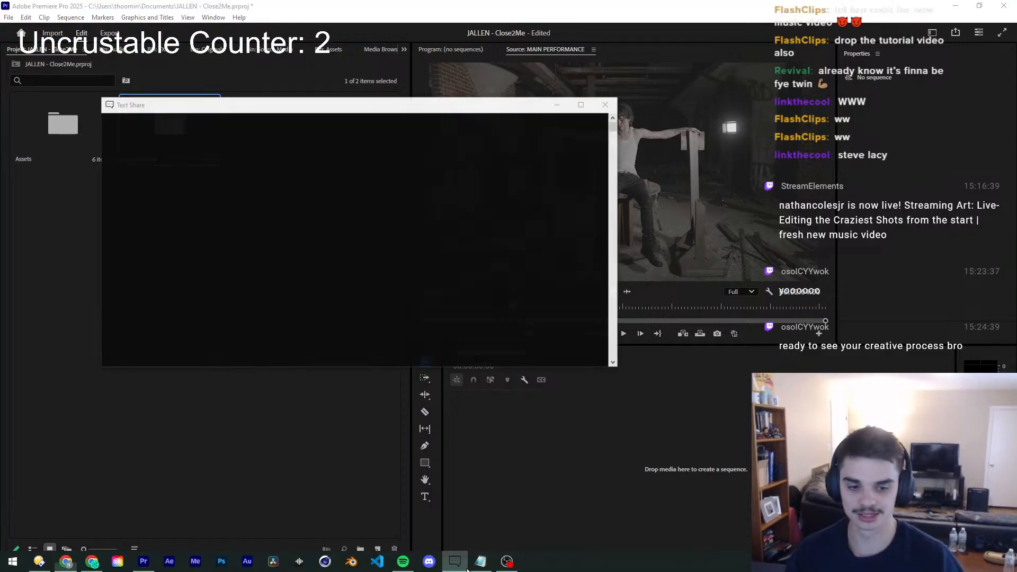
drag(243, 108, 0, 109)
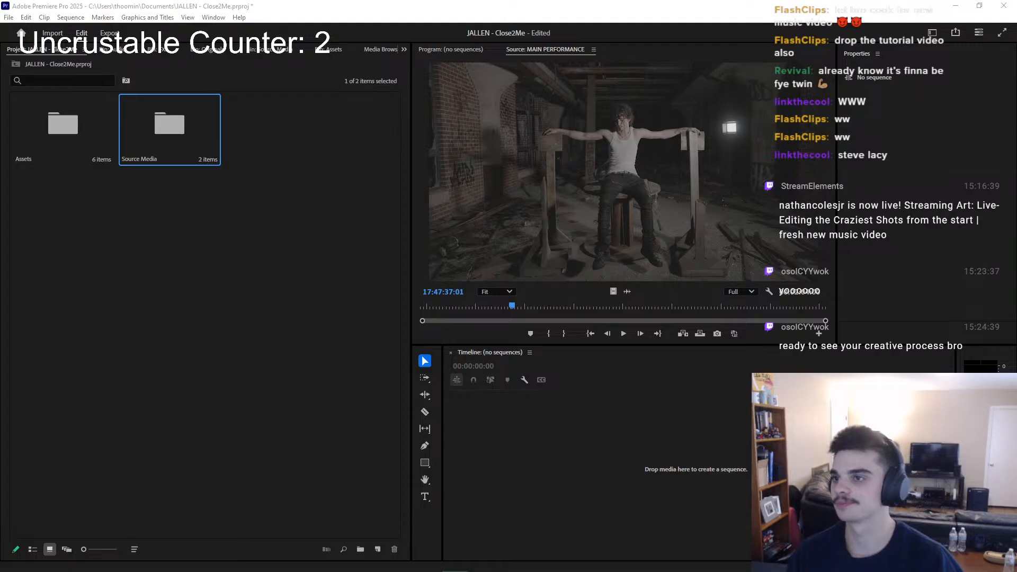
drag(1016, 6, 392, 0)
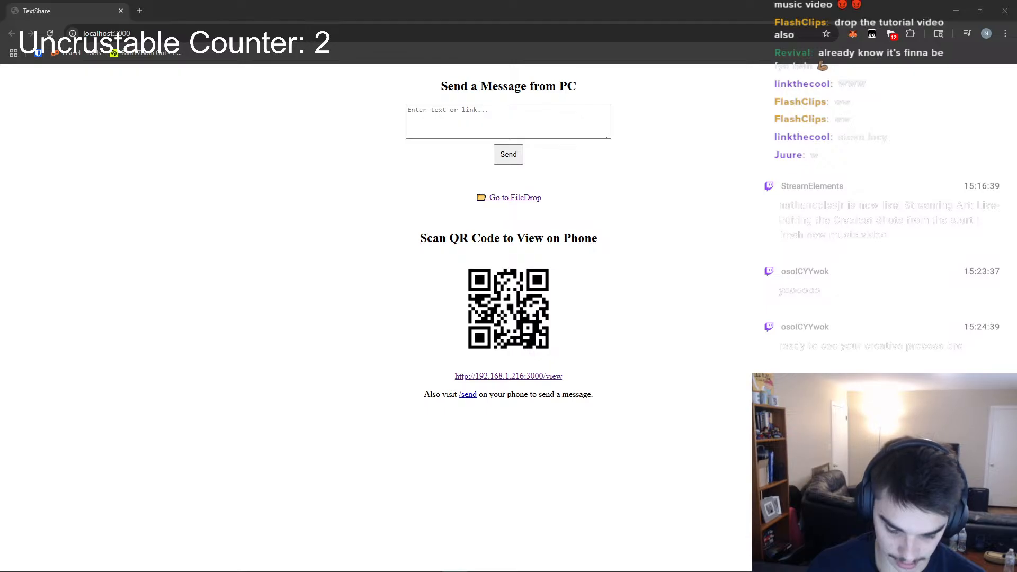
click(957, 10)
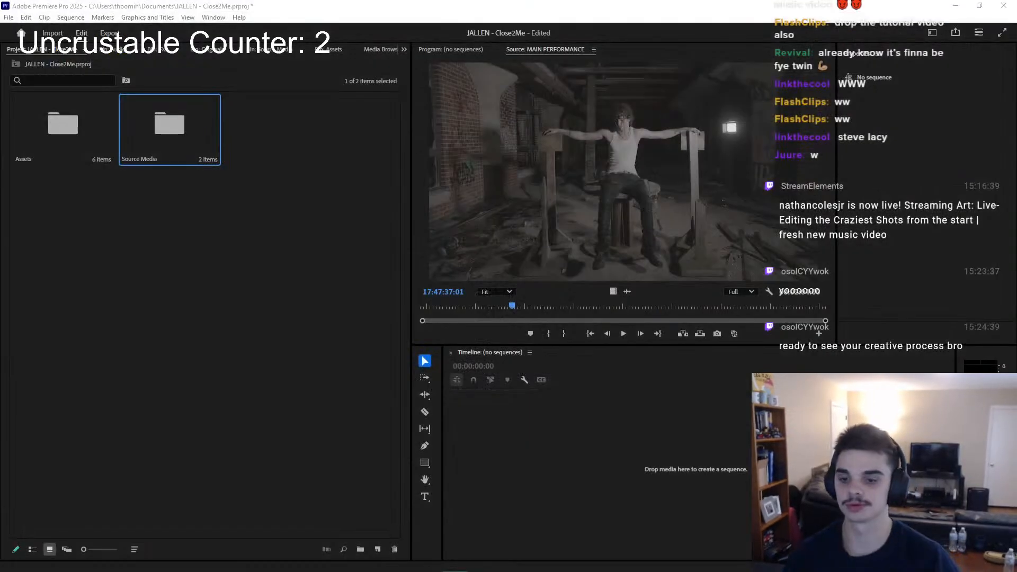
click(91, 562)
click(956, 6)
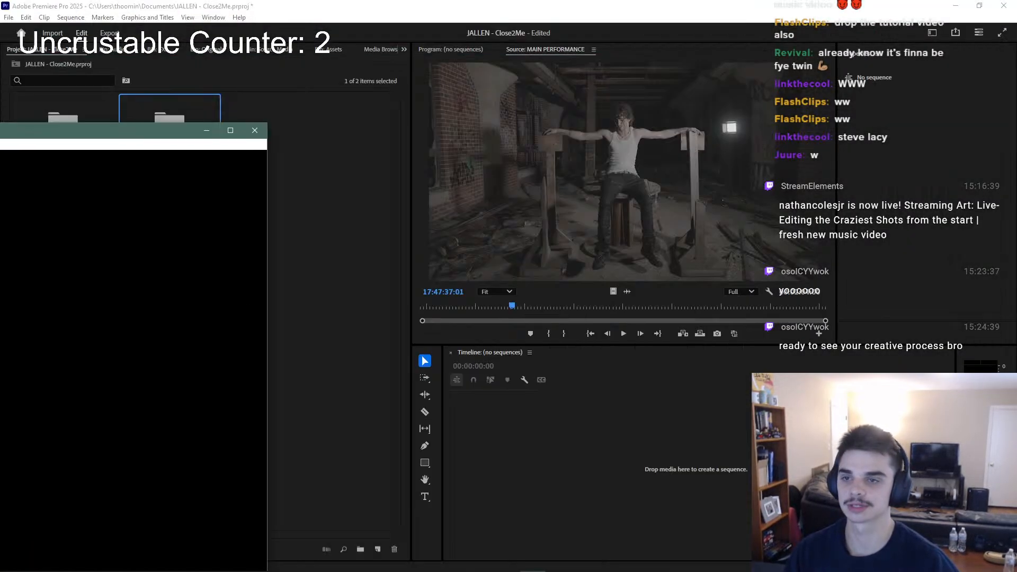
click(144, 111)
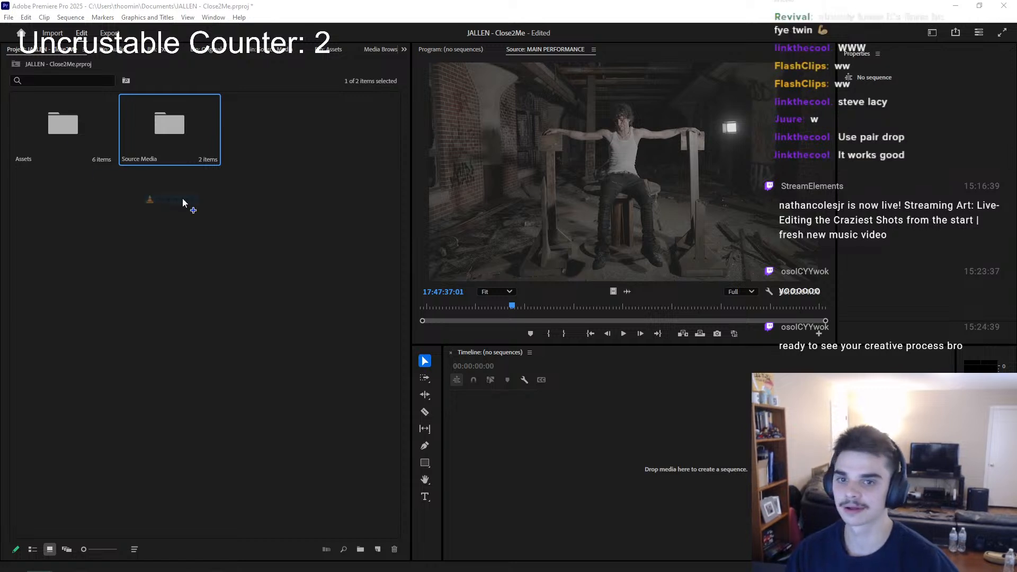
drag(183, 198, 58, 122)
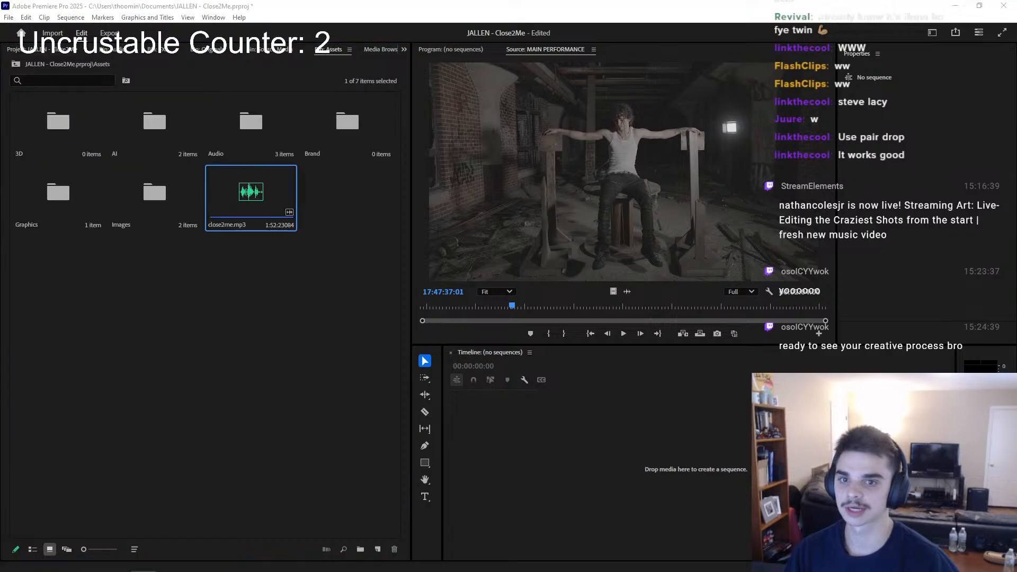
Move close2me.mp3 from the Assets bin into Audio's Music sub-bin and load it for source preview
drag(262, 199, 251, 137)
double_click(250, 135)
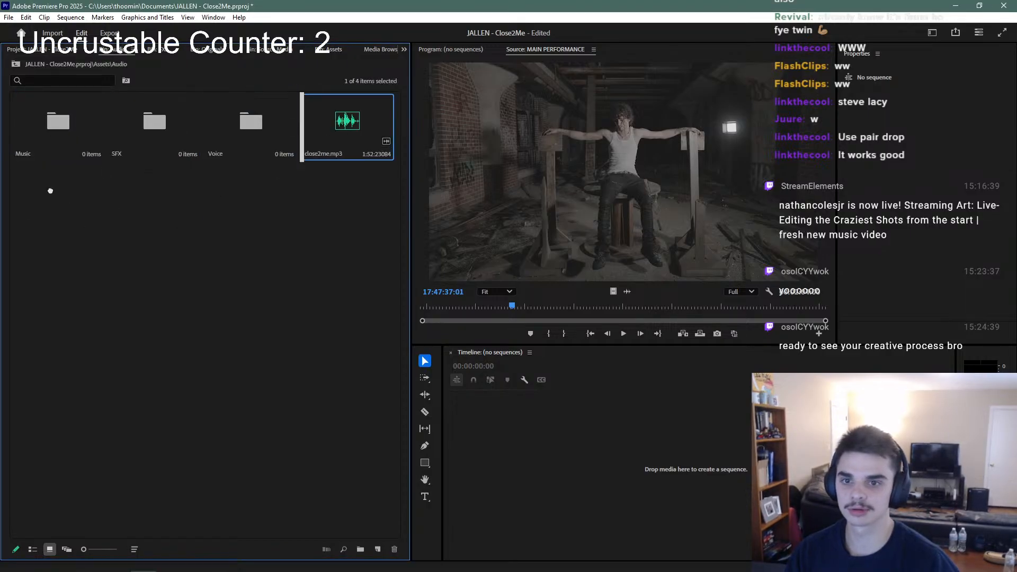
double_click(48, 124)
drag(96, 133, 153, 127)
double_click(77, 131)
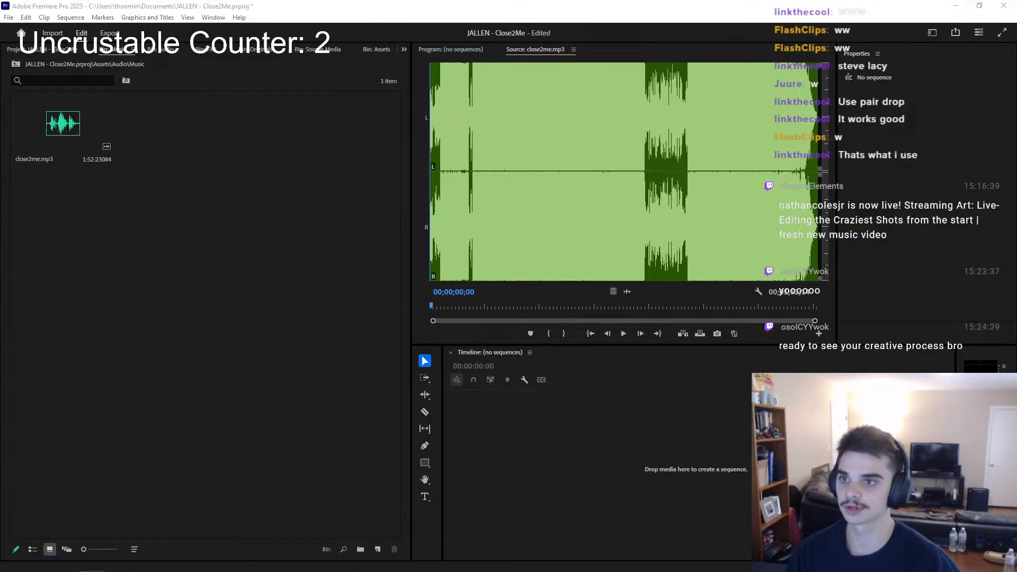
Listen to the opening seconds of close2me.mp3 in the source preview
key(alt+Tab)
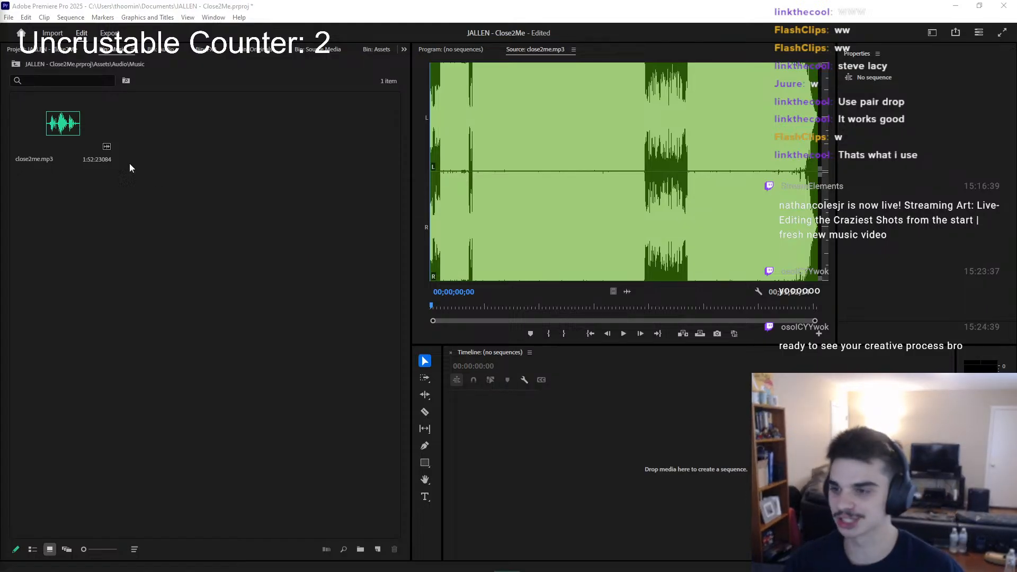
click(162, 174)
double_click(99, 133)
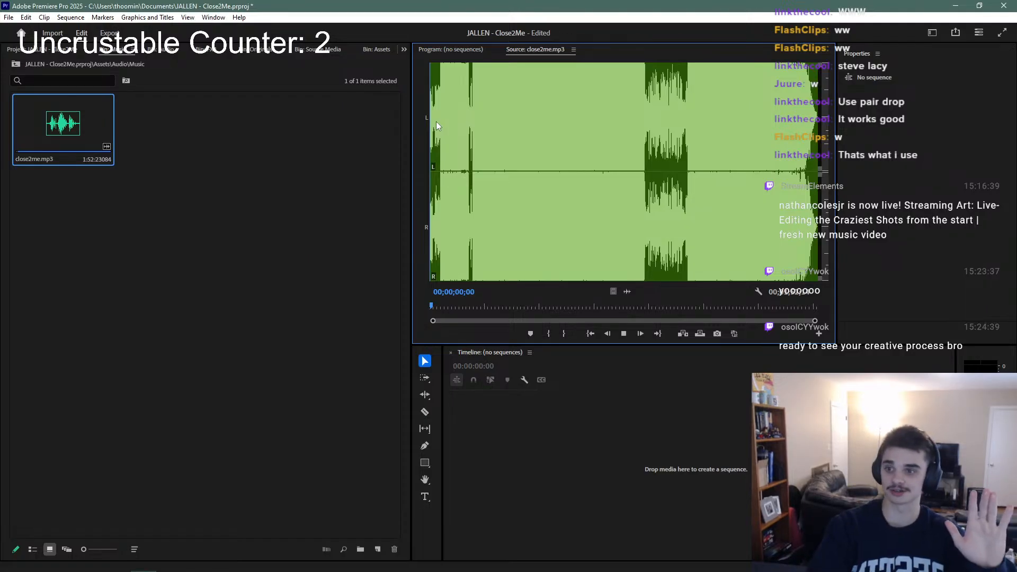
key(space)
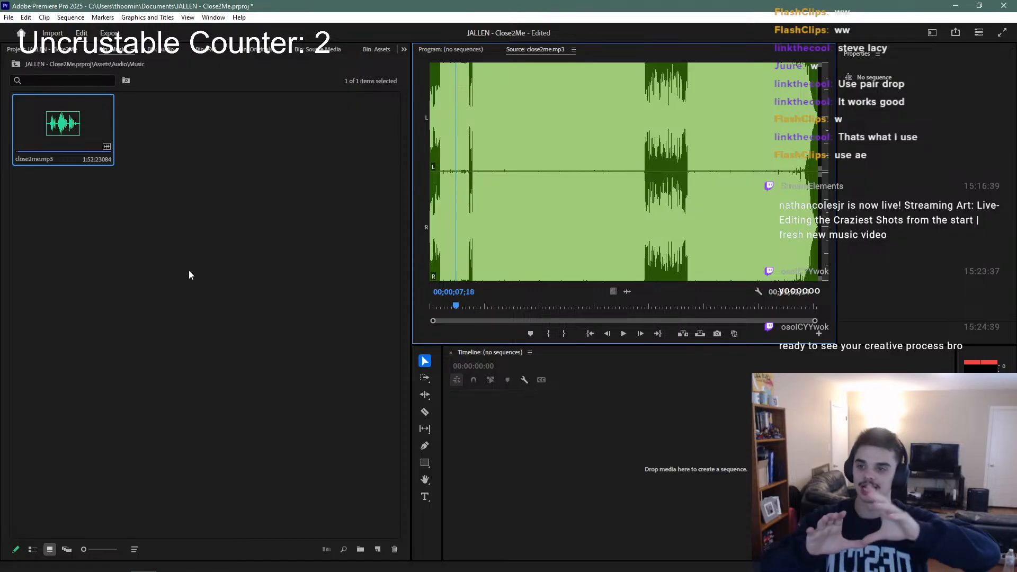
key(space)
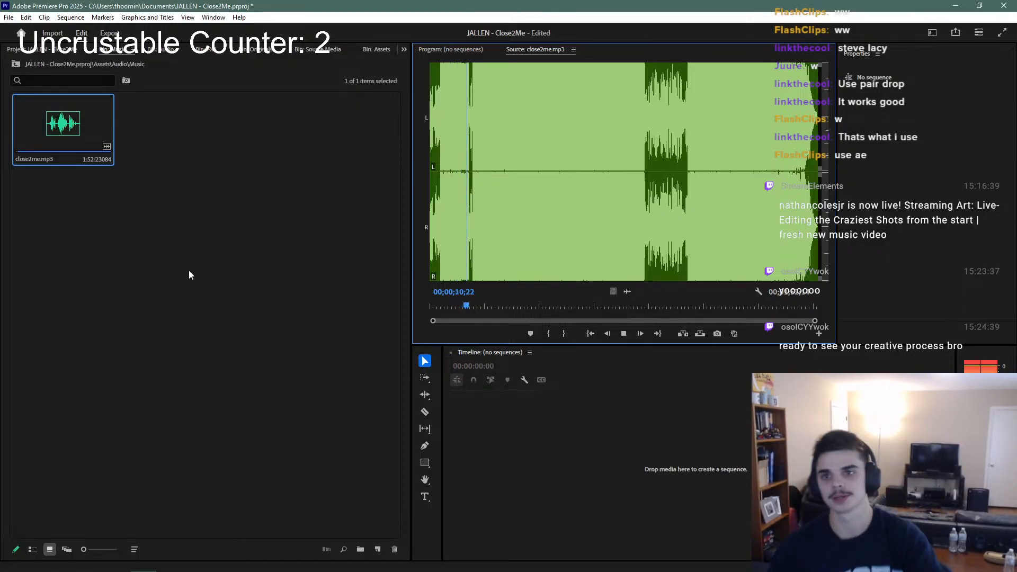
Create a new sequence from the MAIN PERFORMANCE clip in the Source Media > Originals > FX3 bin
click(58, 50)
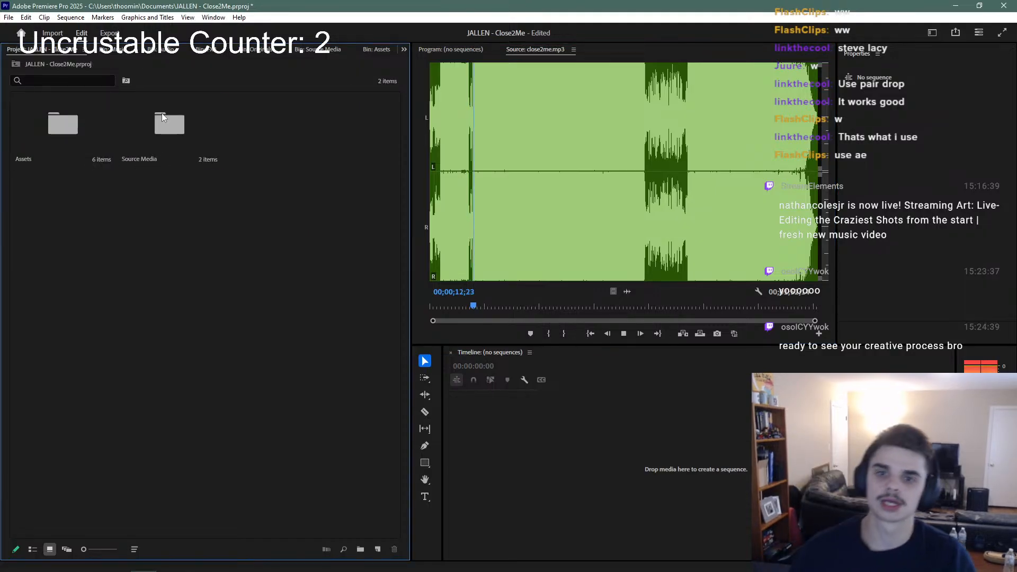
double_click(162, 114)
double_click(90, 114)
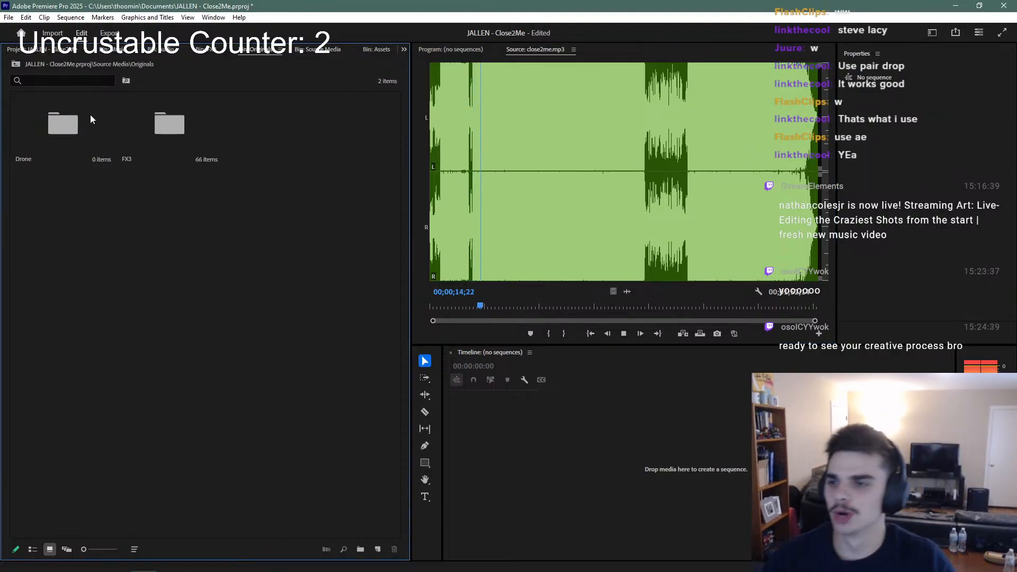
double_click(157, 117)
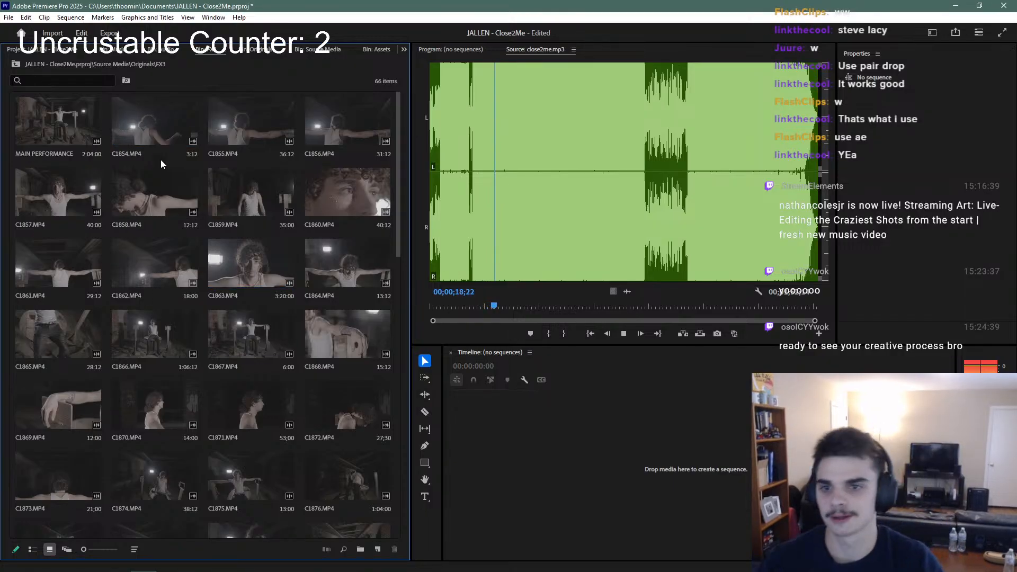
double_click(64, 121)
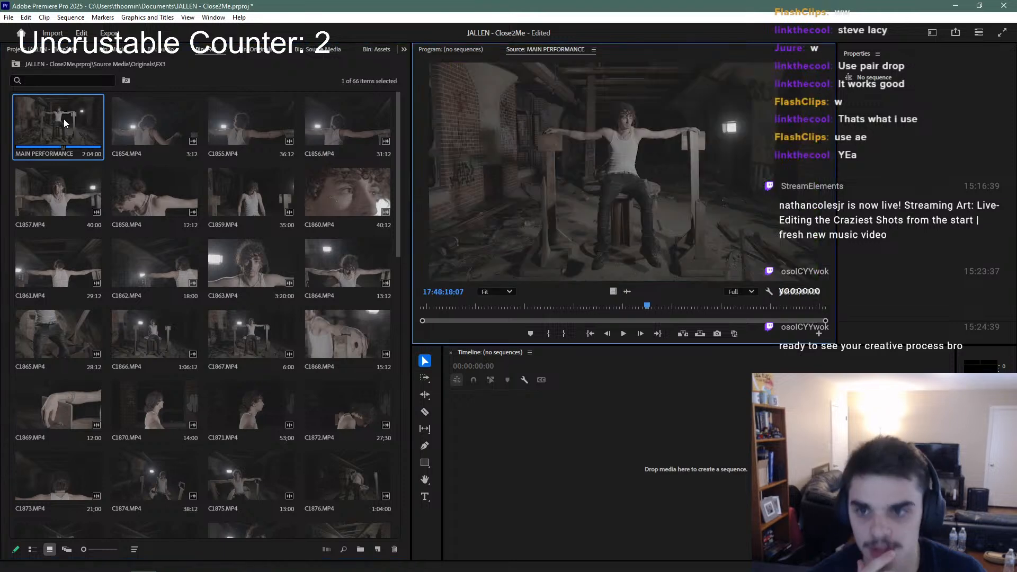
drag(62, 132, 498, 456)
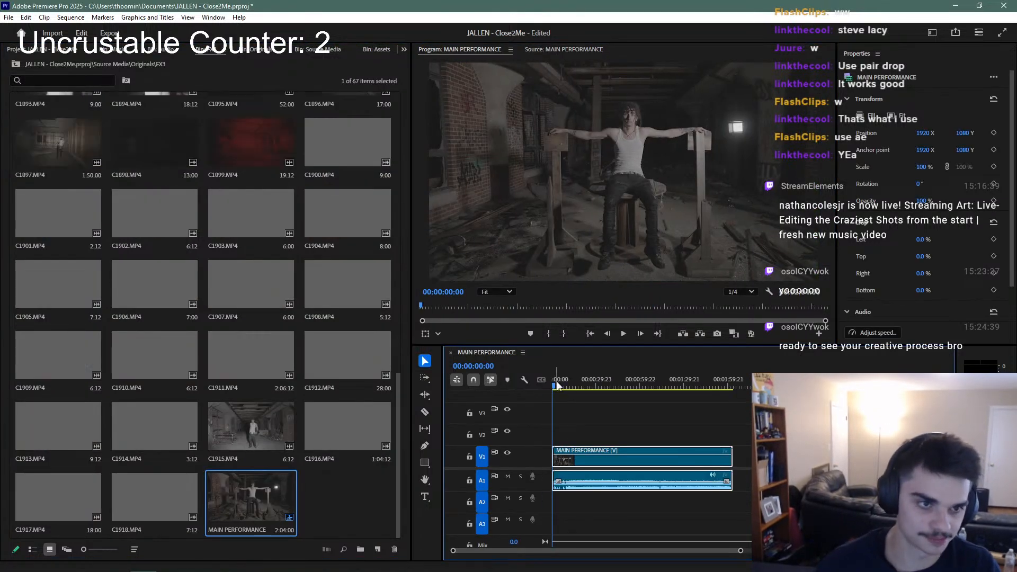
Play the sequence's opening, then cut the MAIN PERFORMANCE clip at about 00:00:12:20 and delete everything before the cut
scroll(560, 437, up, 4)
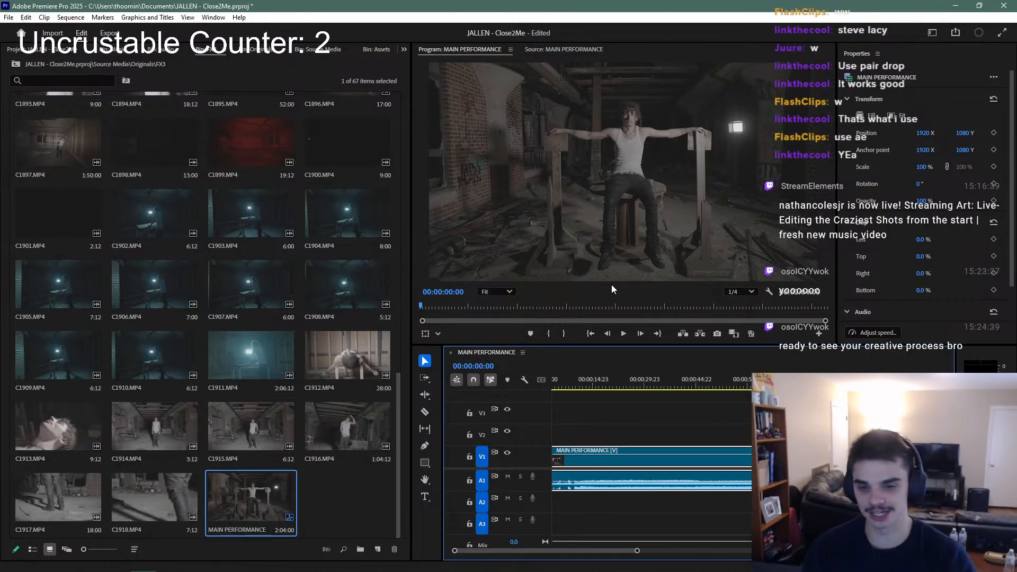
click(572, 380)
scroll(593, 449, up, 2)
key(space)
scroll(575, 422, up, 2)
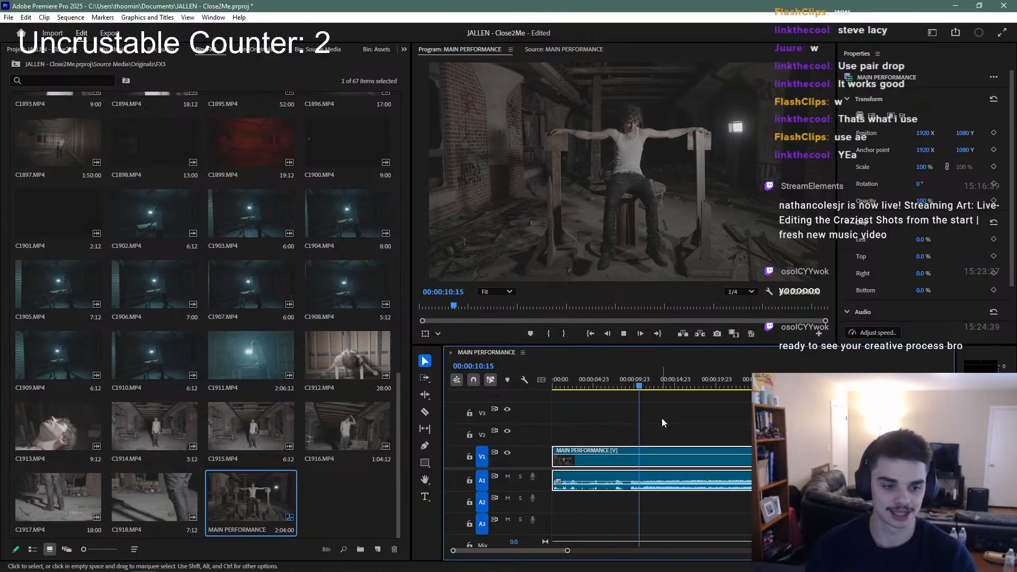
scroll(662, 418, up, 2)
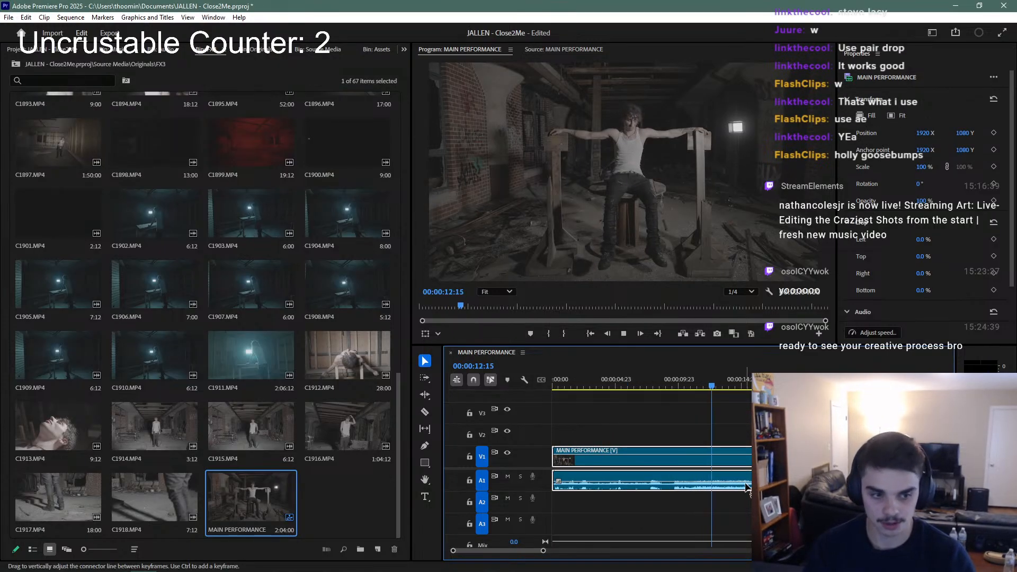
key(ctrl+k)
key(Delete)
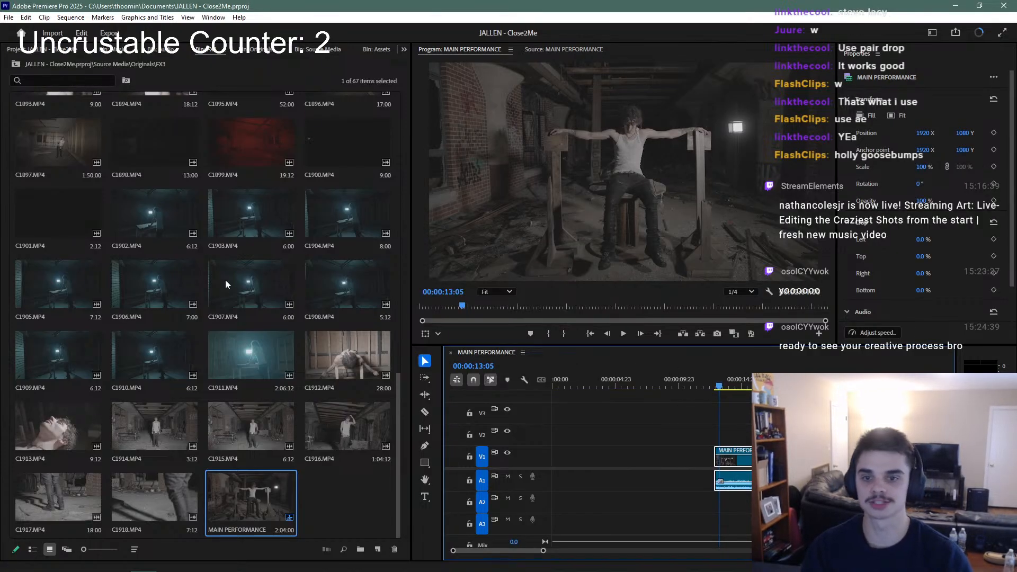
Place close2me.mp3 from the Music bin on track A2, starting at about 9 seconds, below the MAIN PERFORMANCE clip
scroll(225, 280, up, 3)
click(158, 54)
double_click(91, 123)
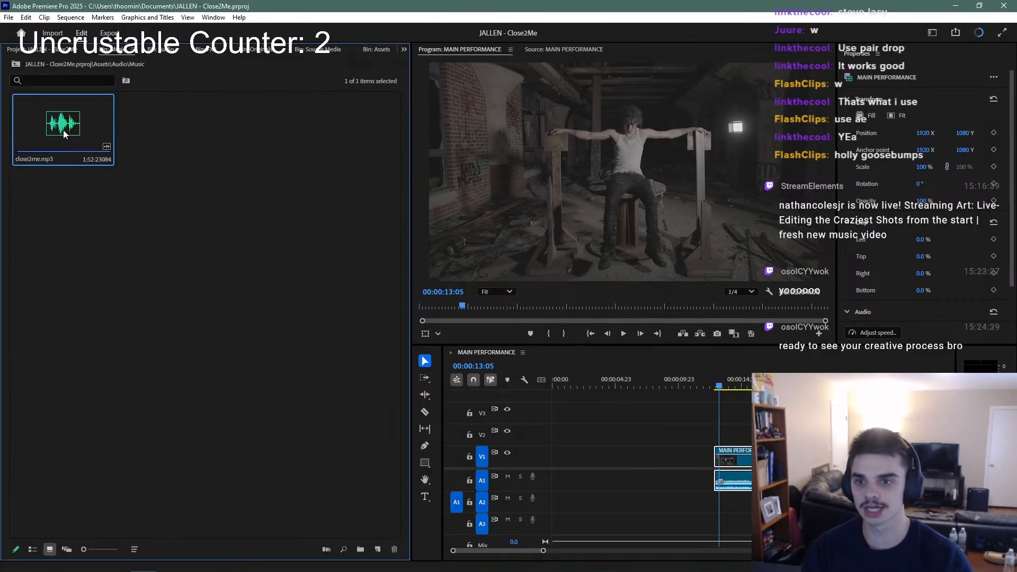
drag(195, 206, 726, 502)
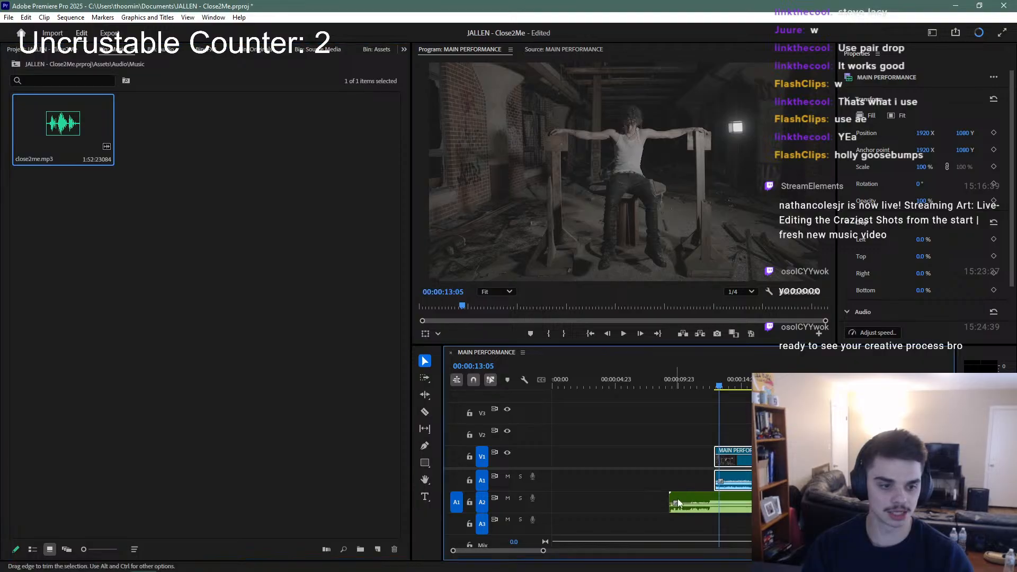
key(equal)
key(equal)
key(equal)
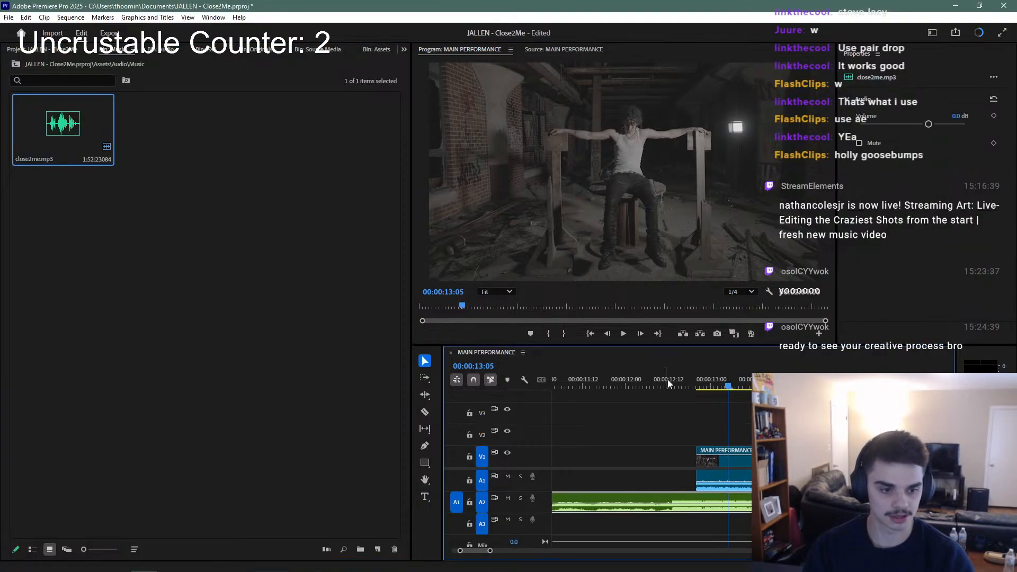
Place the playhead at 00:00:12:13 and switch to the Editing workspace
click(673, 385)
click(933, 32)
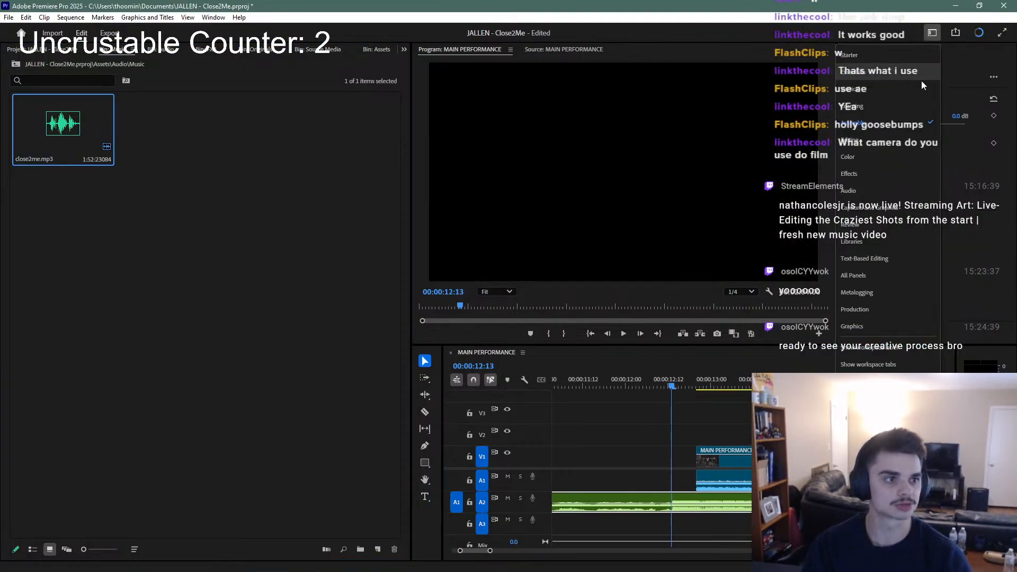
click(858, 141)
Cut close2me.mp3 at the playhead, delete the part before the cut, and slide the remainder to the start of the MAIN PERFORMANCE clip
click(481, 489)
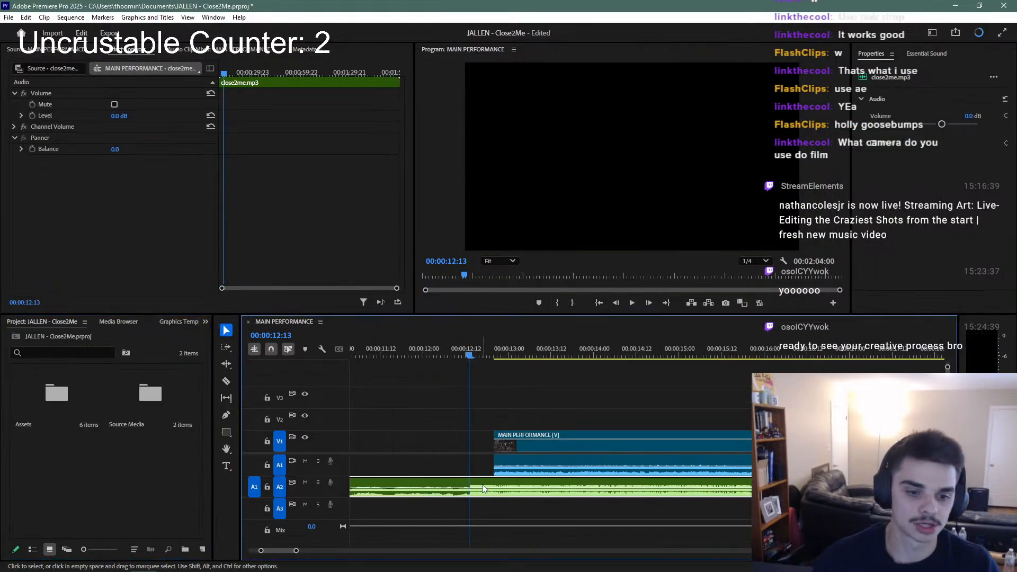
key(ctrl+k)
click(449, 479)
key(Delete)
drag(485, 484, 509, 484)
Play the sequence from its start to about 00:00:19:17 to check the song against the performance
key(space)
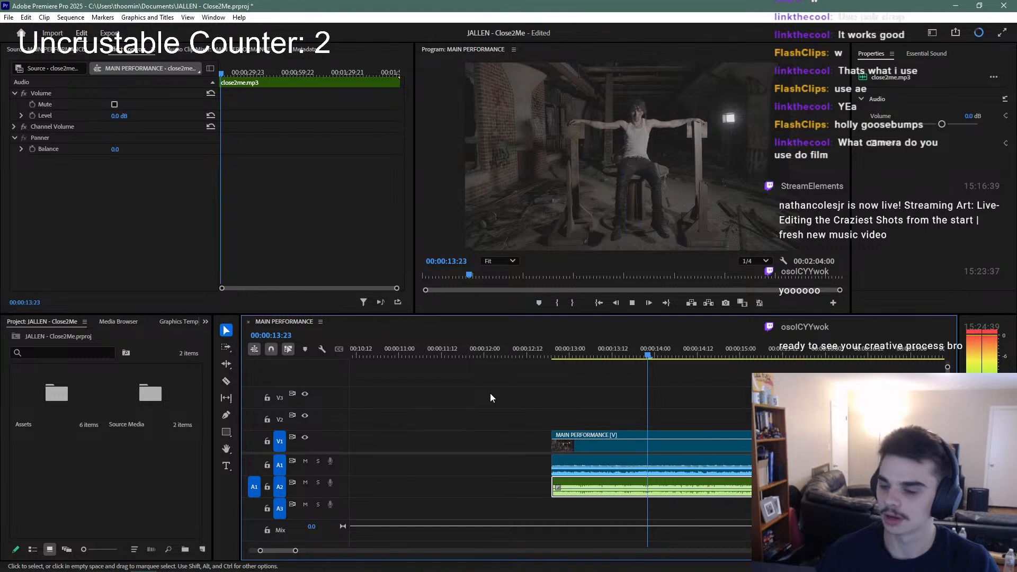
key(space)
key(space)
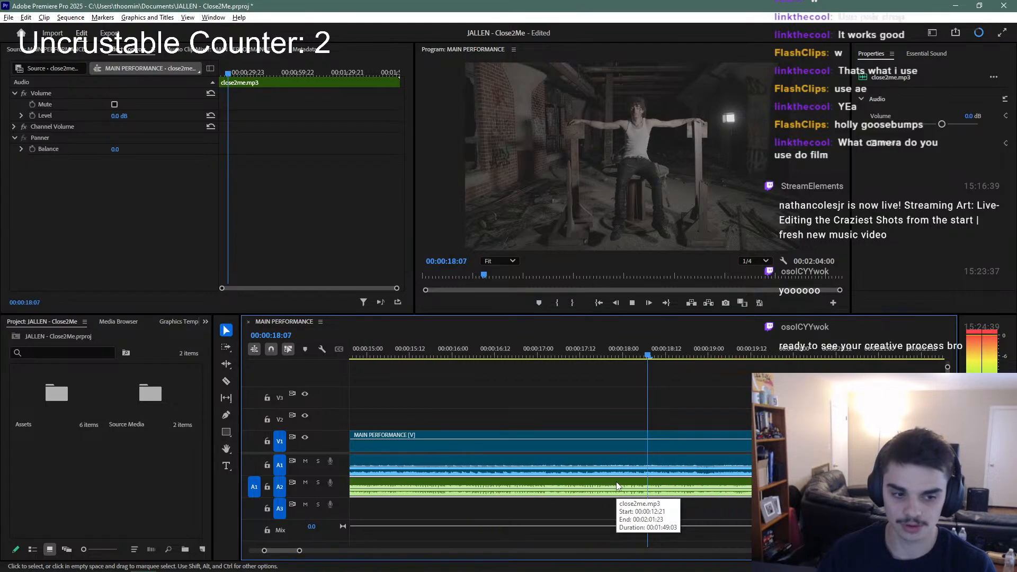
key(minus)
key(space)
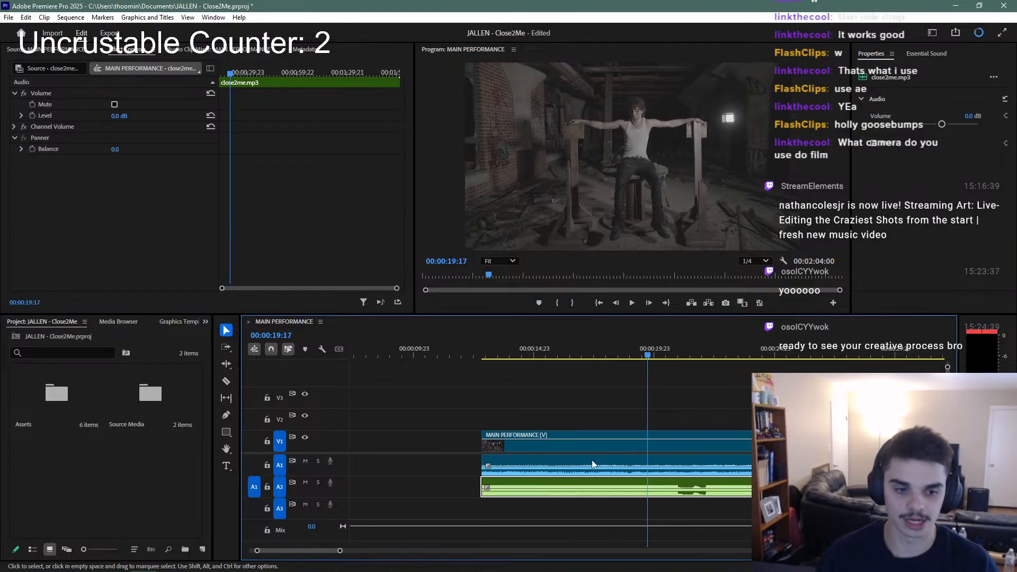
Move the MAIN PERFORMANCE camera audio to track A3 and the close2me.mp3 clip to track A1
click(562, 465)
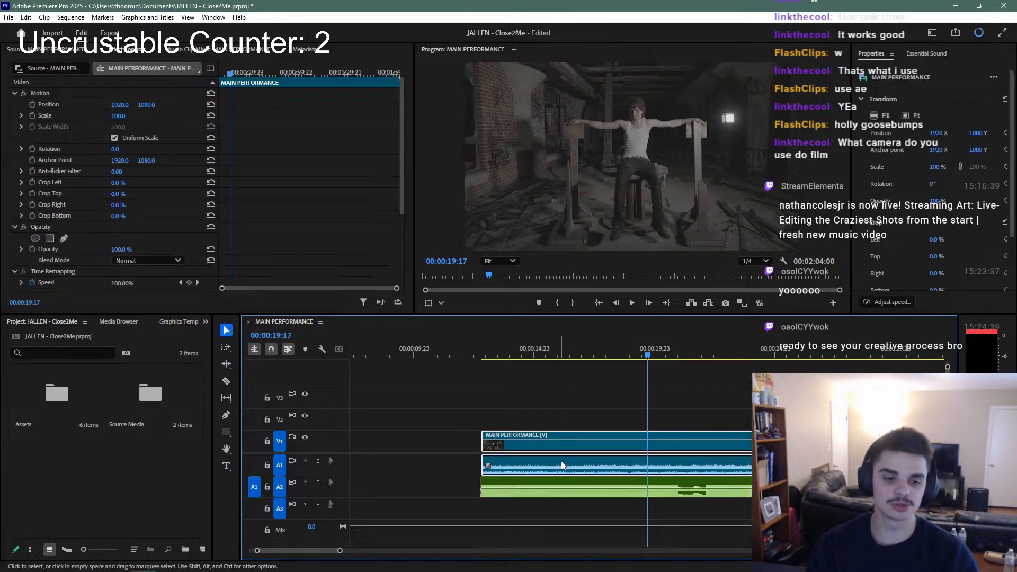
drag(565, 462, 564, 514)
drag(536, 480, 536, 465)
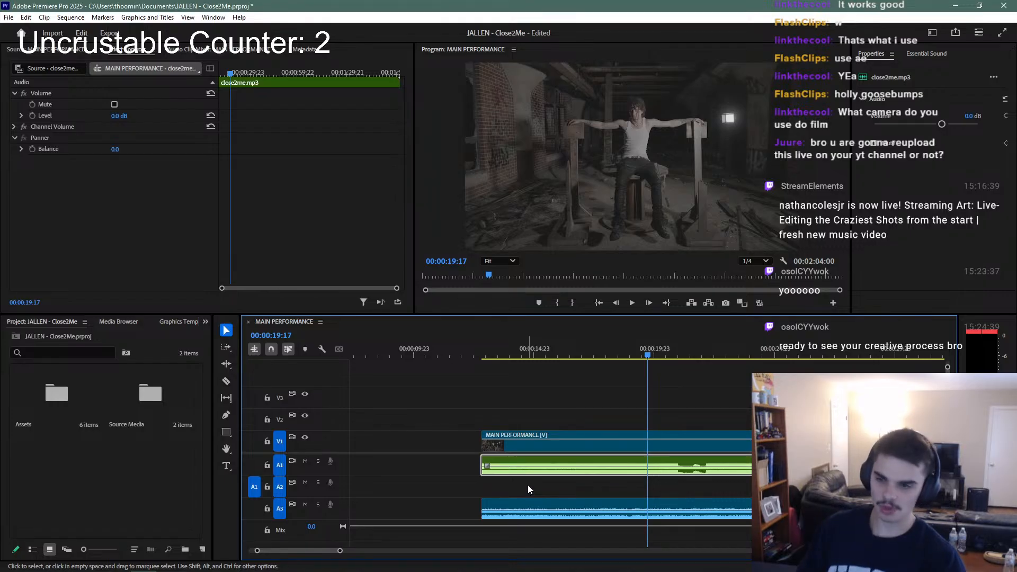
Try shifting the linked MAIN PERFORMANCE video and audio up one track, and return both to their tracks
click(522, 500)
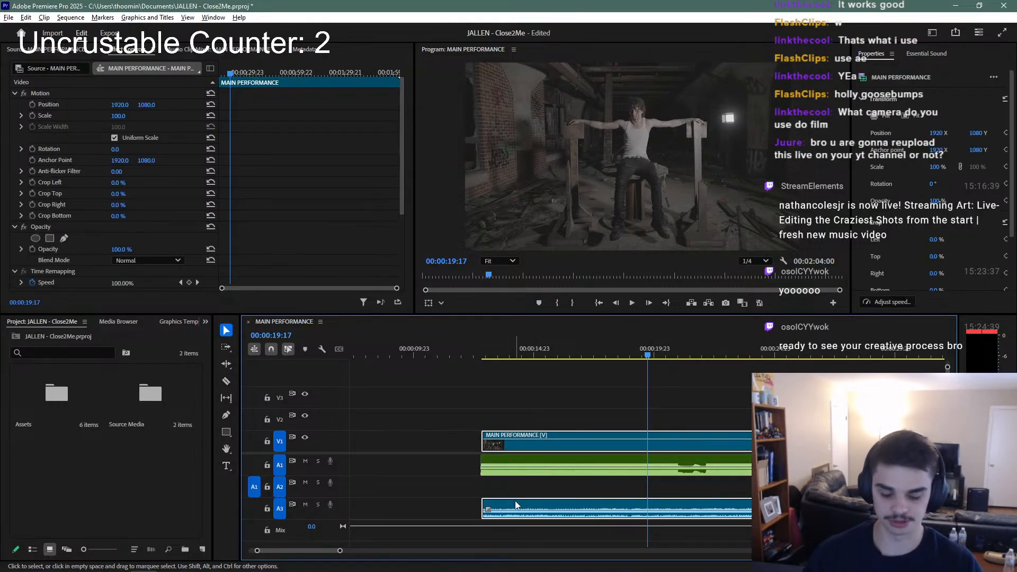
key(alt+Up)
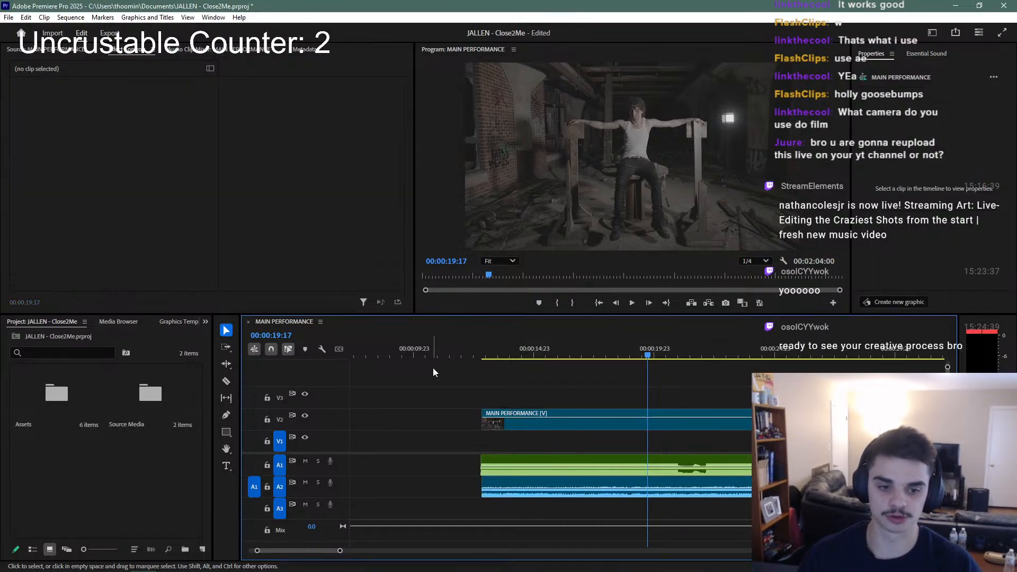
drag(433, 368, 527, 408)
click(538, 416)
key(alt+Down)
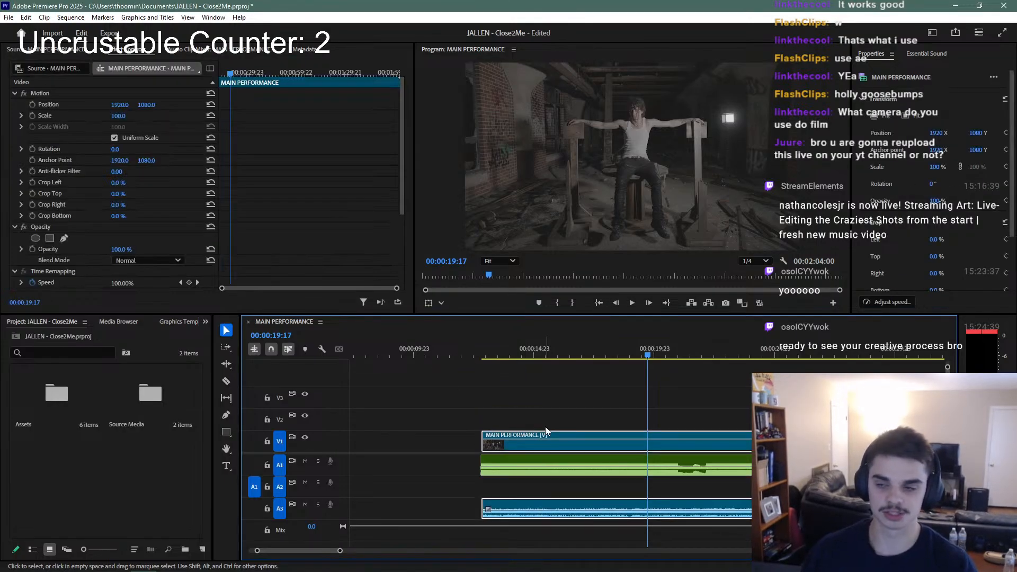
Move only the MAIN PERFORMANCE camera audio up to track A2 and disable that audio clip
drag(427, 461, 507, 513)
click(432, 487)
key(alt+Up)
right_click(475, 423)
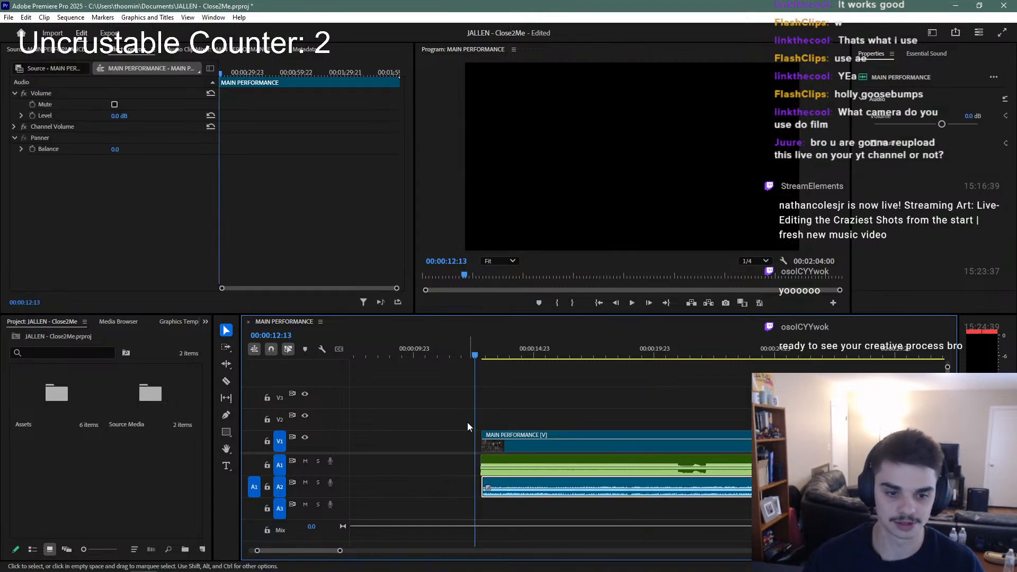
key(shift+e)
Play the opening of the sequence in full screen, setting the program preview's playback resolution to Full
scroll(491, 409, up, 2)
key(space)
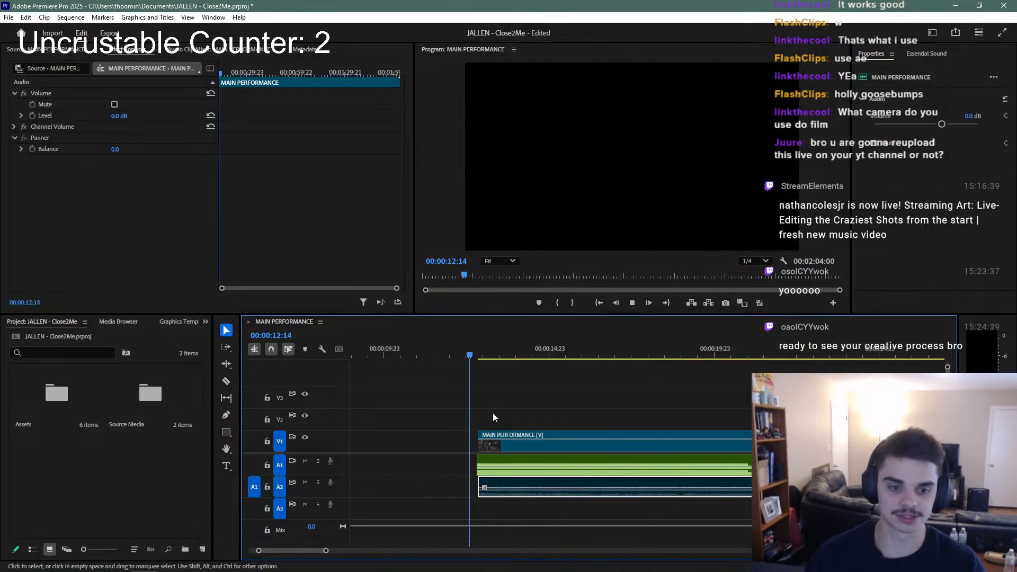
scroll(493, 412, up, 3)
key(ctrl+grave)
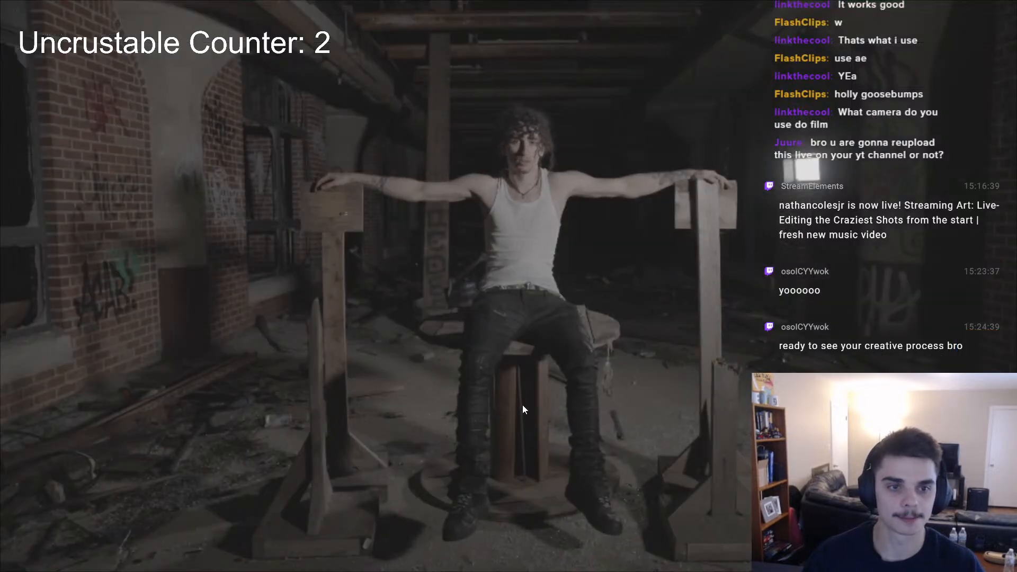
key(ctrl+grave)
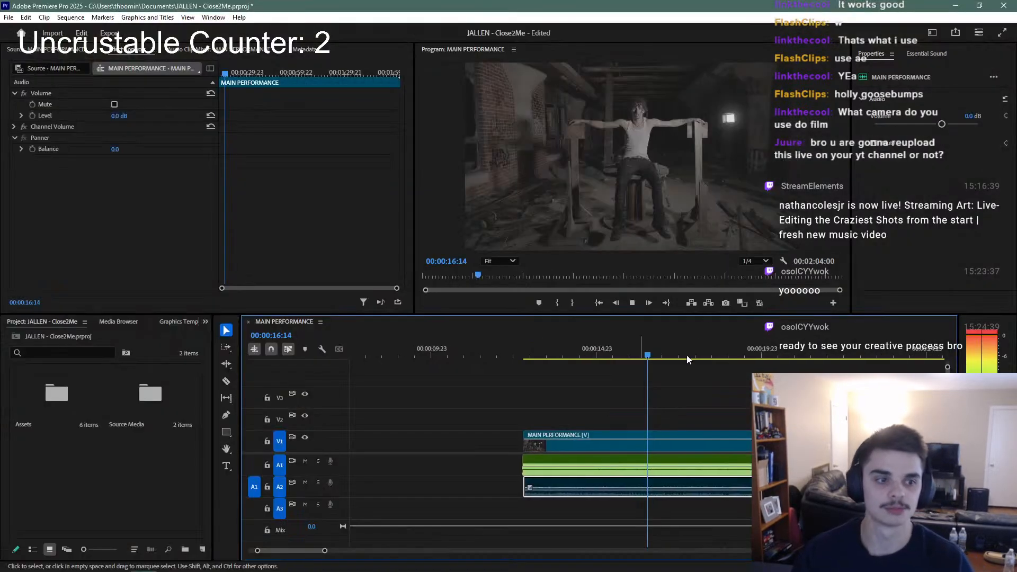
key(ctrl+grave)
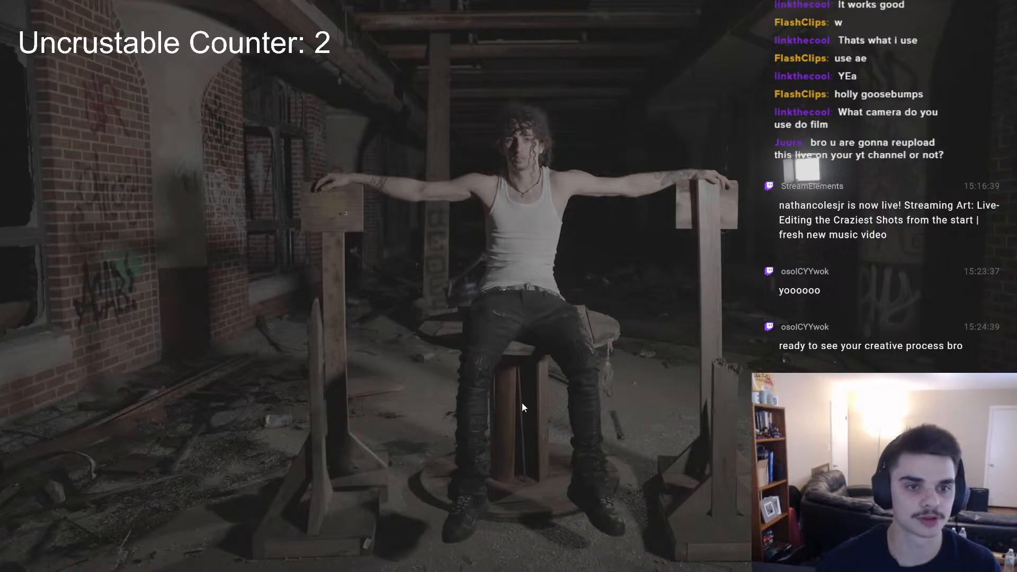
key(ctrl+grave)
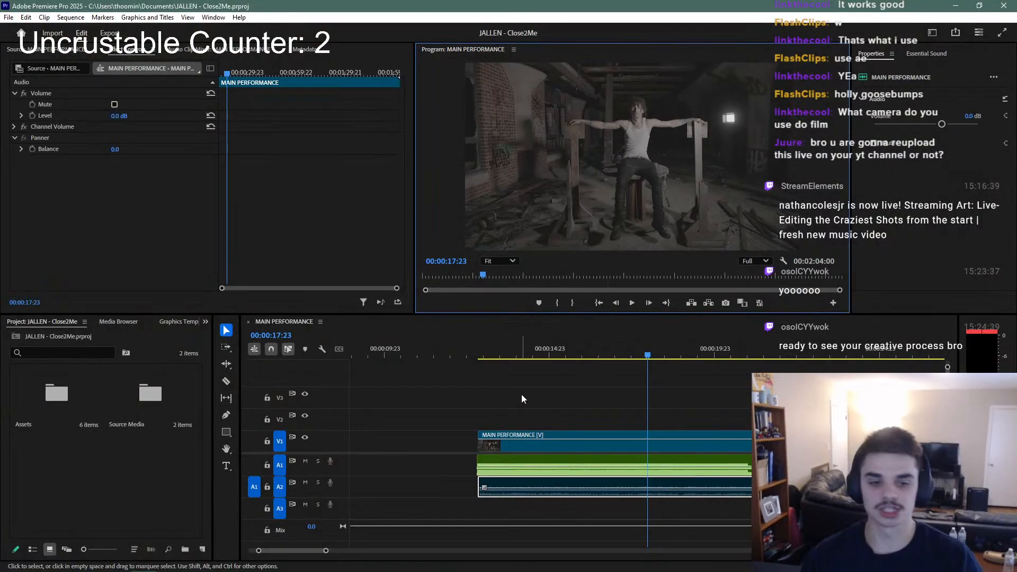
click(183, 548)
click(75, 488)
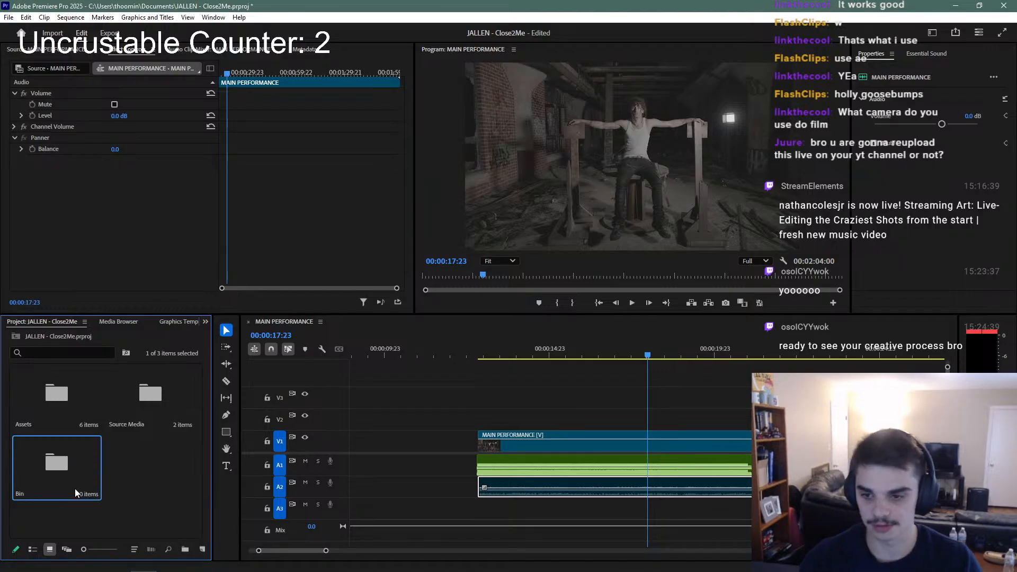
key(Delete)
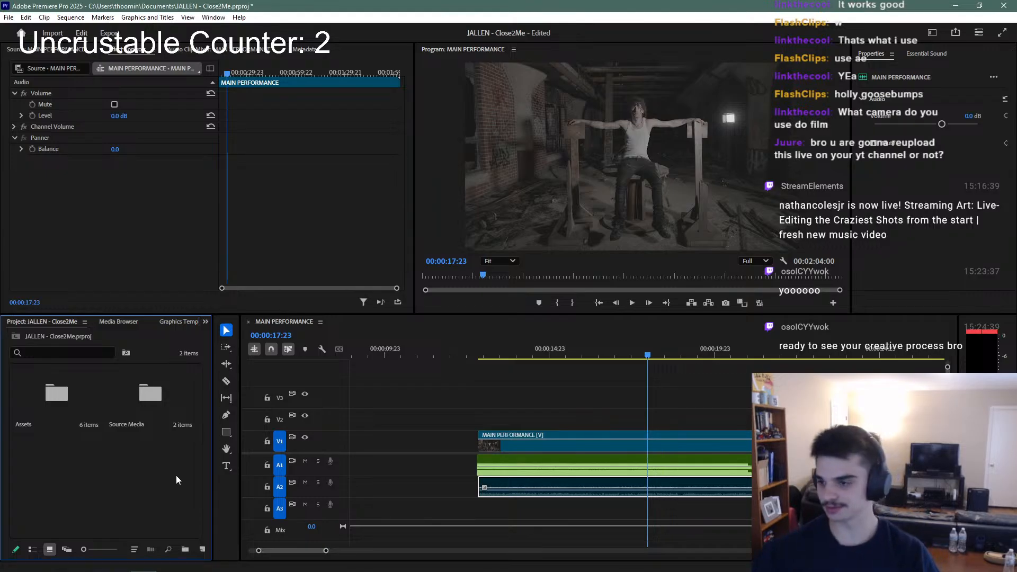
Switch to Task Manager and examine the computer's CPU and memory specifications
key(alt+Tab)
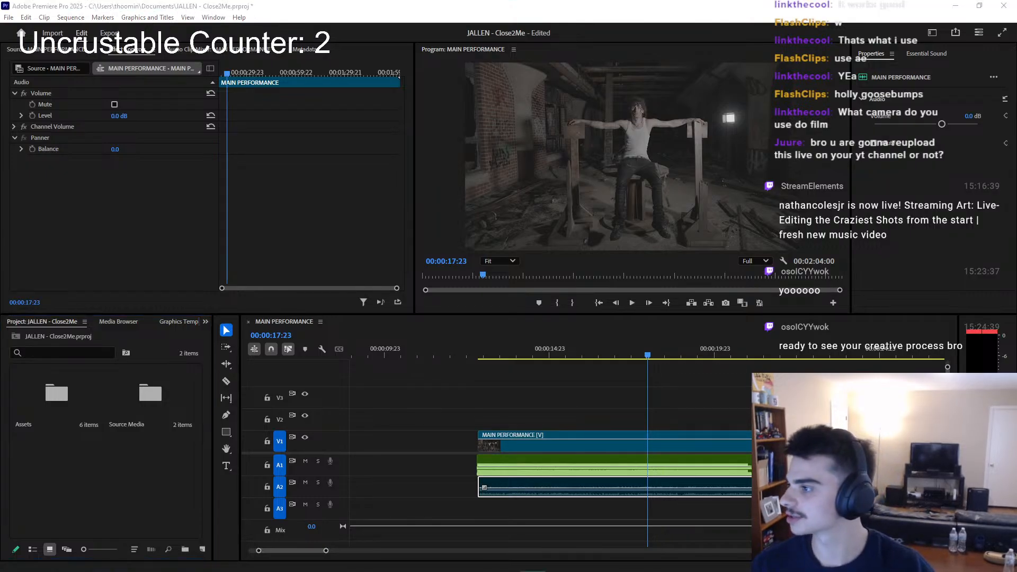
drag(0, 148, 153, 0)
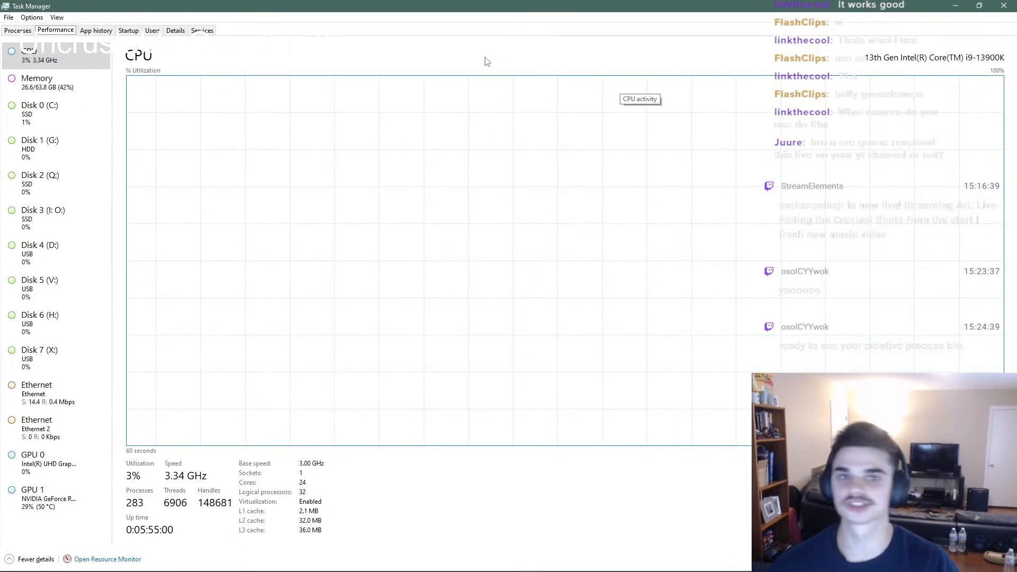
drag(477, 5, 149, 125)
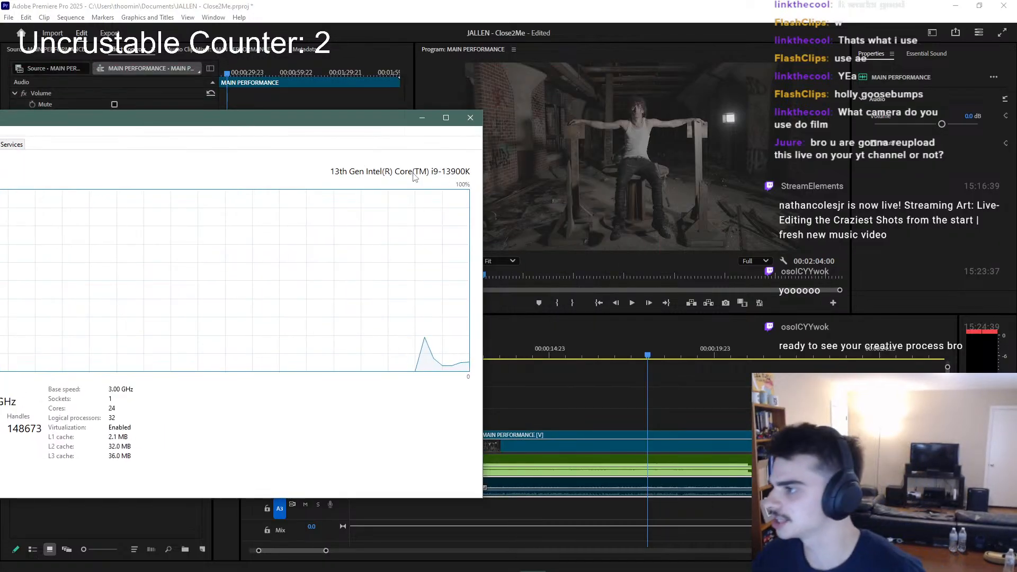
drag(289, 119, 583, 127)
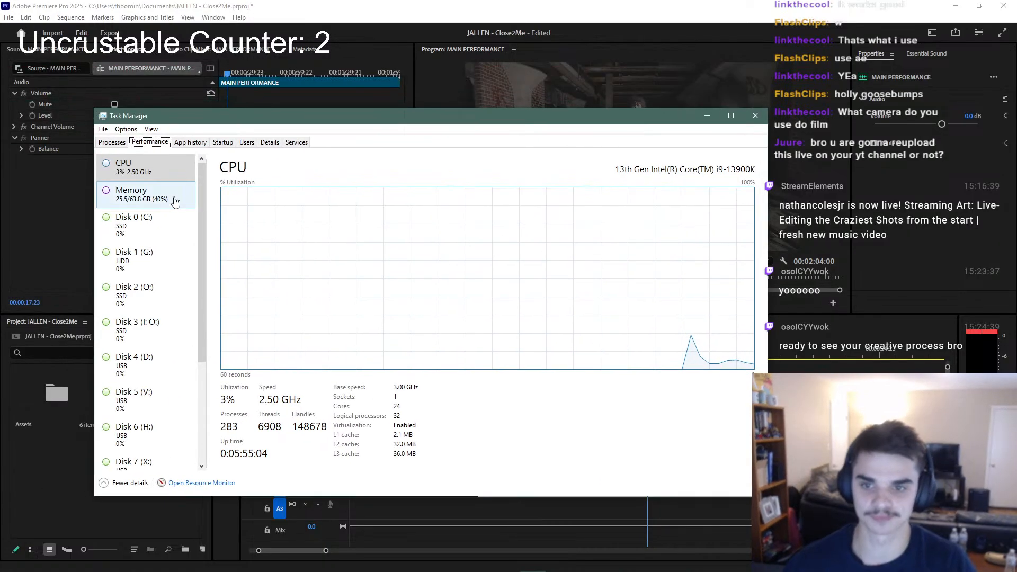
click(144, 195)
drag(480, 126, 344, 155)
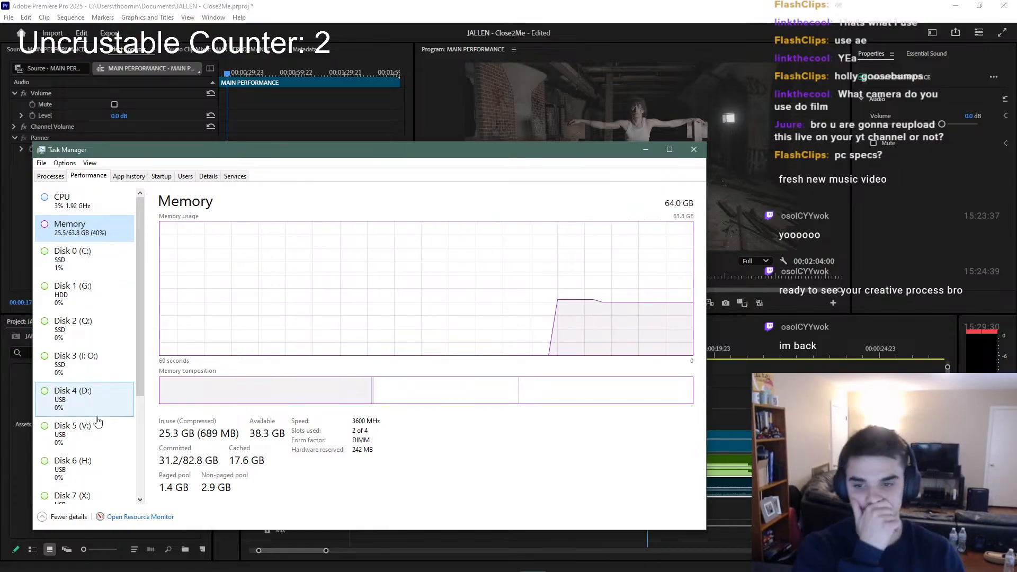
Look through the remaining hardware, examine the details of GPU 1, and close Task Manager
scroll(107, 352, down, 2)
scroll(107, 339, up, 3)
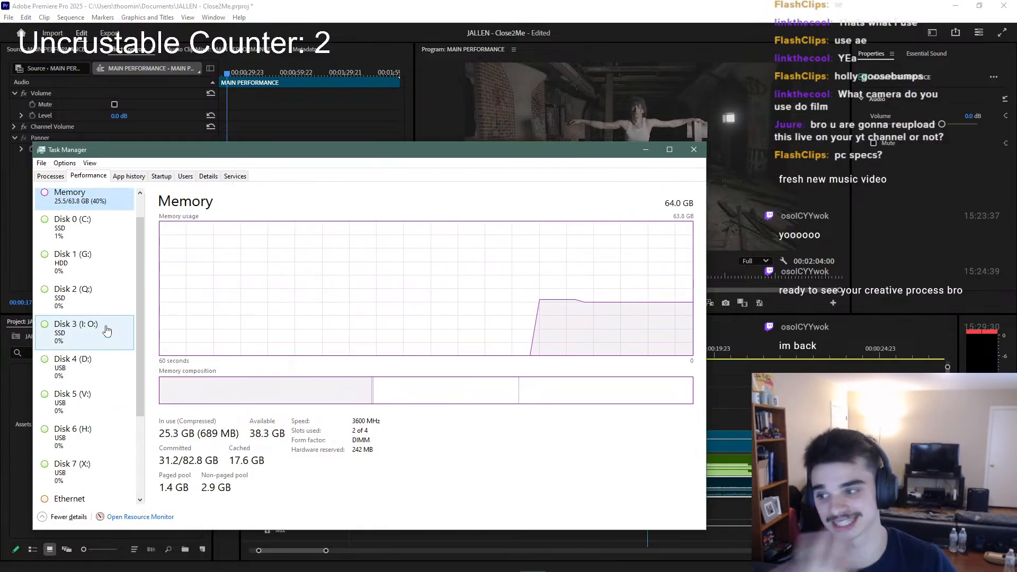
scroll(120, 323, down, 3)
scroll(104, 450, down, 1)
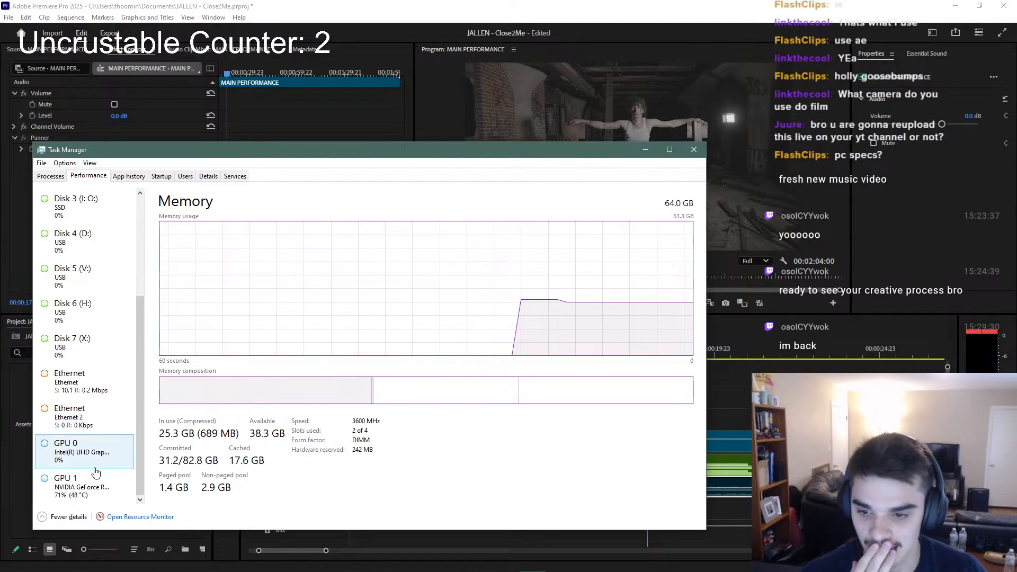
click(103, 482)
drag(545, 153, 448, 161)
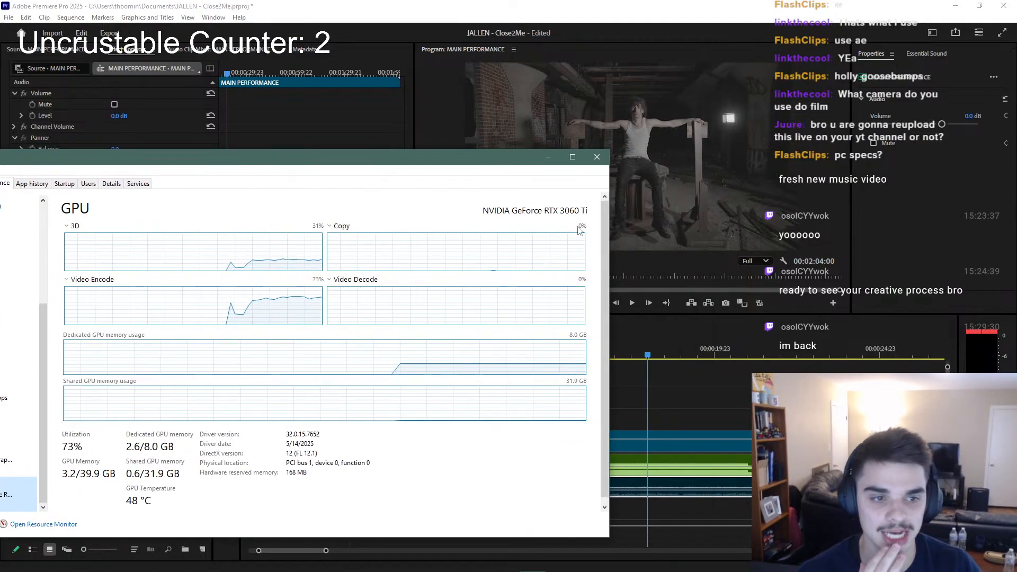
click(597, 157)
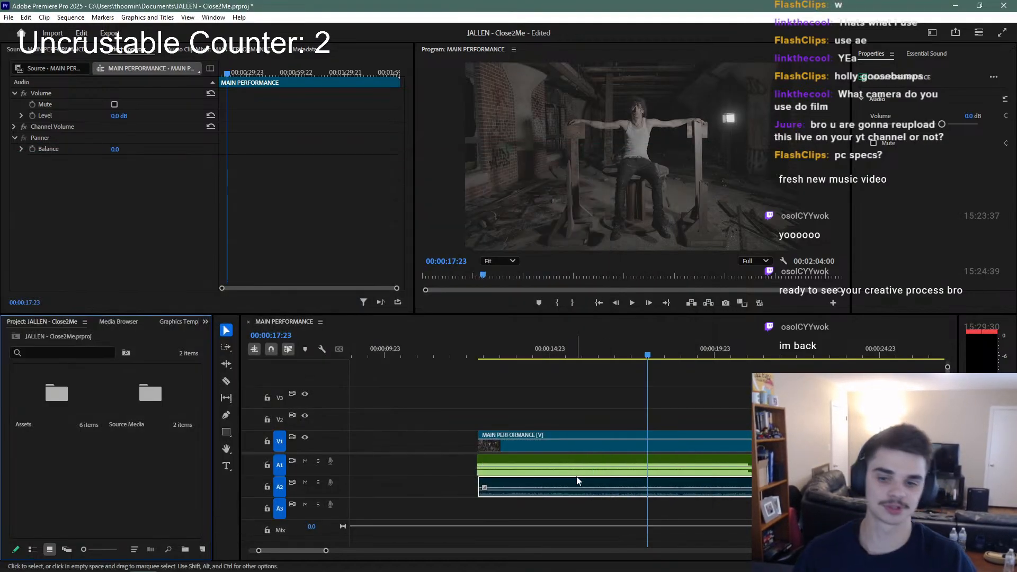
Save the project and create an adjustment layer of 3840 × 2160 at 23.976 fps with square pixels
key(ctrl+s)
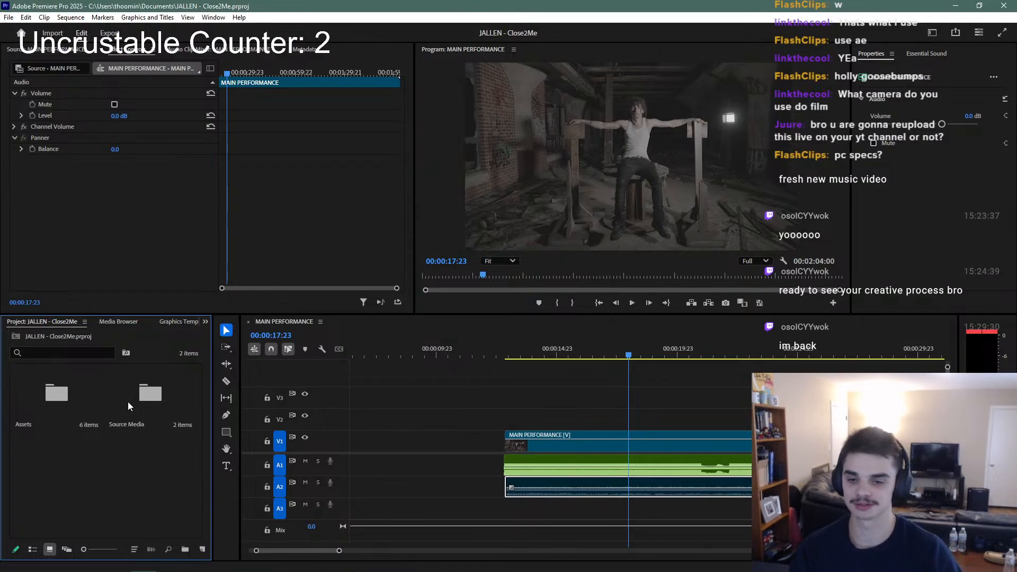
click(167, 549)
click(233, 467)
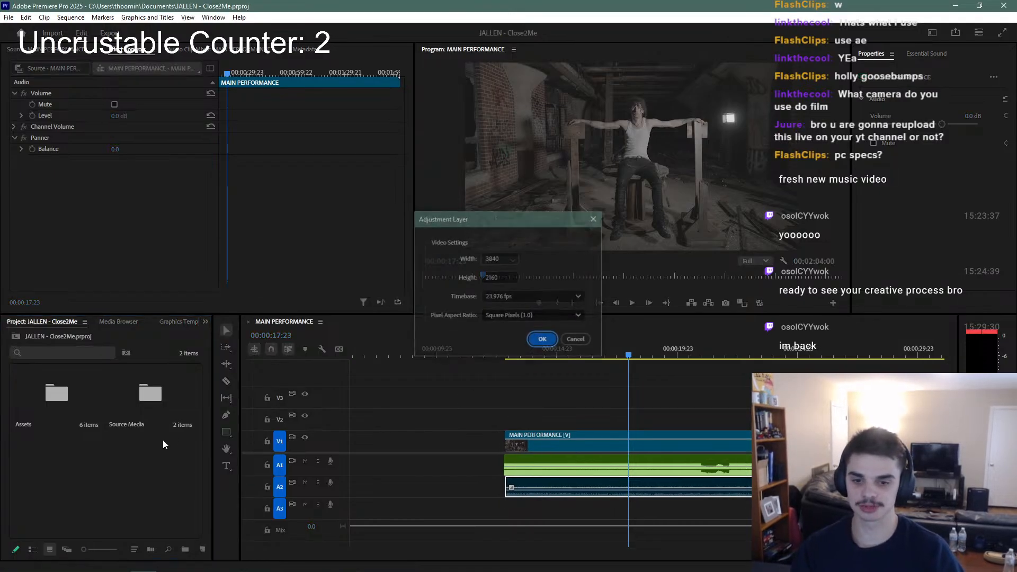
key(Return)
Place the adjustment layer on V2 from the start of the MAIN PERFORMANCE clip and extend it to about 00:01:38
drag(94, 450, 555, 425)
scroll(591, 427, down, 7)
drag(431, 423, 798, 424)
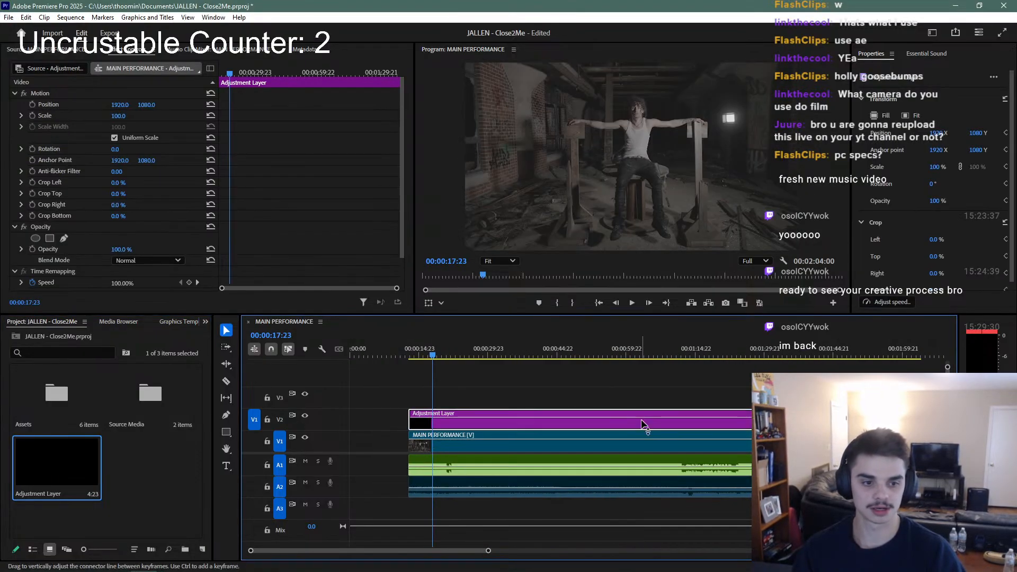
Move the adjustment layer from track V2 up to track V5
key(alt+Up)
key(alt+Up)
key(alt+Up)
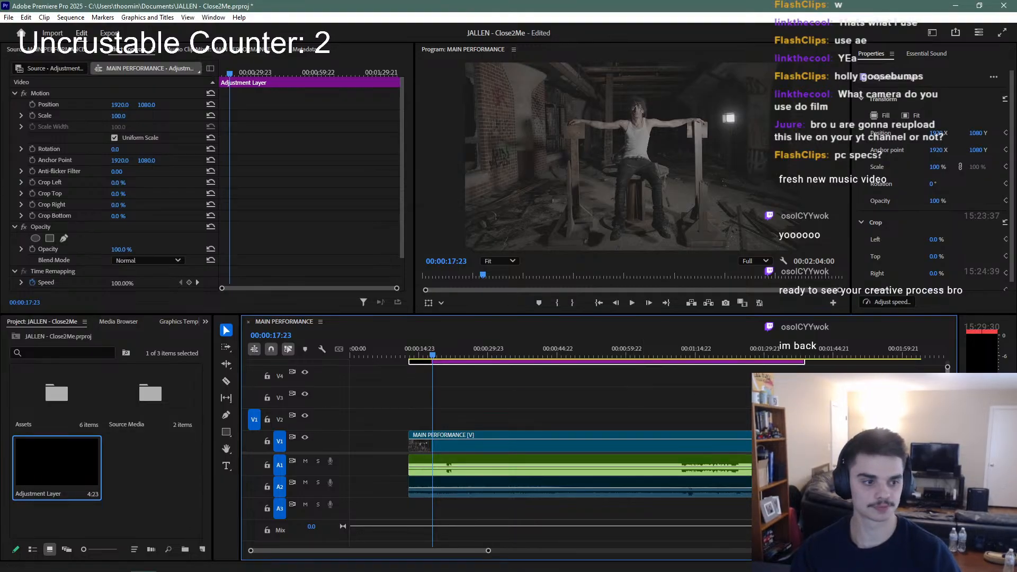
scroll(798, 423, up, 1)
Search the effects for slog3, apply the SLOG3toRec709_TECH preset to the adjustment layer, and play the result
click(206, 321)
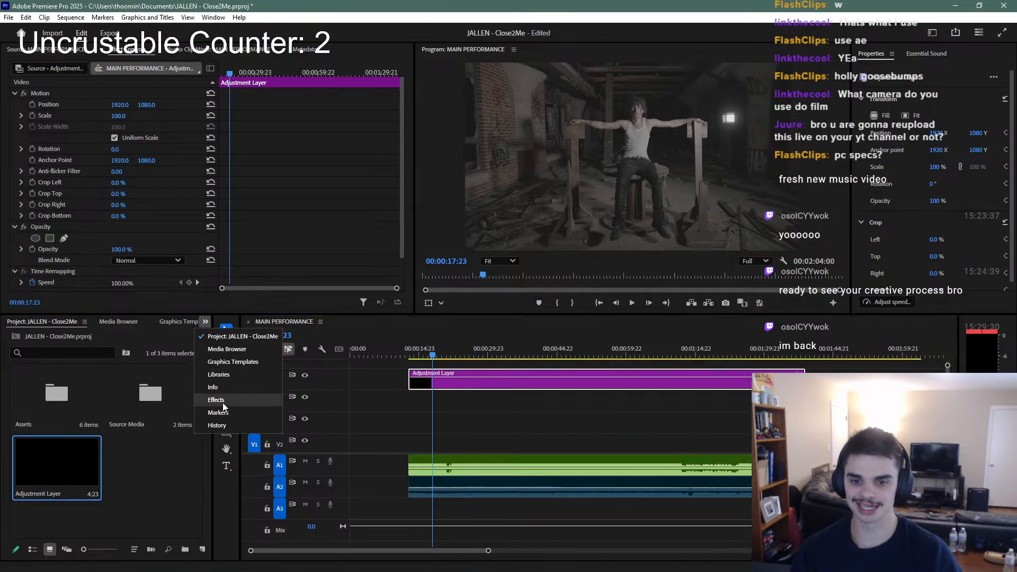
click(226, 401)
click(63, 338)
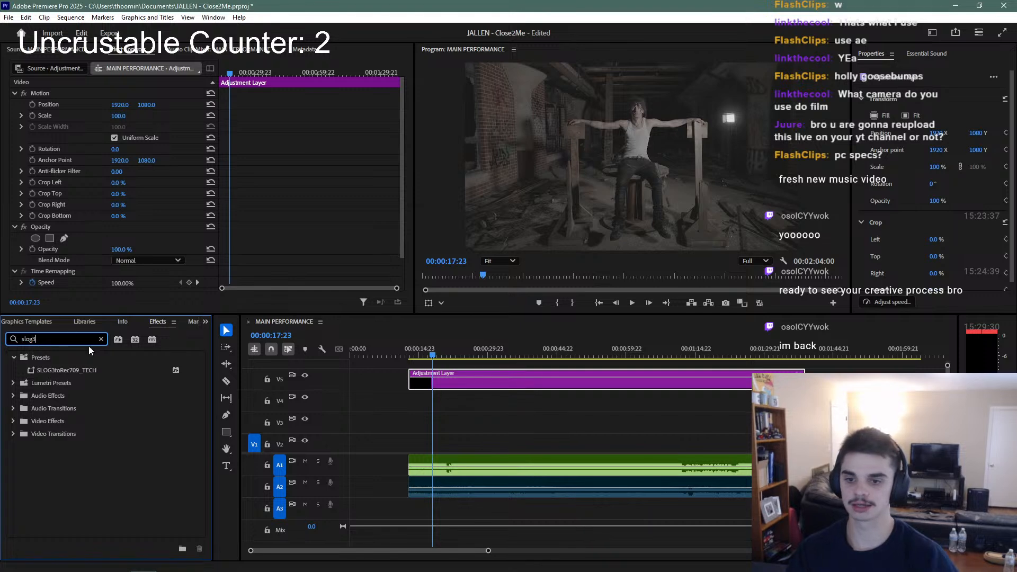
drag(64, 370, 478, 374)
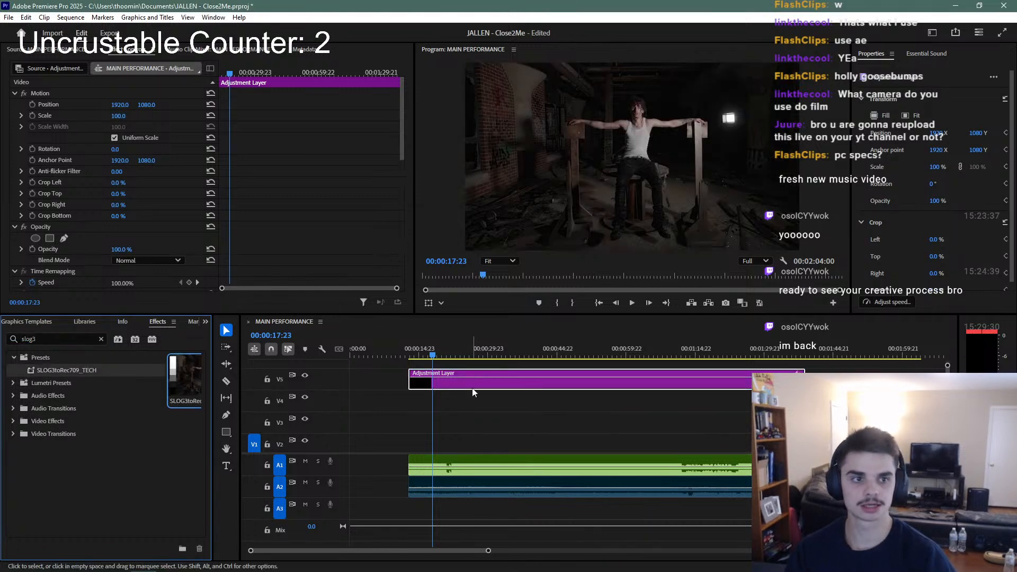
key(space)
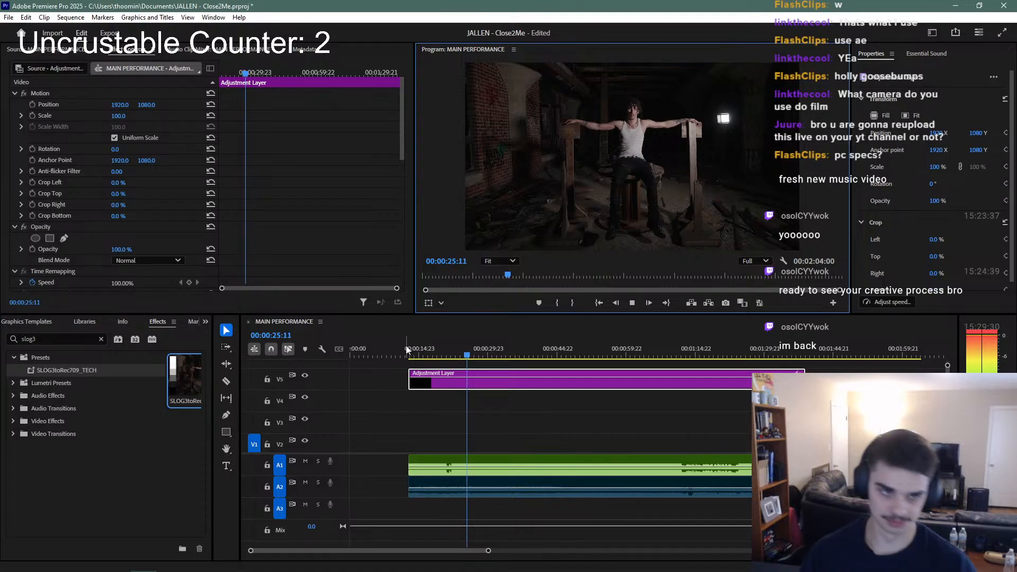
Stop playback and open the FX3 bin inside the Originals folder of Source Media
key(space)
mouse_move(441, 381)
mouse_down()
mouse_move(441, 422)
mouse_move(444, 384)
mouse_up()
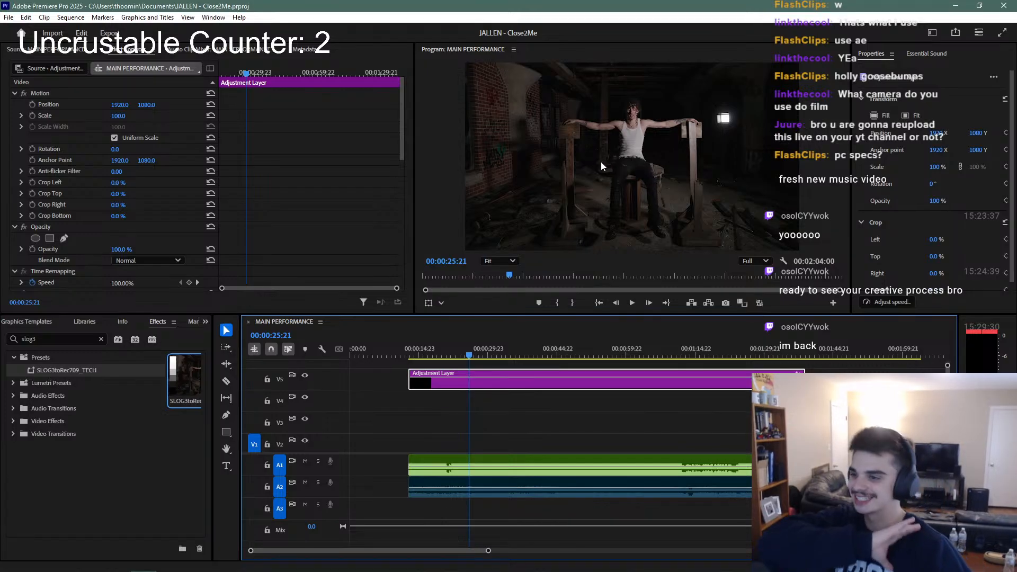
click(166, 430)
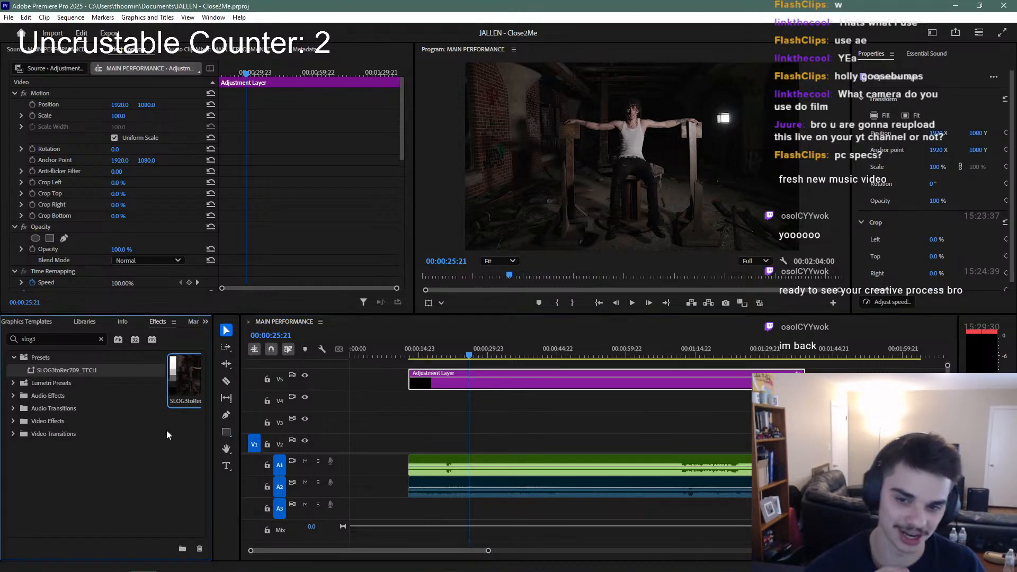
click(206, 322)
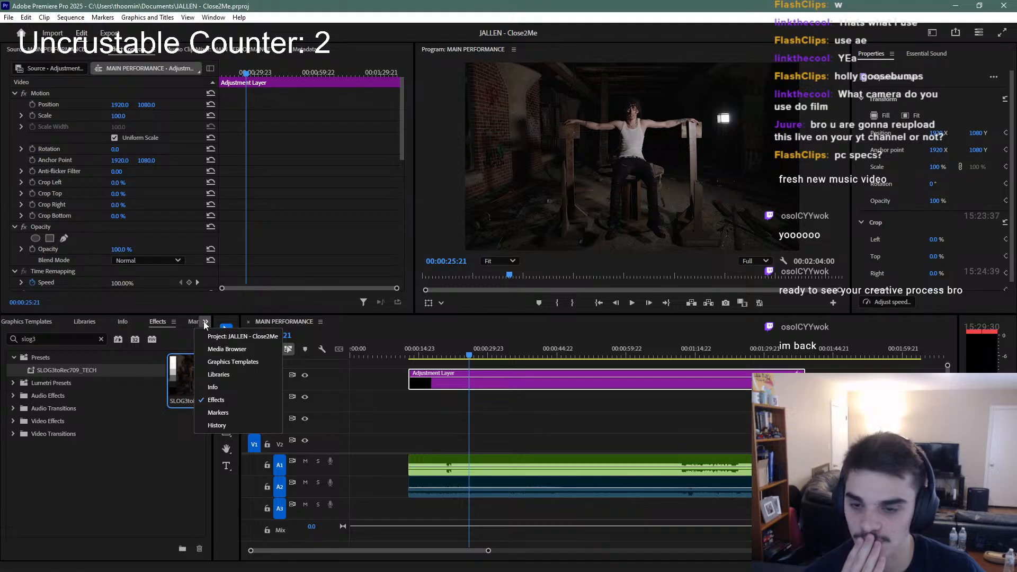
click(206, 336)
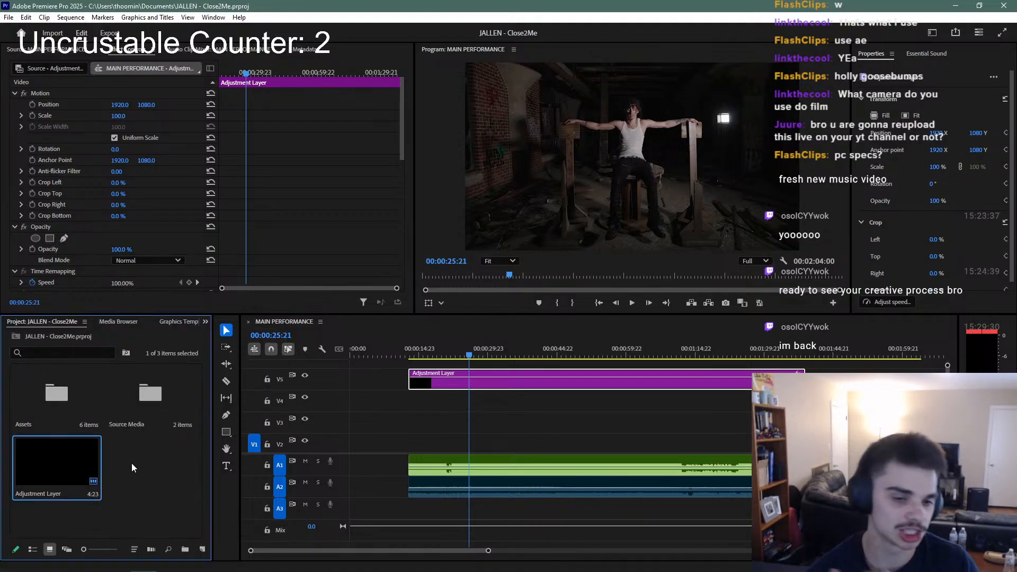
double_click(123, 398)
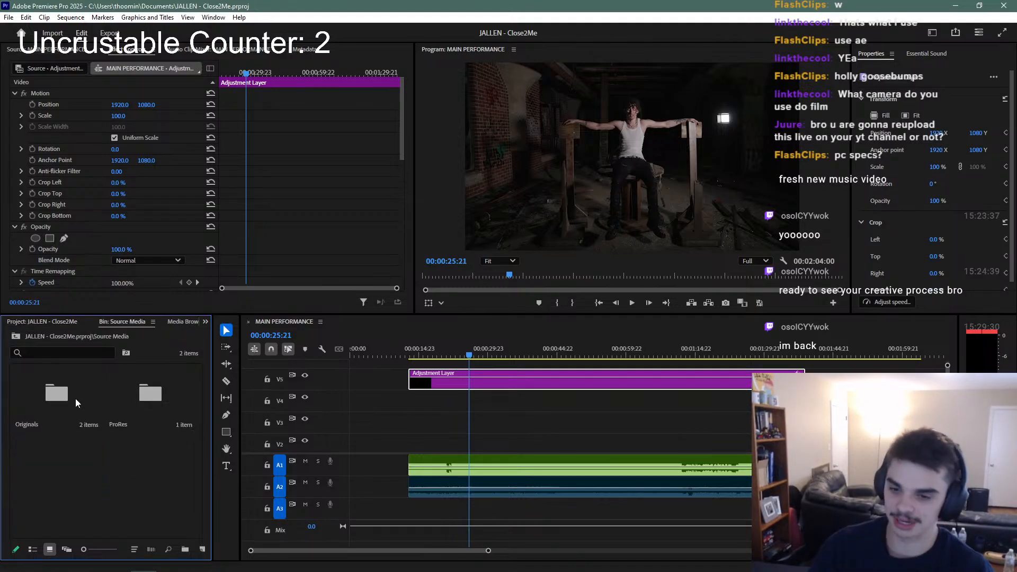
double_click(65, 399)
double_click(144, 397)
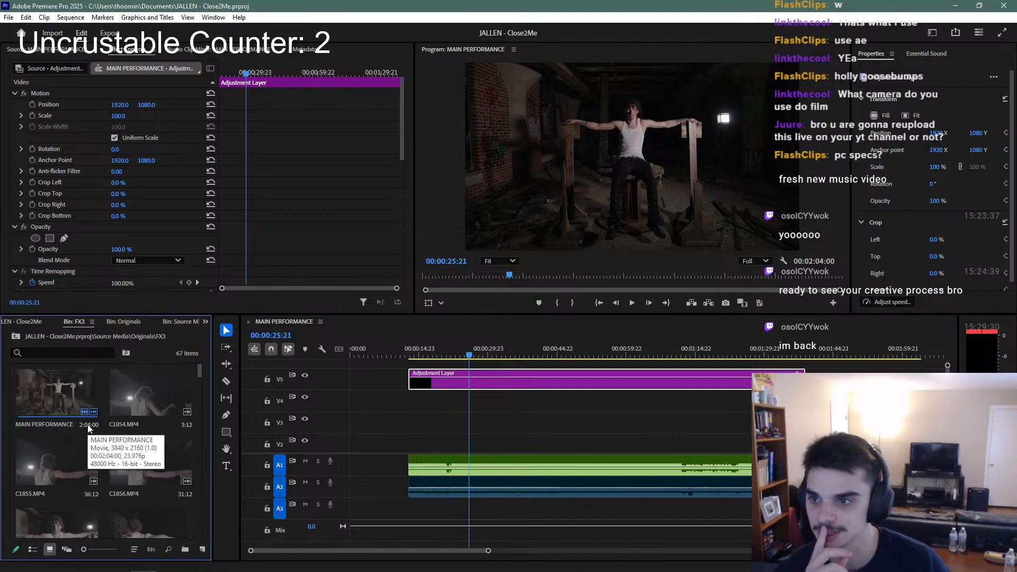
Examine the adjustment layer's Lumetri Color settings at 00:00:31:20 and look through the footage thumbnails in the FX3 bin
drag(468, 355, 497, 357)
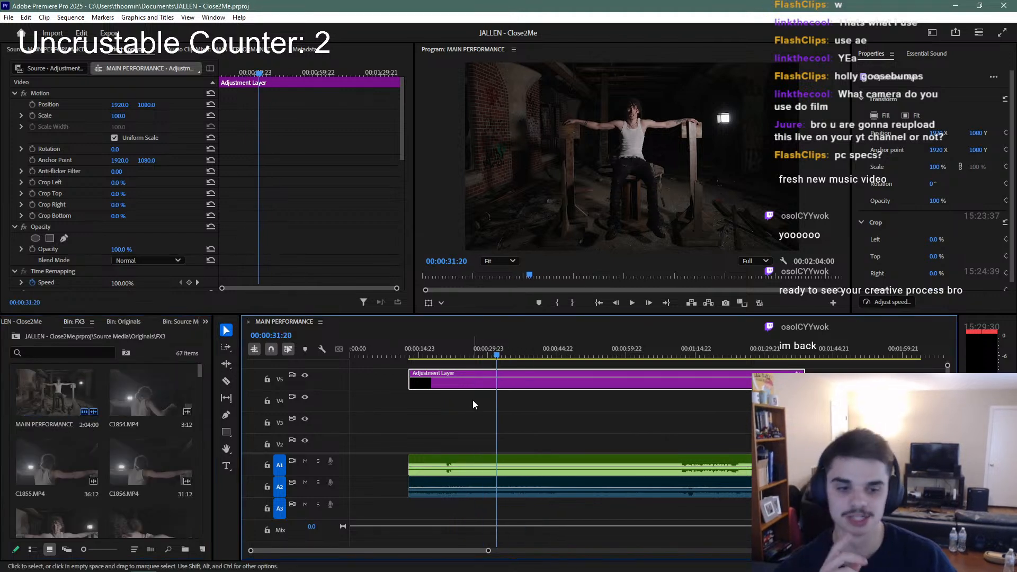
click(475, 434)
scroll(475, 438, down, 1)
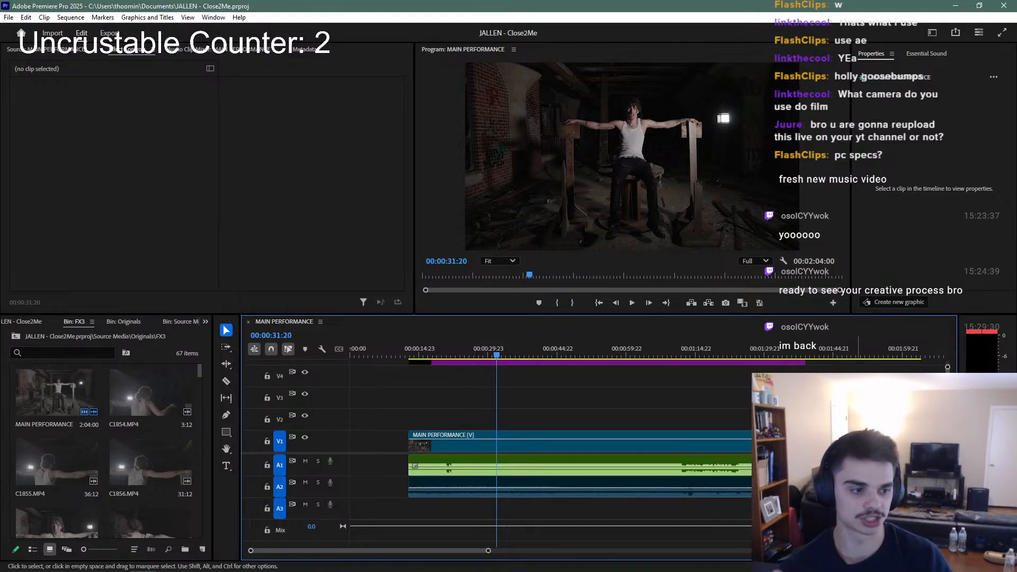
click(475, 439)
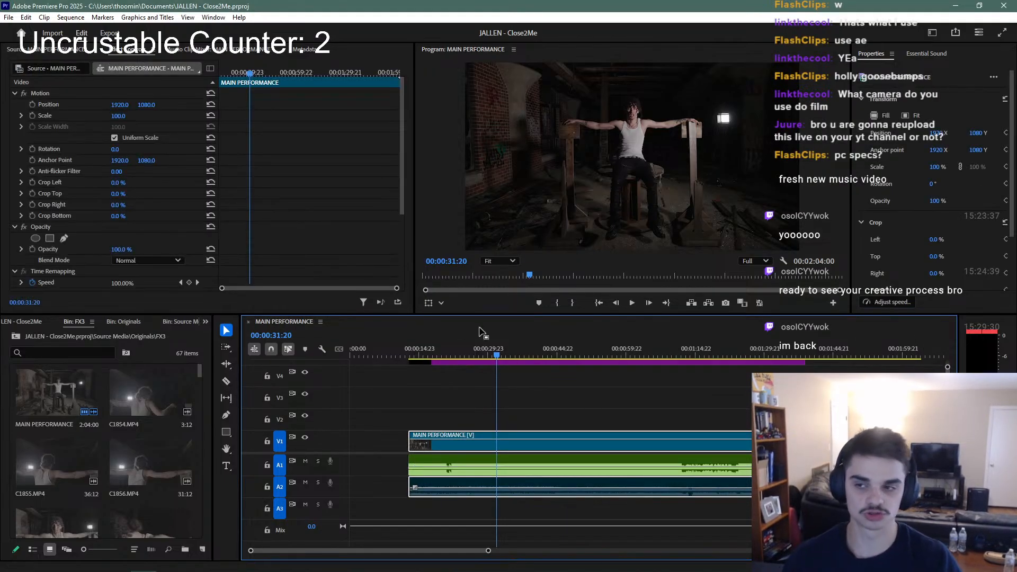
click(529, 364)
scroll(315, 175, down, 5)
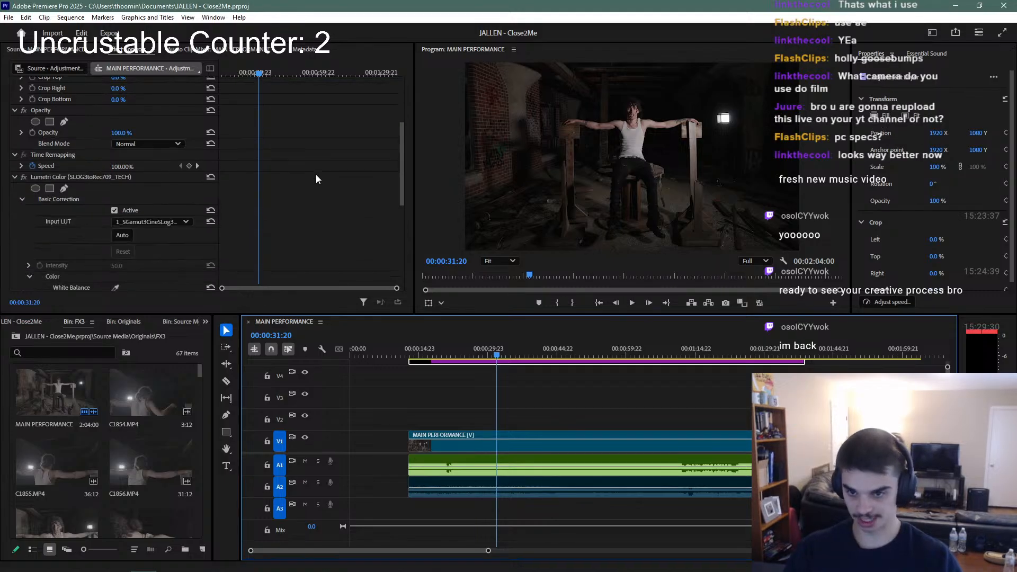
scroll(315, 180, down, 1)
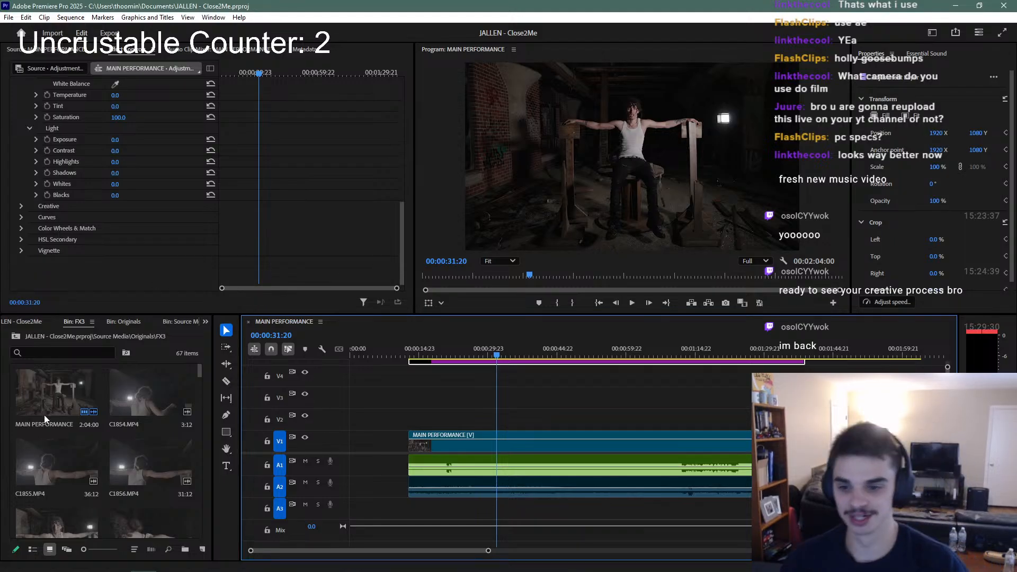
scroll(173, 412, down, 3)
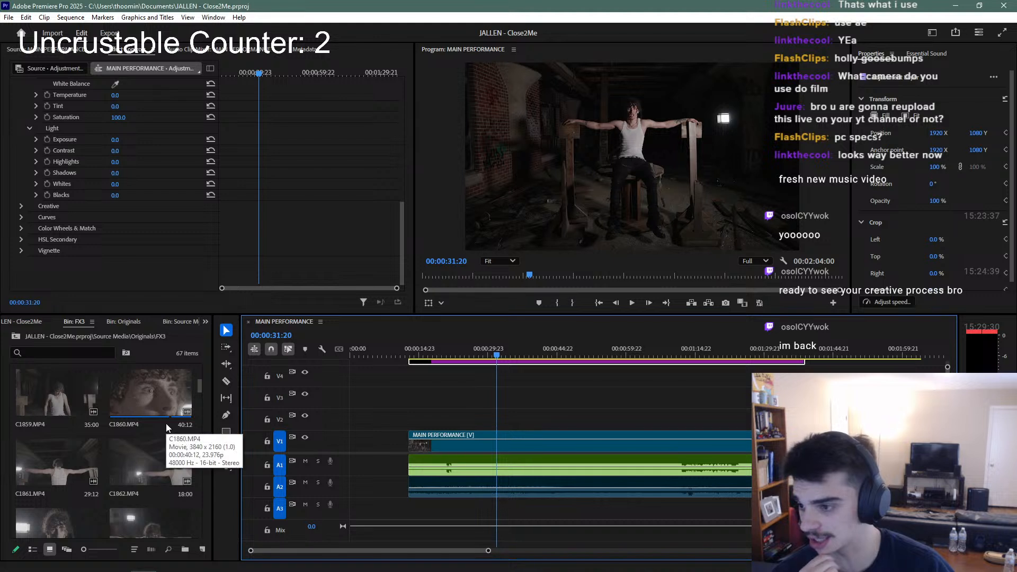
scroll(168, 426, down, 4)
scroll(167, 425, down, 3)
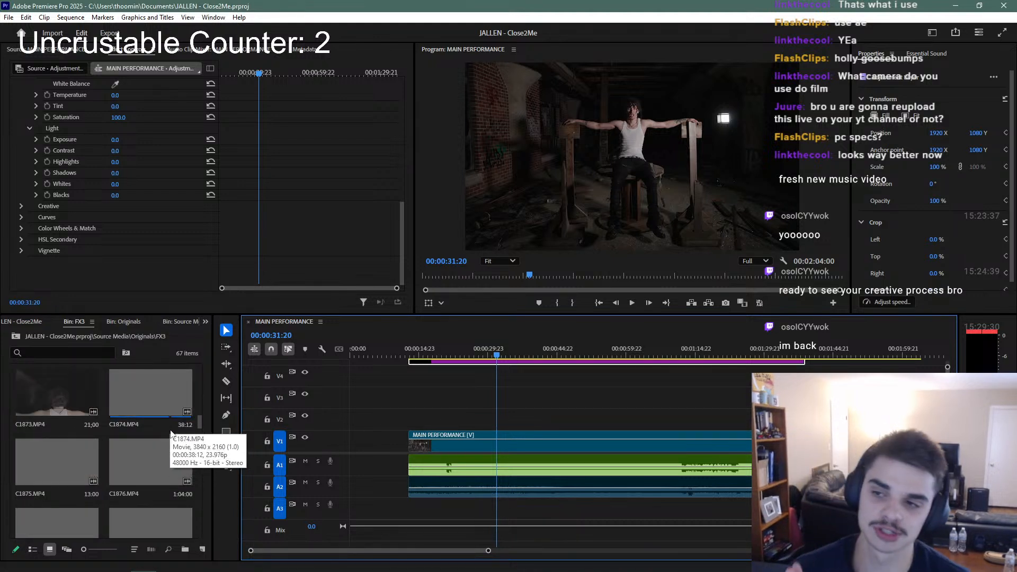
scroll(156, 461, up, 8)
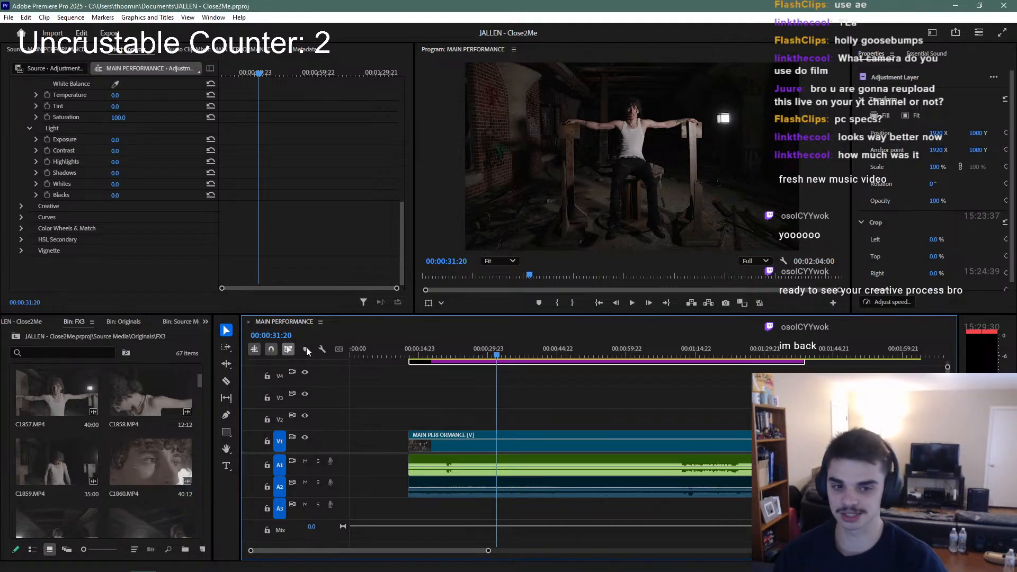
Save the project with the playhead at 00:00:09:16 and switch to the Assembly workspace
click(395, 356)
key(ctrl+s)
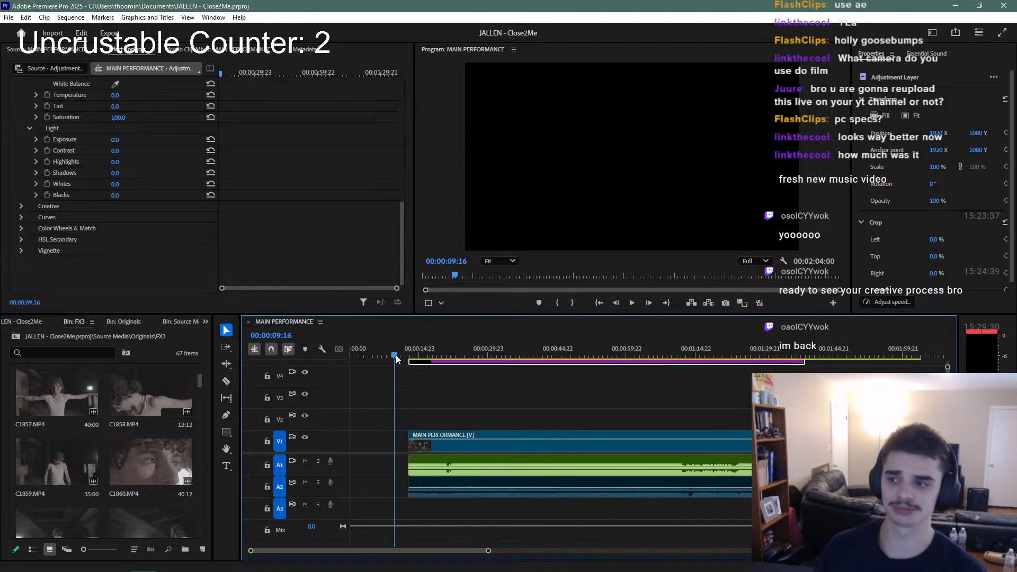
scroll(144, 431, down, 3)
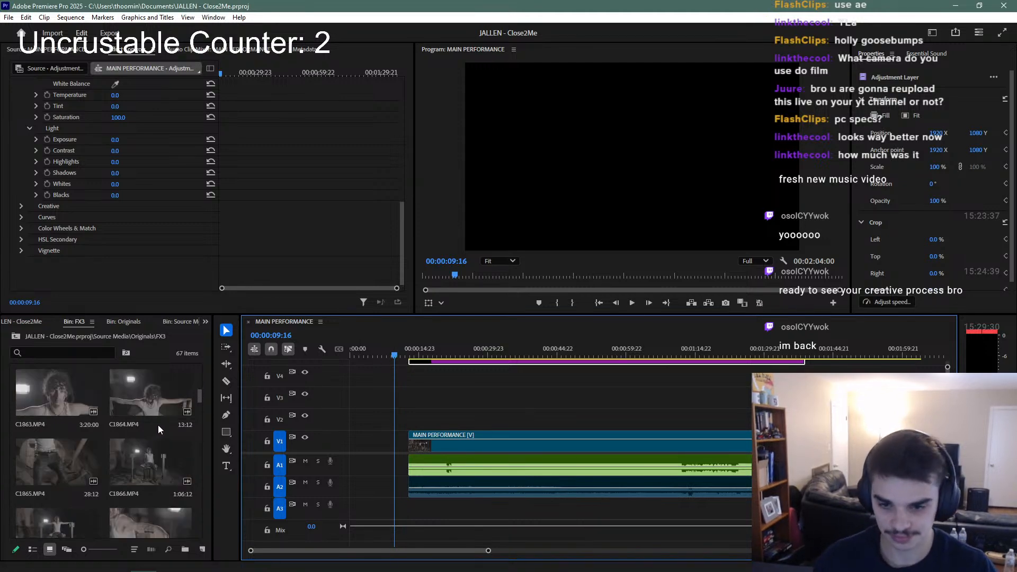
key(ctrl+s)
click(933, 33)
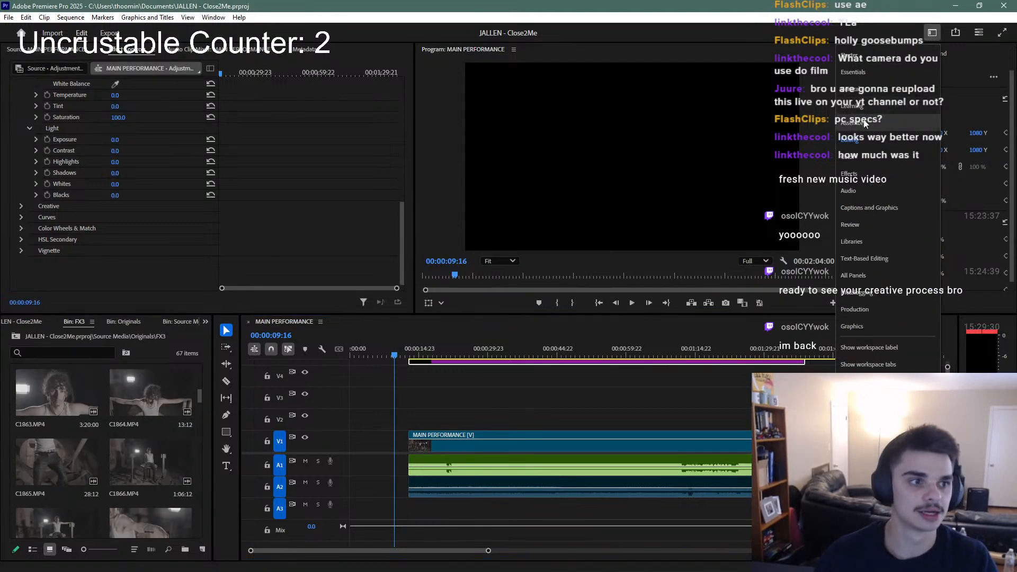
click(863, 122)
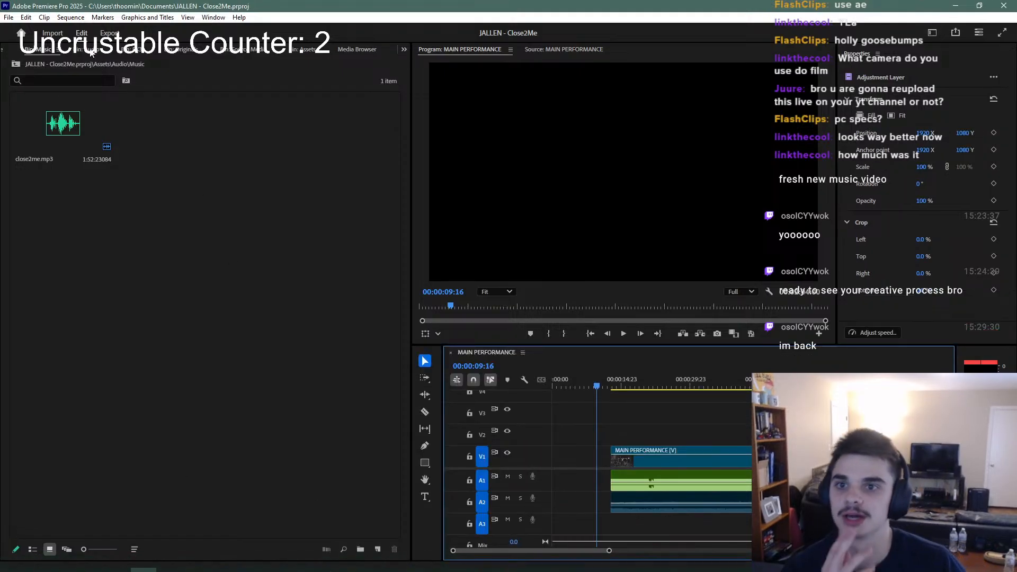
Return to the project root, check the Assets bin, and reopen the FX3 footage bin under Source Media and Originals
click(5, 52)
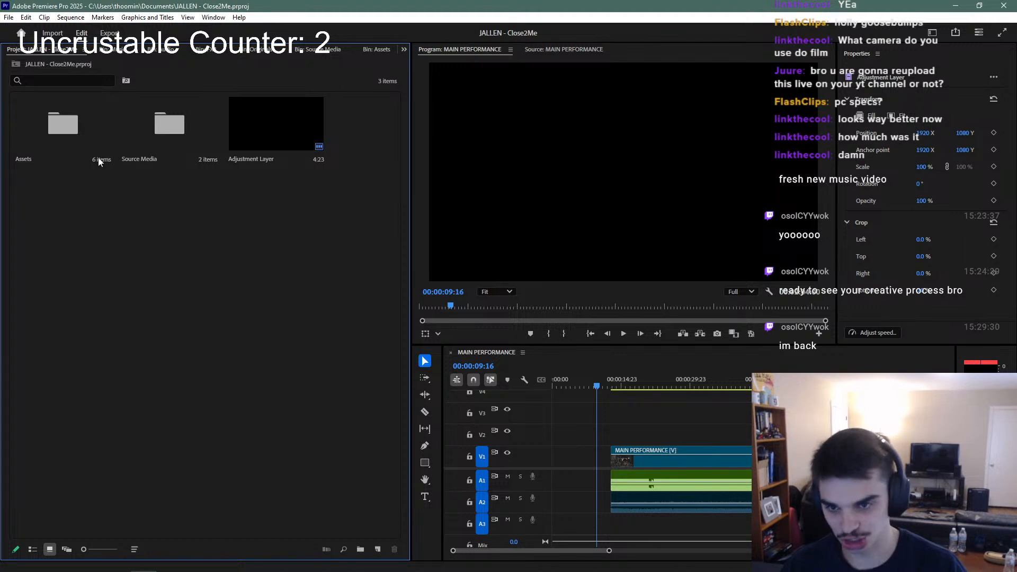
double_click(85, 135)
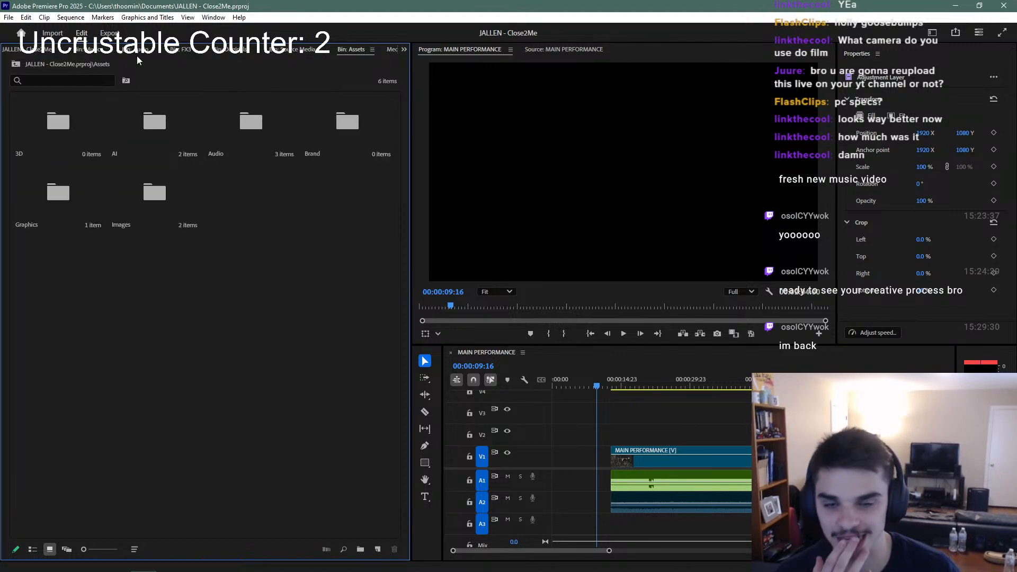
click(47, 52)
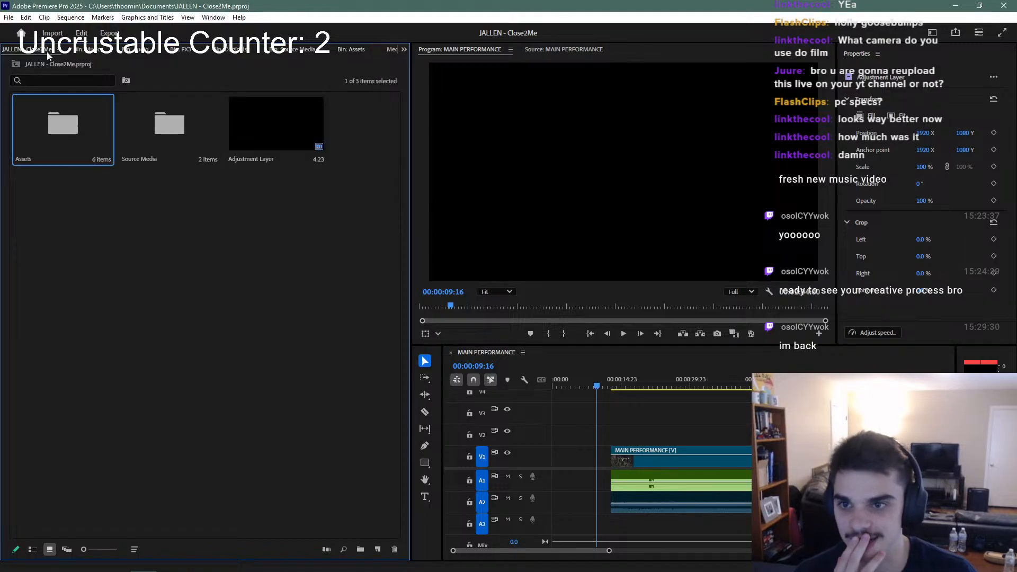
double_click(169, 123)
double_click(70, 134)
double_click(183, 126)
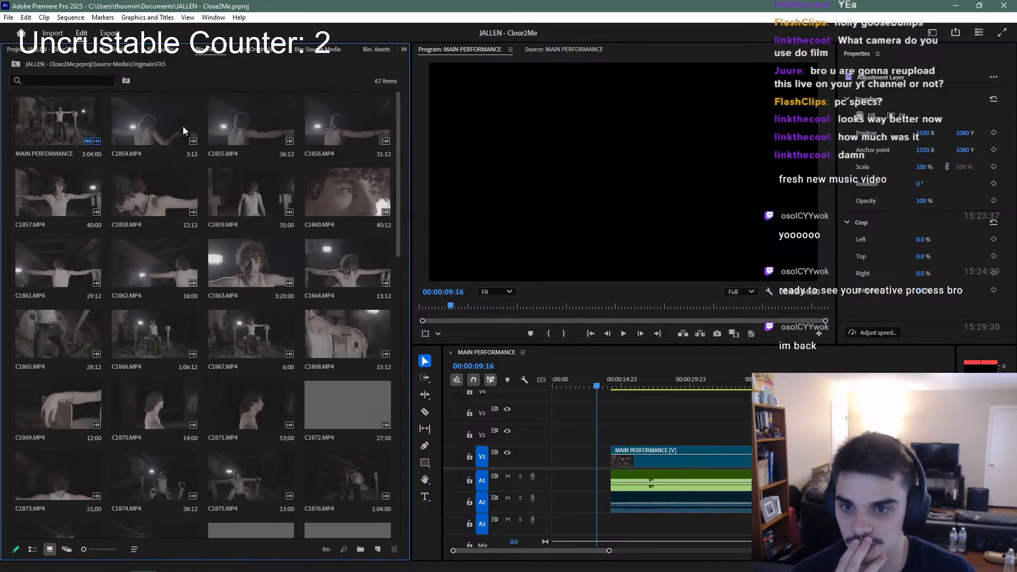
Preview clips C1907.MP4 and C1894.MP4 from the FX3 bin by scrubbing through them
scroll(228, 229, down, 4)
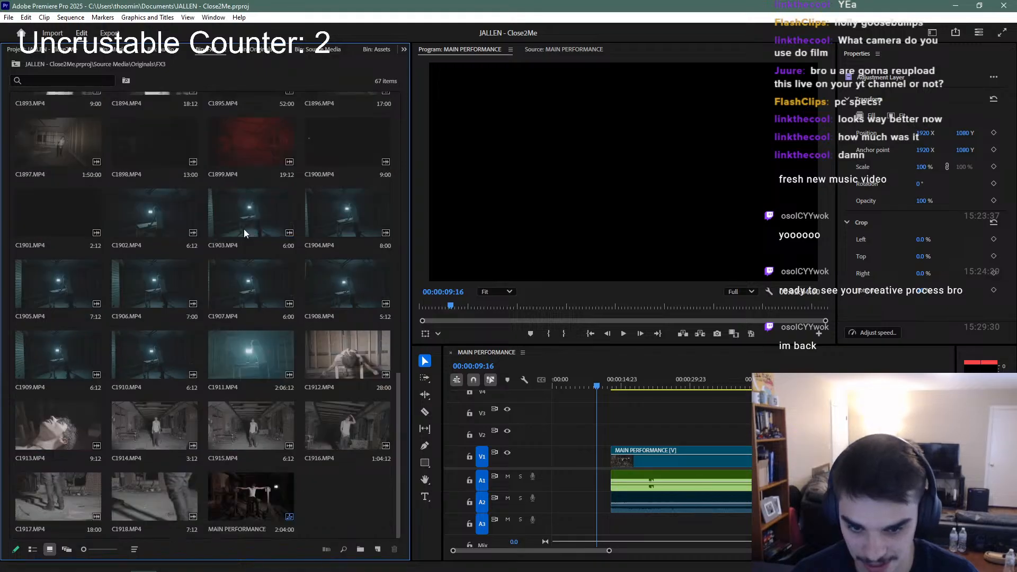
double_click(250, 282)
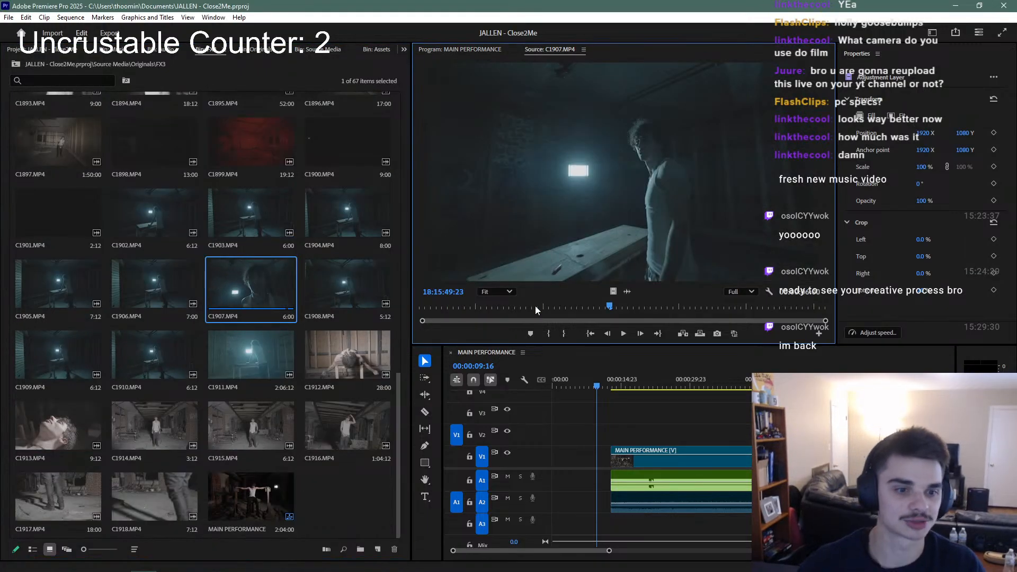
click(516, 307)
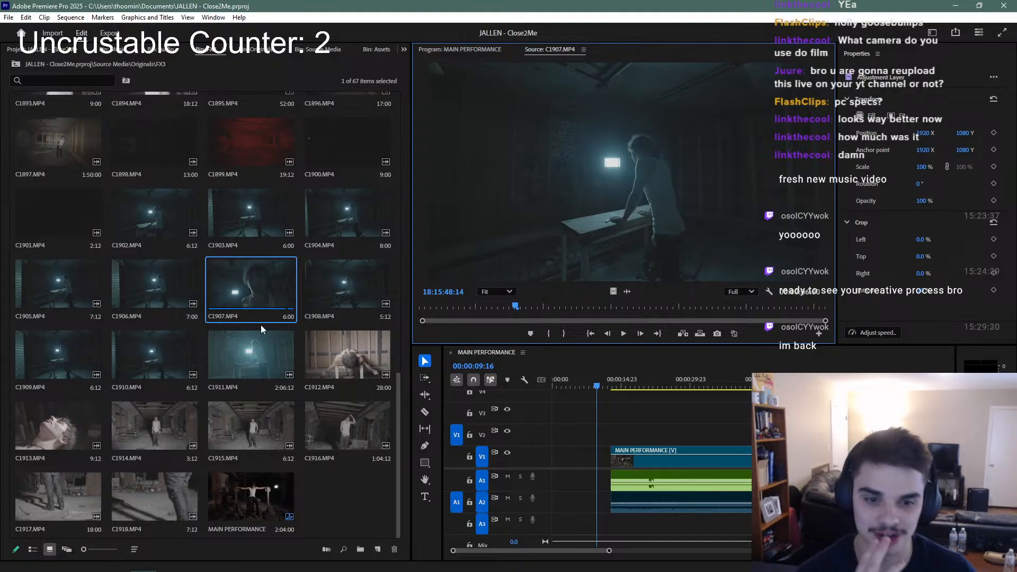
scroll(250, 316, up, 3)
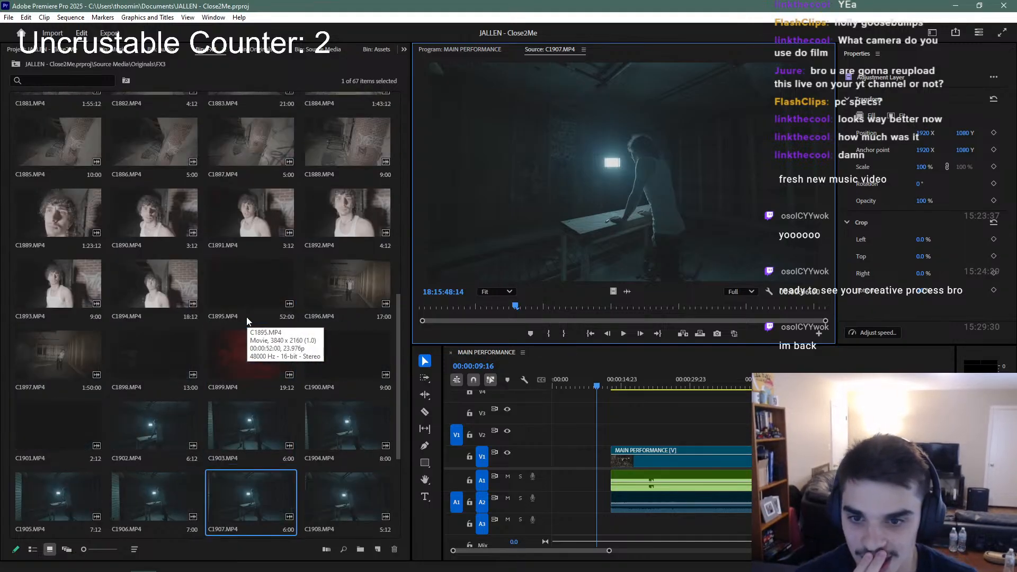
scroll(246, 316, up, 2)
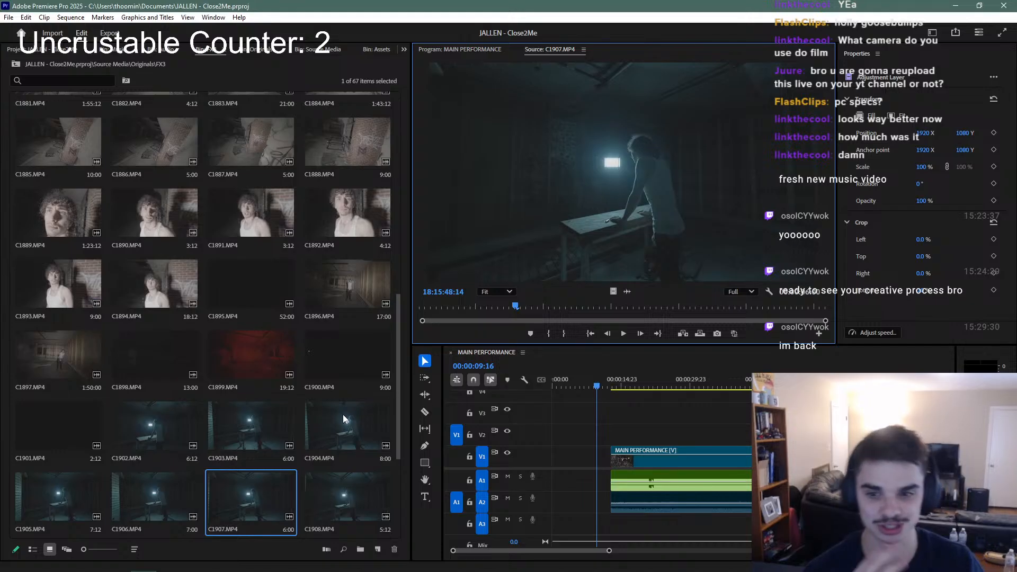
scroll(318, 402, up, 1)
double_click(180, 352)
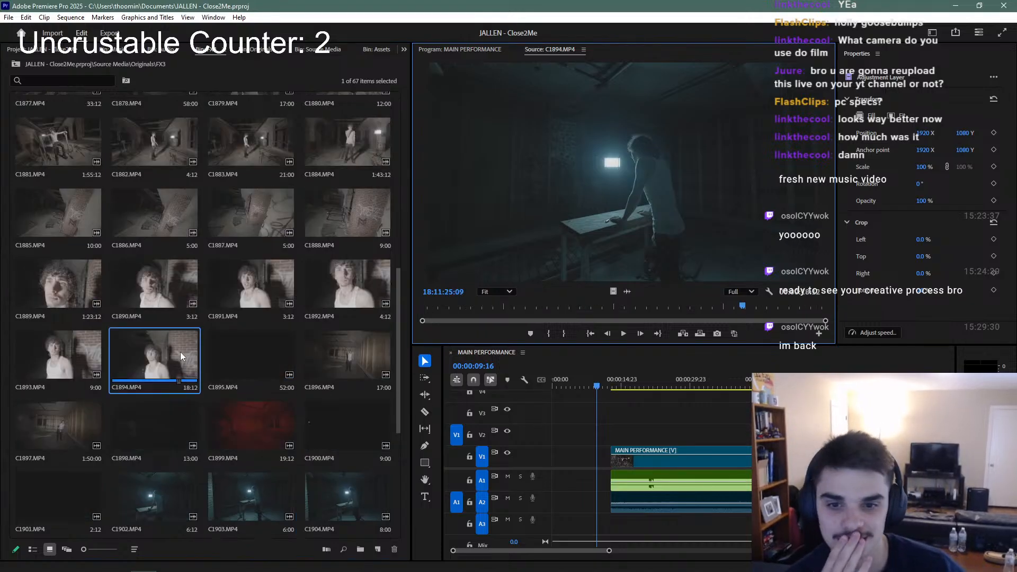
drag(450, 306, 794, 318)
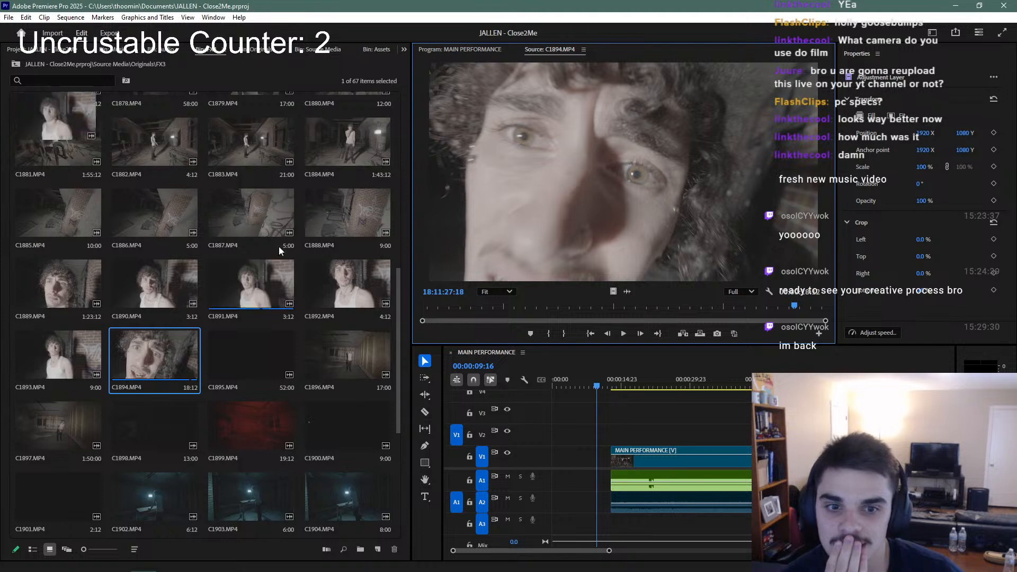
Open clip C1888.MP4 and mark its In point at 18:09:22:01 and Out point at 18:09:25:13
double_click(339, 213)
drag(490, 307, 619, 309)
key(i)
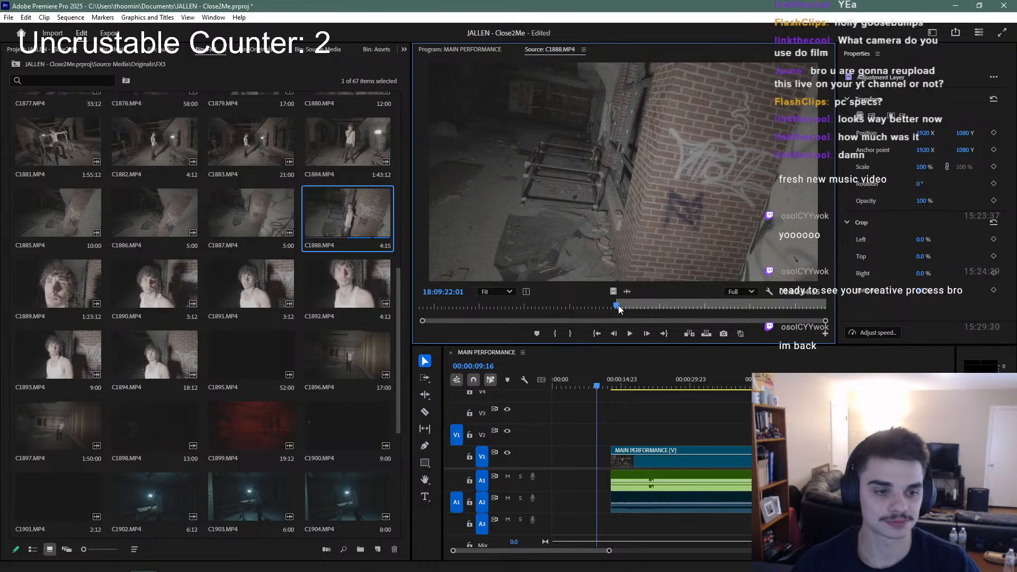
key(space)
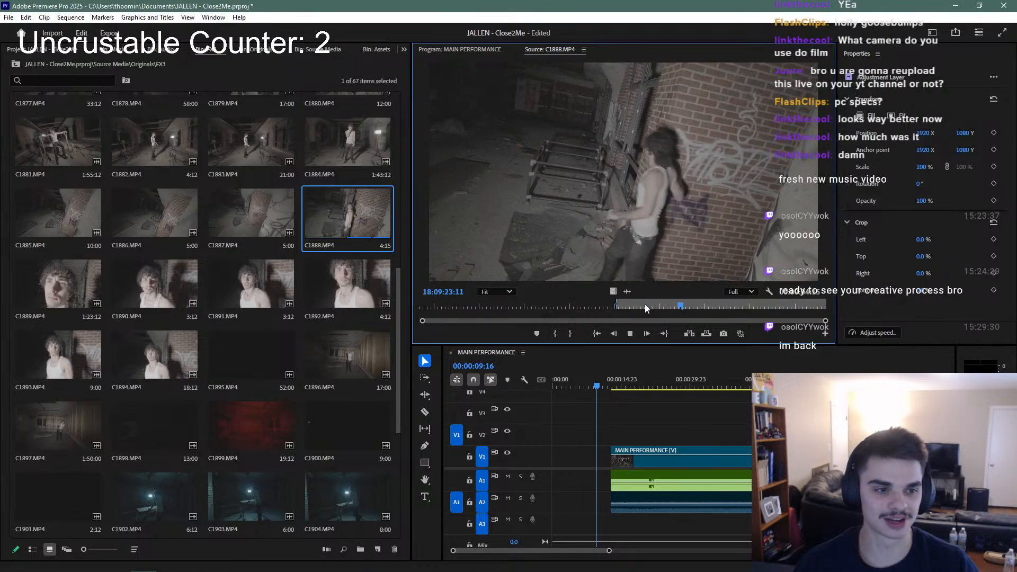
click(702, 302)
drag(701, 300, 774, 300)
key(o)
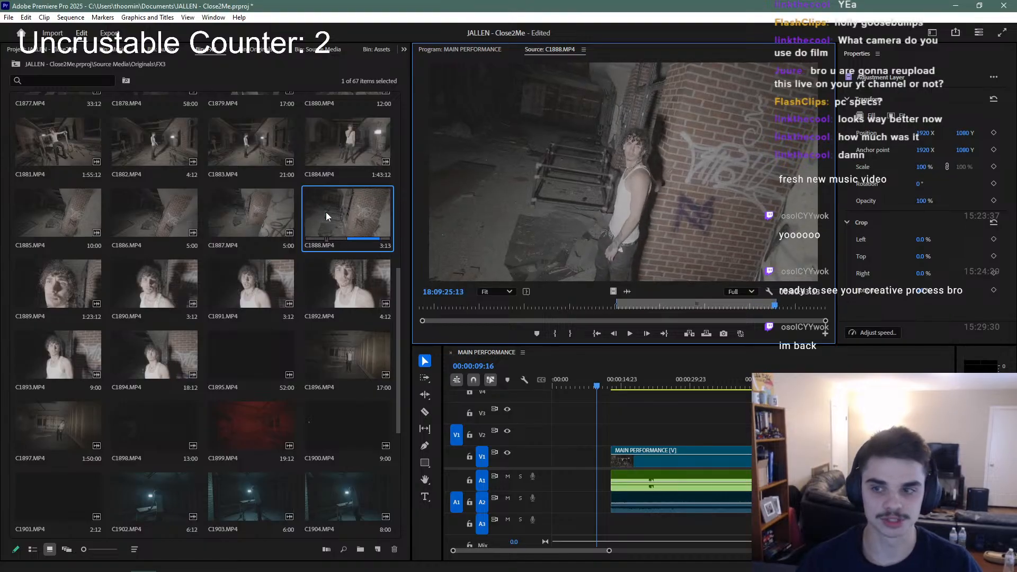
Place the marked C1888.MP4 segment at the start of the sequence on V1 and A1, save, and play it from 00:00:00:00
drag(326, 212, 557, 470)
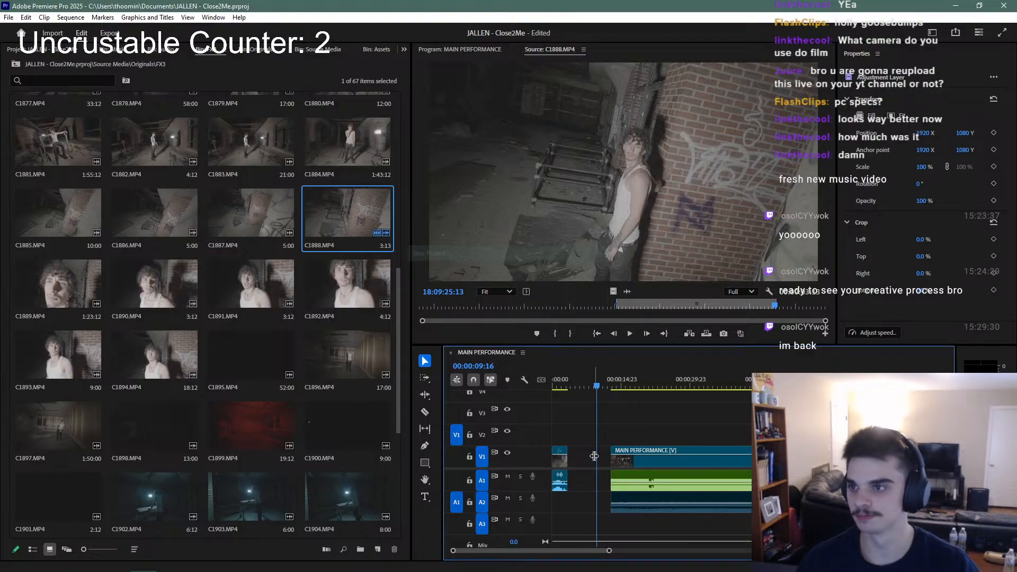
key(ctrl+s)
drag(598, 386, 511, 384)
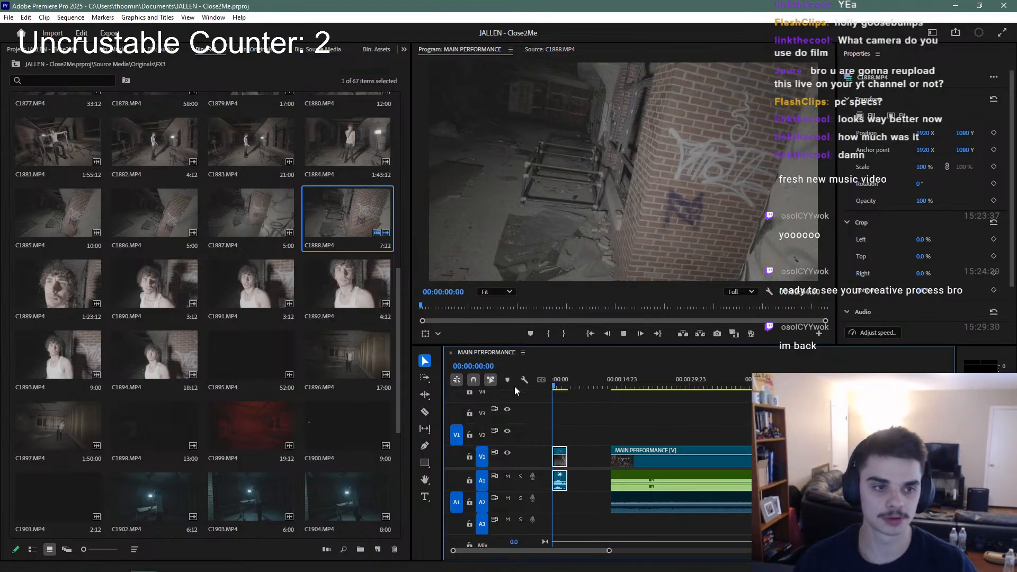
key(space)
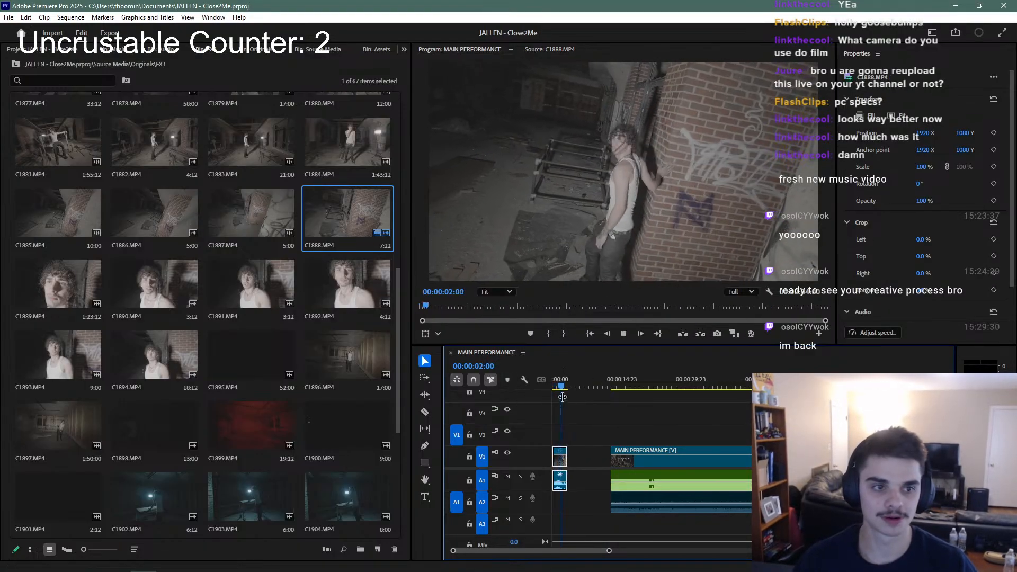
Mark a 1:10 segment of C1894.MP4 ending at 18:11:27:20 and place it on V1 and A1 directly after C1888.MP4
key(space)
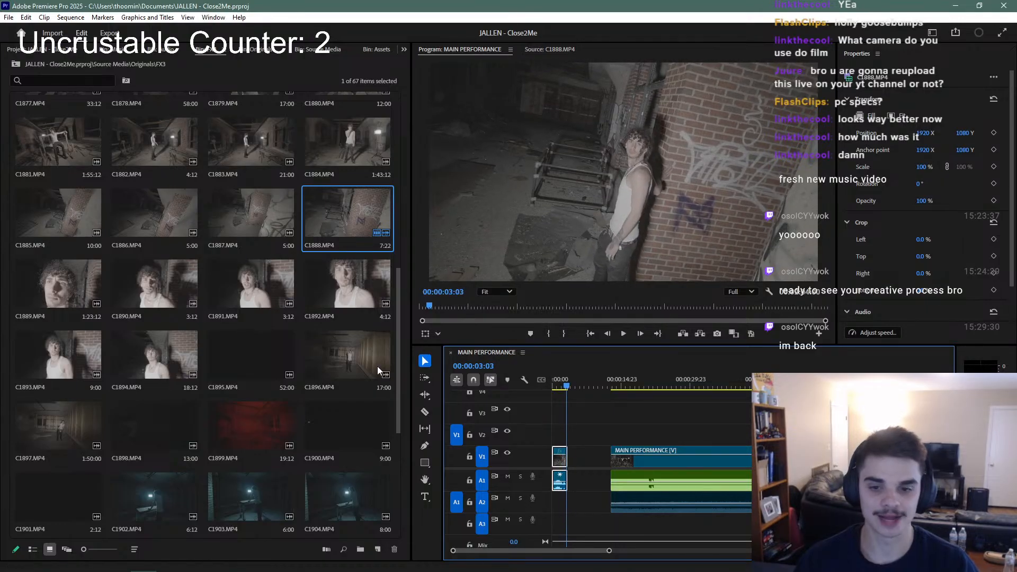
double_click(159, 348)
drag(590, 309, 800, 310)
key(i)
key(o)
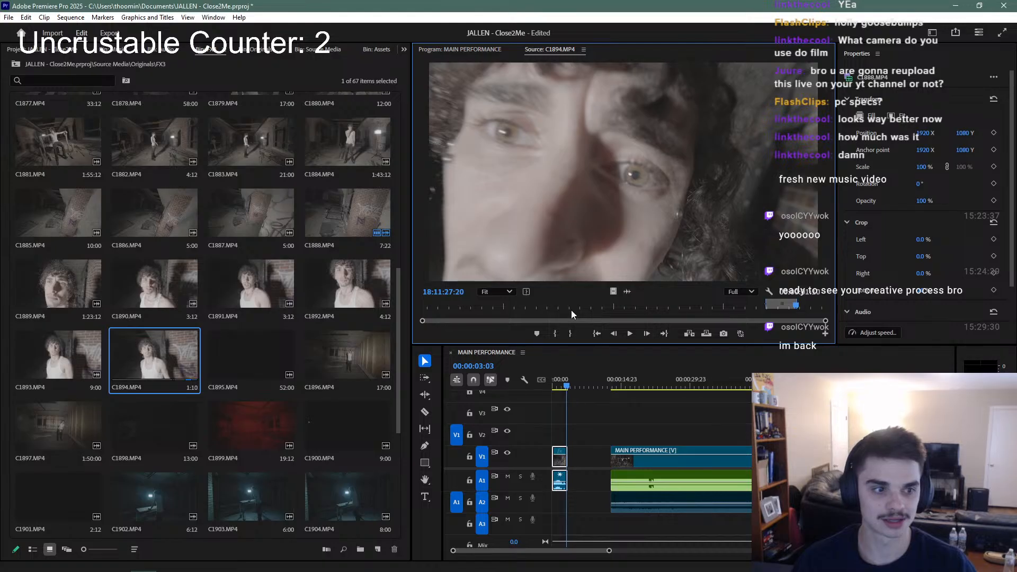
drag(153, 355, 569, 461)
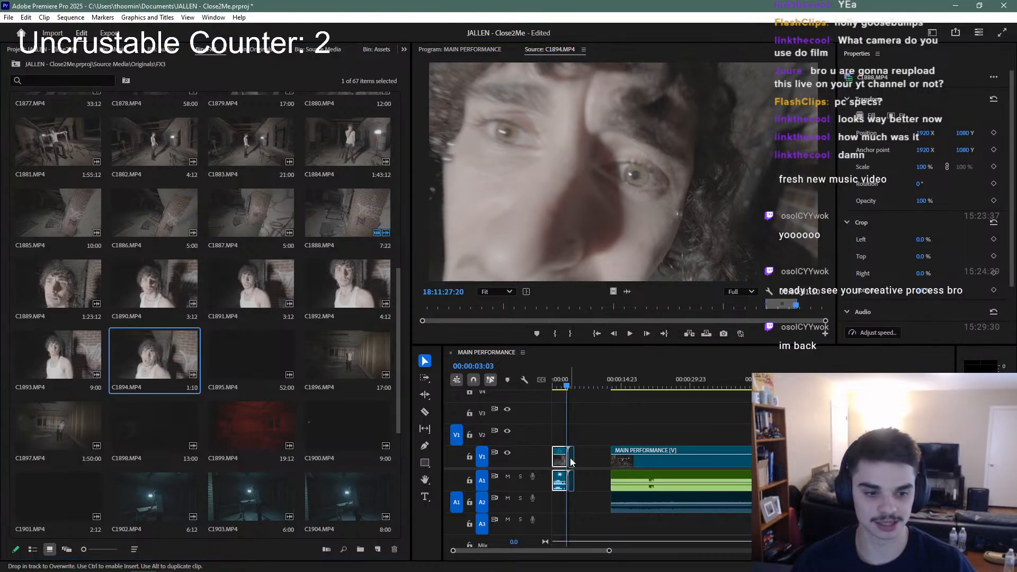
Play the sequence from 00:00:02:04 across the cut from C1888.MP4 to C1894.MP4 and save the project
click(562, 382)
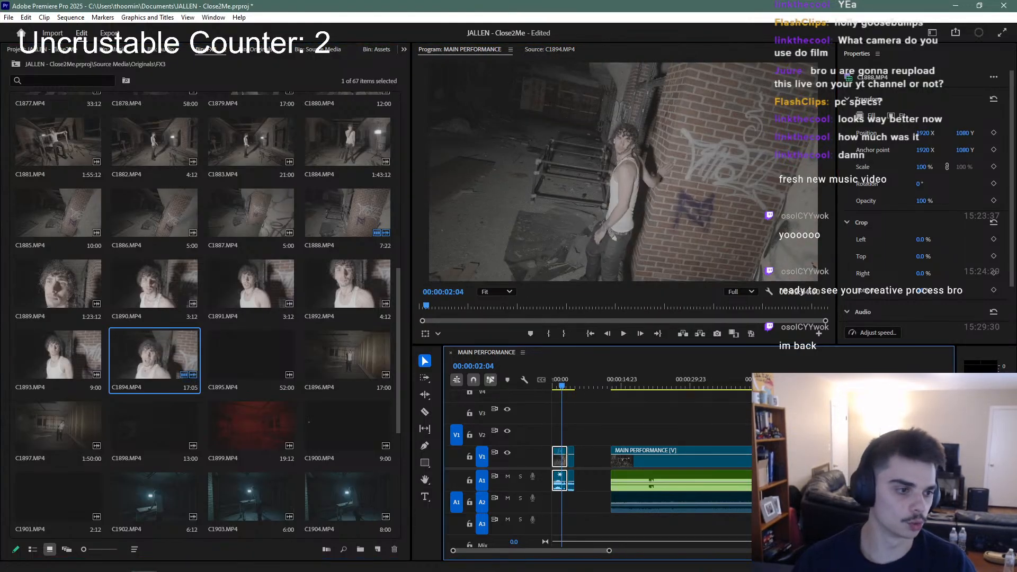
scroll(542, 408, up, 2)
key(space)
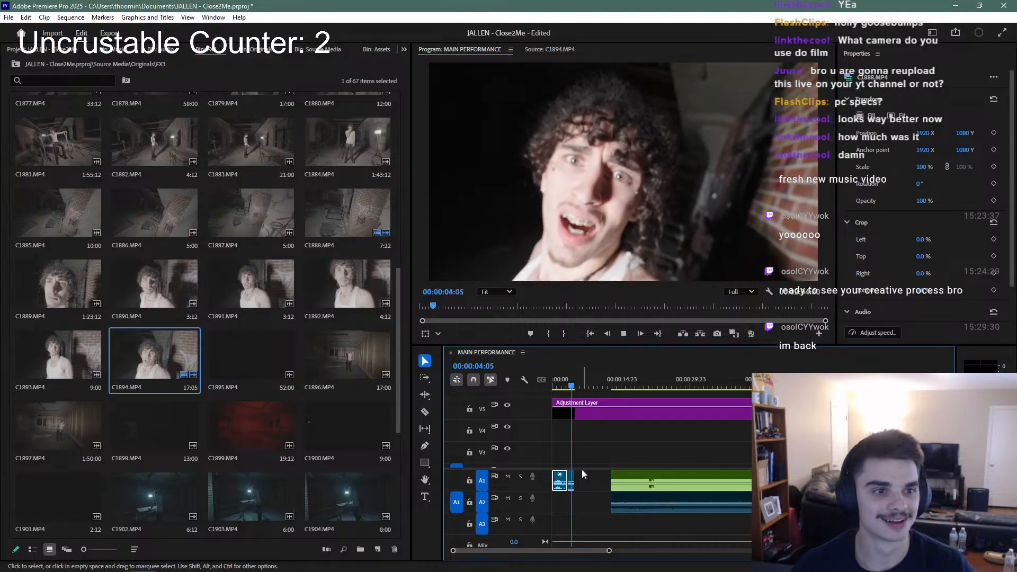
key(ctrl+s)
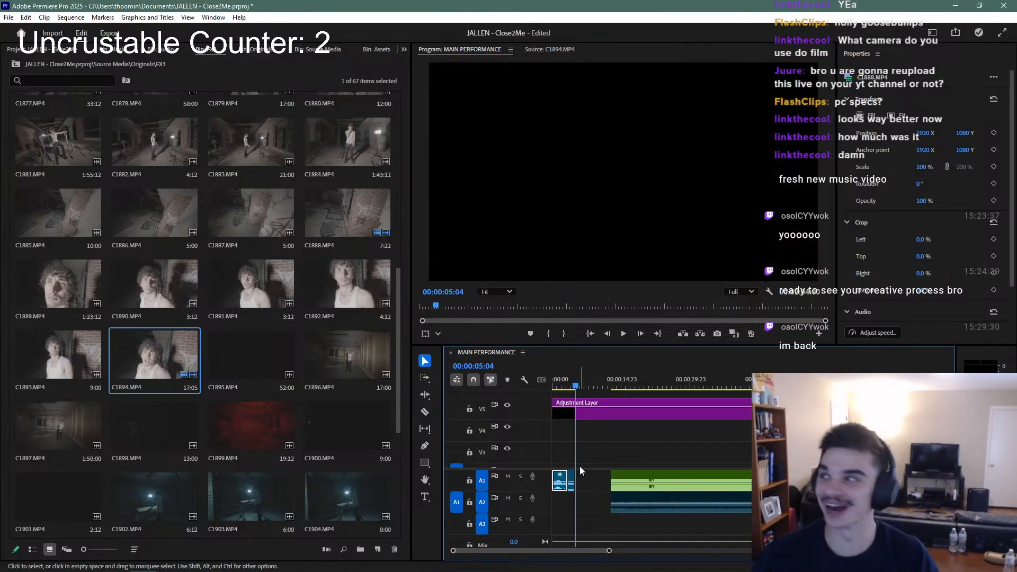
Extend the start of the close2me.mp3 clip on A1 back toward the intro clips, replay the intro from the beginning, and save
click(608, 387)
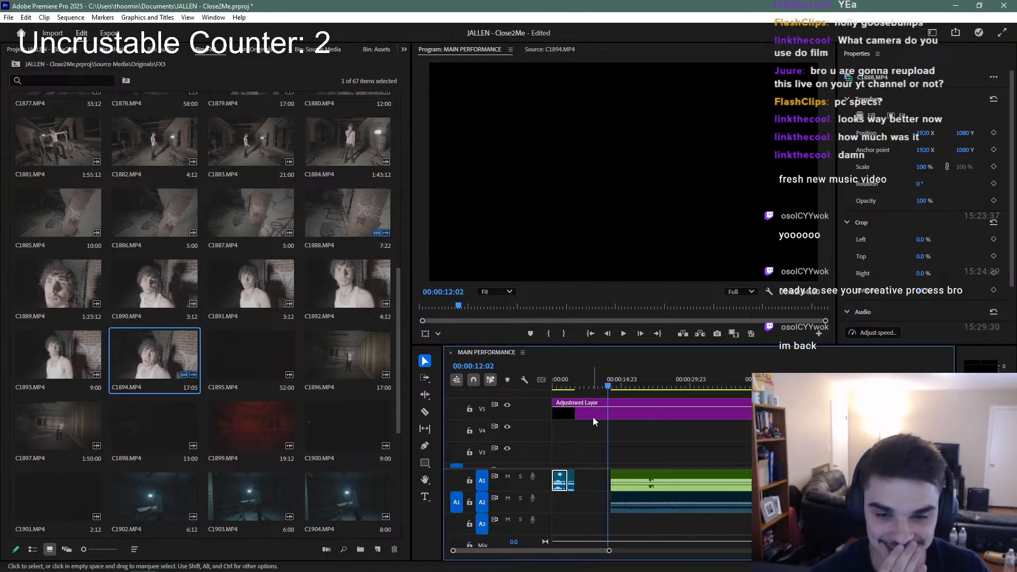
drag(611, 480, 575, 477)
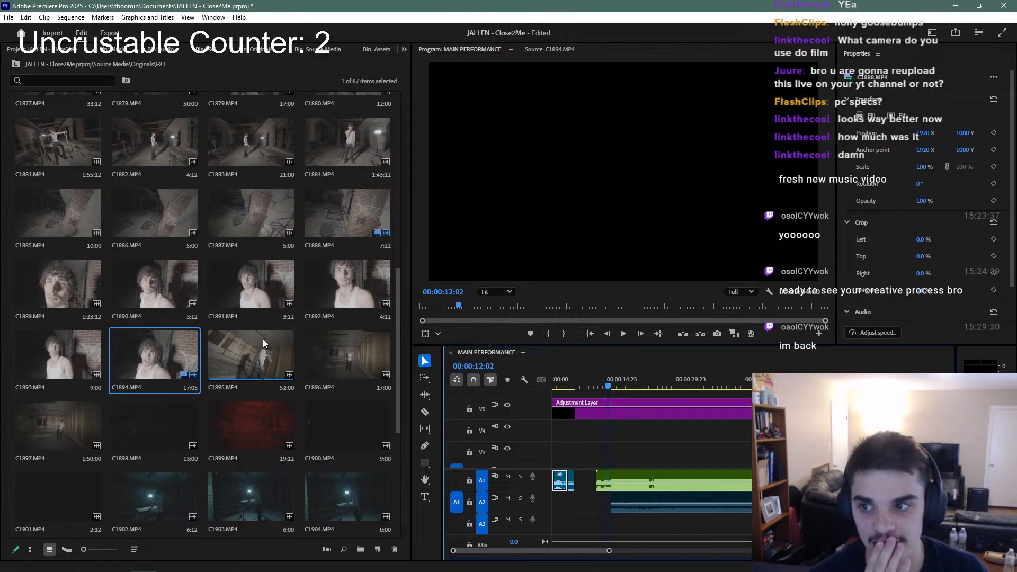
scroll(263, 340, up, 8)
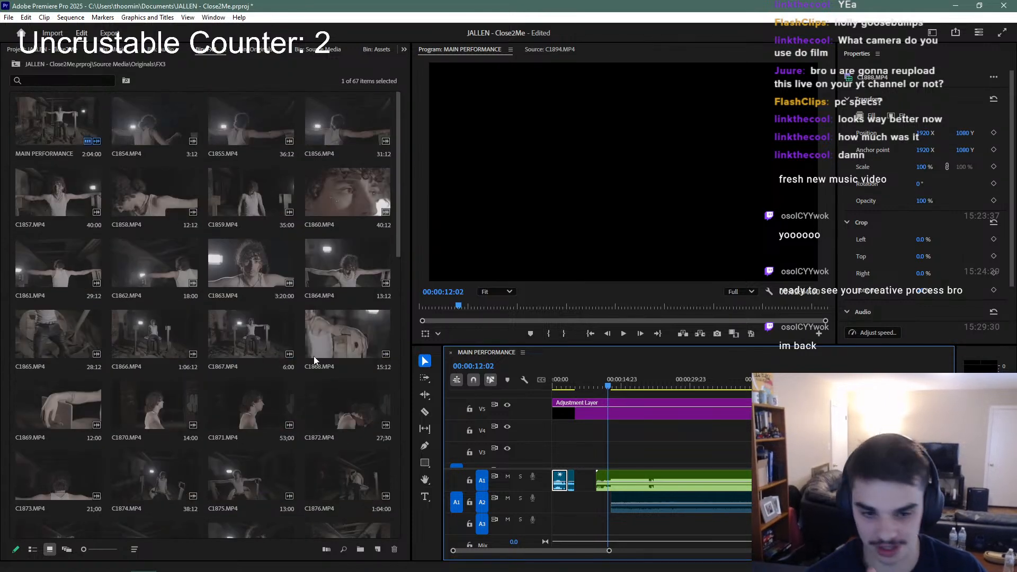
drag(567, 380, 536, 385)
key(space)
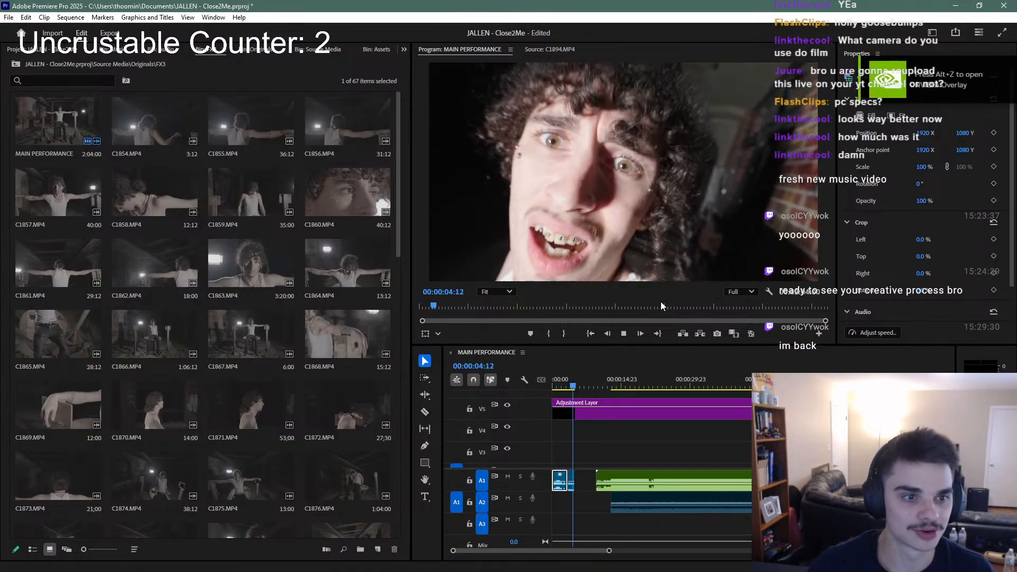
key(space)
key(ctrl+s)
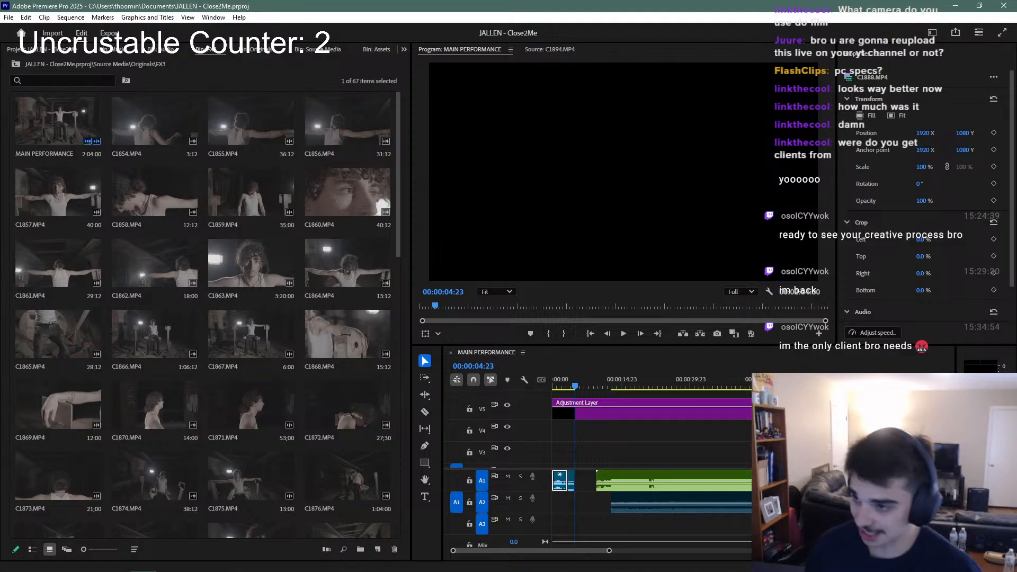
Review the two intro clips and the opening frames of the main performance by scrubbing and playing the sequence
click(561, 387)
drag(562, 387, 573, 387)
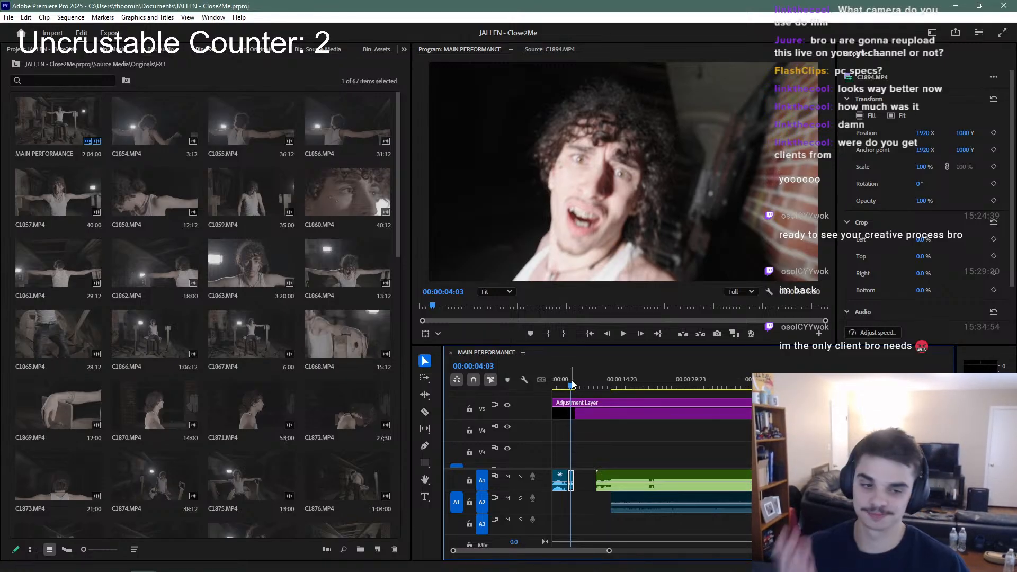
drag(572, 384, 551, 385)
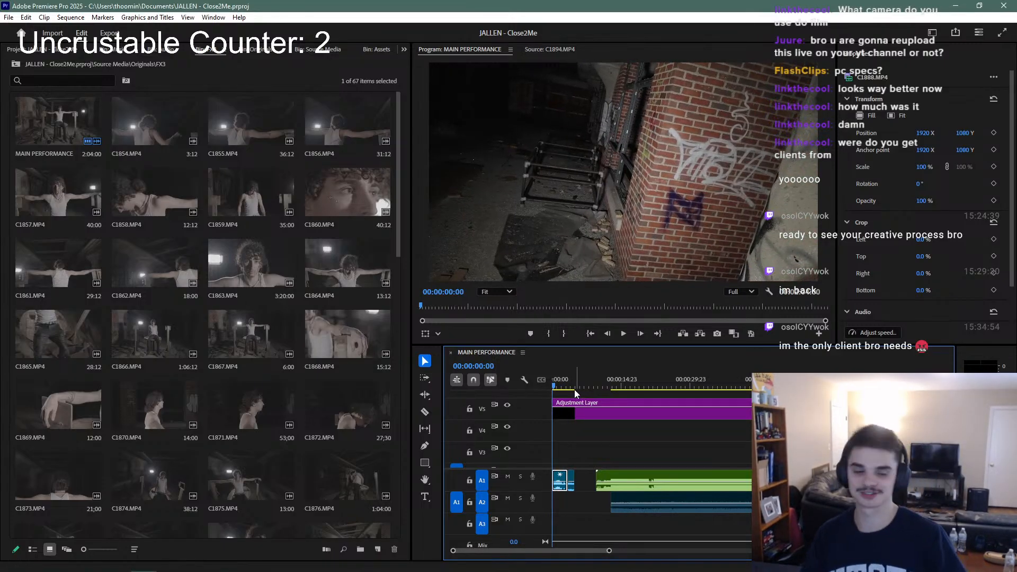
key(space)
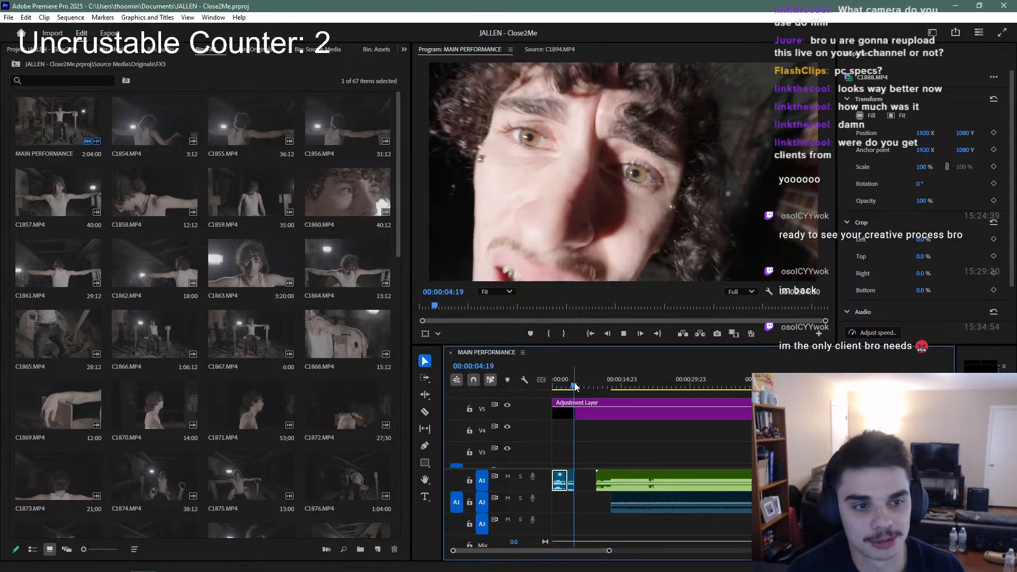
key(space)
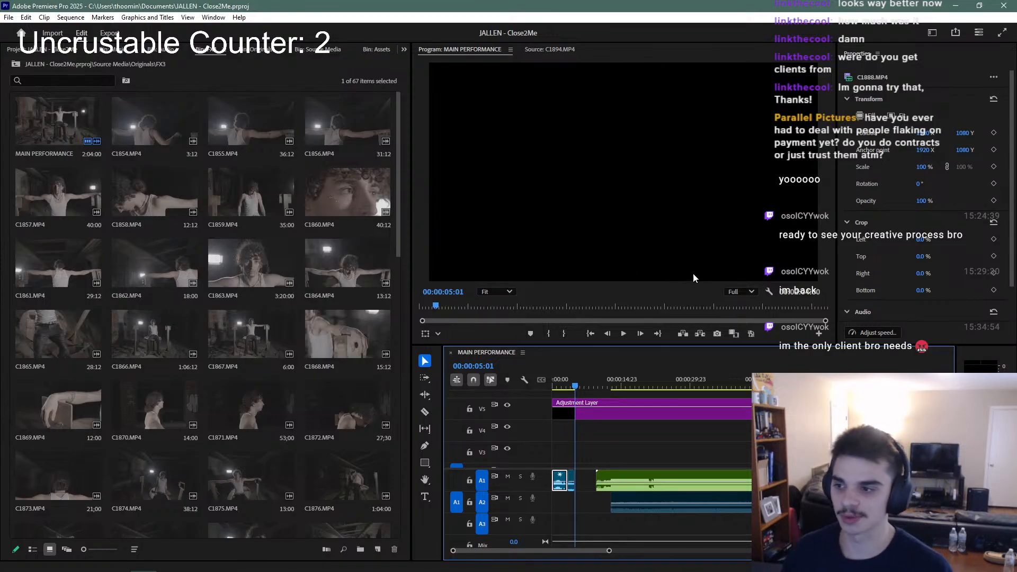
click(621, 382)
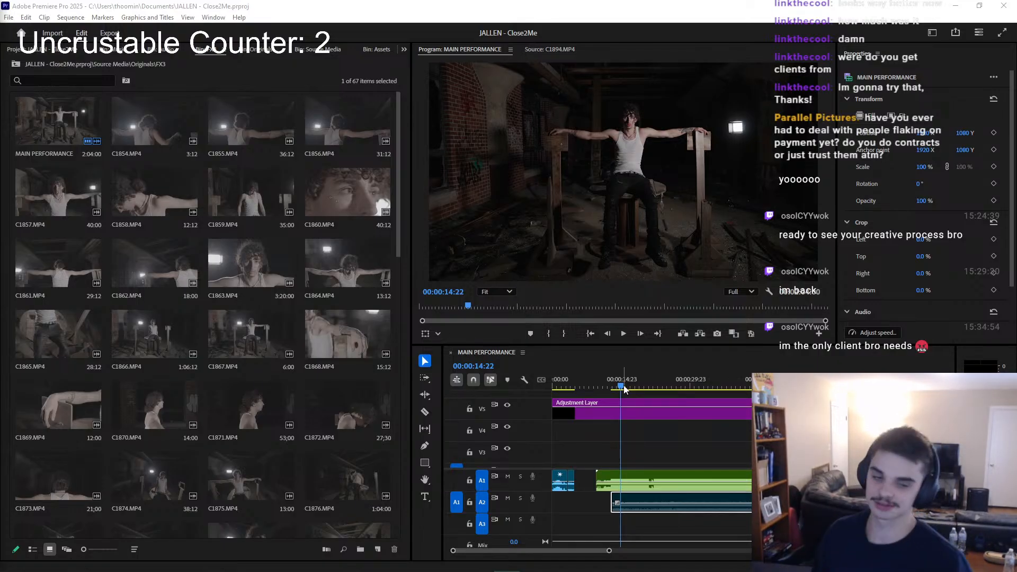
click(625, 392)
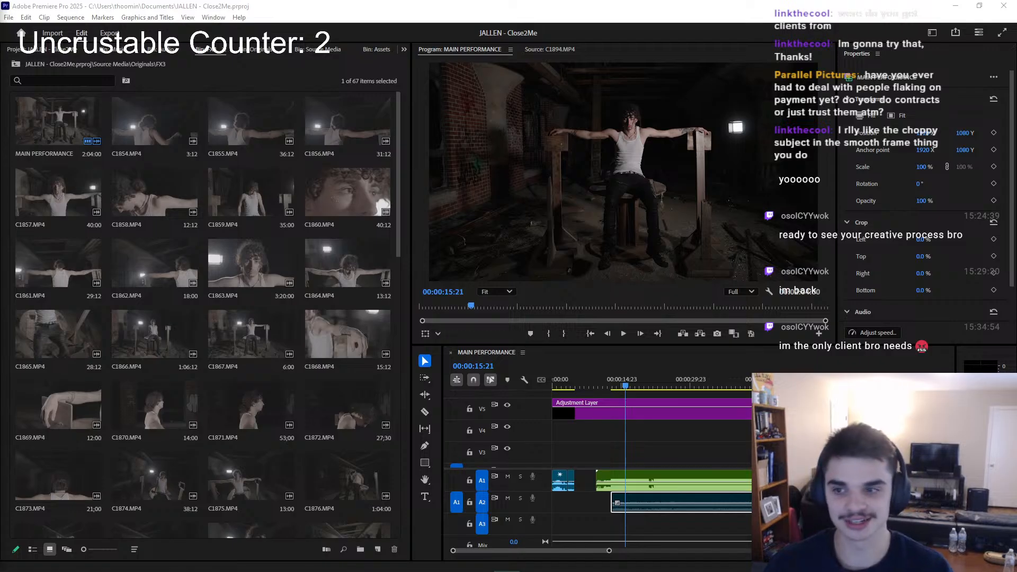
drag(573, 381, 571, 386)
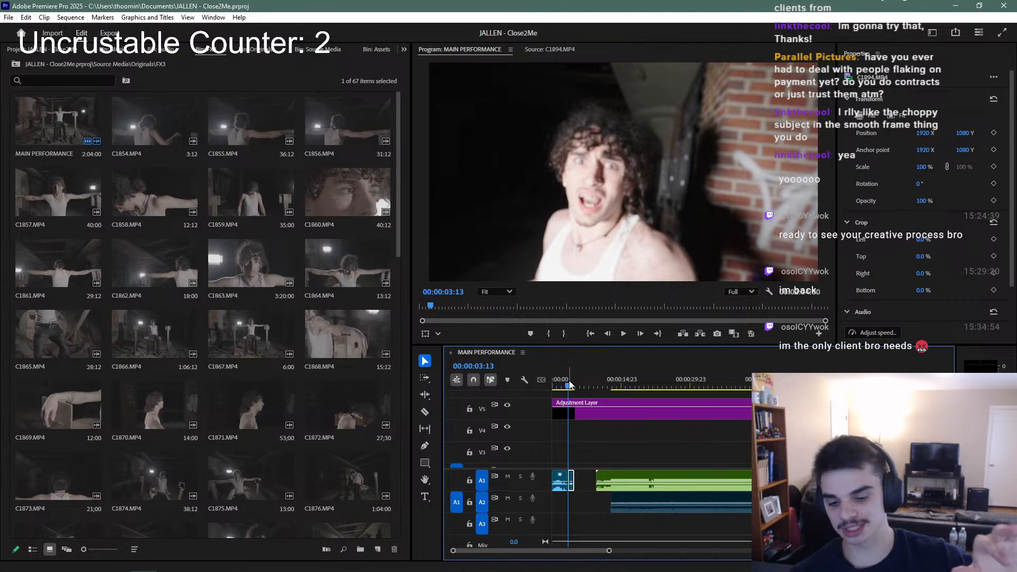
drag(605, 377, 616, 383)
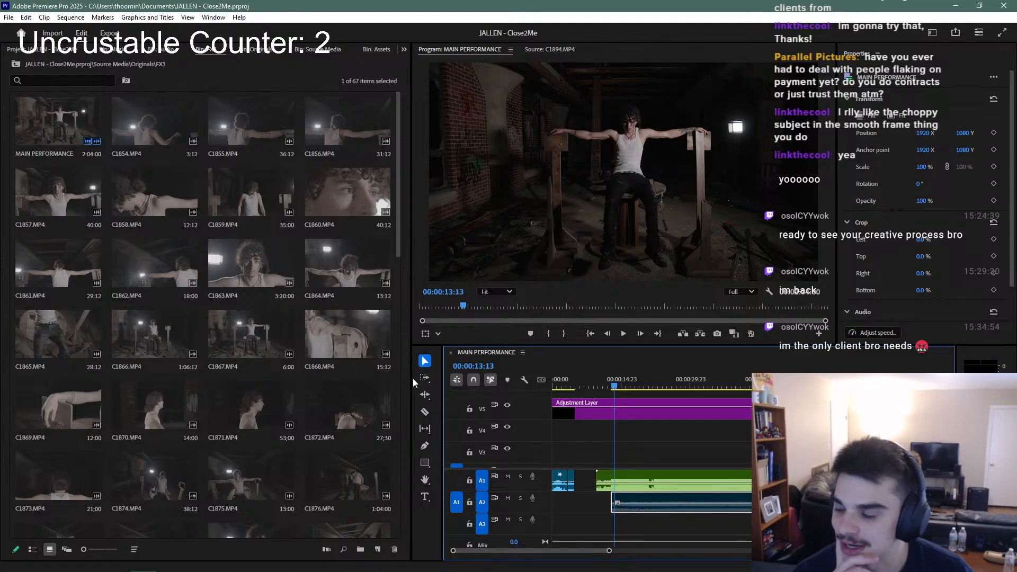
Switch to the web browser, scan the Google results for the CSTRAIGHT music video, and close the browser window
click(66, 562)
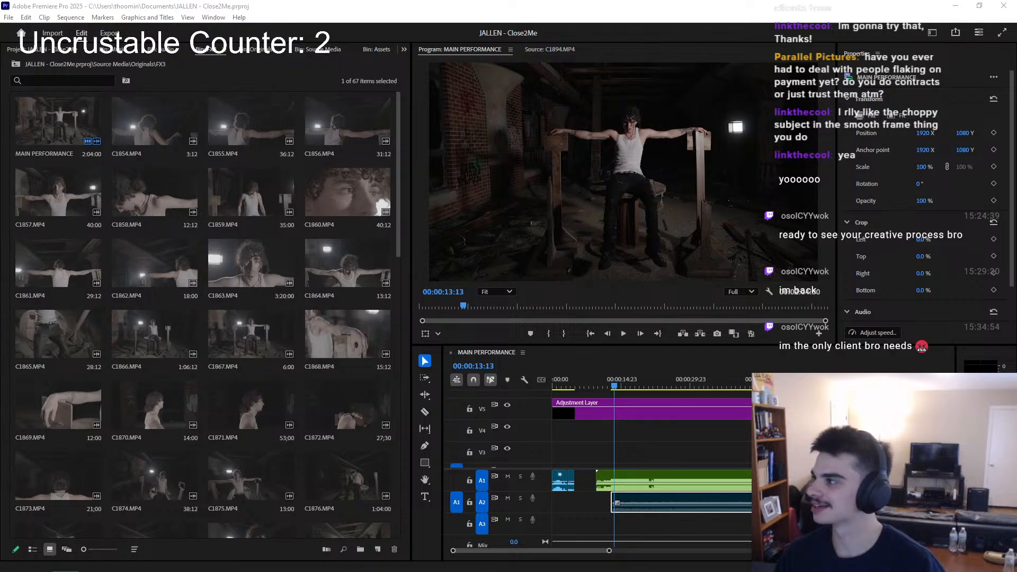
drag(414, 0, 408, 0)
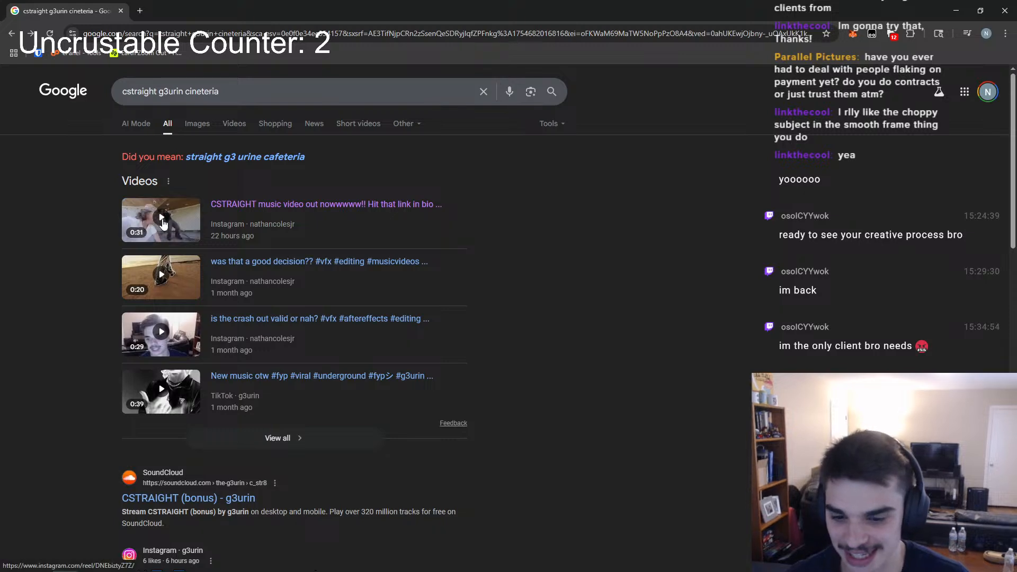
scroll(142, 242, down, 5)
click(1006, 11)
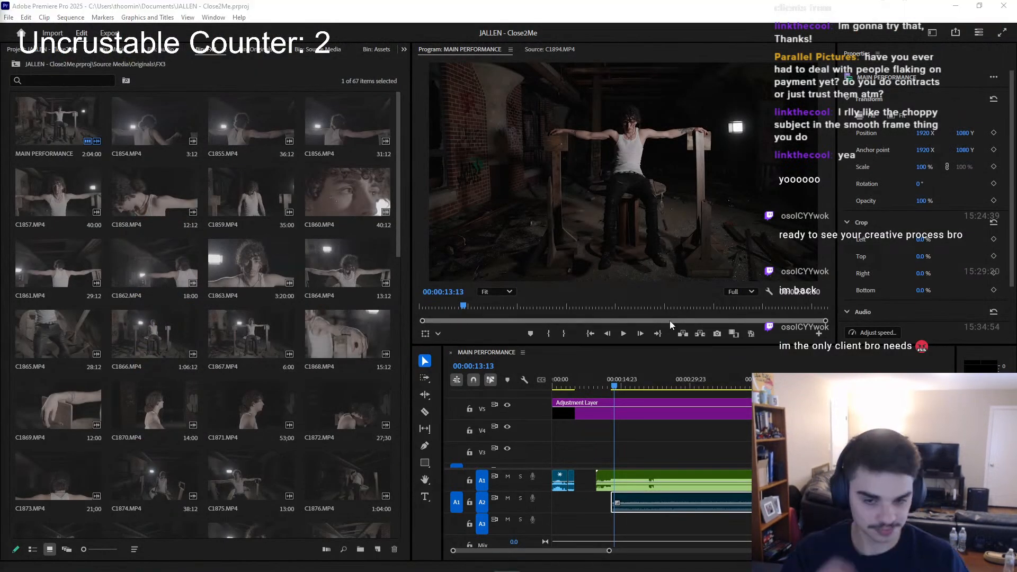
Play the intro from near its start through to 00:00:04:14 in C1894.MP4 and save the project
mouse_move(561, 381)
mouse_down()
mouse_move(541, 379)
mouse_move(564, 387)
mouse_up()
scroll(583, 408, down, 2)
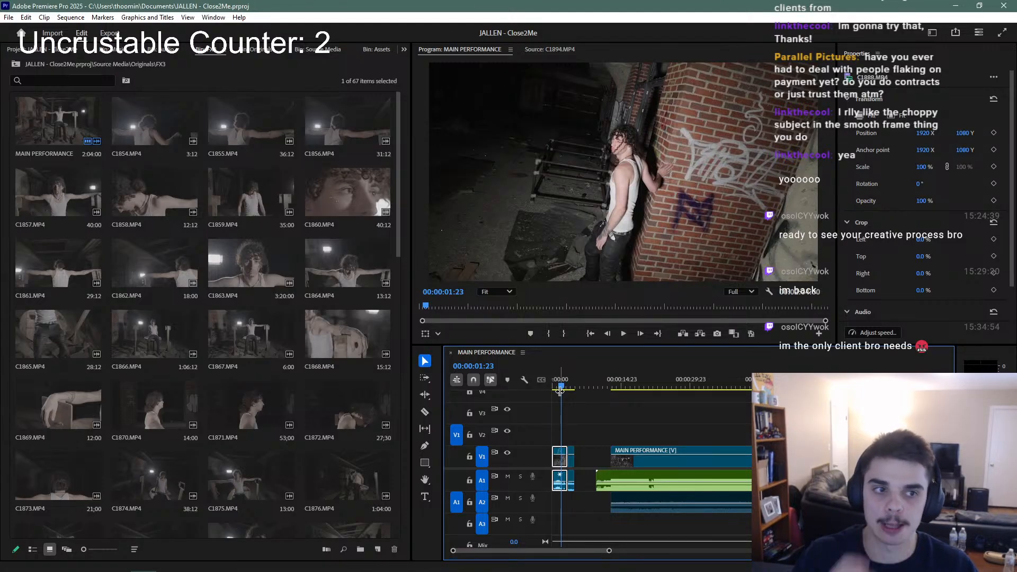
click(555, 388)
key(space)
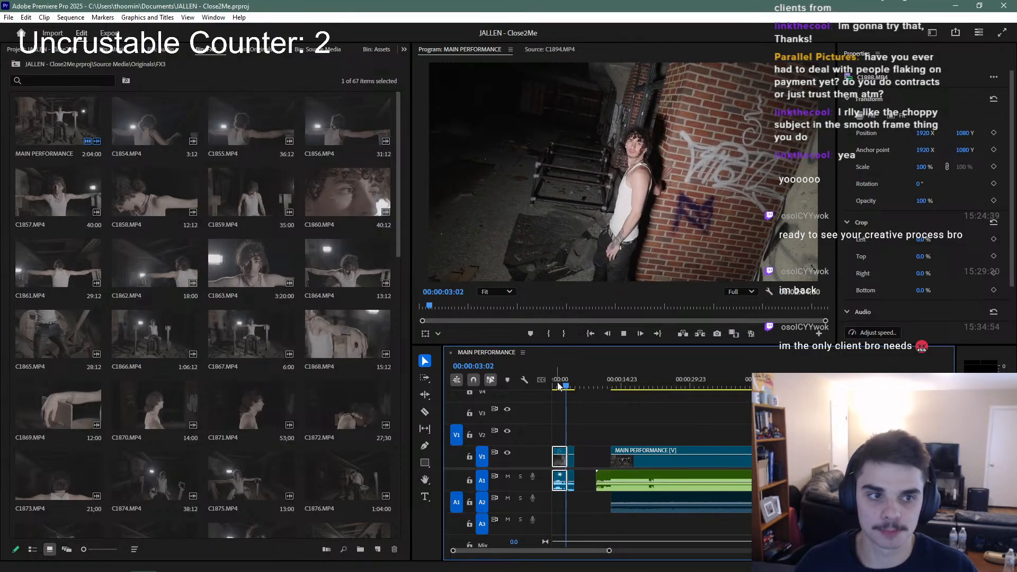
key(=)
key(space)
key(ctrl+s)
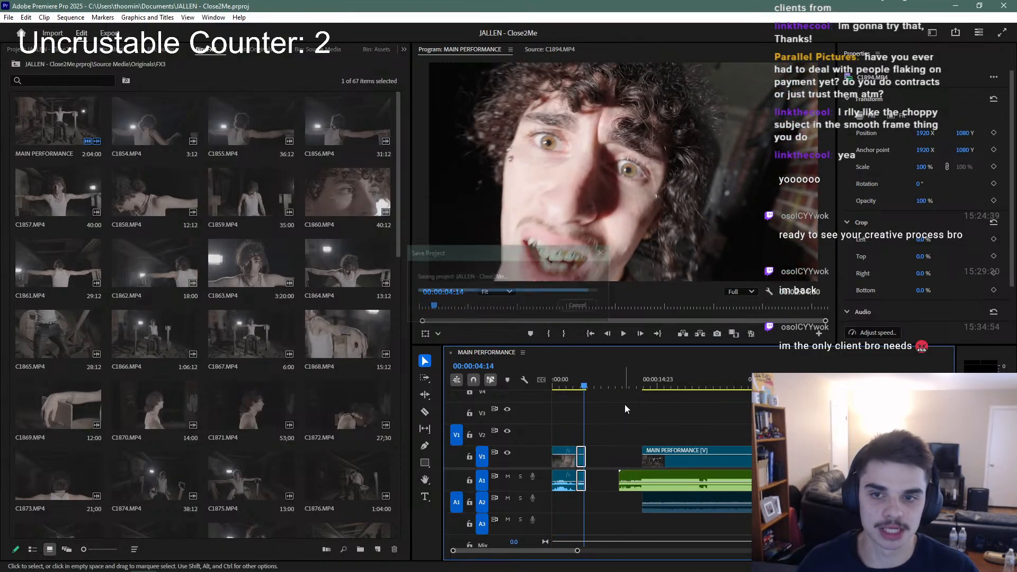
Park the playhead at 00:00:12:03 before the performance, browse the FX3 bin, and preview C1884.MP4 by scrubbing through it
click(641, 379)
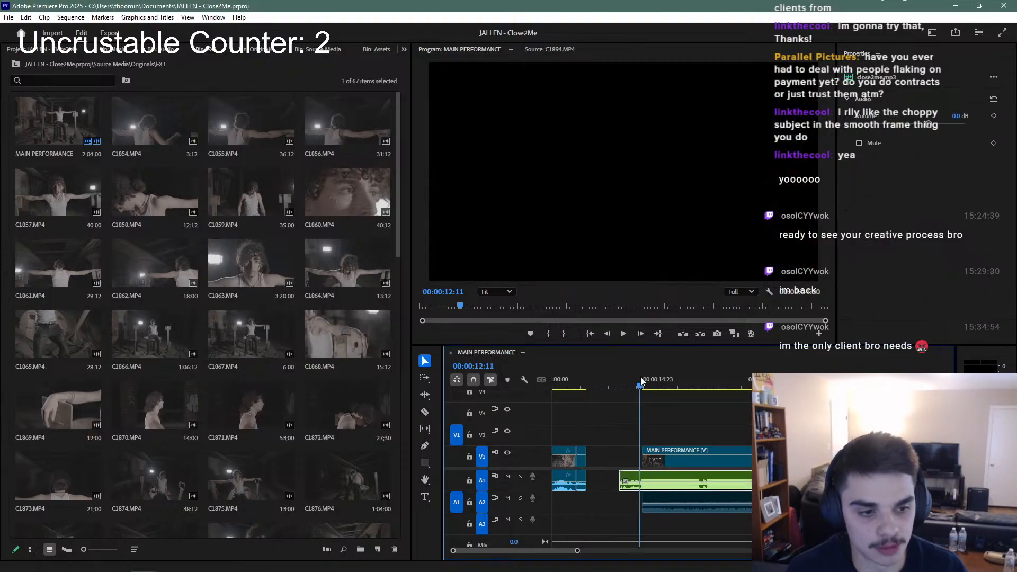
click(644, 380)
click(637, 378)
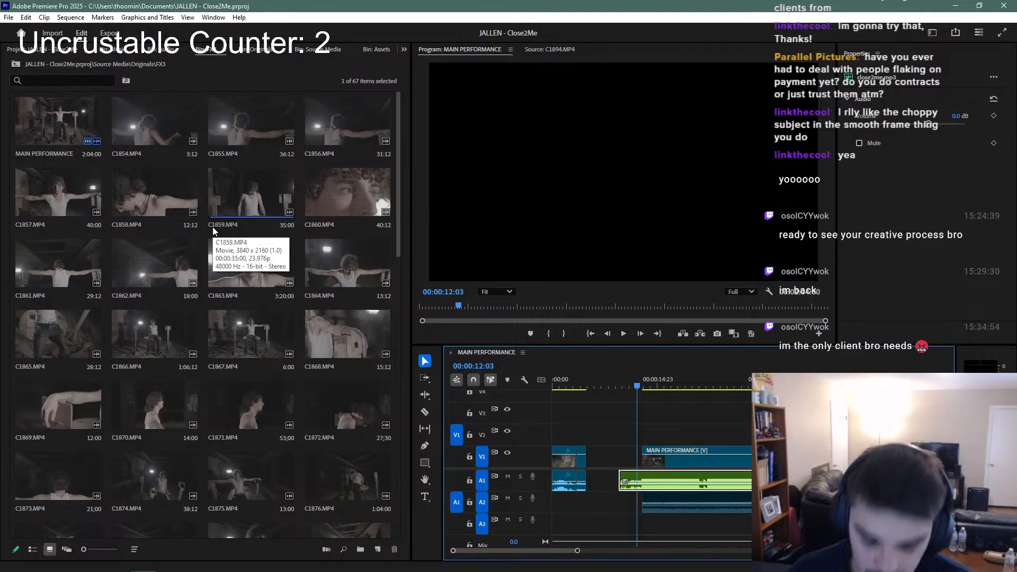
scroll(253, 259, down, 4)
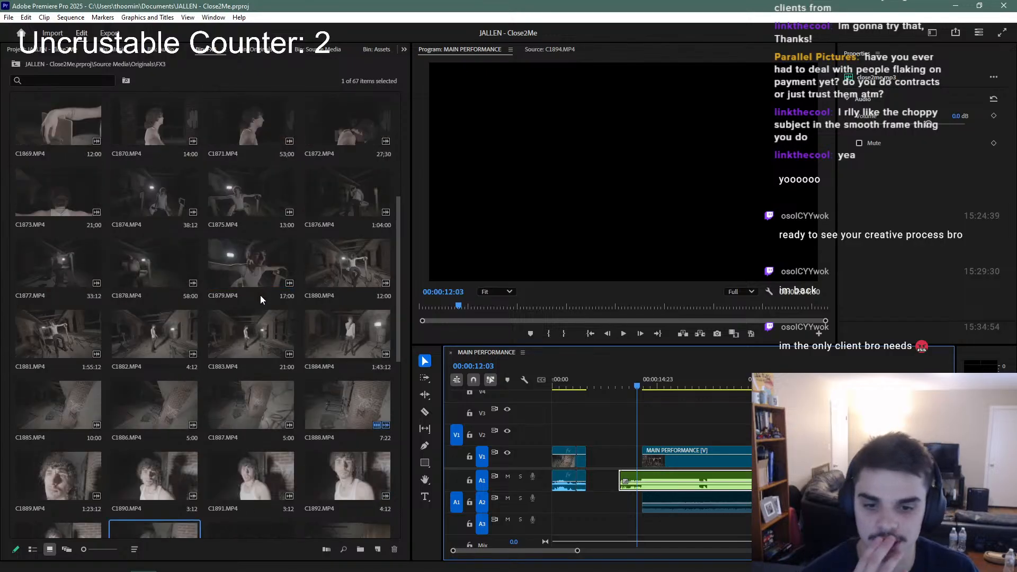
scroll(256, 298, down, 1)
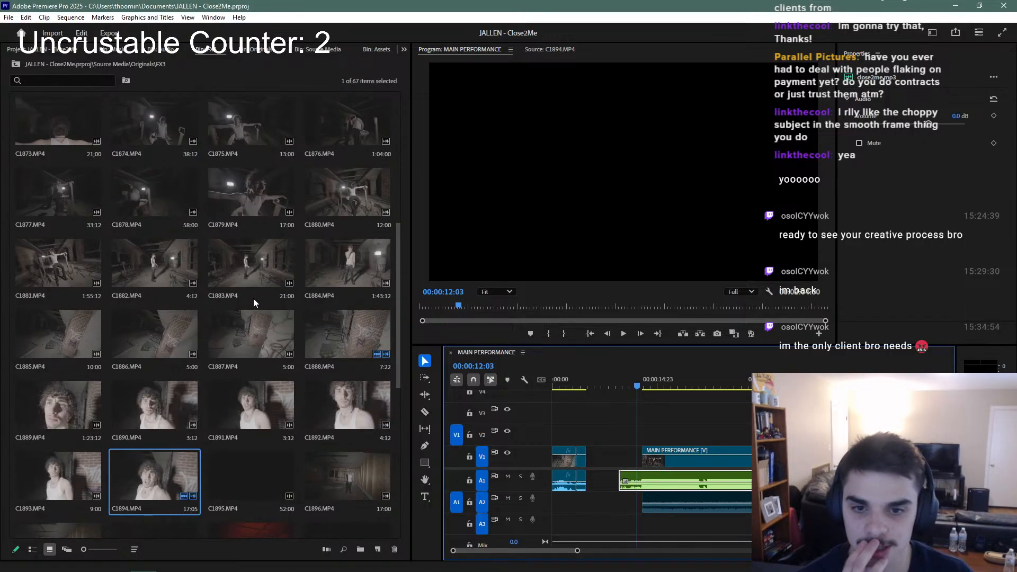
double_click(281, 265)
double_click(339, 282)
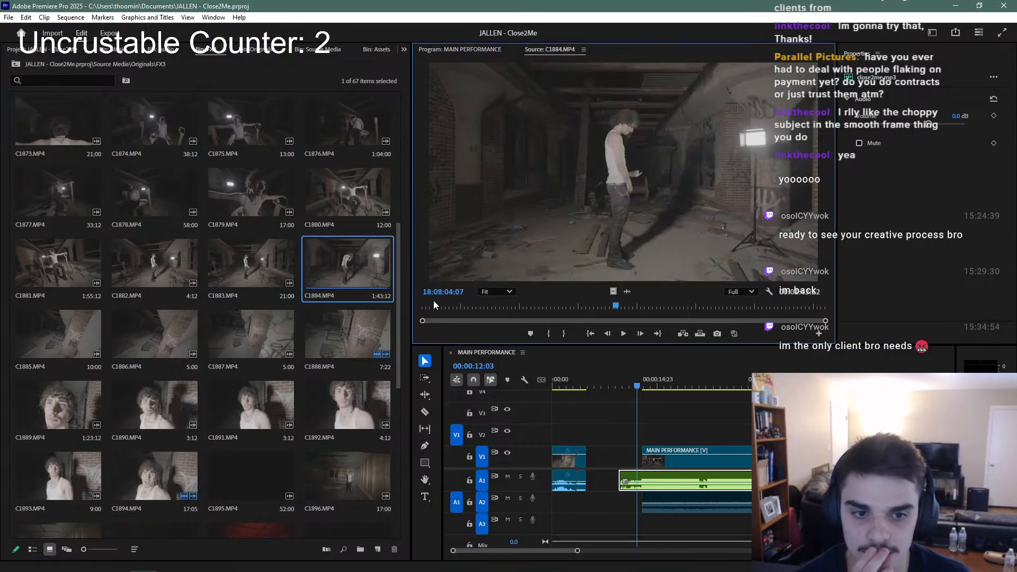
drag(435, 306, 600, 310)
Play the gap leading into the main performance twice to check where the song and the performance start
drag(646, 388, 634, 387)
key(space)
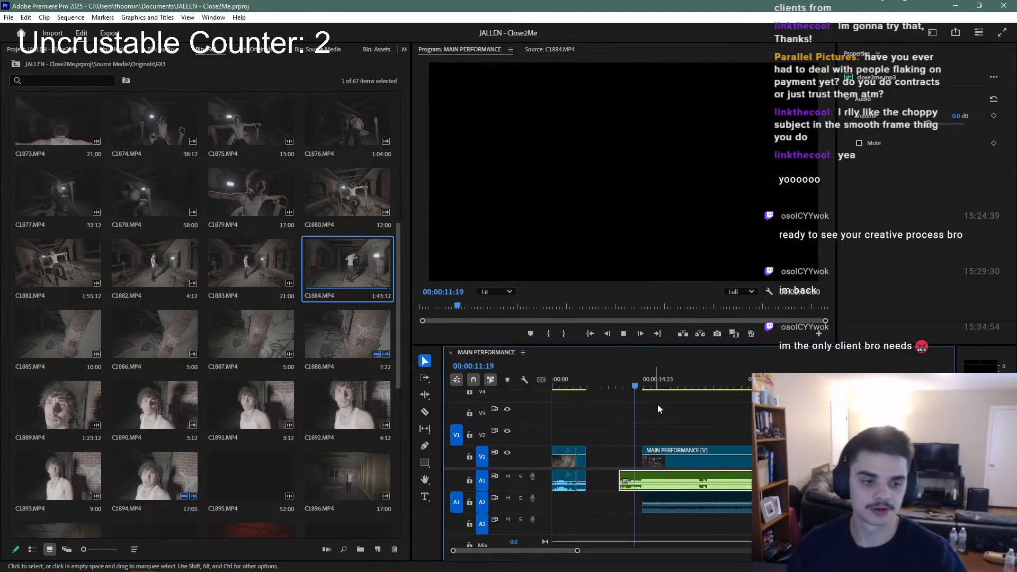
key(equal)
key(equal)
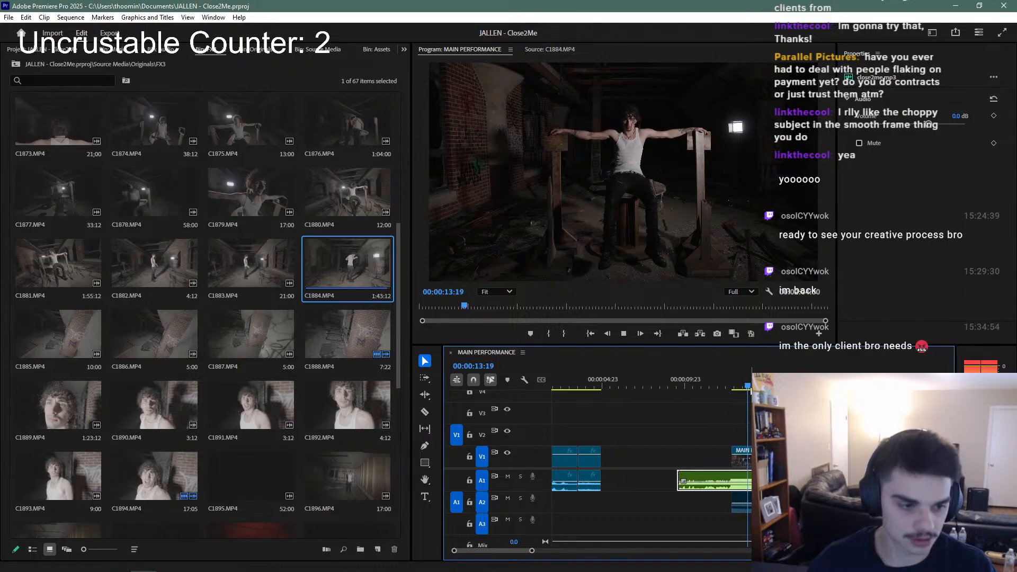
key(equal)
click(697, 380)
key(space)
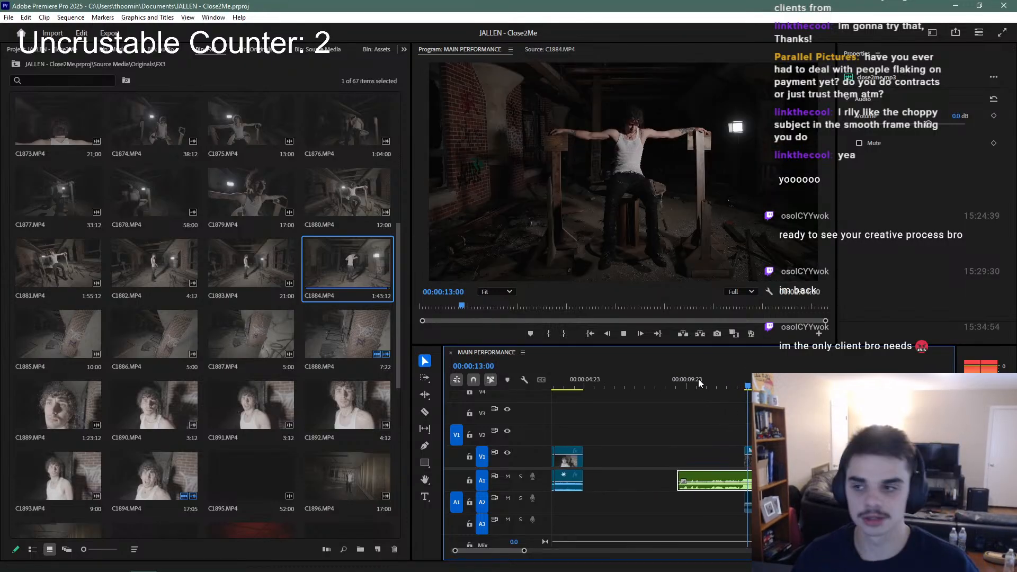
key(space)
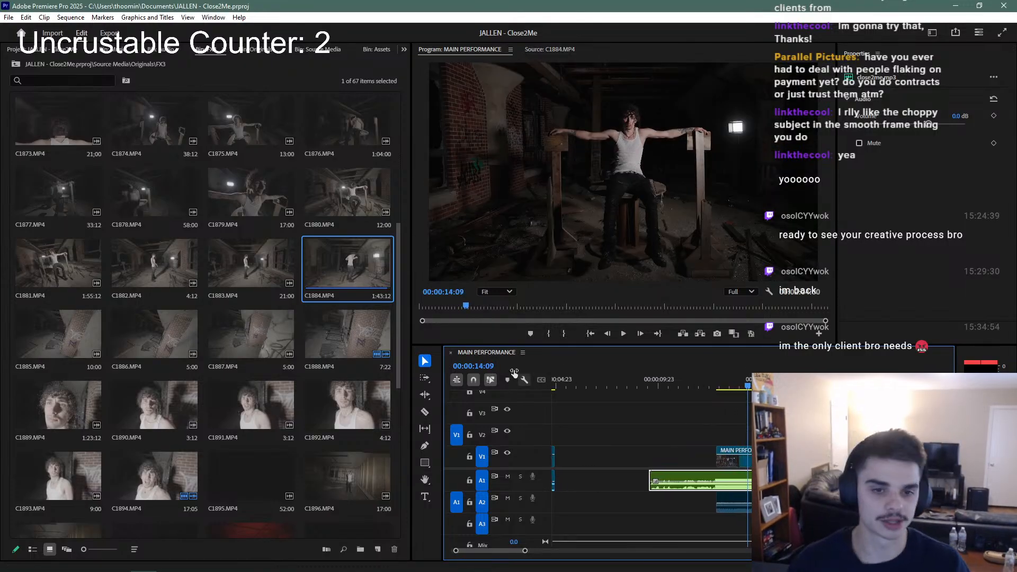
Mark the range from 18:08:30:10 to 18:08:32:04 in C1884.MP4 and place it on V2 at the start of the main performance
double_click(347, 270)
mouse_move(538, 306)
mouse_down()
mouse_move(732, 310)
mouse_move(720, 310)
mouse_up()
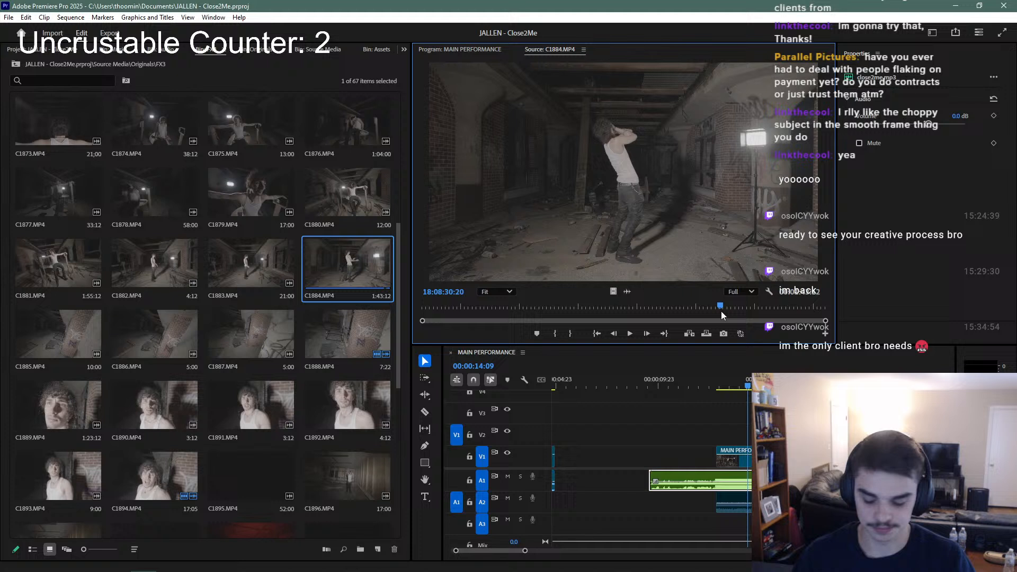
key(i)
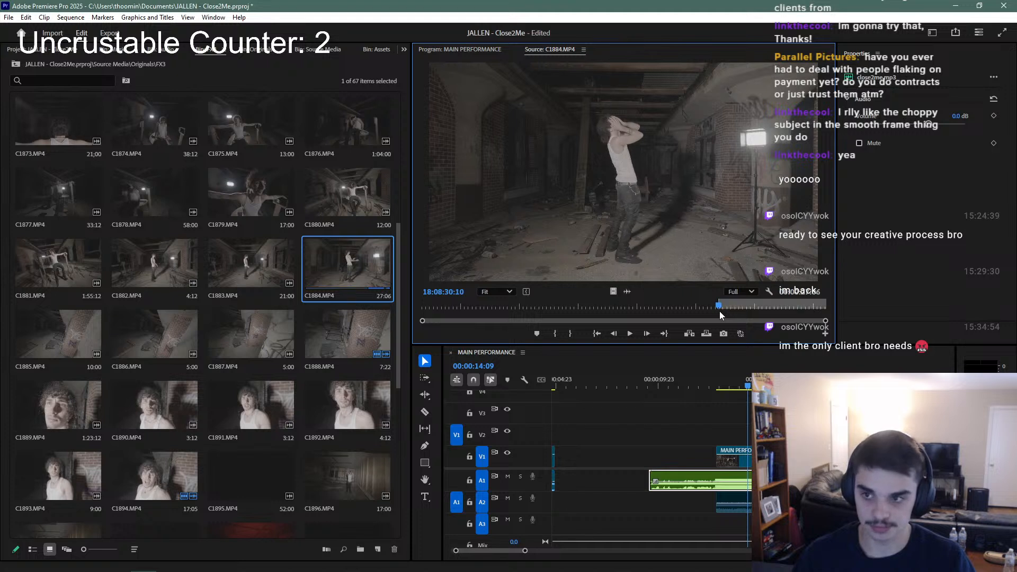
key(space)
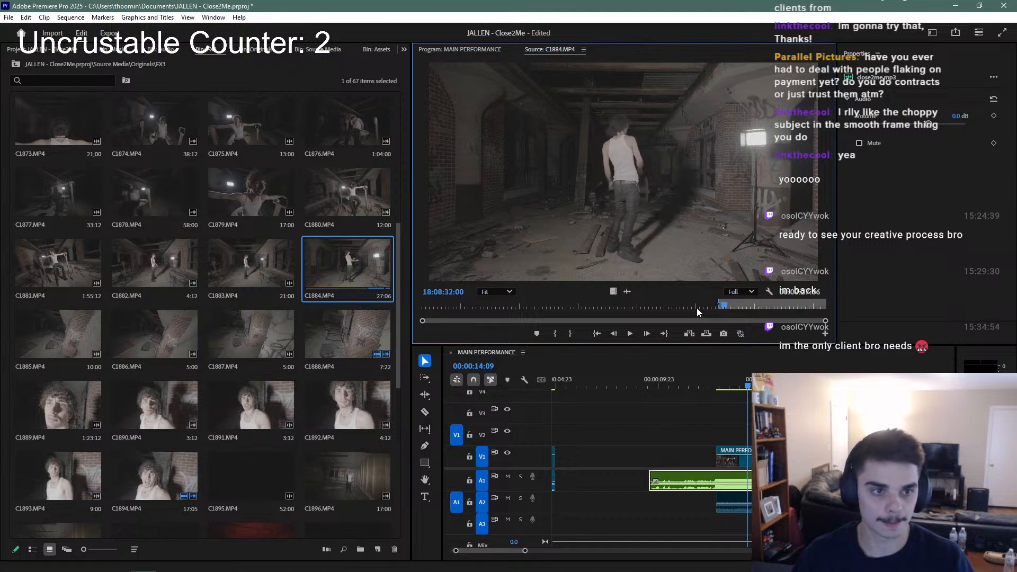
key(o)
key(period)
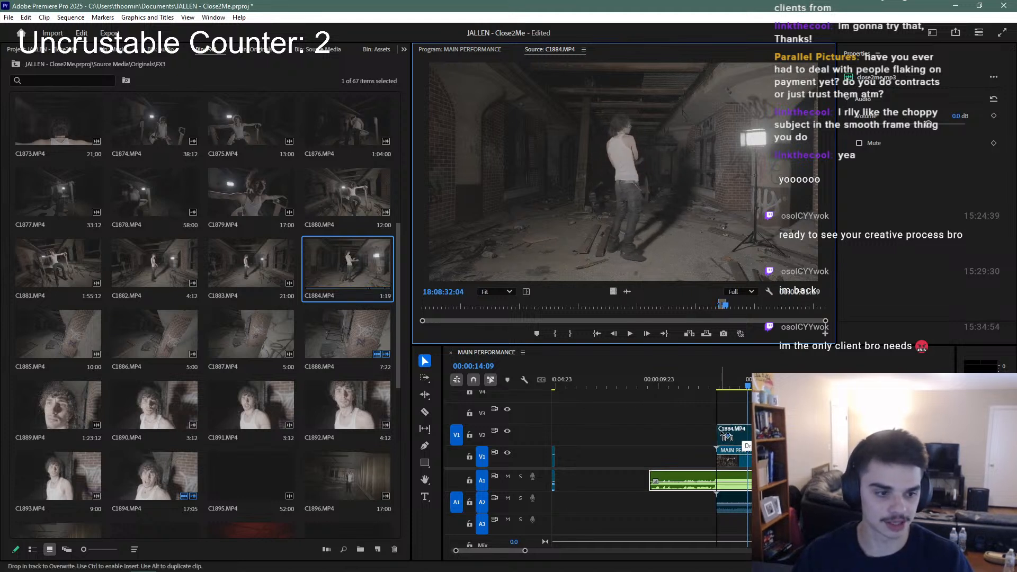
Mark a second C1884.MP4 range from 18:08:44:04 to 18:08:46:04 and place it on V3 above the performance
drag(696, 304, 775, 310)
key(i)
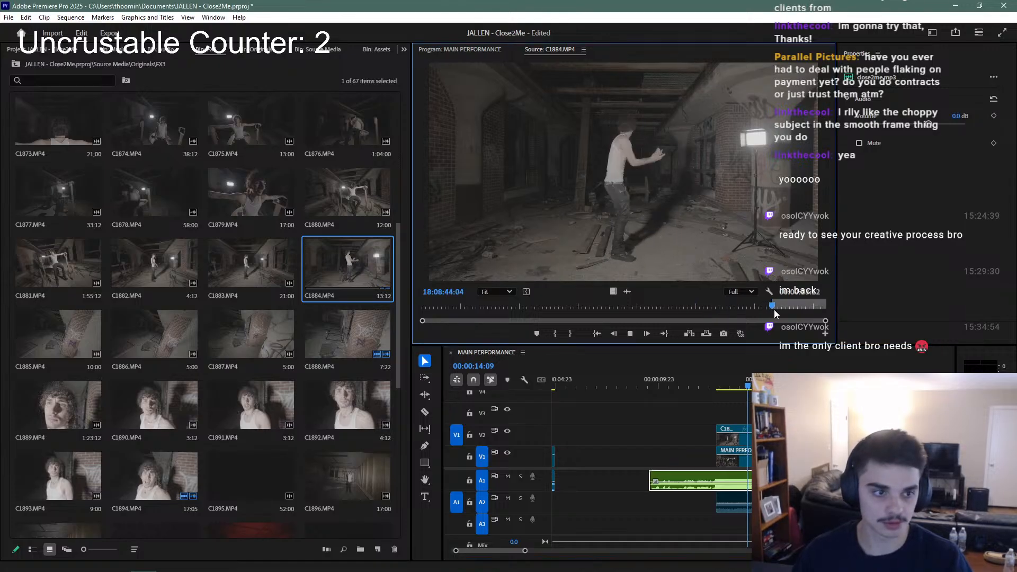
key(space)
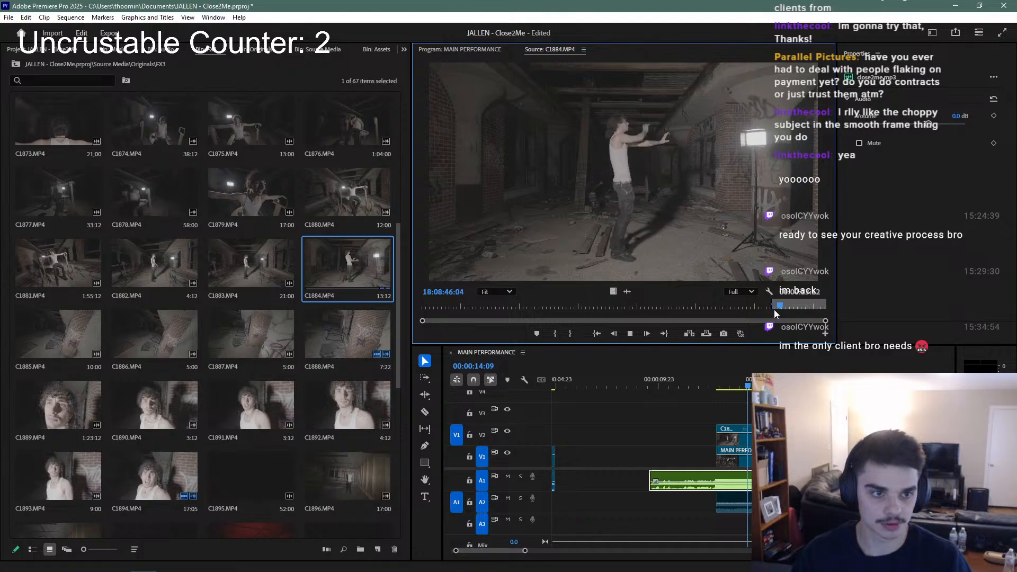
key(o)
key(space)
drag(610, 287, 748, 409)
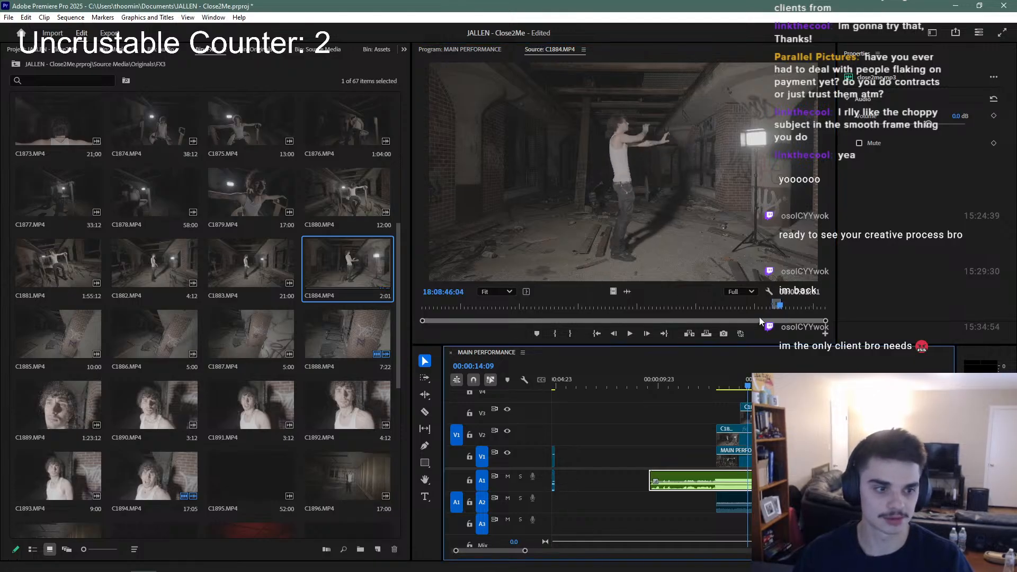
Scrub C1884.MP4 back to an earlier move, mark about two seconds ending near 18:08:12:19, and place that range on V4
click(702, 307)
key(space)
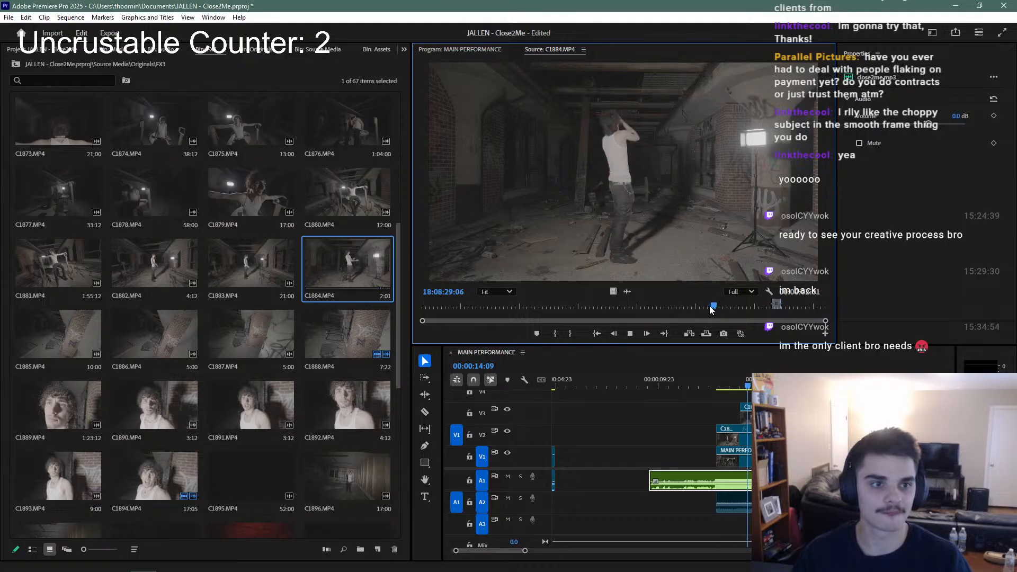
click(641, 305)
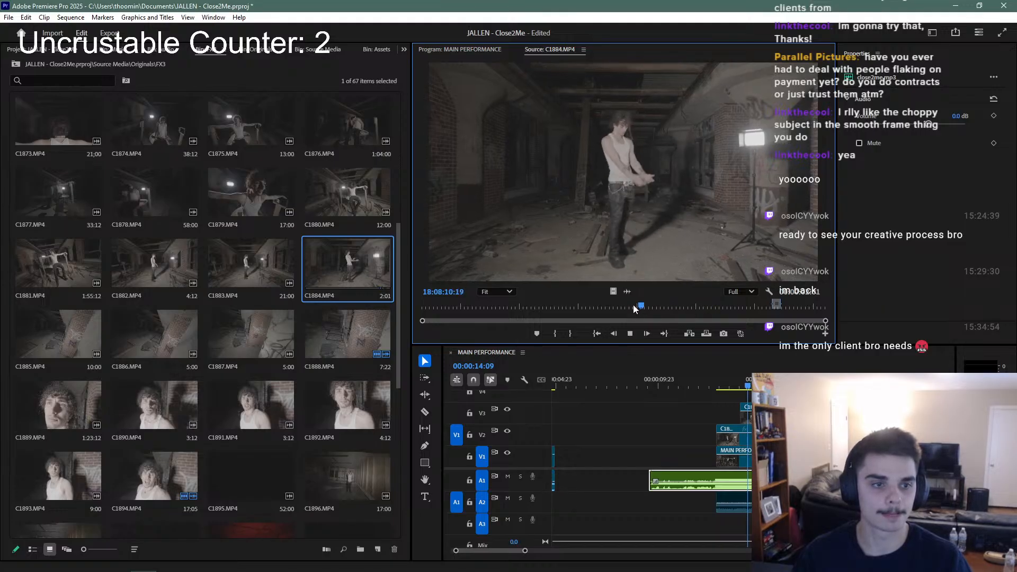
key(i)
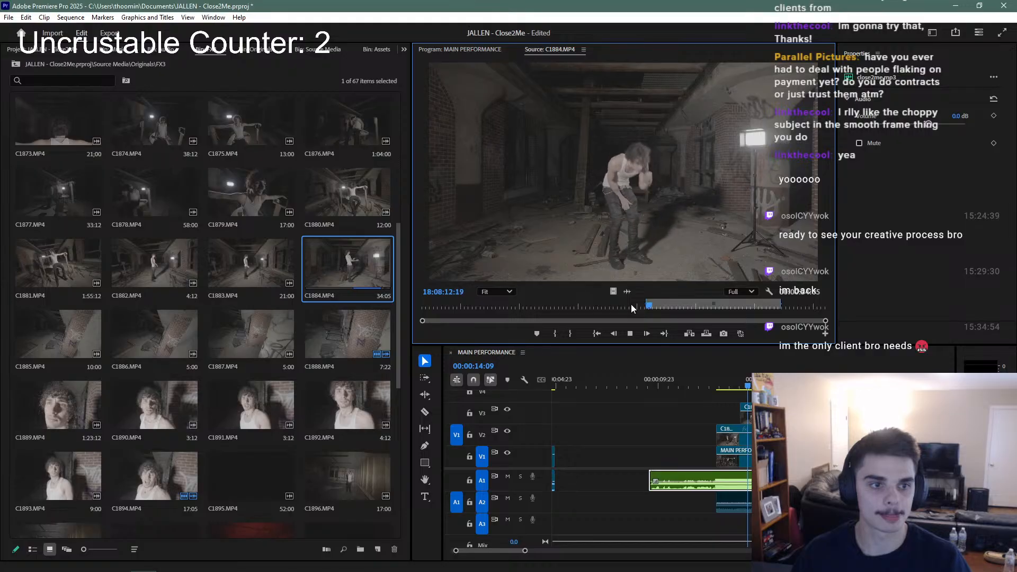
key(o)
drag(613, 291, 715, 381)
Play the opening of the performance and move the C1884.MP4 clips to start at 00:00:13:13 on V3 and 00:00:14:04 on V4
key(space)
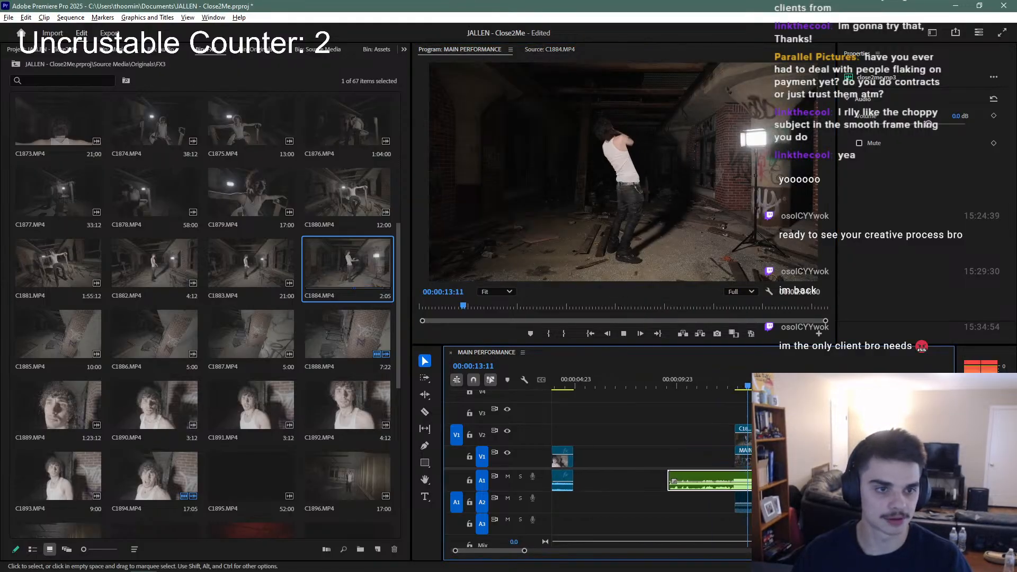
scroll(724, 381, up, 2)
click(709, 381)
key(space)
key(space)
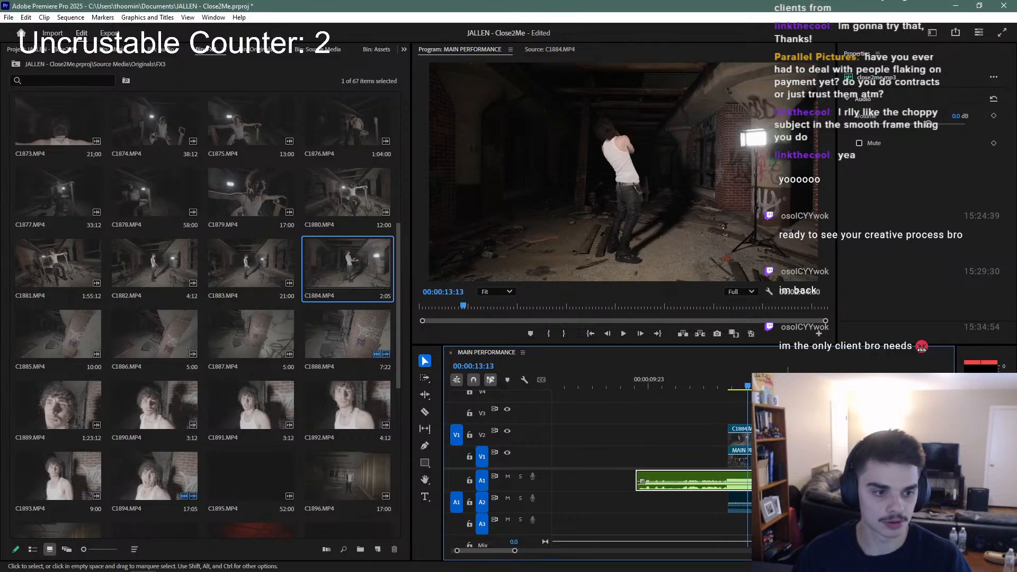
drag(775, 413, 762, 413)
key(space)
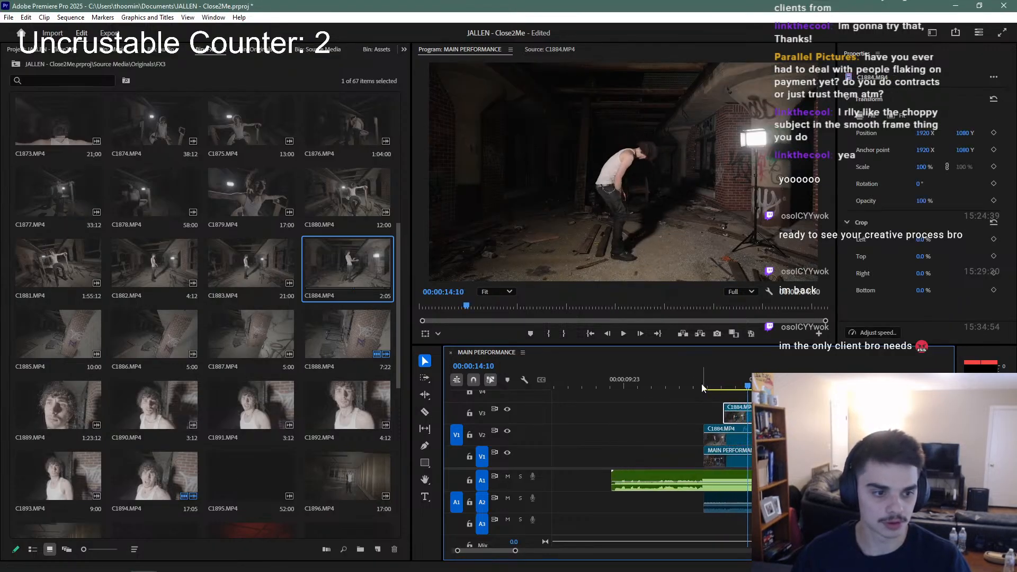
key(space)
drag(830, 413, 821, 413)
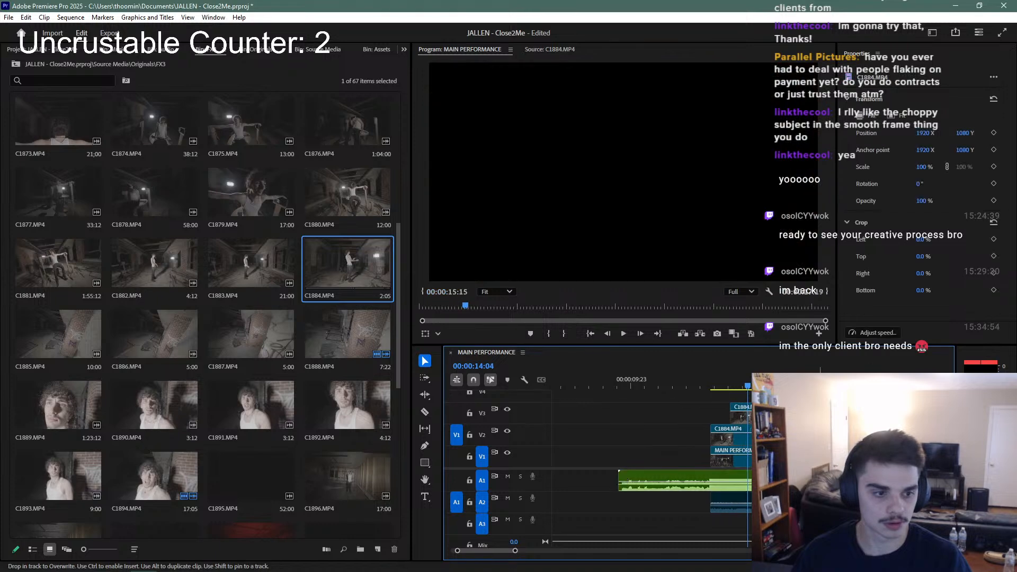
Play through the stacked C1884.MP4 clips, trim the end of the V4 clip to 00:00:16:02, and save the project
key(space)
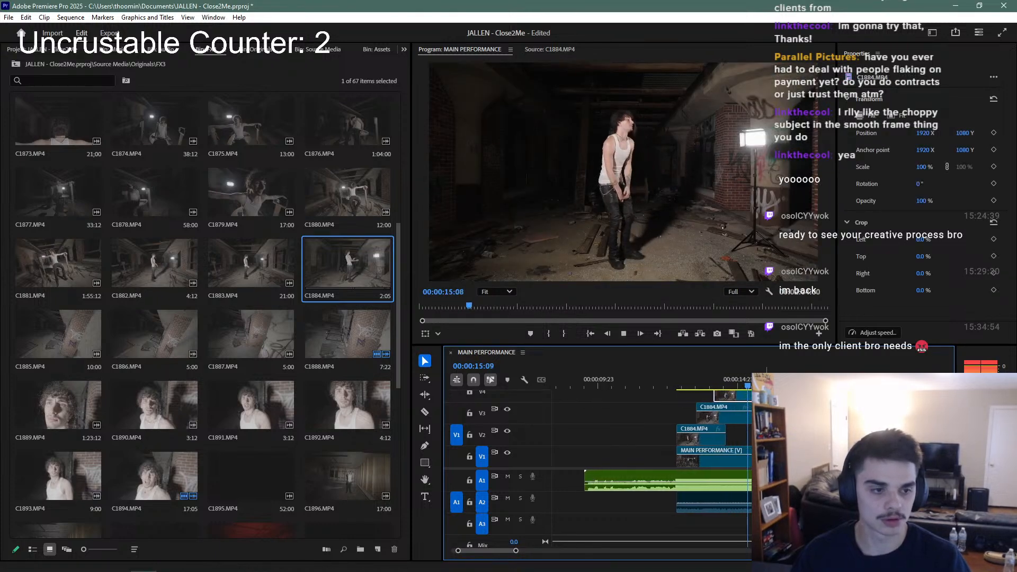
key(space)
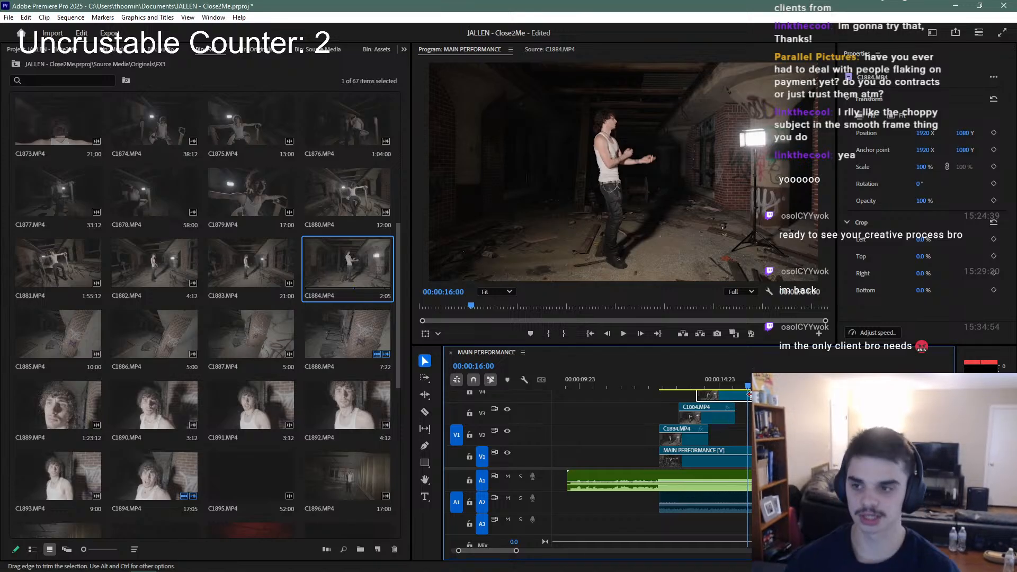
click(628, 379)
key(space)
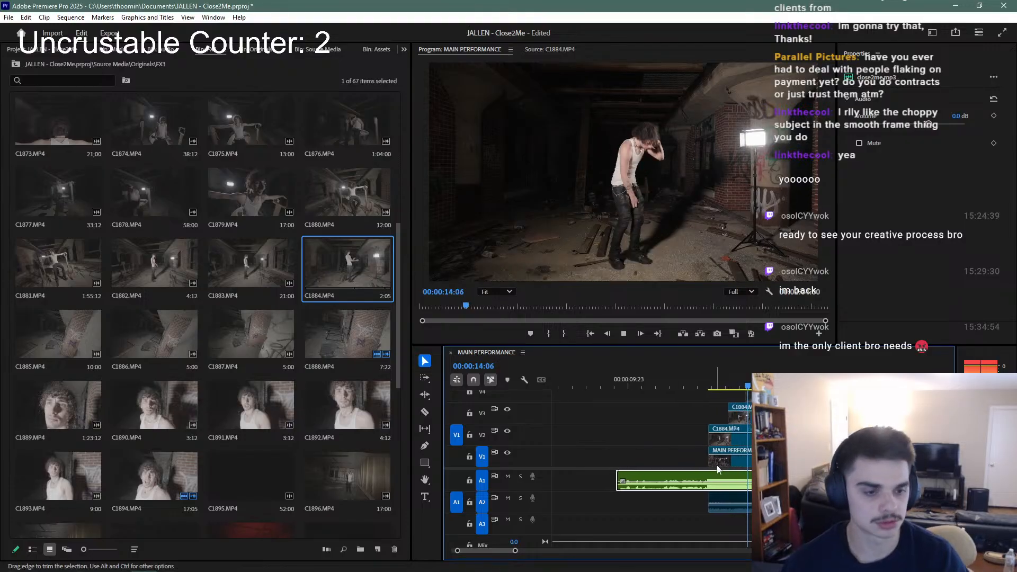
click(747, 453)
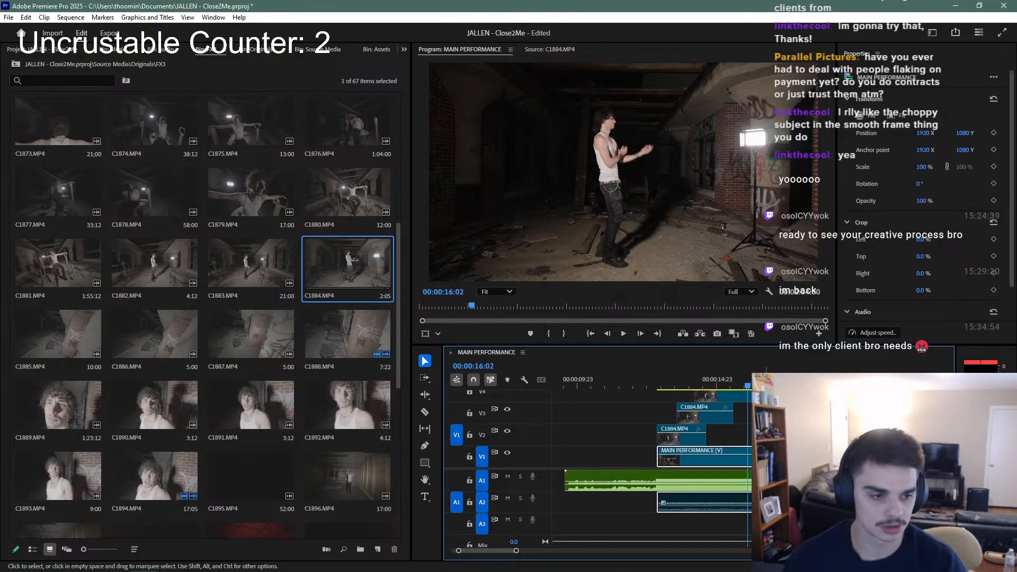
drag(743, 394, 745, 394)
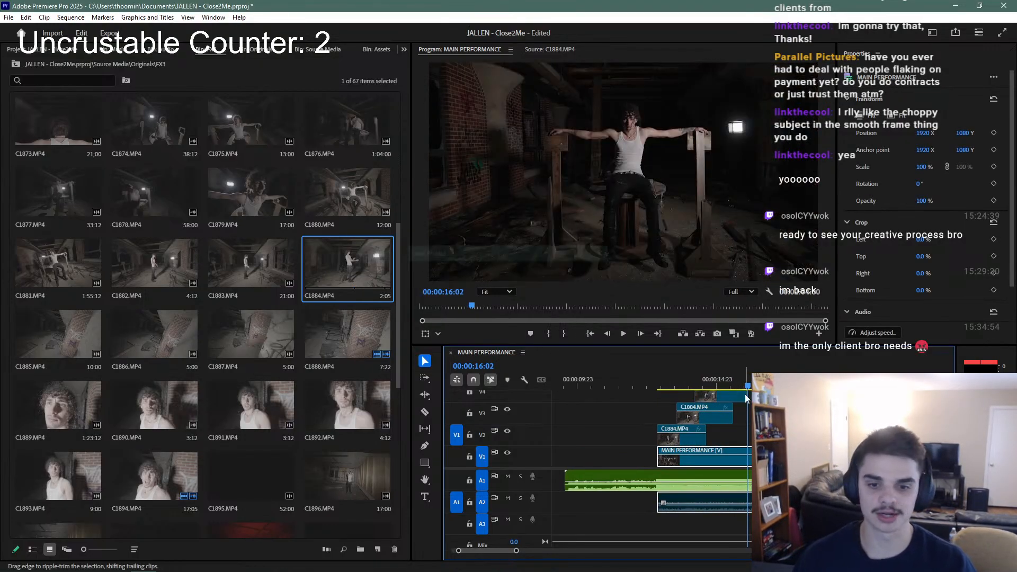
key(ctrl+s)
Browse the FX3 bin for a close-up shot and preview C1863.MP4 and C1857.MP4
scroll(264, 382, up, 5)
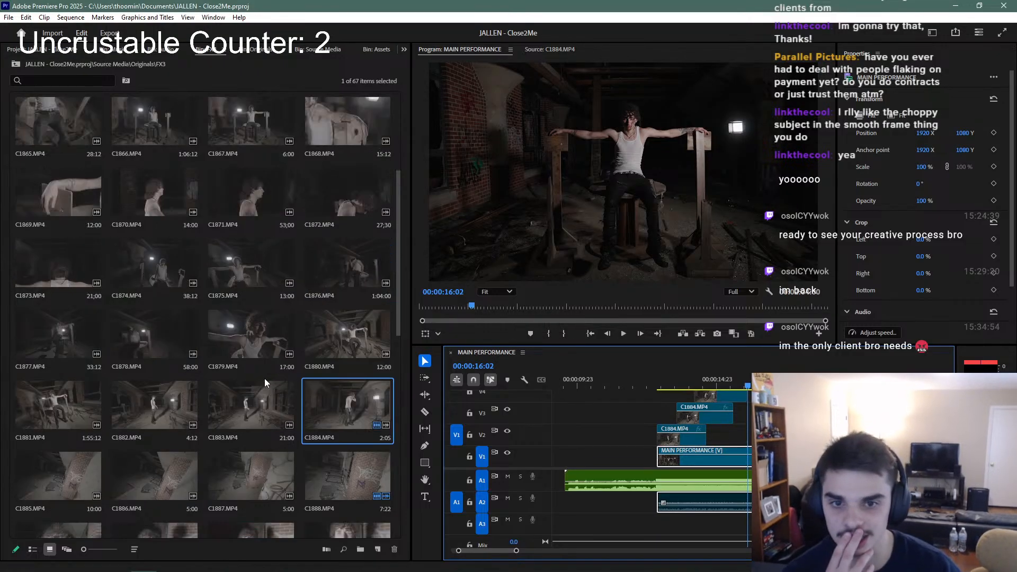
double_click(253, 271)
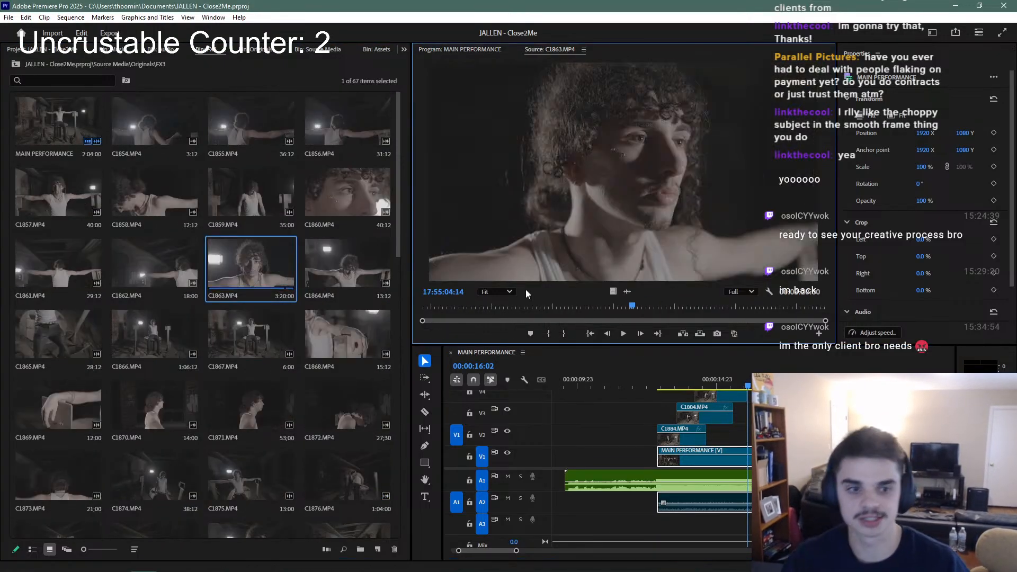
drag(573, 305, 592, 305)
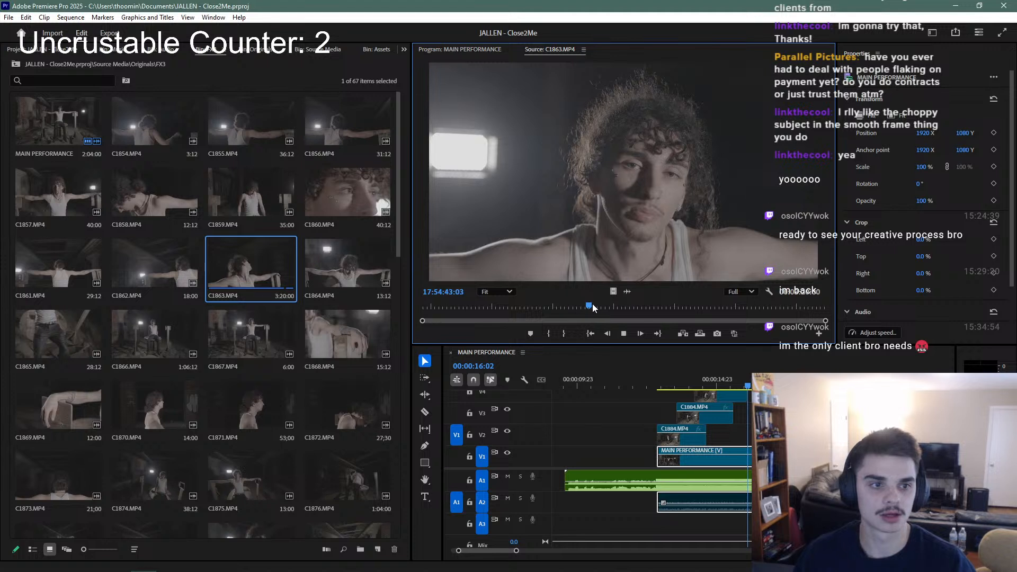
key(space)
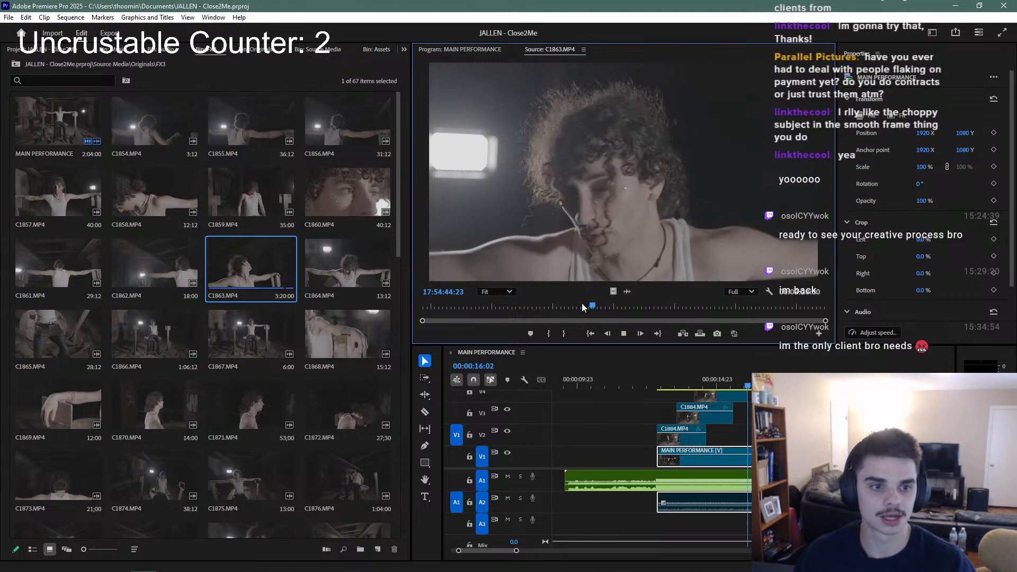
key(space)
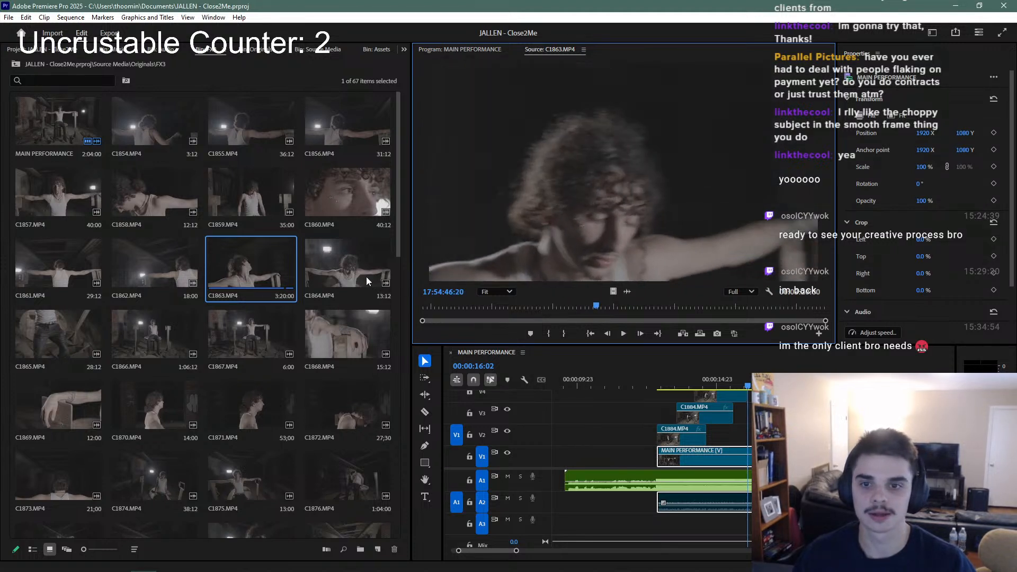
double_click(63, 198)
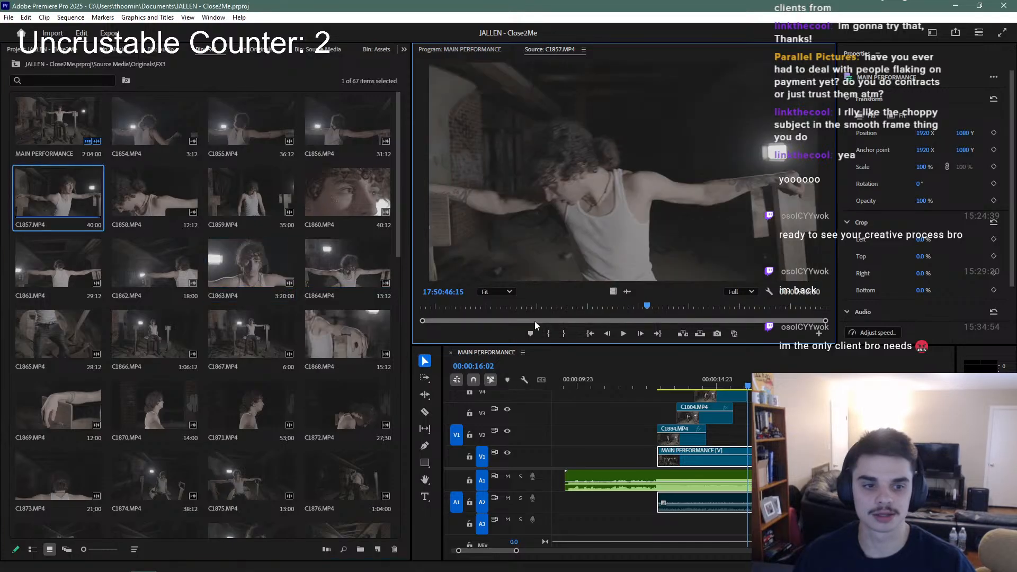
key(space)
Scrub through C1863.MP4, mark a 6:03 range ending at 17:54:35:04, and place it on V3 from 00:00:16:02
double_click(250, 253)
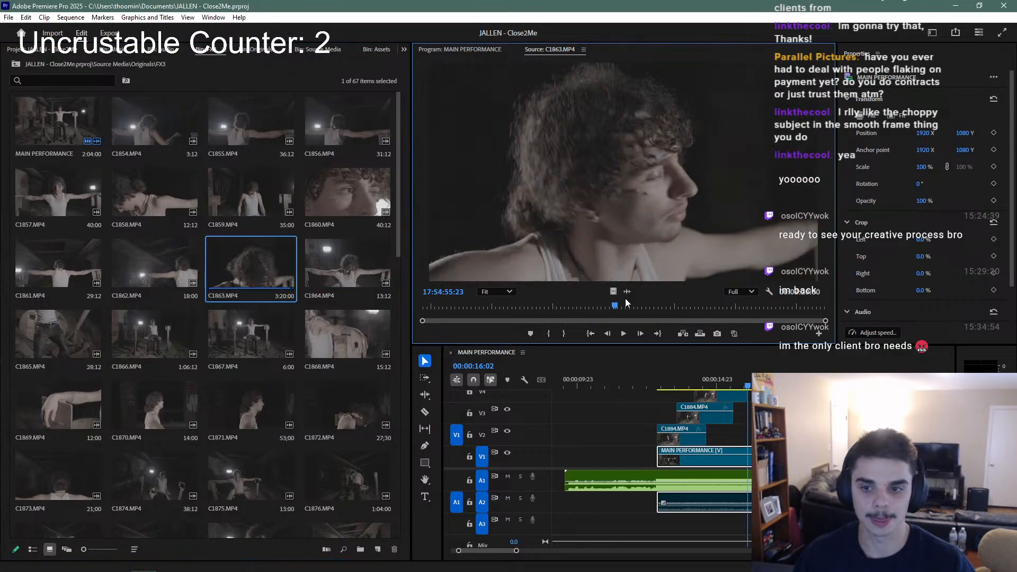
click(588, 305)
drag(588, 306, 668, 306)
key(space)
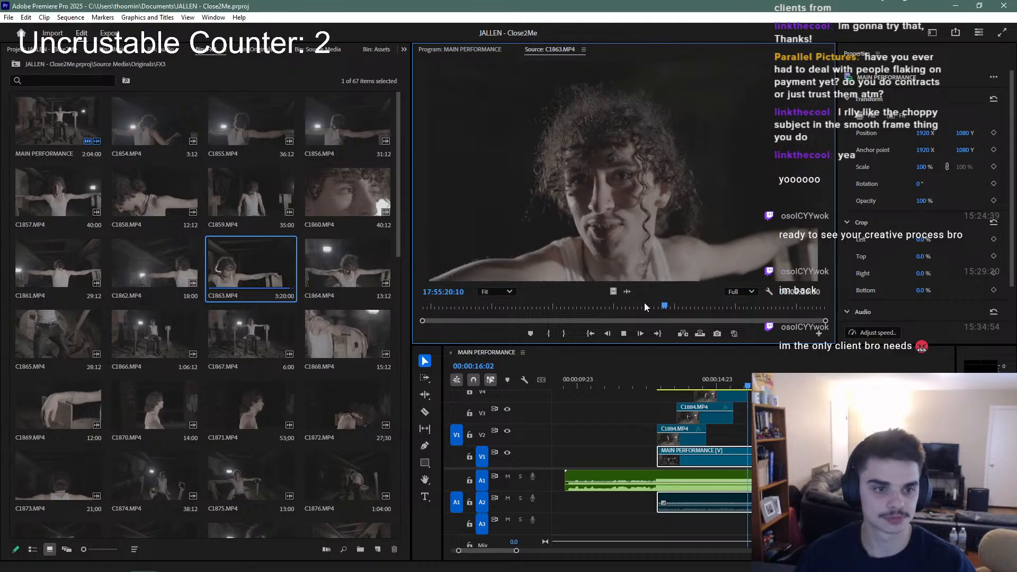
click(548, 305)
key(space)
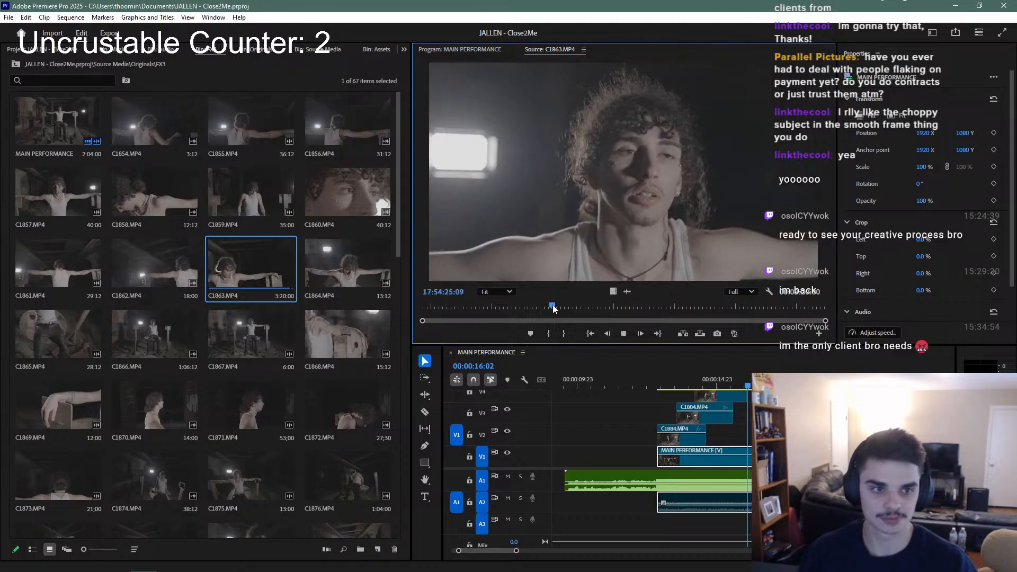
key(i)
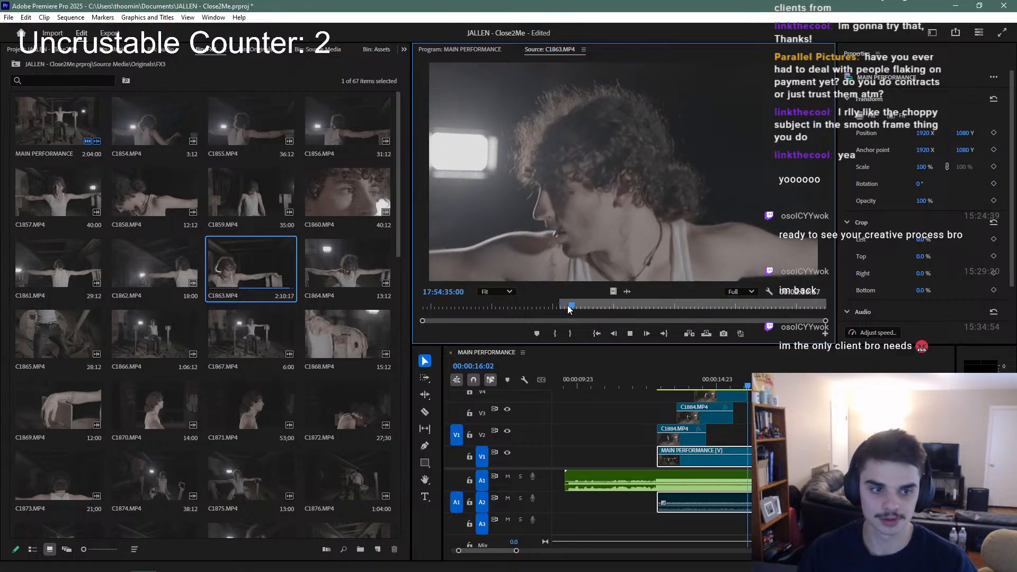
key(o)
key(space)
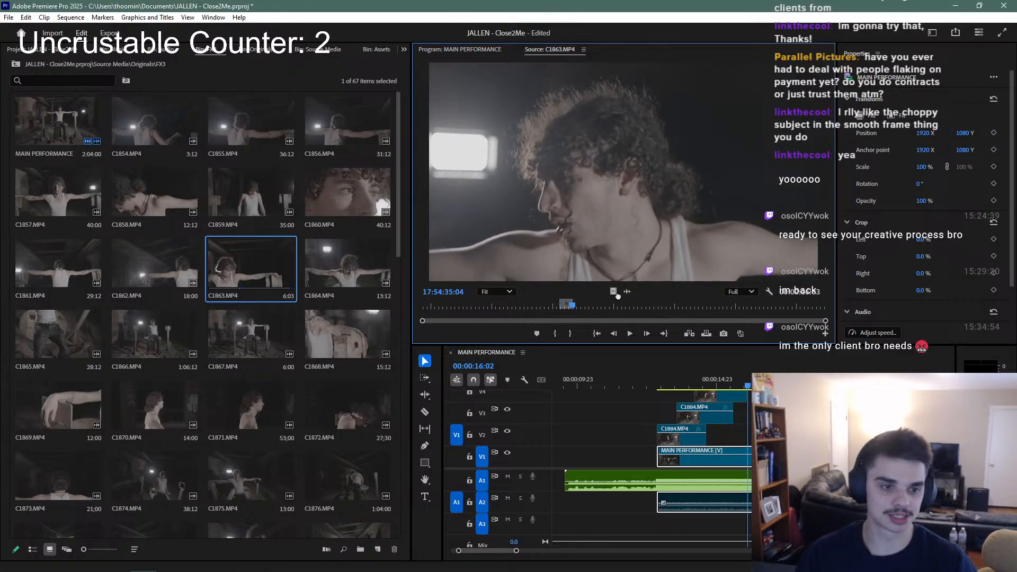
drag(614, 291, 753, 414)
Play the C1863.MP4 close-up against the song, trim its end on V3 to 00:00:19:04, and save the project
click(744, 382)
key(space)
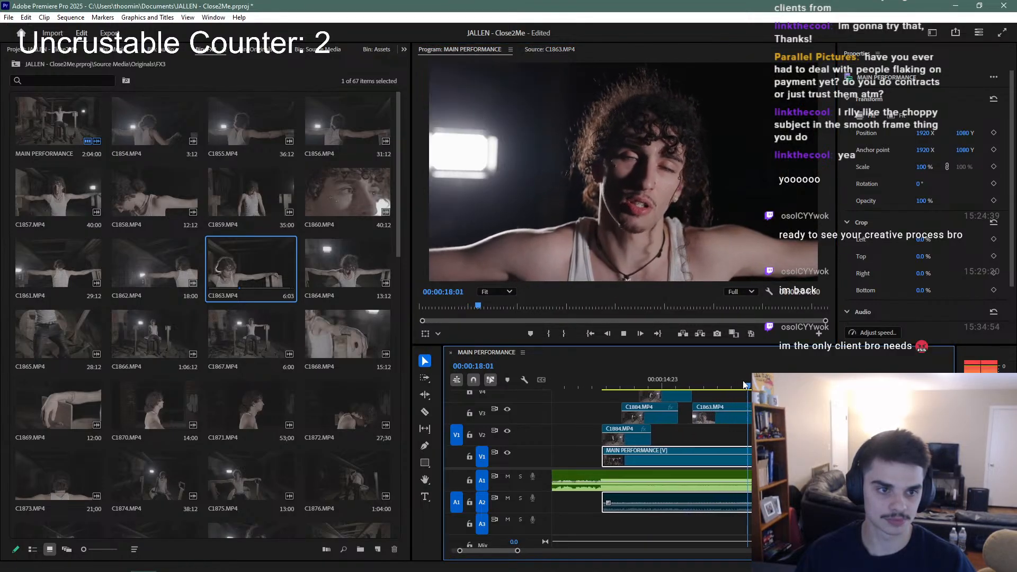
key(space)
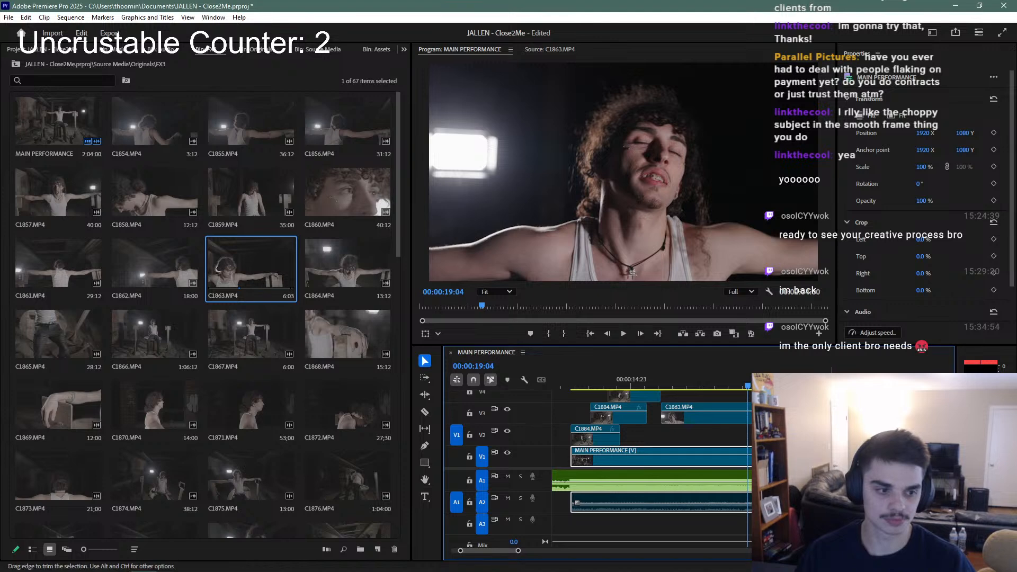
drag(816, 413, 747, 413)
key(ctrl+s)
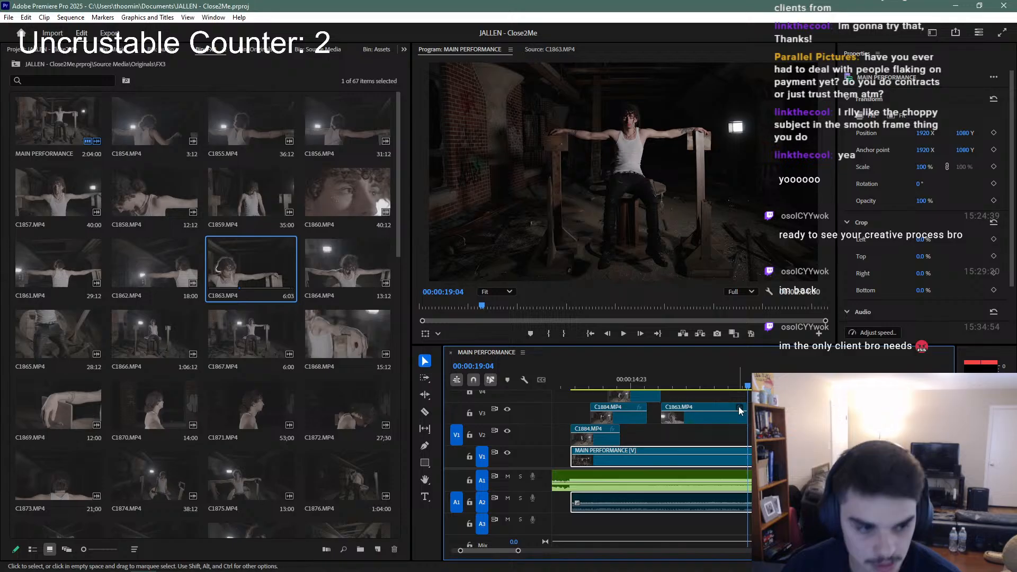
Replay the cut from the start of the performance, adjust the clip placement on V2, and play the section again
click(580, 382)
key(space)
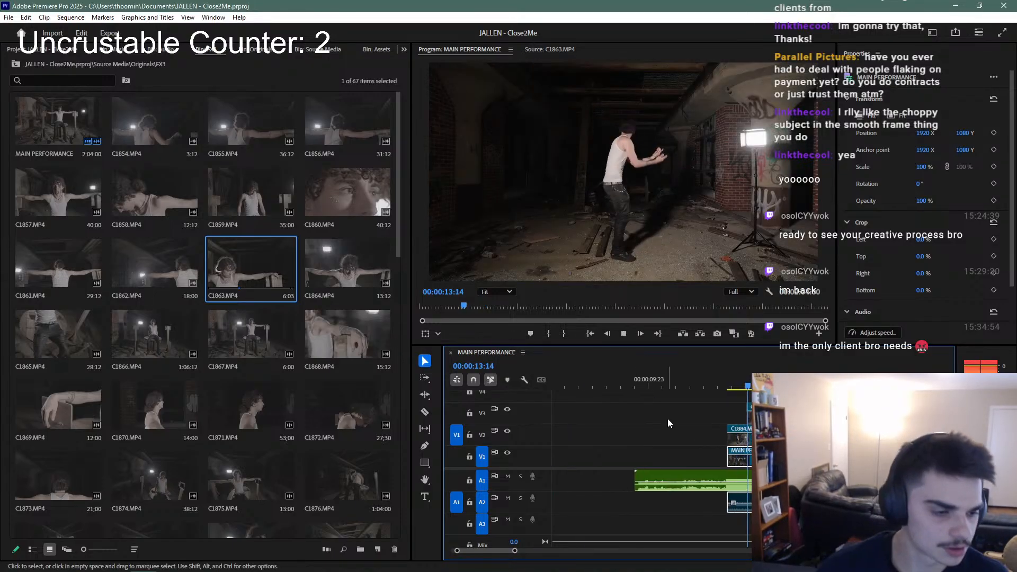
key(space)
drag(869, 437, 758, 437)
click(717, 385)
key(space)
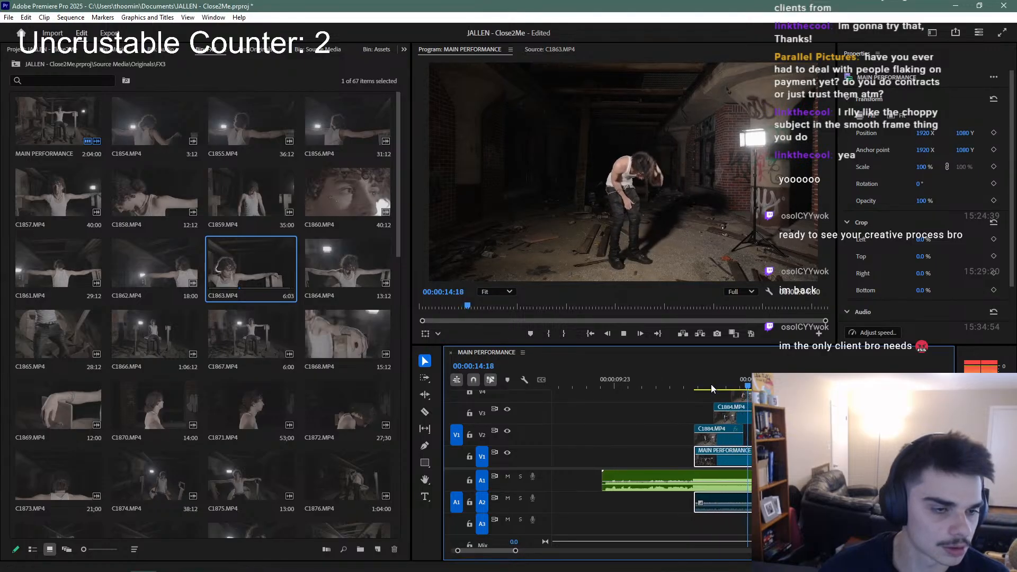
Stop playback at 00:00:14:02, save the project, and switch to the Editing workspace
key(space)
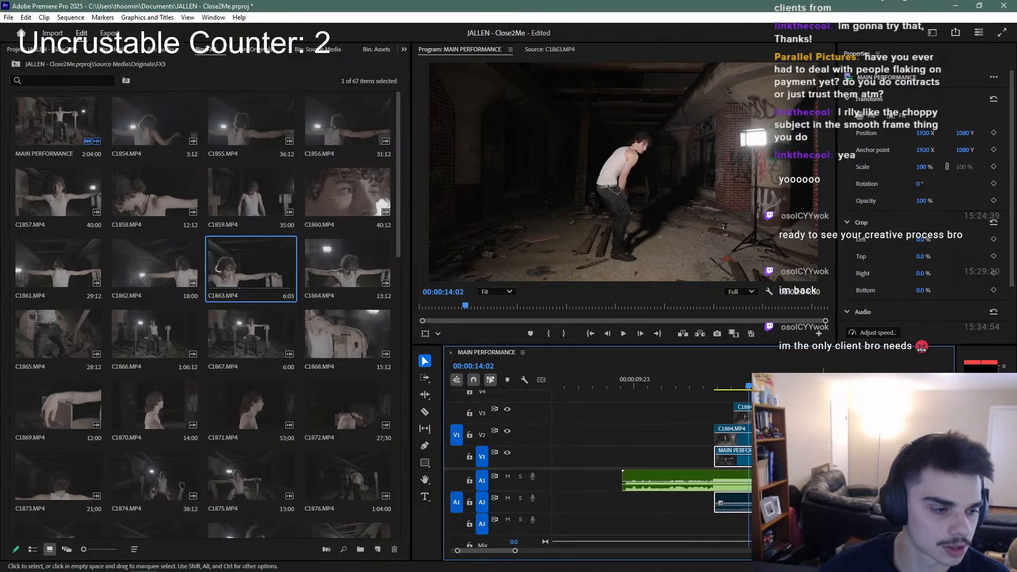
scroll(795, 418, up, 2)
scroll(794, 413, down, 1)
click(794, 399)
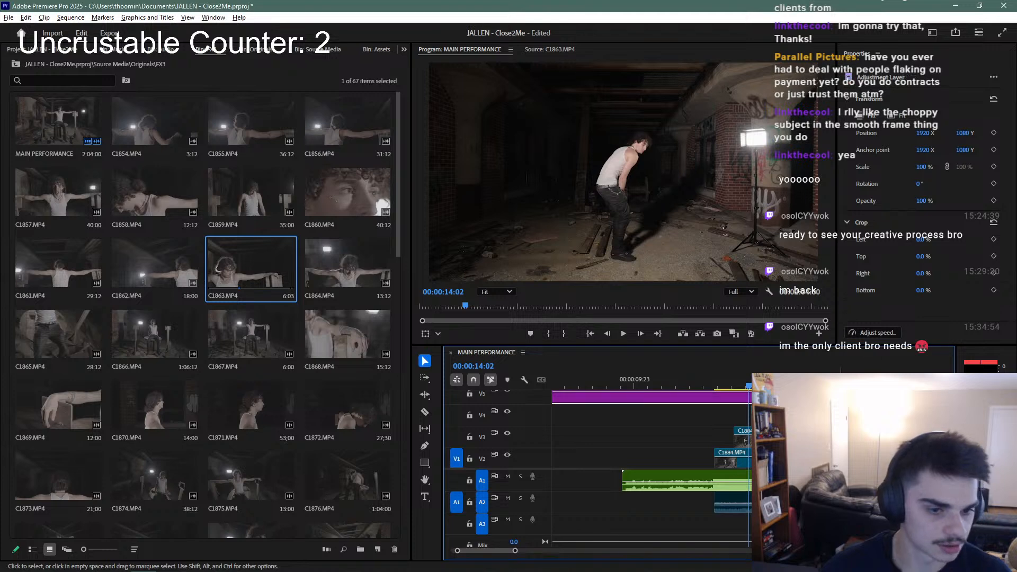
scroll(795, 403, down, 1)
key(ctrl+s)
click(938, 34)
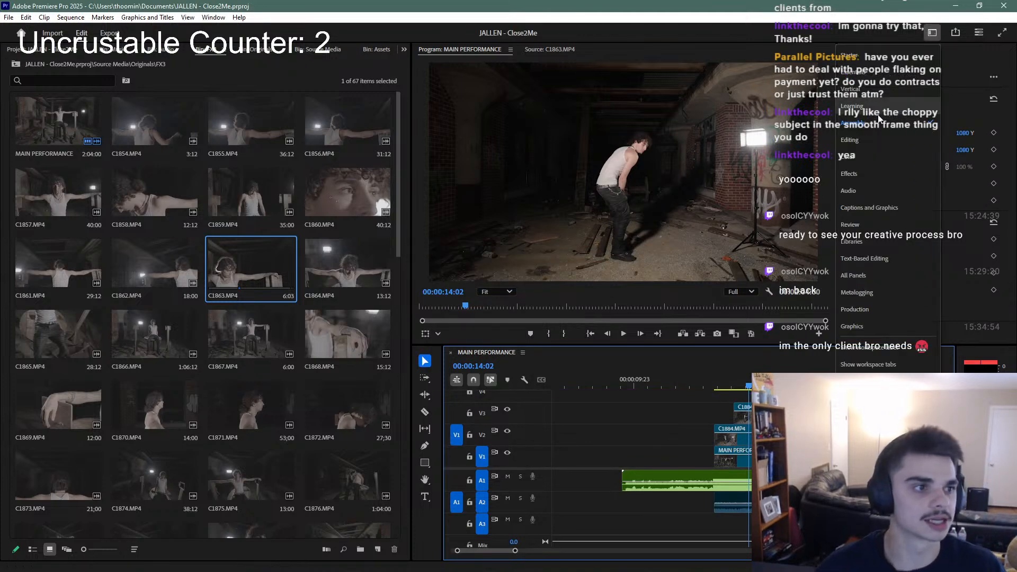
click(874, 142)
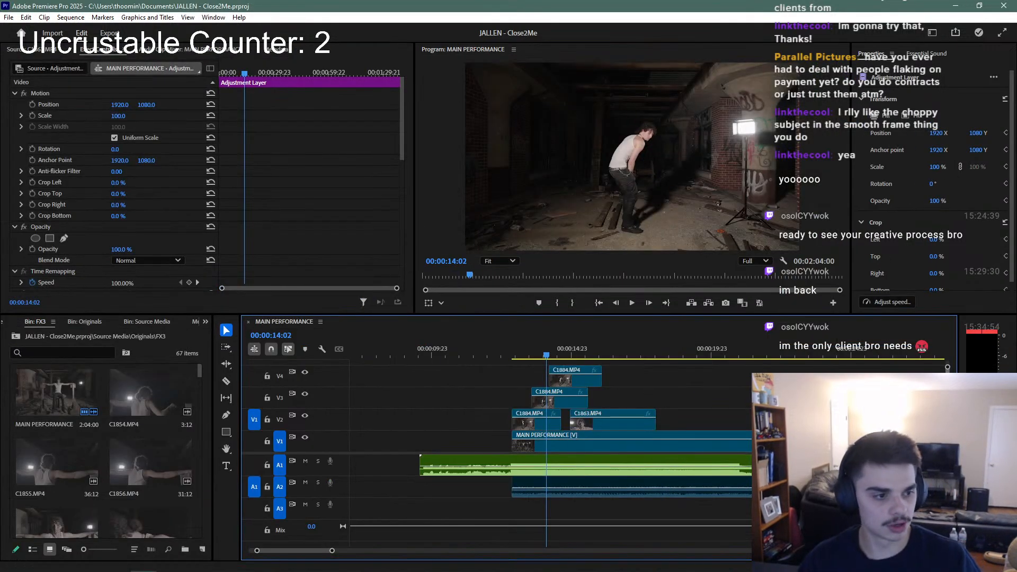
Move the C1863.MP4 close-up from V2 up to V5, above the stacked C1884.MP4 clips
scroll(630, 418, up, 1)
drag(631, 446, 631, 382)
click(549, 354)
drag(549, 354, 547, 354)
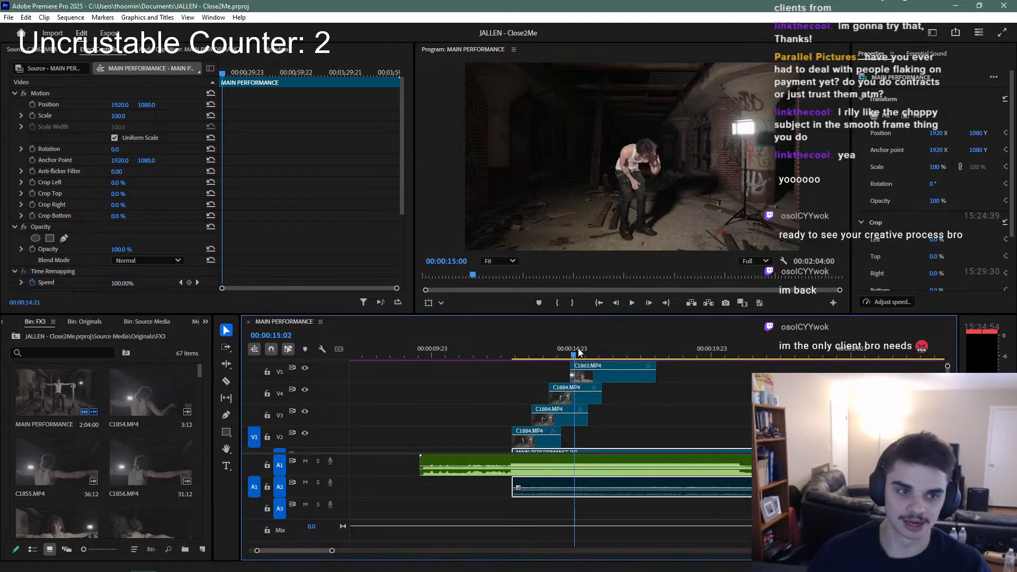
Replay the layered cut from 00:00:12:17 and trim the end of C1863.MP4 on V5 to 00:00:16:01
click(540, 354)
drag(540, 354, 510, 351)
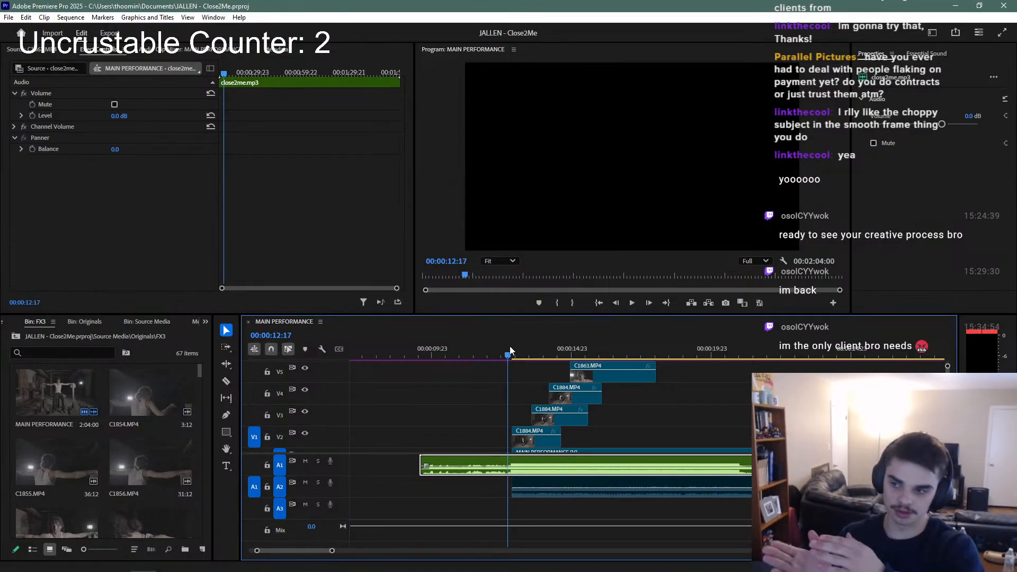
key(space)
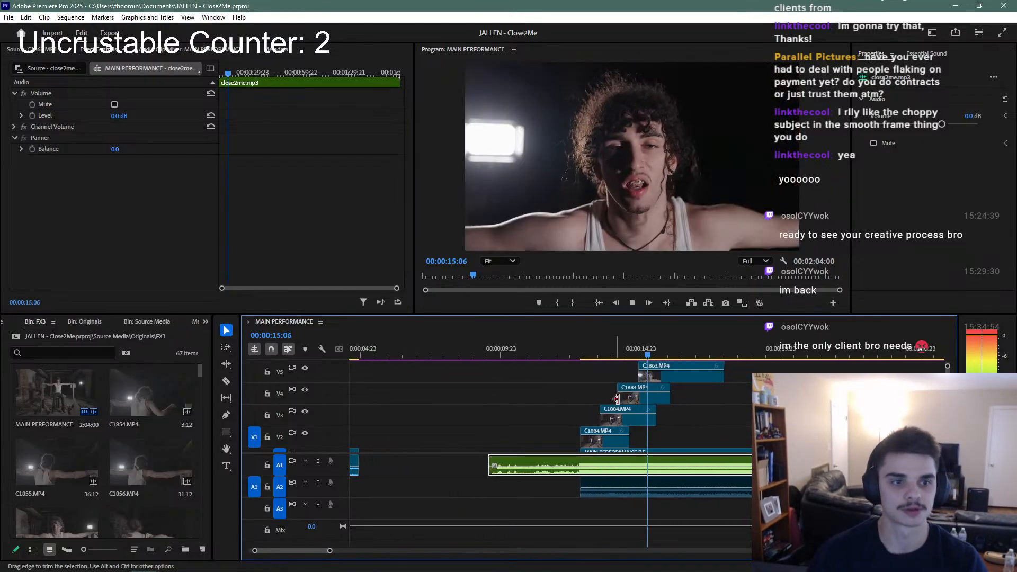
key(space)
drag(688, 378, 653, 379)
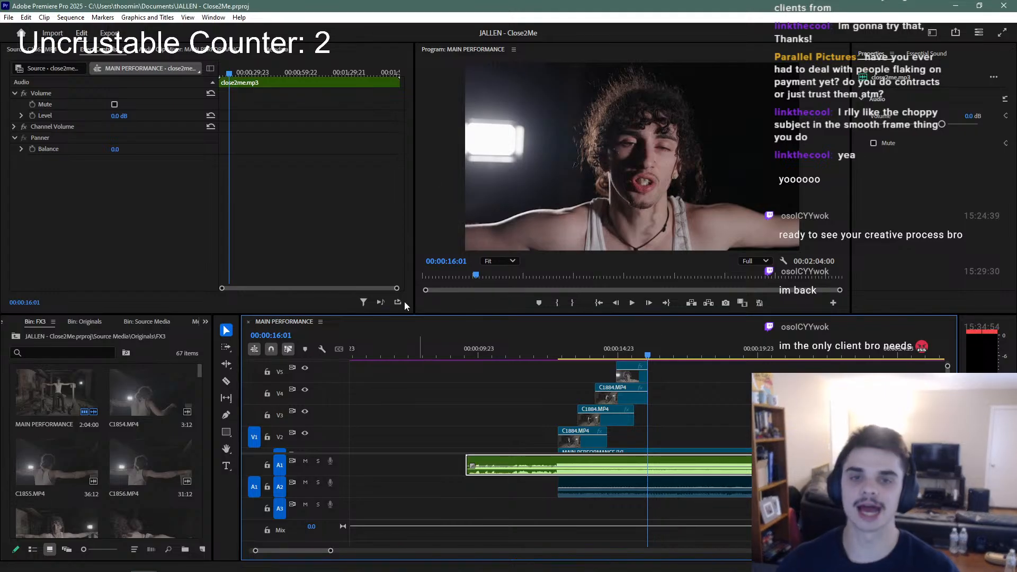
Browse down the FX3 bin for a follow-up shot and preview part of C1881.MP4
scroll(167, 430, down, 5)
scroll(166, 430, down, 1)
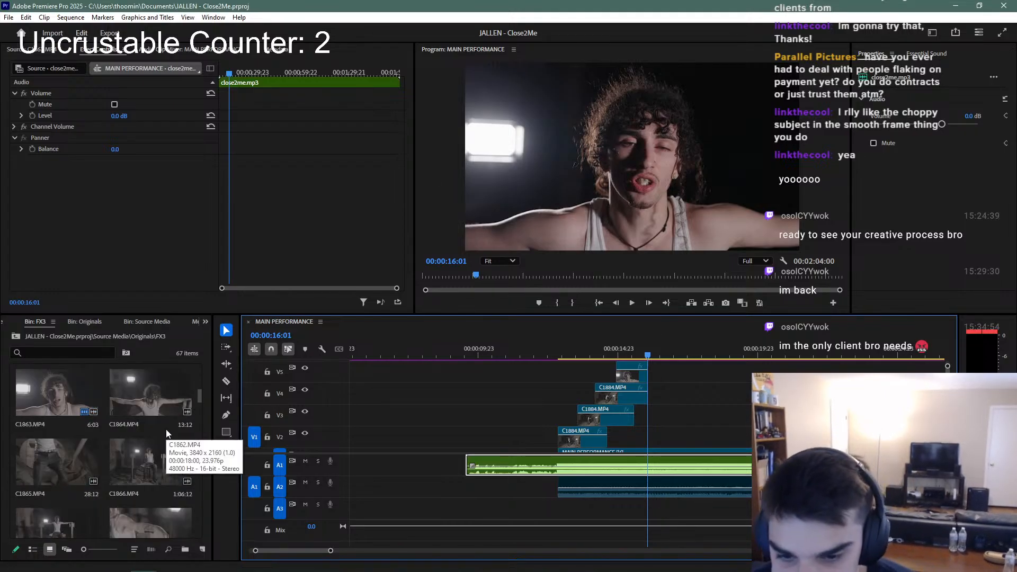
scroll(167, 453, down, 1)
scroll(168, 456, down, 4)
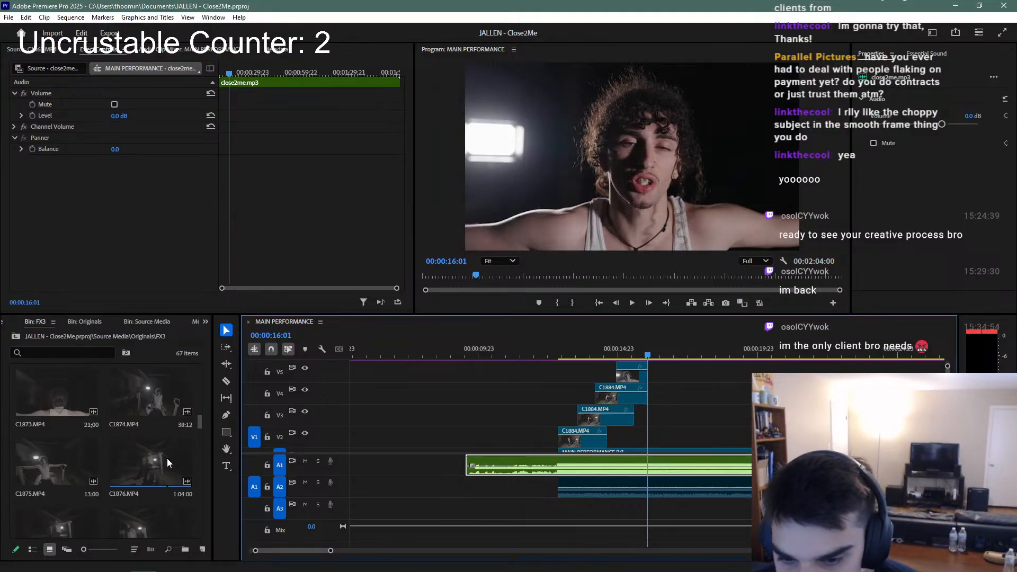
scroll(167, 462, down, 3)
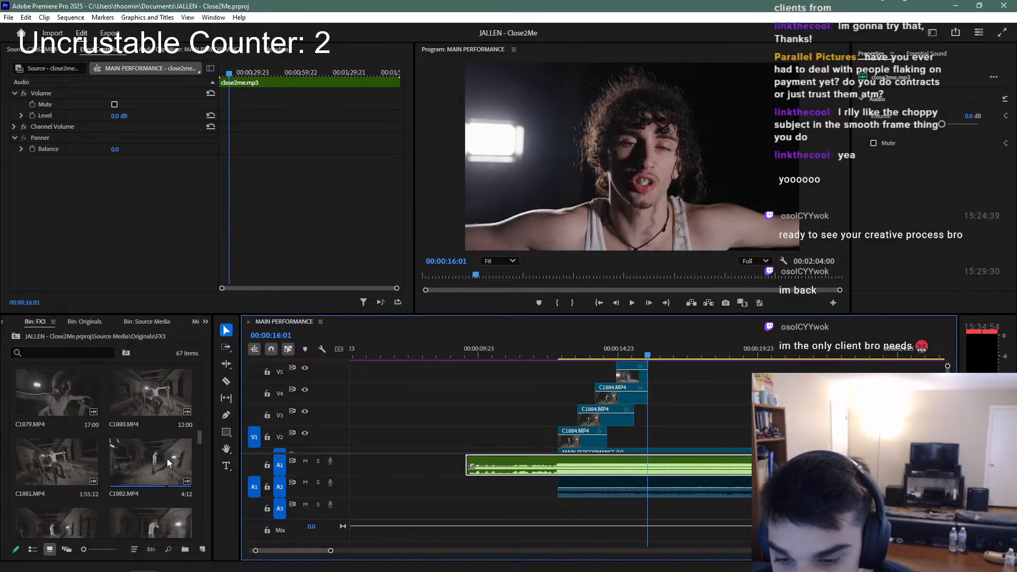
scroll(167, 460, down, 5)
scroll(166, 459, up, 5)
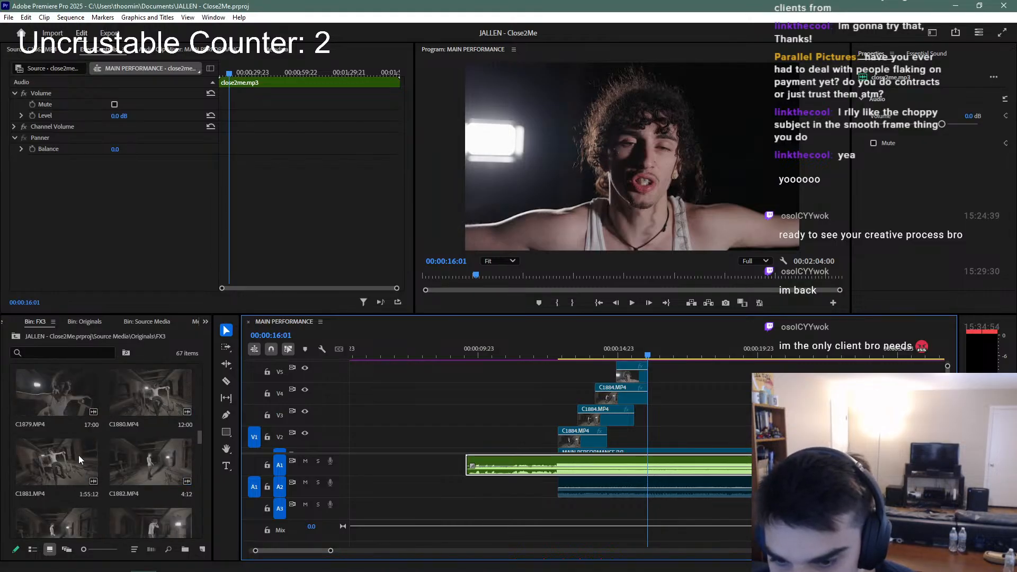
double_click(78, 460)
click(156, 275)
key(space)
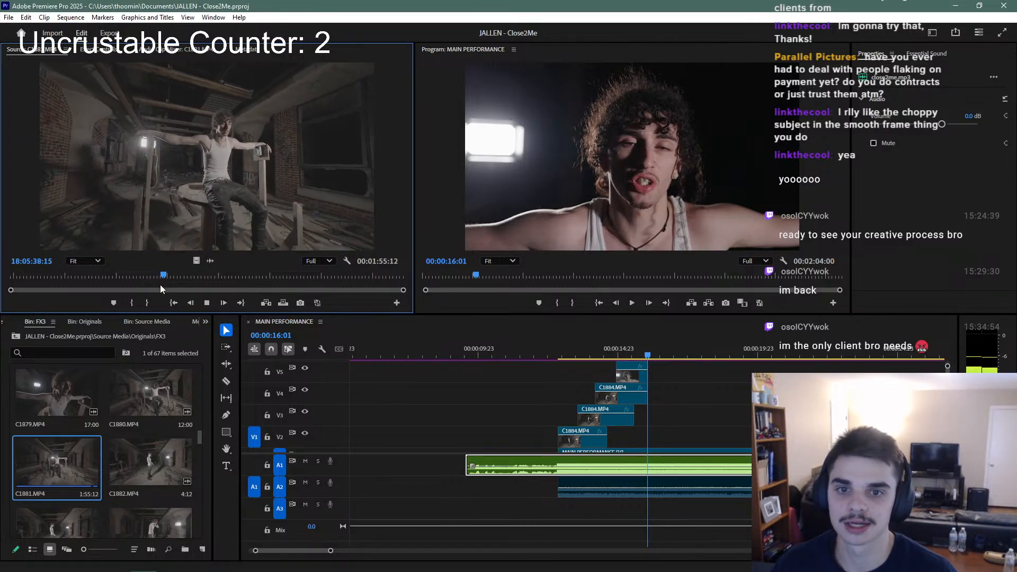
key(space)
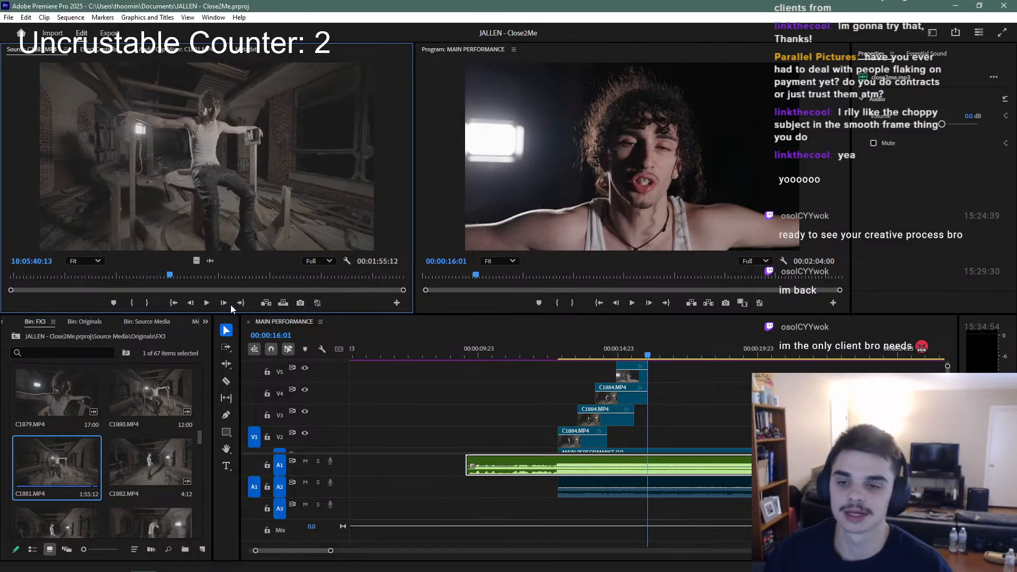
Look back through the earlier clips in the FX3 bin for an alternative arms-out shot
scroll(138, 405, up, 2)
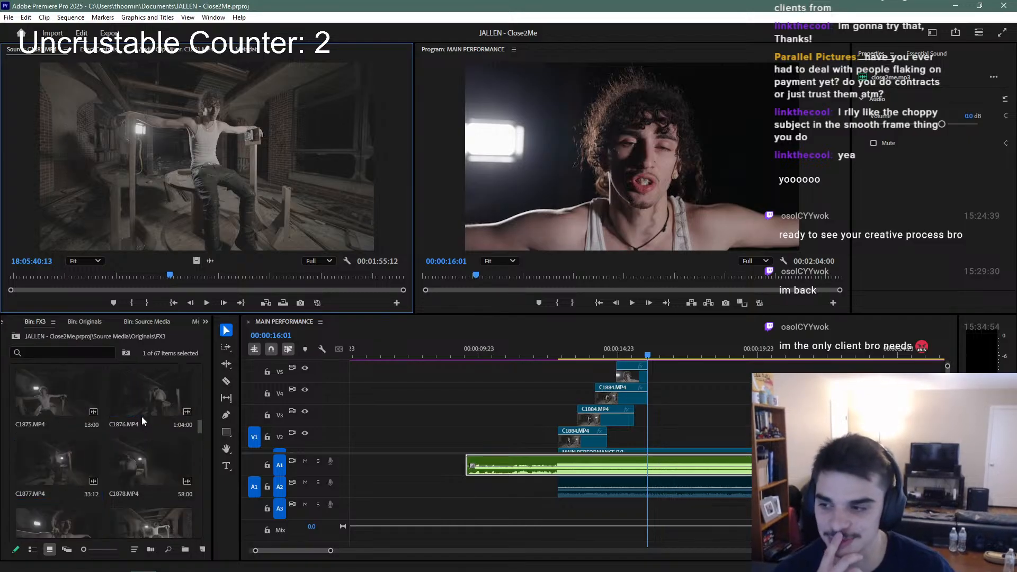
scroll(144, 406, up, 1)
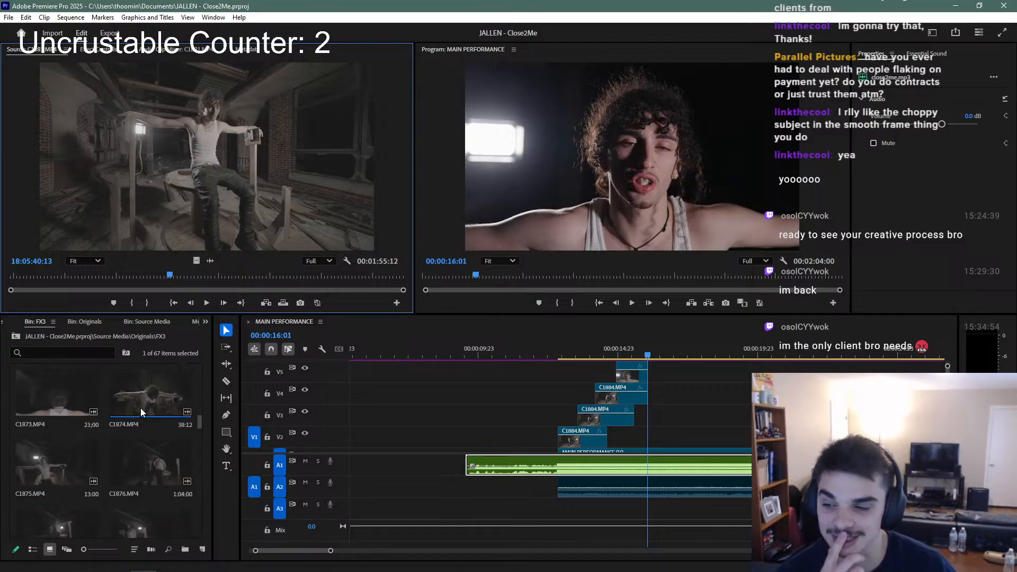
scroll(141, 408, up, 1)
scroll(133, 421, up, 1)
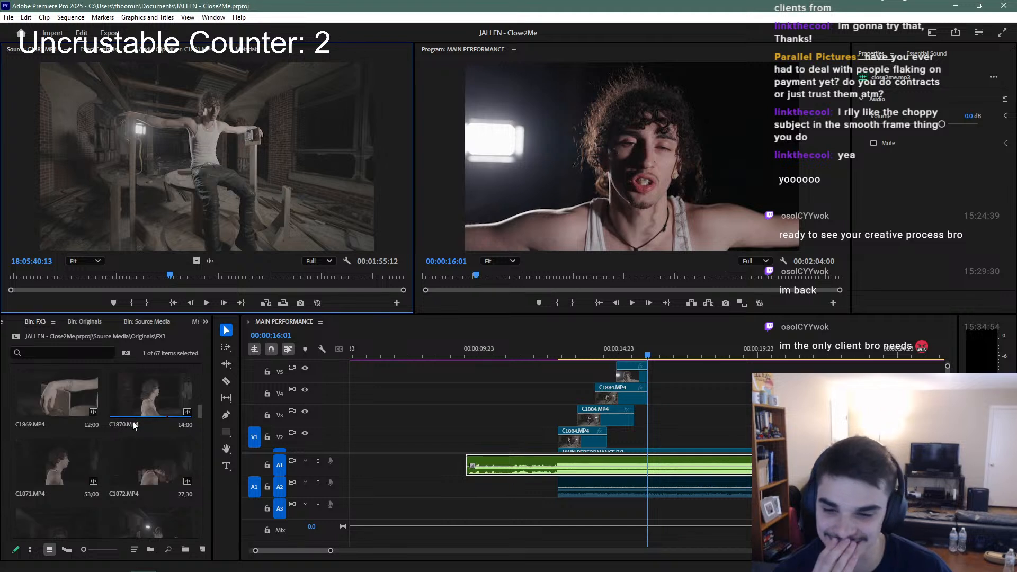
scroll(135, 428, up, 1)
scroll(133, 430, up, 3)
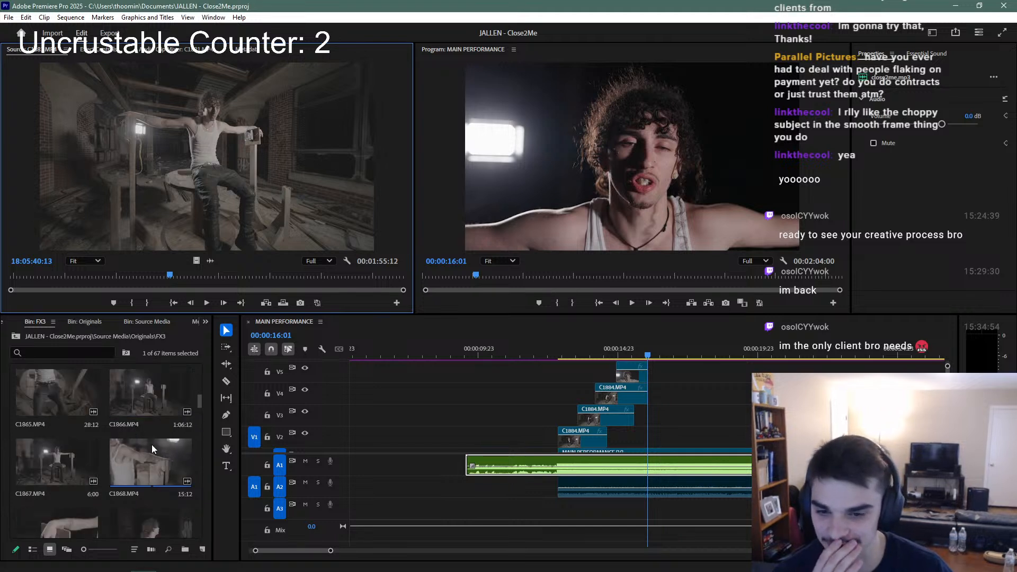
scroll(147, 439, up, 3)
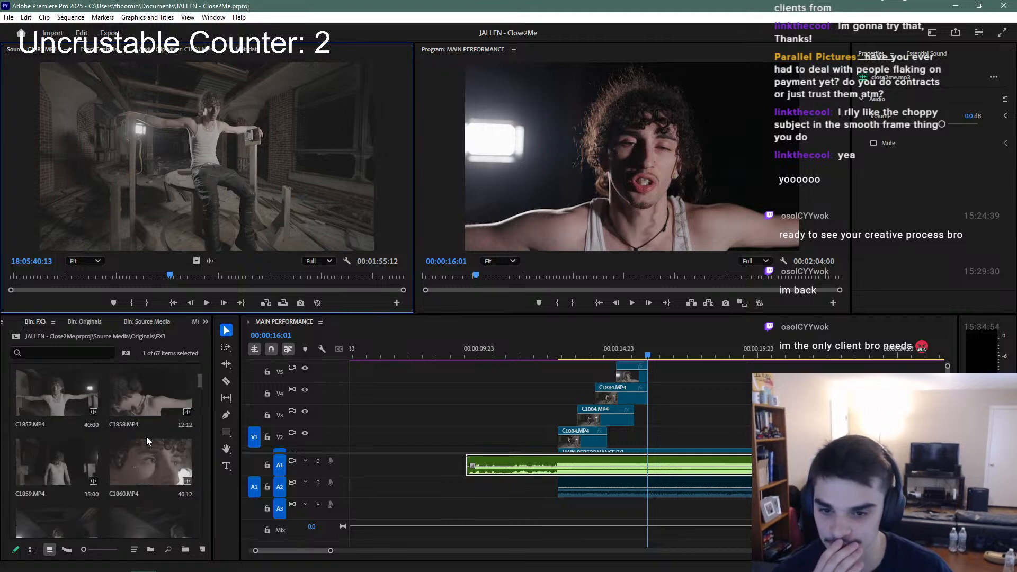
scroll(144, 447, up, 1)
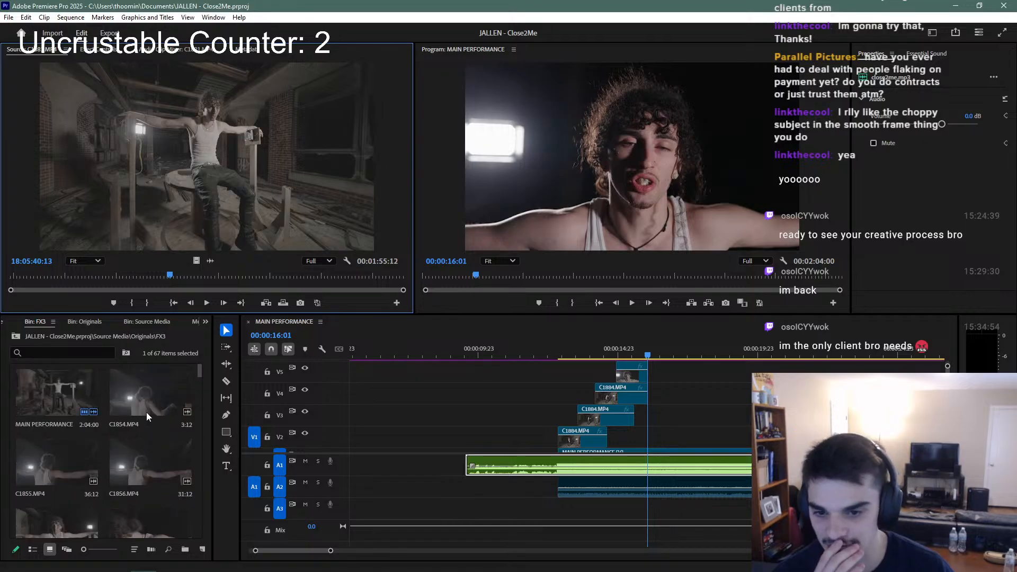
scroll(138, 441, down, 4)
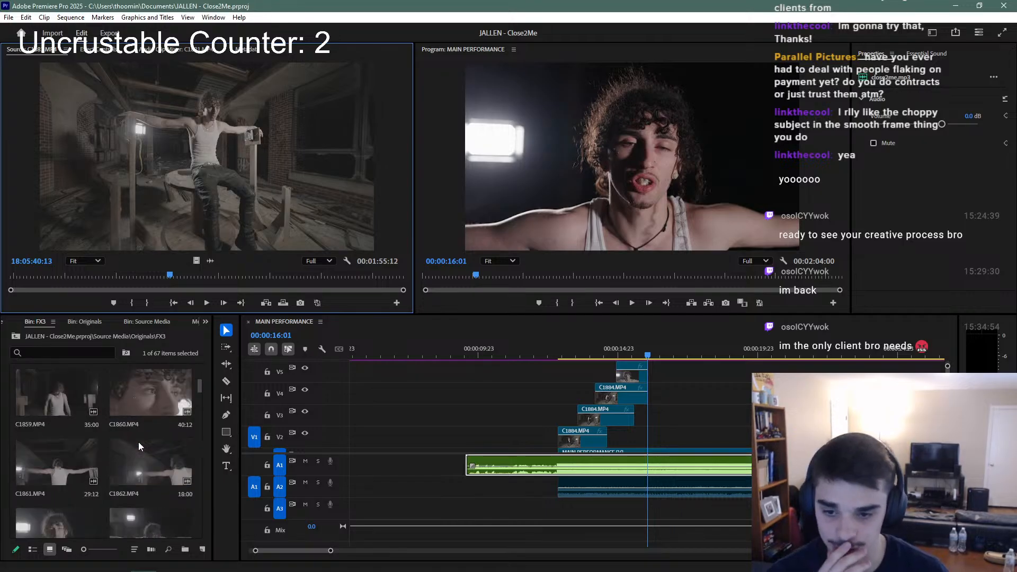
Preview C1864.MP4 and C1865.MP4, scrubbing through each to compare the arms-out shots
double_click(125, 463)
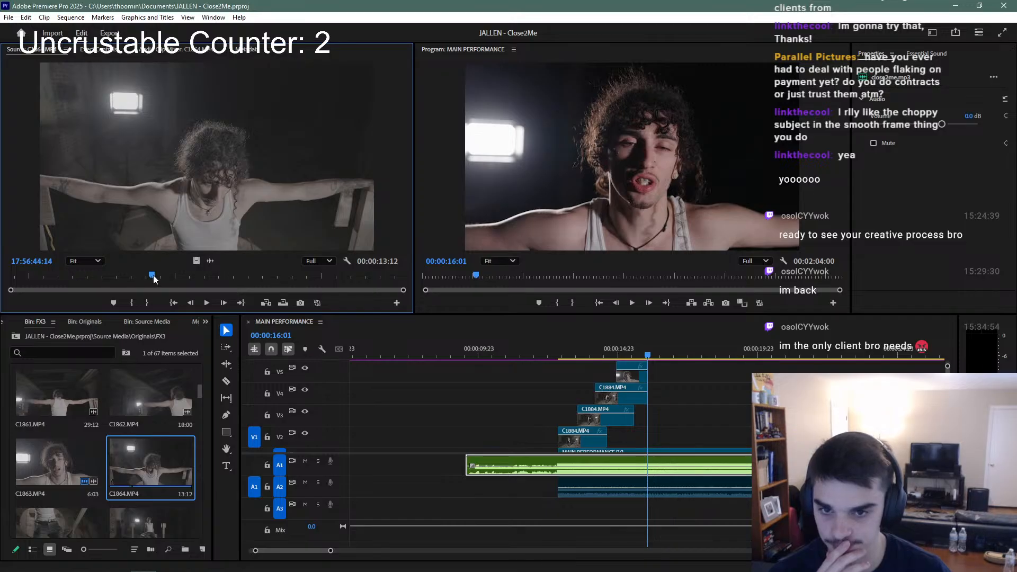
click(304, 280)
scroll(127, 453, down, 1)
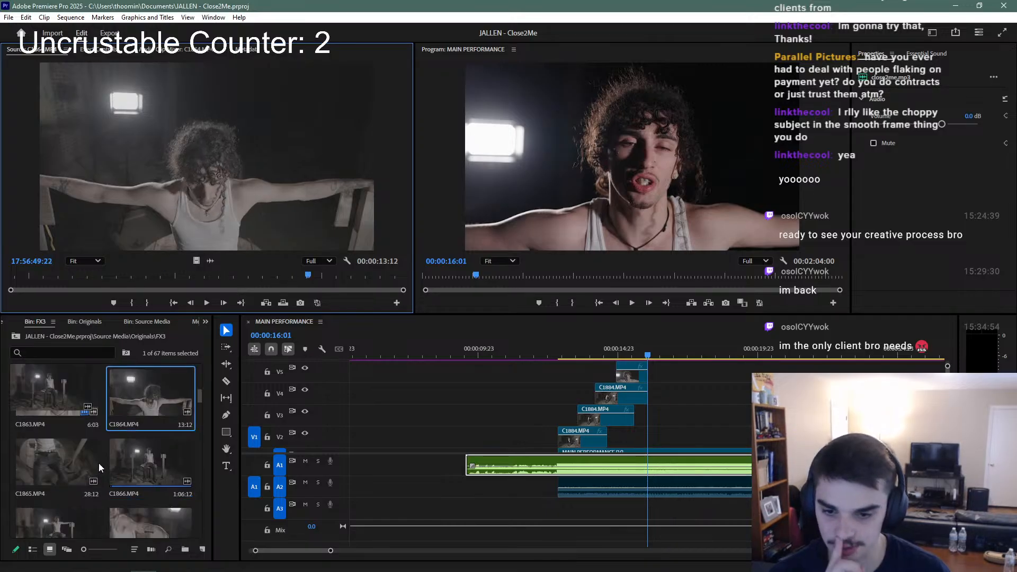
double_click(96, 462)
click(98, 277)
drag(99, 281, 324, 279)
scroll(154, 459, down, 1)
double_click(151, 392)
double_click(56, 403)
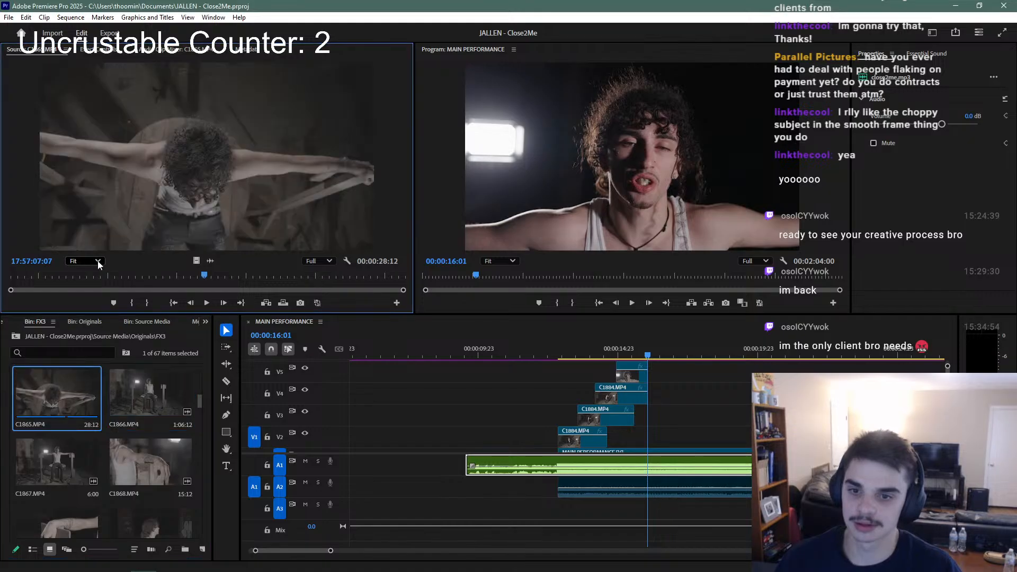
scroll(174, 402, up, 1)
double_click(174, 403)
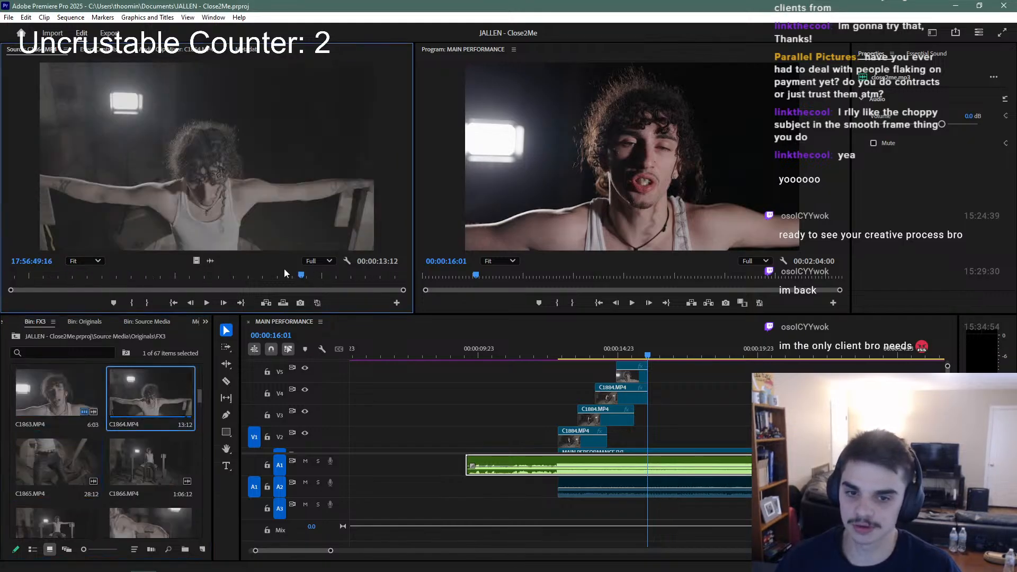
Mark C1874.MP4 from 18:01:25:02 to 18:01:25:06 and place only its video on V4 at 00:00:16:01
scroll(147, 415, down, 4)
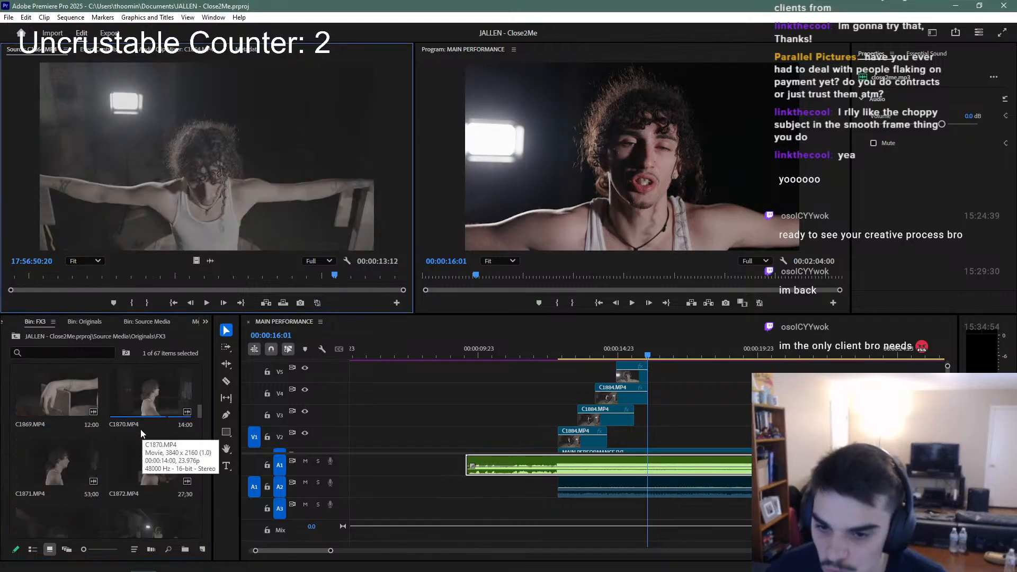
double_click(141, 453)
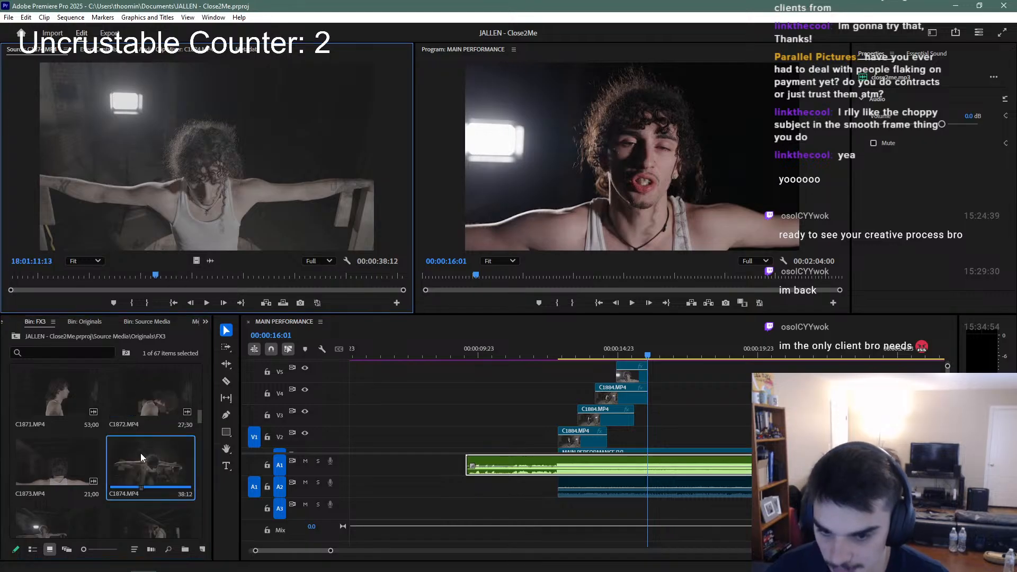
drag(90, 281, 295, 309)
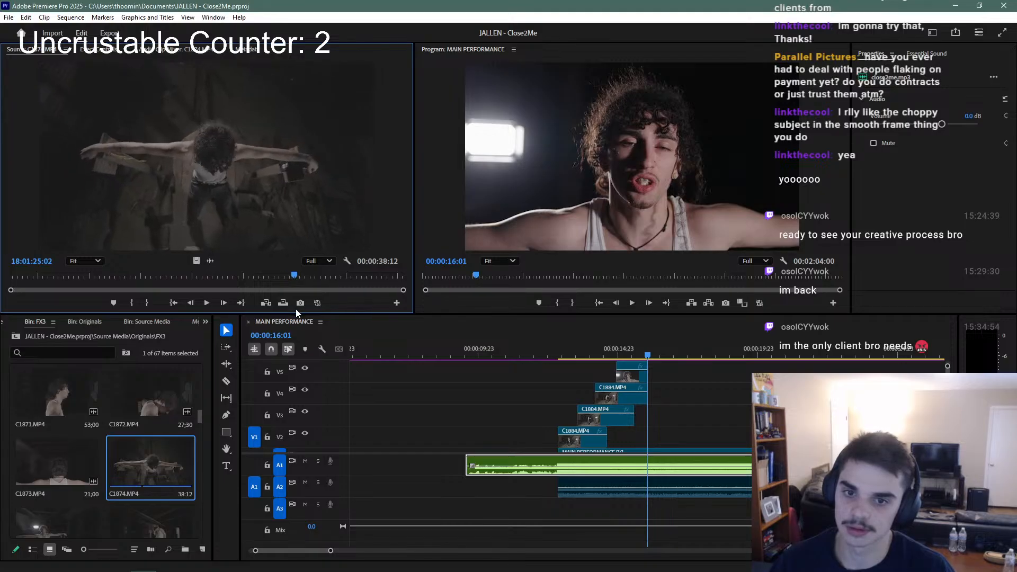
key(i)
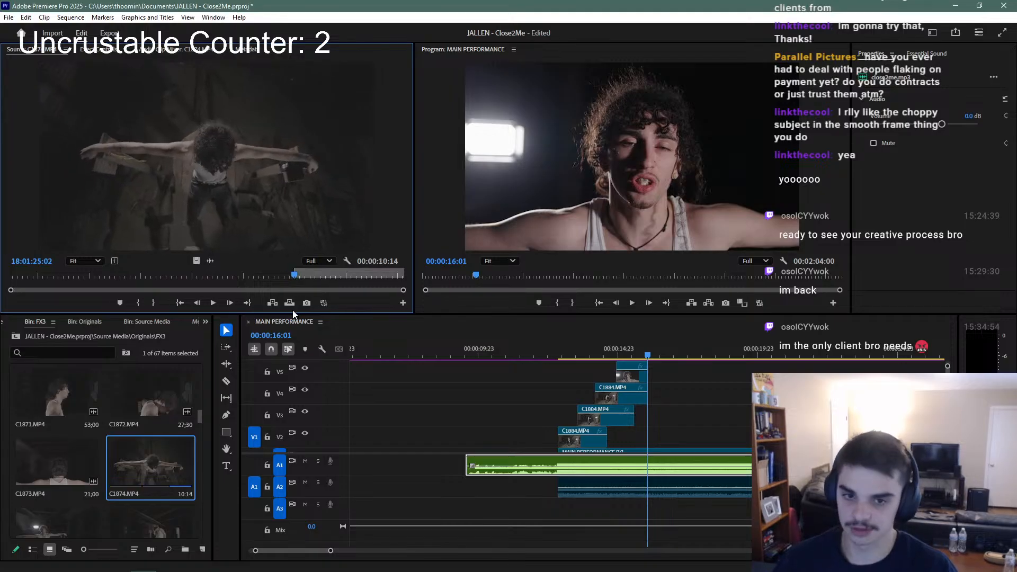
click(296, 276)
key(o)
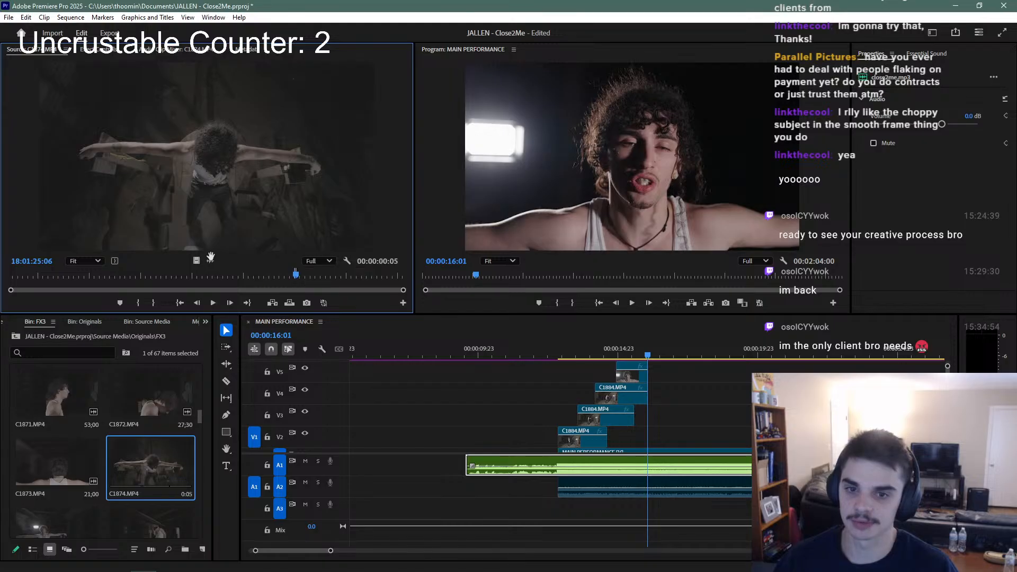
drag(196, 261, 656, 397)
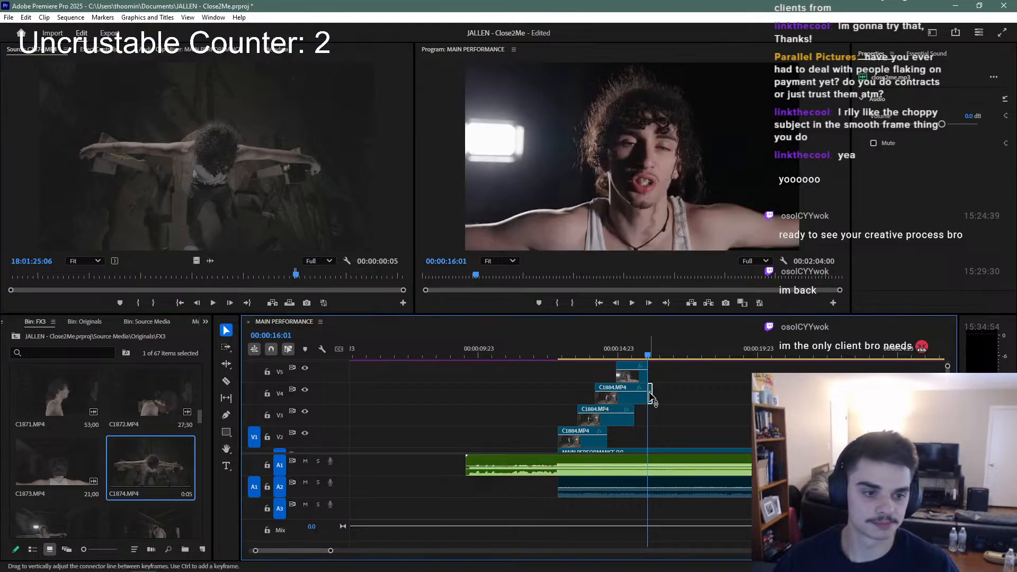
Add a frame hold to the short C1874.MP4 clip on V4 and extend its end
key(equal)
key(equal)
key(equal)
right_click(651, 408)
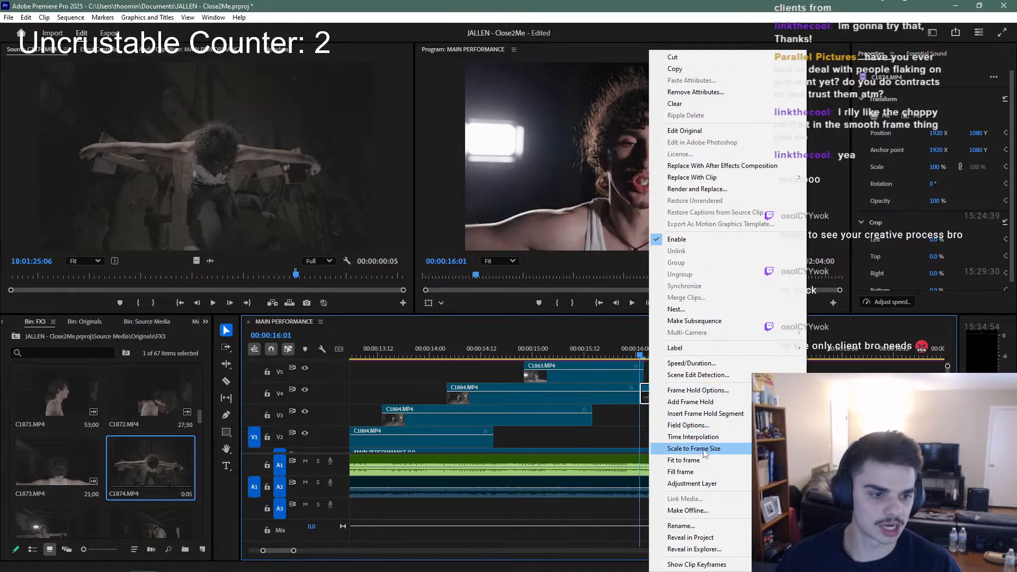
click(711, 402)
drag(648, 395, 752, 396)
Play the held C1874.MP4 frame against the song and extend its end on V4 to 00:00:18:23
key(space)
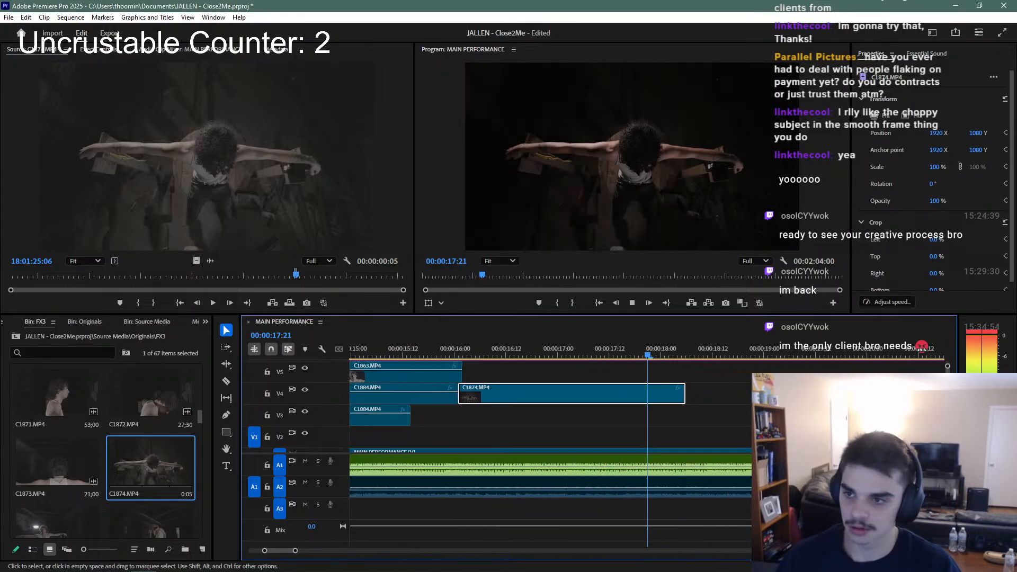
key(space)
drag(575, 395, 653, 396)
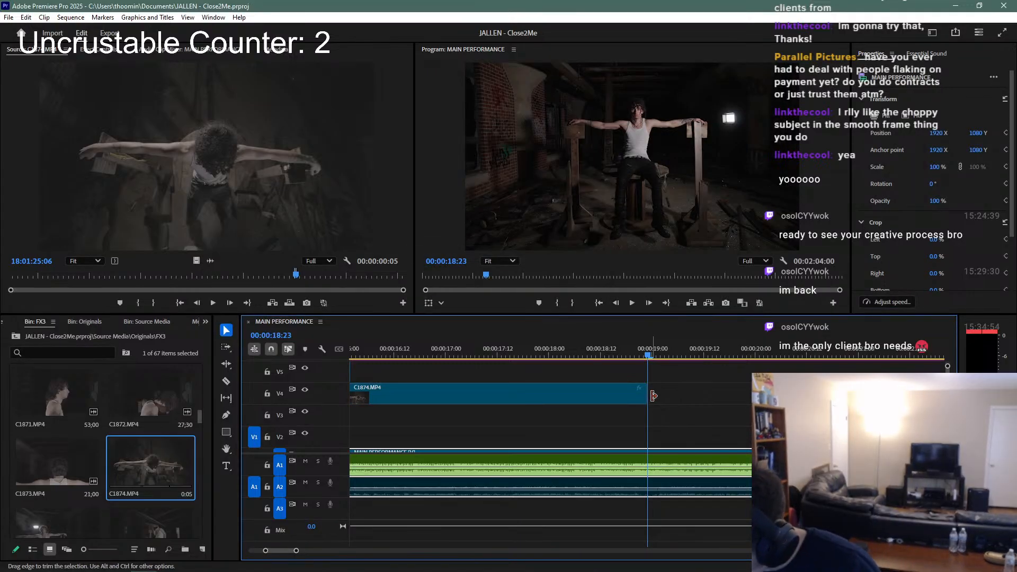
scroll(563, 401, down, 5)
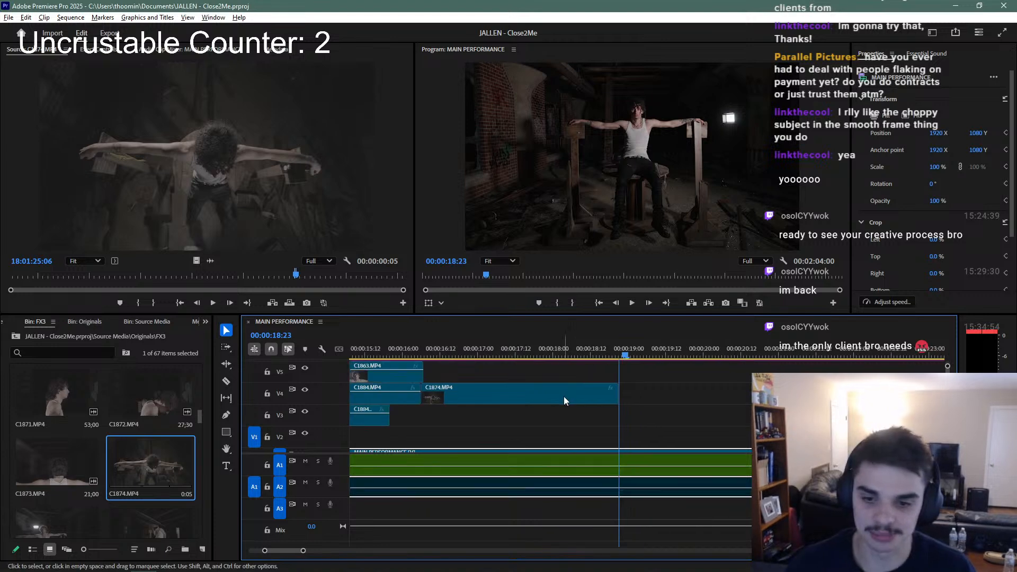
Browse the FX3 bin and preview C1863.MP4, scrubbing and playing its later part
scroll(138, 468, down, 2)
scroll(139, 466, down, 3)
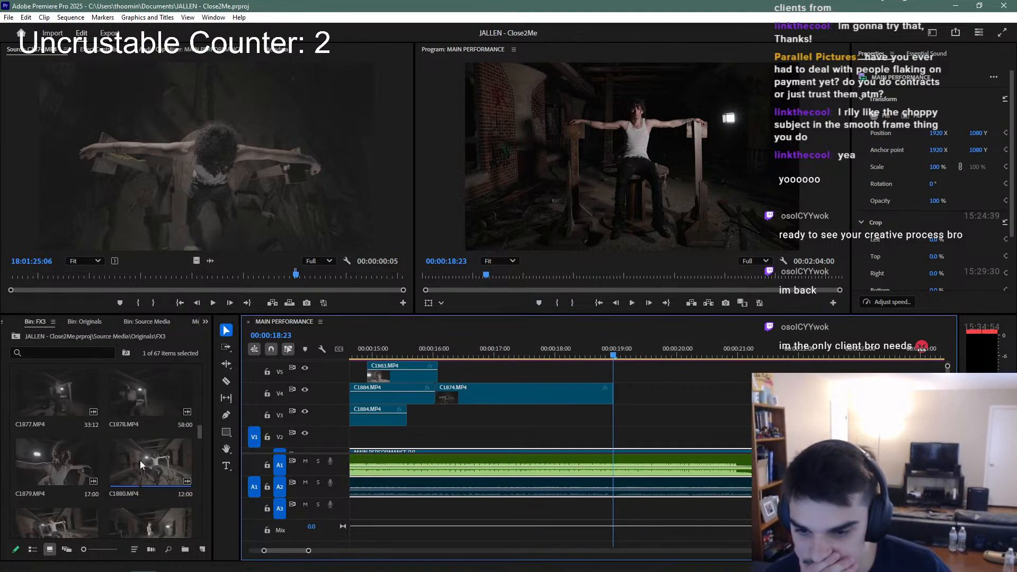
scroll(141, 462, up, 10)
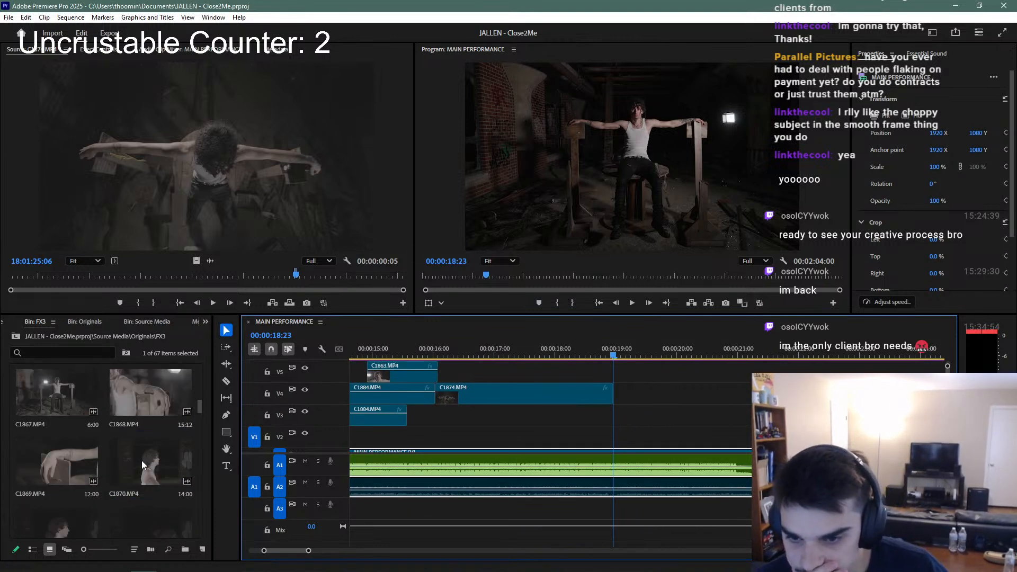
click(75, 459)
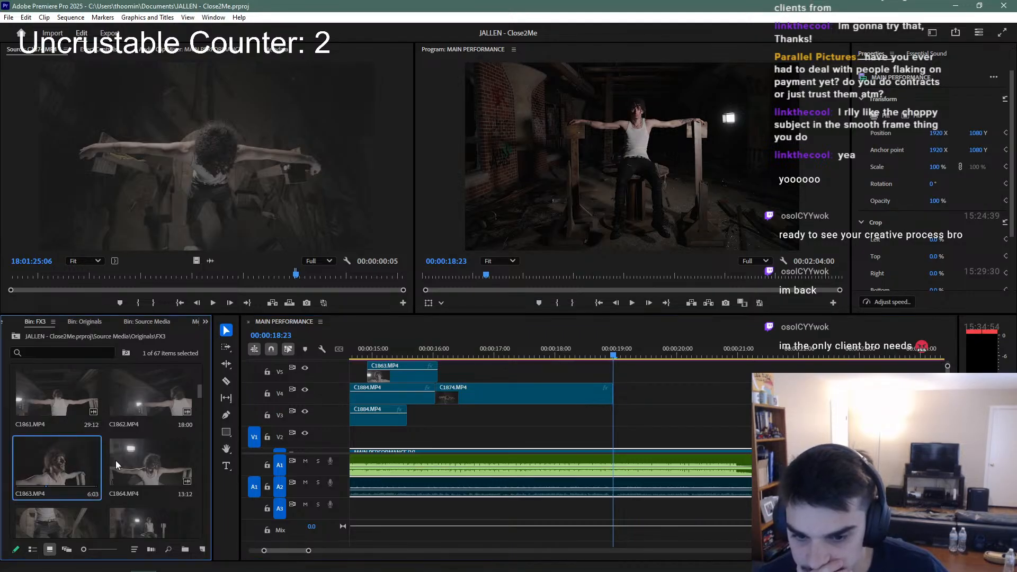
double_click(78, 457)
drag(203, 276, 287, 275)
key(space)
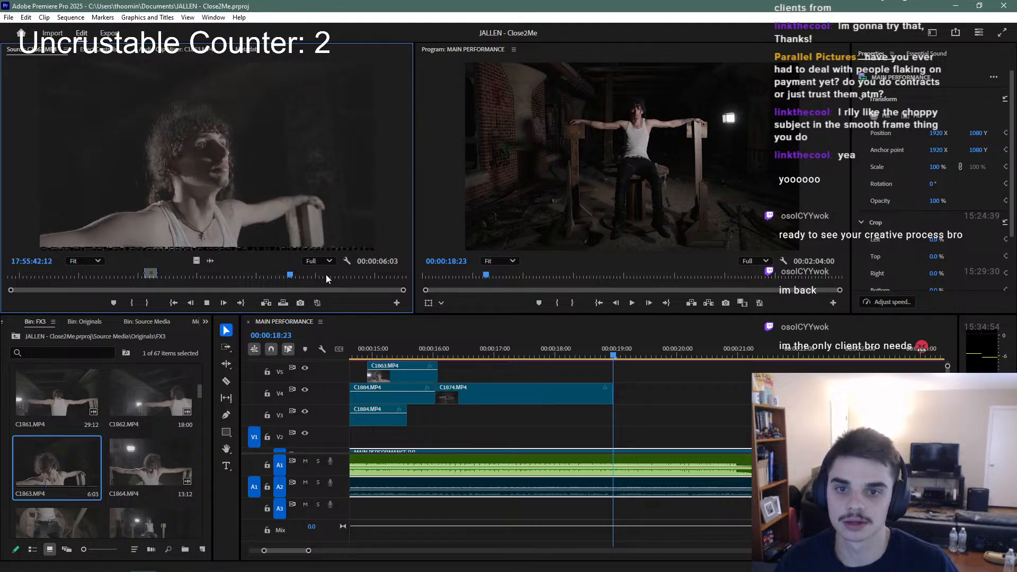
key(space)
Preview the close-up arms-out shot C1858.MP4, playing it through toward its end
scroll(135, 457, up, 1)
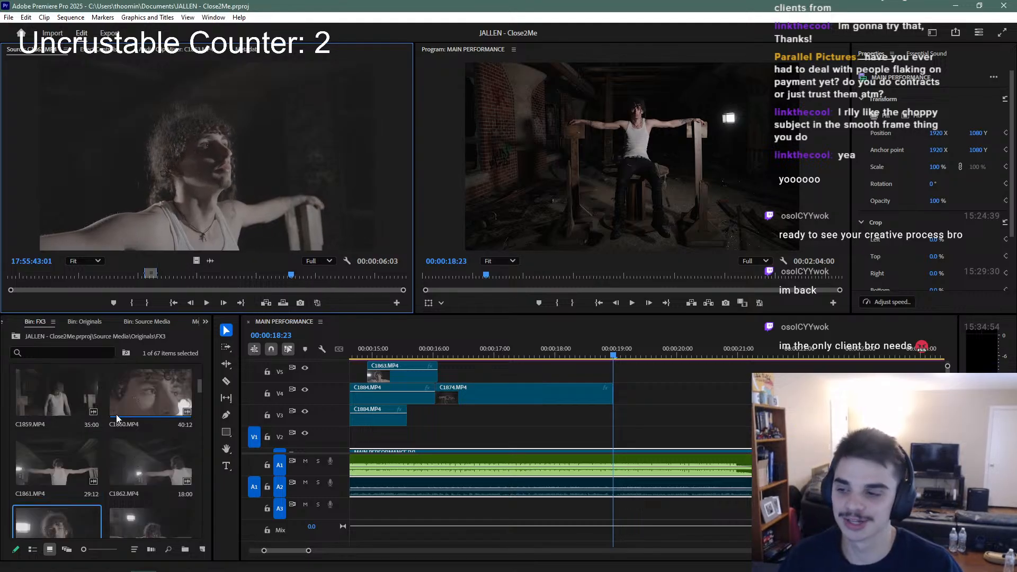
scroll(116, 421, up, 1)
double_click(141, 397)
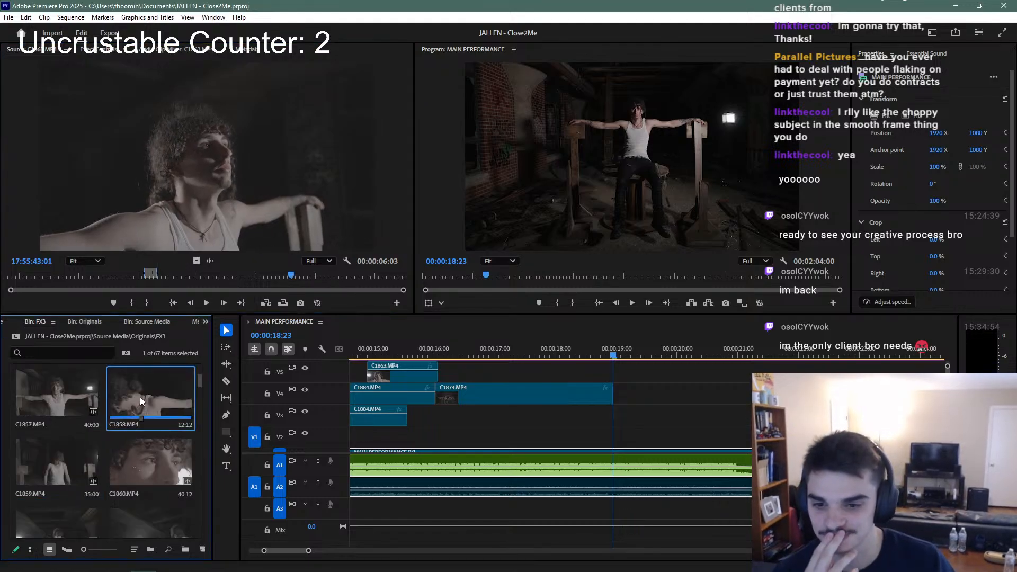
click(164, 286)
key(space)
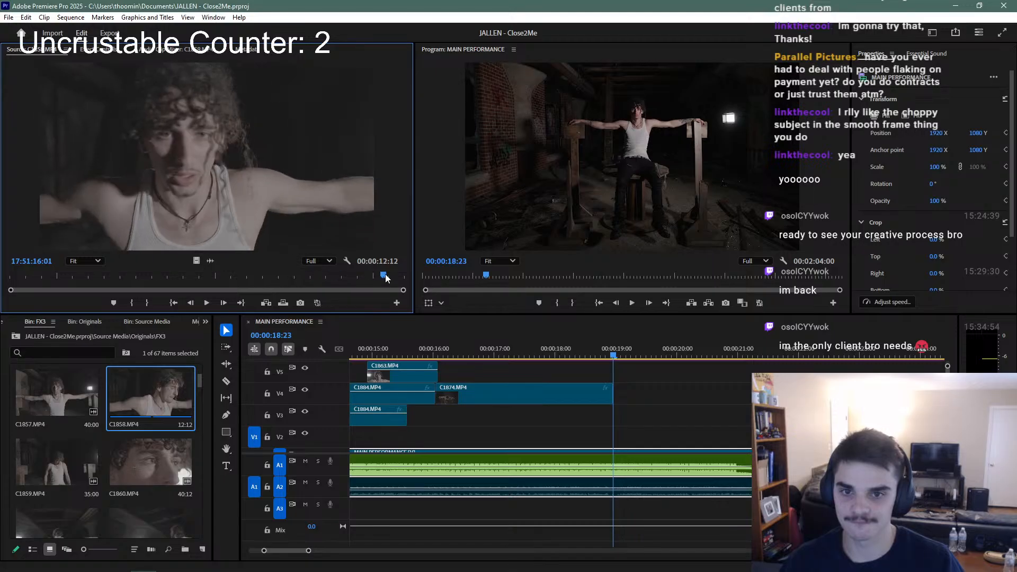
key(space)
Compare C1859.MP4, C1858.MP4 and C1857.MP4 by scrubbing and playing parts of each arms-out shot
double_click(55, 463)
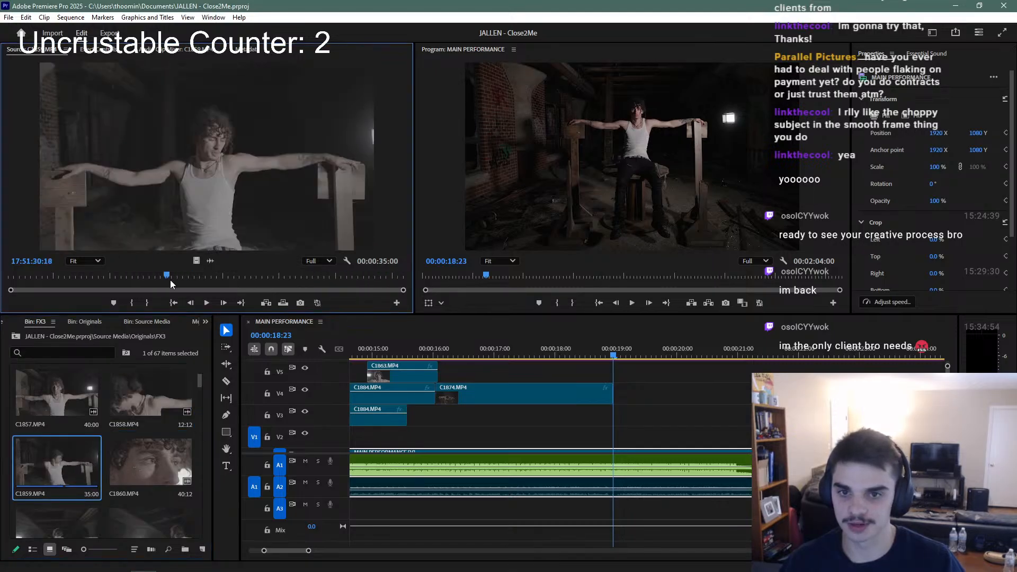
double_click(182, 389)
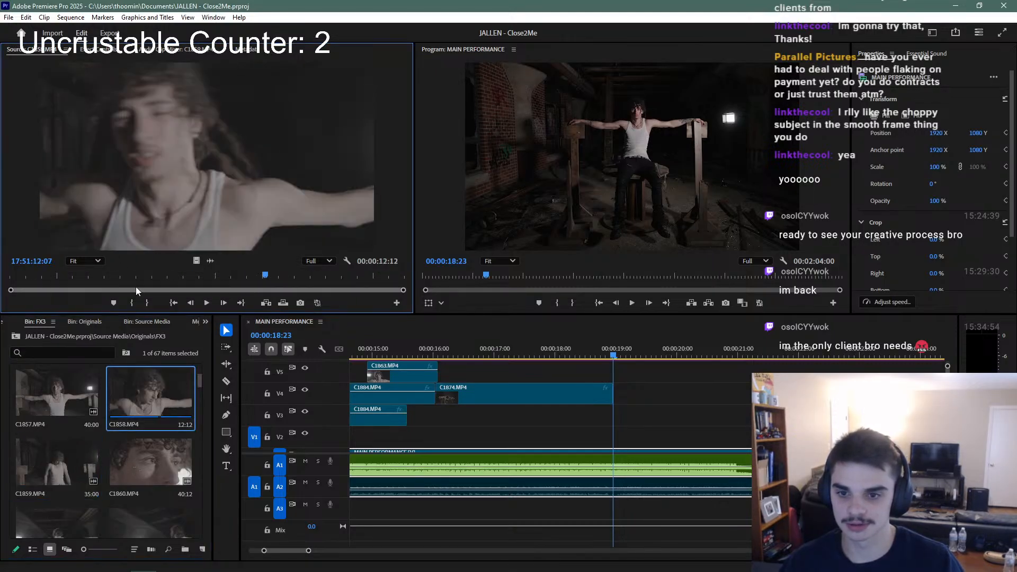
key(space)
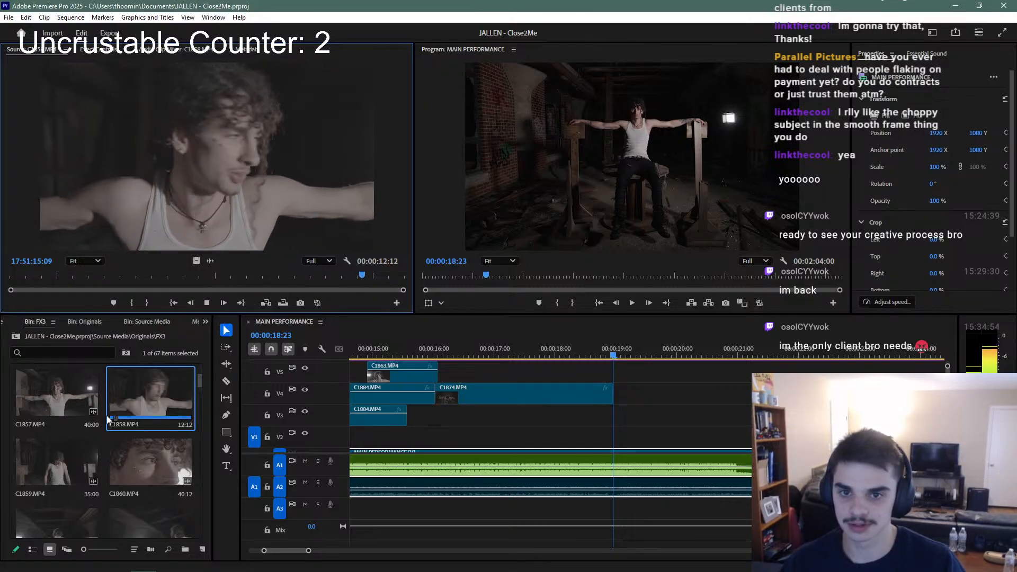
double_click(55, 409)
click(266, 276)
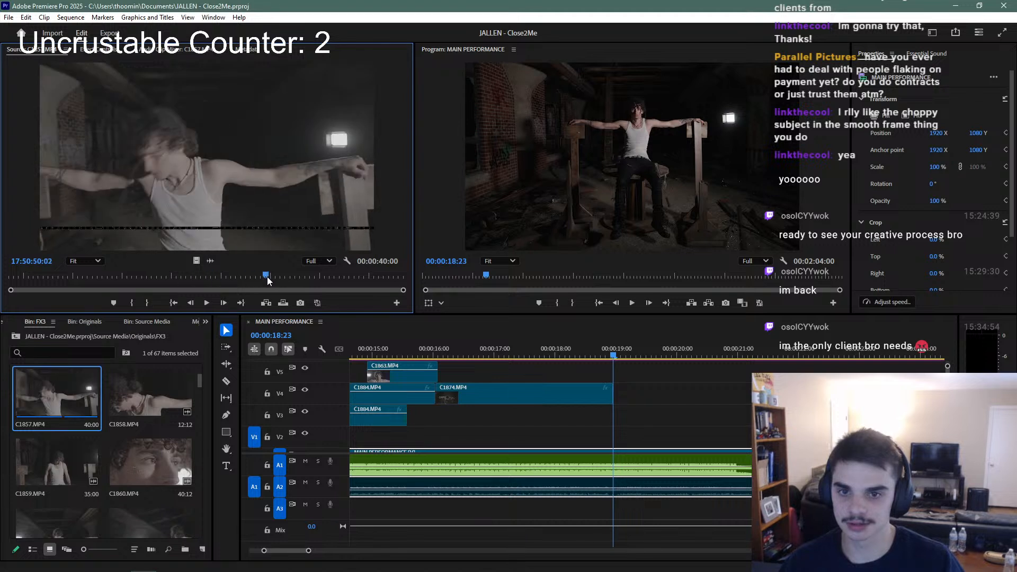
key(space)
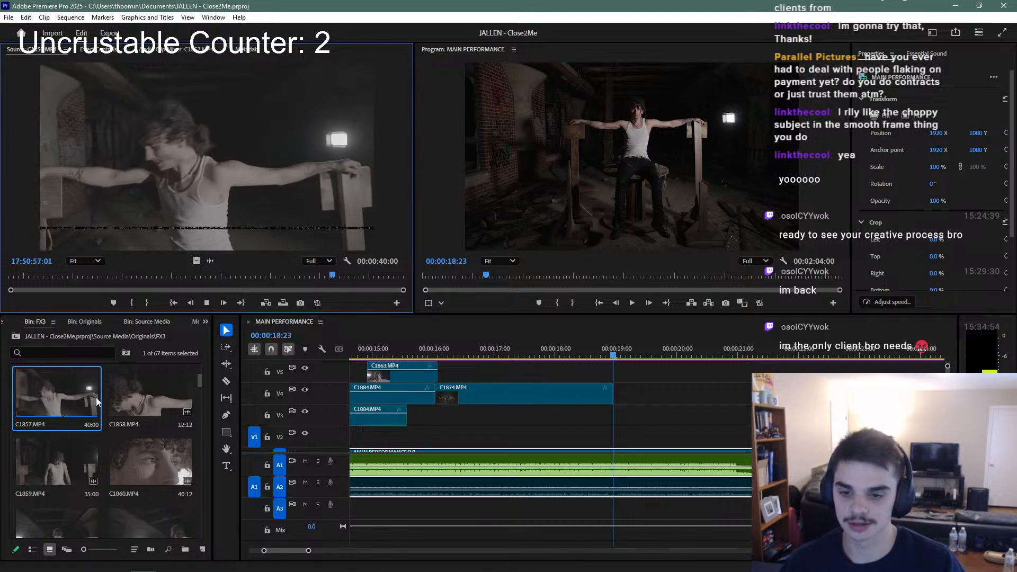
Mark a 00:00:04:10 range near the end of C1859.MP4 and place only its video on V3 at 00:00:18:23
double_click(56, 461)
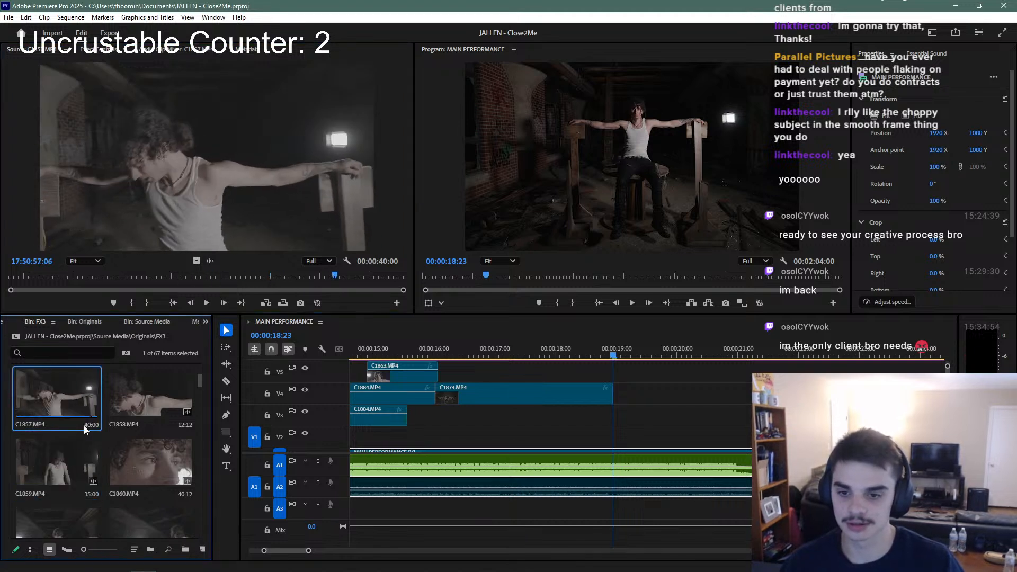
click(136, 274)
key(space)
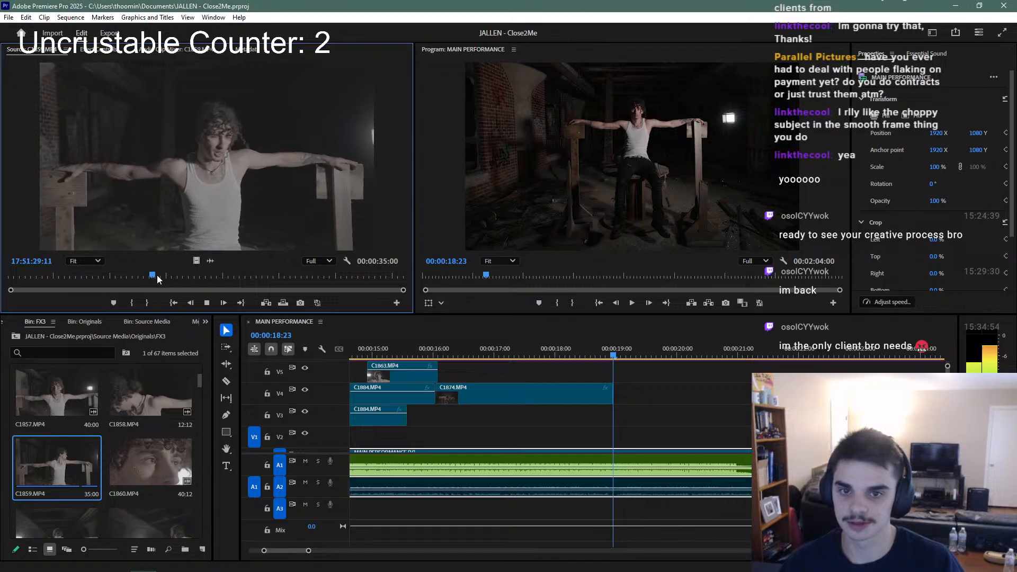
click(252, 276)
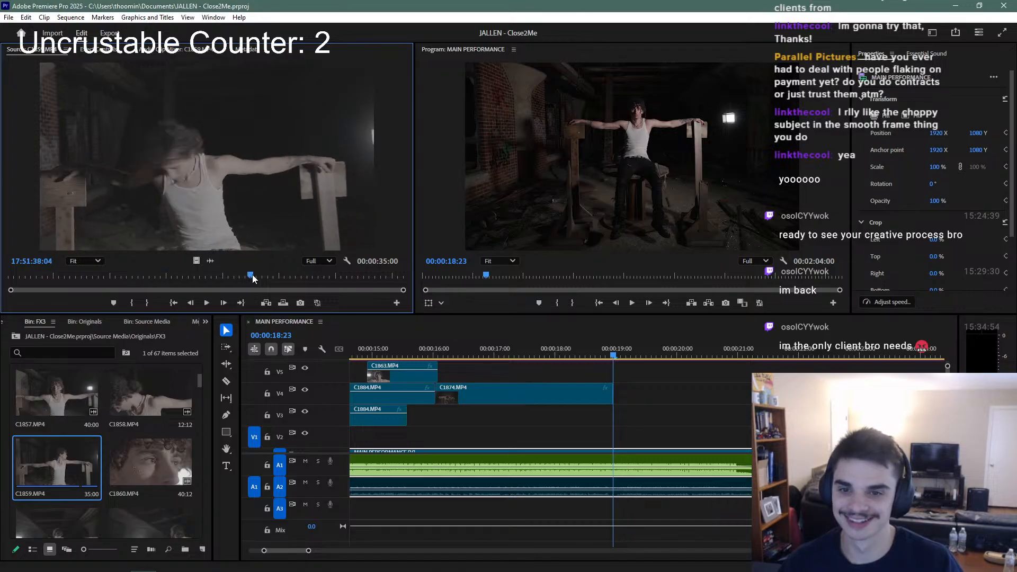
key(space)
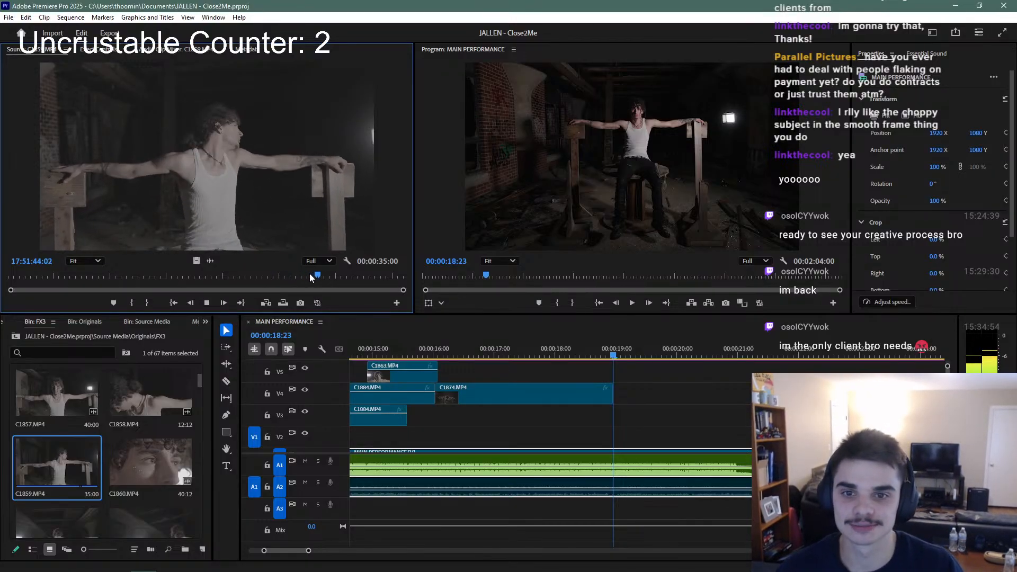
key(i)
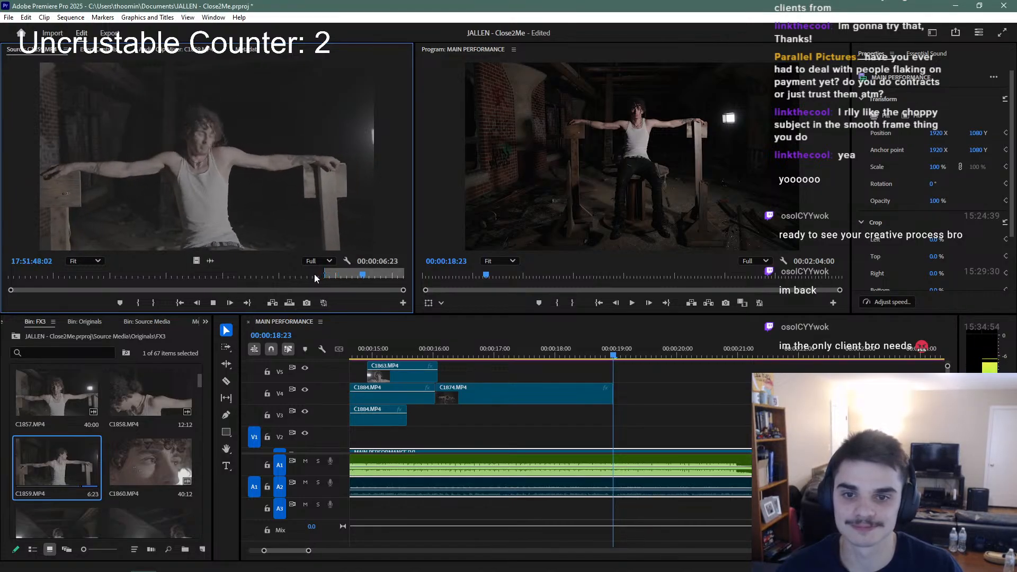
key(o)
key(space)
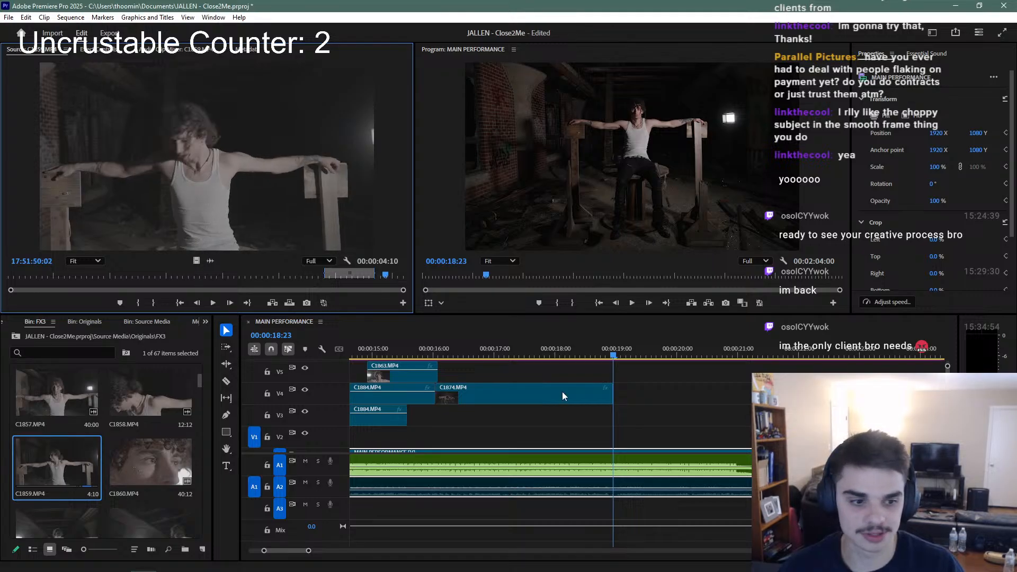
drag(197, 260, 621, 415)
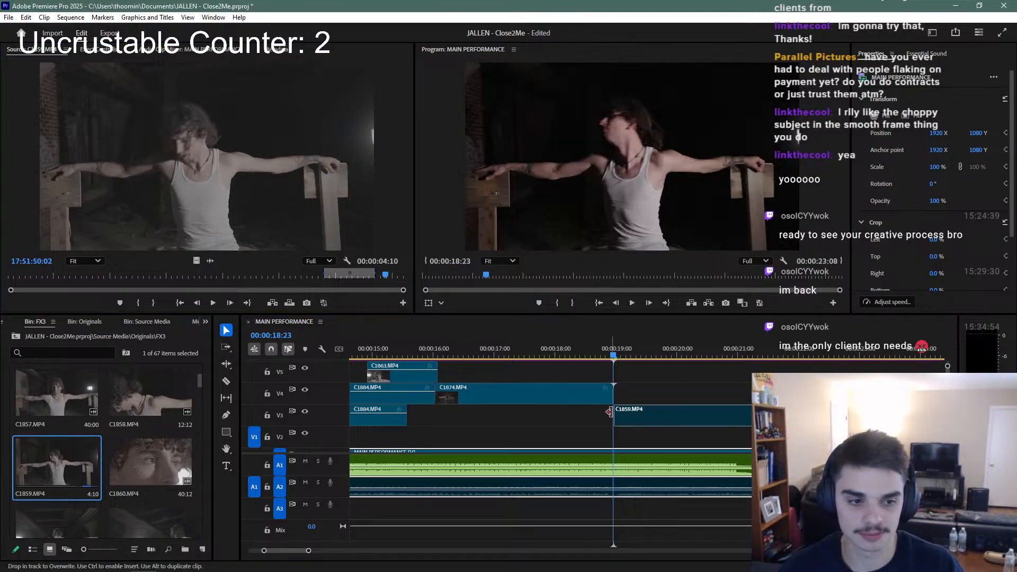
Play the C1859.MP4 clip against the song and trim its end on V3 to 00:00:22:03
click(609, 343)
key(space)
scroll(608, 340, up, 1)
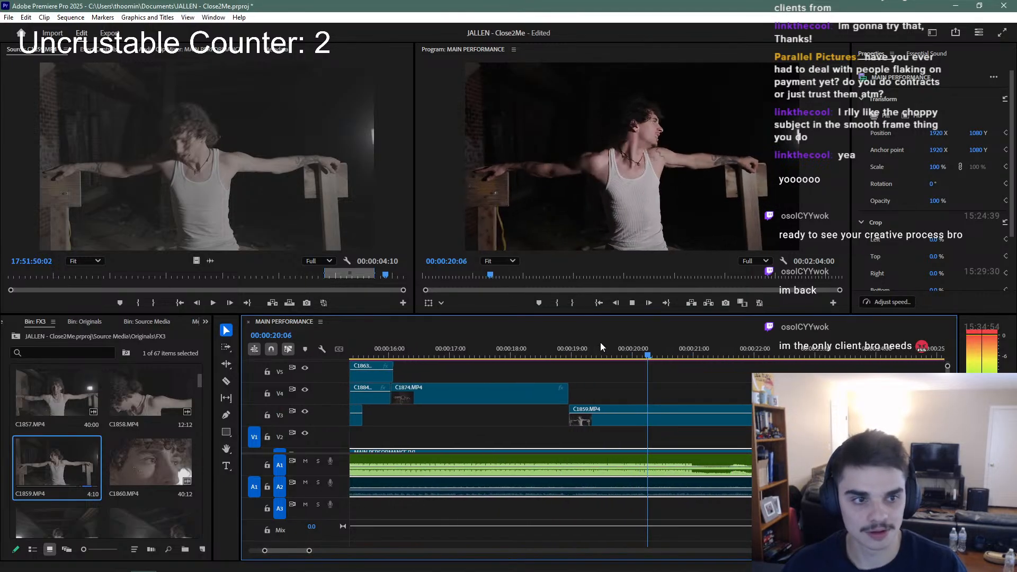
key(space)
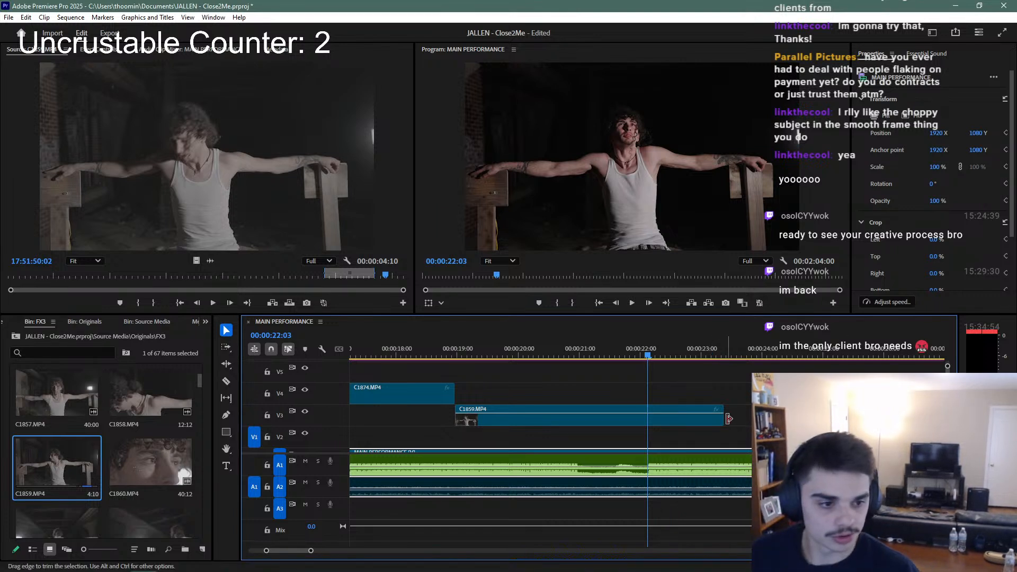
drag(729, 419, 648, 419)
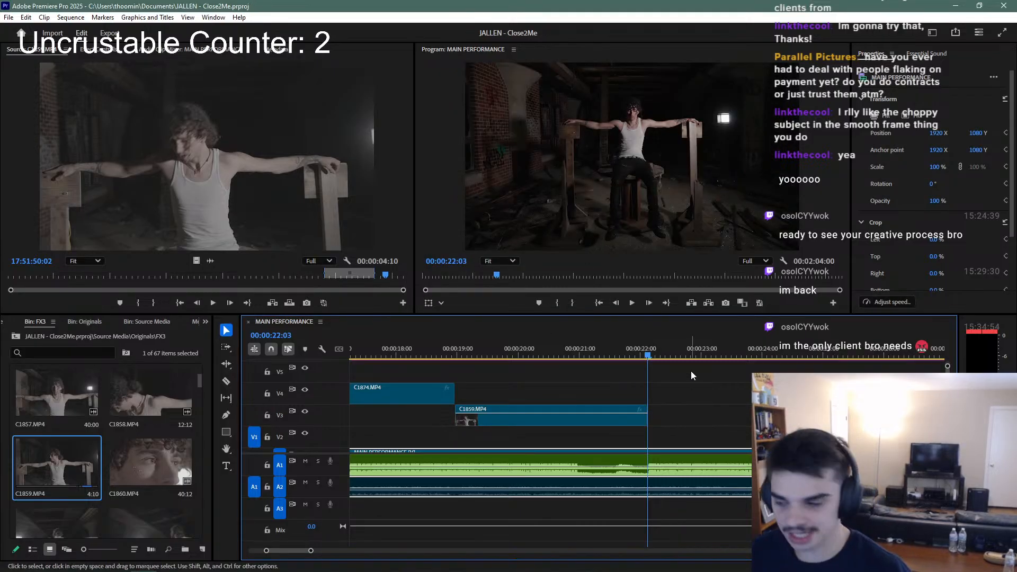
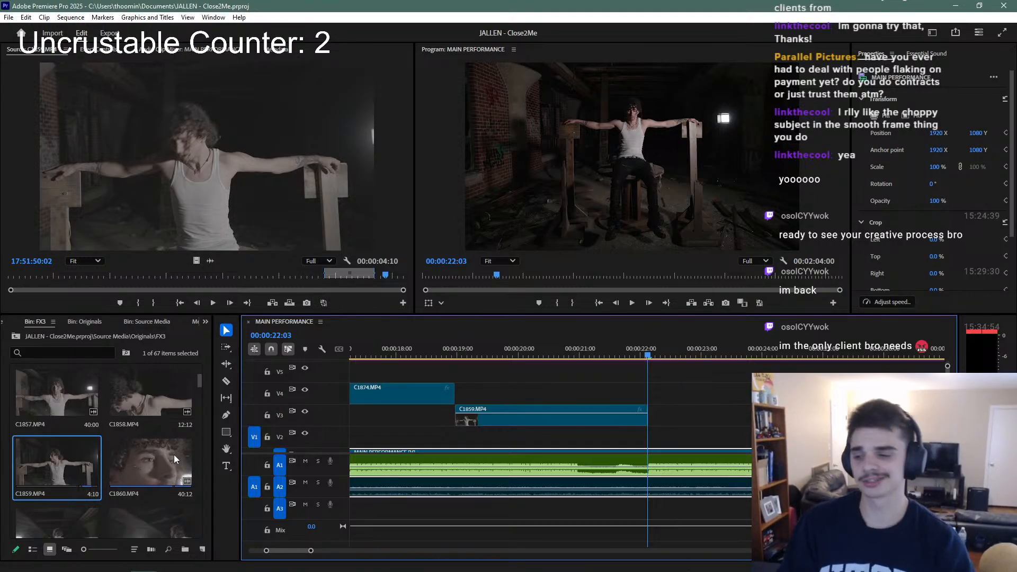
Preview the wide seated shot C1866.MP4, playing it from two different points
scroll(174, 459, down, 1)
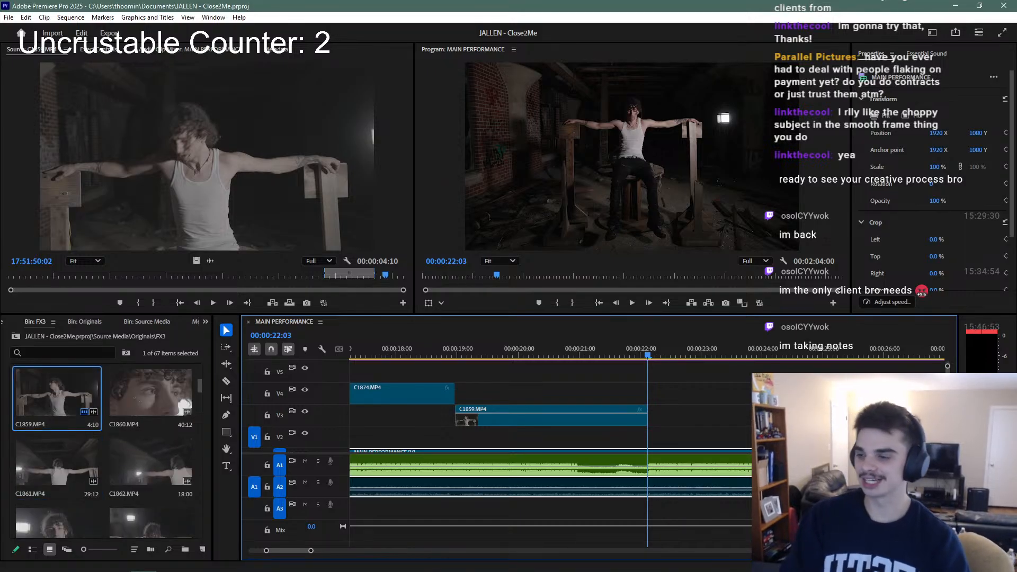
scroll(183, 428, down, 3)
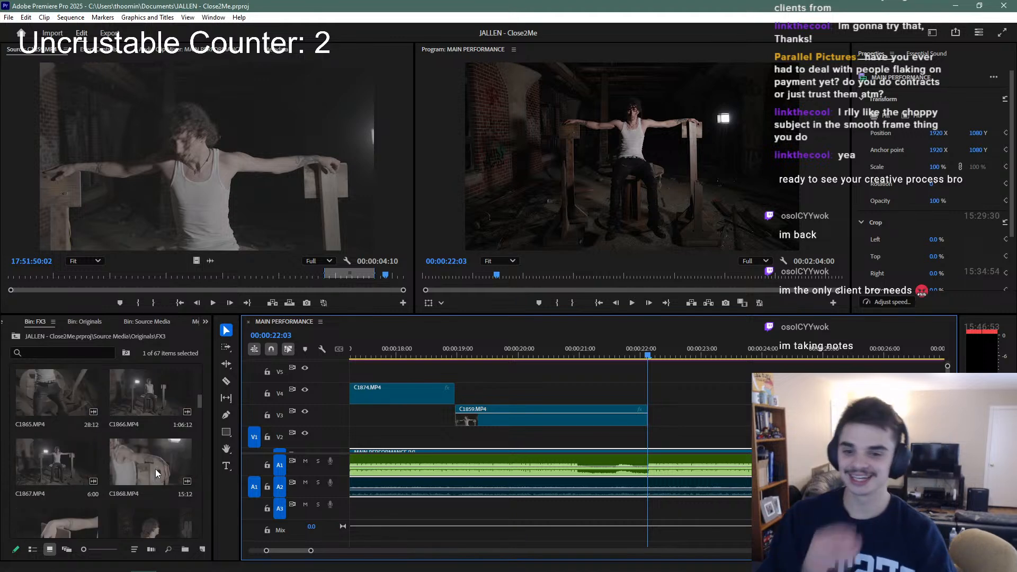
double_click(145, 401)
click(203, 276)
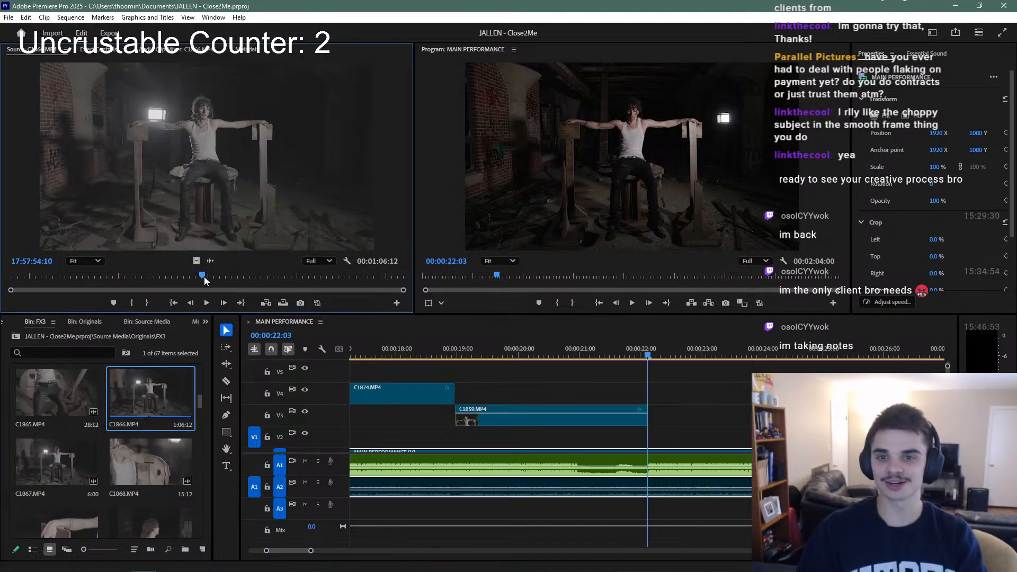
key(space)
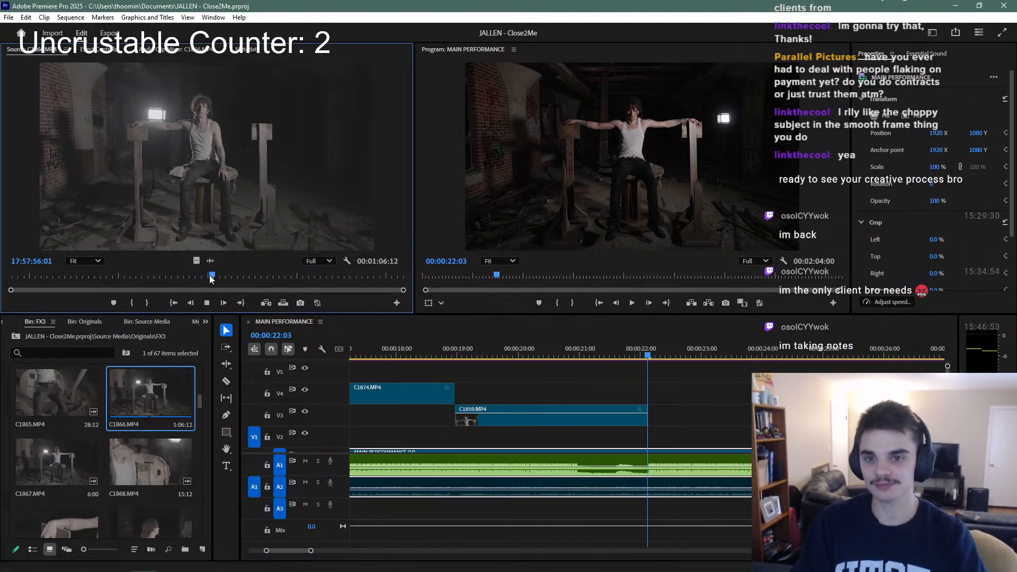
click(269, 275)
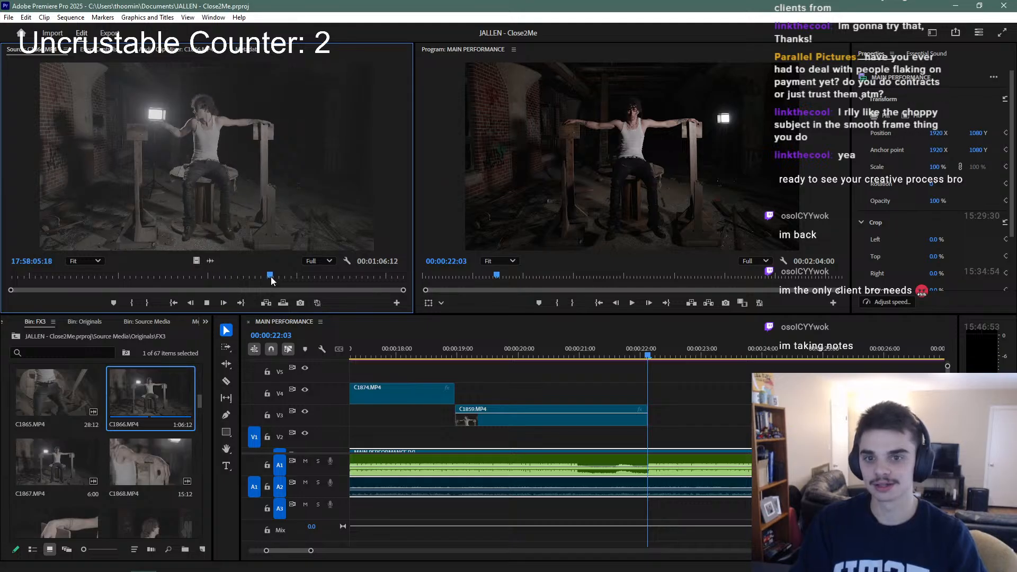
key(space)
Browse the FX3 bin and skim through the arms-out shots C1862.MP4 and C1864.MP4
scroll(143, 401, up, 5)
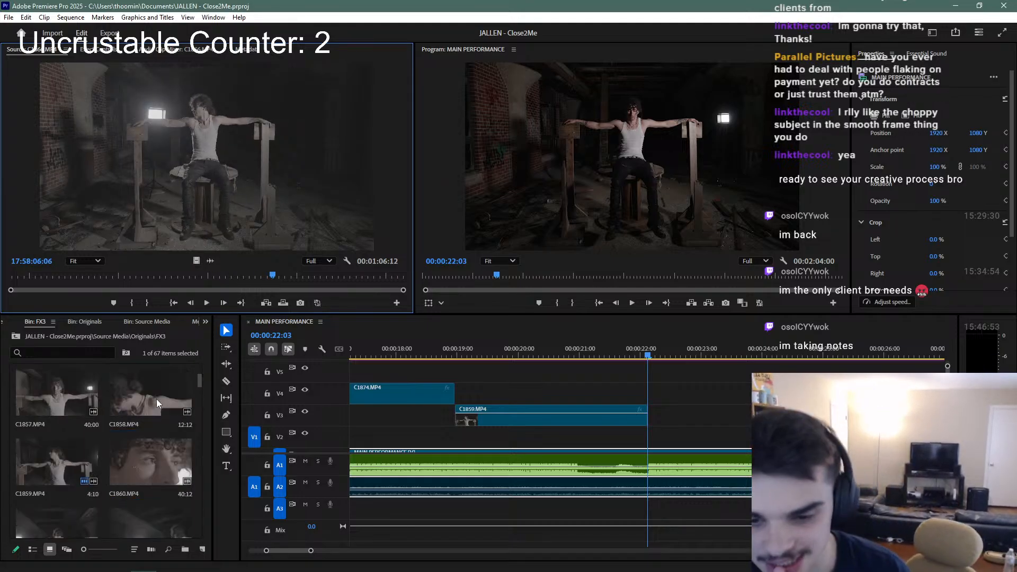
scroll(158, 401, up, 2)
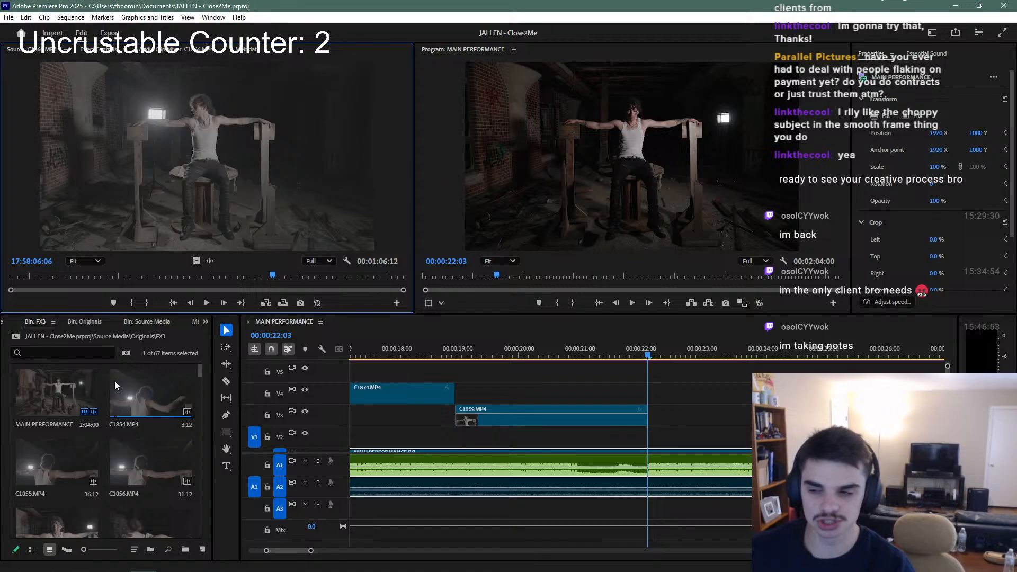
scroll(108, 424, down, 1)
scroll(107, 426, down, 3)
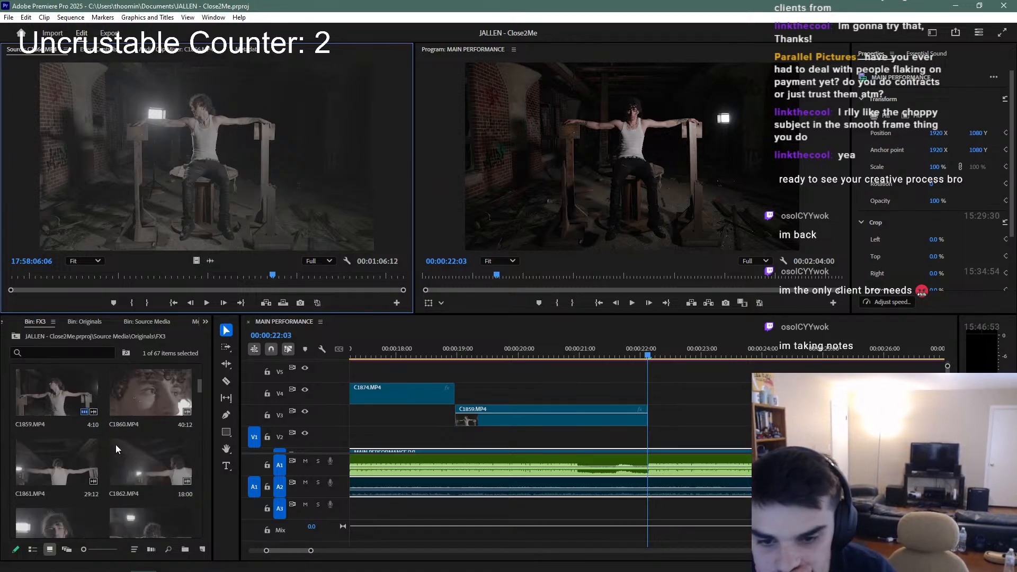
double_click(154, 396)
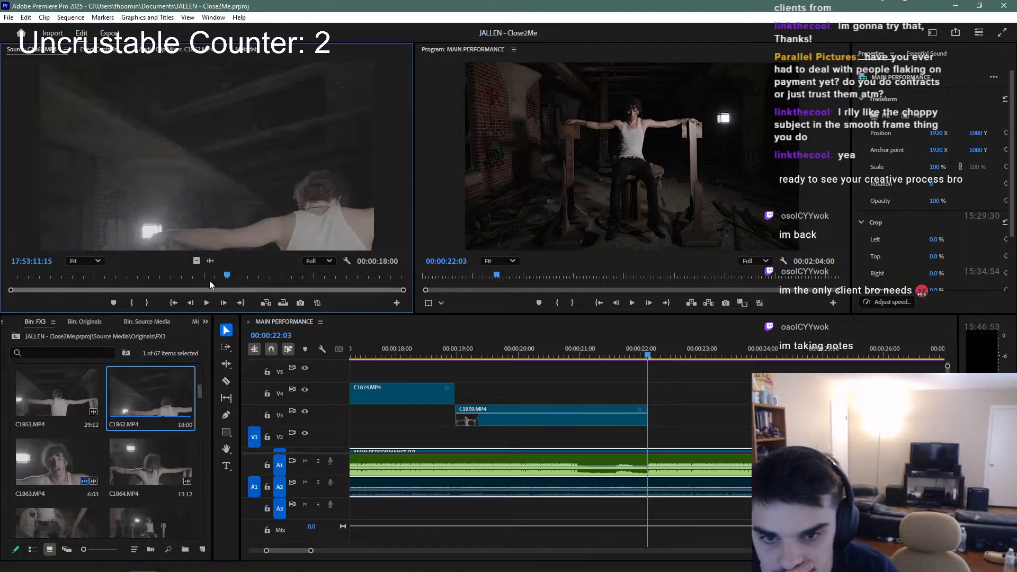
double_click(161, 466)
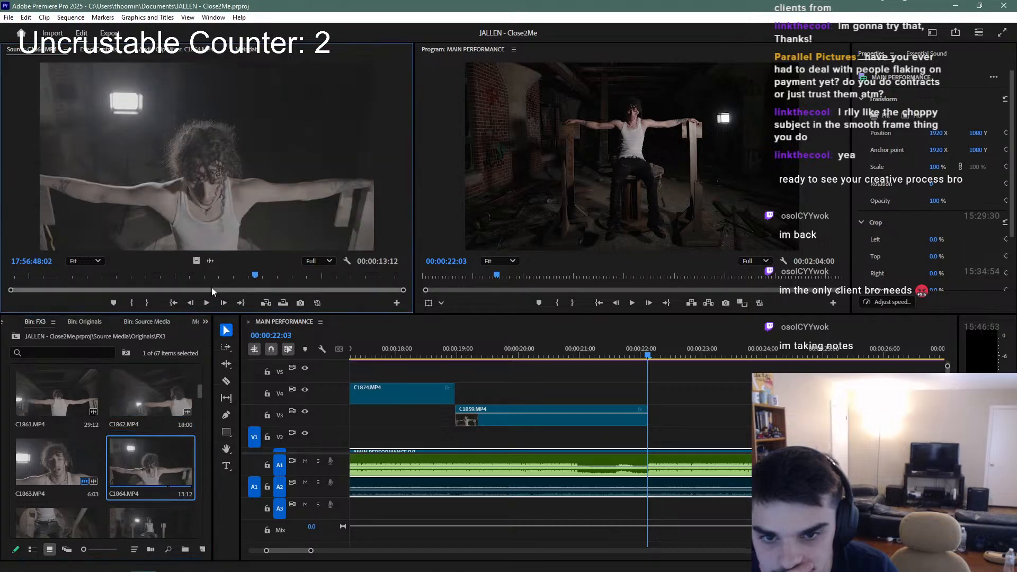
Skim the darker seated shots C1875.MP4 and C1876.MP4 from further down the FX3 bin
scroll(148, 458, down, 1)
scroll(148, 459, down, 1)
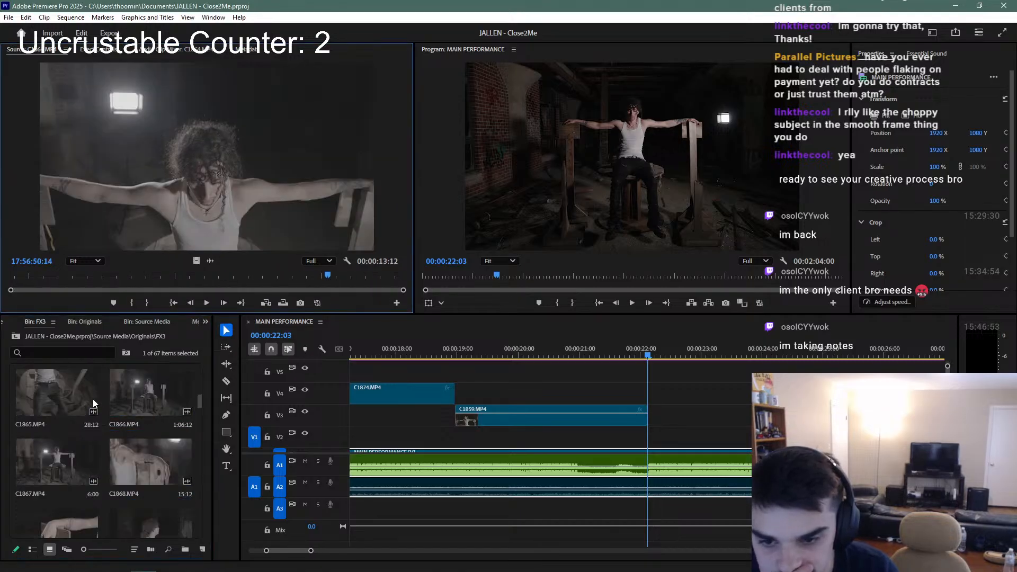
scroll(65, 471, down, 4)
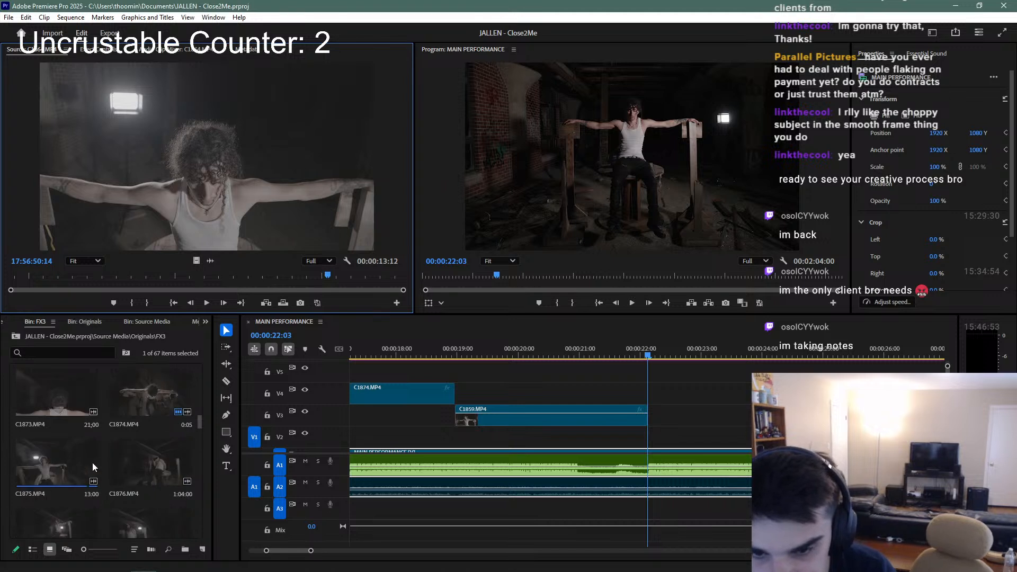
double_click(81, 456)
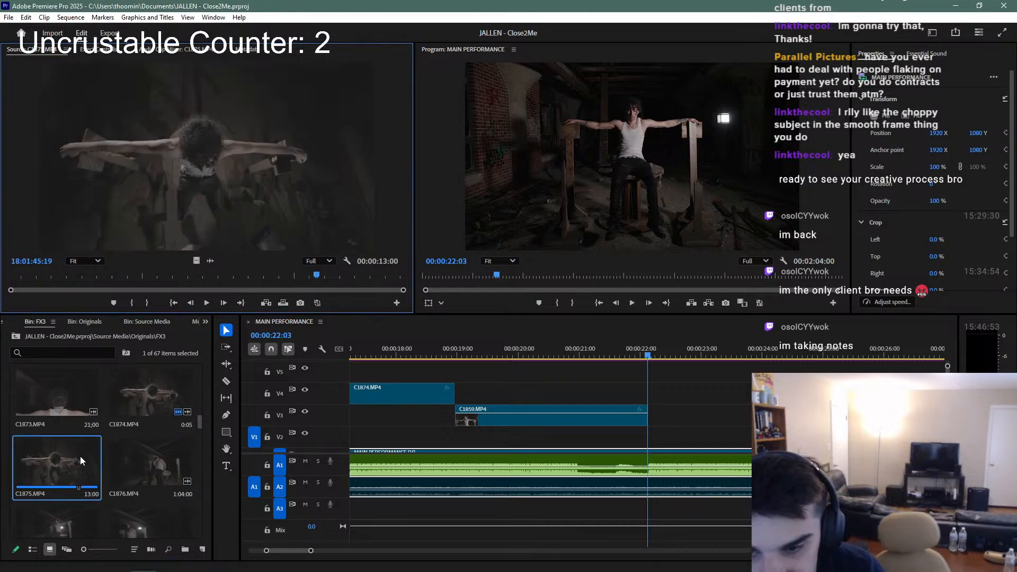
double_click(164, 443)
drag(92, 277, 347, 291)
scroll(141, 456, down, 1)
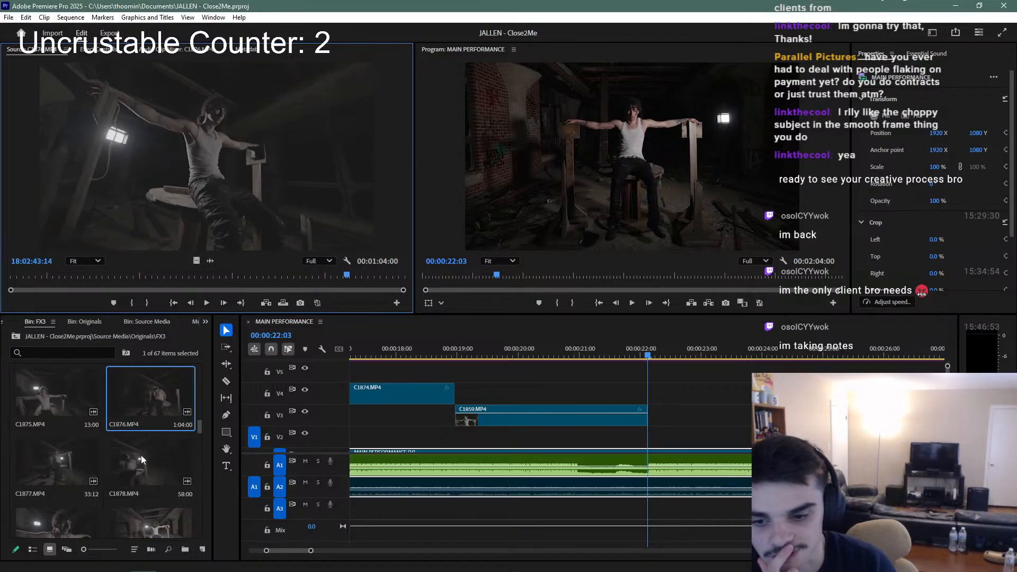
Preview C1878.MP4, mark a 00:00:05:15 range near its end and save the project
scroll(156, 449, down, 1)
double_click(161, 396)
drag(174, 277, 358, 281)
key(space)
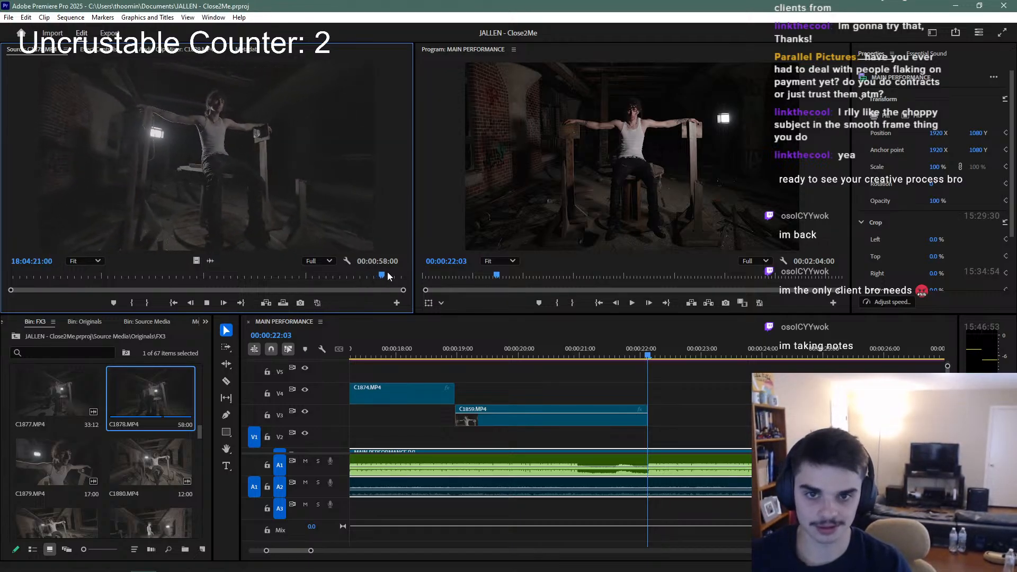
mouse_move(392, 279)
mouse_down()
mouse_move(341, 275)
mouse_move(356, 276)
mouse_up()
key(o)
key(i)
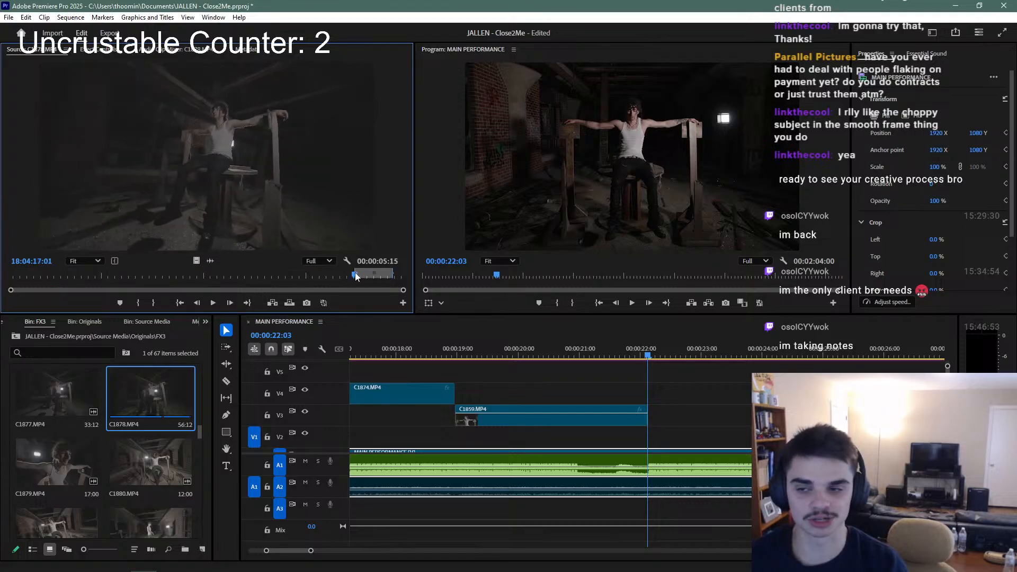
key(ctrl+s)
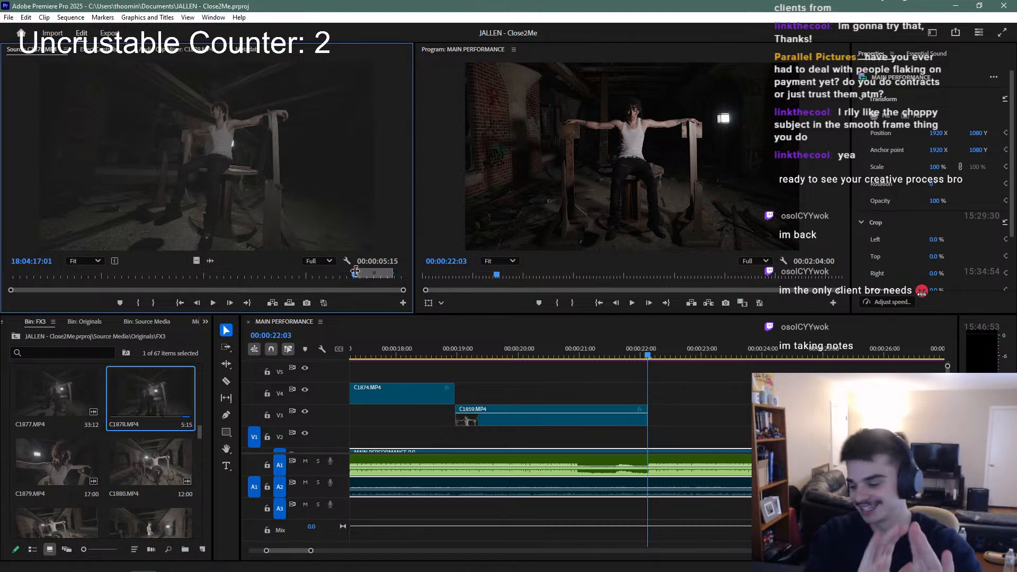
drag(356, 271, 355, 272)
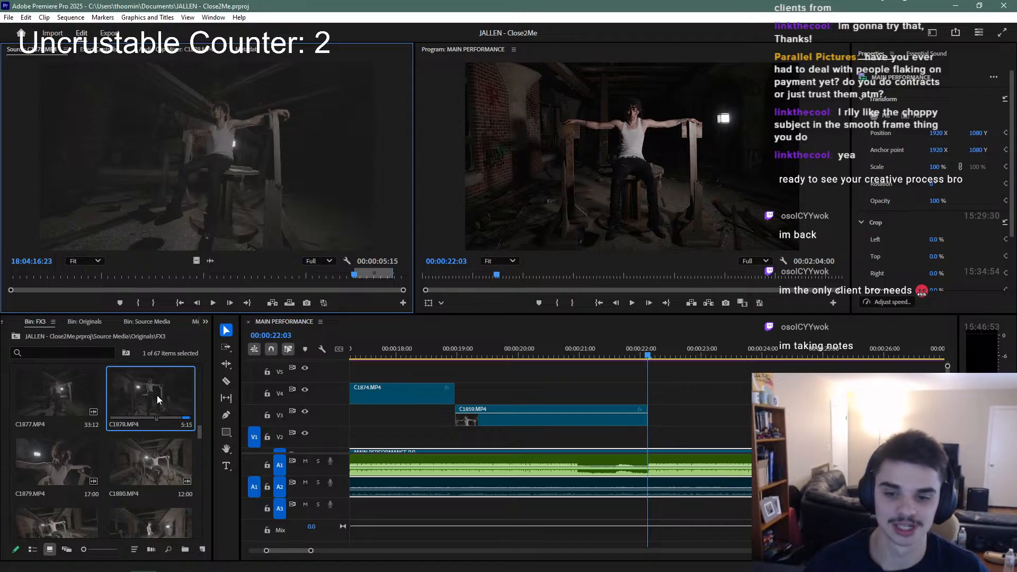
Place only the video of the marked C1878.MP4 range on V3 at 00:00:22:03, and play across the cut
drag(196, 261, 641, 416)
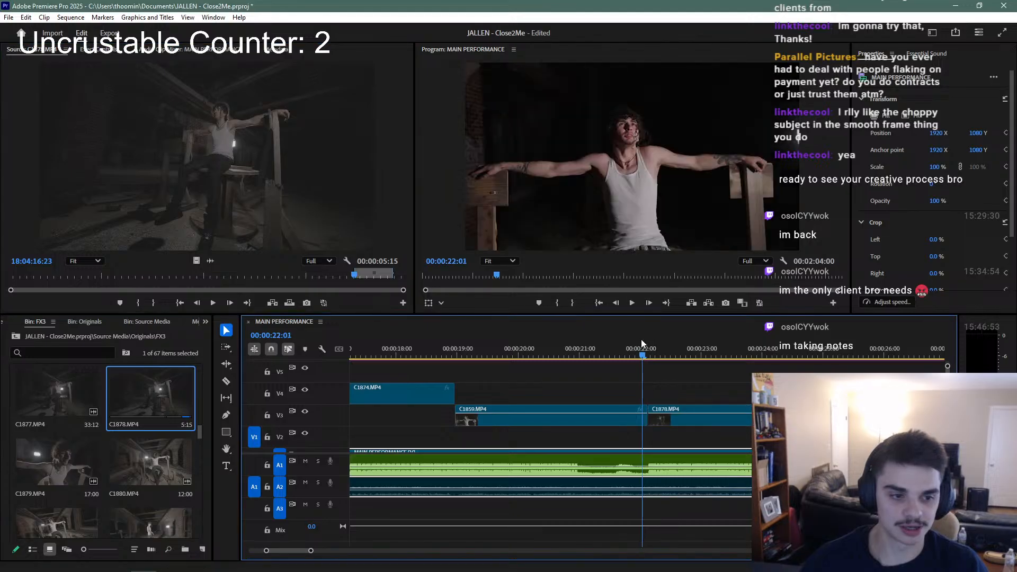
key(space)
key(minus)
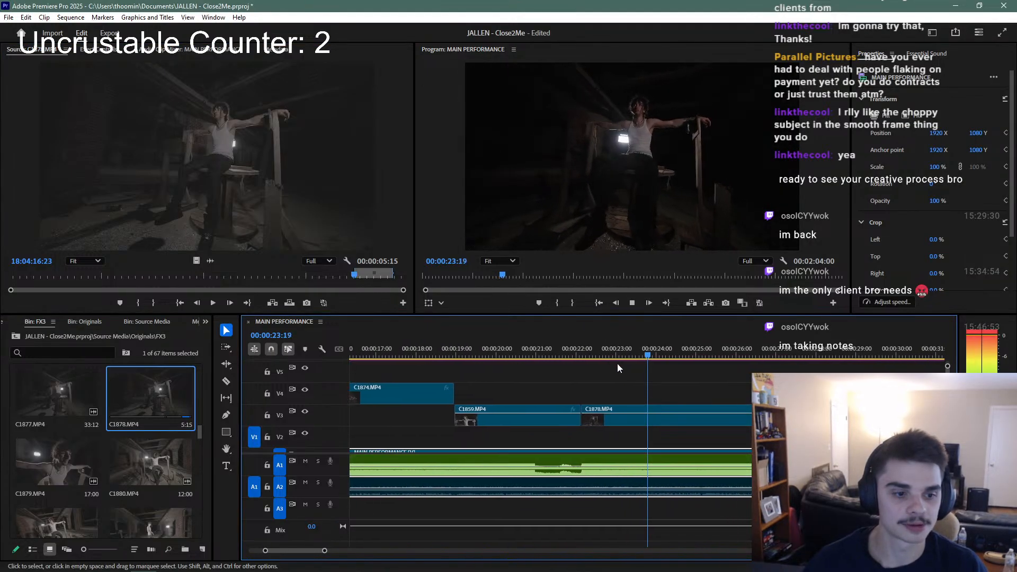
key(space)
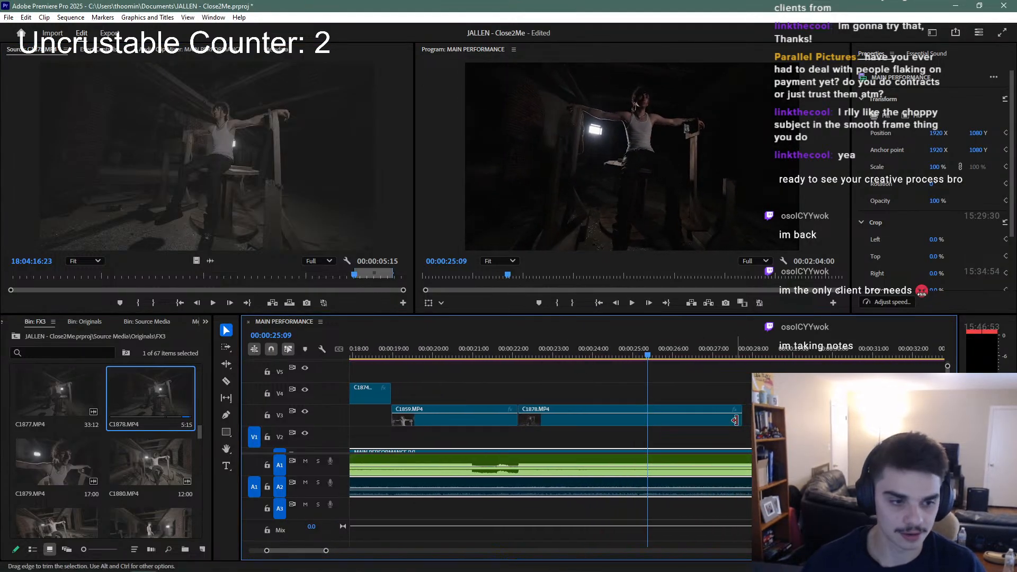
Try the C1878.MP4 clip on V3 at 200% speed
drag(742, 416, 612, 419)
right_click(610, 416)
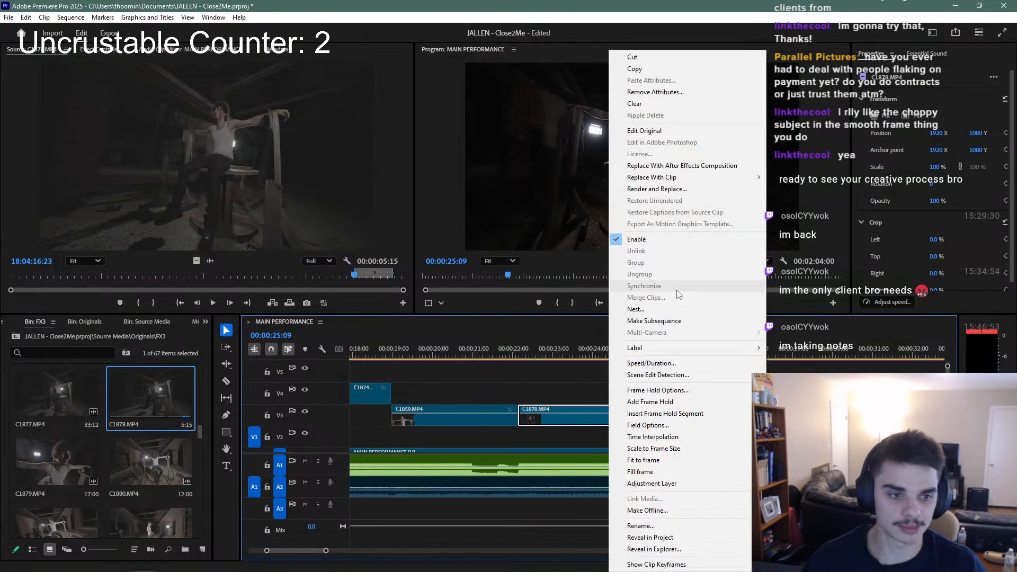
click(666, 364)
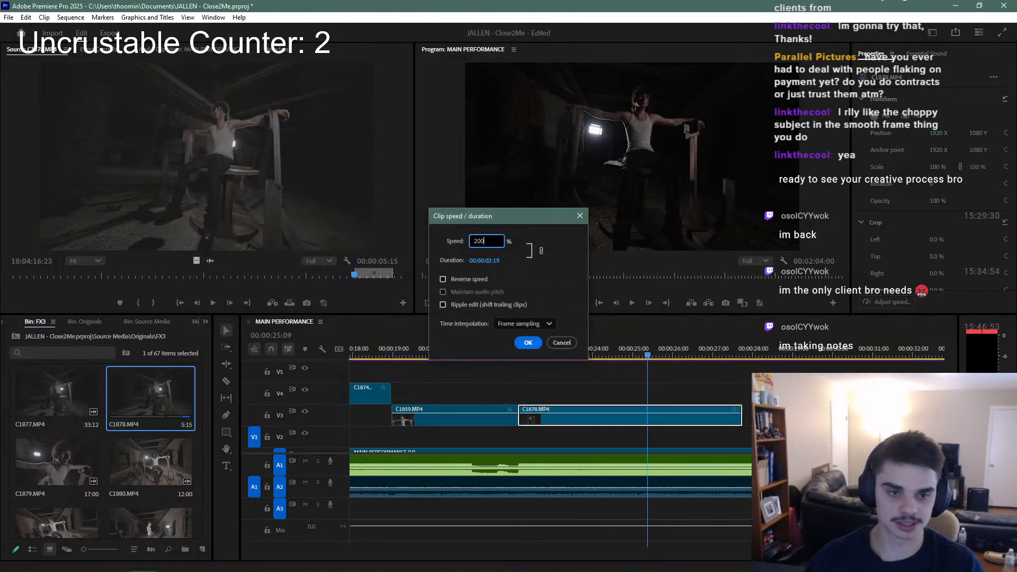
key(Return)
Set the speed of the C1878.MP4 clip on V3 to 170%
right_click(600, 416)
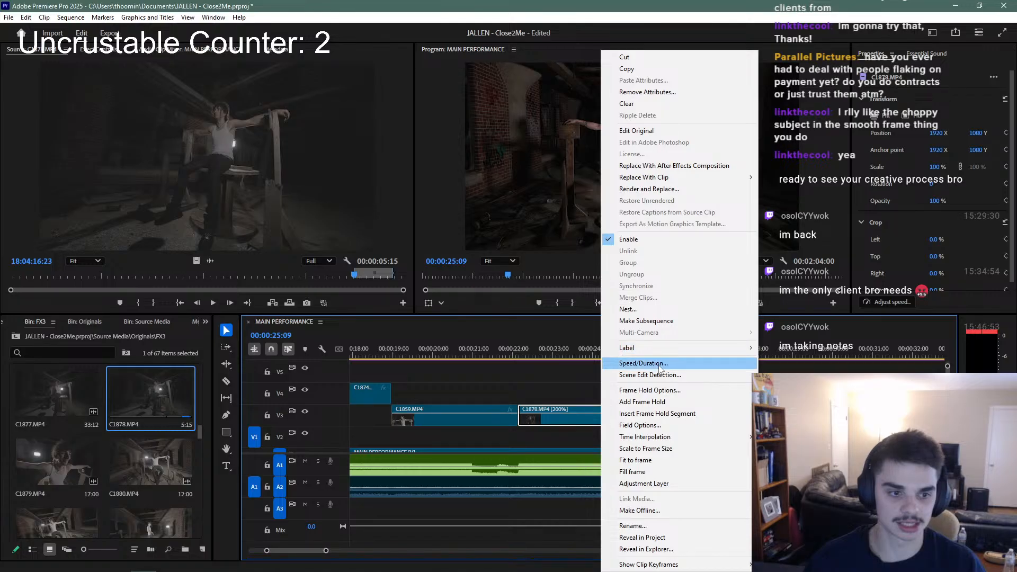
click(660, 365)
text(170)
key(Return)
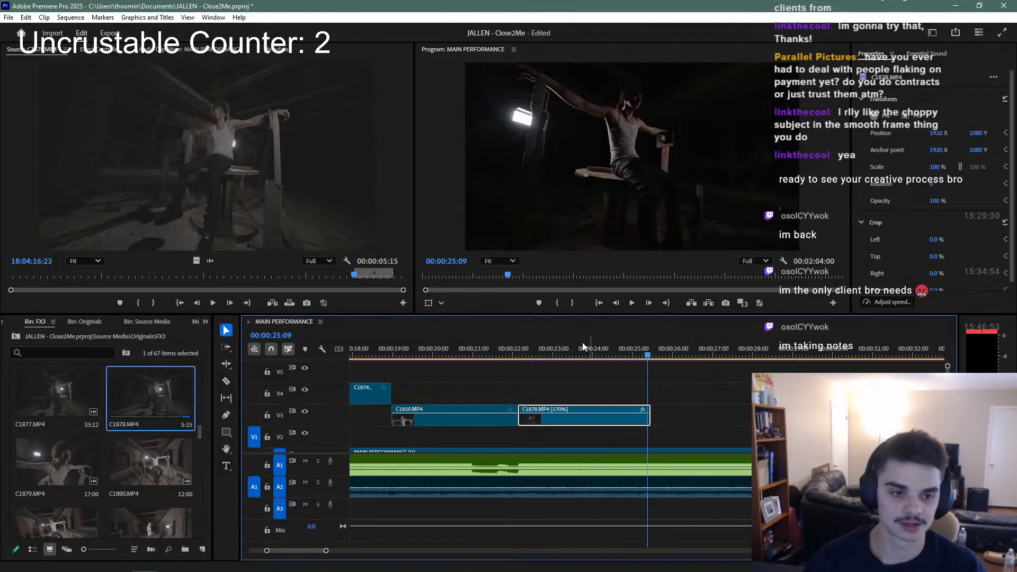
Play the sped-up C1878.MP4 clip against the song from just before its start, and save the project
click(510, 351)
key(space)
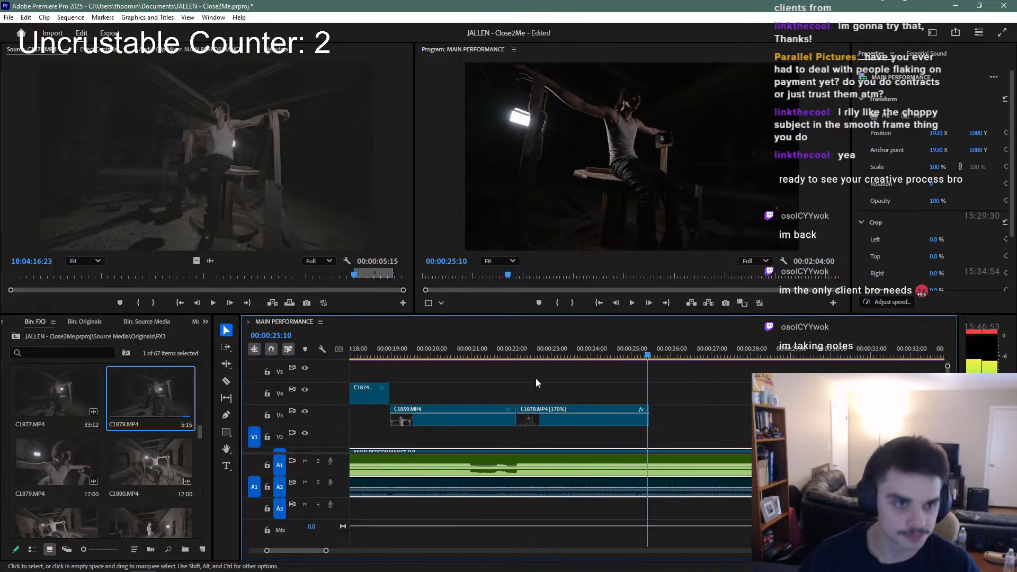
key(ctrl+s)
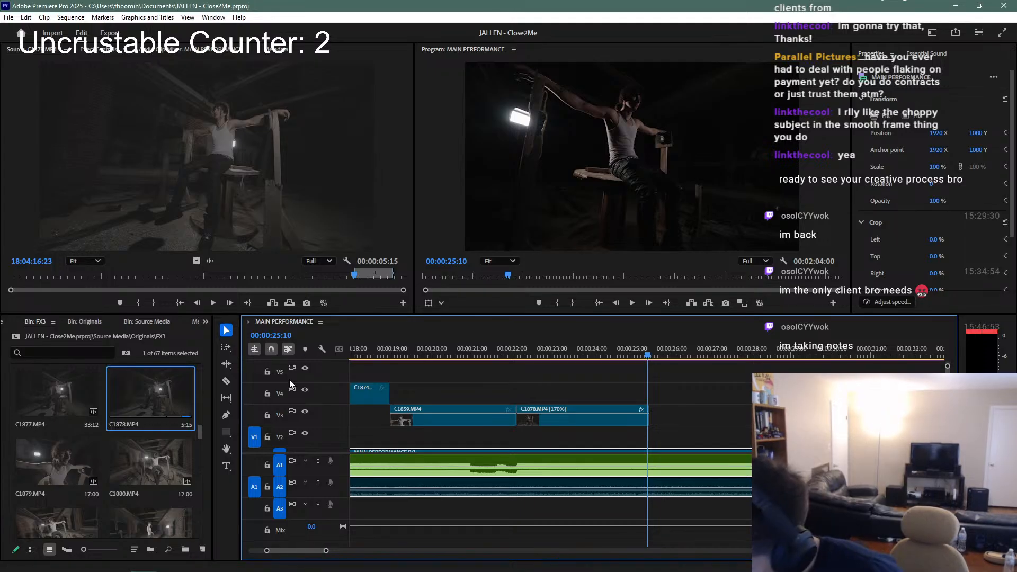
Open the back-view shot C1856.MP4 from the FX3 bin and preview its early part
scroll(126, 403, up, 5)
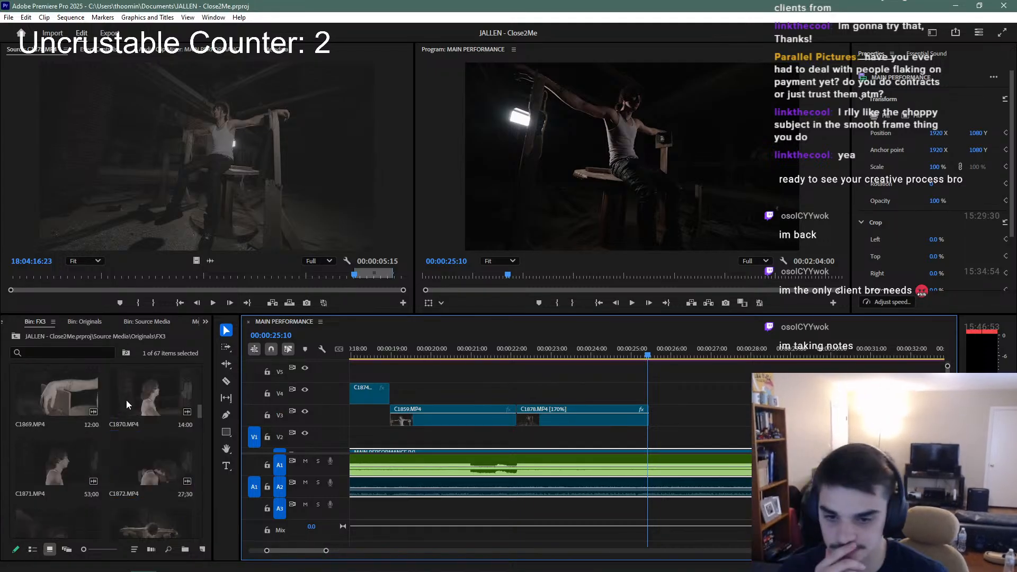
scroll(126, 407, up, 3)
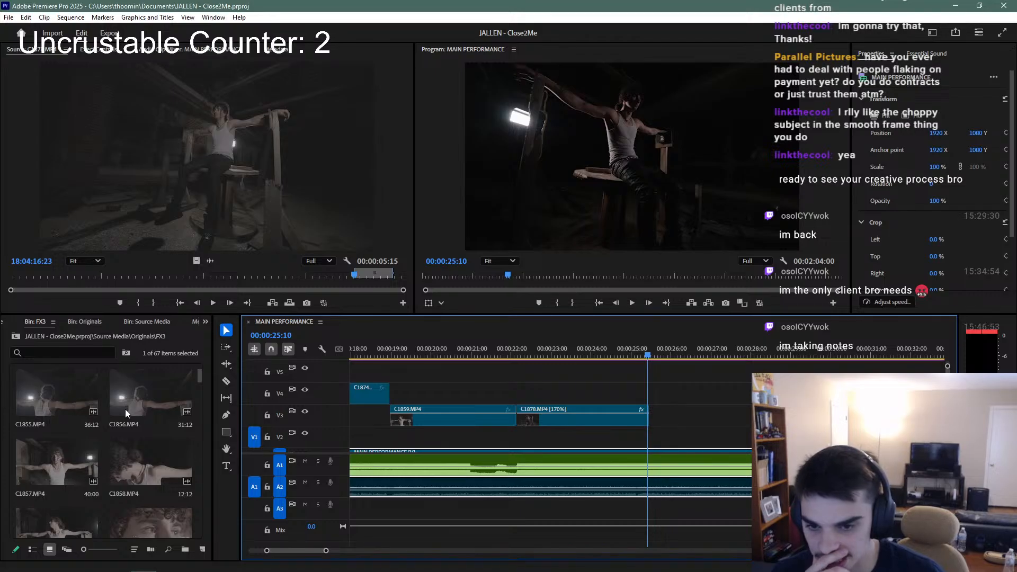
click(128, 453)
drag(109, 275, 66, 289)
key(space)
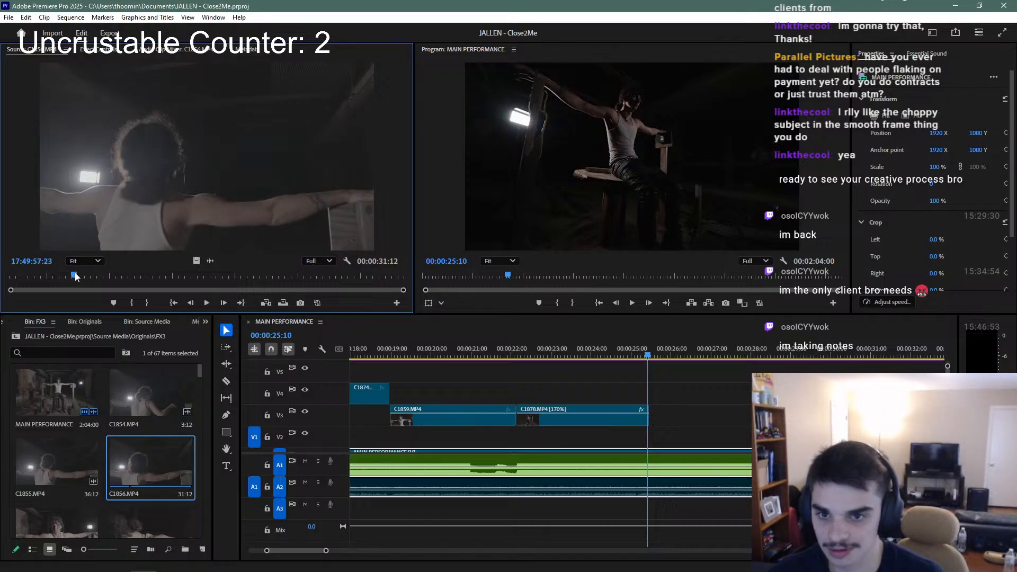
Try a 00:00:20:16 range covering most of C1856.MP4, from its early part to the head turn near the end
key(i)
click(325, 275)
key(space)
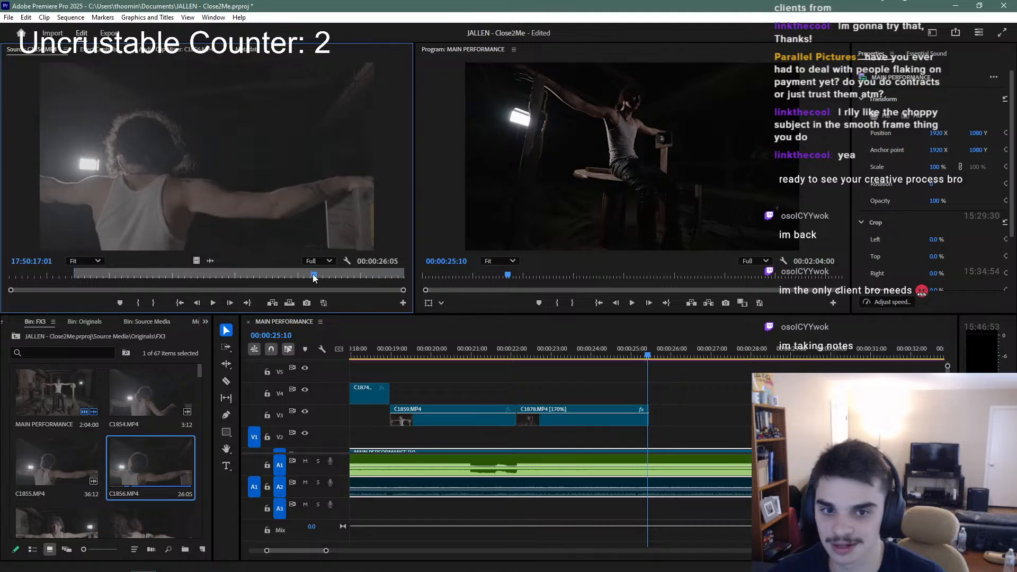
click(292, 276)
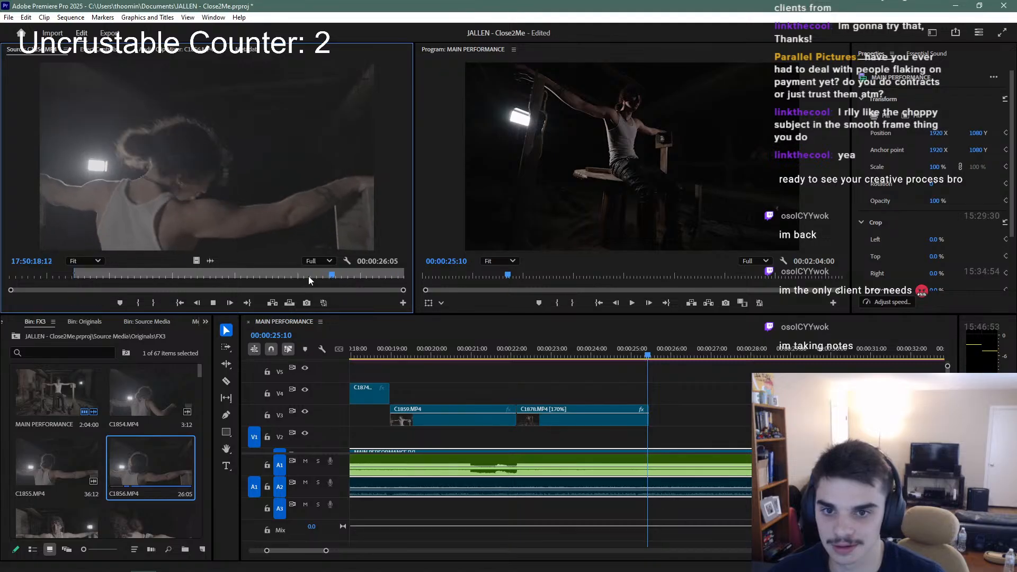
key(o)
Try a shorter 00:00:06:17 range in the second half of C1856.MP4 and play through it
click(218, 282)
key(space)
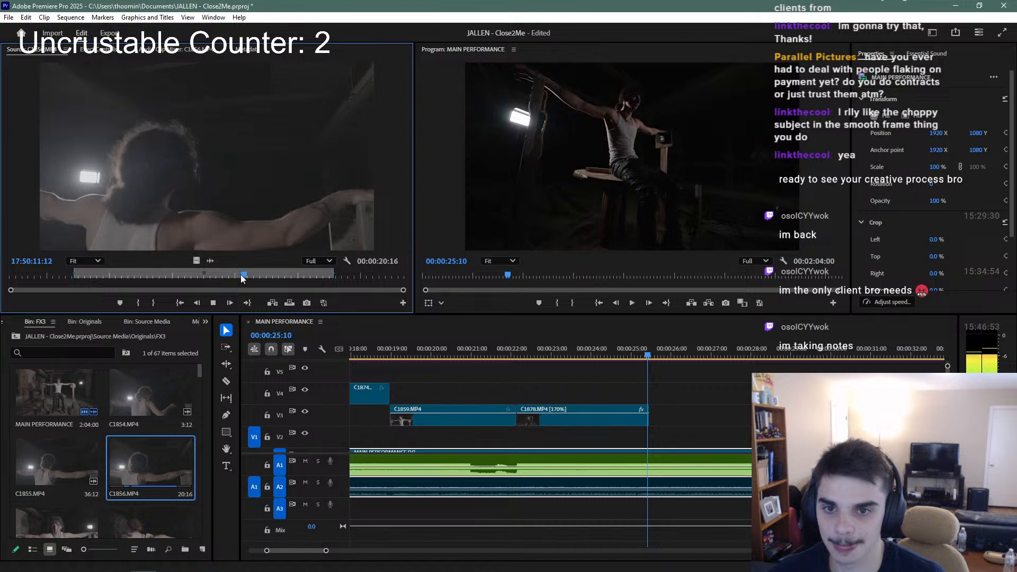
key(i)
click(230, 275)
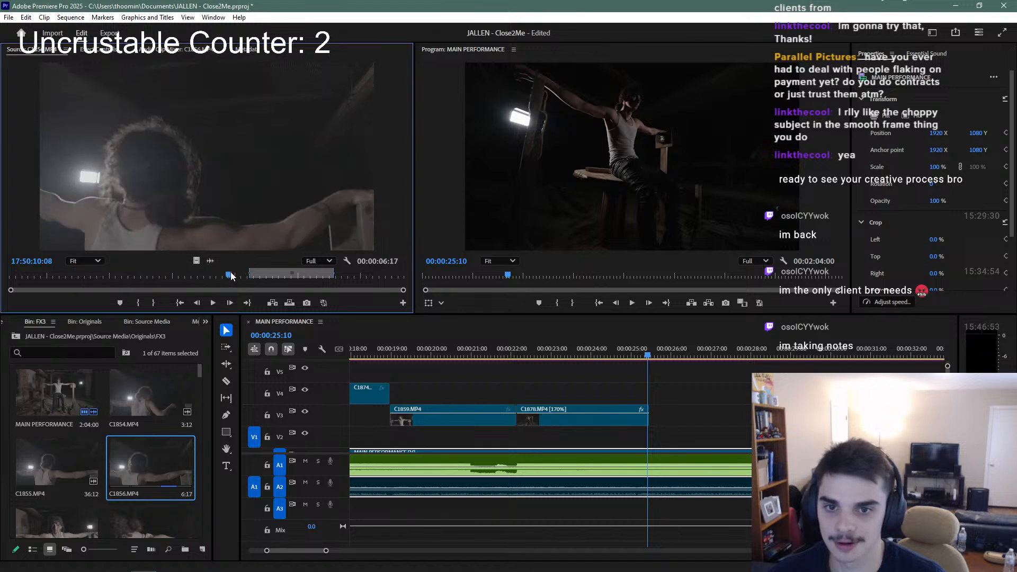
click(280, 277)
key(space)
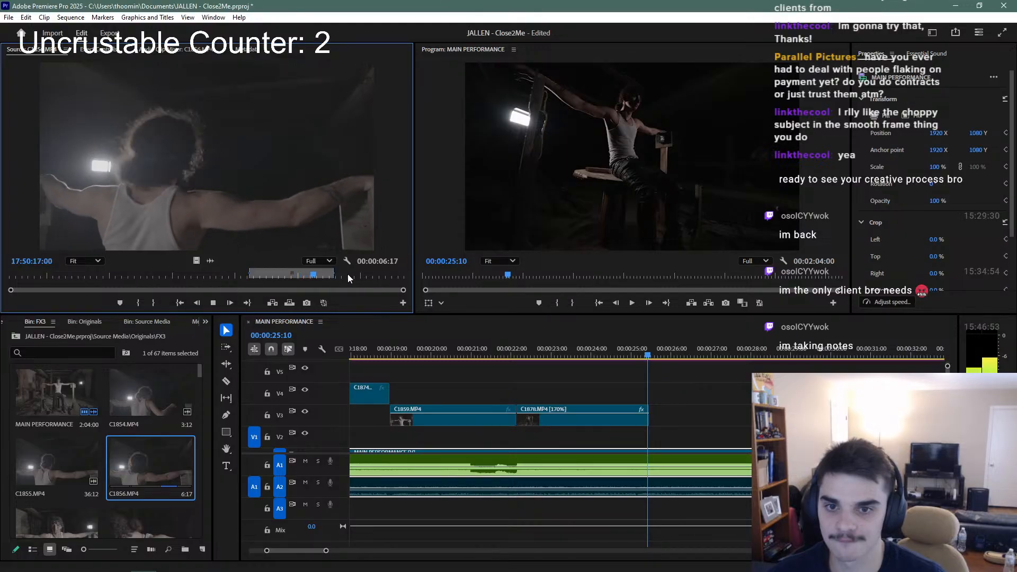
Mark a 00:00:08:19 range in the middle of C1856.MP4
click(145, 276)
key(i)
key(space)
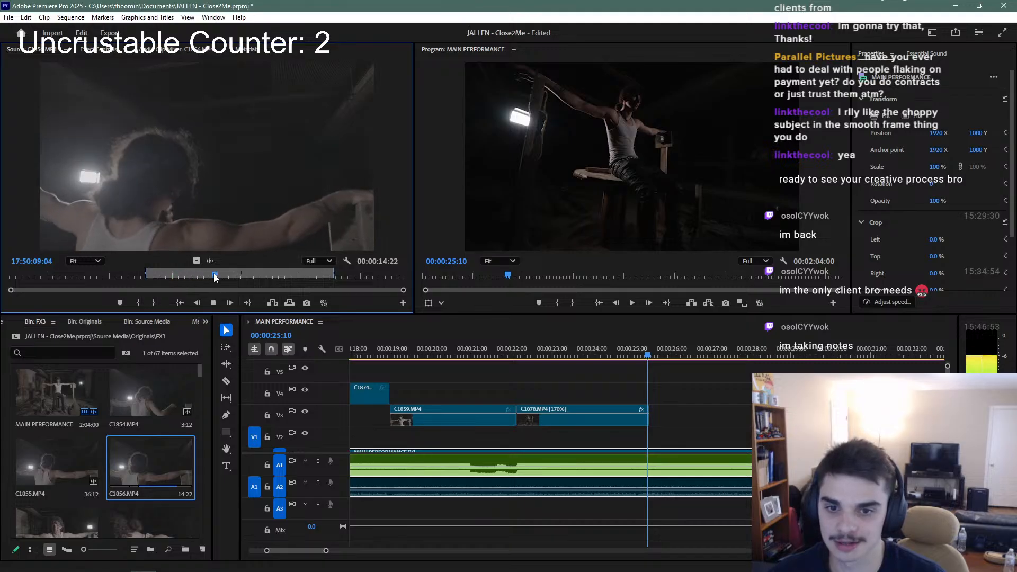
click(249, 276)
mouse_move(248, 274)
mouse_down()
mouse_move(270, 274)
mouse_move(256, 270)
mouse_up()
key(o)
Play C1856.MP4 from just before the marked range and into its opening seconds
click(121, 276)
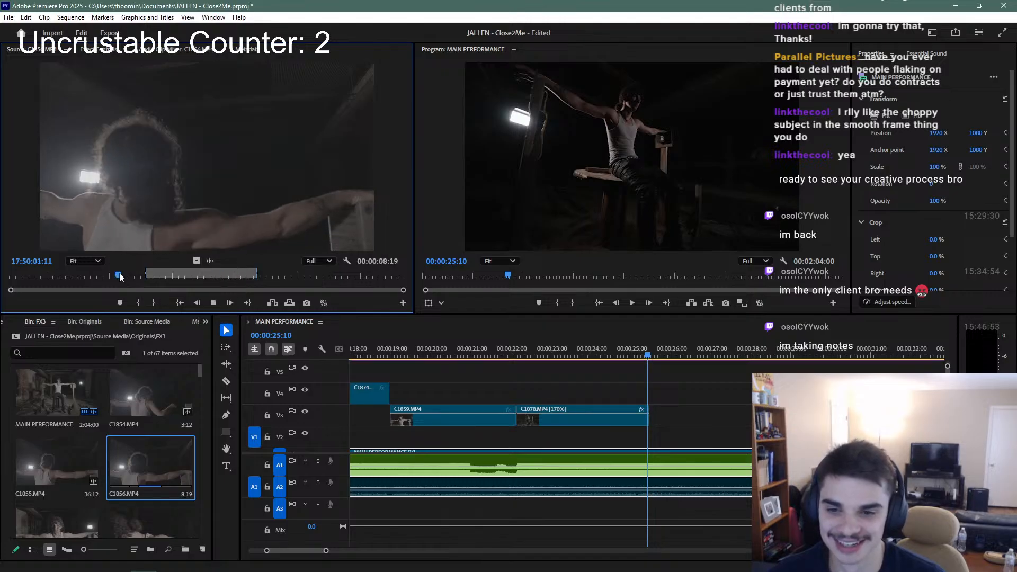
key(space)
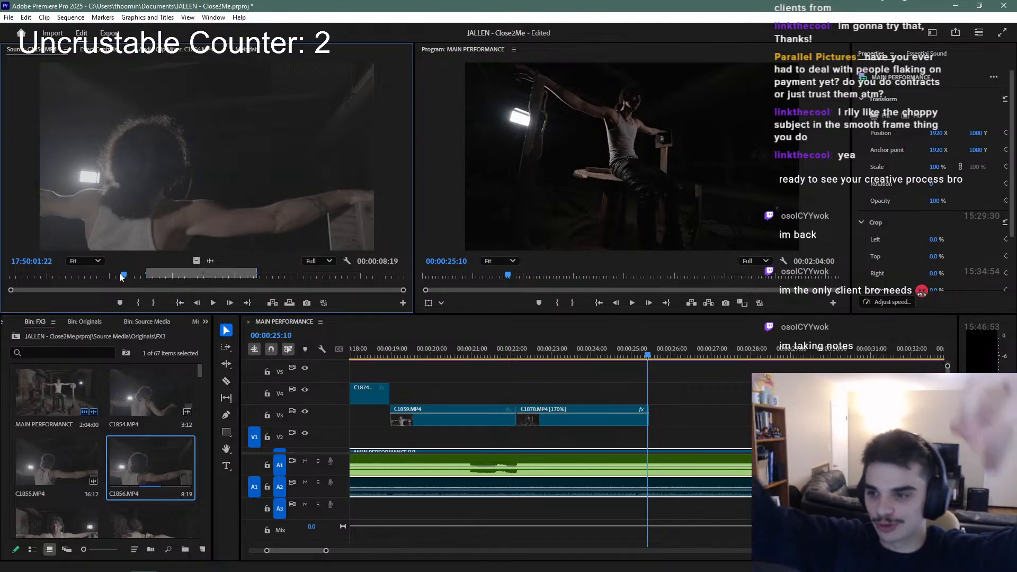
key(space)
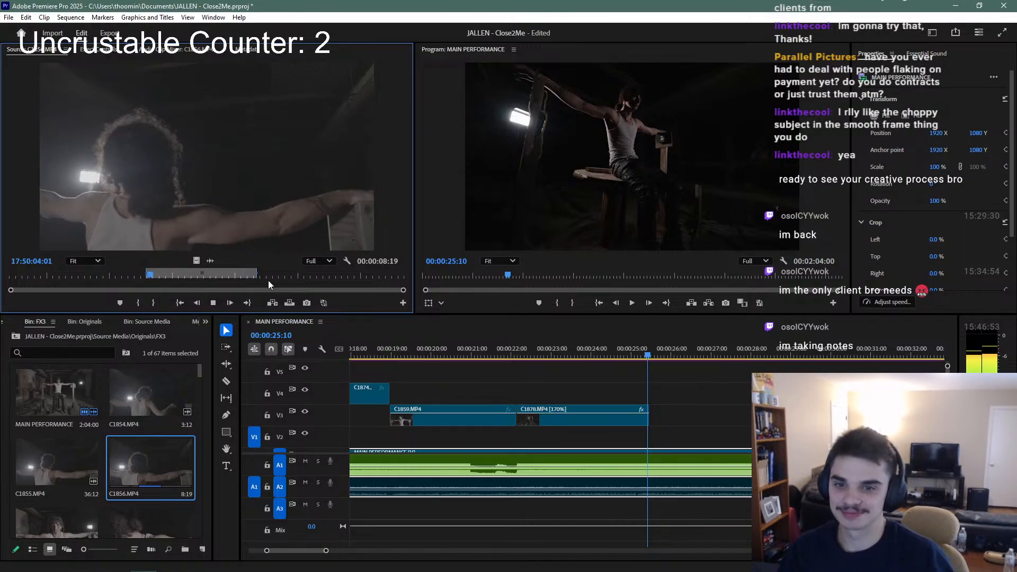
key(space)
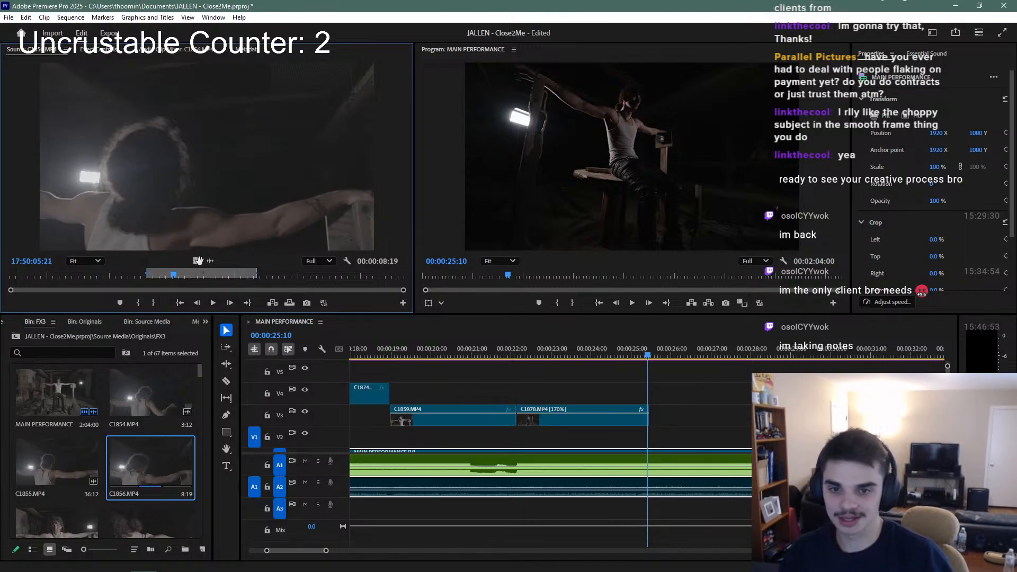
Place the marked C1856.MP4 range on V3 right after C1878.MP4 at 00:00:25:10 and play through its opening seconds
drag(487, 335, 649, 416)
key(space)
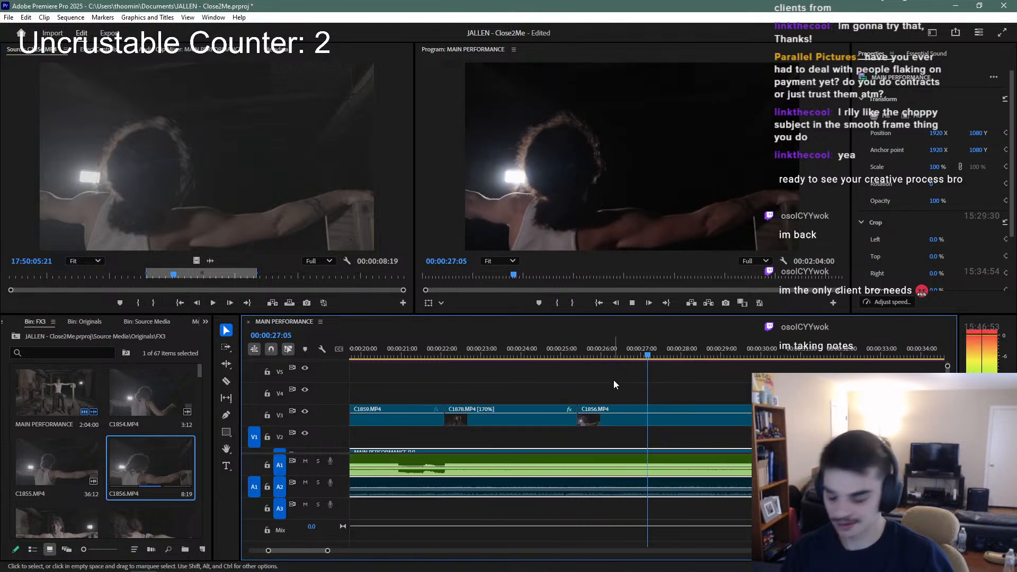
key(space)
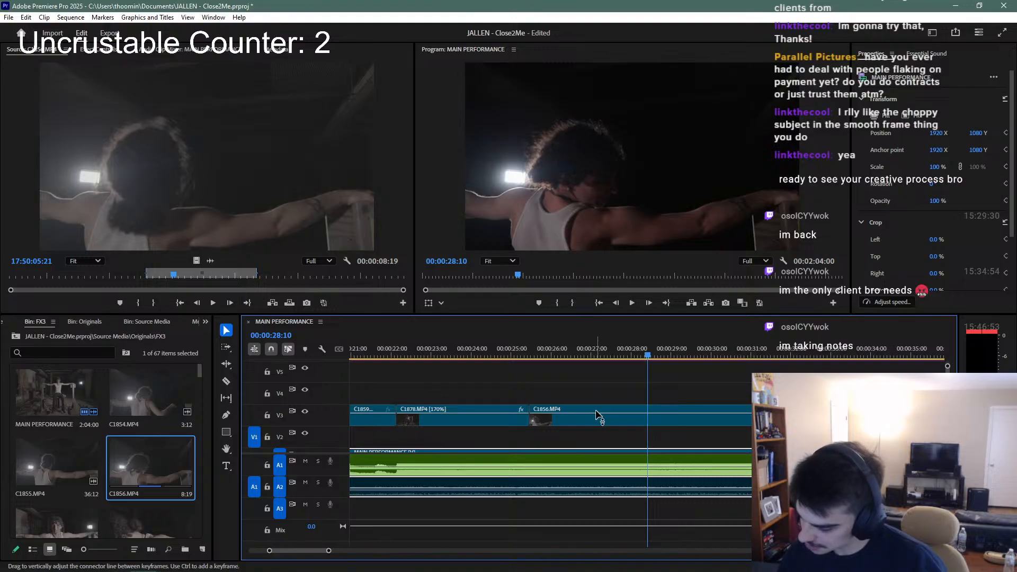
click(513, 356)
key(space)
scroll(565, 399, down, 4)
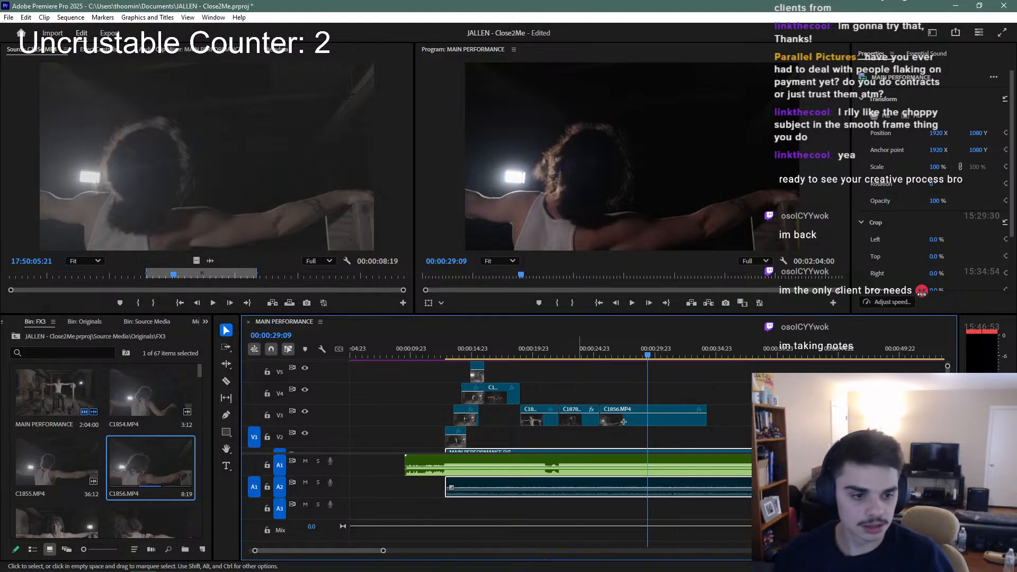
Move C1878.MP4 and C1856.MP4 together about three seconds later on V3, auditioning the uncovered main performance to choose their start point
drag(578, 388, 796, 424)
click(620, 349)
key(space)
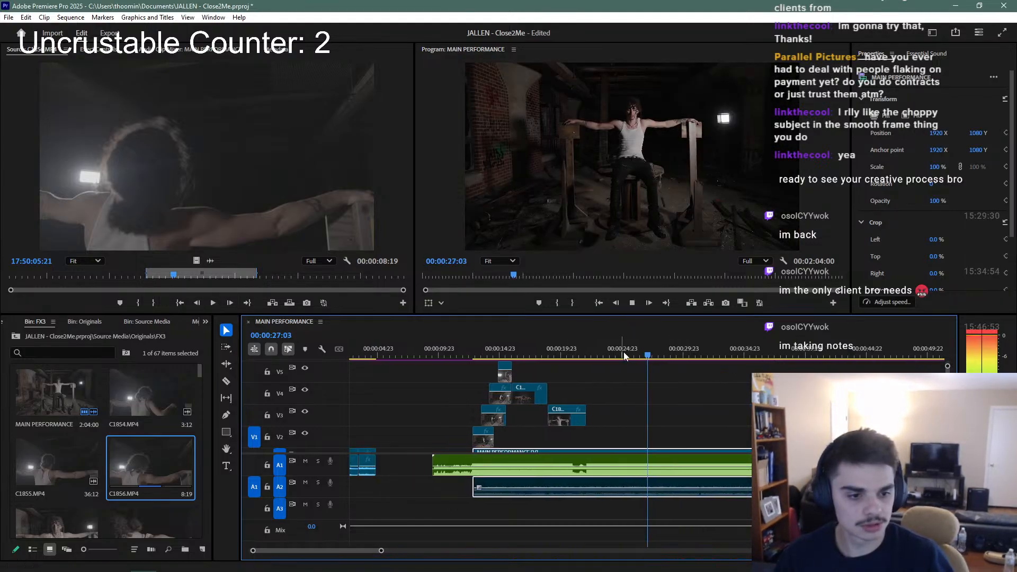
click(619, 352)
key(space)
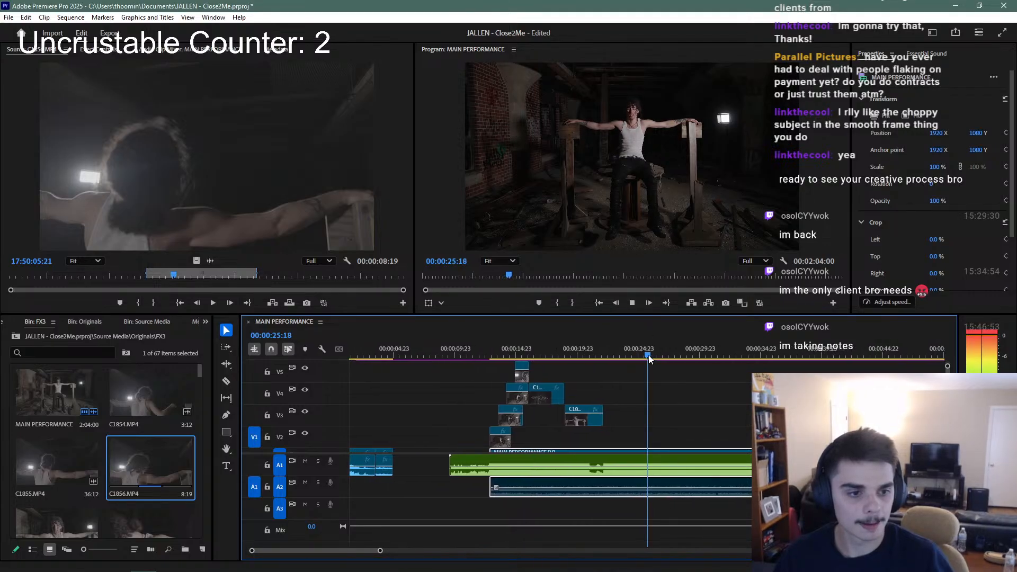
click(638, 358)
key(space)
key(space)
drag(777, 391, 827, 423)
drag(827, 423, 719, 421)
key(space)
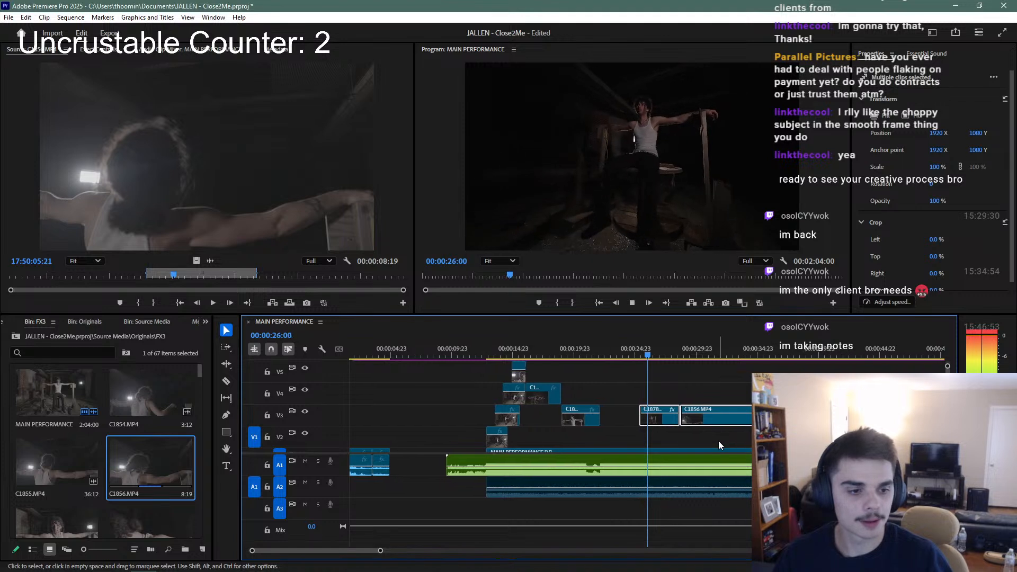
Play through C1856.MP4 on V3 several times, judging the head movement against the song
click(719, 441)
scroll(689, 431, up, 3)
scroll(689, 433, up, 2)
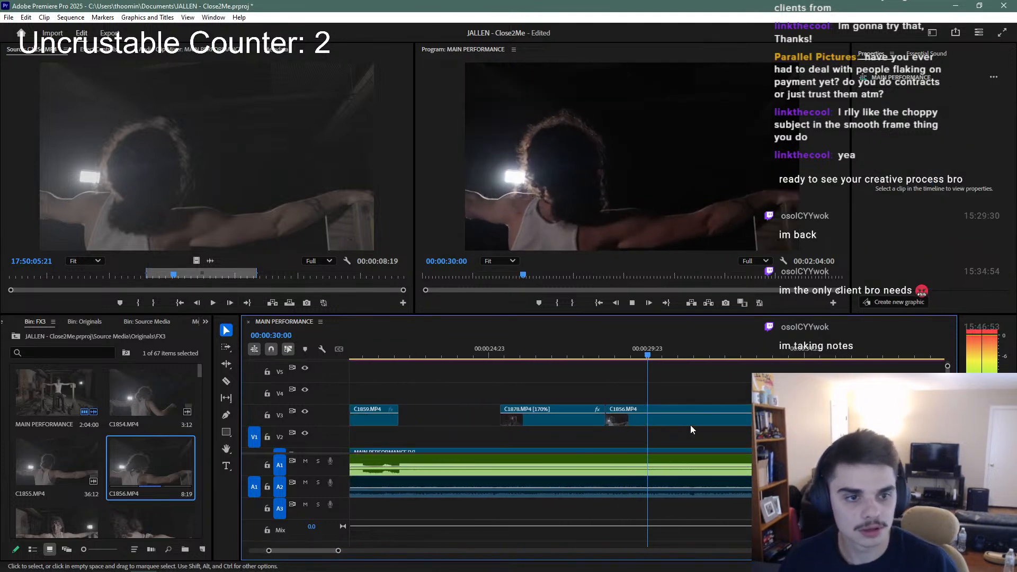
click(750, 415)
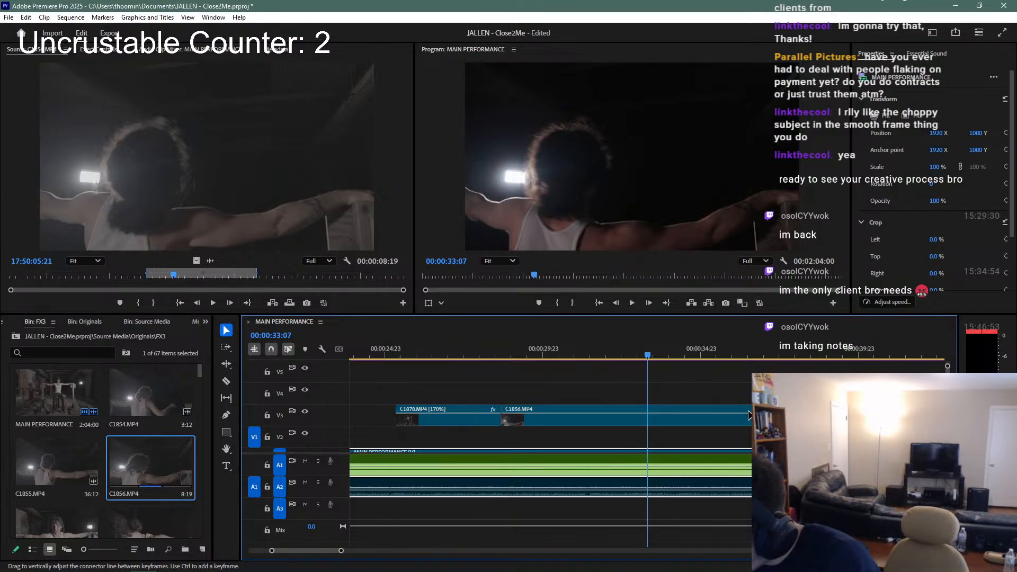
key(space)
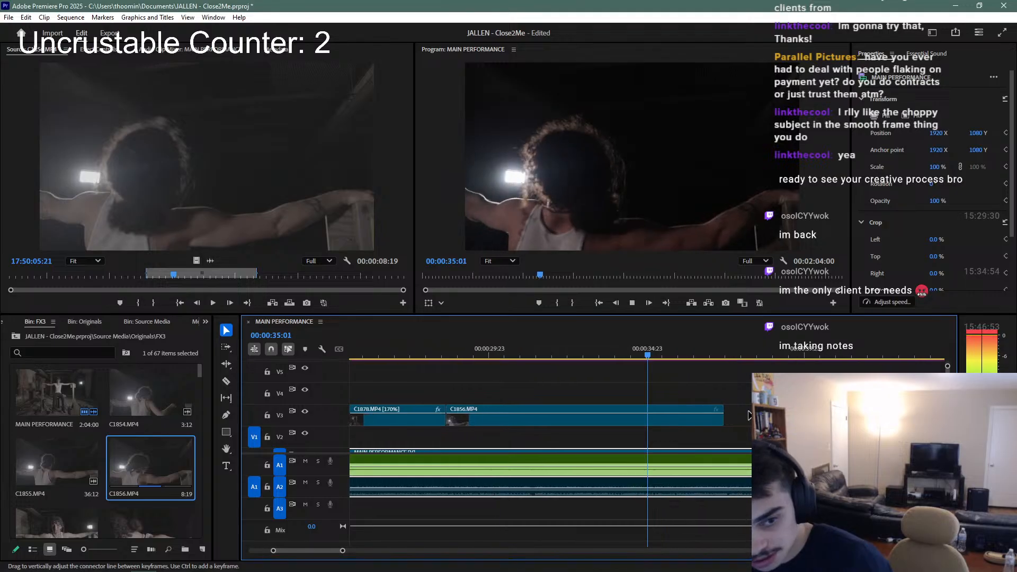
key(j)
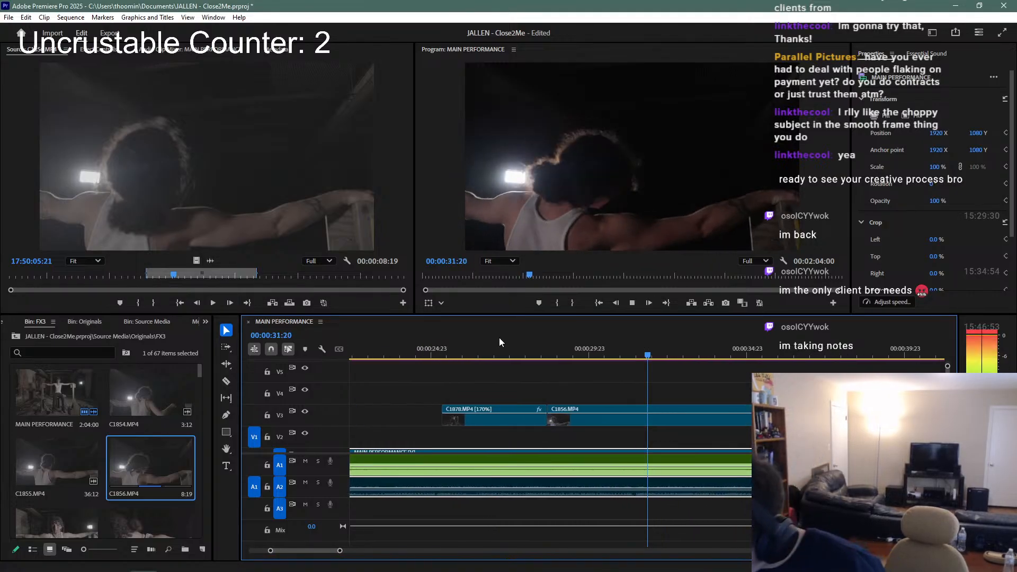
key(space)
key(space)
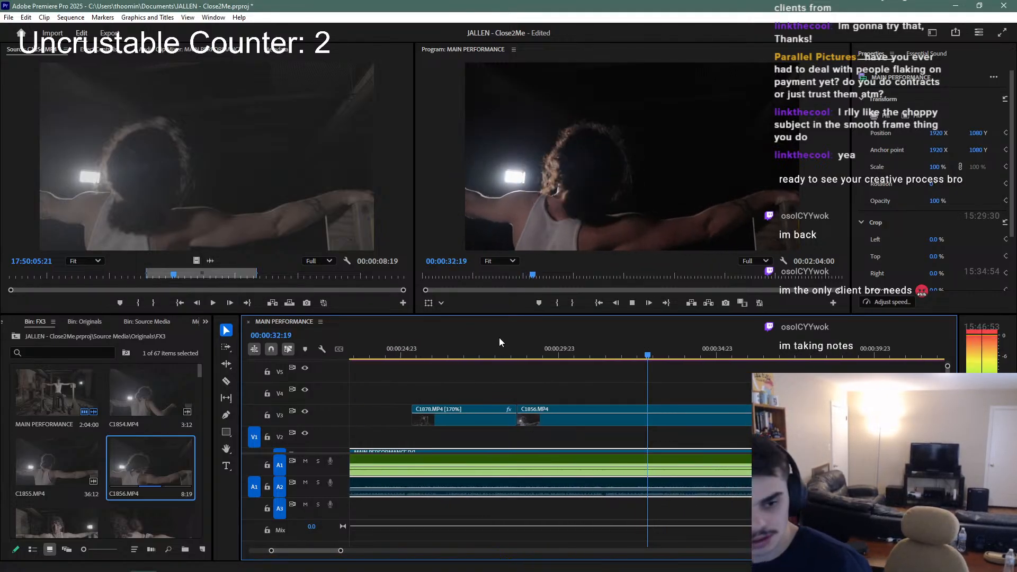
key(space)
key(space)
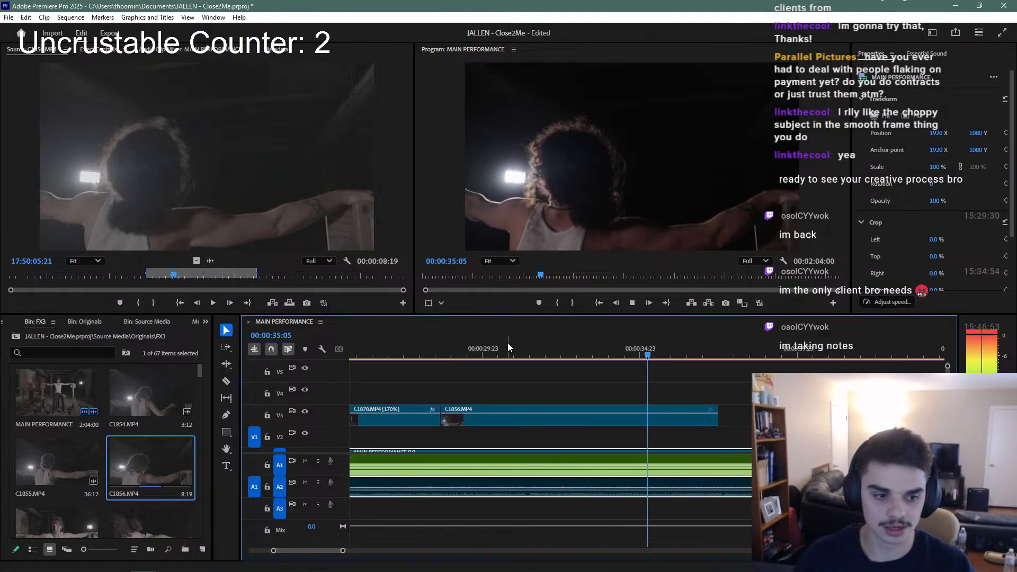
Replay the opening of C1856.MP4 on V3 and trim its end to 00:00:31:14, for a duration of 00:00:02:23
click(449, 346)
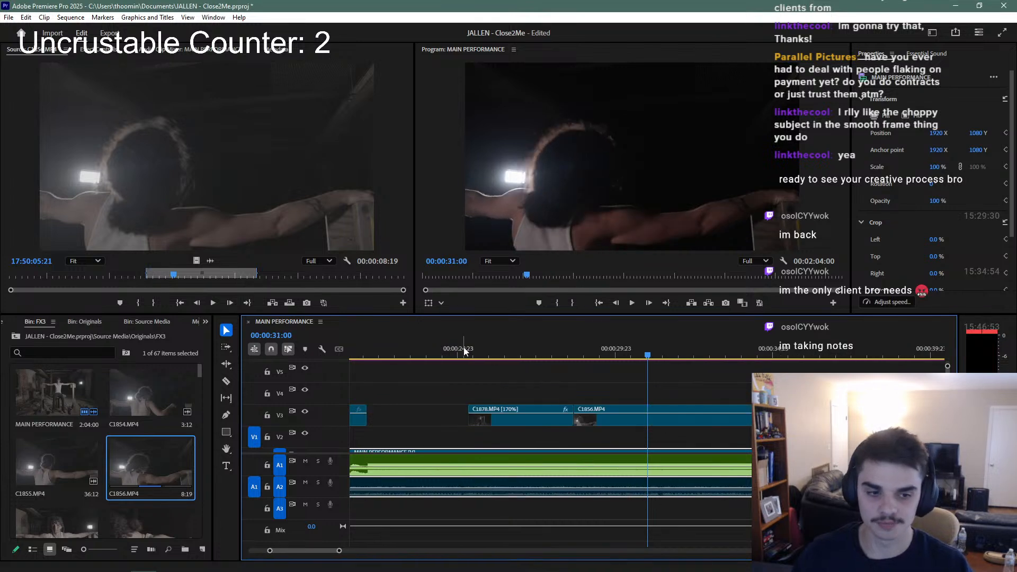
click(611, 360)
key(space)
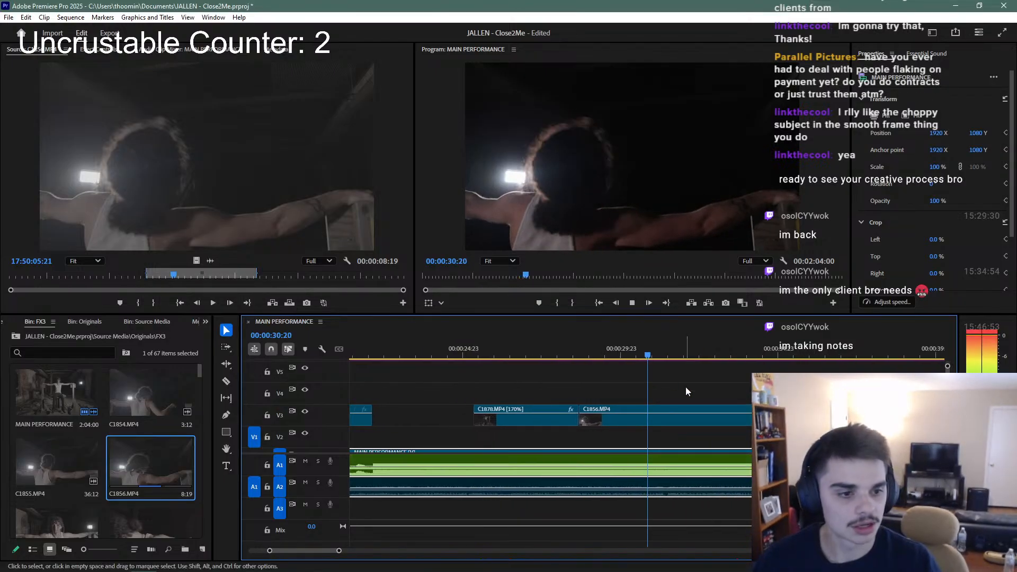
key(space)
drag(829, 412, 642, 413)
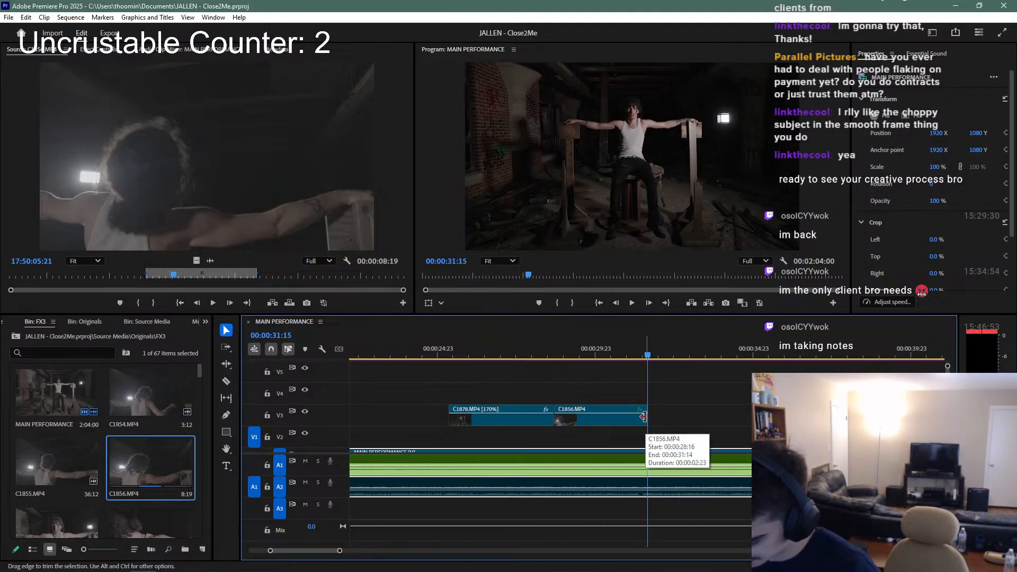
Open the eye close-up C1860.MP4 from the FX3 bin and mark a 00:00:05:10 range near its end
scroll(140, 459, down, 3)
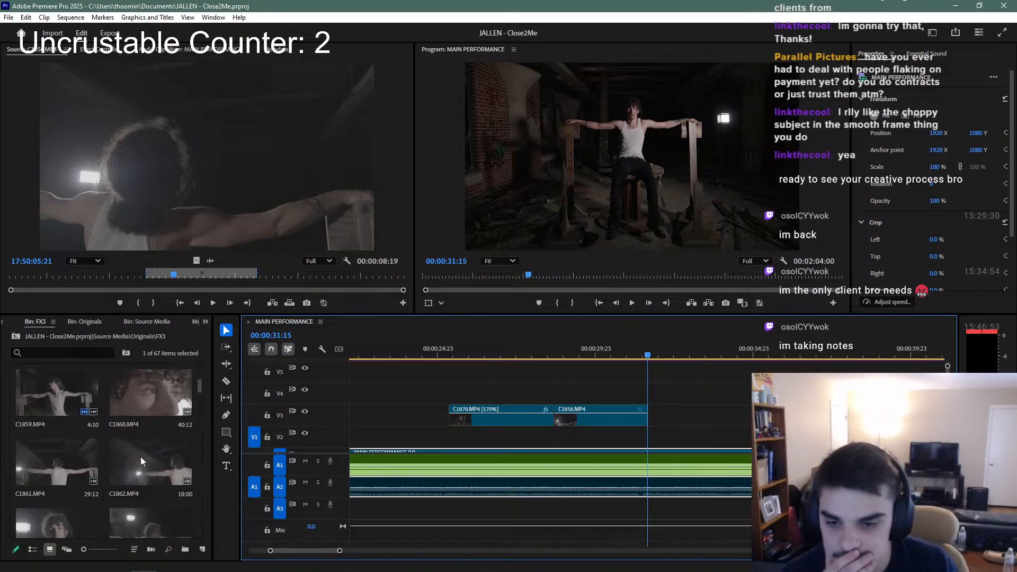
double_click(157, 389)
click(214, 277)
mouse_move(217, 281)
mouse_down()
mouse_move(360, 290)
mouse_move(326, 288)
mouse_up()
key(i)
key(space)
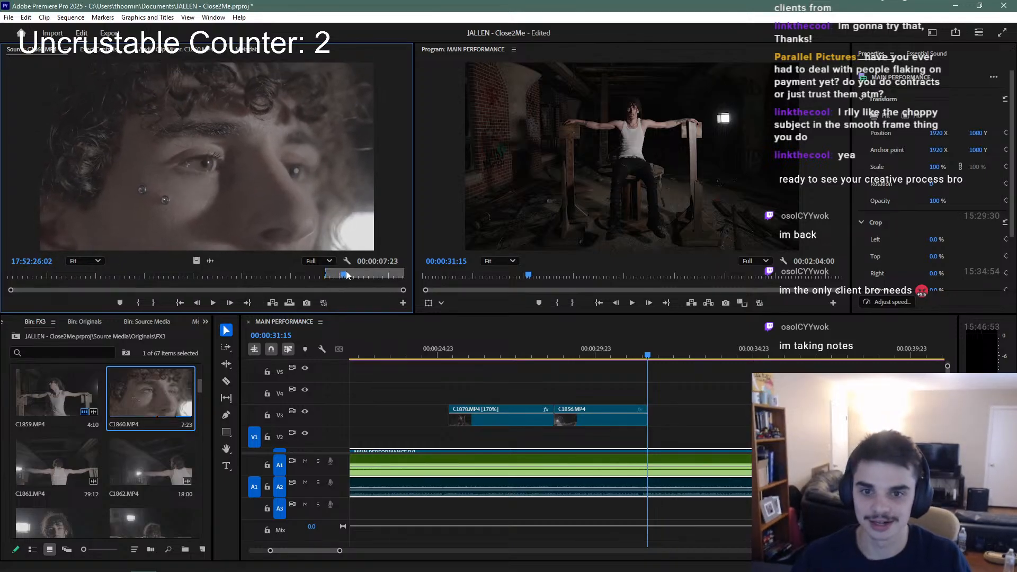
key(space)
key(o)
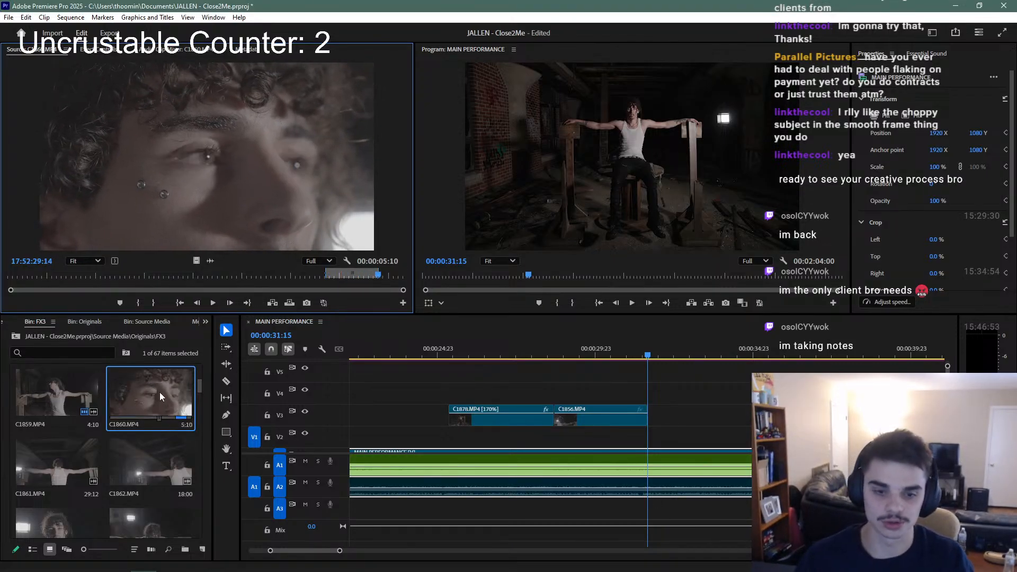
Place the marked C1860.MP4 video on V3 directly after C1856.MP4 and trim its end to 00:00:34:19
drag(160, 397, 139, 390)
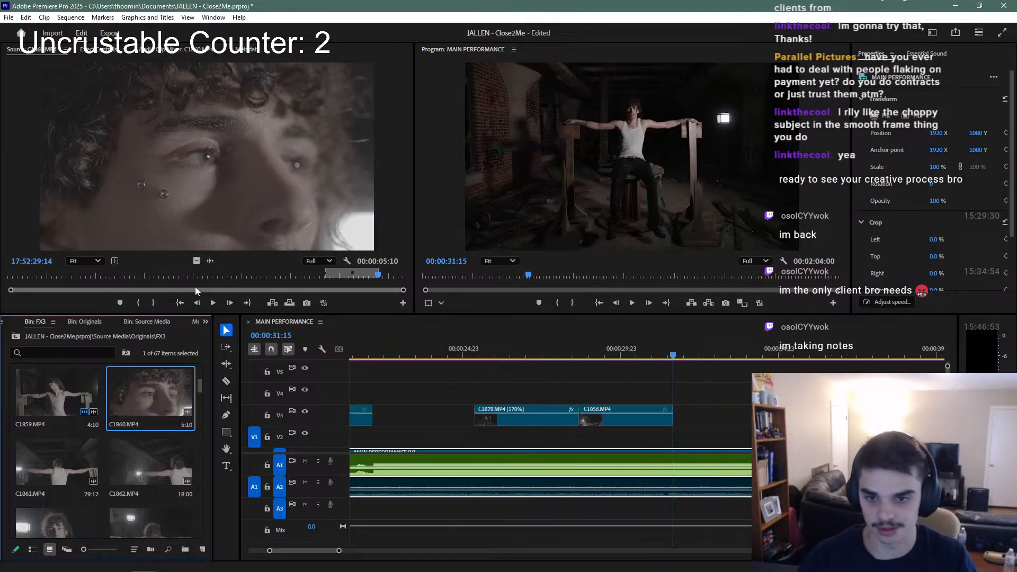
drag(197, 261, 679, 423)
key(space)
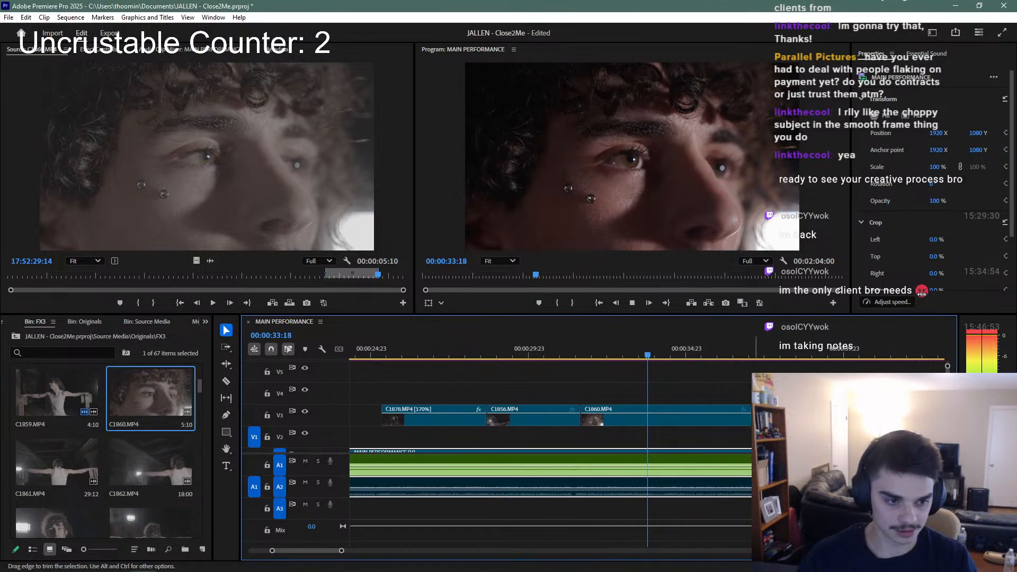
drag(717, 421, 645, 421)
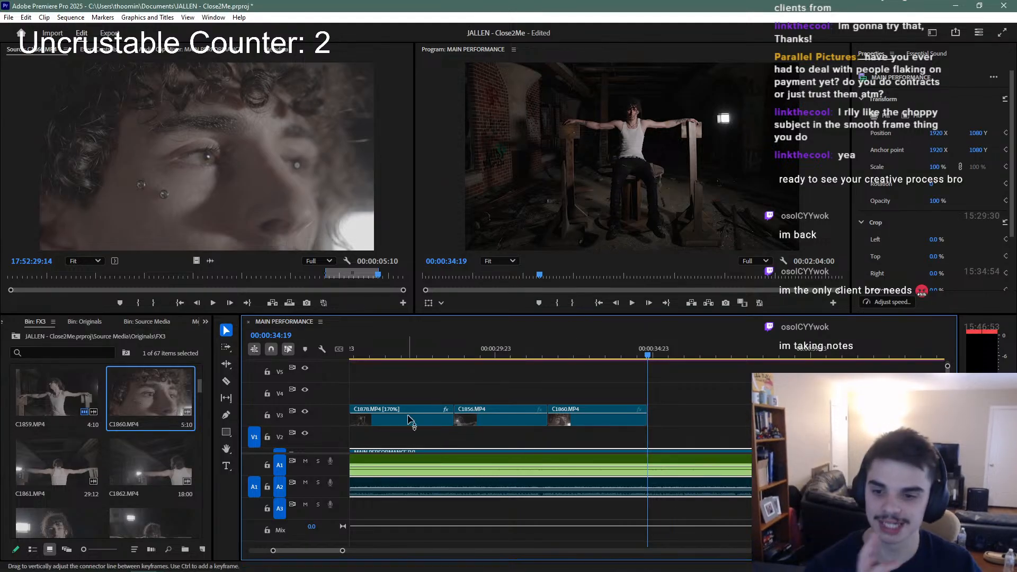
Browse the FX3 bin for the next shot, open C1897.MP4 and preview its middle and later parts
scroll(115, 487, down, 5)
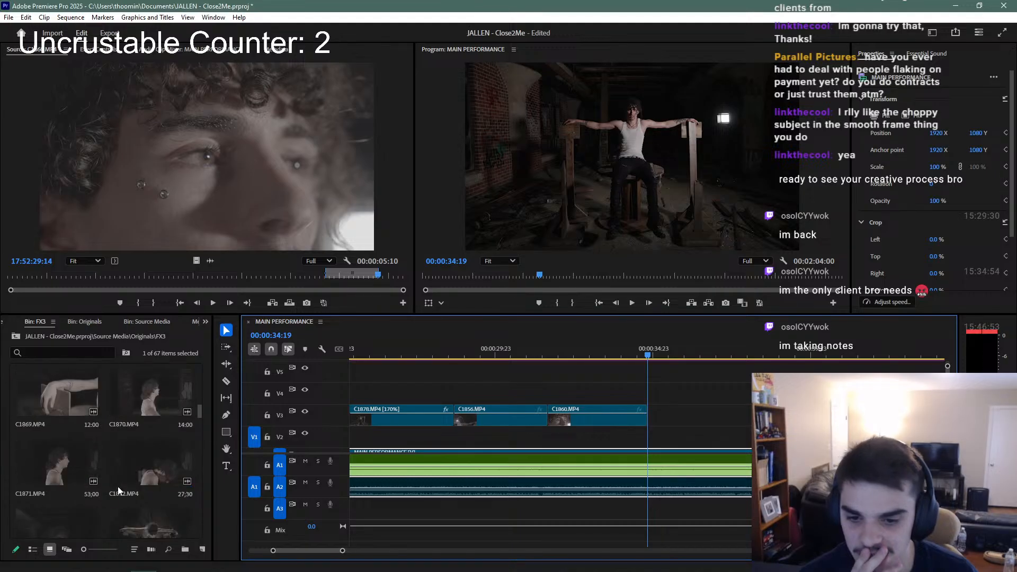
scroll(117, 487, down, 7)
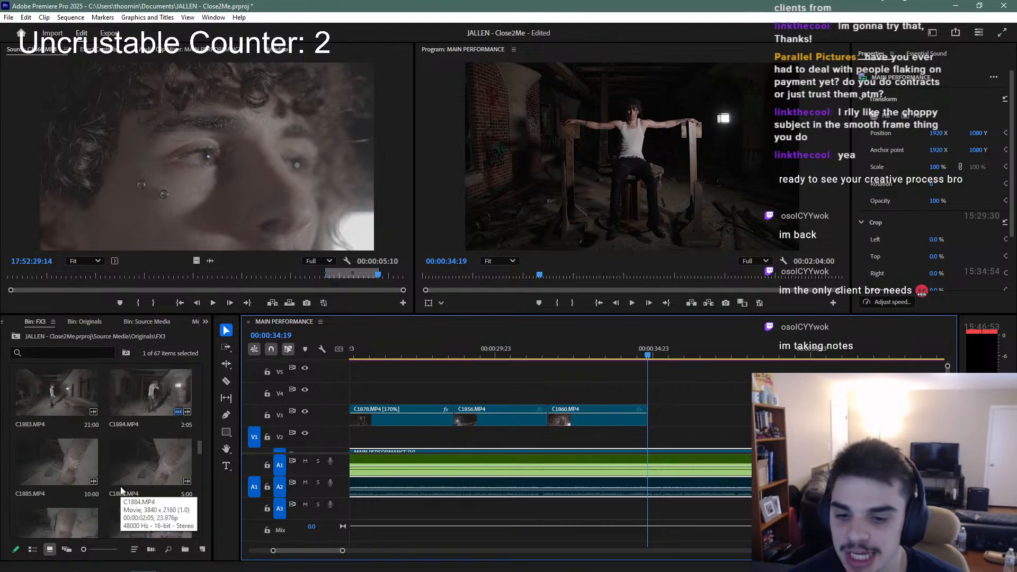
scroll(121, 488, down, 7)
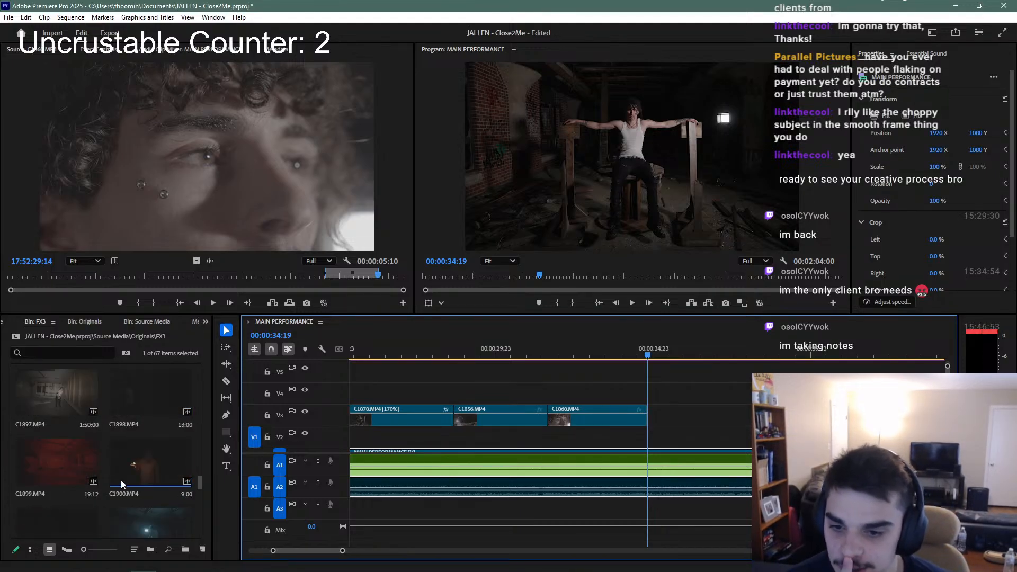
scroll(121, 479, up, 1)
double_click(63, 458)
key(space)
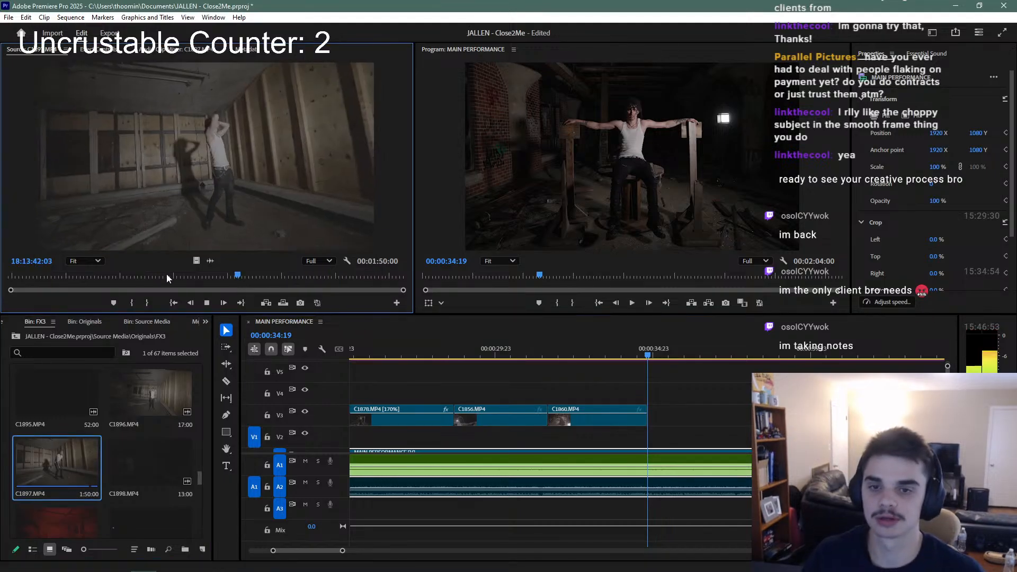
click(288, 275)
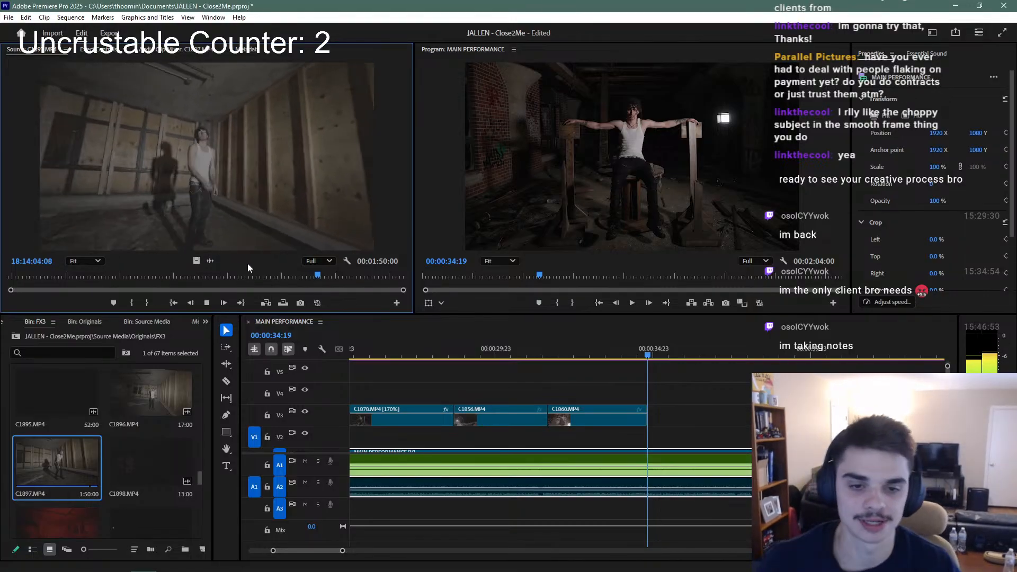
key(space)
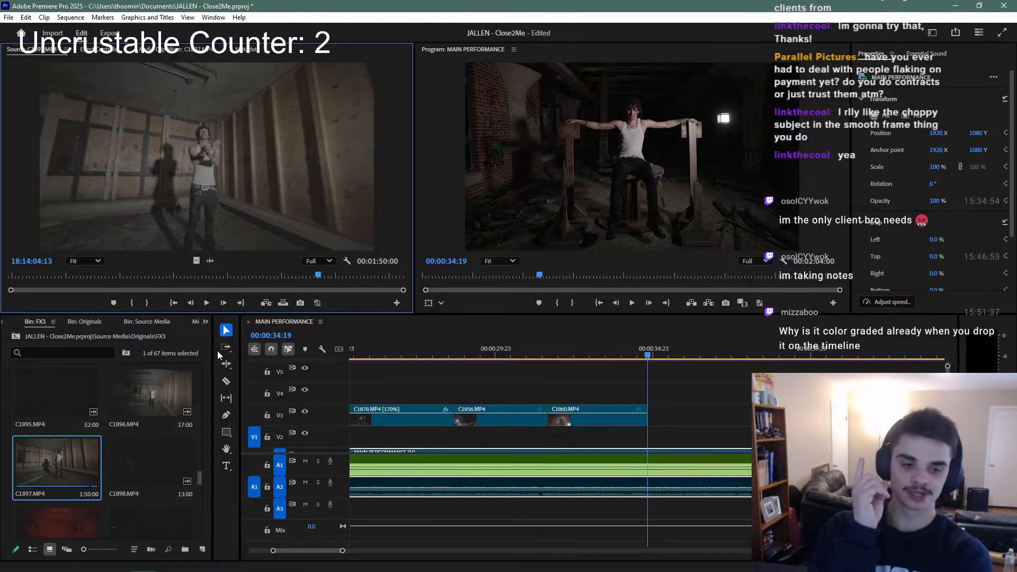
Disable the Adjustment Layer on V6 to compare the ungraded picture, and examine the input LUT in its Lumetri Color effect
scroll(551, 408, up, 2)
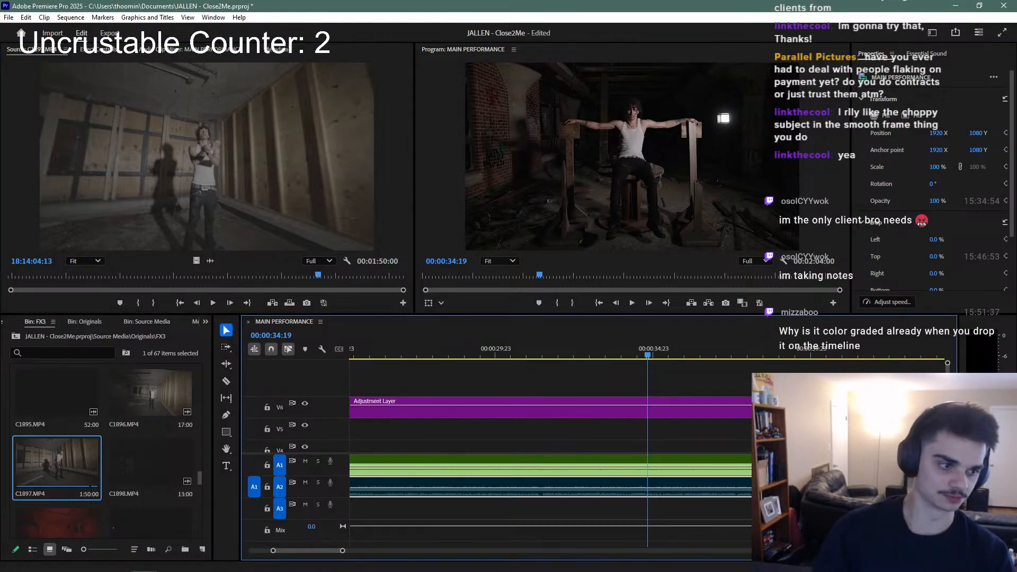
scroll(551, 408, down, 1)
click(717, 386)
key(shift+e)
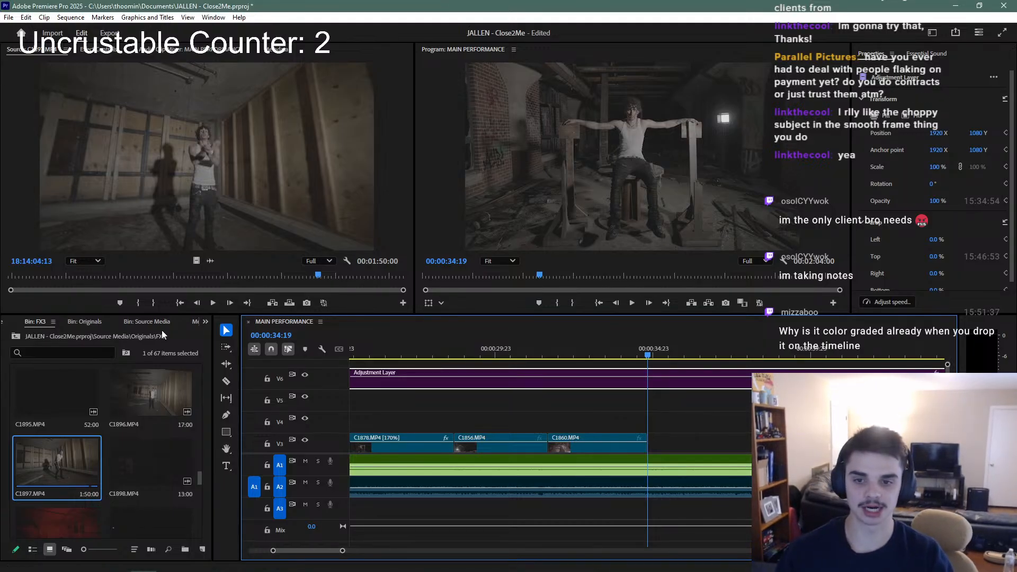
click(100, 50)
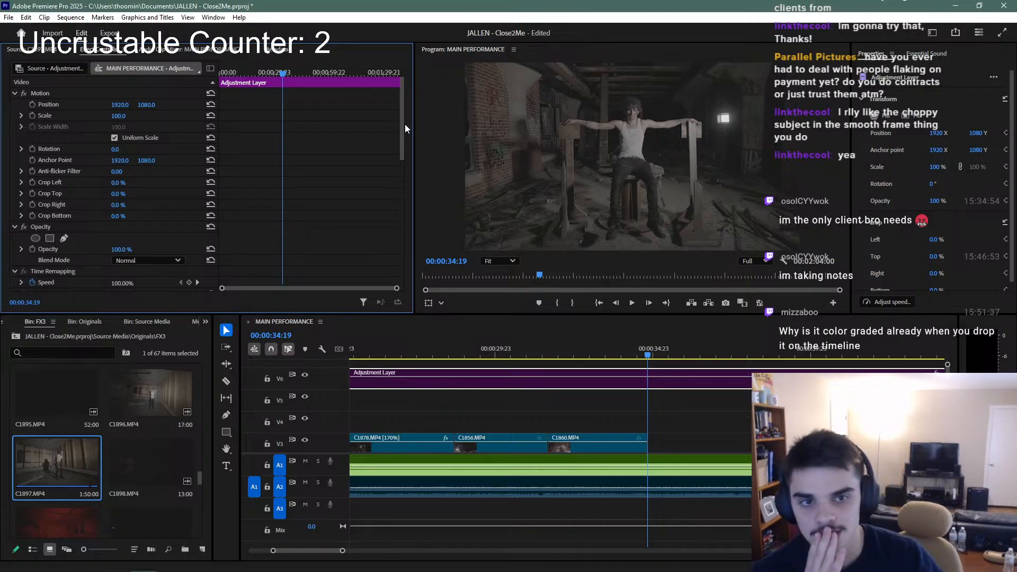
drag(402, 136, 400, 188)
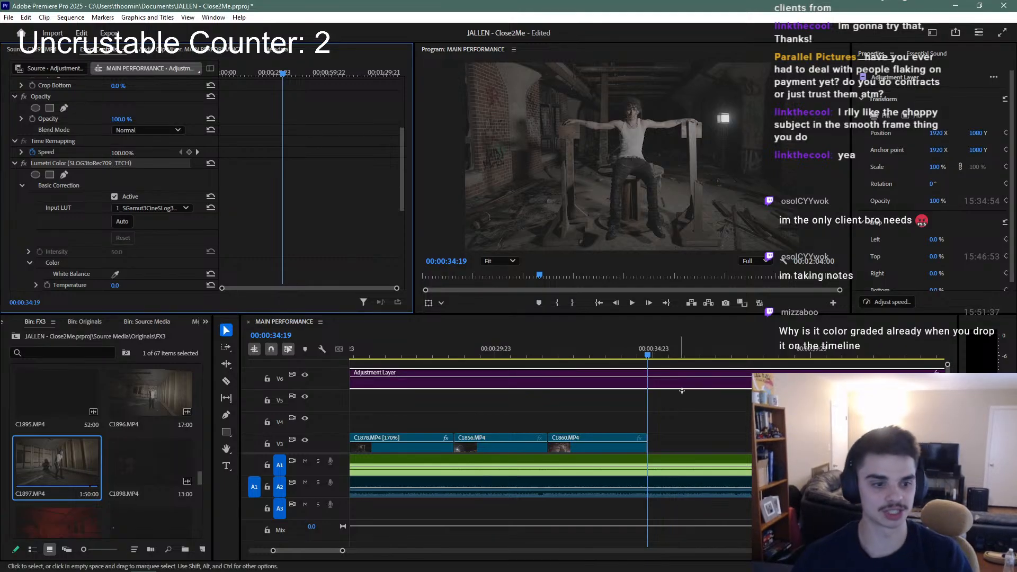
Re-enable the Adjustment Layer on V6, check the graded frame in full screen and save the project
click(647, 391)
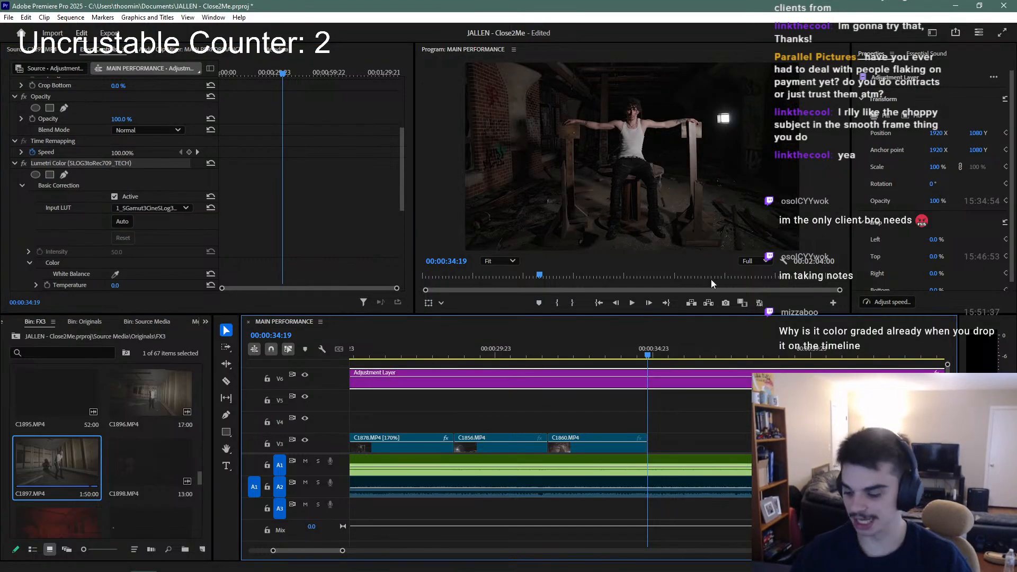
key(ctrl+grave)
key(ctrl+grave)
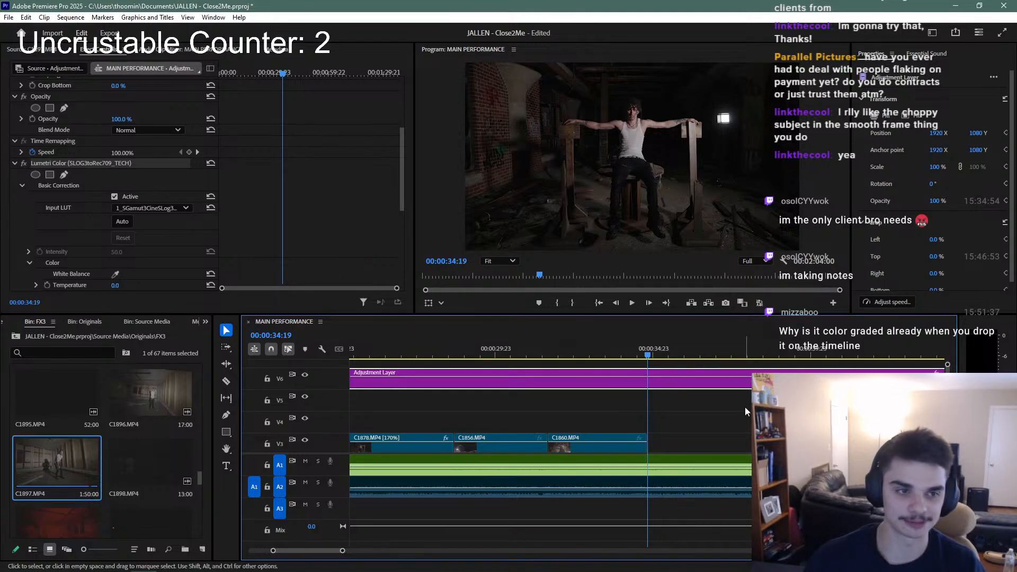
key(ctrl+s)
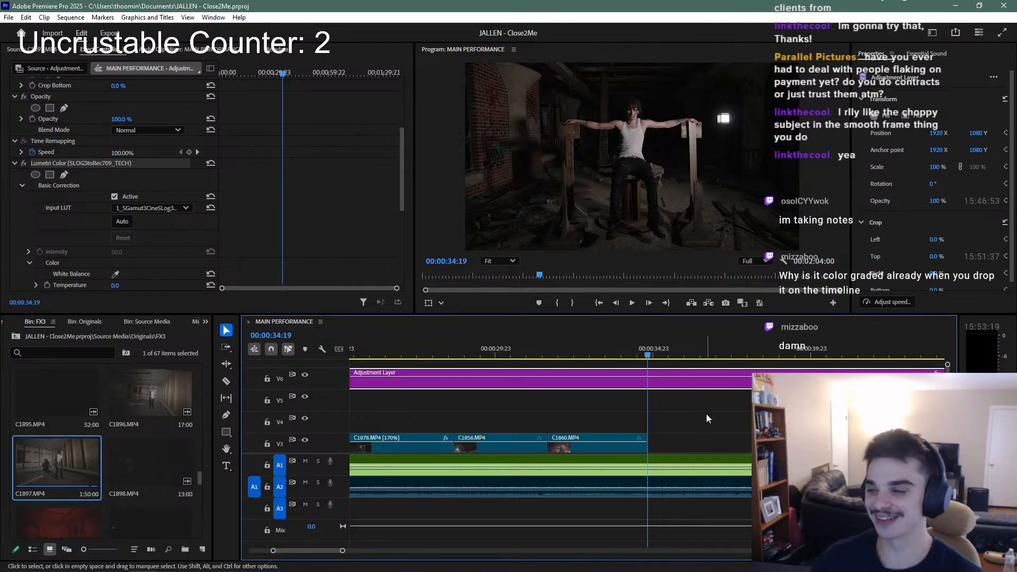
Switch the Adjustment Layer on V6 off and back on to compare the ungraded and graded frame, and deselect it
key(shift+e)
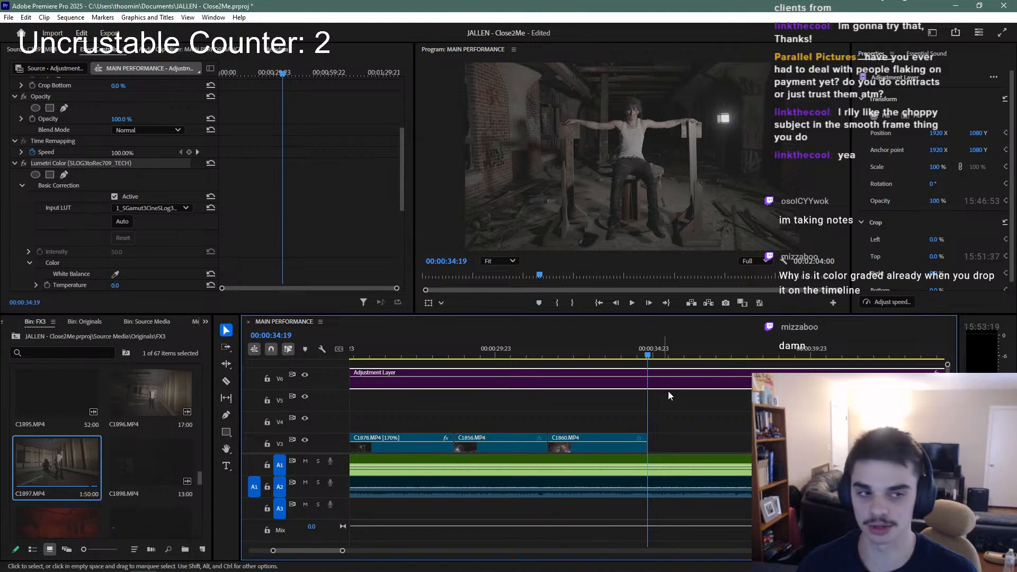
key(shift+e)
key(backslash)
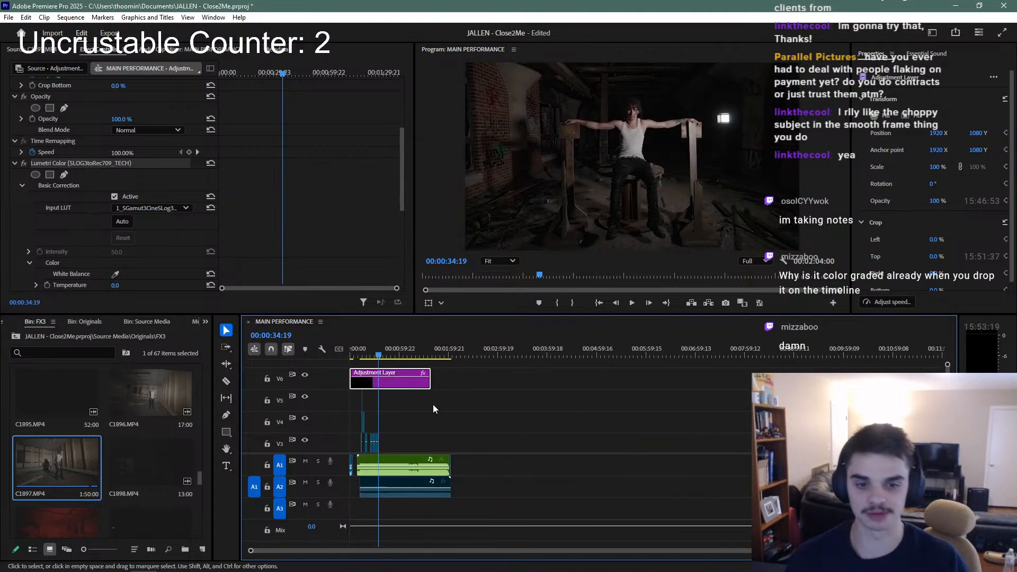
scroll(373, 404, up, 12)
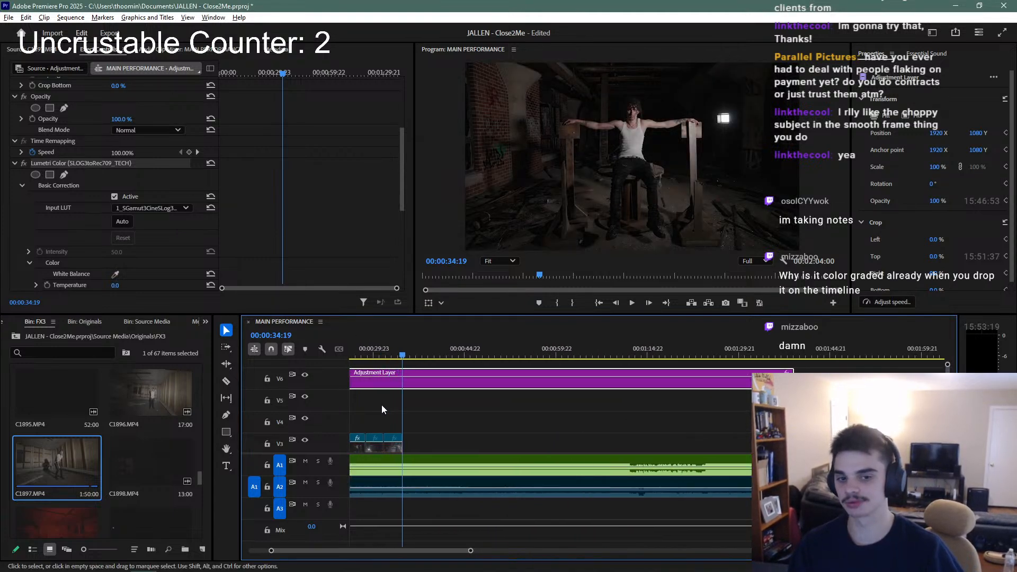
click(518, 397)
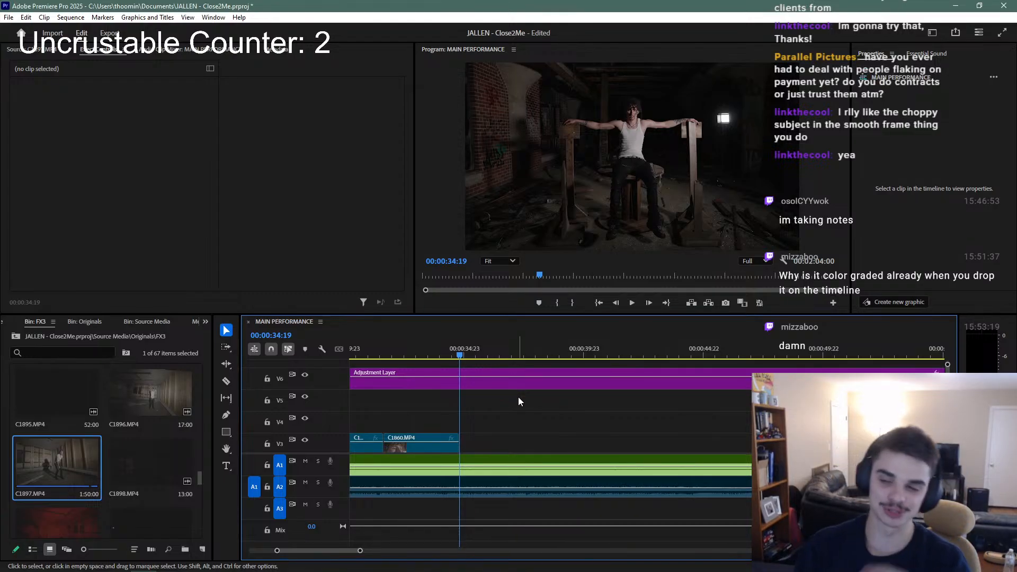
scroll(494, 402, down, 5)
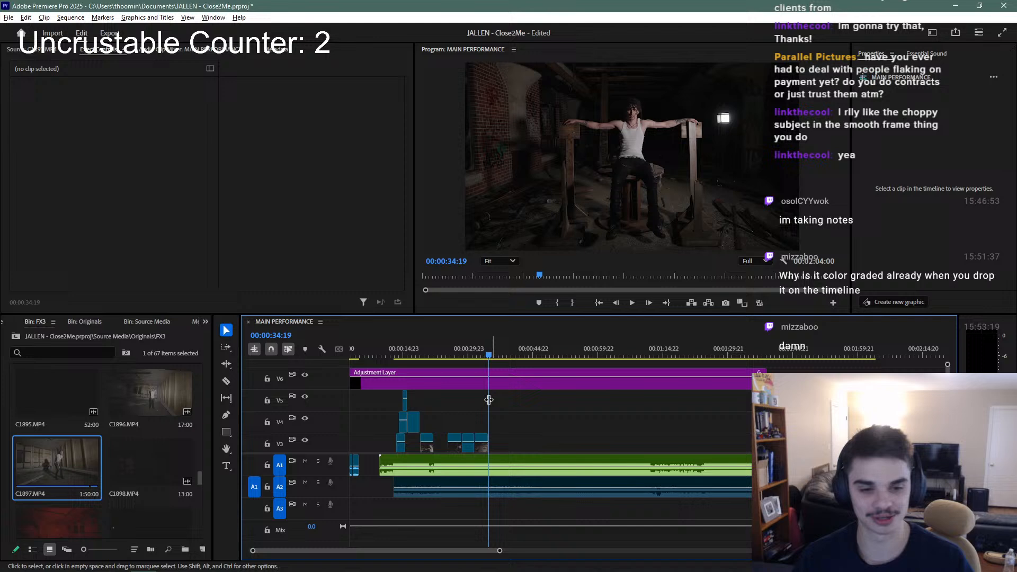
Move the playhead to 00:00:29:14, save the project and open Notepad
click(466, 356)
key(ctrl+s)
key(super)
text(notepad)
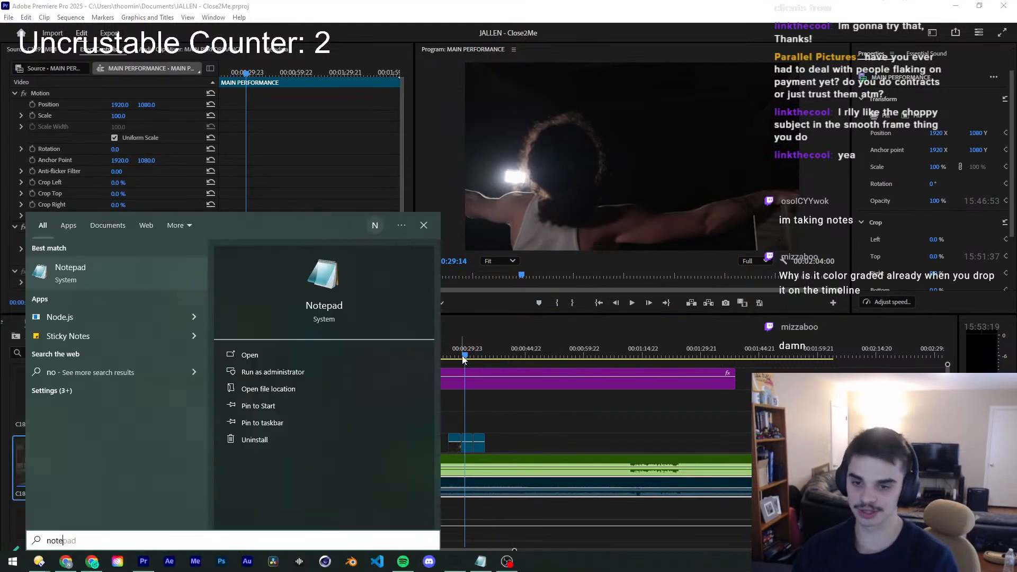
key(Return)
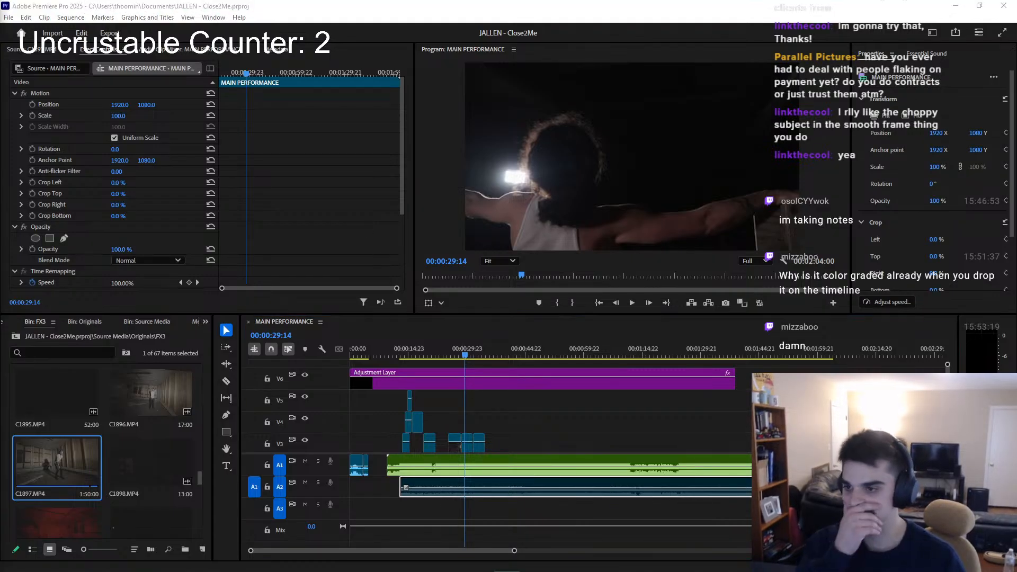
Play back the C1878, C1856 and C1860 shots on V3 and return the playhead to 00:00:30:19
click(455, 352)
key(space)
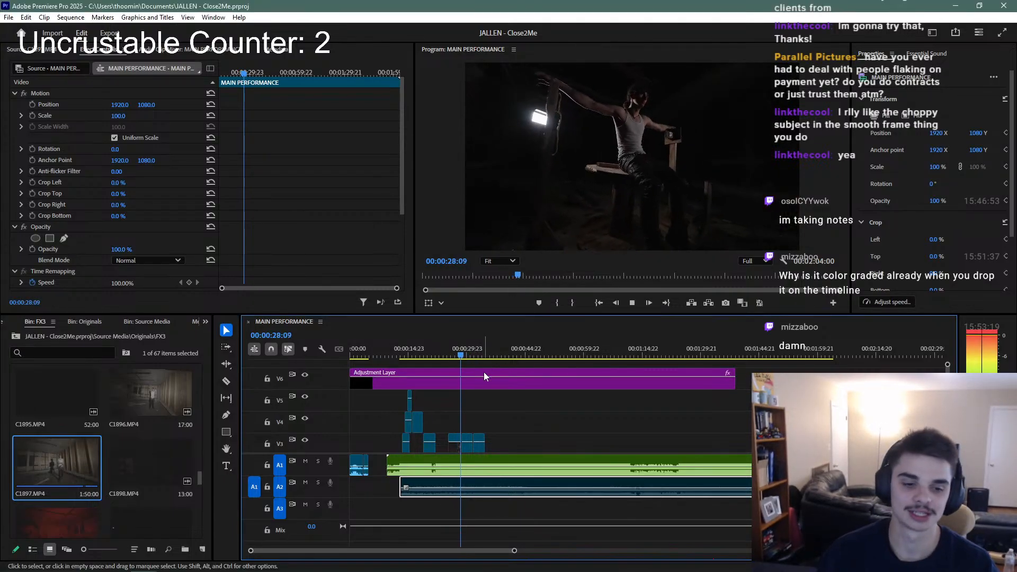
key(space)
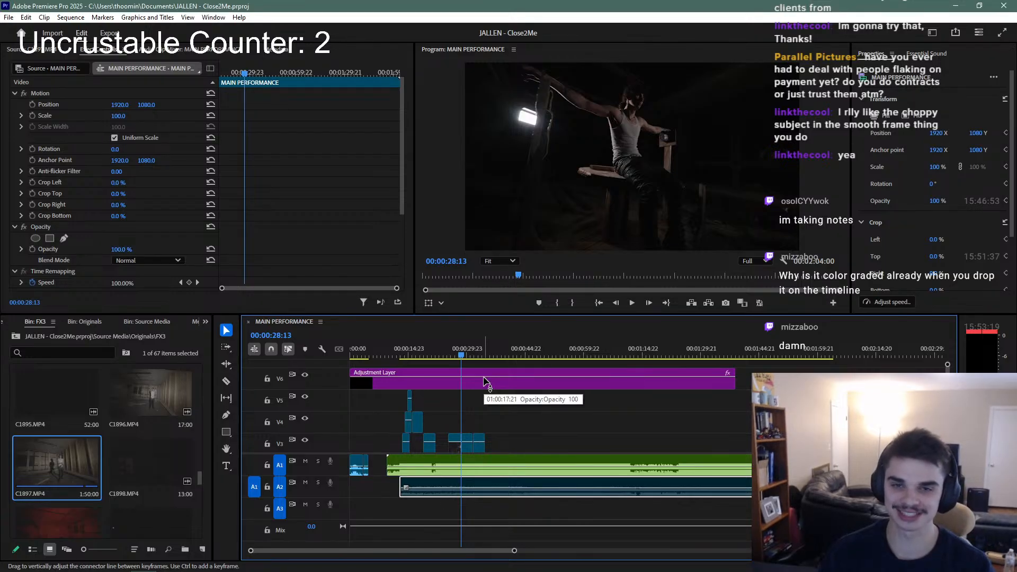
key(space)
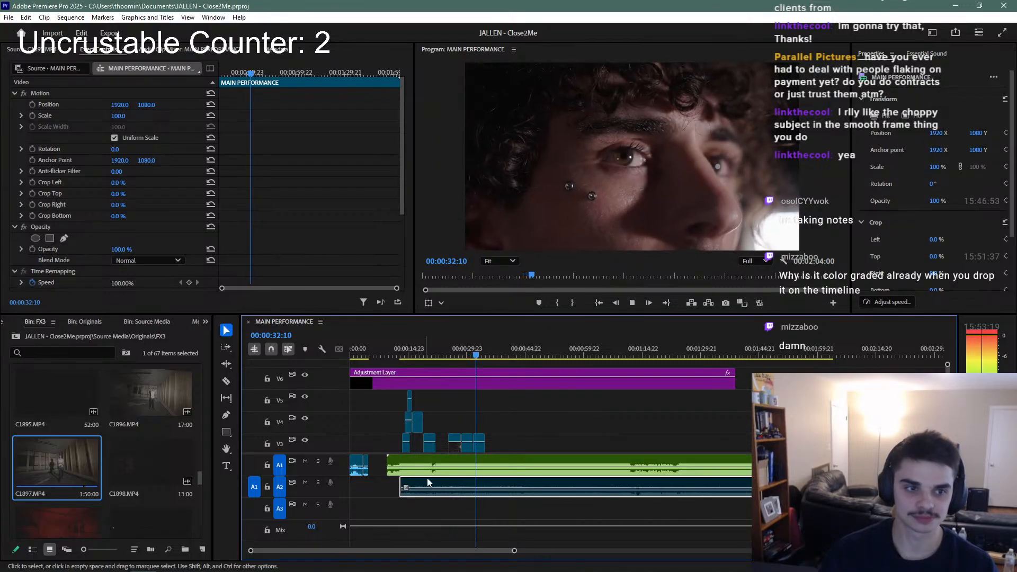
key(space)
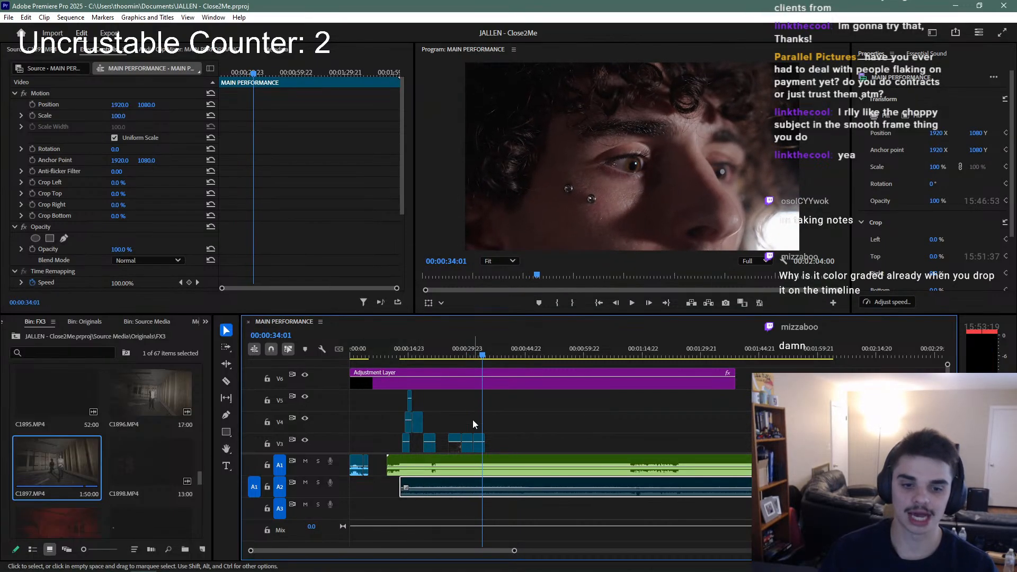
click(469, 354)
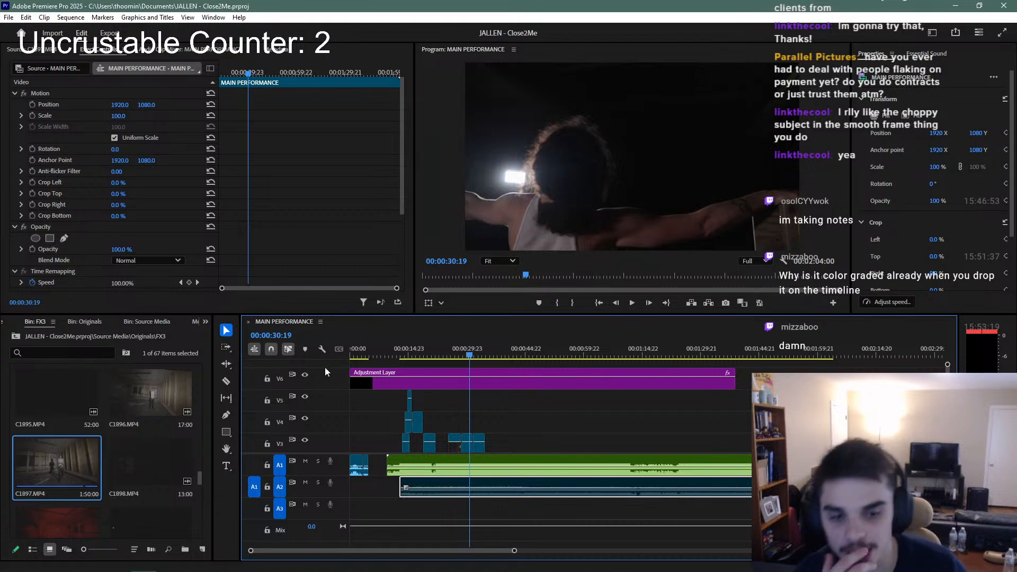
Look through the early clips in the FX3 bin and preview C1856.MP4 and C1855.MP4 for a usable shot
scroll(148, 419, up, 10)
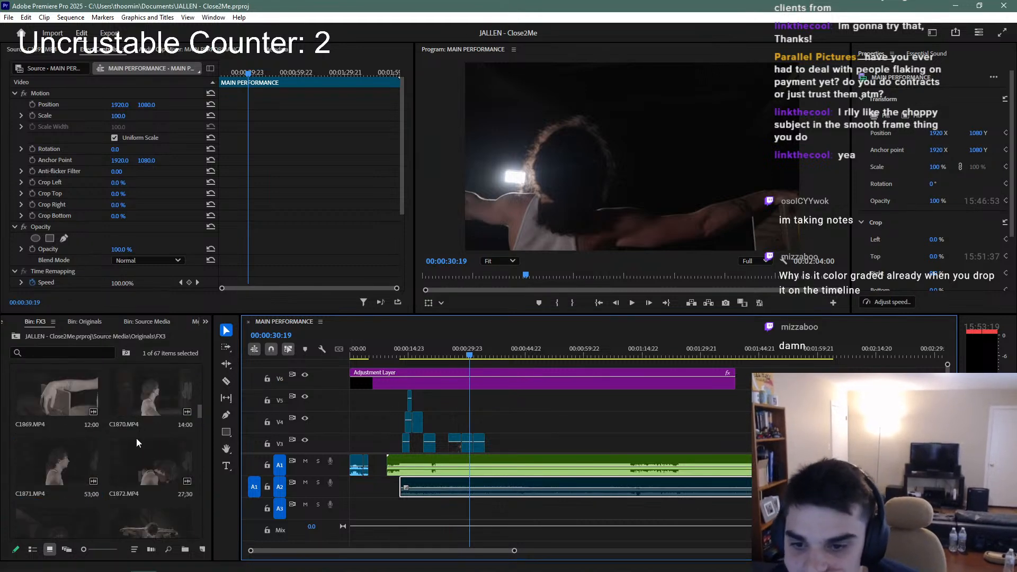
scroll(121, 460, up, 5)
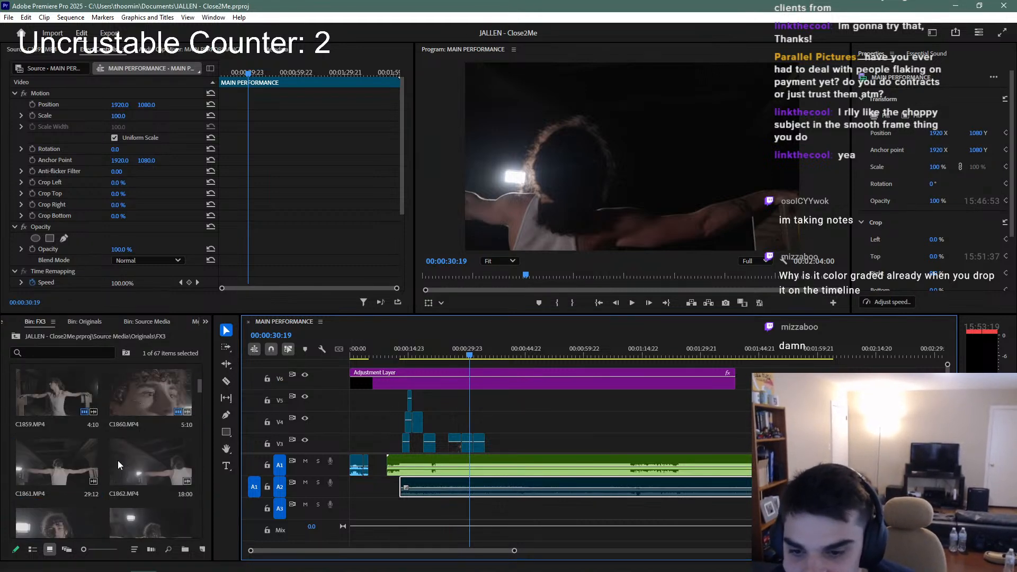
scroll(107, 453, up, 2)
click(148, 385)
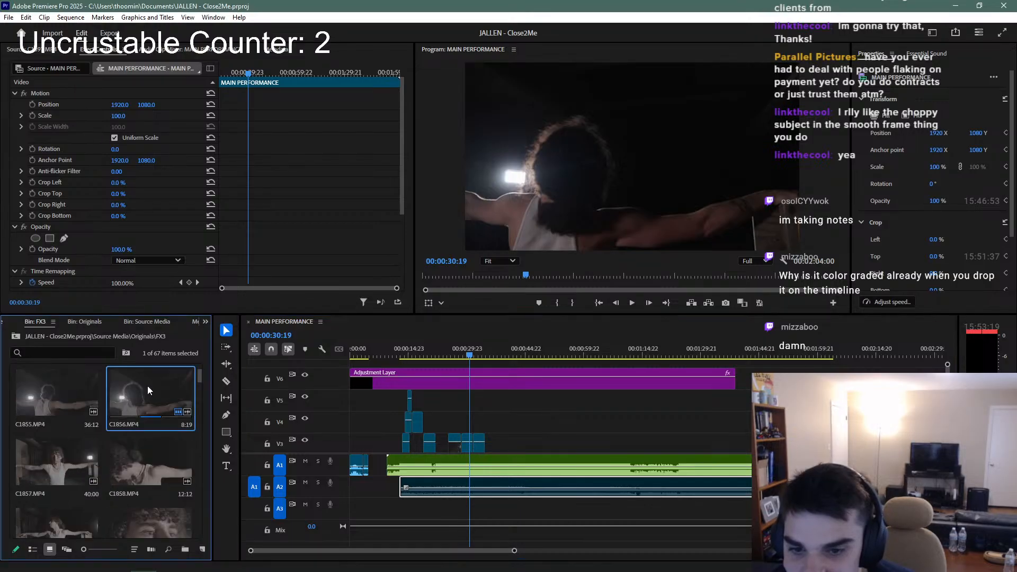
double_click(147, 386)
drag(208, 277, 59, 286)
double_click(56, 392)
scroll(58, 403, up, 1)
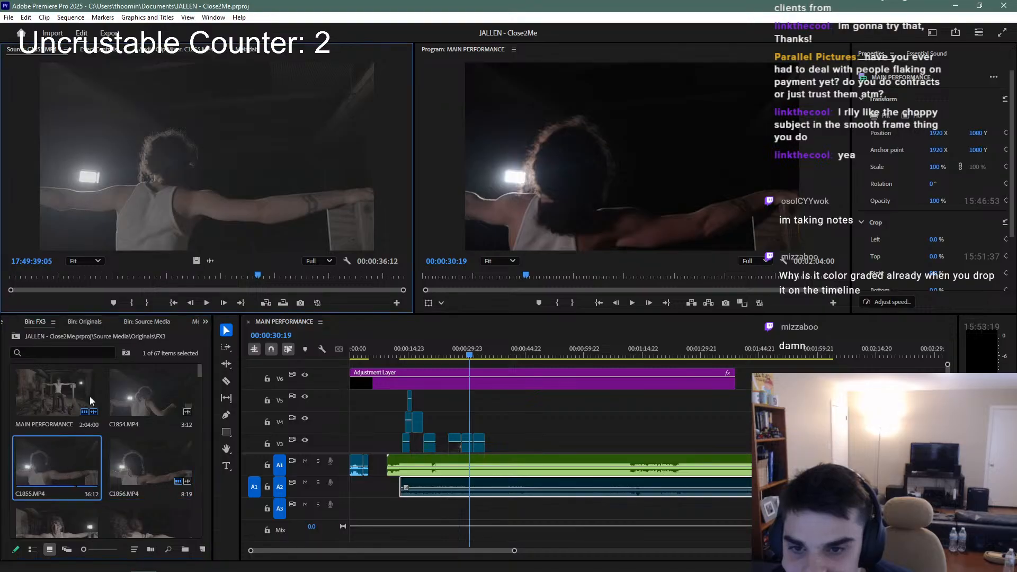
drag(152, 276, 413, 303)
scroll(188, 460, down, 2)
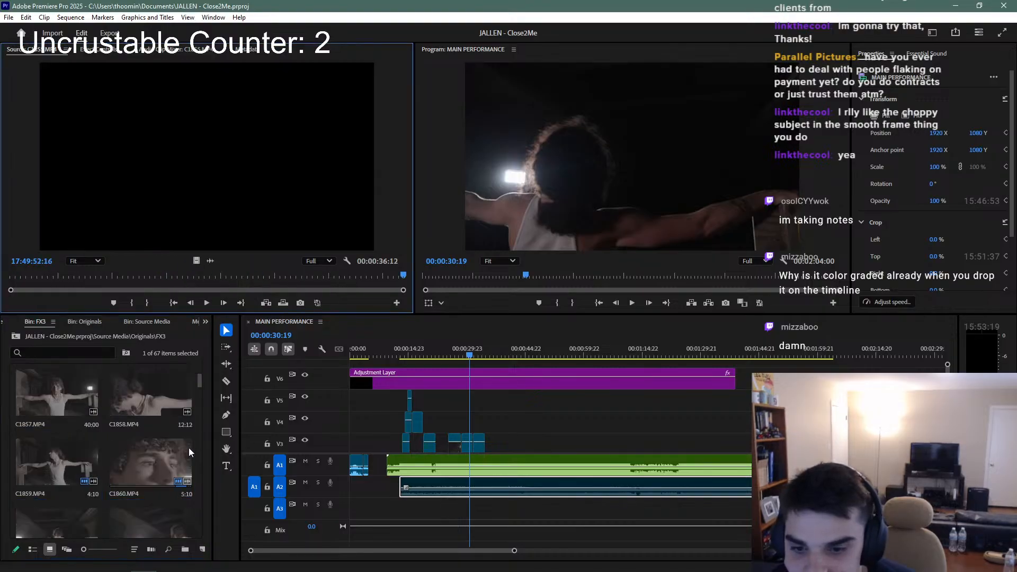
Play the sequence through the C1860.MP4 shot and stop just past its end at 00:00:34:23
click(474, 354)
key(space)
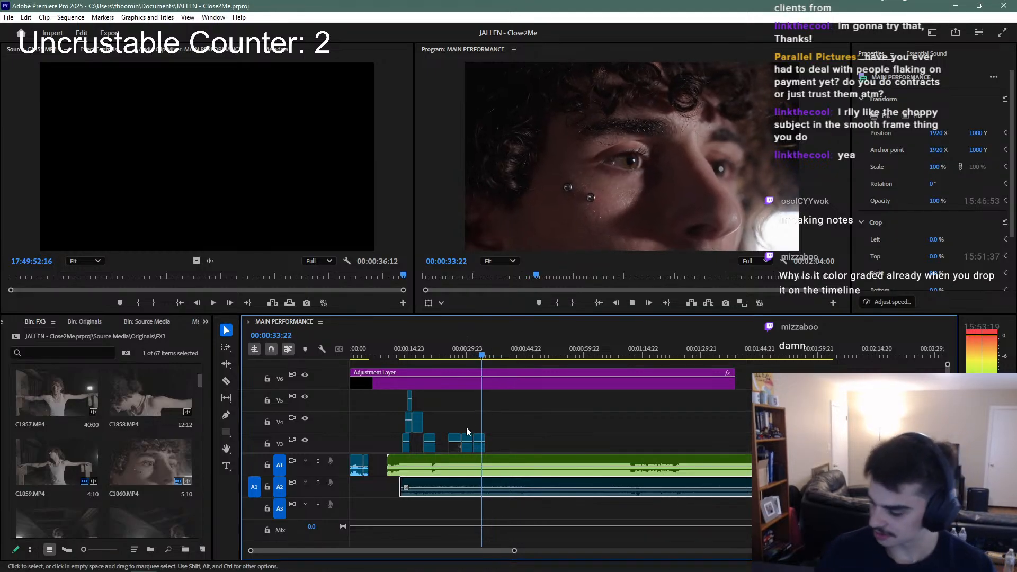
key(space)
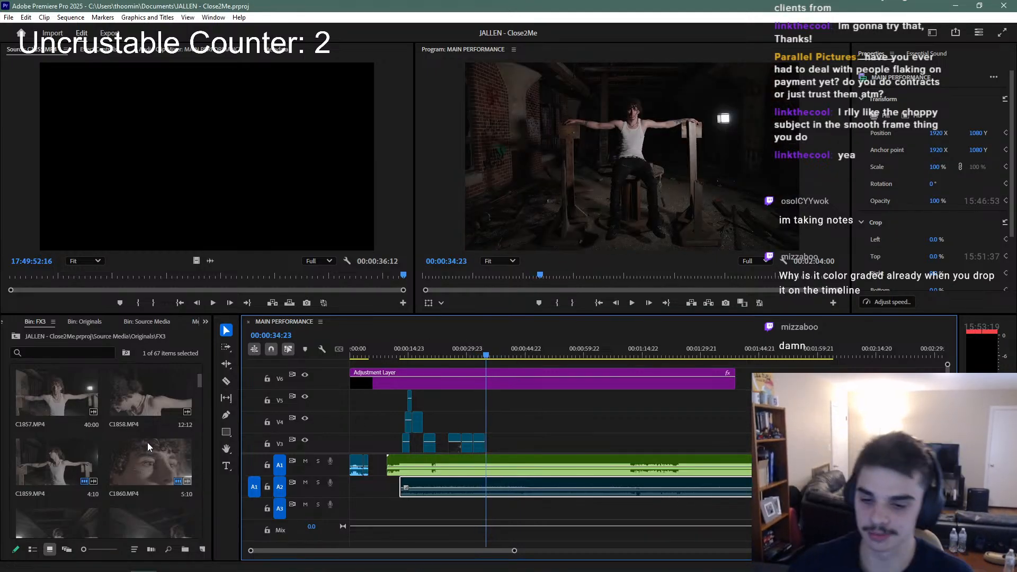
Browse the rest of the FX3 bin for a wide performance take, open C1881.MP4 and play it from about one third in
scroll(148, 447, down, 12)
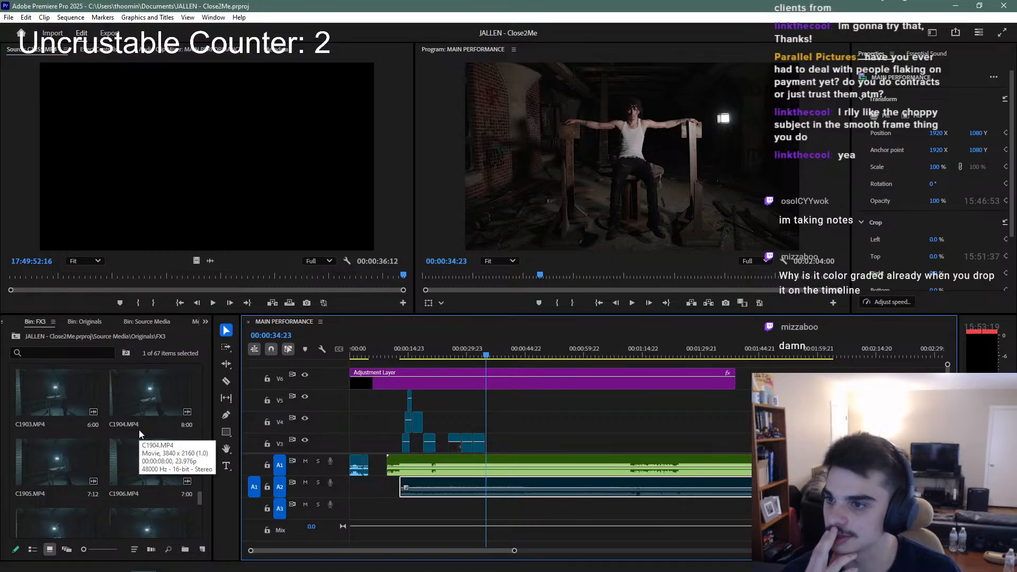
scroll(140, 434, down, 4)
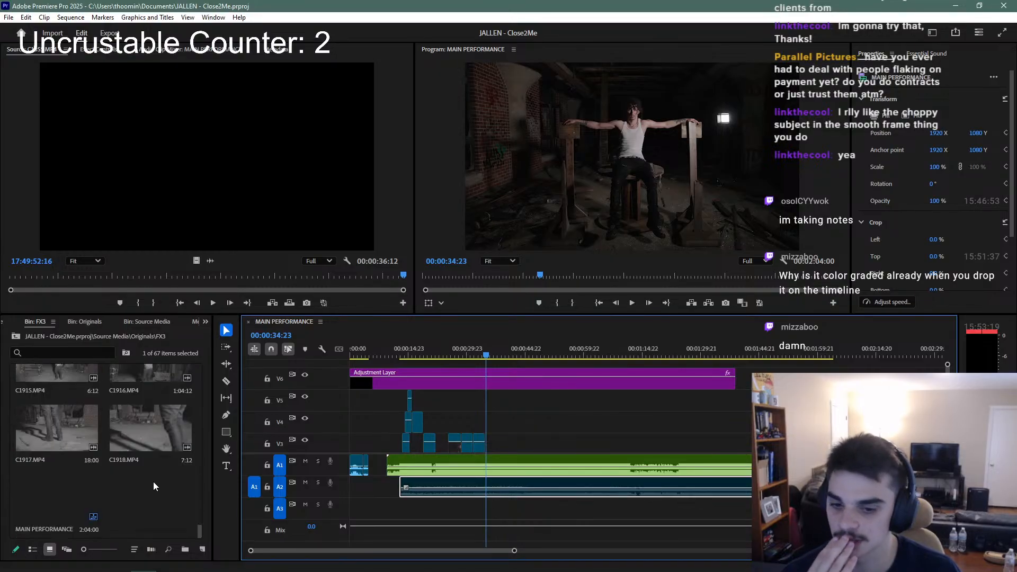
scroll(154, 477, up, 7)
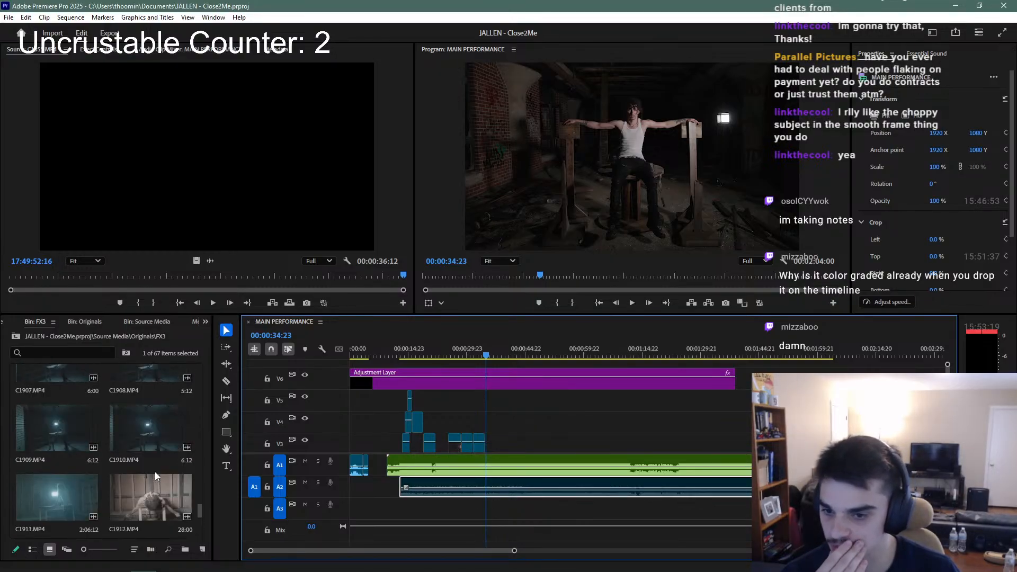
scroll(149, 474, up, 5)
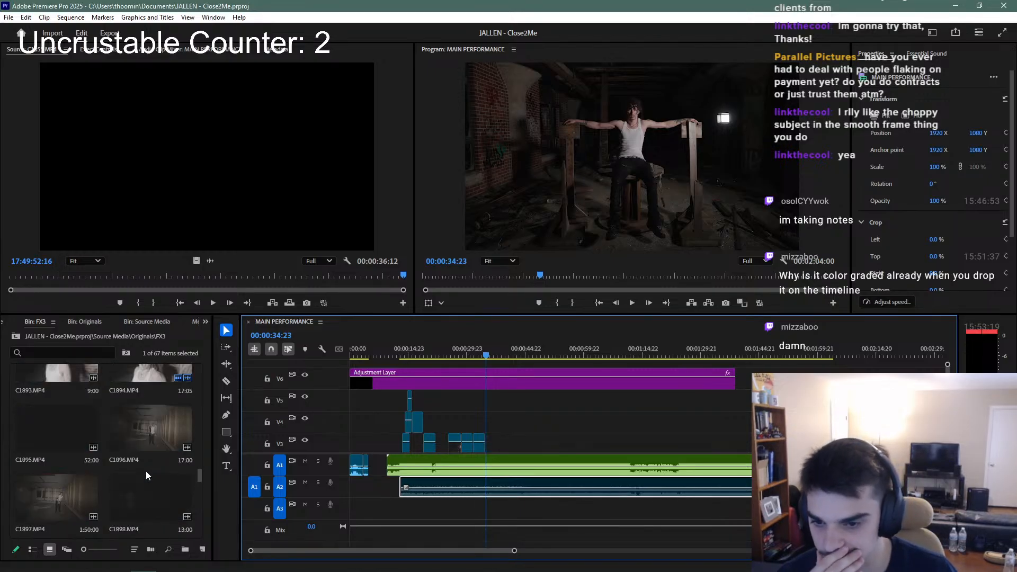
scroll(142, 477, up, 4)
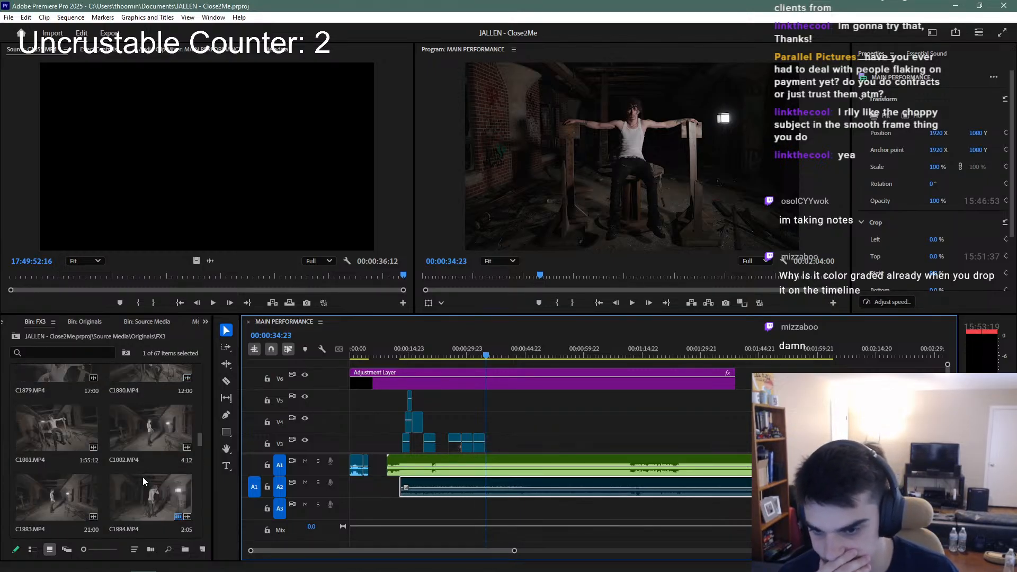
double_click(75, 428)
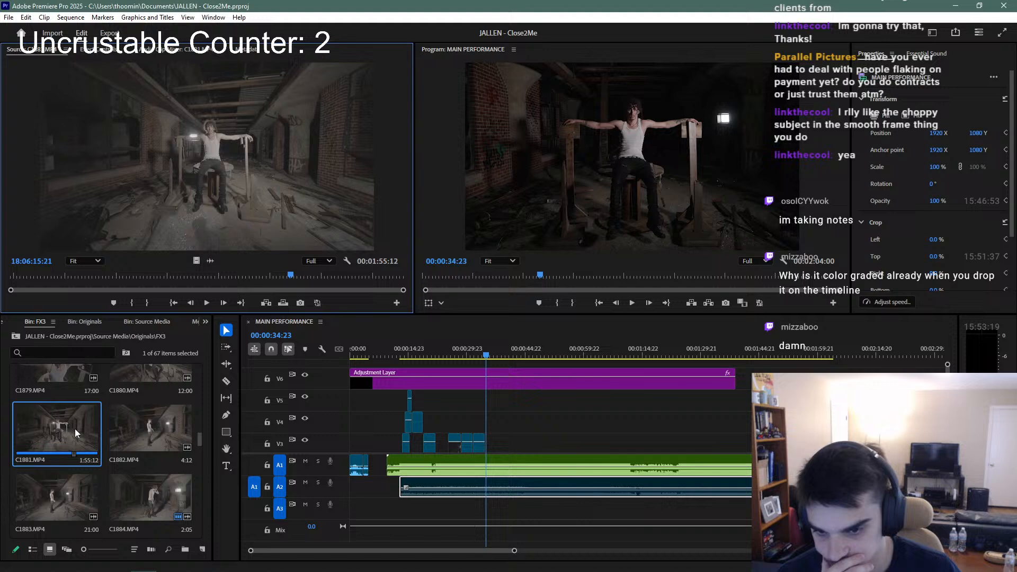
click(136, 275)
key(space)
Move all the overlay clips and the Adjustment Layer up two video tracks to free V2 and V3 above MAIN PERFORMANCE
scroll(586, 438, down, 2)
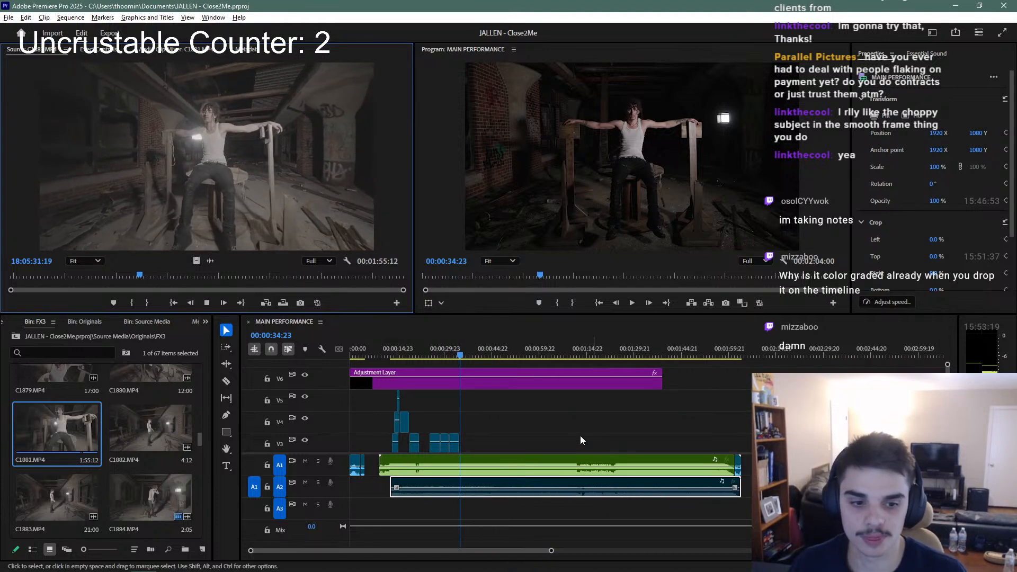
scroll(582, 440, up, 1)
scroll(435, 421, down, 1)
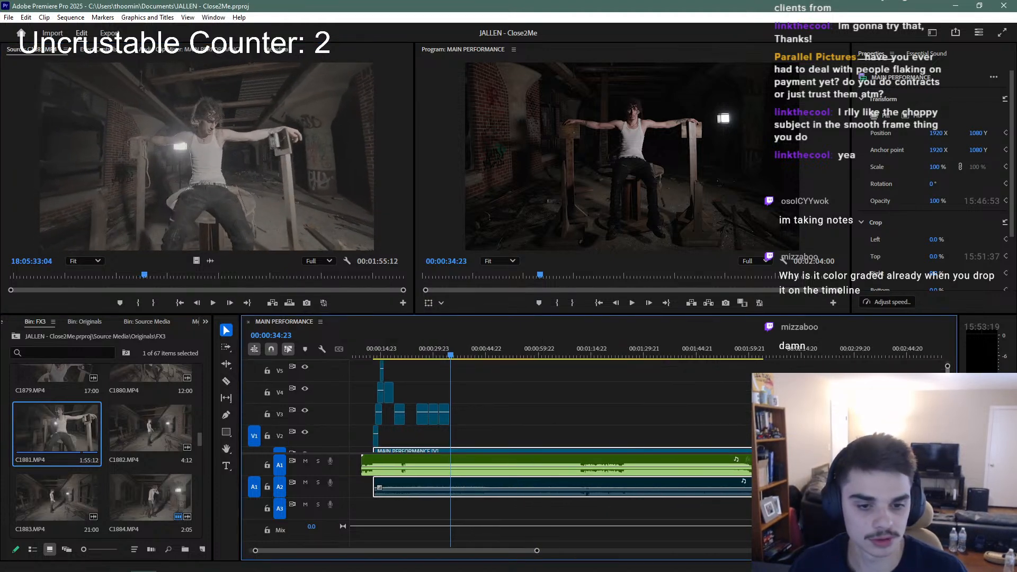
drag(498, 434, 370, 344)
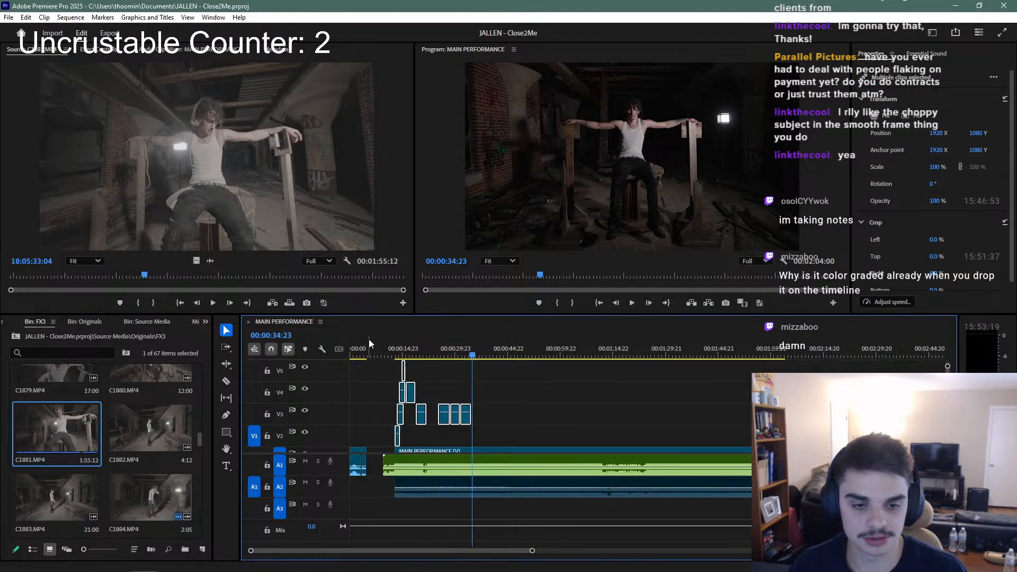
scroll(498, 413, up, 1)
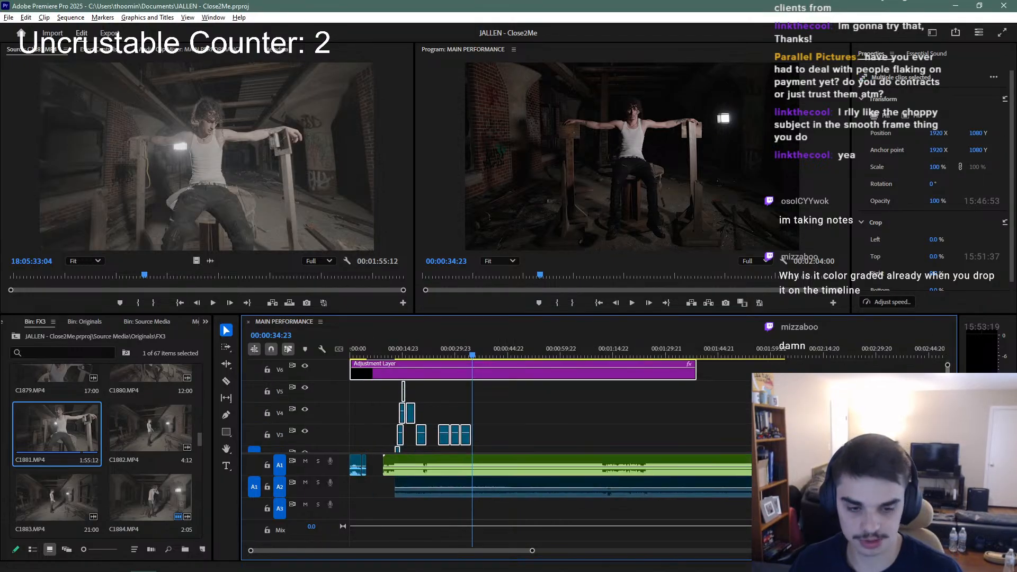
key(alt+Up)
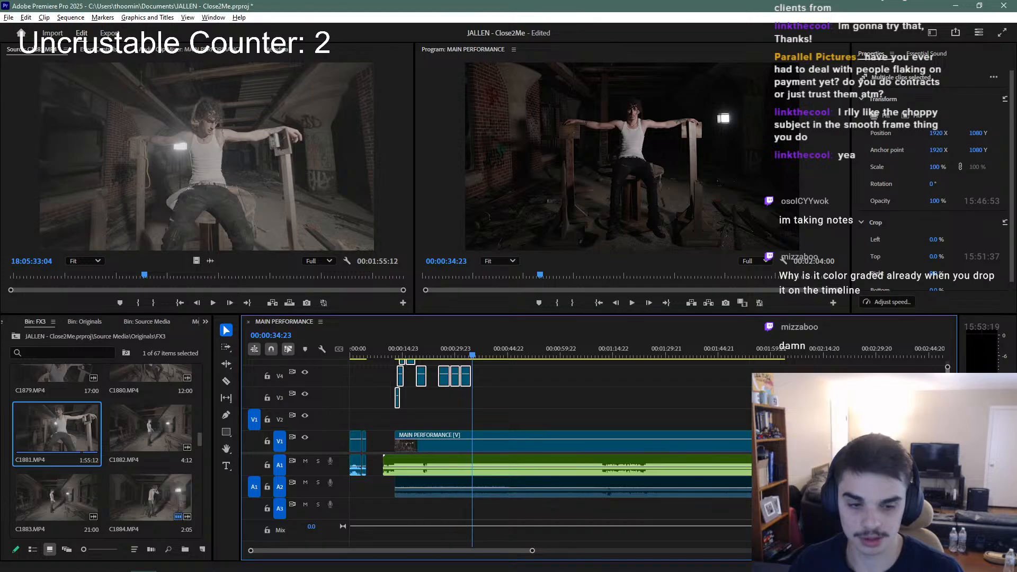
key(alt+Up)
click(552, 425)
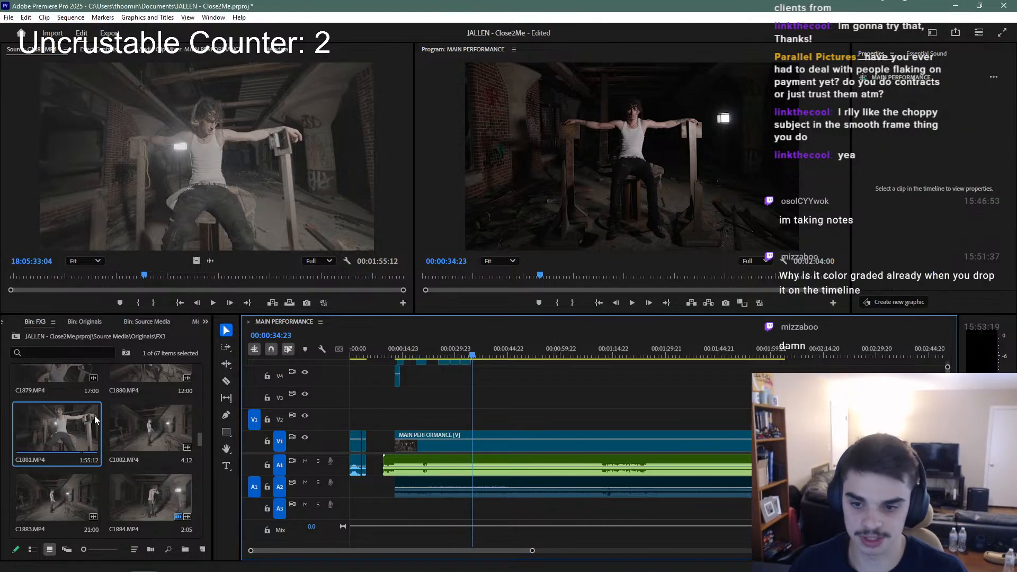
Mark an In point near 18:04:59 in C1881.MP4 and place it on V2 and A3 at the start of MAIN PERFORMANCE
click(44, 275)
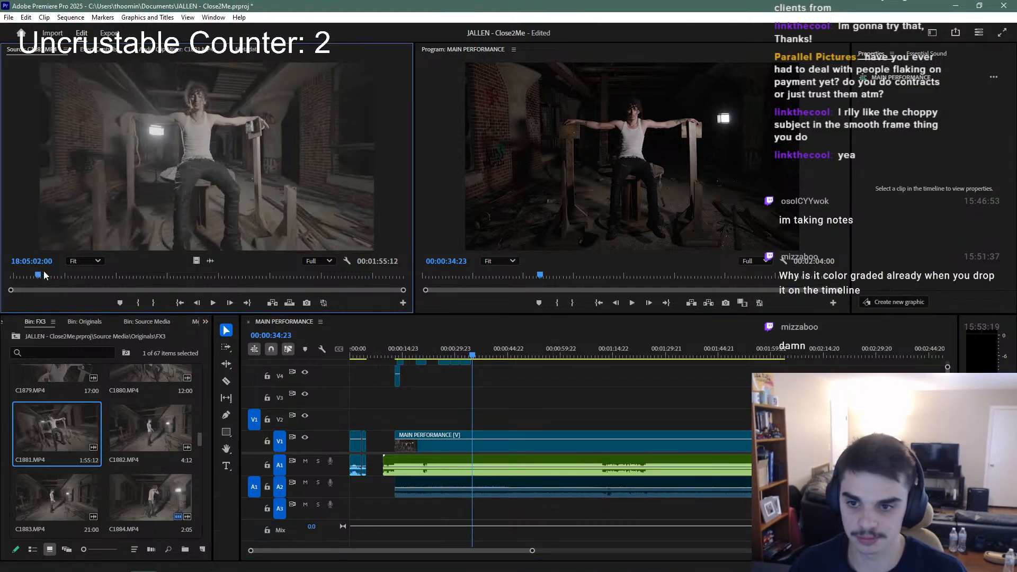
drag(44, 274, 20, 277)
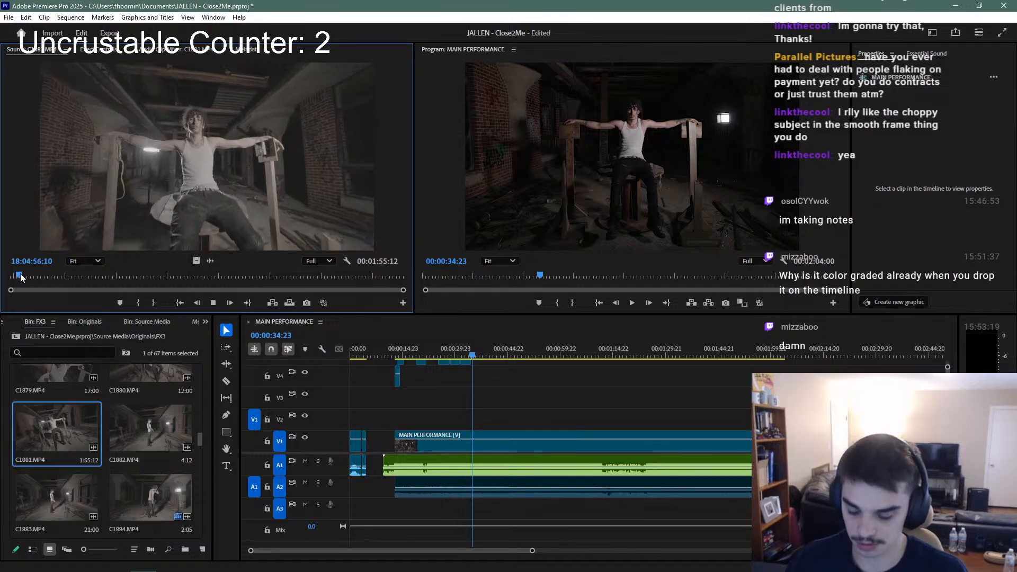
key(space)
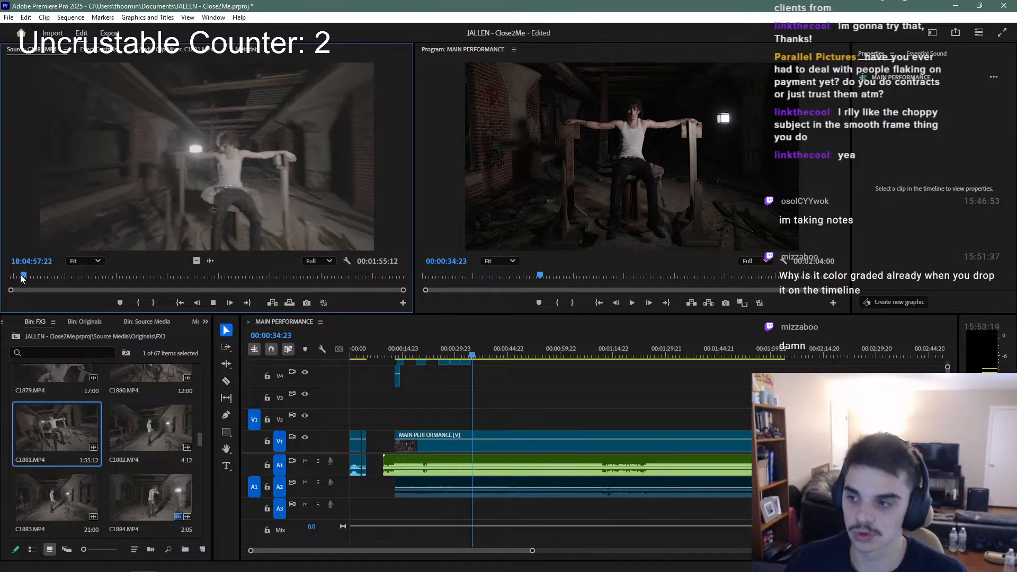
key(i)
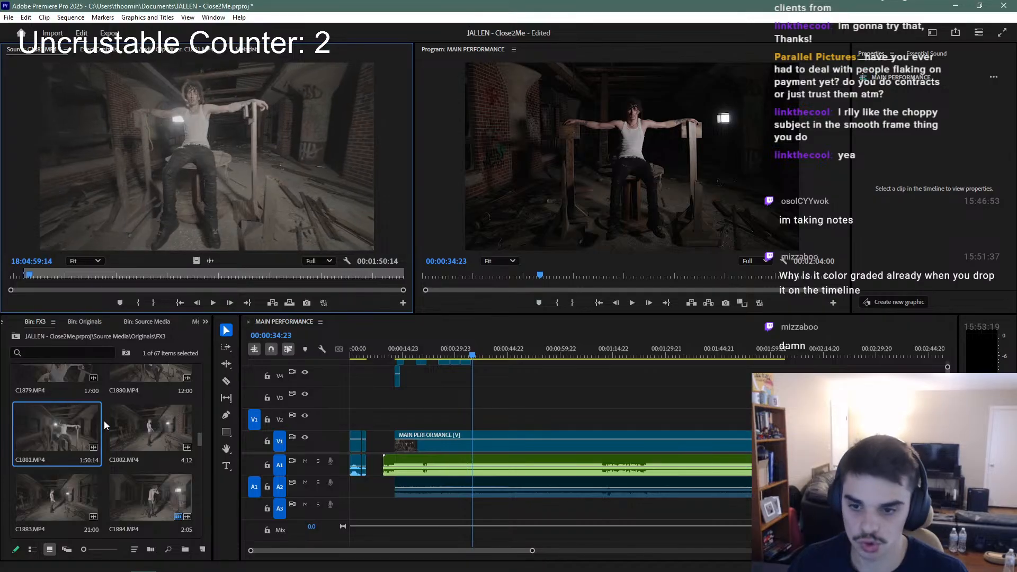
drag(73, 434, 417, 421)
Hide all video tracks except V2, play C1881.MP4 against the song from about 00:00:12:10, and select that clip
click(393, 355)
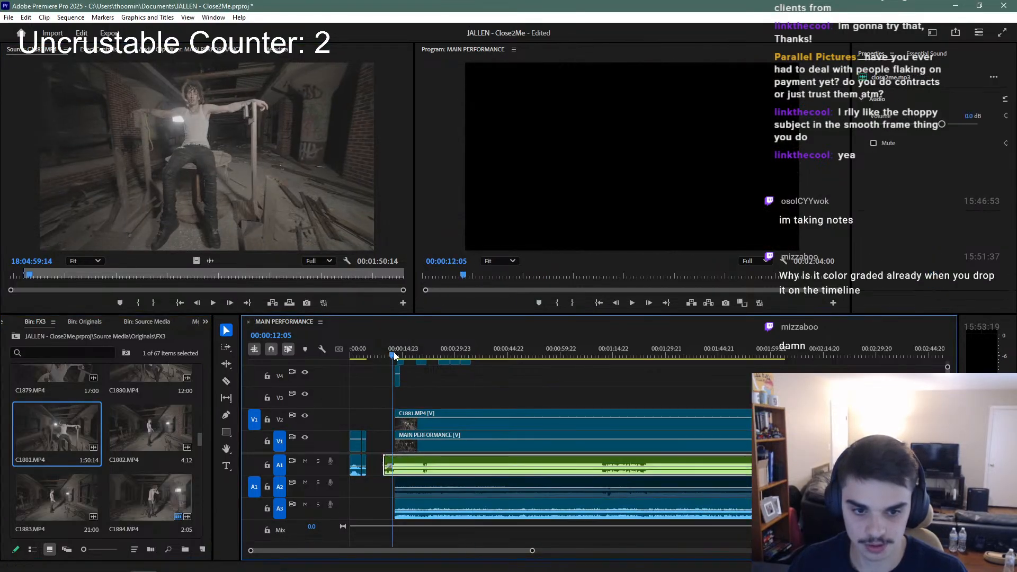
drag(392, 365, 394, 365)
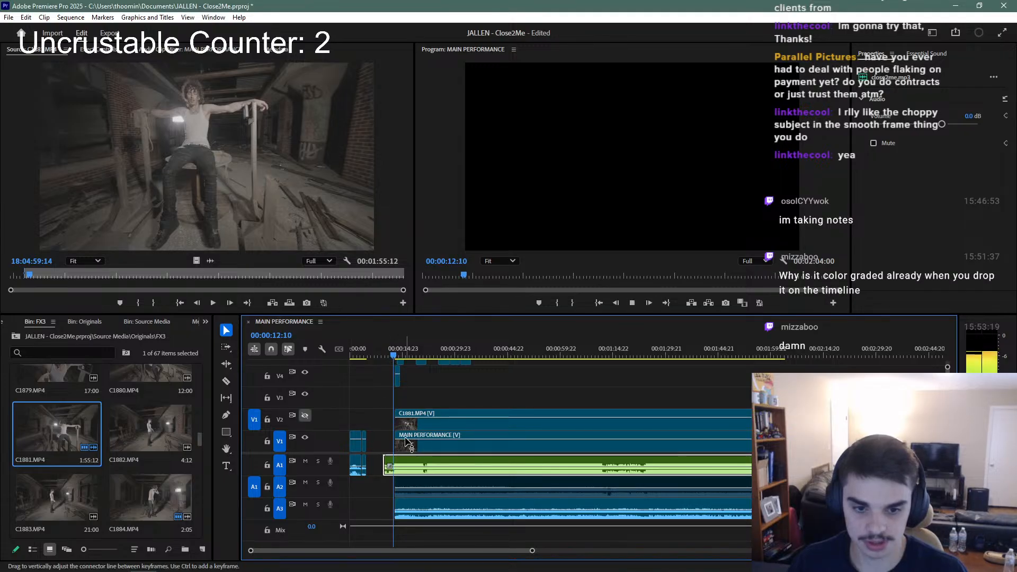
ctrl+click(305, 415)
key(space)
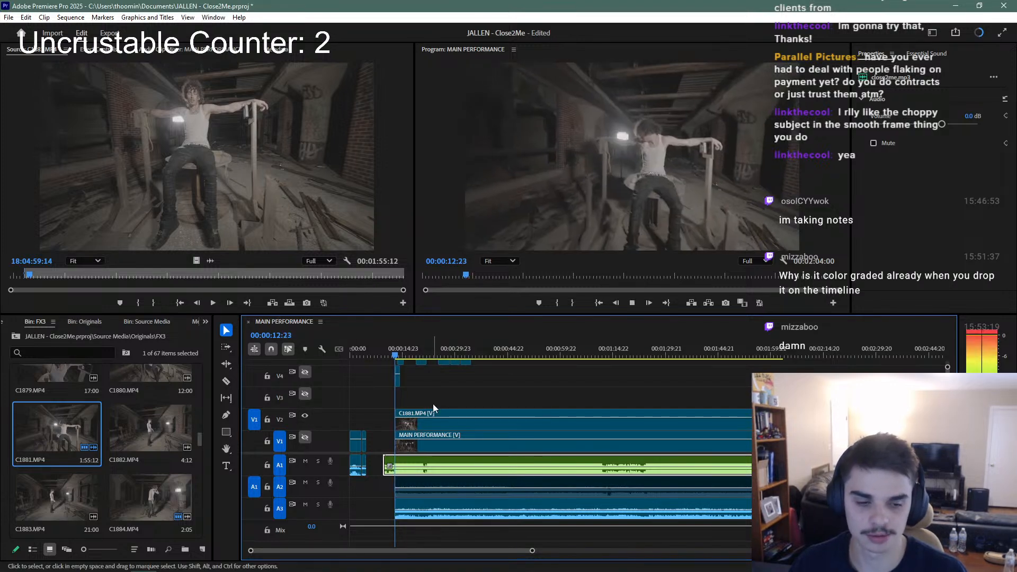
scroll(449, 416, up, 3)
click(476, 519)
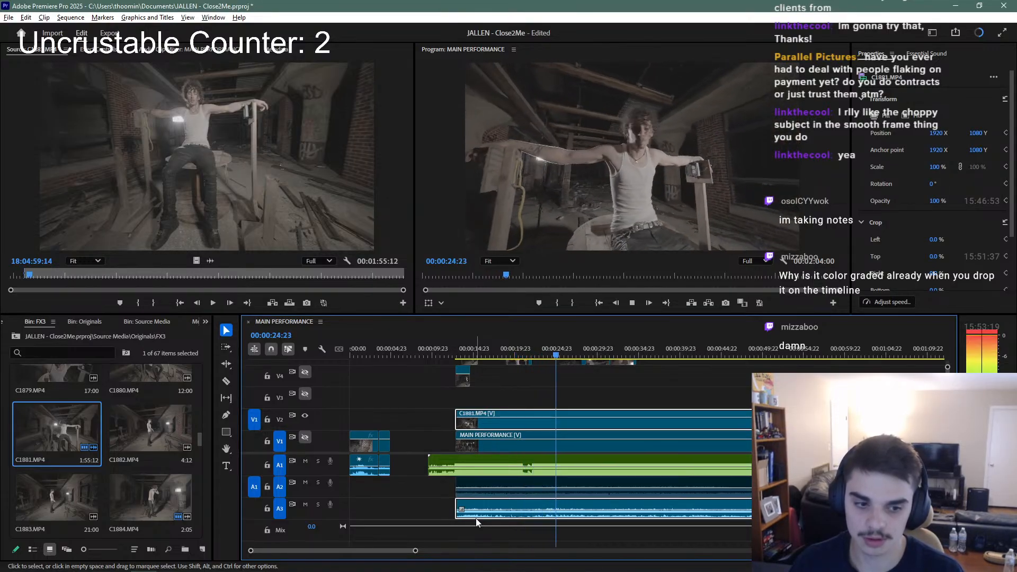
Play the sequence repeatedly from about 00:00:12:18 to check how well the C1881.MP4 footage syncs with the song
click(456, 350)
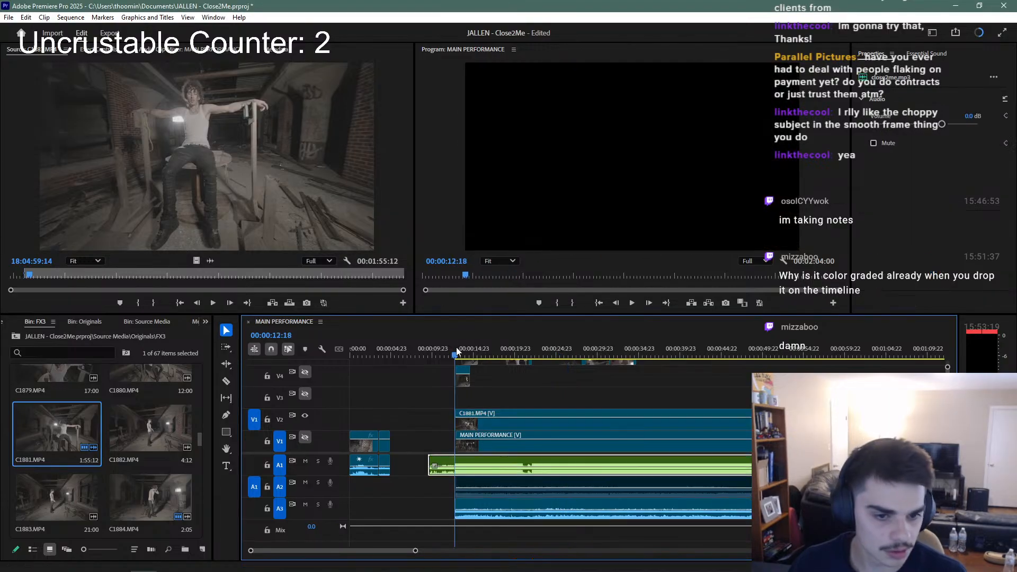
key(space)
click(494, 424)
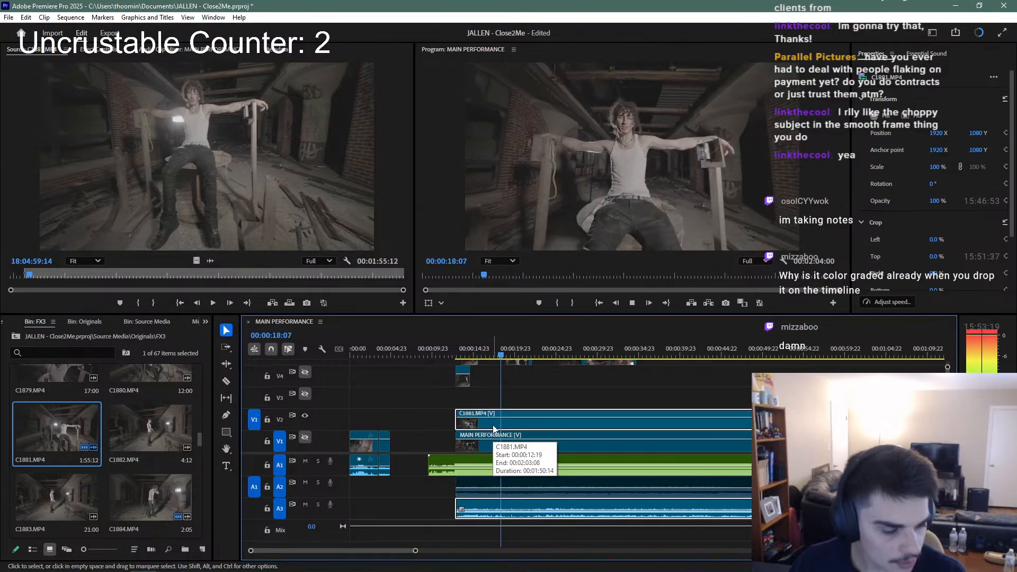
click(454, 354)
key(space)
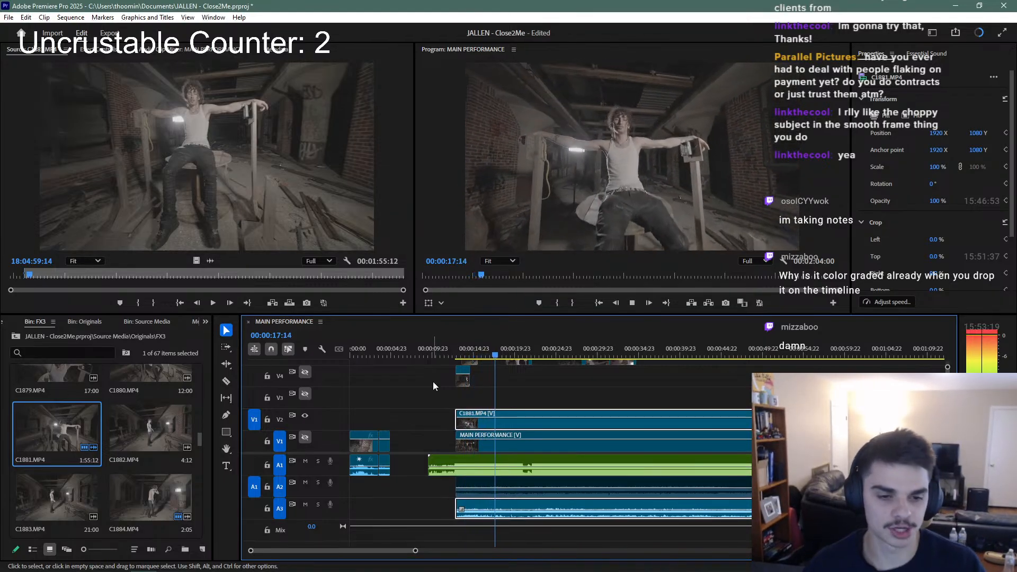
click(461, 354)
key(space)
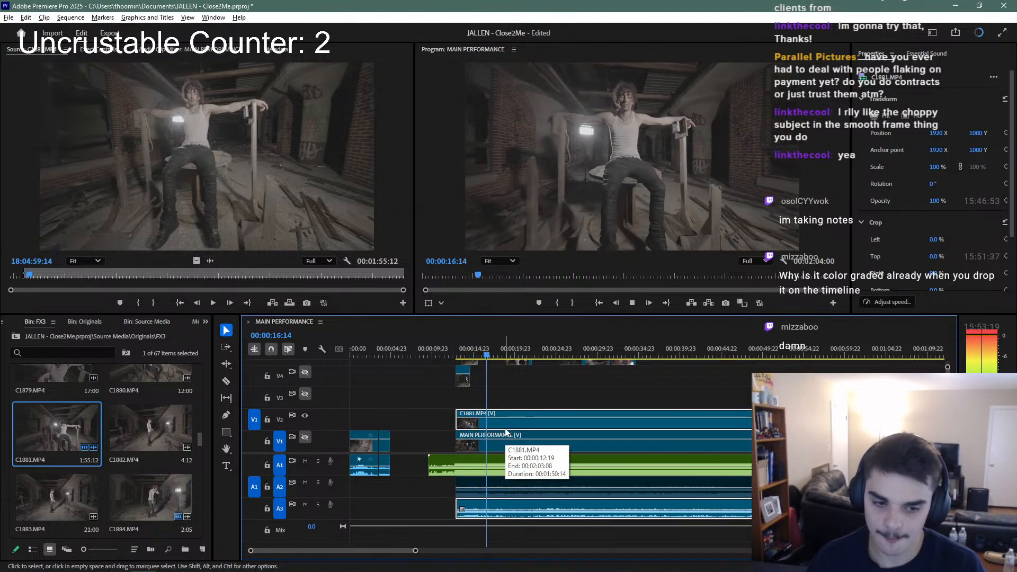
click(463, 351)
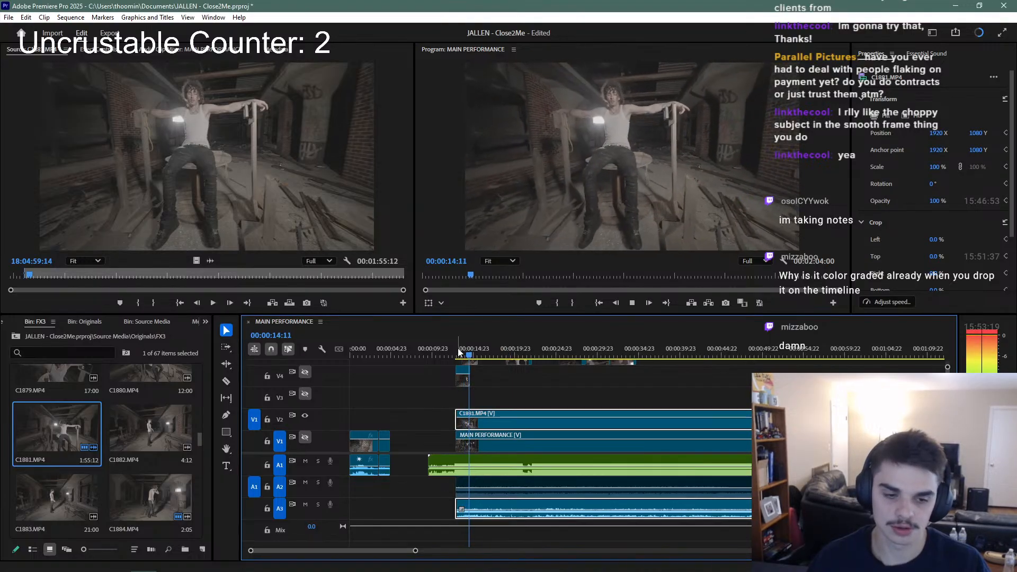
Disable the audio of C1881.MP4 on track A3
key(minus)
click(426, 510)
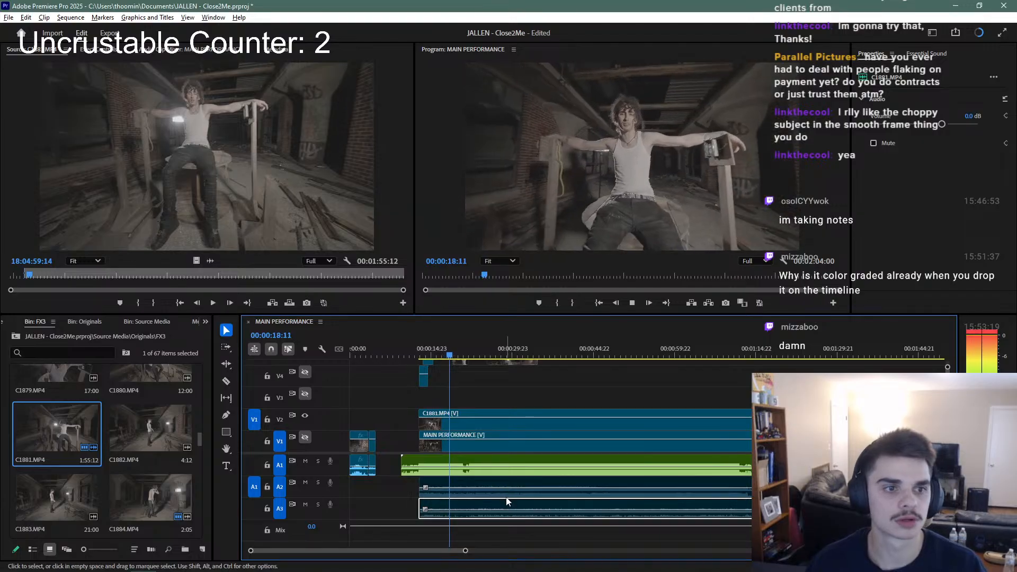
scroll(508, 501, down, 2)
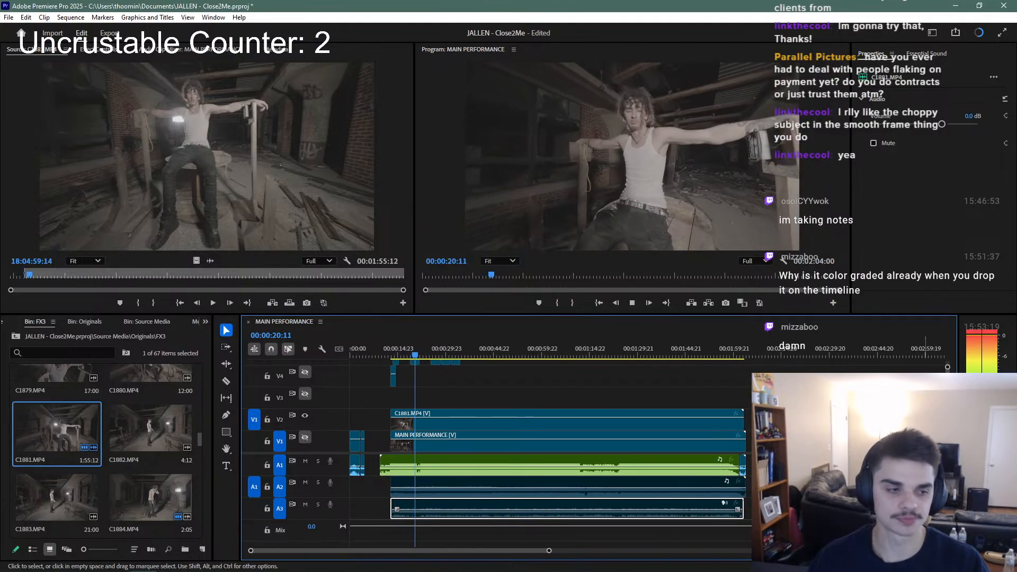
scroll(672, 423, up, 3)
scroll(672, 422, down, 3)
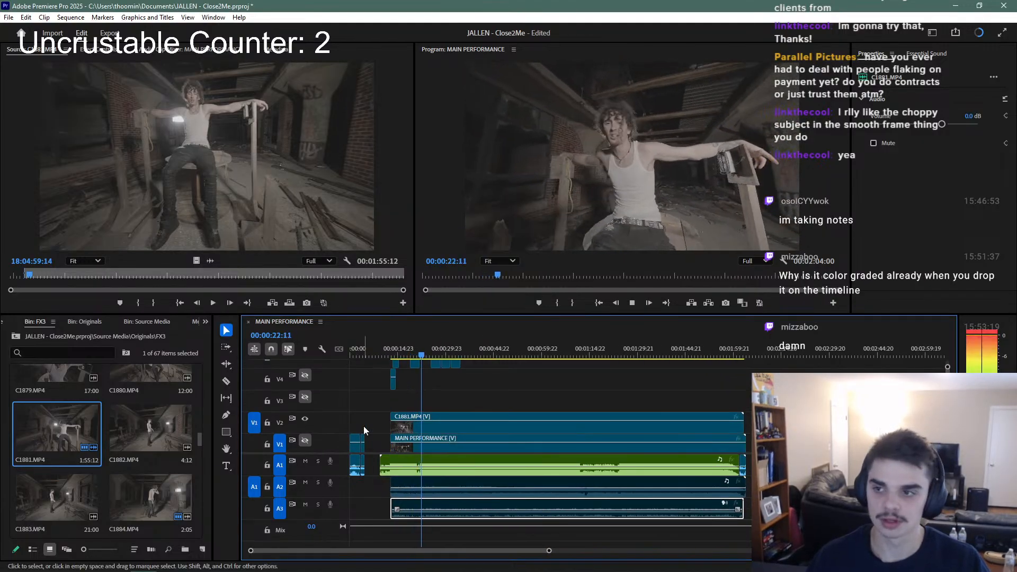
Turn on the output of all video tracks and play the sequence from 00:00:40:21
click(310, 420)
click(305, 422)
click(306, 421)
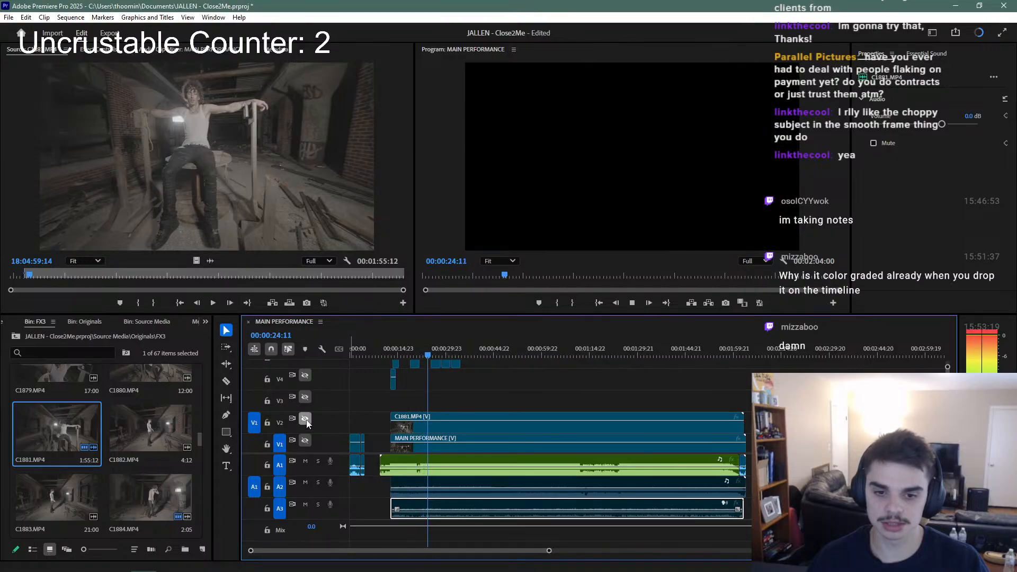
shift+click(306, 422)
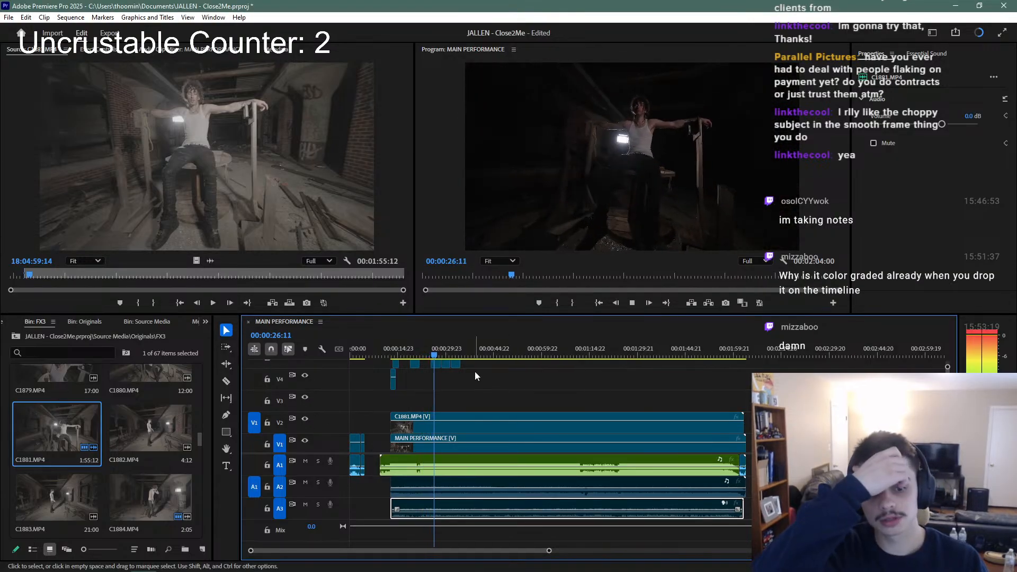
click(481, 351)
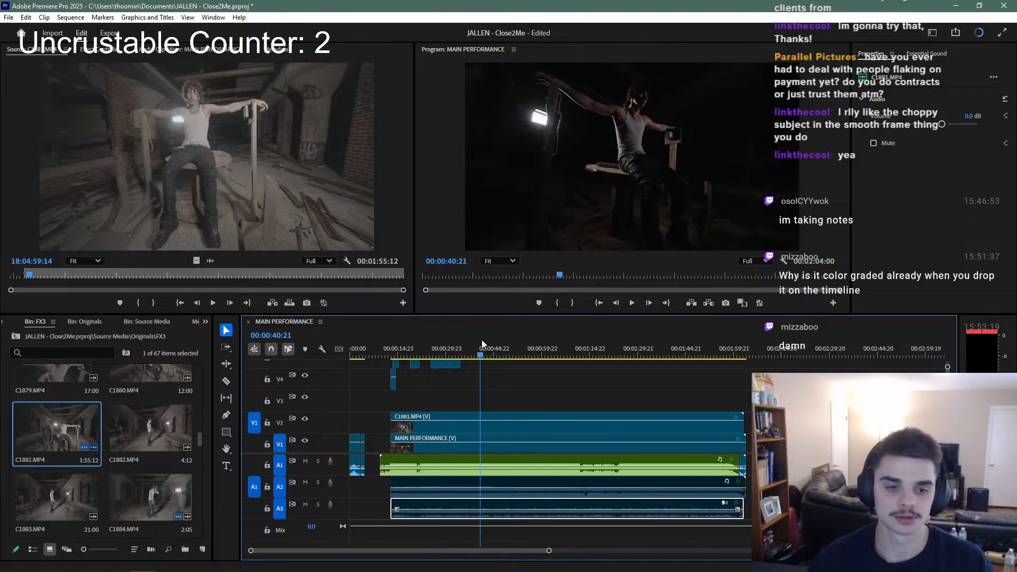
key(space)
scroll(570, 396, up, 3)
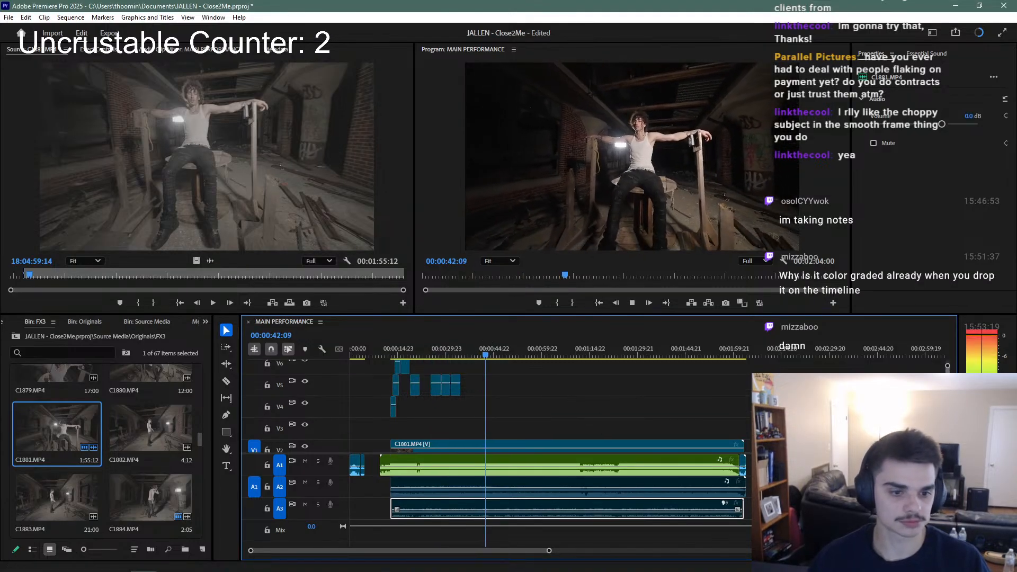
scroll(570, 395, down, 1)
Split the C1881.MP4 clip on V2 at 00:00:37:15 and at 00:00:34:19
click(486, 356)
drag(487, 360, 462, 356)
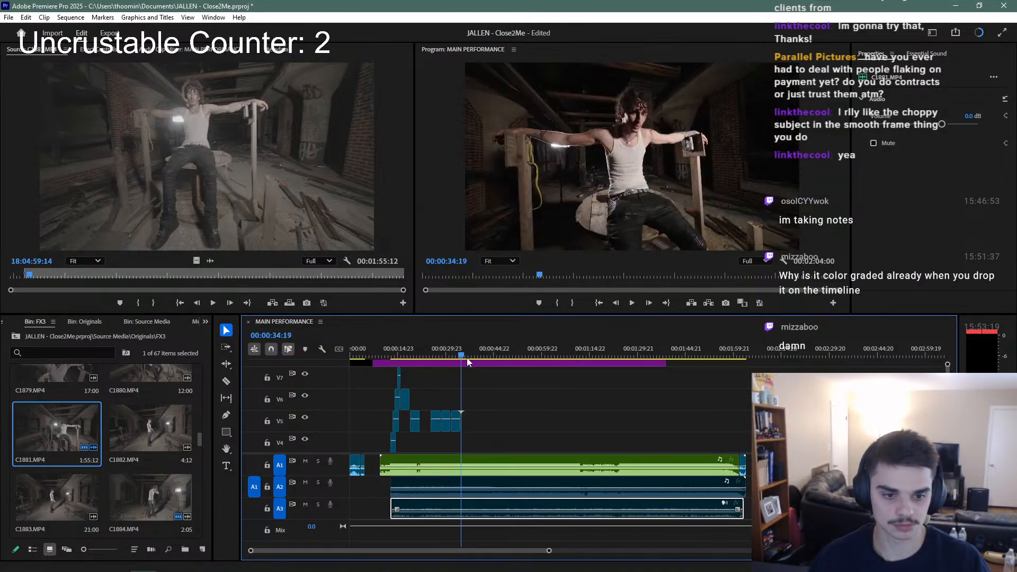
key(space)
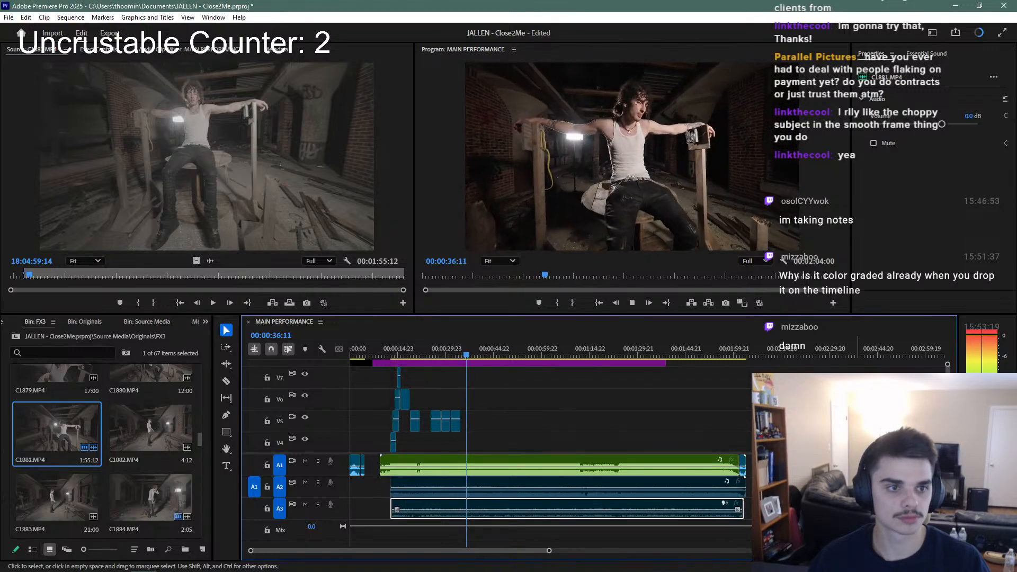
key(space)
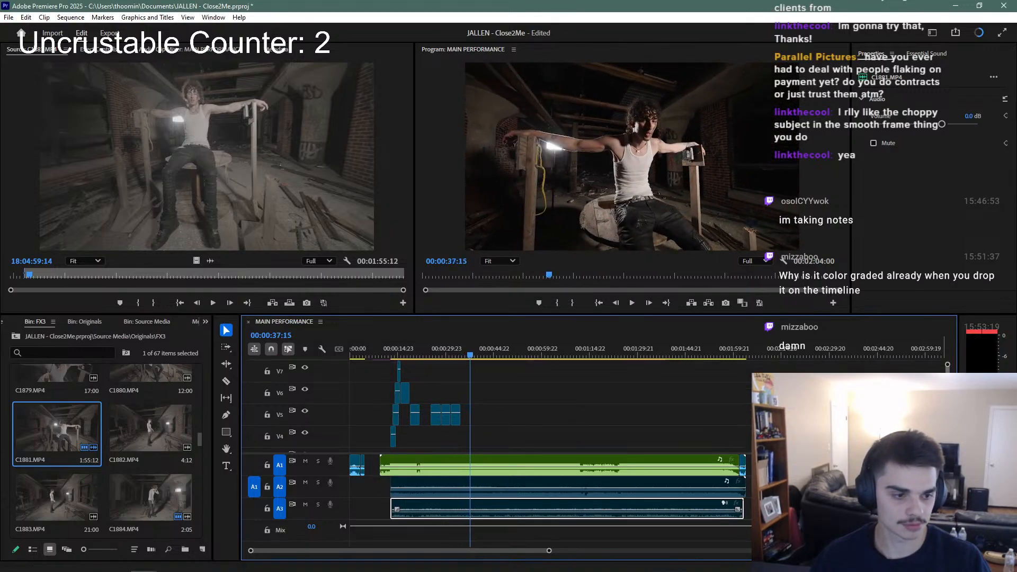
scroll(494, 411, down, 3)
key(ctrl+k)
drag(476, 360, 463, 356)
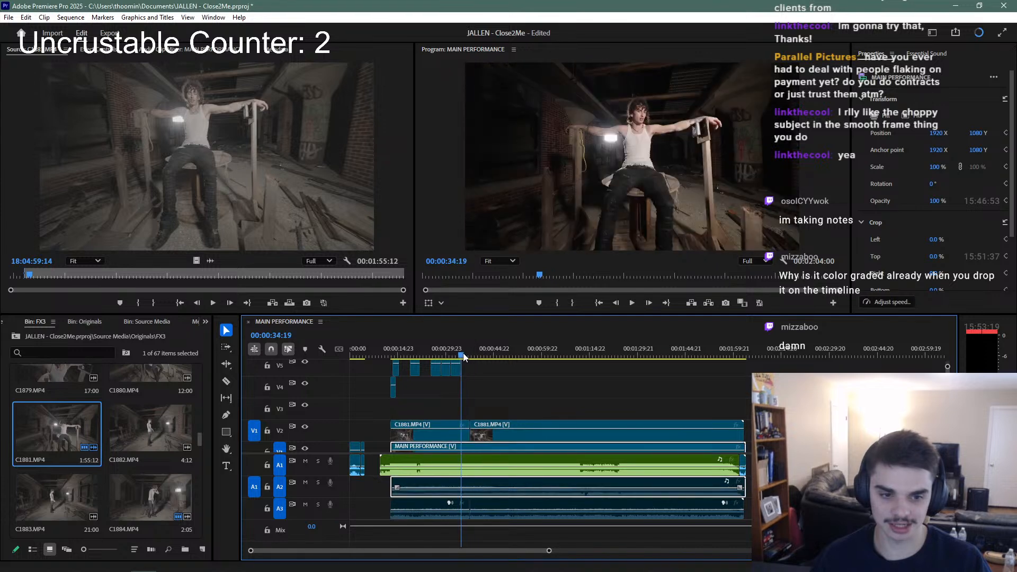
Disable the C1881.MP4 video sections before 00:00:34:19 and after 00:00:37:15, leaving the short middle section active
click(439, 430)
scroll(468, 427, up, 3)
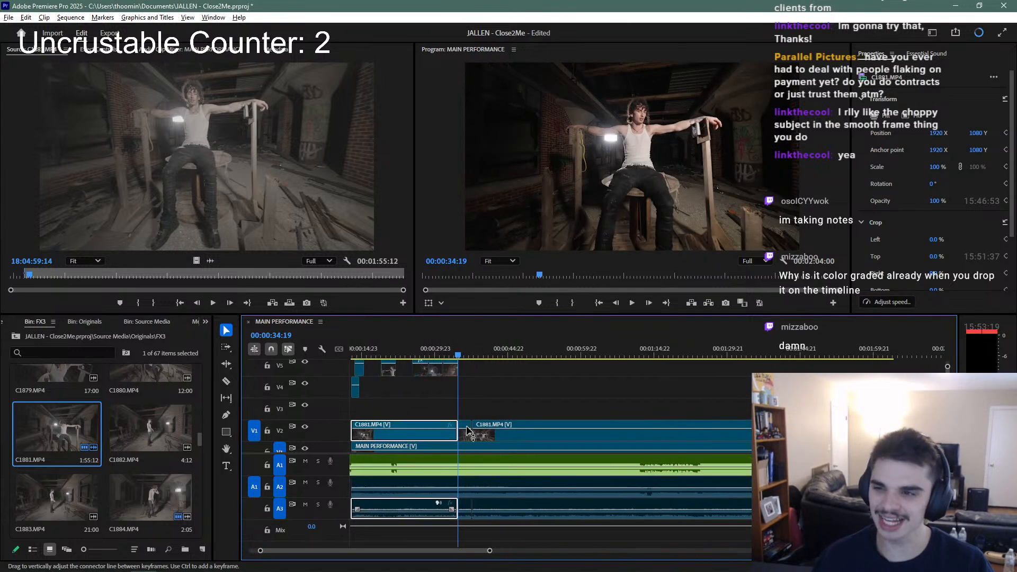
click(485, 436)
click(411, 434)
scroll(414, 434, up, 3)
Play through the short C1881.MP4 section, and preview the section after 00:00:37:15 by enabling it only for the playback
key(space)
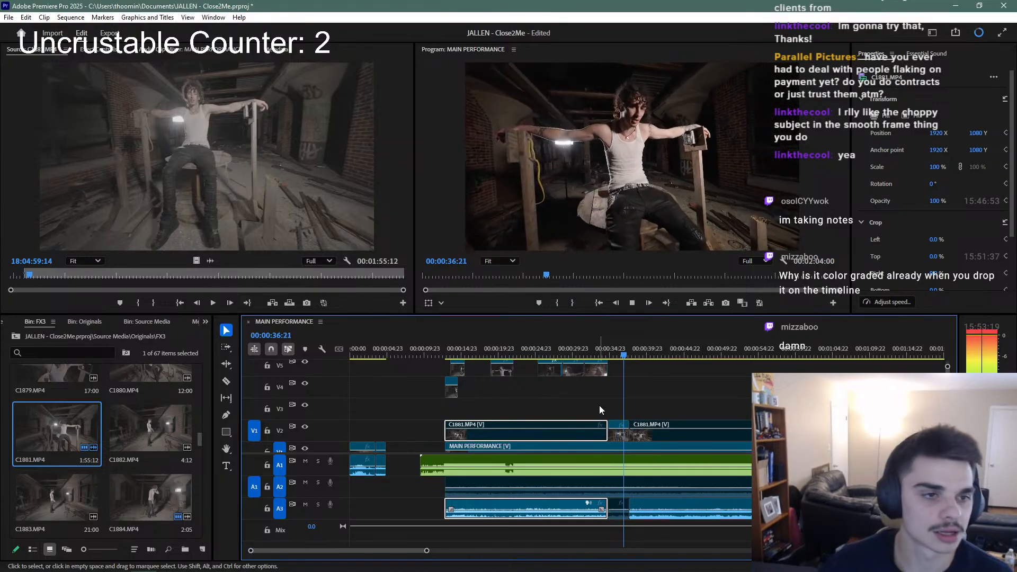
click(663, 400)
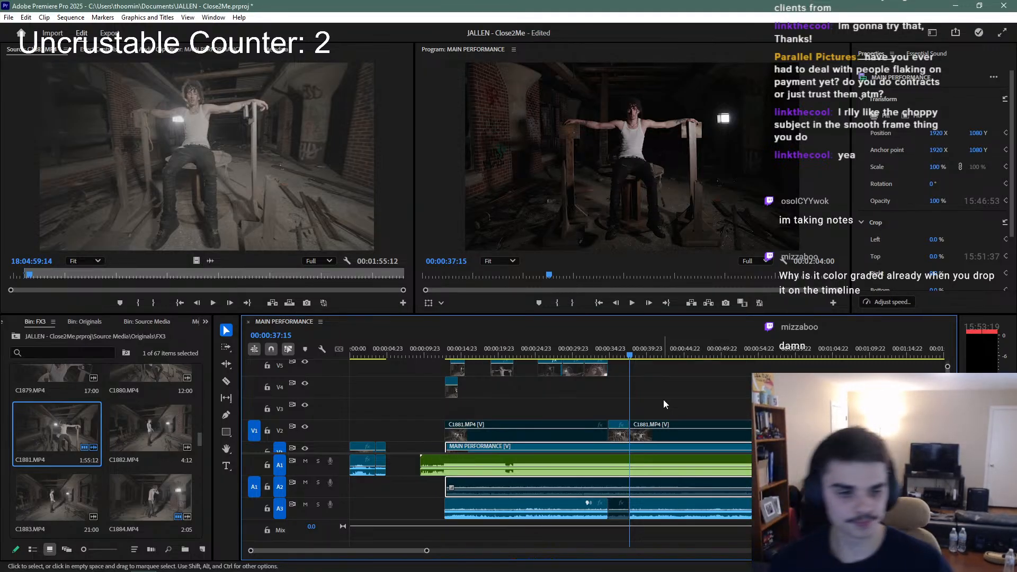
click(656, 438)
key(space)
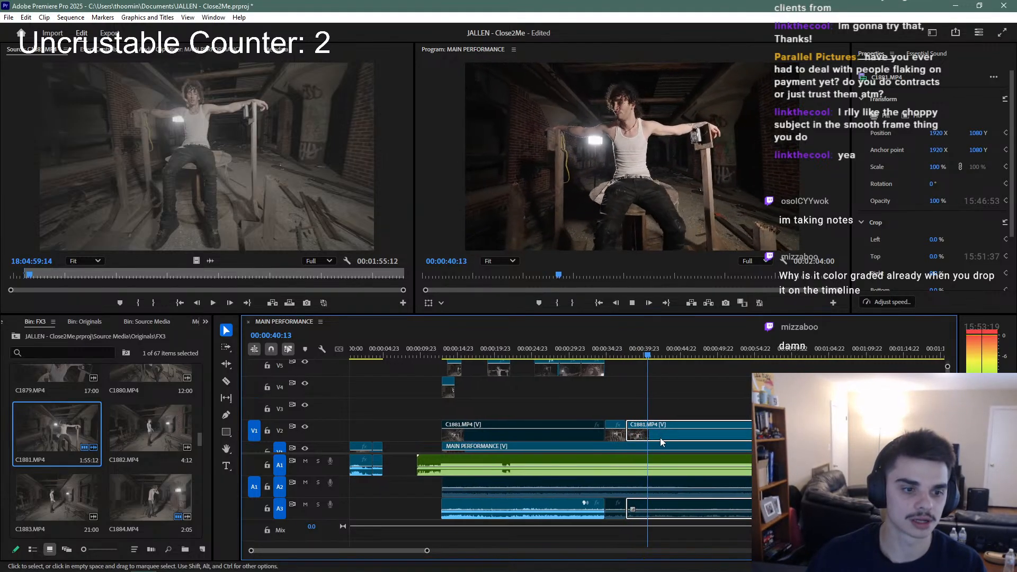
key(space)
key(shift+e)
Move the playhead to 00:00:36:03 within the short C1881.MP4 section and save the project
click(625, 348)
drag(623, 348, 614, 349)
key(ctrl+s)
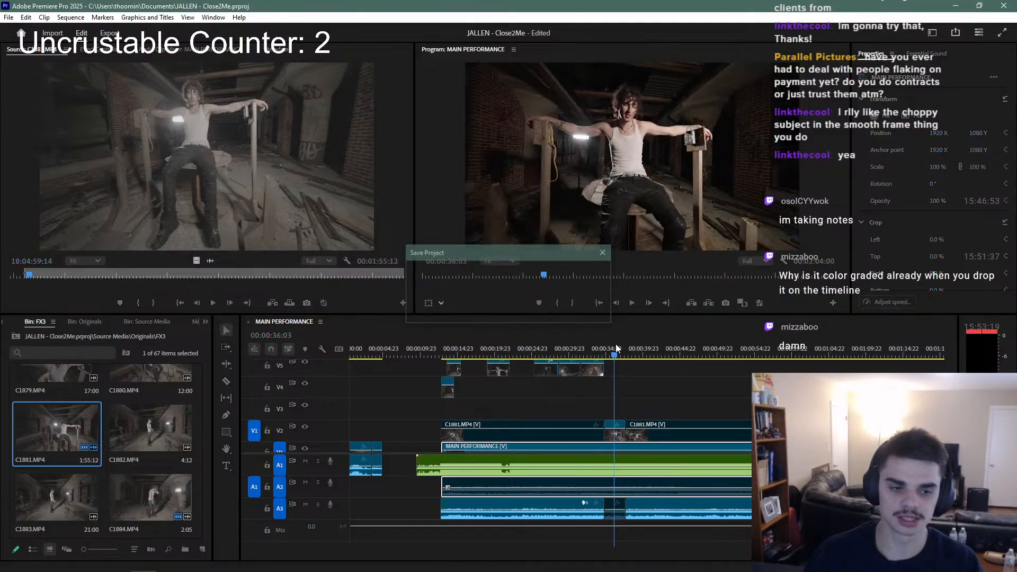
Preview clips C1897.MP4 and C1895.MP4 from the FX3 bin in the source monitor
scroll(161, 430, down, 5)
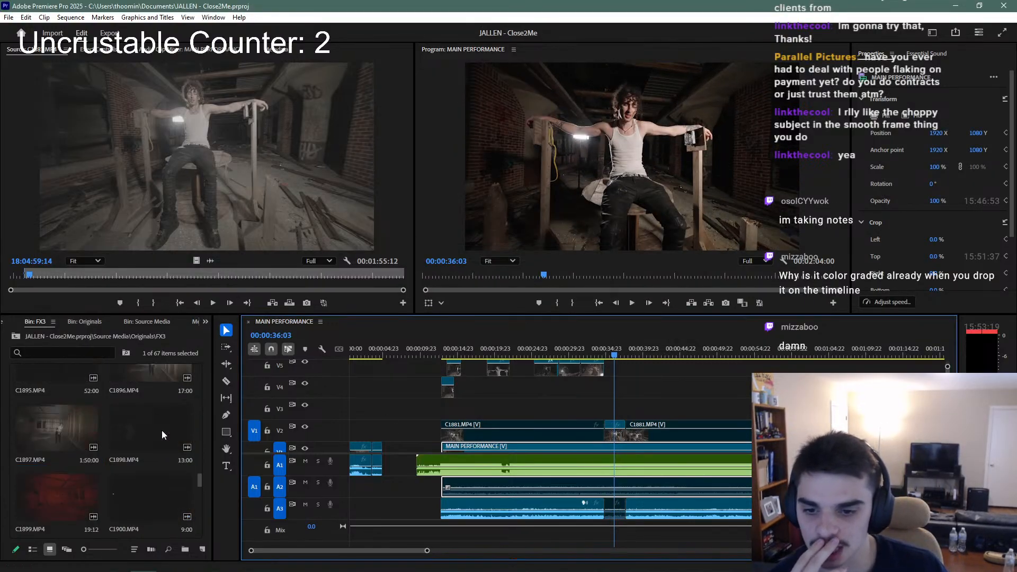
double_click(87, 428)
click(159, 275)
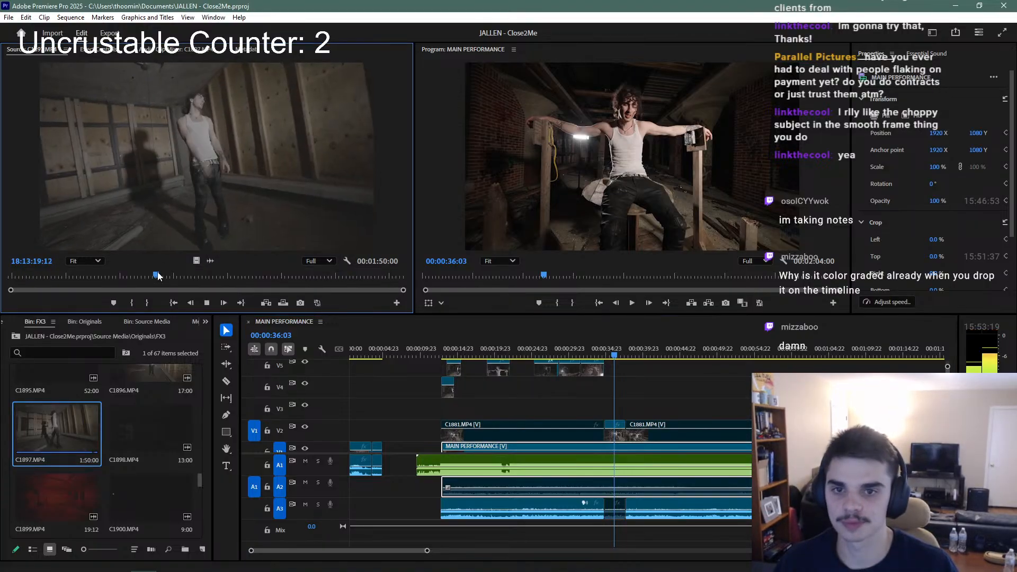
scroll(177, 430, up, 1)
scroll(74, 412, up, 1)
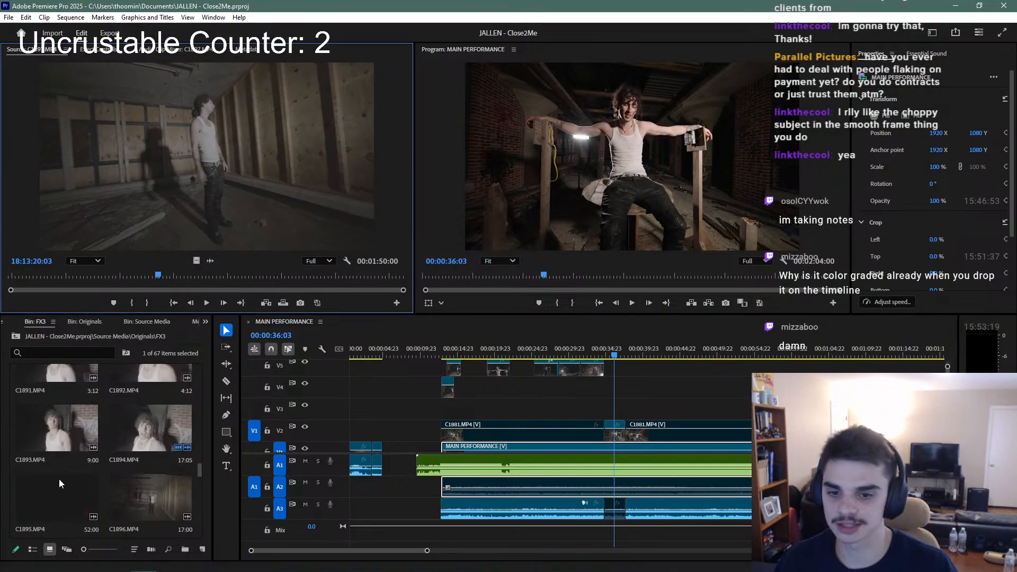
double_click(59, 479)
key(space)
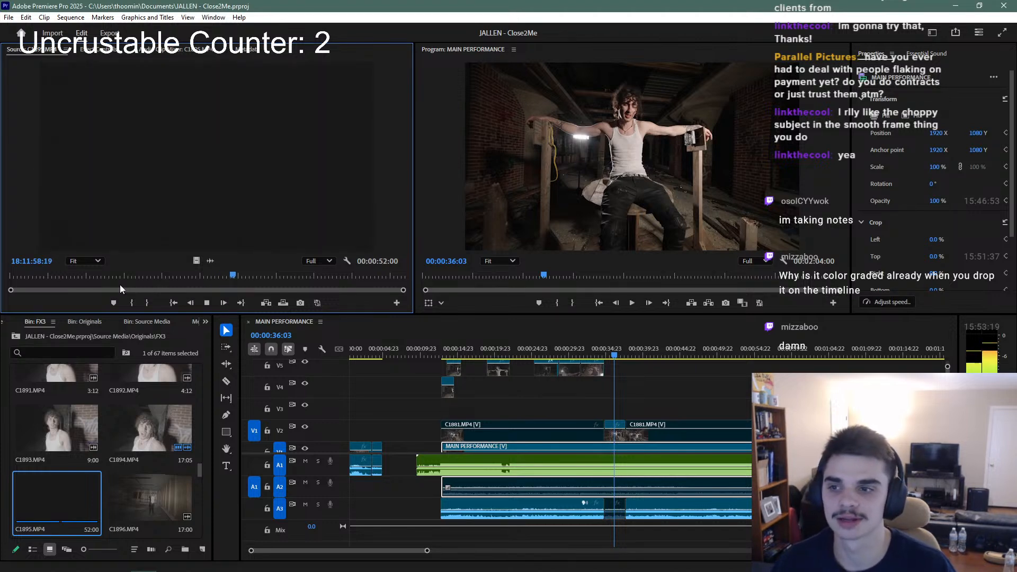
key(space)
Preview clip C1898.MP4 in the source monitor, scrubbing through it and playing from 18:14:34:15
scroll(110, 468, down, 1)
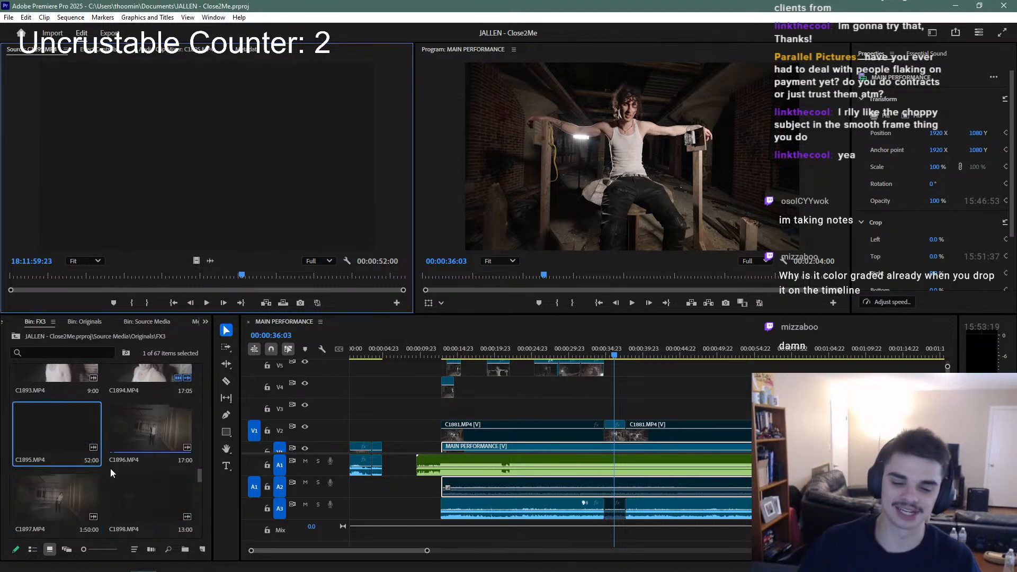
double_click(71, 499)
double_click(154, 497)
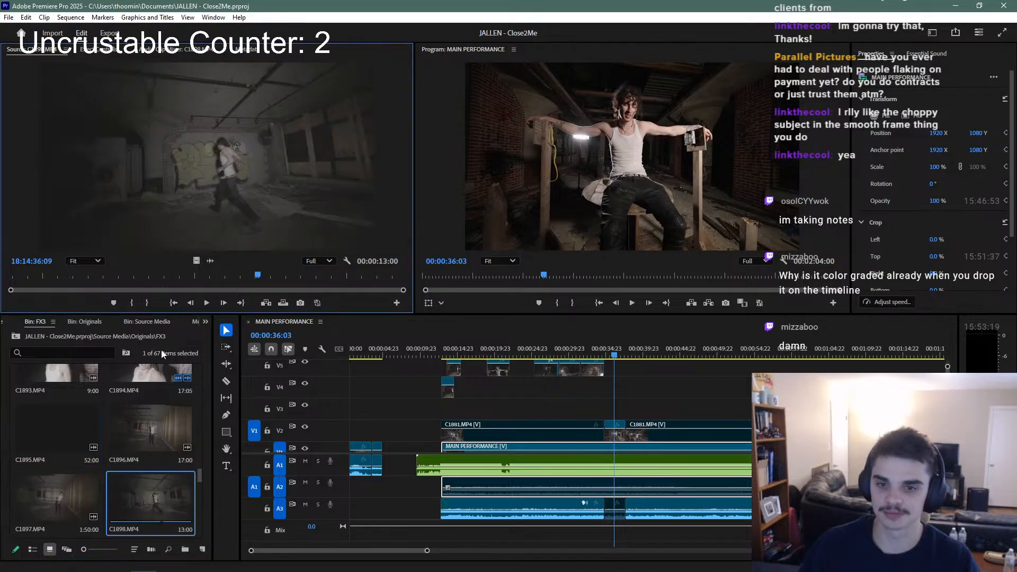
click(209, 277)
drag(133, 282, 205, 293)
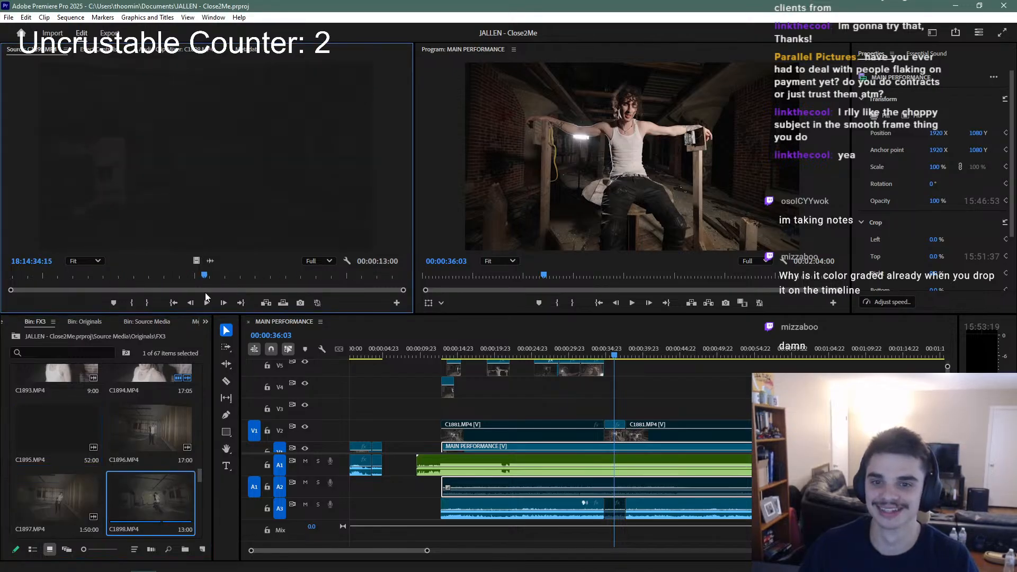
key(space)
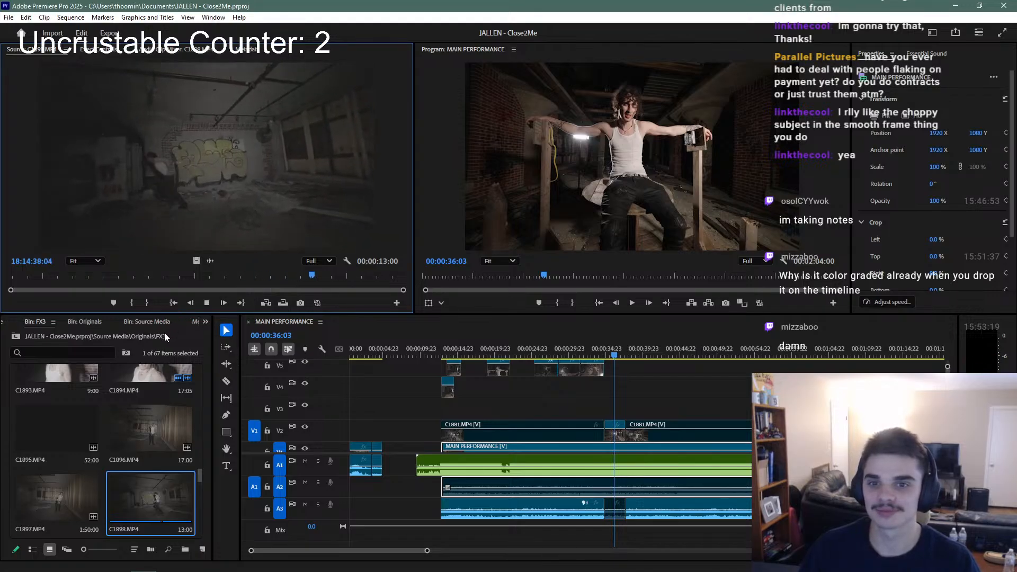
Load C1897.MP4 in the source monitor and mark an In point shortly after its start
double_click(66, 496)
drag(64, 277, 9, 274)
key(space)
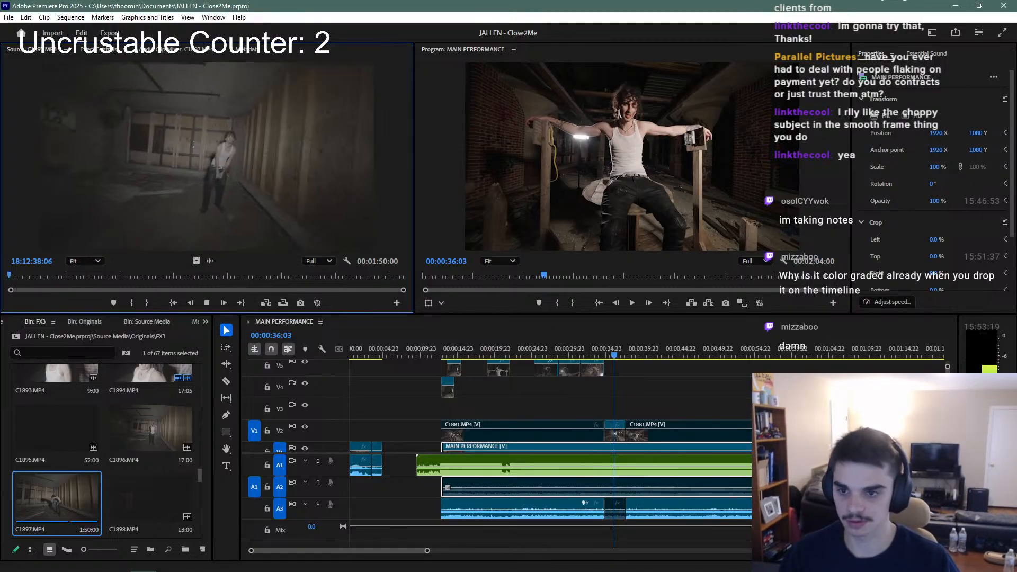
key(i)
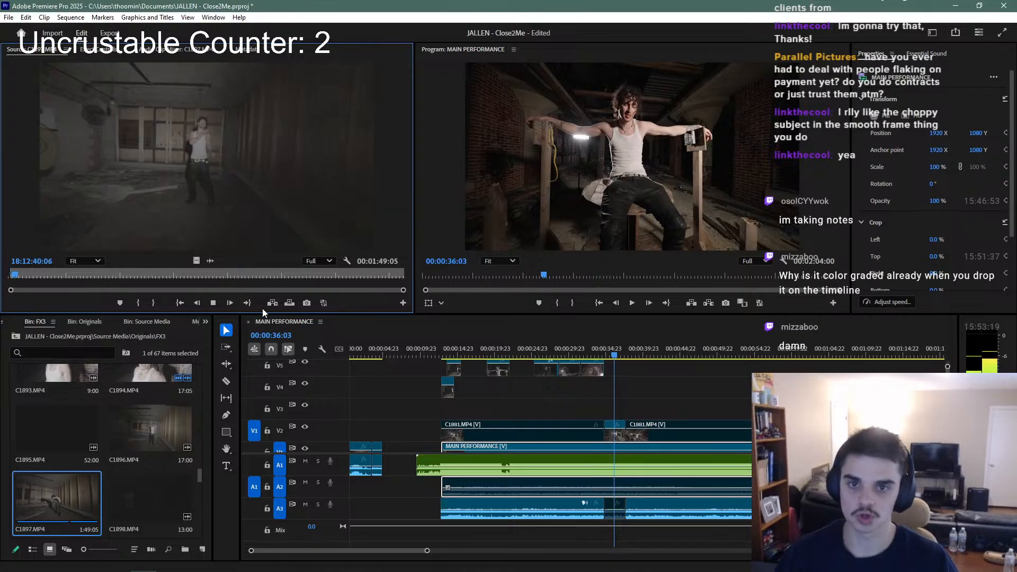
key(space)
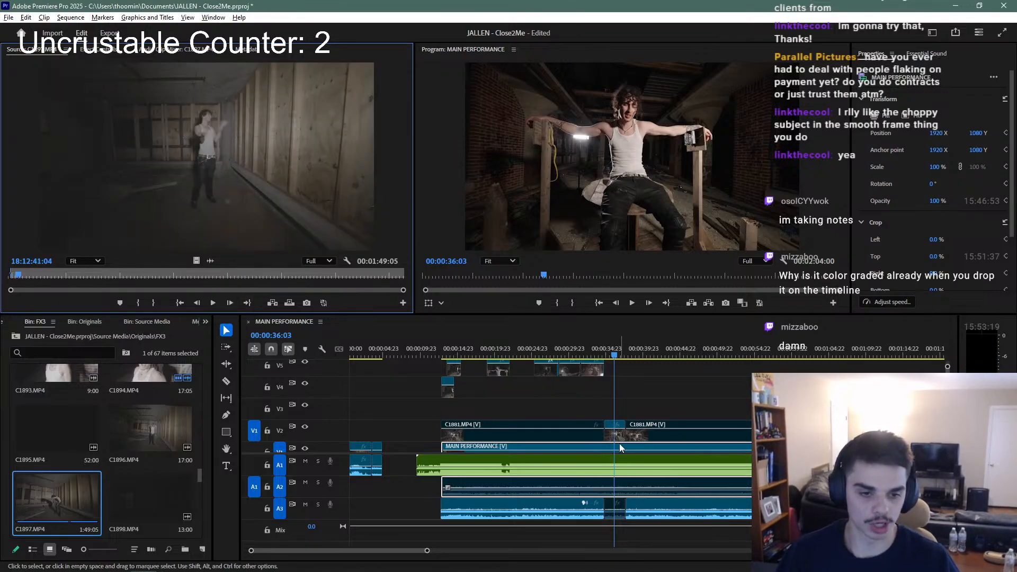
Add C1897.MP4 on V3 with its audio on A4, lined up with the start of the MAIN PERFORMANCE clip
scroll(607, 436, down, 5)
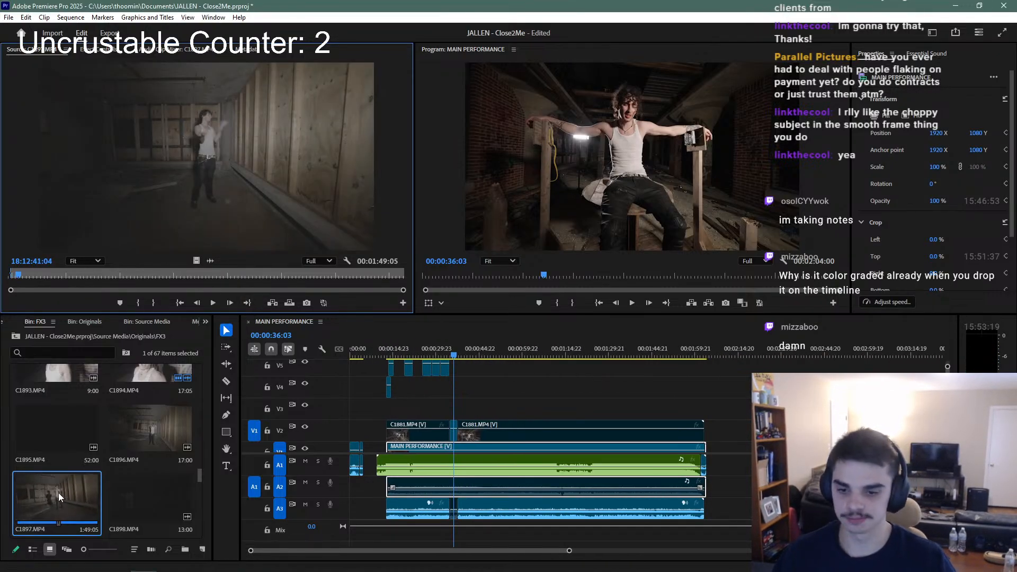
click(83, 490)
drag(85, 489, 716, 396)
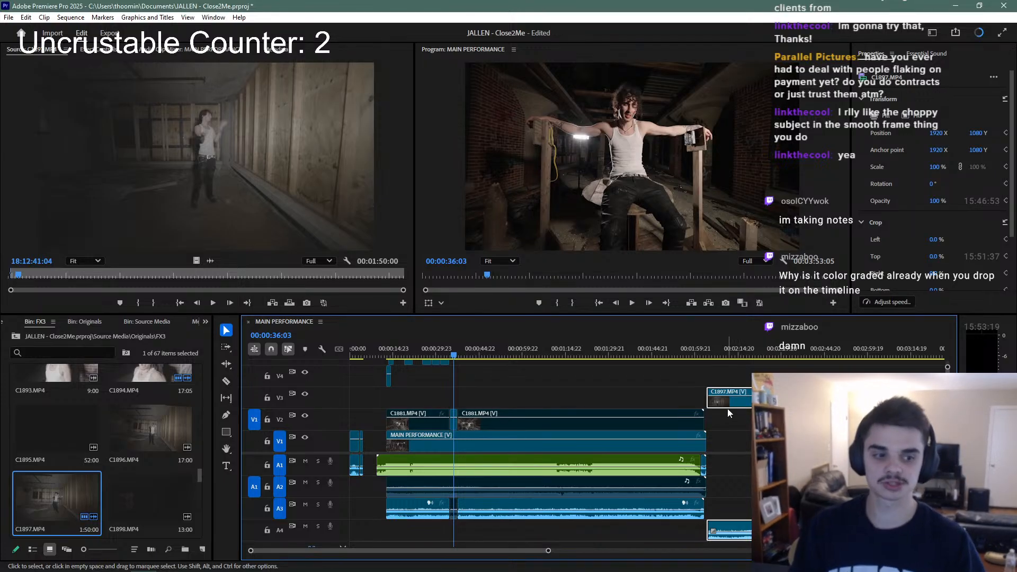
drag(729, 403, 406, 409)
scroll(405, 411, up, 2)
click(404, 510)
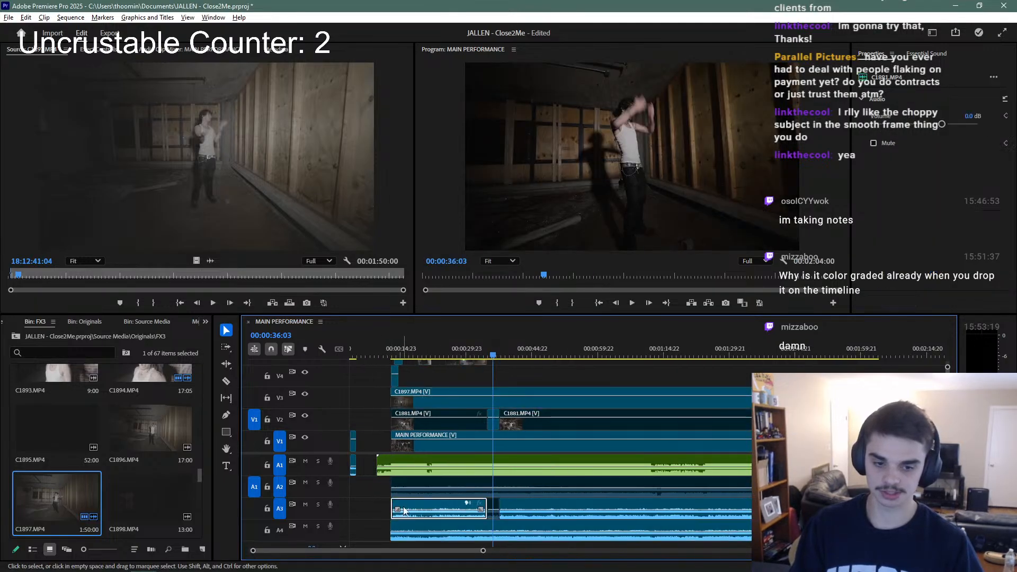
Disable the audio of the first and last C1881.MP4 sections on A3
key(shift+e)
click(891, 508)
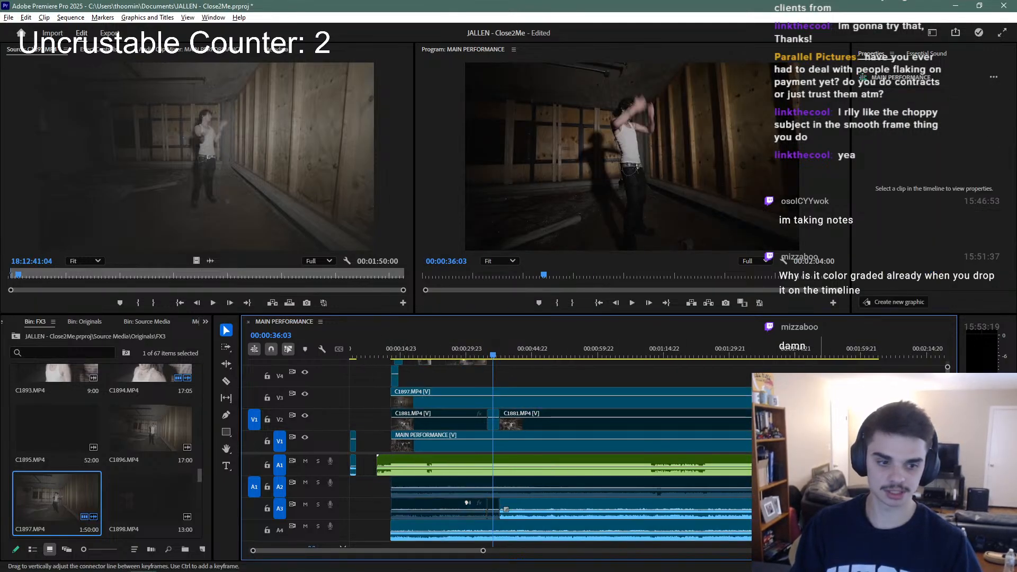
click(785, 509)
key(shift+e)
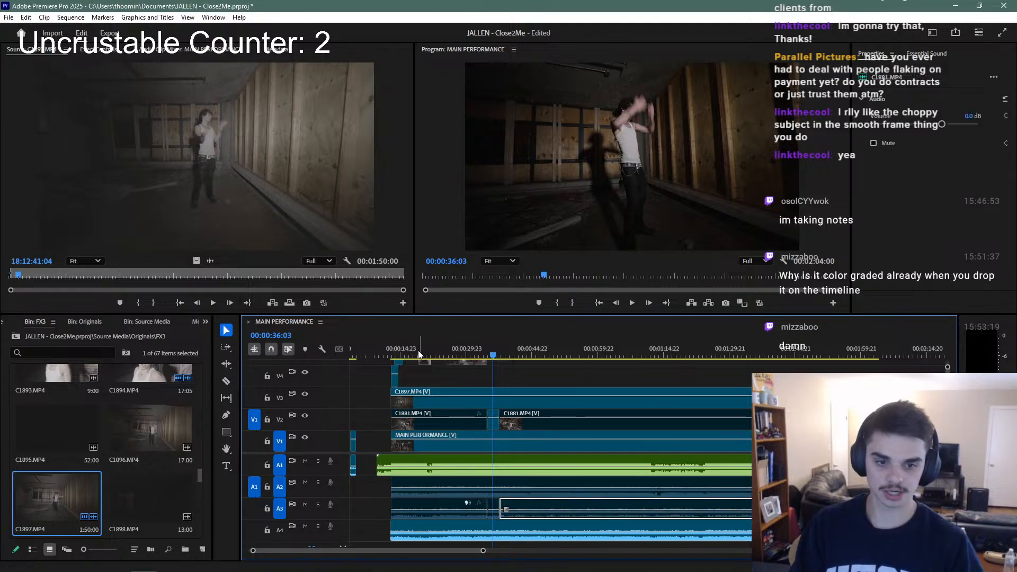
Play the sequence from the start of the performance clips at 00:00:12:20 to check the sync of C1897.MP4
click(387, 343)
key(space)
scroll(387, 343, up, 2)
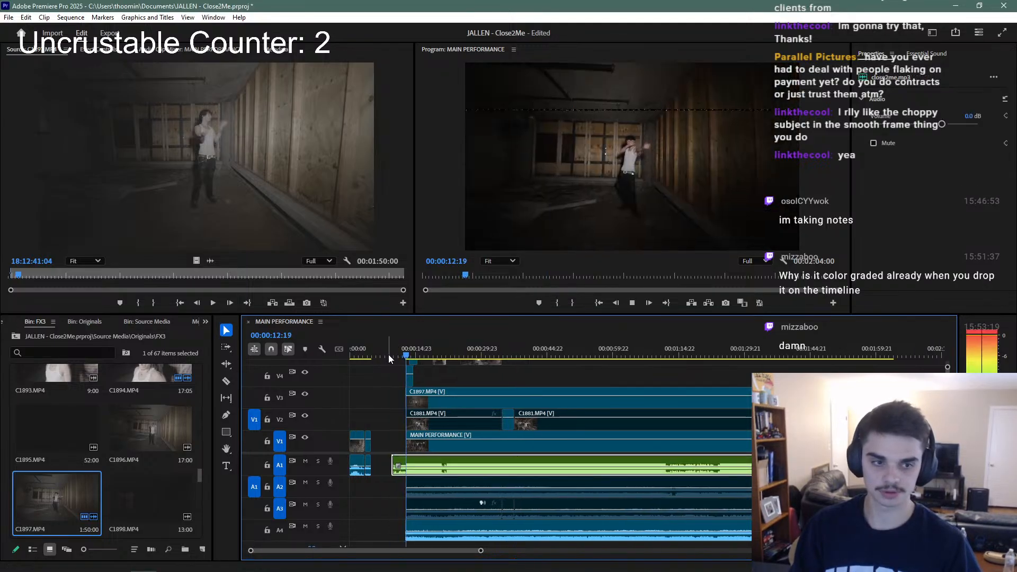
scroll(401, 408, up, 4)
key(Up)
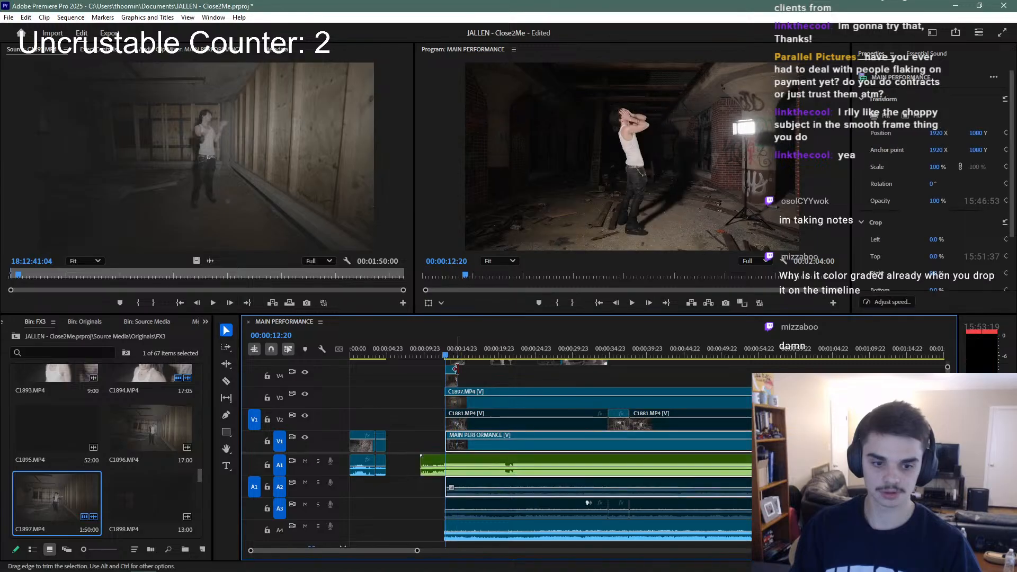
key(space)
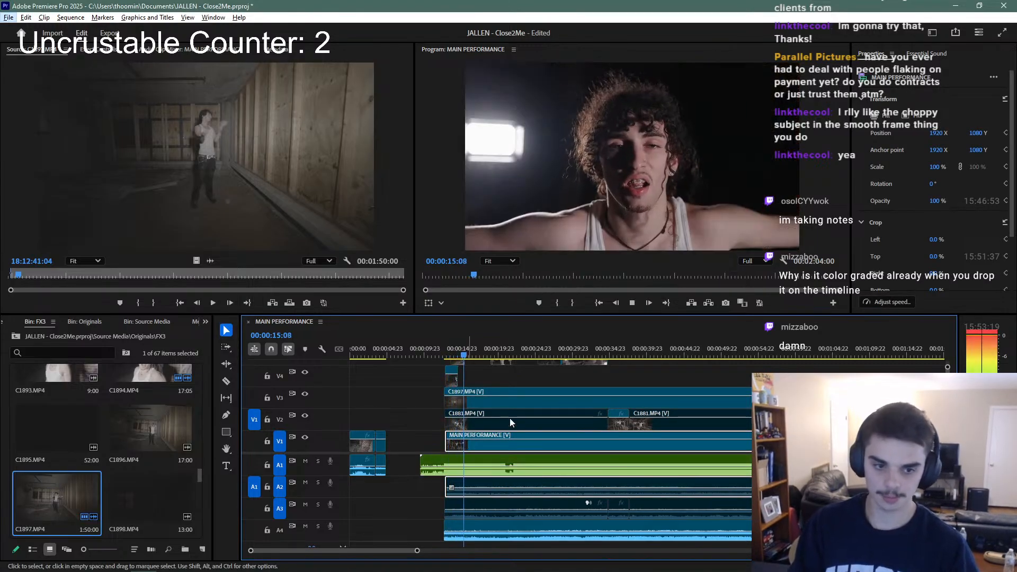
Nudge C1897.MP4 on V3 with its audio into sync with the song, starting it at 00:00:12:19, and replay the beginning
click(508, 405)
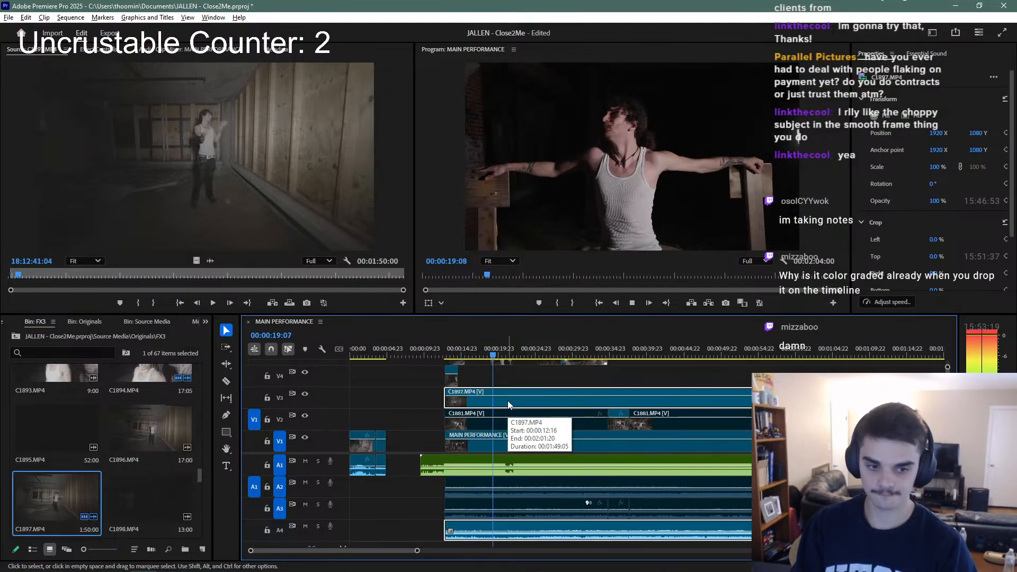
click(446, 355)
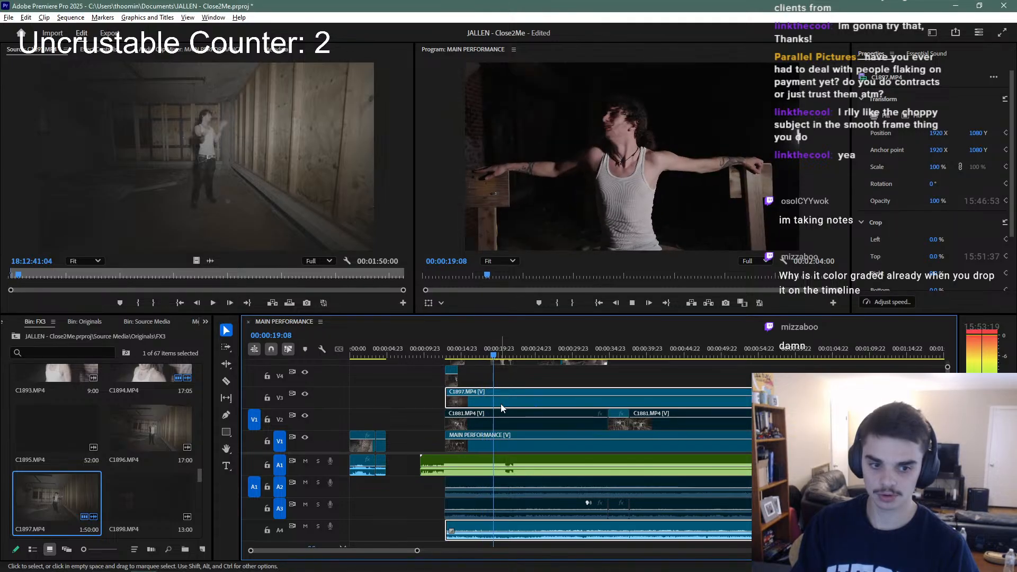
click(441, 354)
key(space)
click(482, 402)
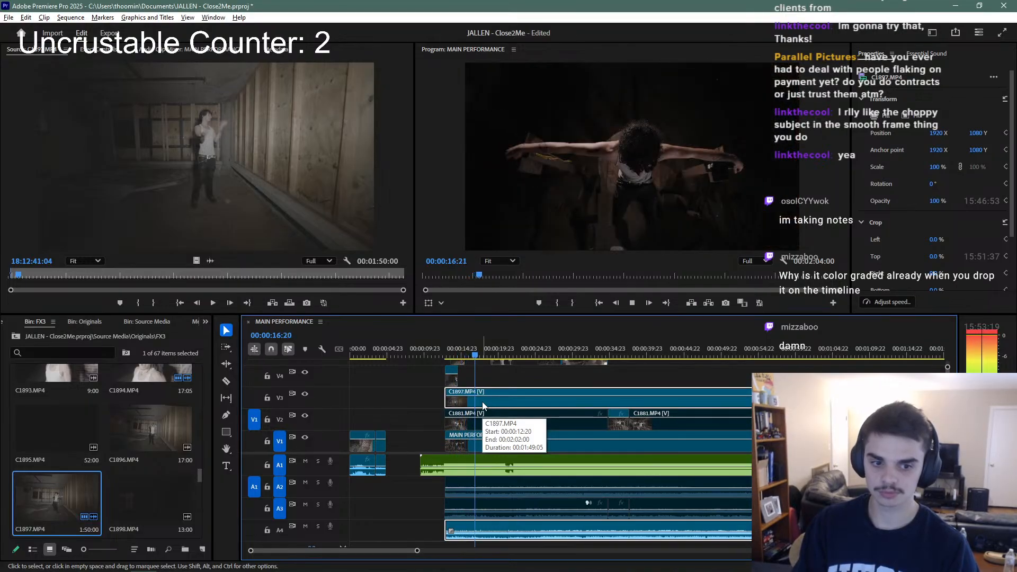
click(446, 354)
click(471, 401)
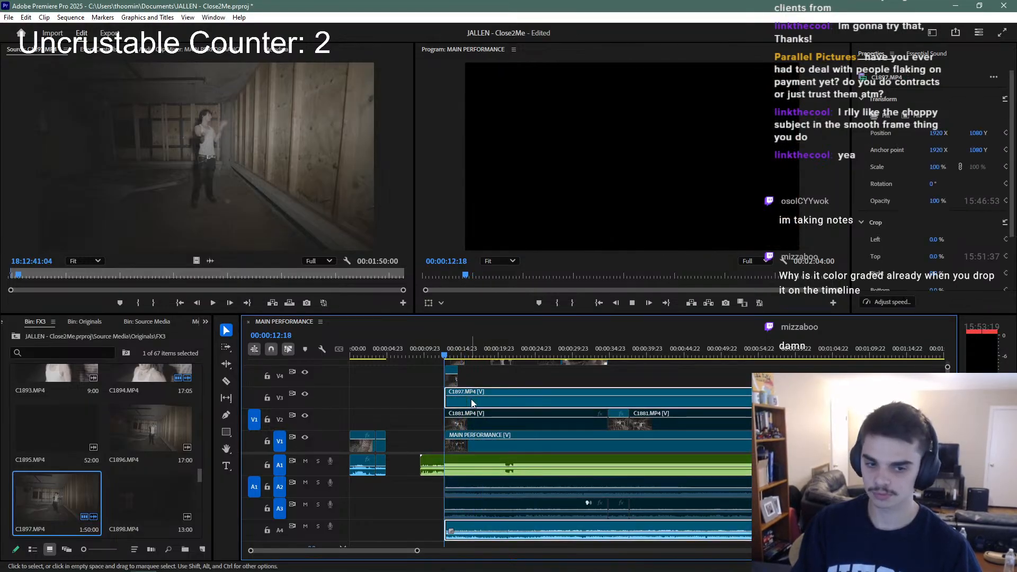
key(space)
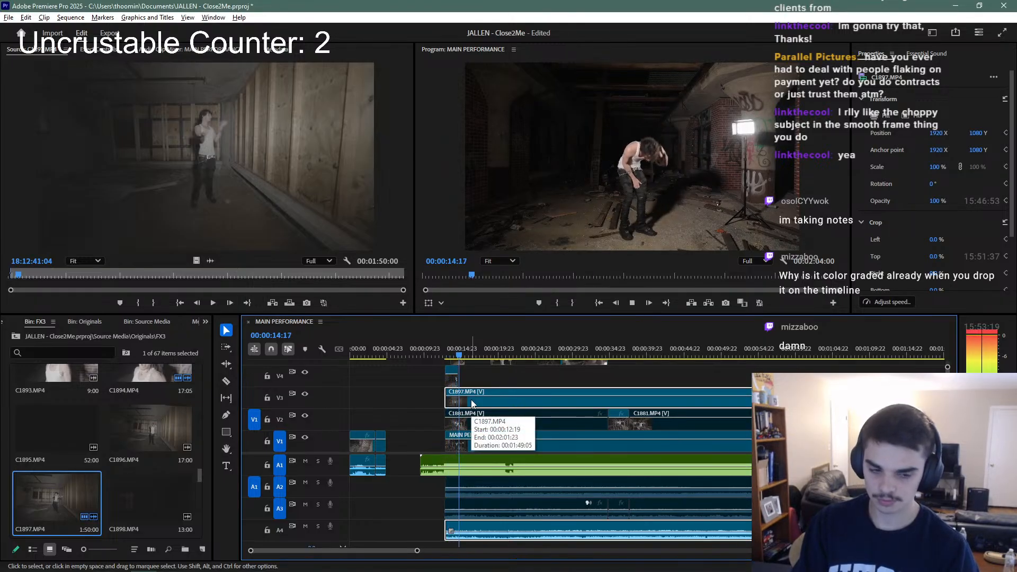
Disable only the audio of C1897.MP4 on A4
key(minus)
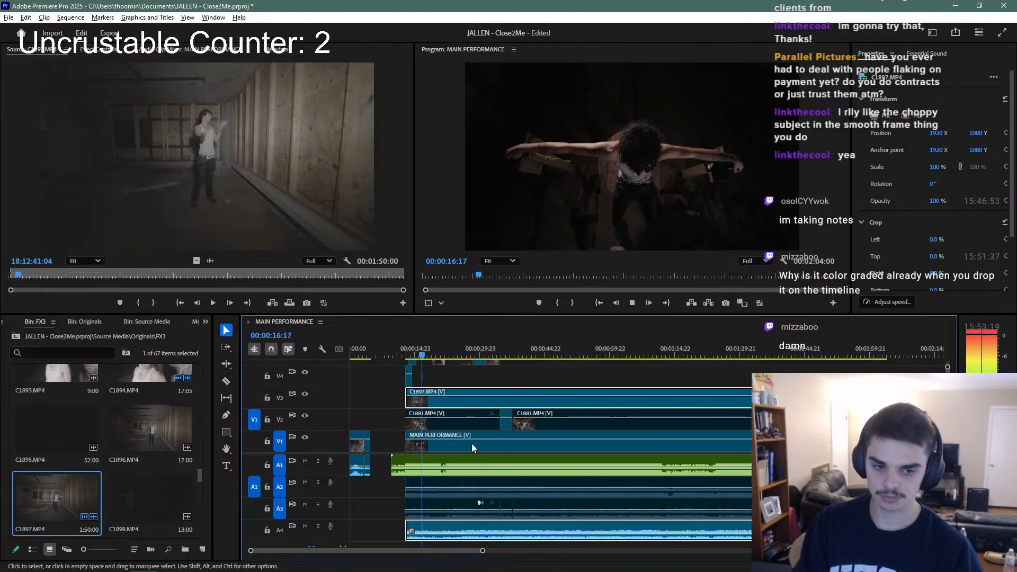
click(393, 532)
alt+click(422, 532)
key(shift+e)
Split C1897.MP4 on V3 at 00:00:37:15 and disable the video of the section before the cut
drag(420, 348, 514, 342)
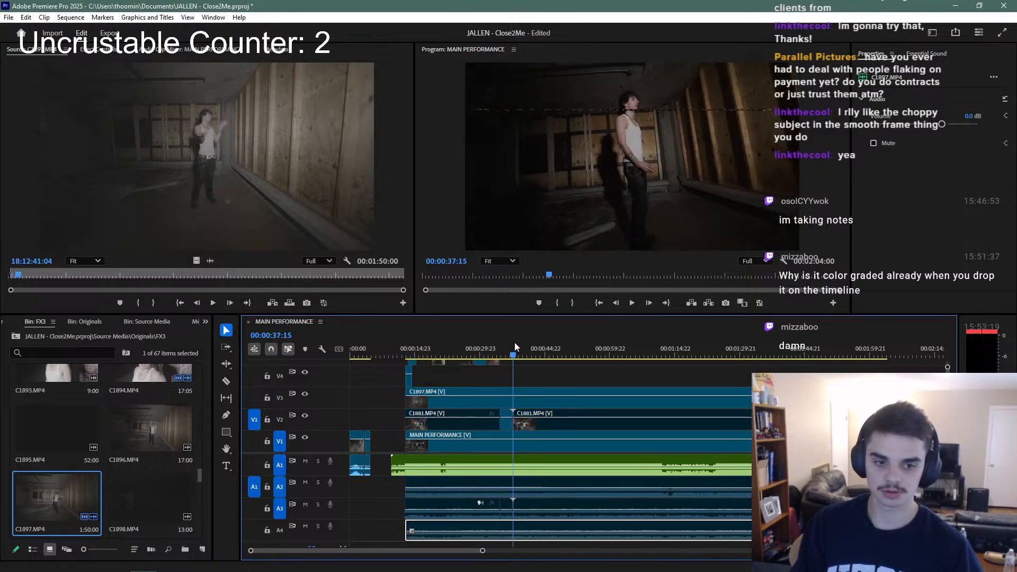
click(529, 403)
key(ctrl+k)
alt+click(498, 391)
key(shift+e)
Split C1897.MP4 again at 00:00:41:00 and disable the video and audio of everything after the cut
key(space)
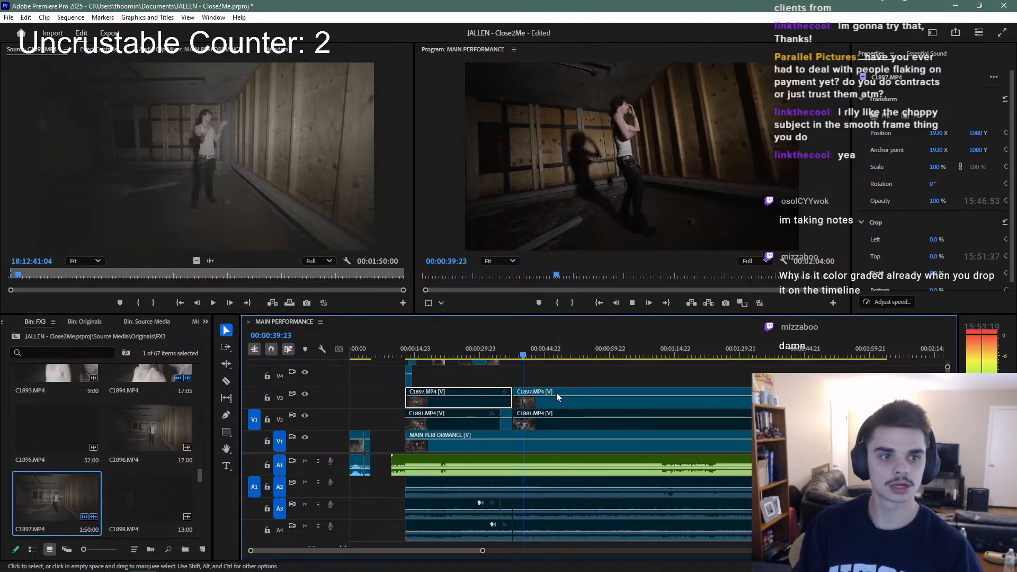
key(space)
click(557, 397)
key(ctrl+k)
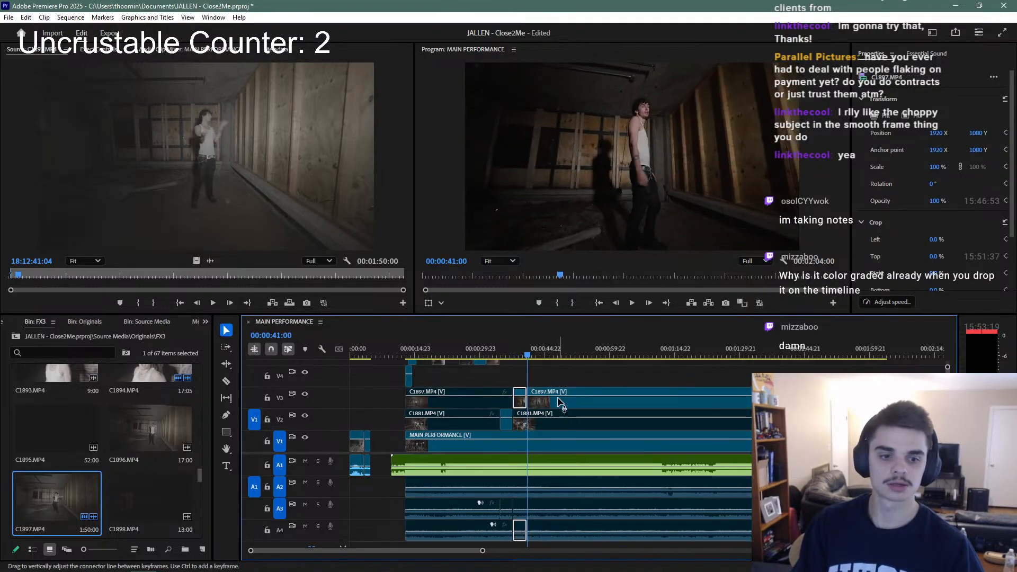
click(537, 402)
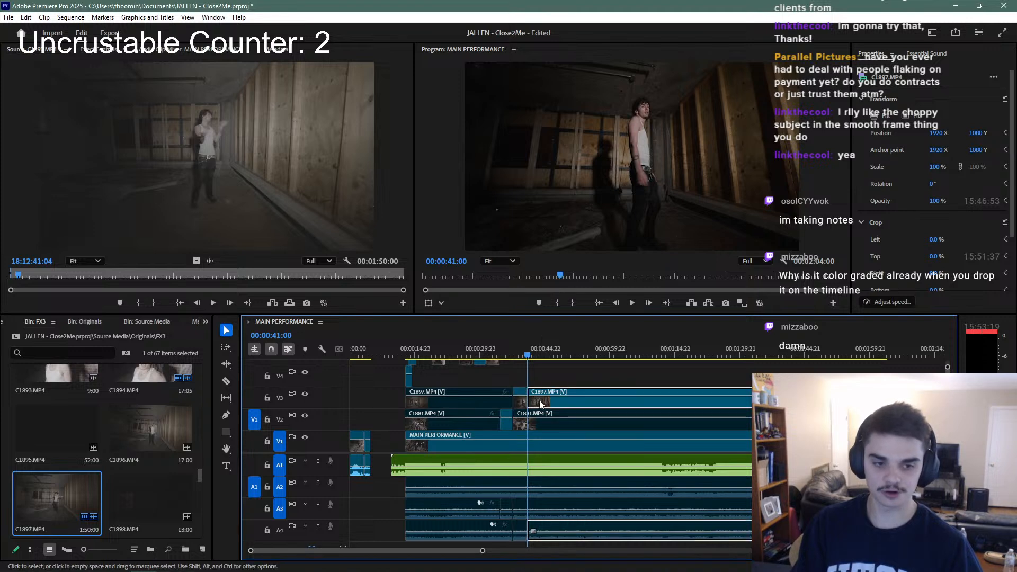
key(shift+e)
alt+click(854, 531)
key(shift+e)
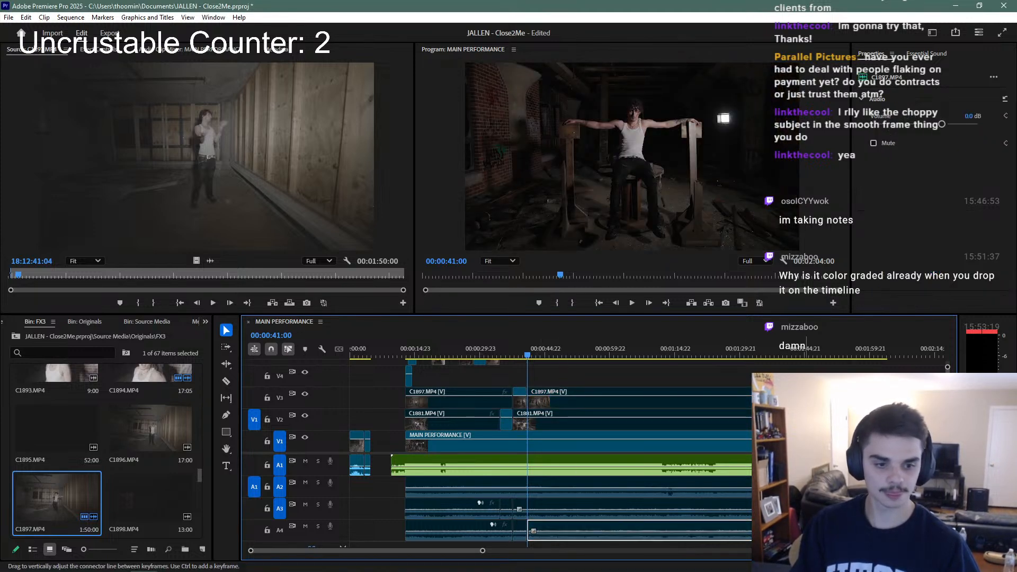
Play back the edit across the kept C1897.MP4 section from shortly before it and save the project
drag(508, 344, 497, 341)
key(space)
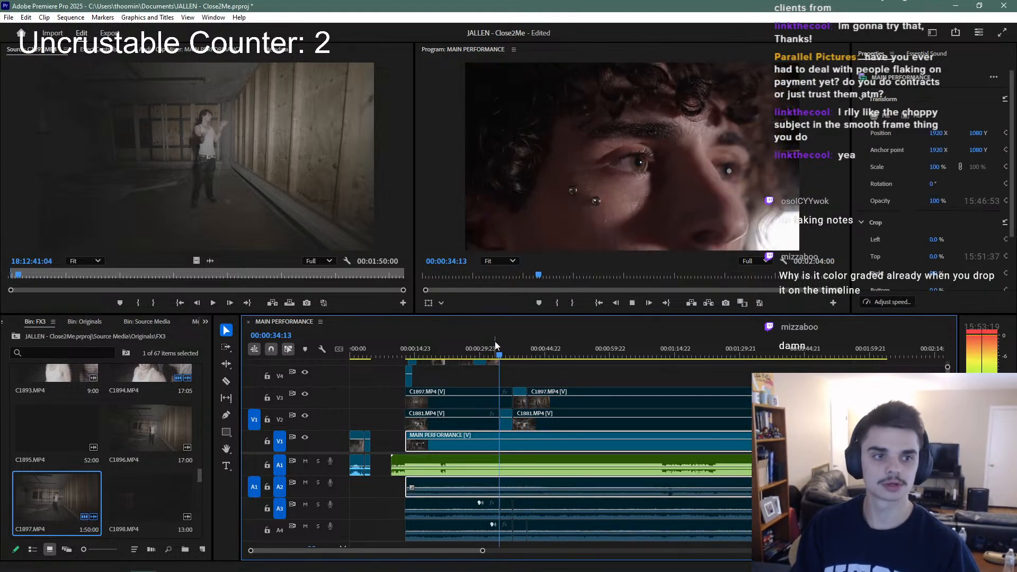
click(485, 344)
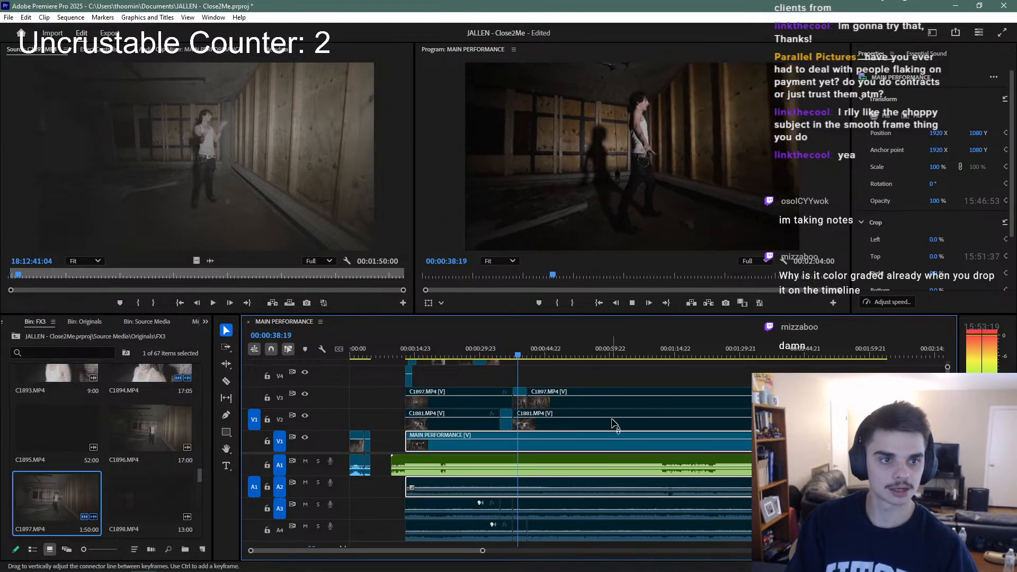
key(space)
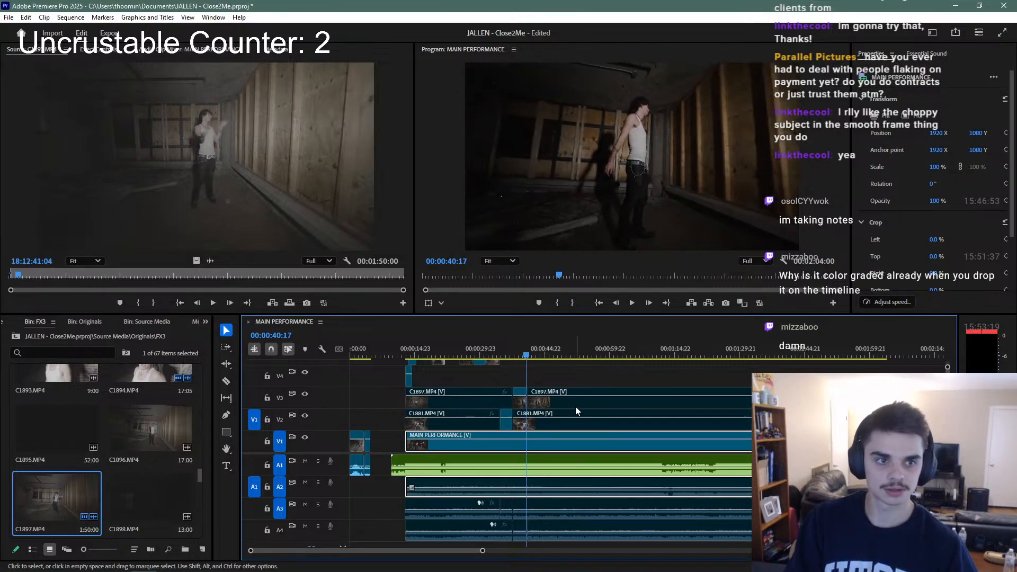
key(ctrl+s)
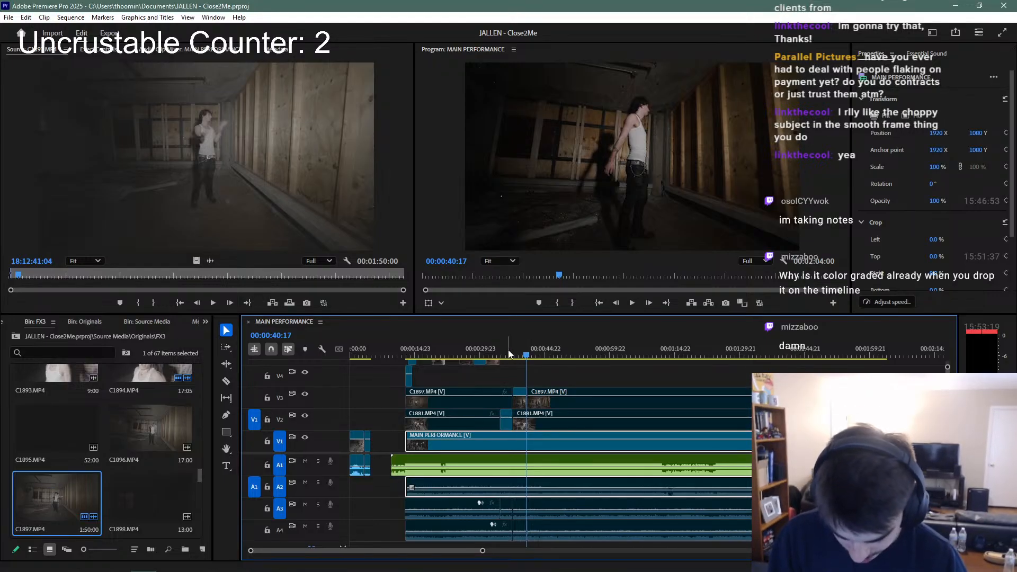
Create a bin named Story Beats at the top level of the JALLEN - Close2Me project and open it
key(=)
key(=)
key(=)
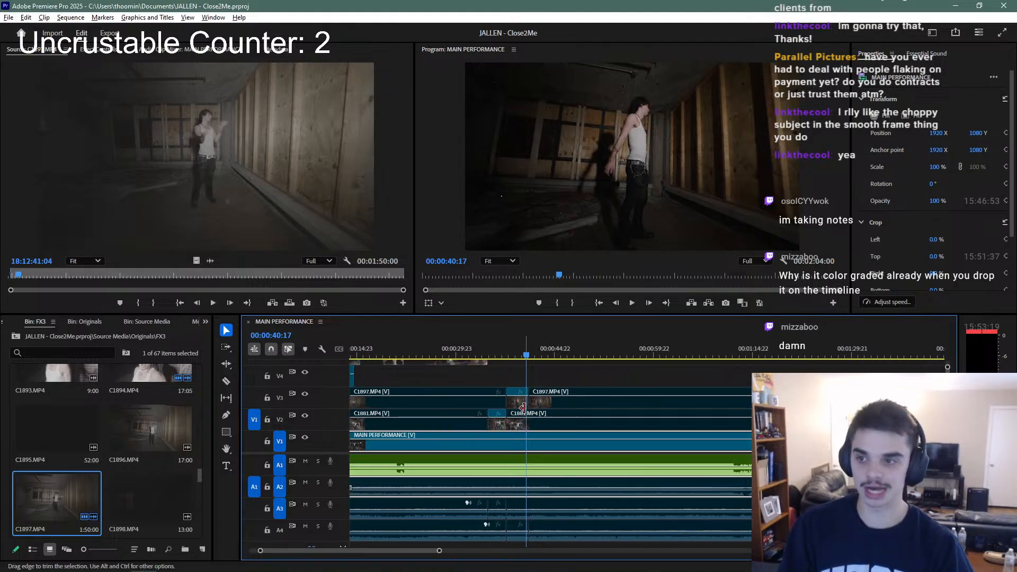
scroll(530, 408, up, 3)
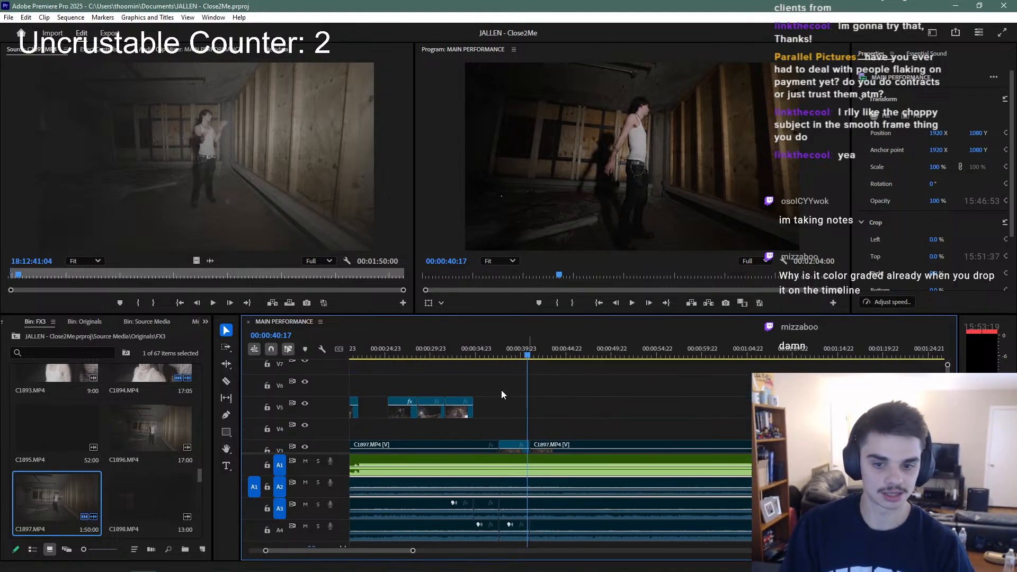
scroll(174, 454, up, 1)
click(205, 322)
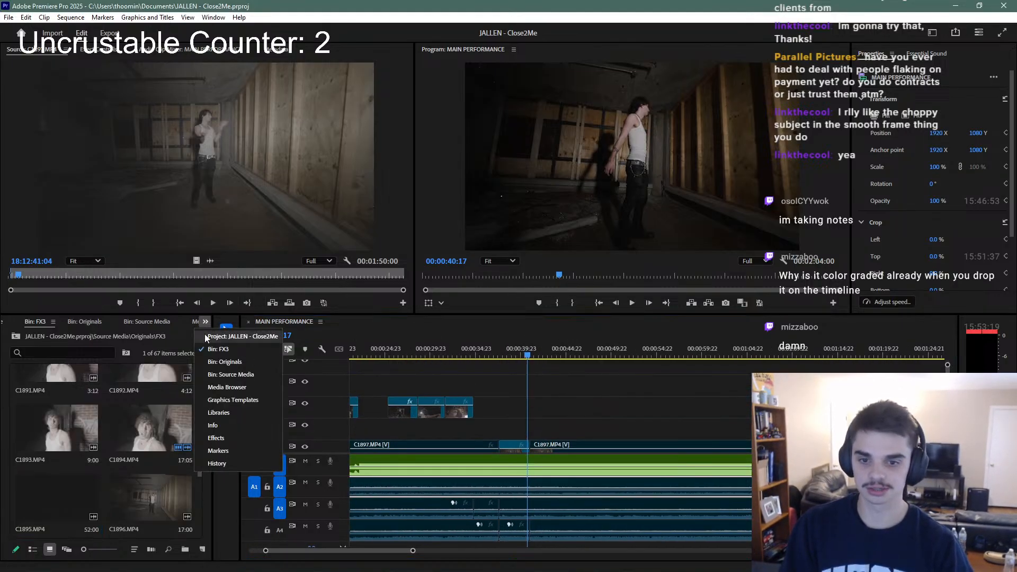
click(222, 335)
right_click(176, 449)
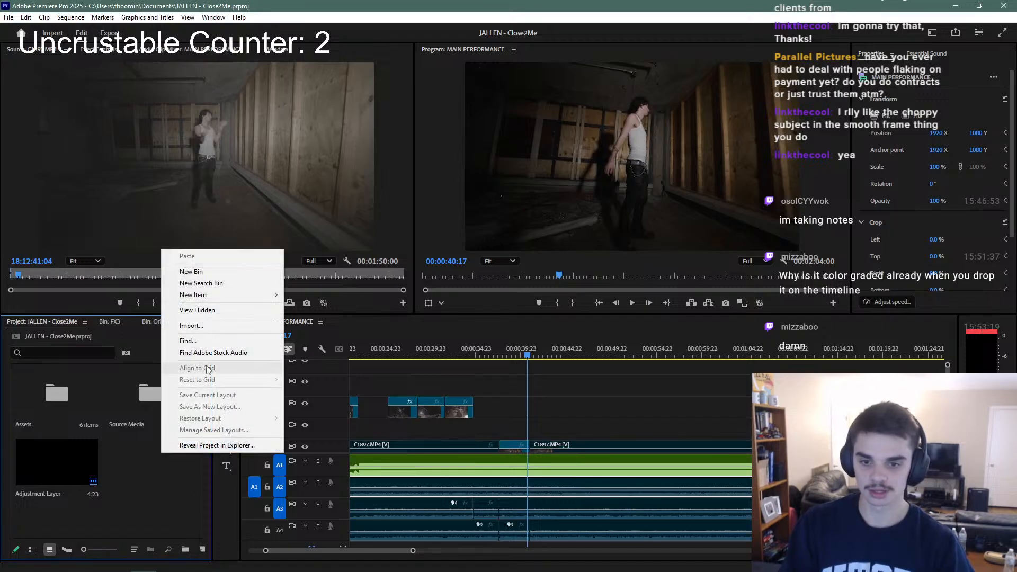
mouse_move(208, 300)
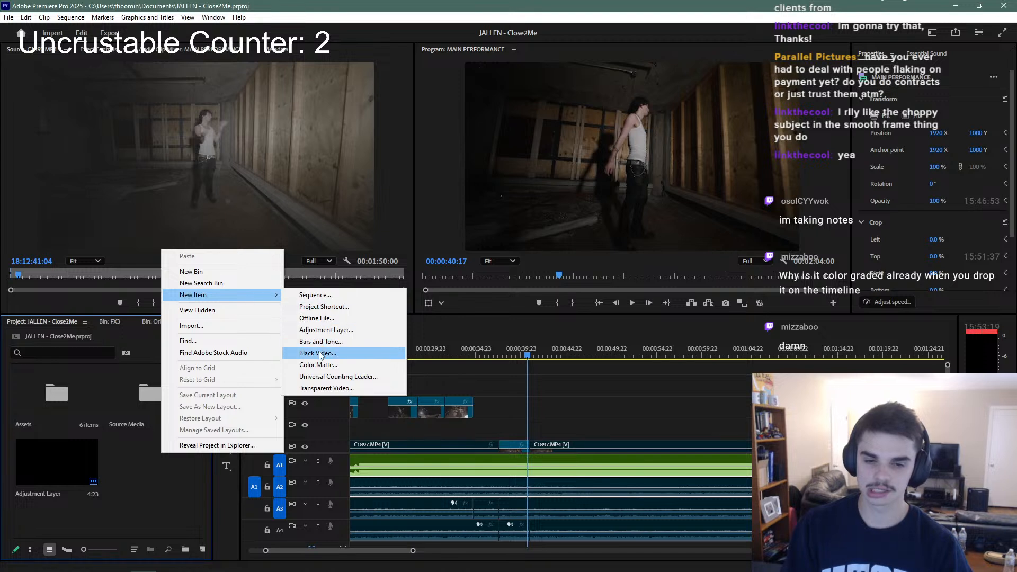
click(191, 272)
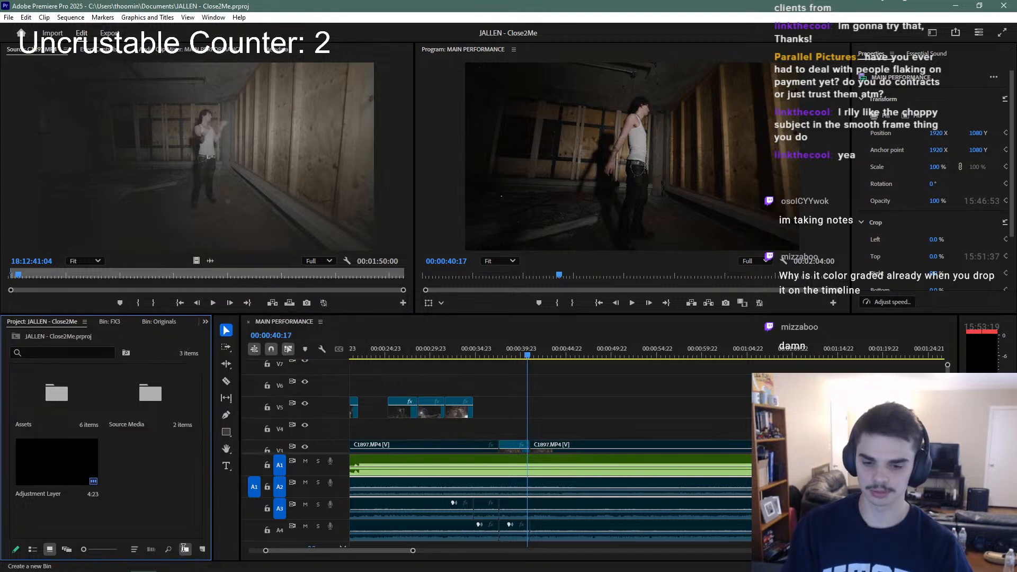
text(Styo)
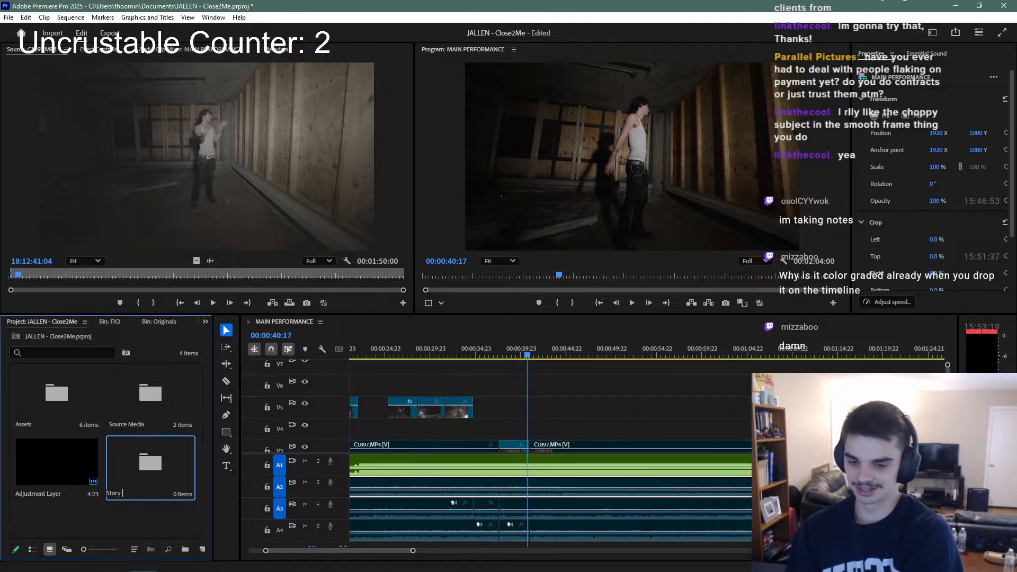
key(Return)
double_click(165, 460)
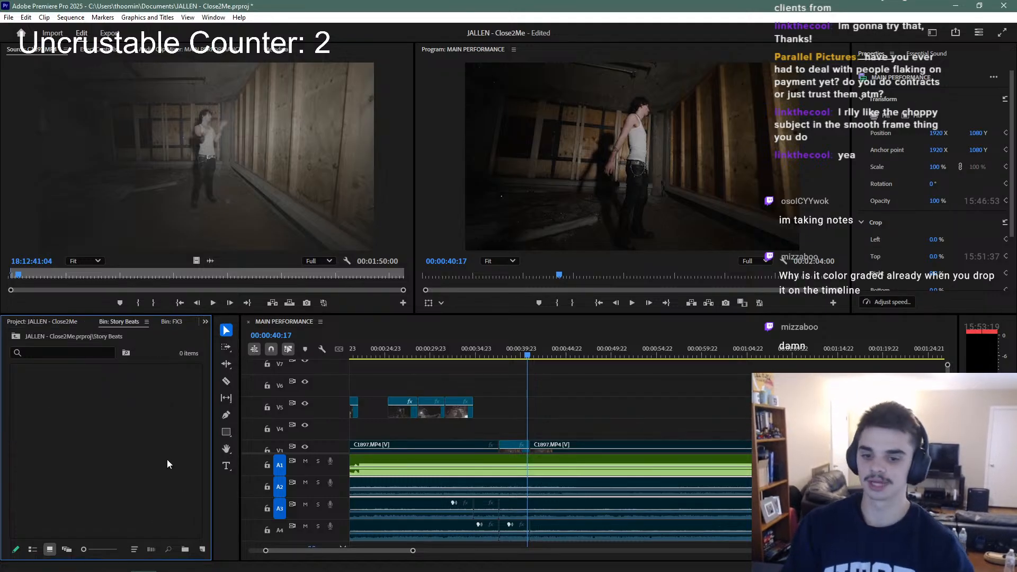
right_click(140, 455)
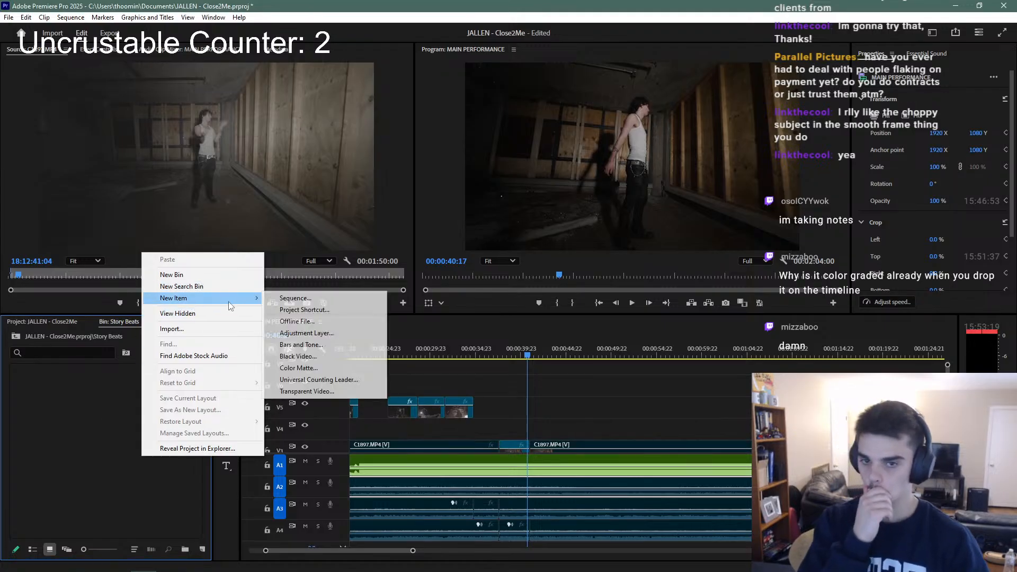
click(572, 394)
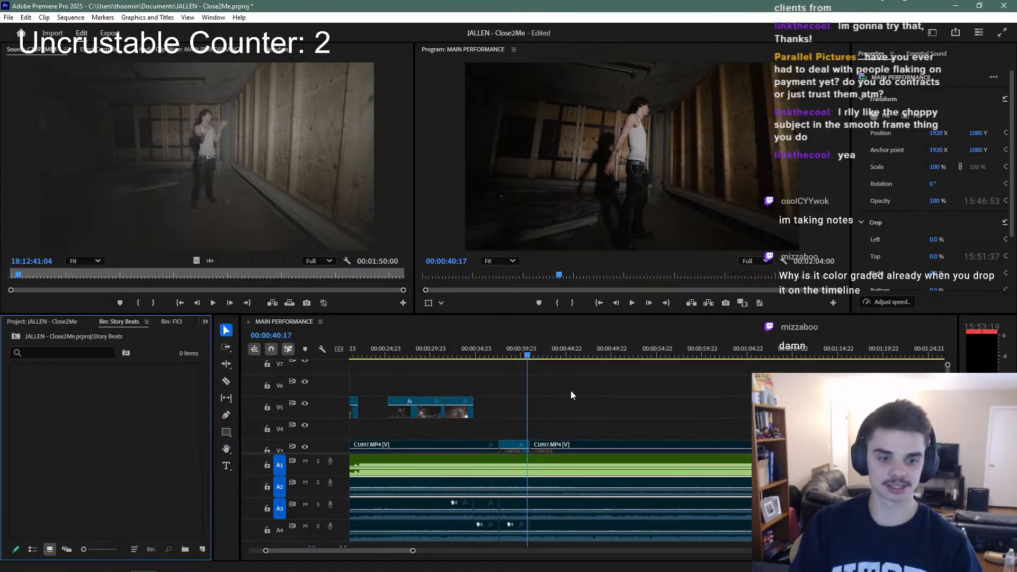
Place the playhead at 00:00:41:00, the end of the kept C1897.MP4 section, and save the project
click(530, 349)
click(527, 343)
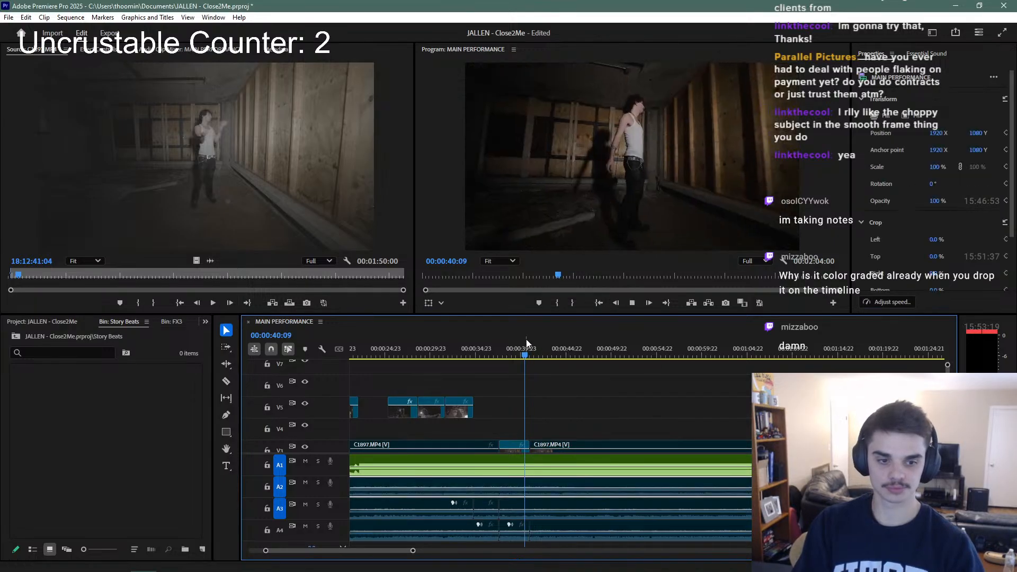
key(space)
click(646, 352)
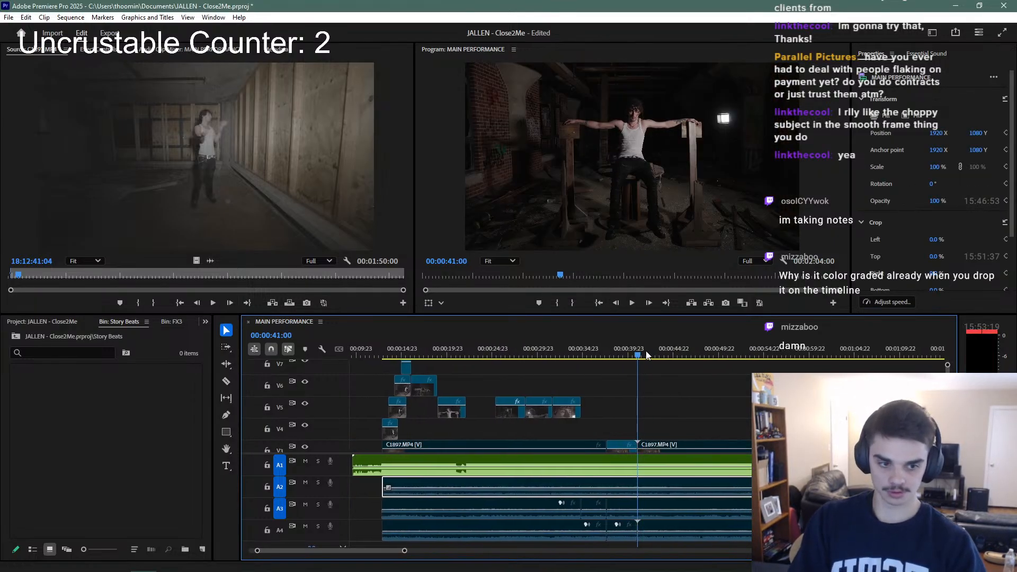
key(ctrl+s)
Add the text "Robot calws are seen picking up vials of brain juice and putting them on conveyor belts" at 00:00:41:00
click(235, 465)
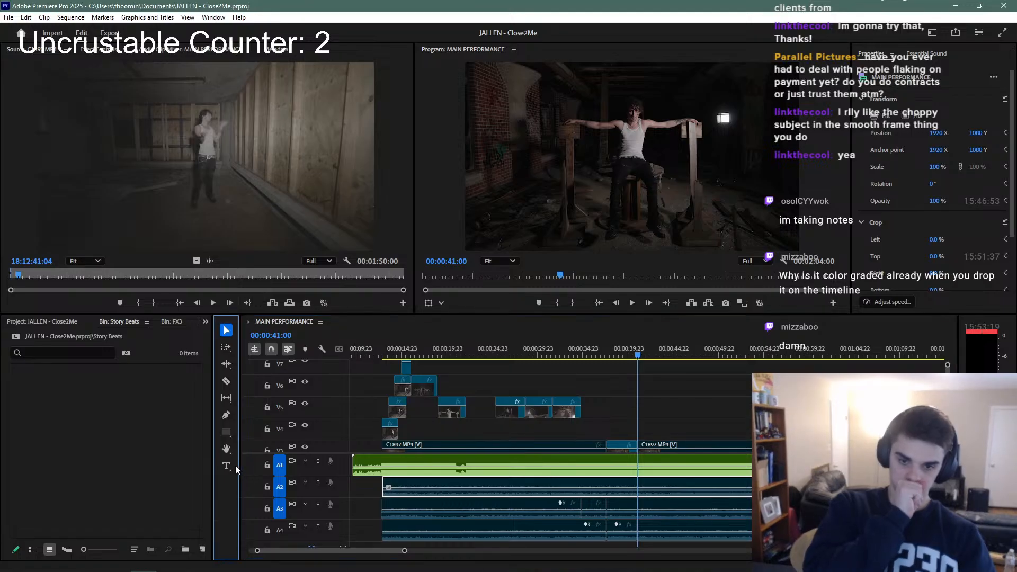
click(586, 164)
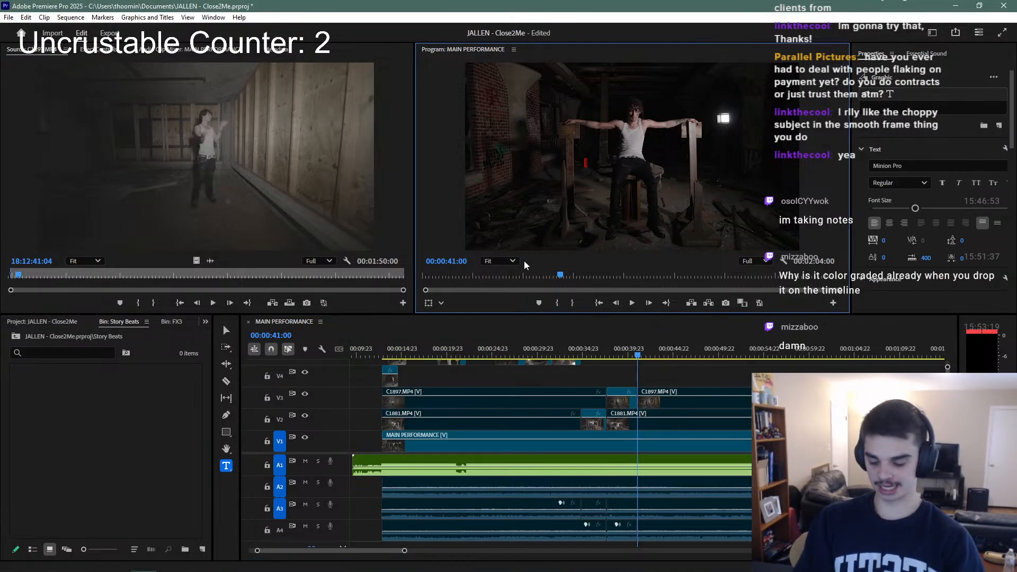
text(Robot)
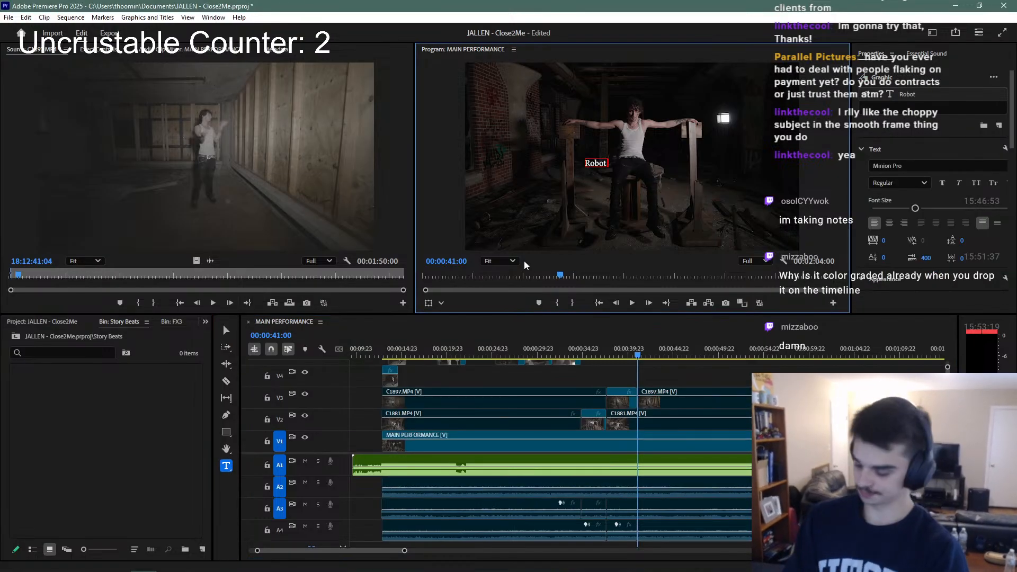
text( calws a)
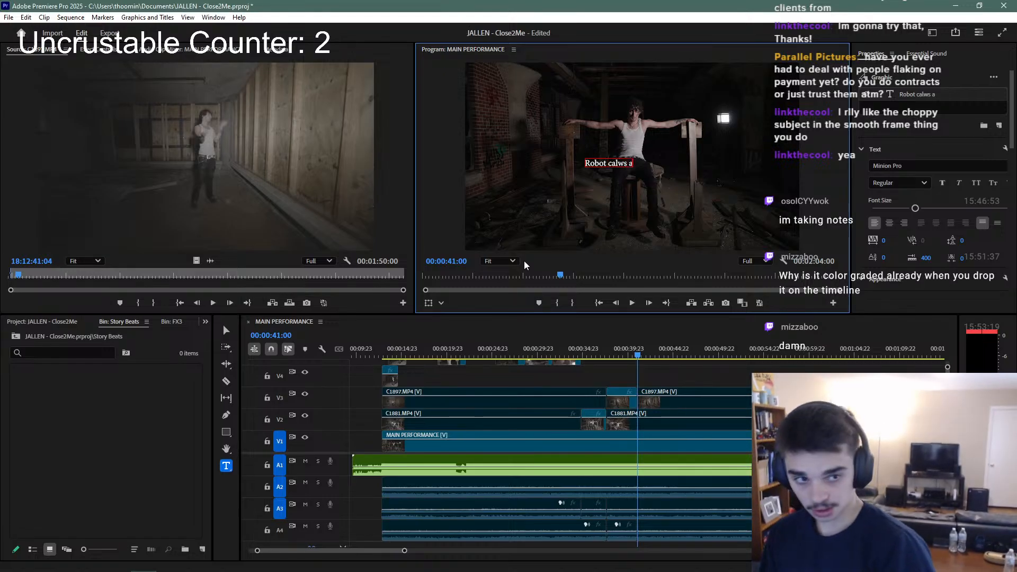
text(re seen p)
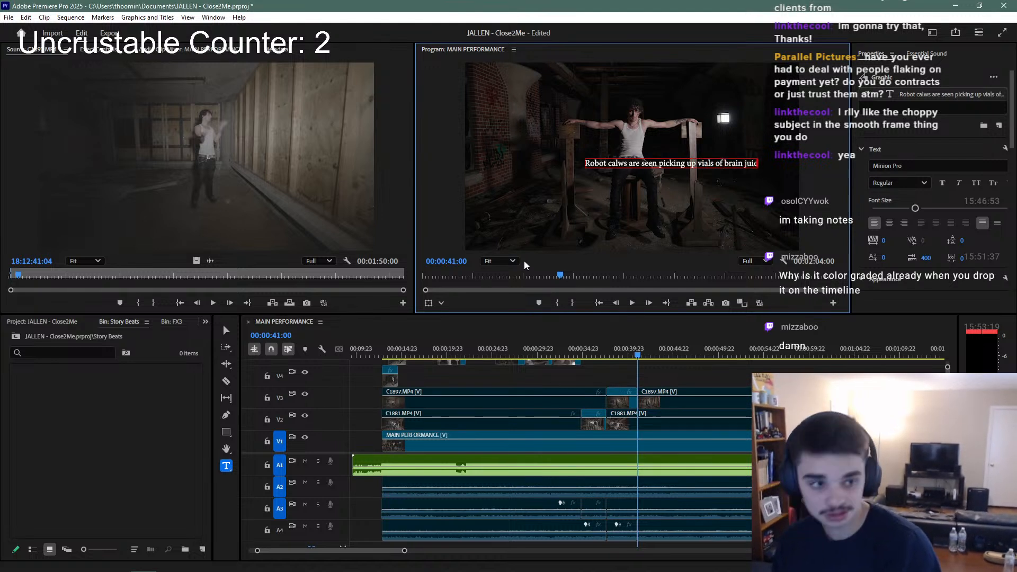
text(ic)
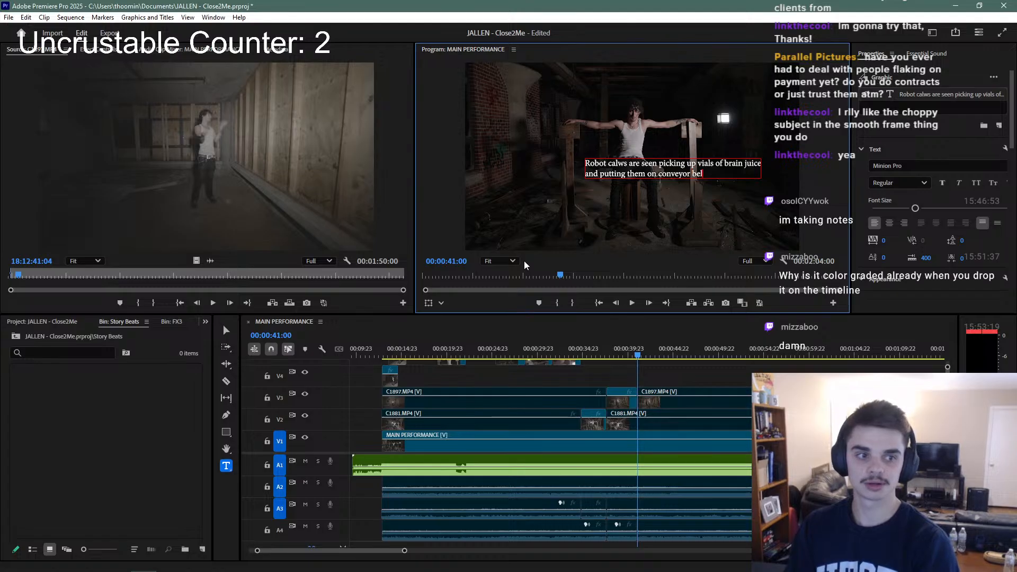
text(ts)
key(Escape)
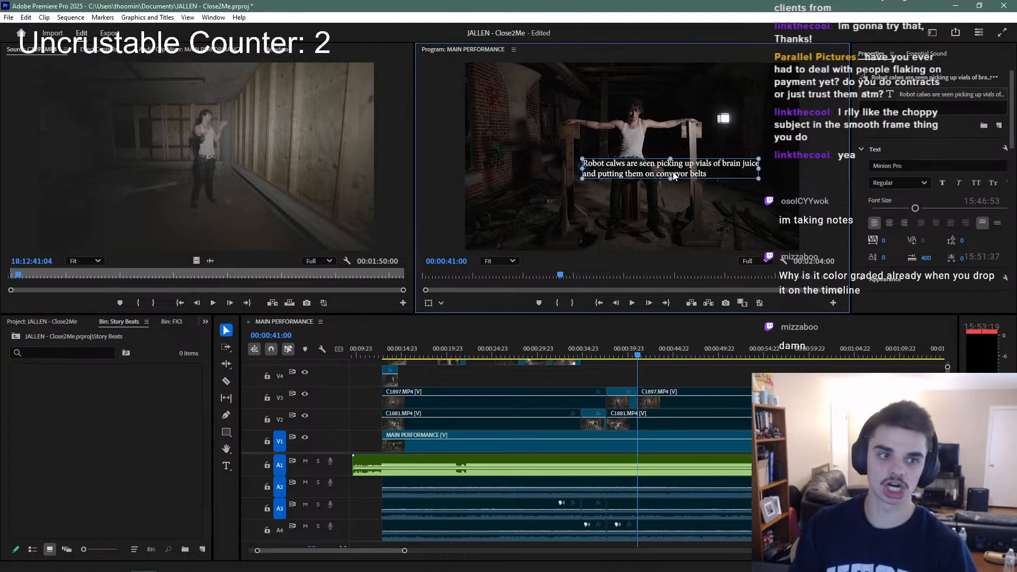
Enlarge the story beat text and centre it in the frame
drag(674, 176, 640, 158)
mouse_move(720, 166)
mouse_down()
mouse_move(763, 169)
mouse_move(716, 152)
mouse_up()
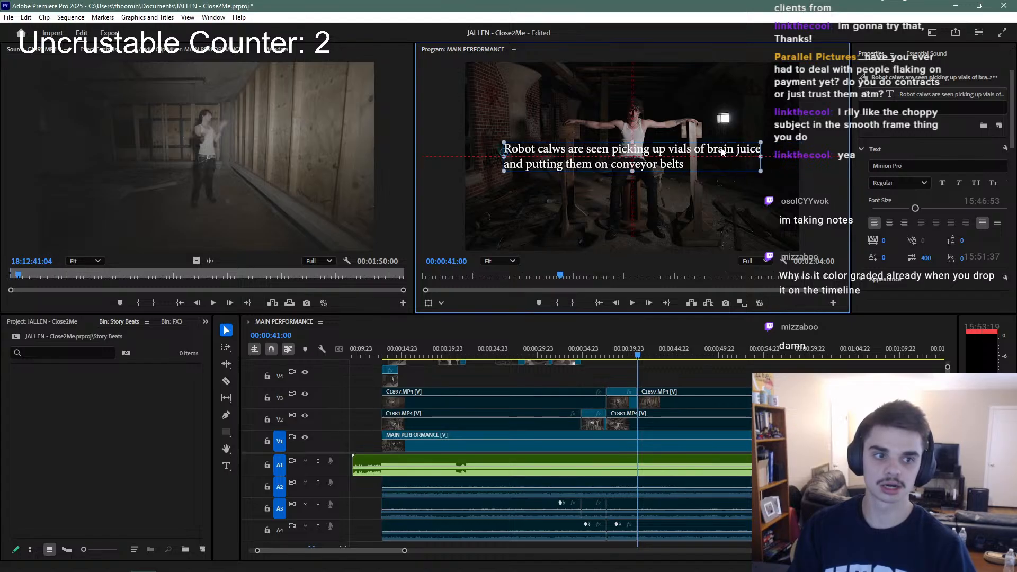
click(710, 370)
Create a 3840 x 2160, 23.976 fps Black Video in the Story Beats bin and place it on V4 at 00:00:41:00
scroll(566, 405, up, 4)
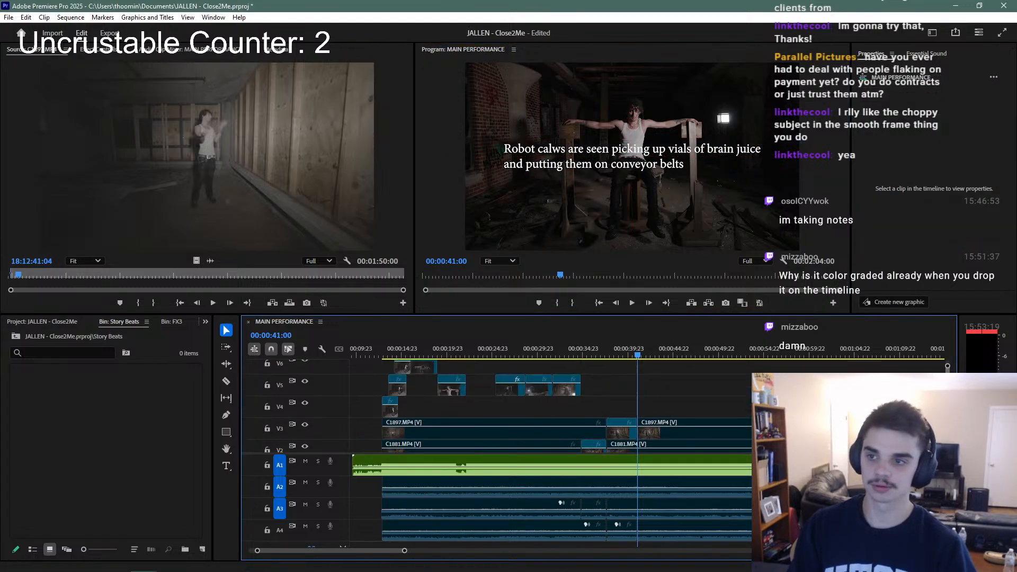
click(202, 549)
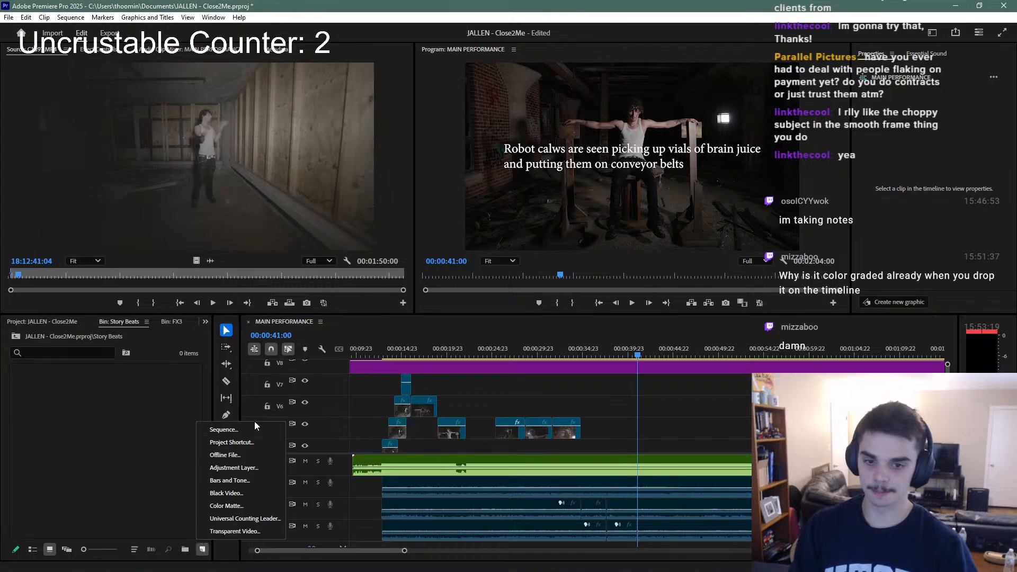
click(249, 489)
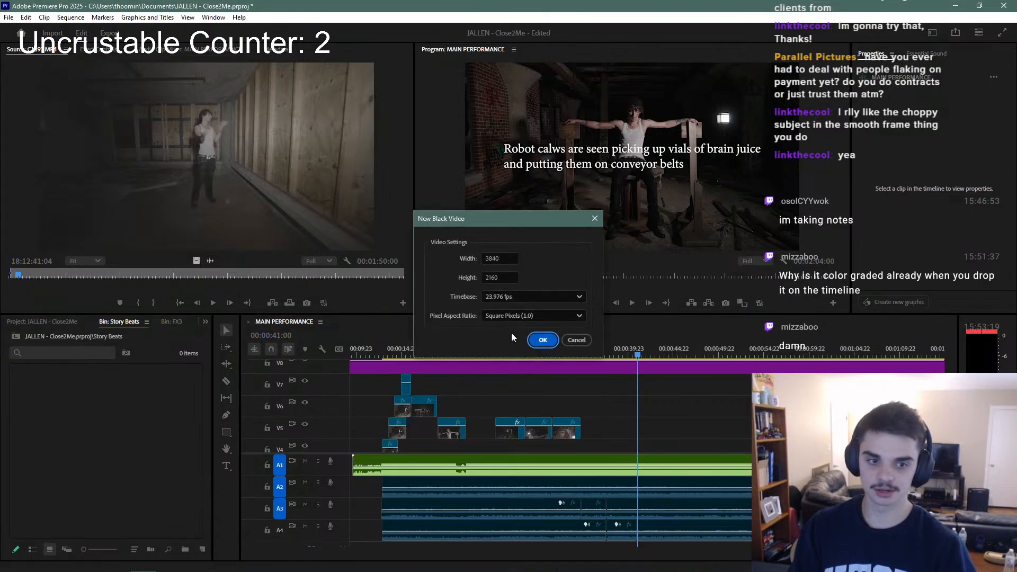
click(543, 340)
scroll(551, 405, down, 3)
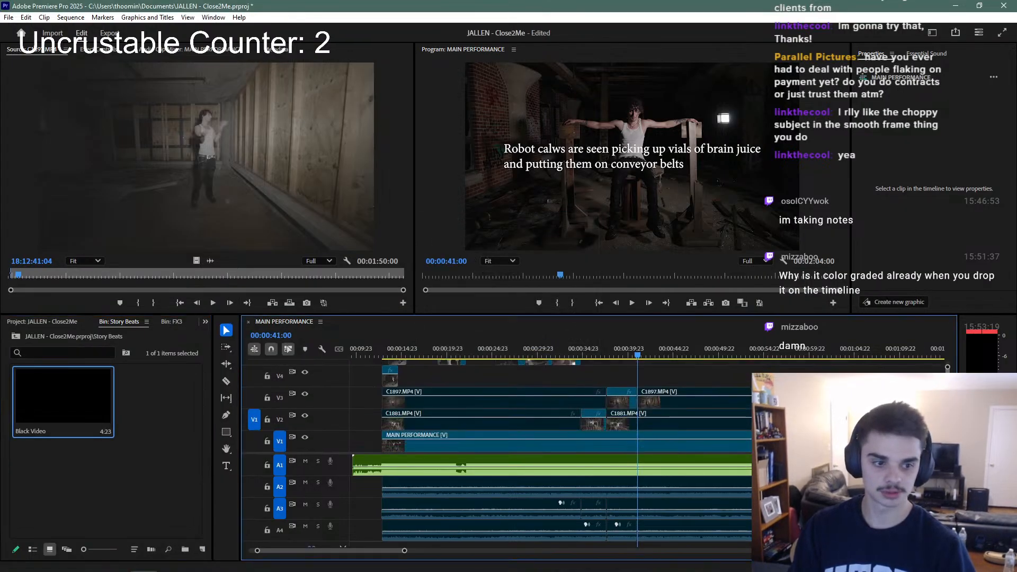
drag(28, 384, 643, 375)
Play through the placeholder and trim both the black video on V4 and the text graphic on V9 to end at 00:00:45:04
click(627, 352)
key(space)
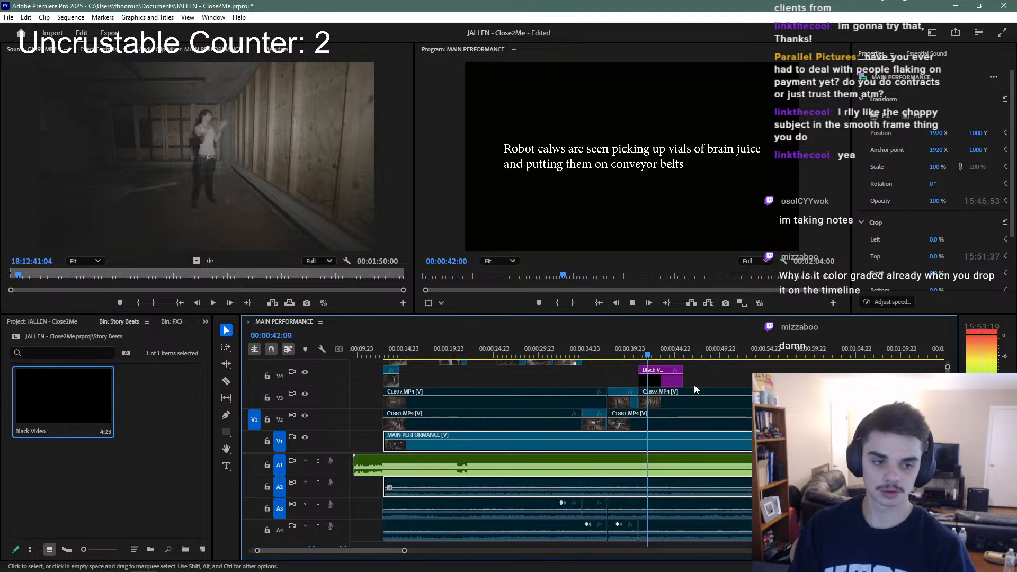
key(space)
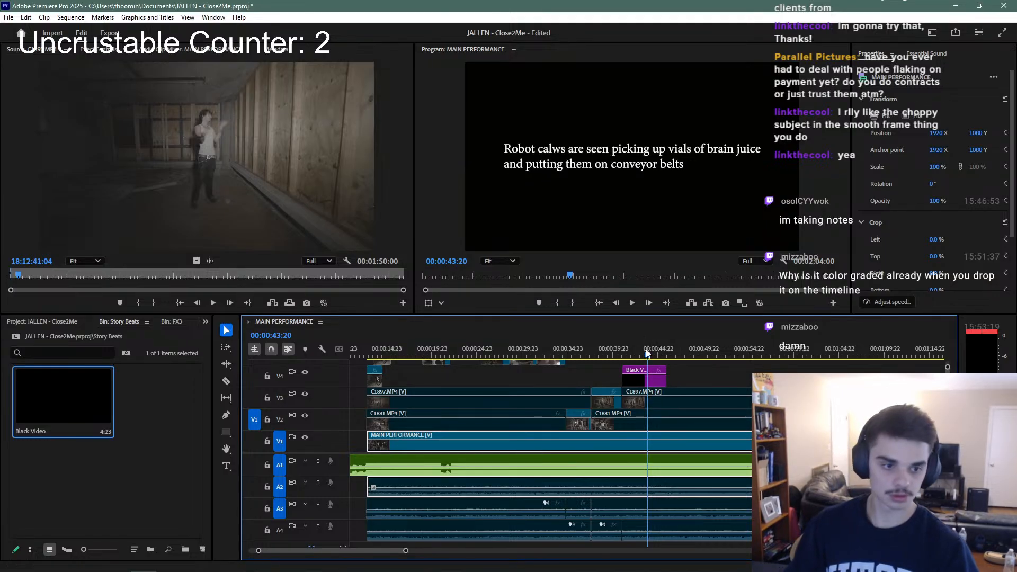
key(space)
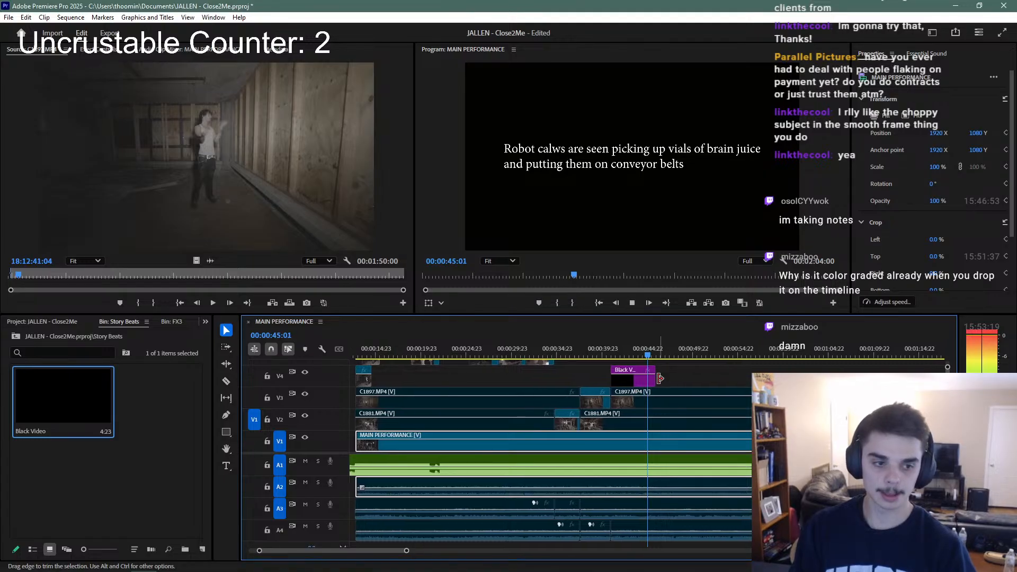
drag(657, 377, 647, 378)
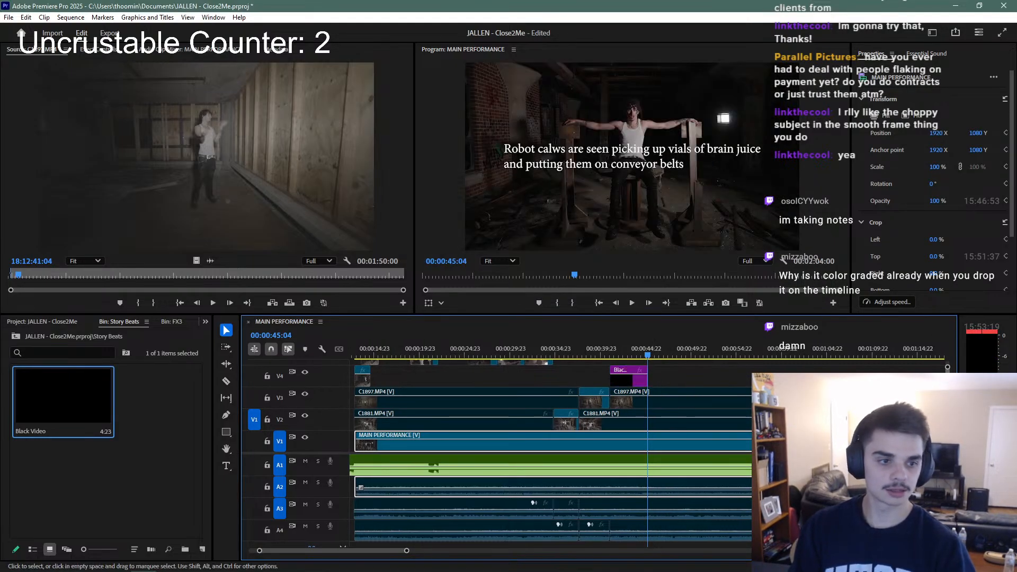
scroll(644, 381, up, 5)
click(647, 381)
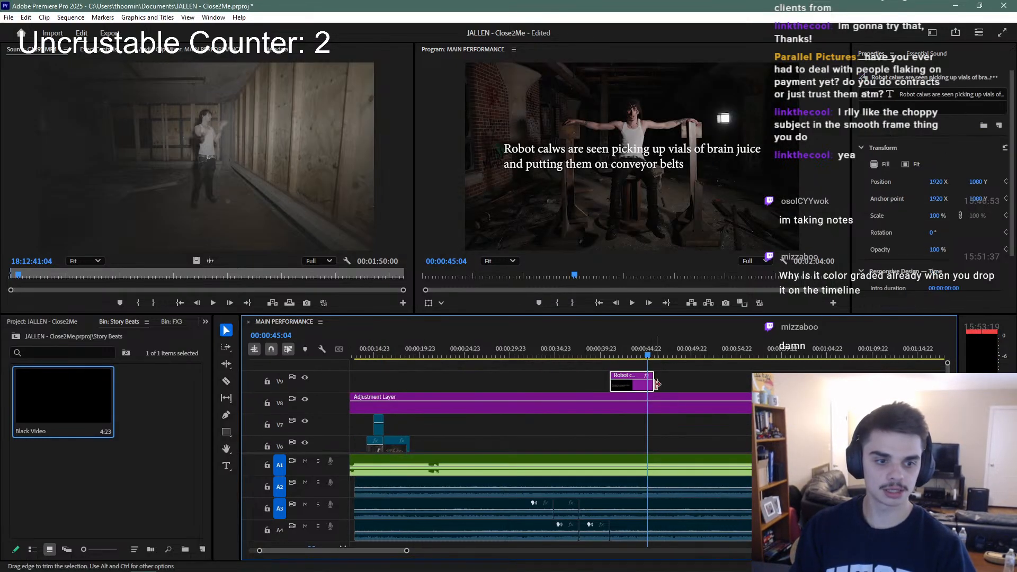
drag(656, 384, 649, 382)
Play back the end of the story beat placeholder up to 00:00:46:02 and save the project
click(633, 355)
key(space)
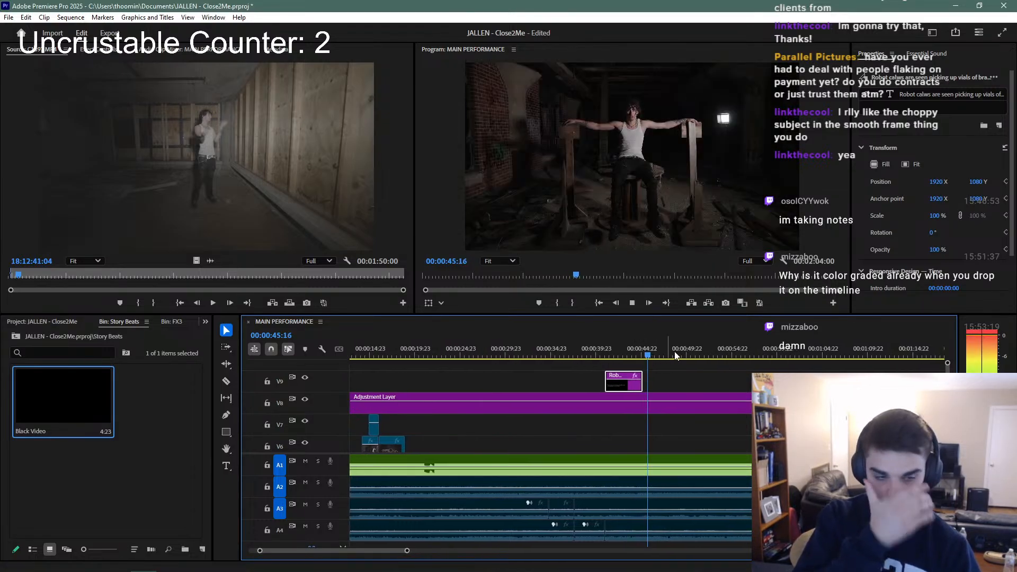
click(636, 349)
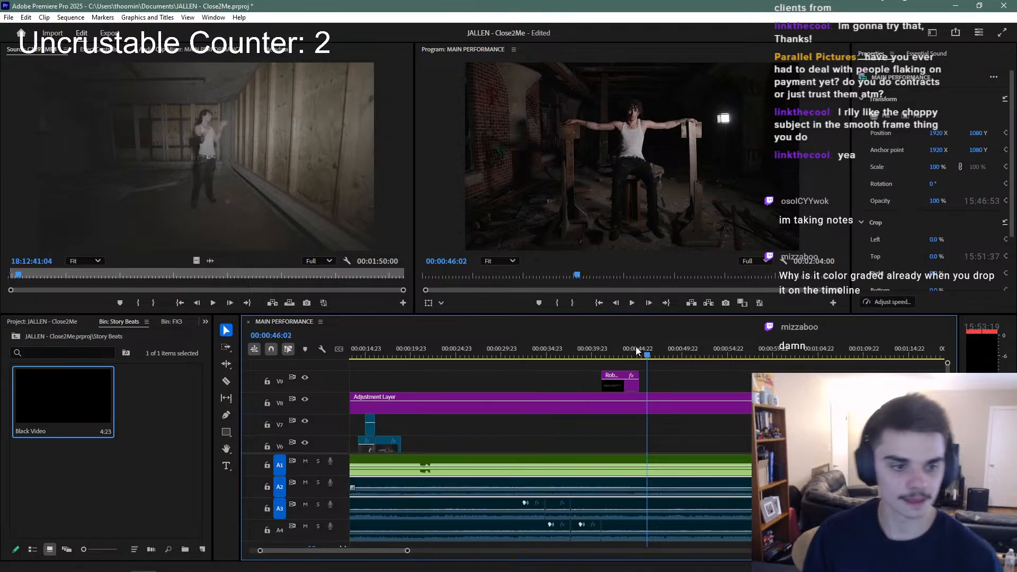
key(ctrl+s)
scroll(641, 405, down, 10)
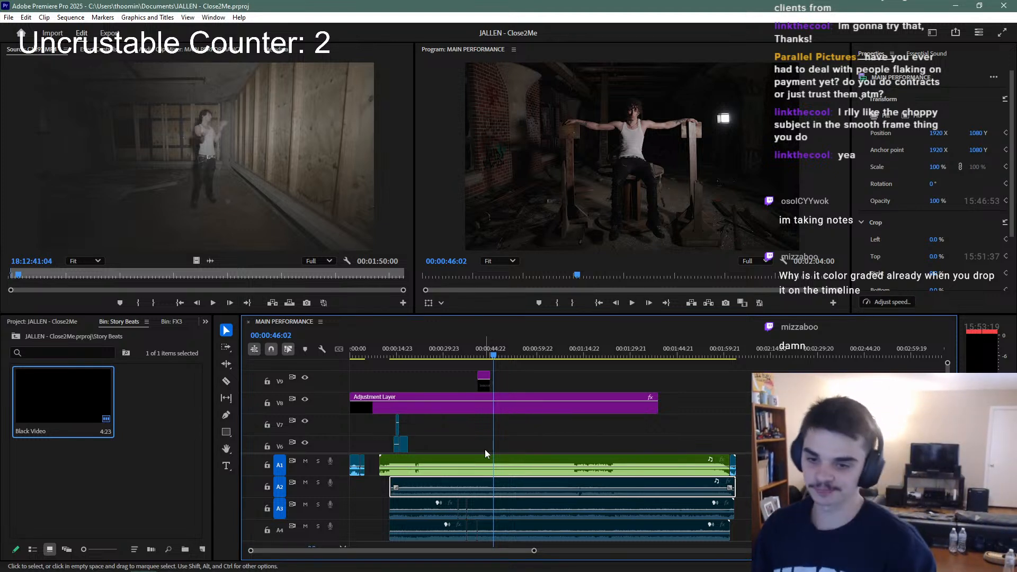
Browse the FX3 bin back to the earlier clips and scrub through C1861.MP4 to judge it as the next shot
click(64, 322)
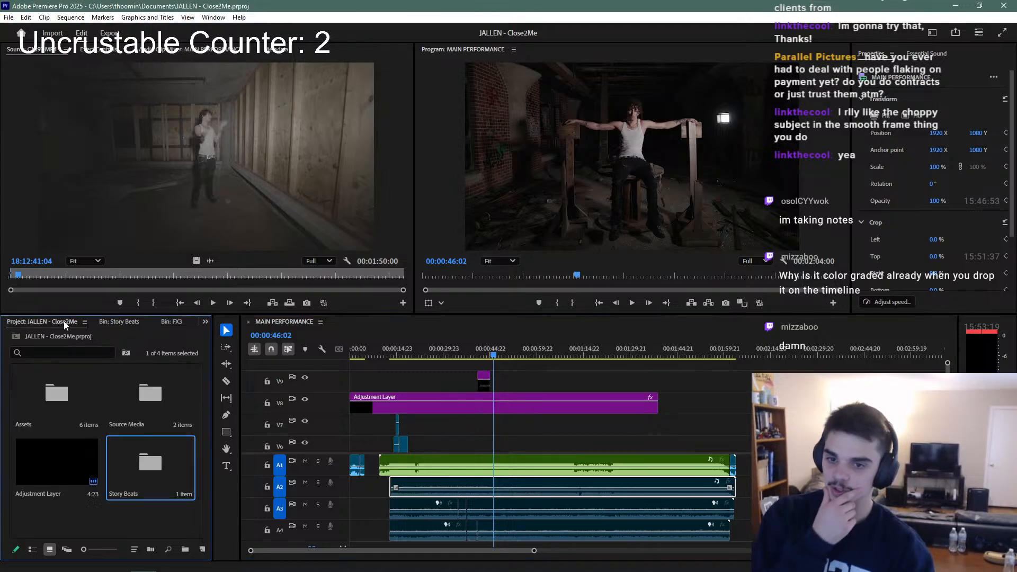
click(170, 322)
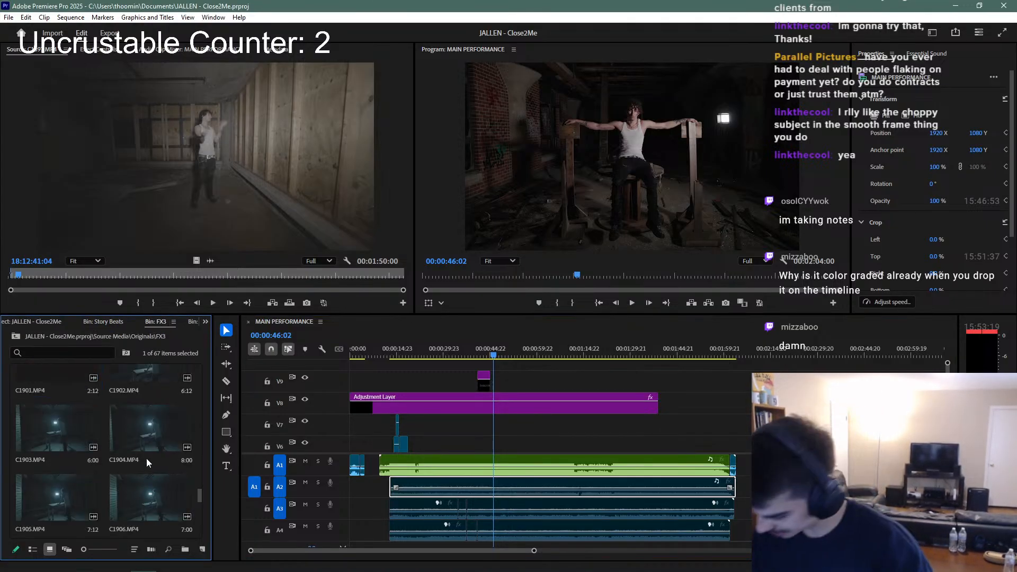
scroll(100, 483, up, 5)
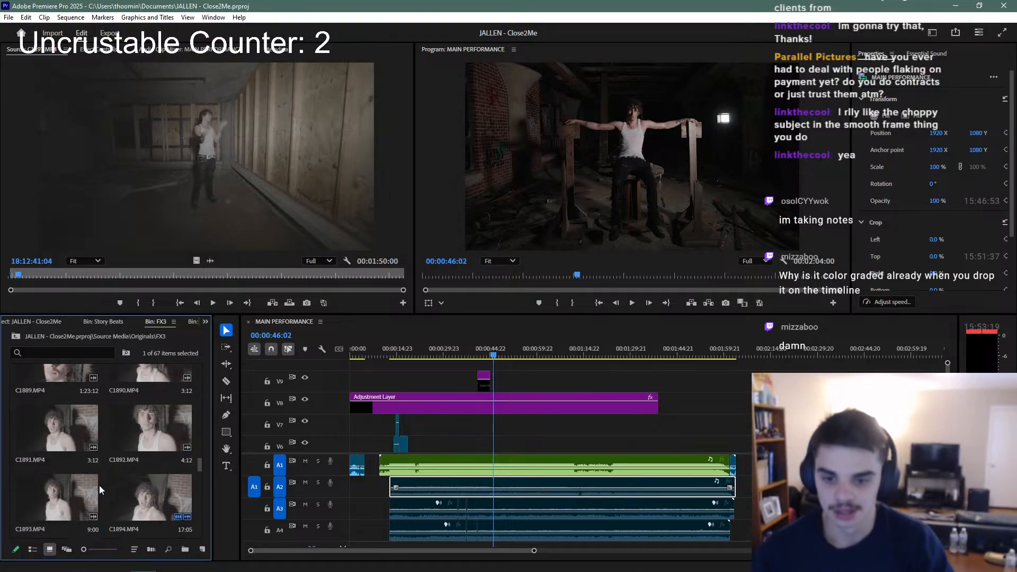
scroll(100, 484, up, 6)
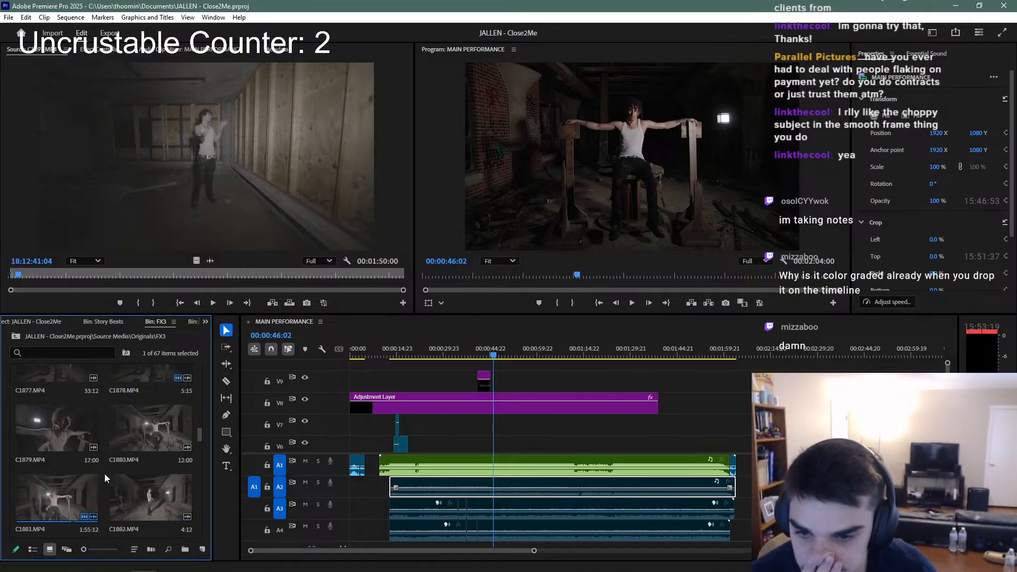
scroll(104, 474, up, 3)
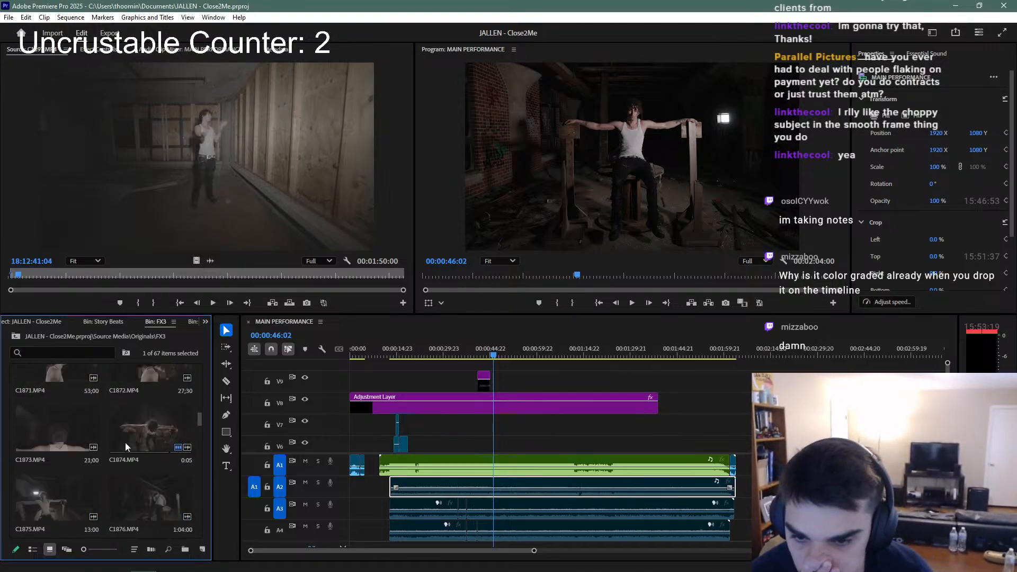
scroll(125, 443, up, 3)
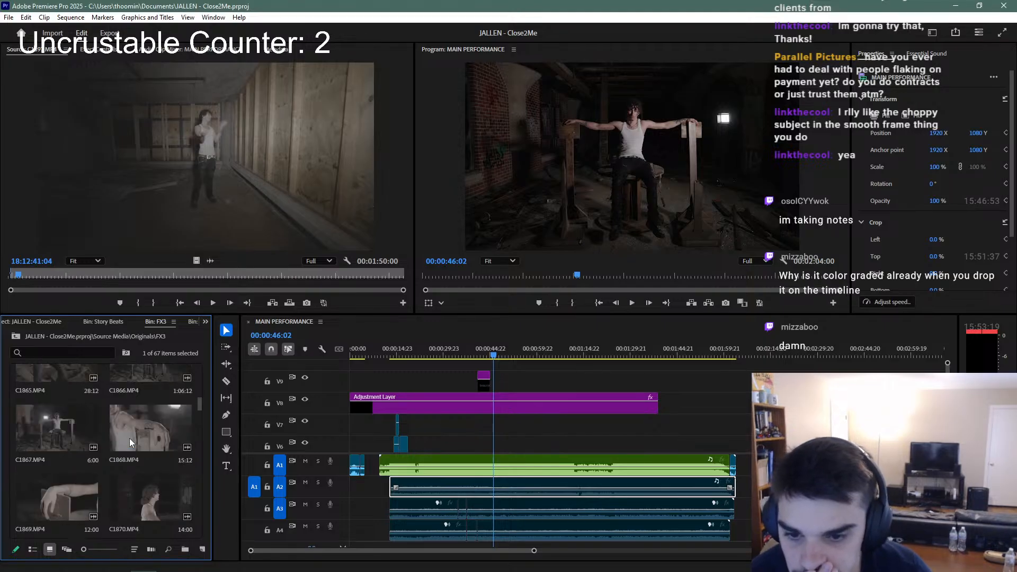
scroll(130, 438, up, 3)
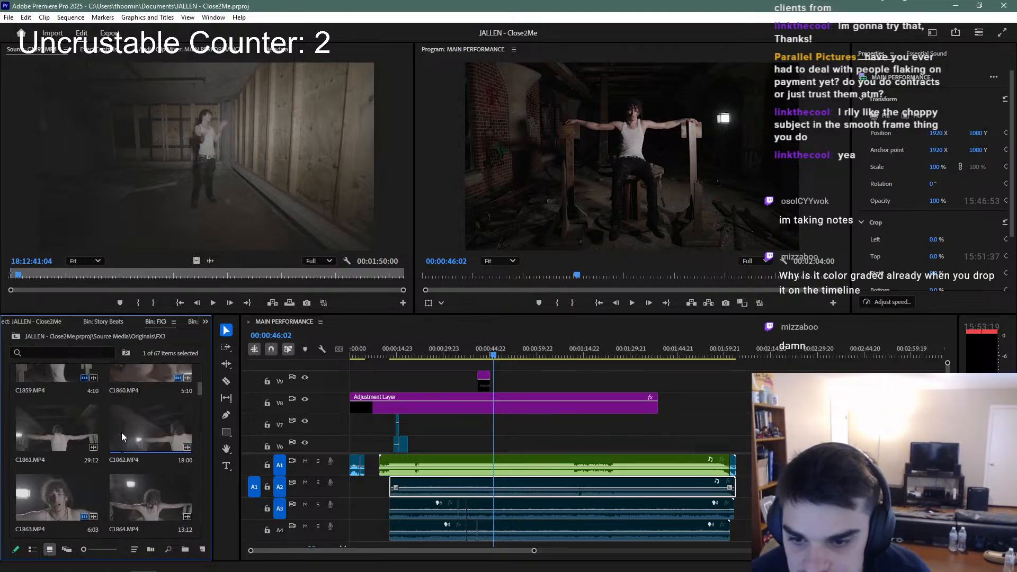
double_click(80, 422)
click(84, 275)
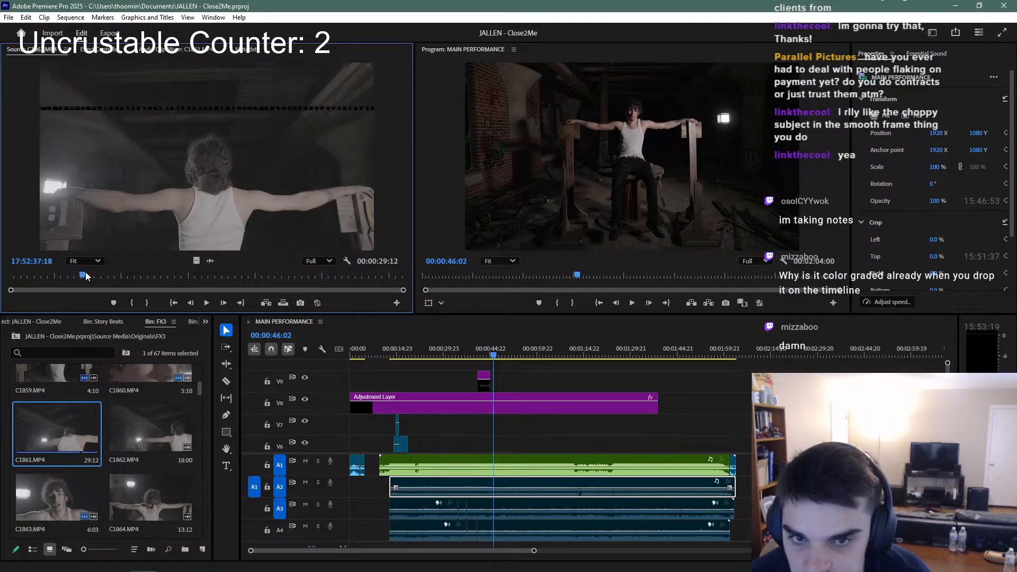
drag(86, 277, 371, 279)
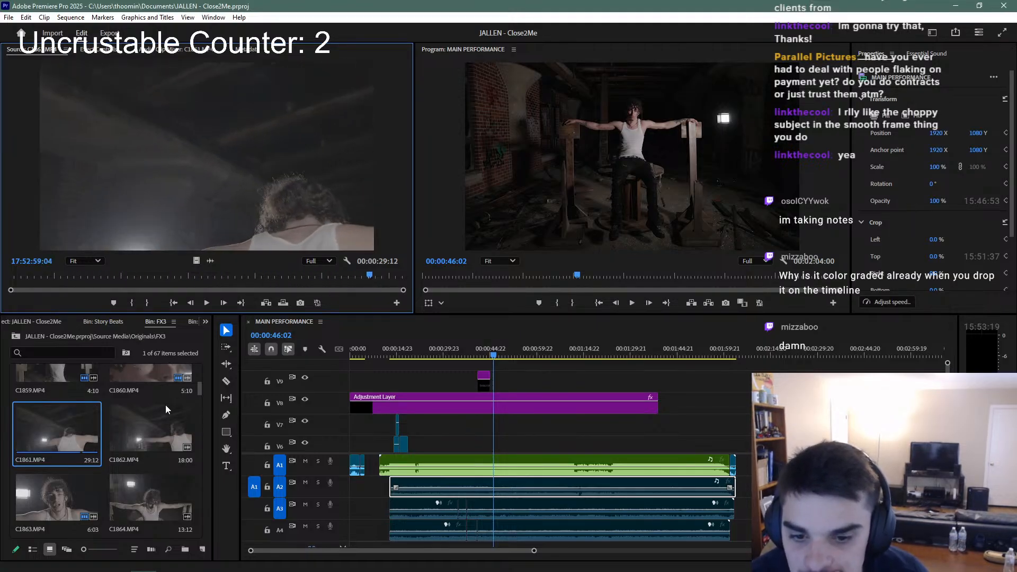
Open C1862.MP4 and mark a 00:00:06:08 section of it ending at 17:53:17:21
double_click(154, 423)
mouse_move(25, 272)
mouse_down()
mouse_move(141, 287)
mouse_move(304, 278)
mouse_move(199, 291)
mouse_move(226, 294)
mouse_up()
key(i)
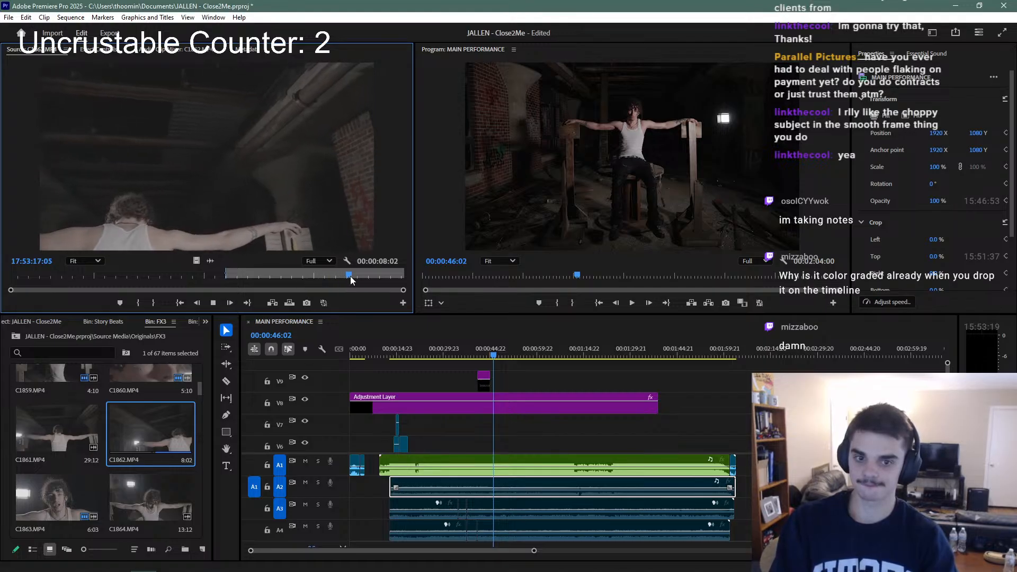
key(space)
key(Right)
key(Right)
key(Right)
key(Right)
key(Right)
key(Right)
key(Right)
key(Right)
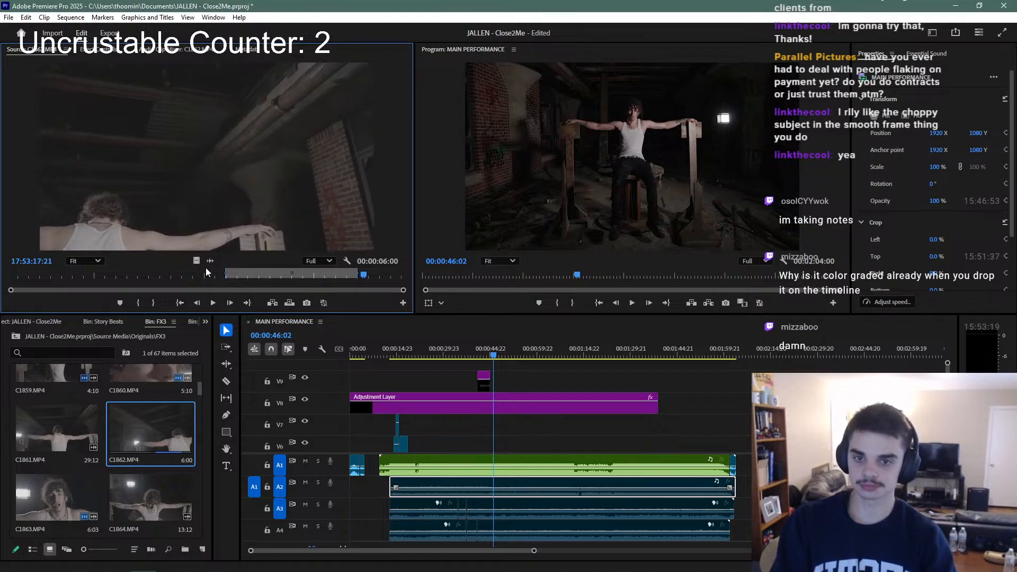
Place the marked C1862.MP4 section in the sequence at 00:00:46:02 and move it down to V4
drag(273, 293, 504, 425)
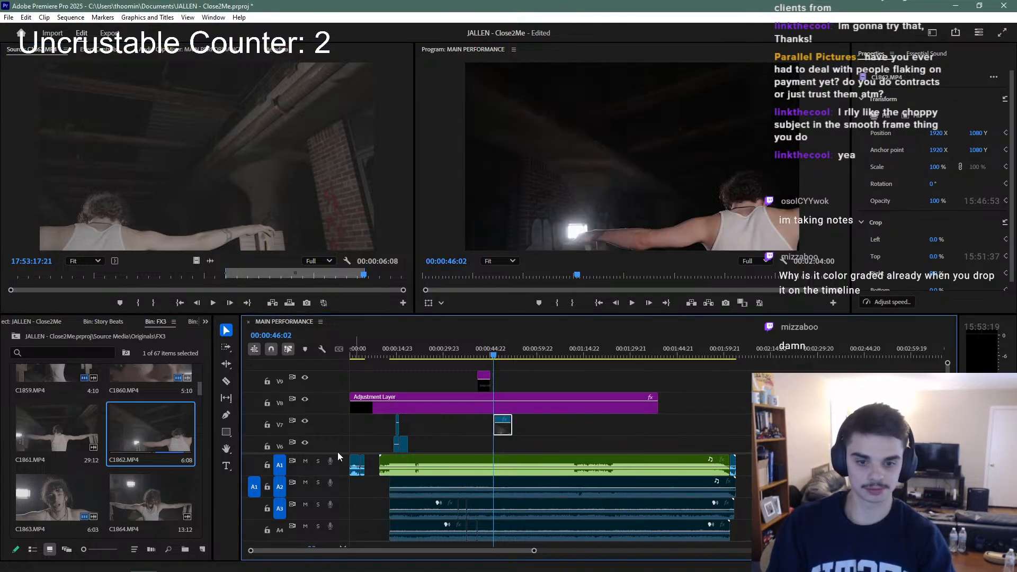
drag(340, 508, 339, 508)
drag(502, 427, 502, 484)
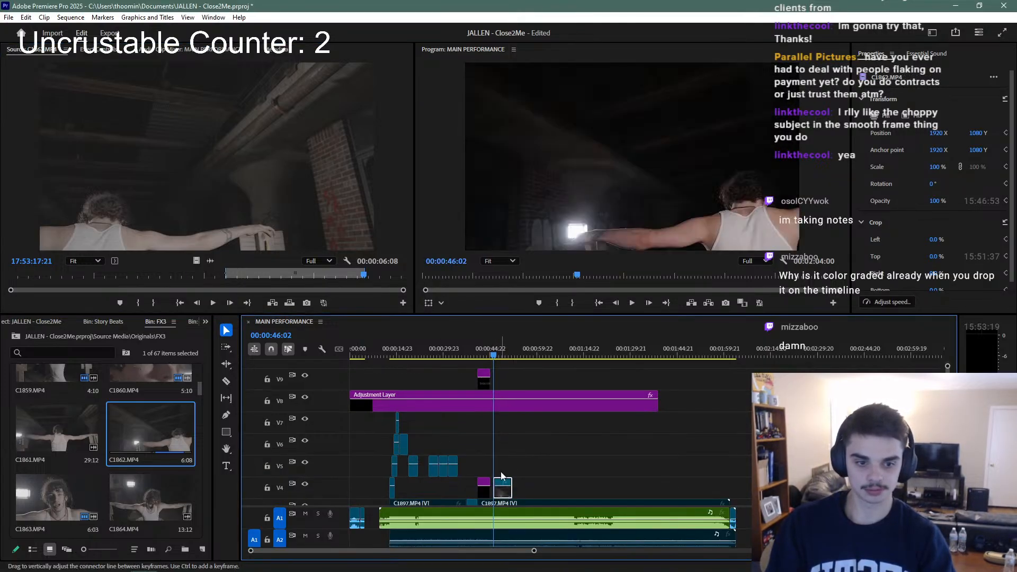
Play back the placeholder into C1862.MP4 and move that clip earlier on V4 to start directly after the black video
click(483, 356)
key(space)
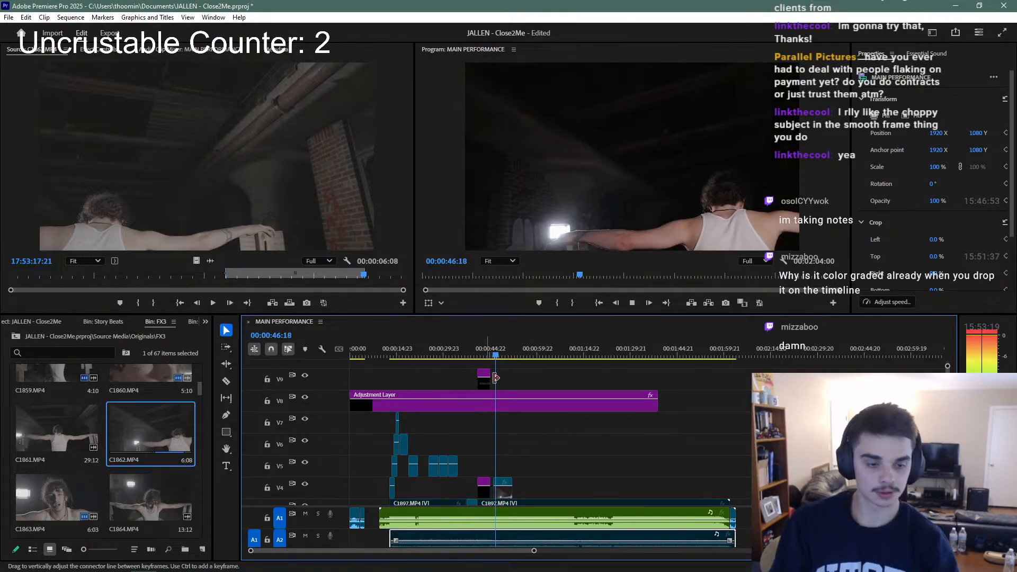
drag(508, 494, 506, 496)
click(484, 352)
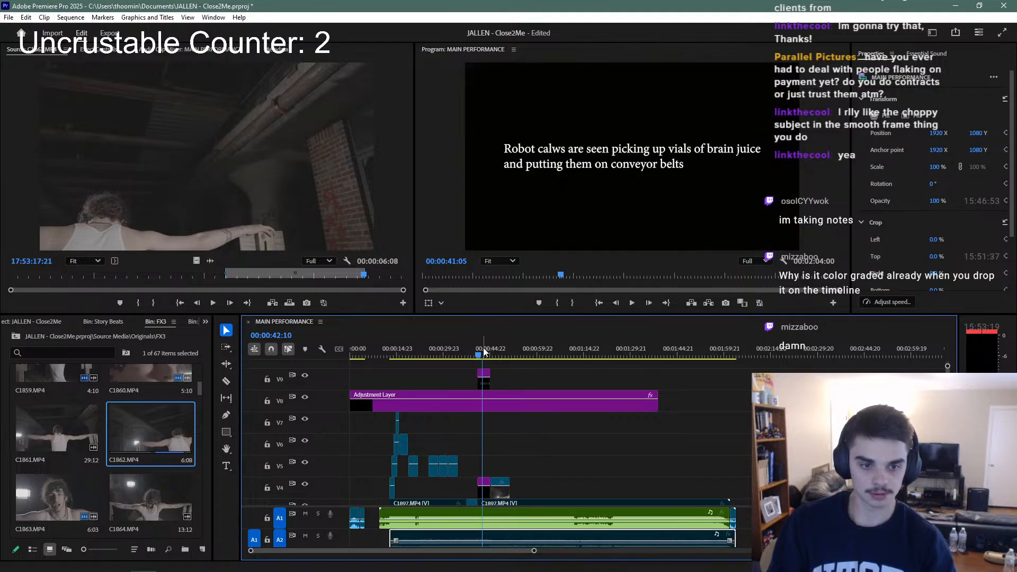
Split C1862.MP4 on V4 at 00:00:46:14 and move the second part earlier over the first, directly after the black video
key(space)
key(equal)
scroll(511, 449, up, 2)
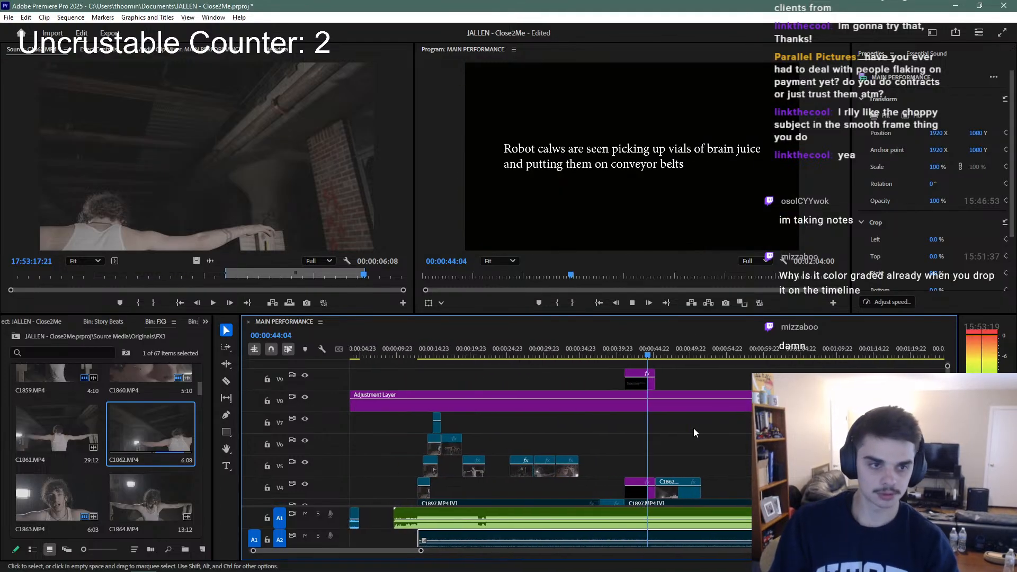
scroll(693, 428, up, 2)
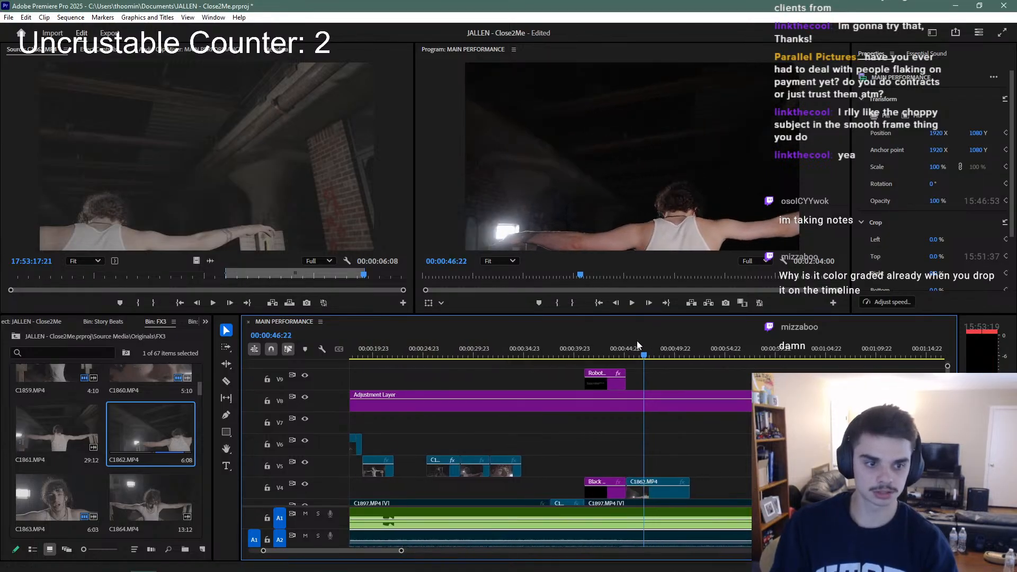
click(640, 358)
click(666, 491)
key(ctrl+k)
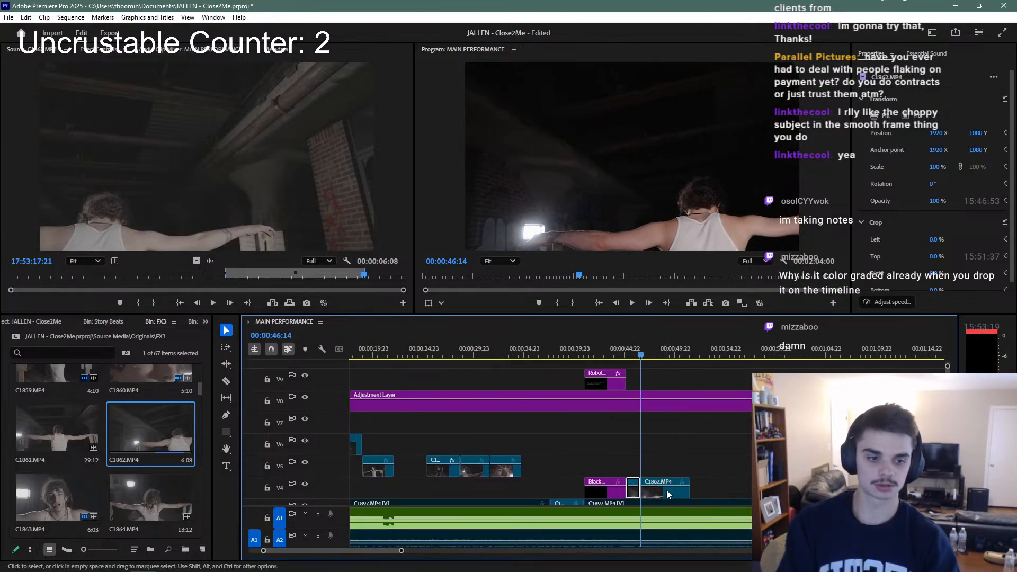
drag(666, 490, 652, 489)
Play back the cut from the black video placeholder into C1862.MP4 several times to judge its timing
click(623, 358)
key(space)
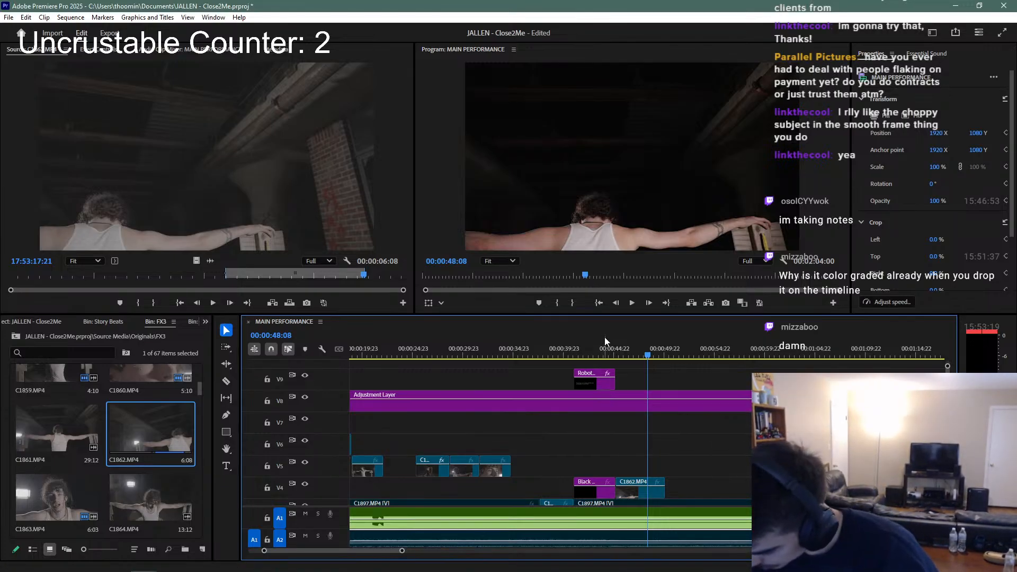
click(637, 356)
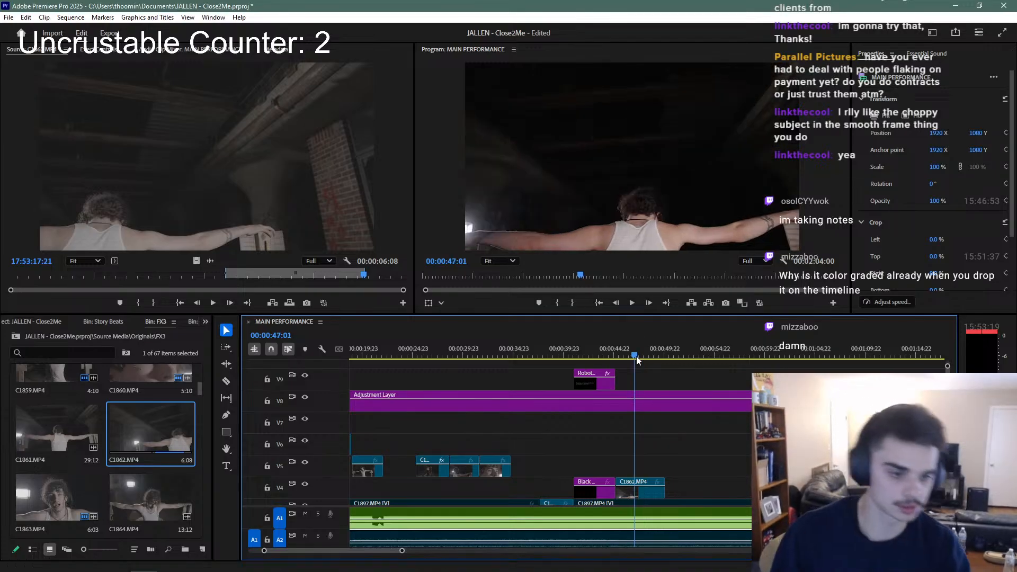
key(space)
click(618, 350)
key(space)
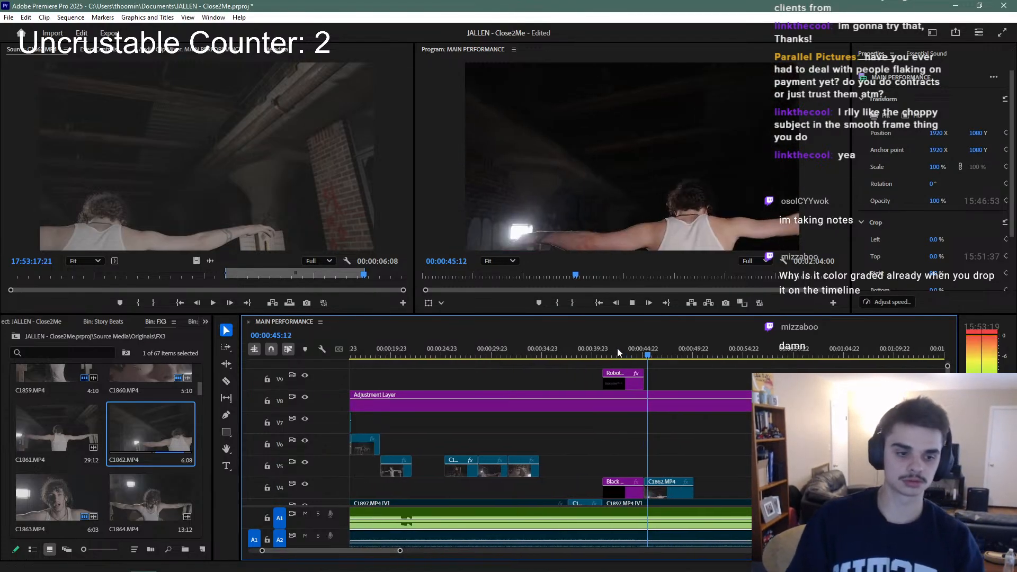
click(628, 355)
key(space)
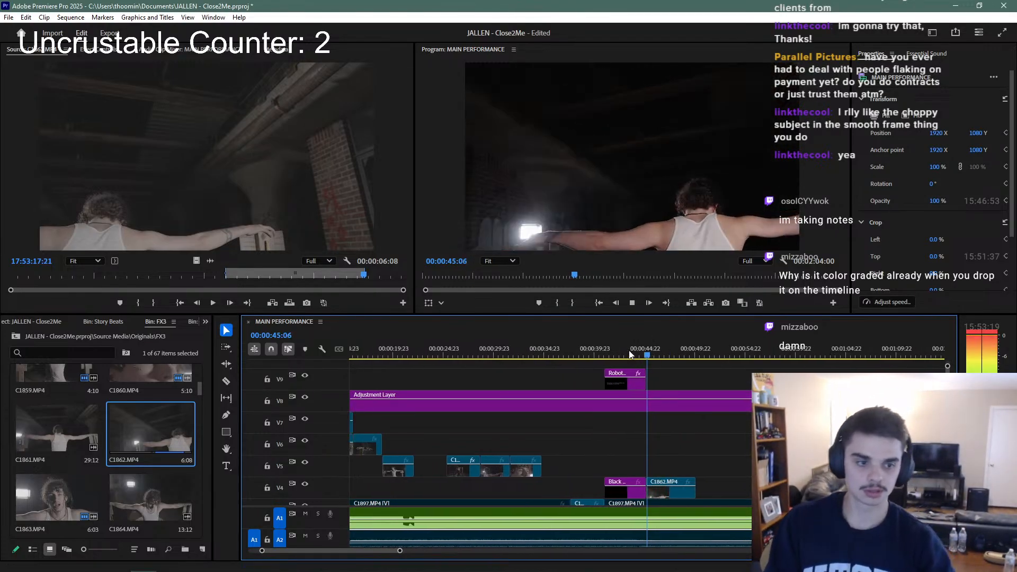
Trim the end of C1862.MP4 on V4 to 00:00:48:04, return the playhead to the clip's start and save the project
key(space)
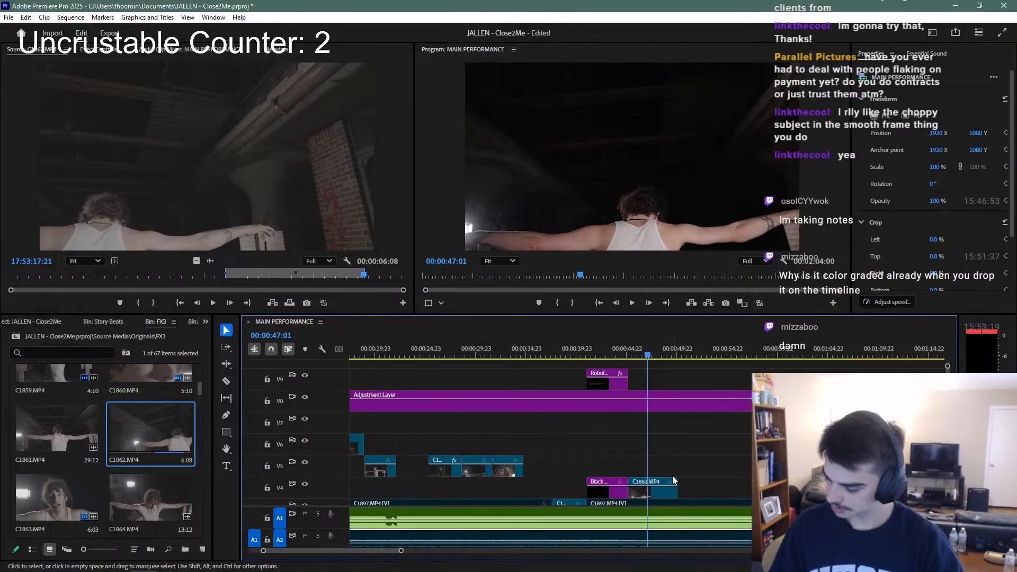
key(space)
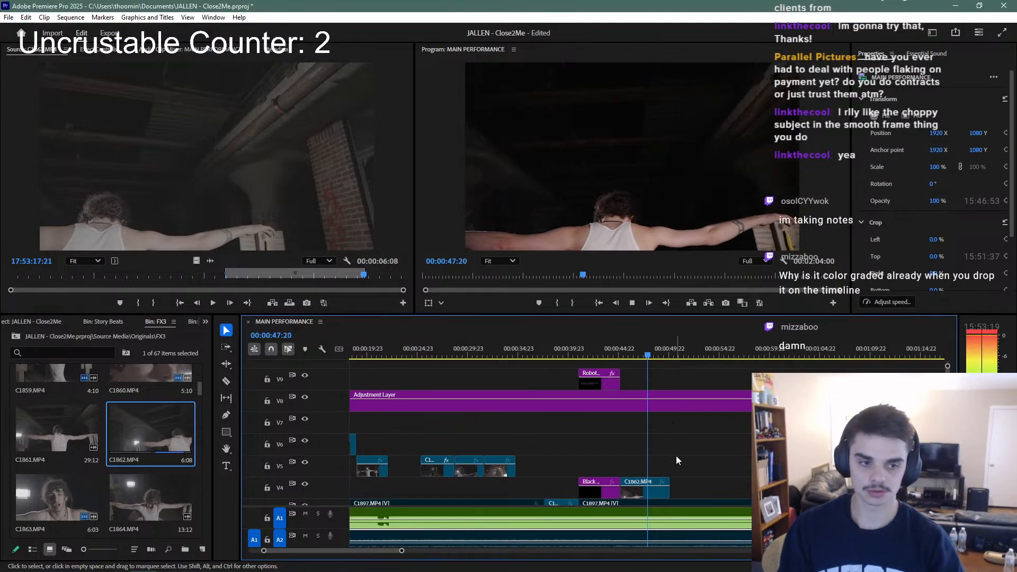
key(space)
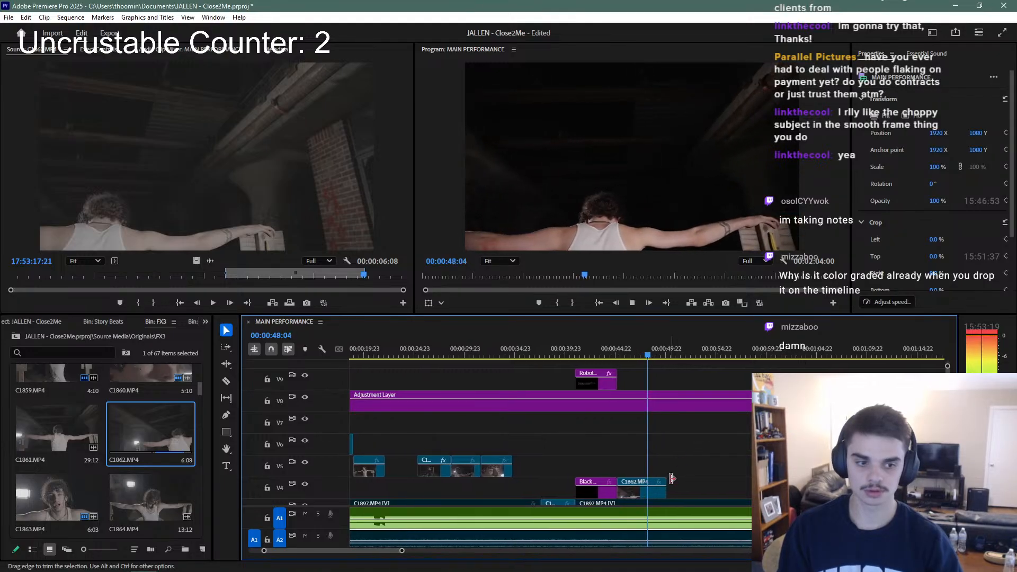
drag(665, 487, 648, 486)
drag(647, 355, 618, 356)
key(ctrl+s)
Open C1864.MP4 from the FX3 bin and mark a 00:00:02:01 section of it ending at 17:56:48:17
scroll(153, 438, down, 1)
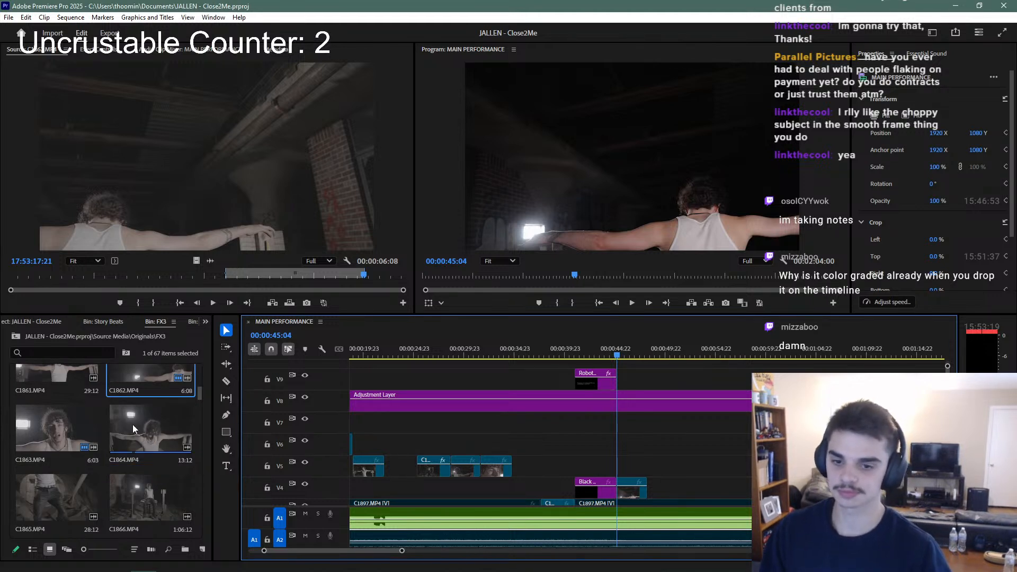
double_click(132, 425)
drag(137, 275, 248, 275)
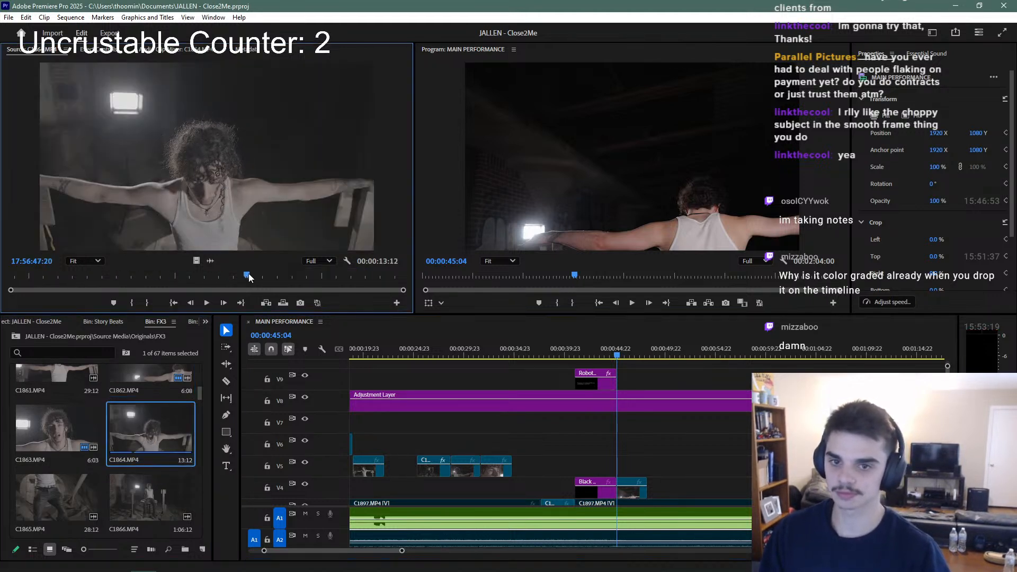
drag(349, 274, 108, 278)
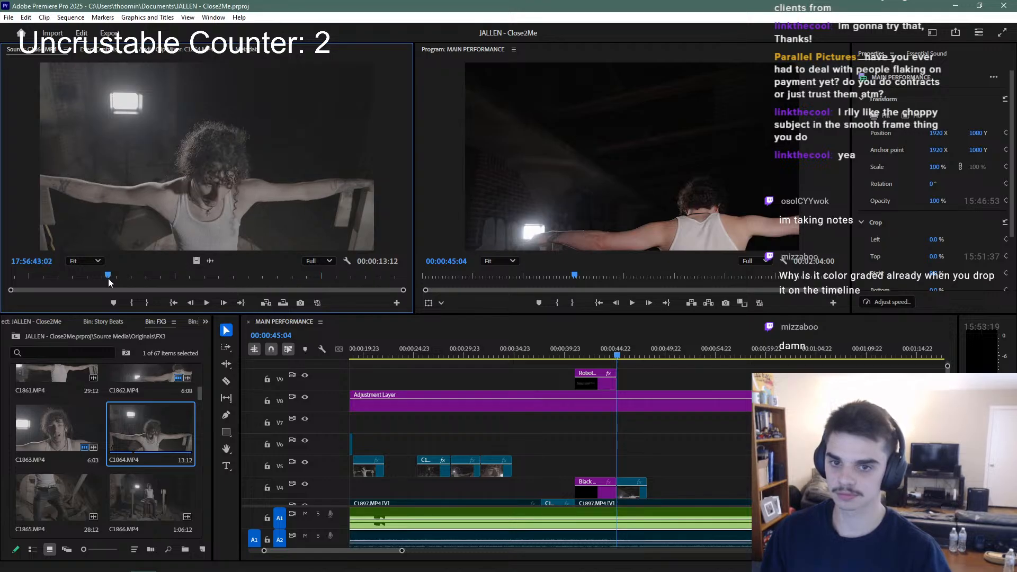
key(i)
key(space)
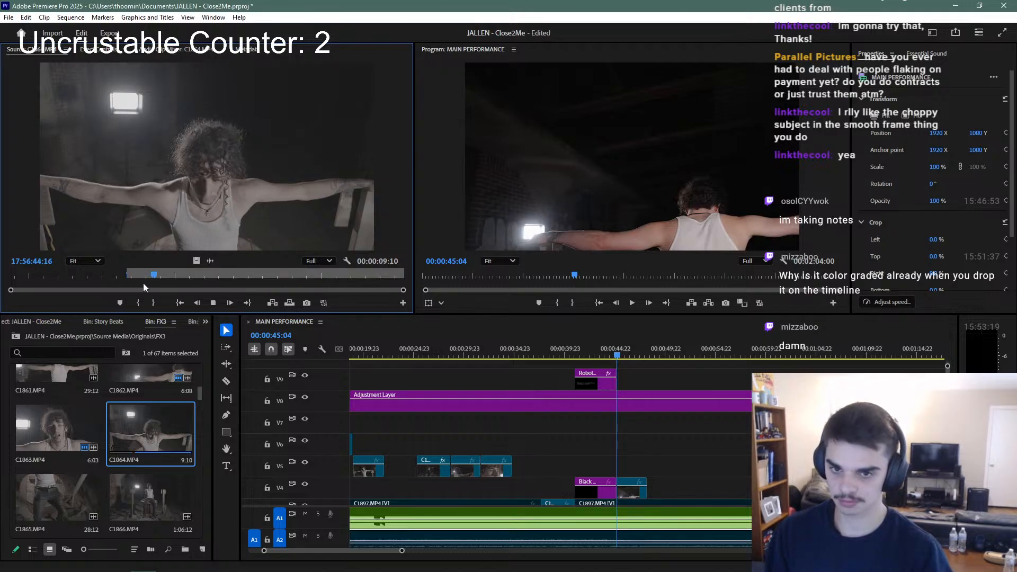
click(215, 276)
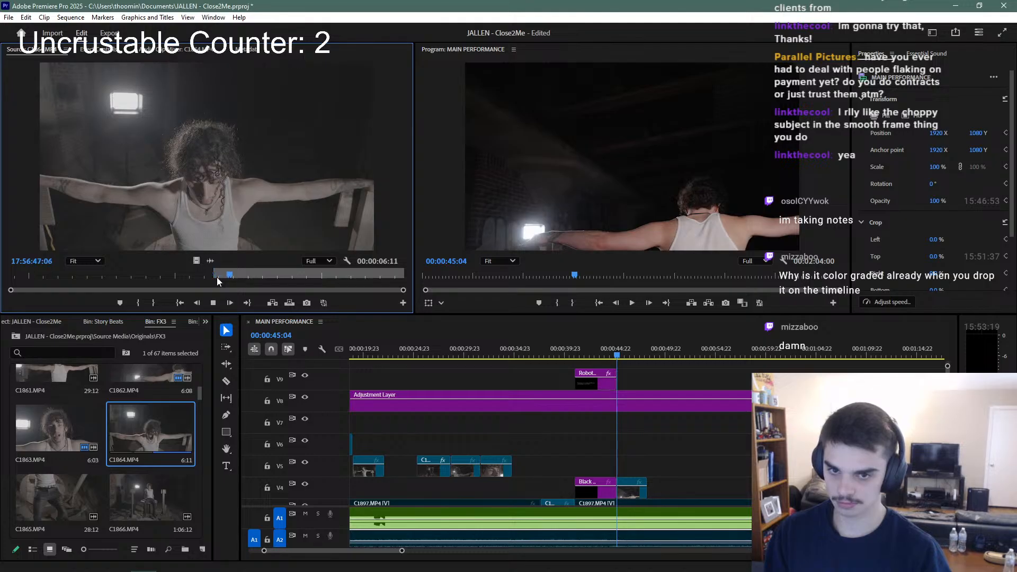
key(space)
key(o)
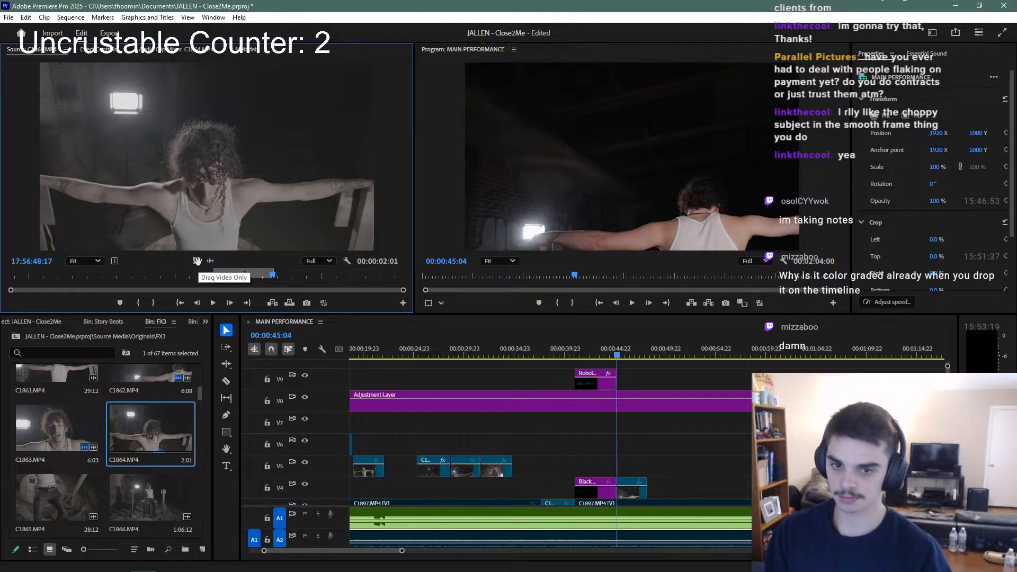
Place the marked C1864.MP4 video on V5 so it ends together with C1862.MP4, play it back and save the project
drag(197, 260, 636, 469)
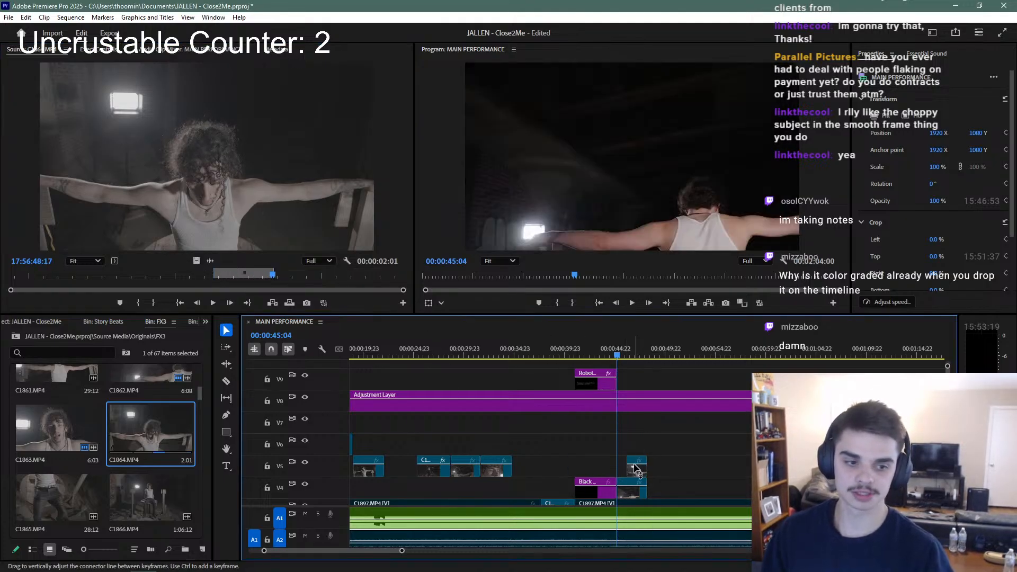
key(space)
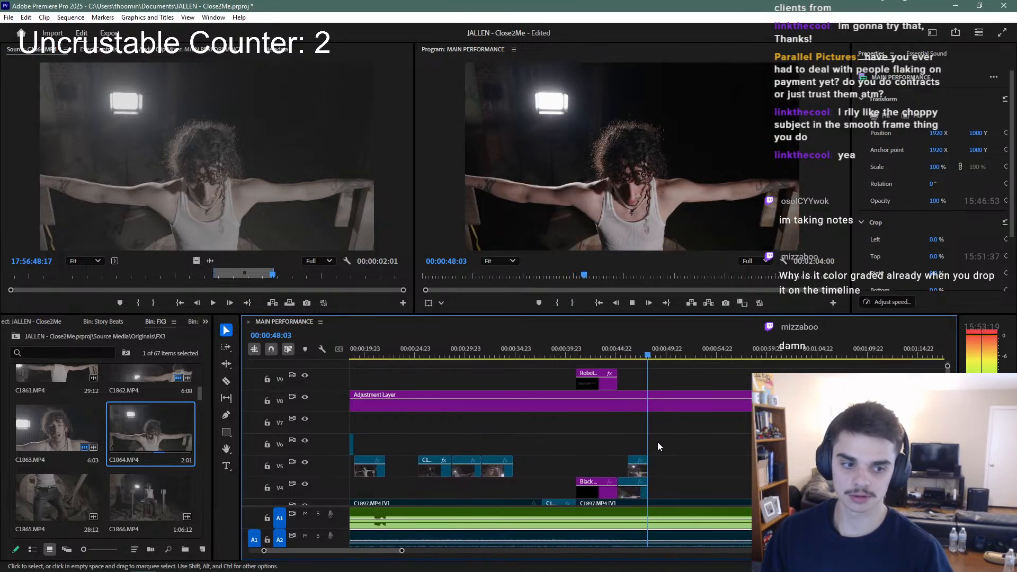
click(661, 351)
key(ctrl+s)
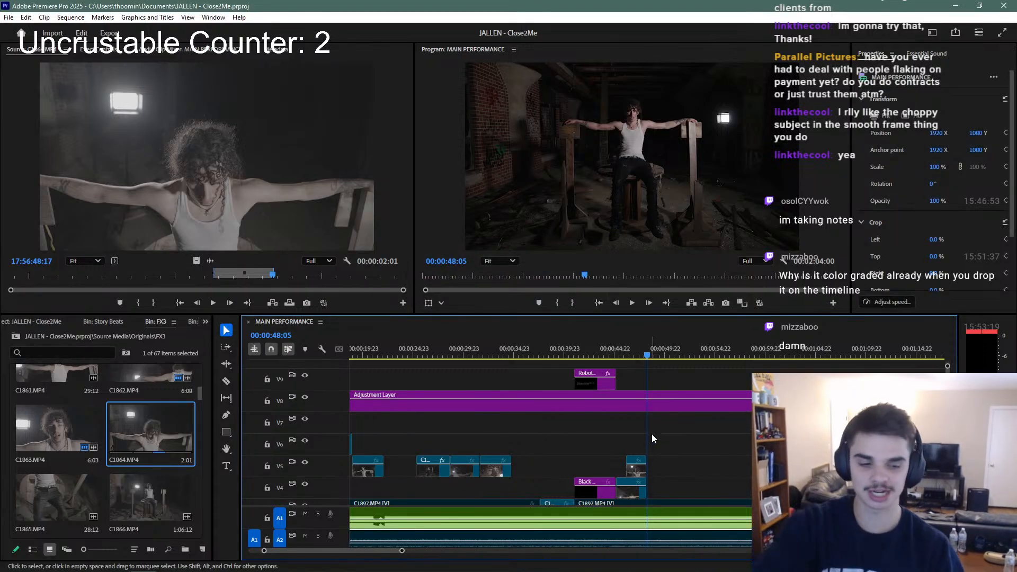
drag(647, 442, 640, 483)
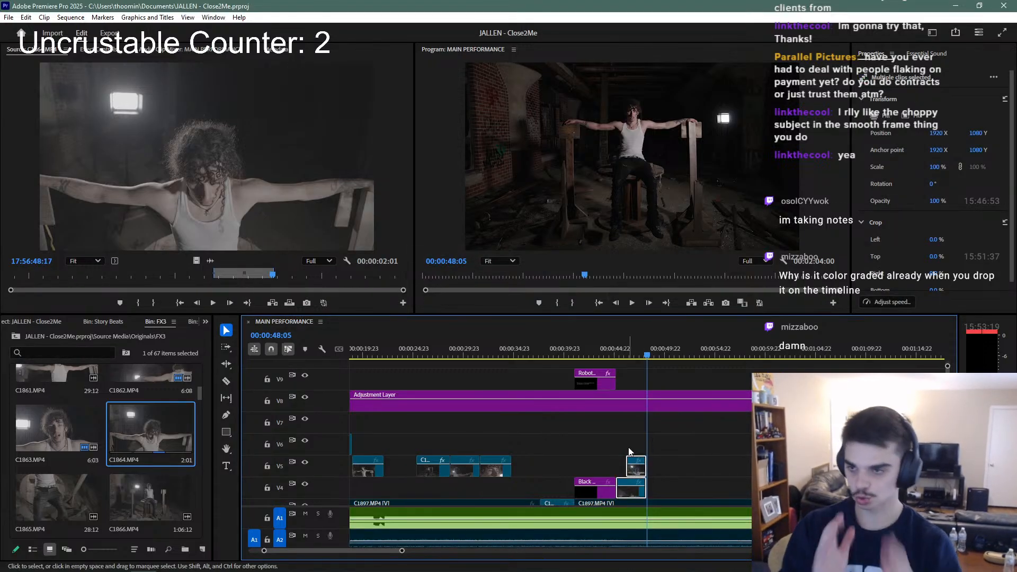
key(ctrl+shift+a)
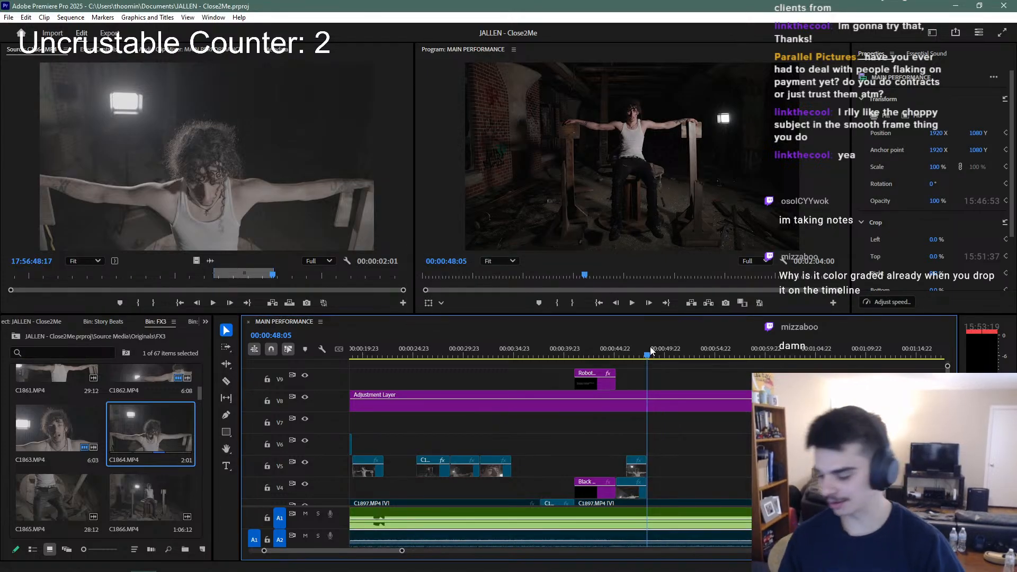
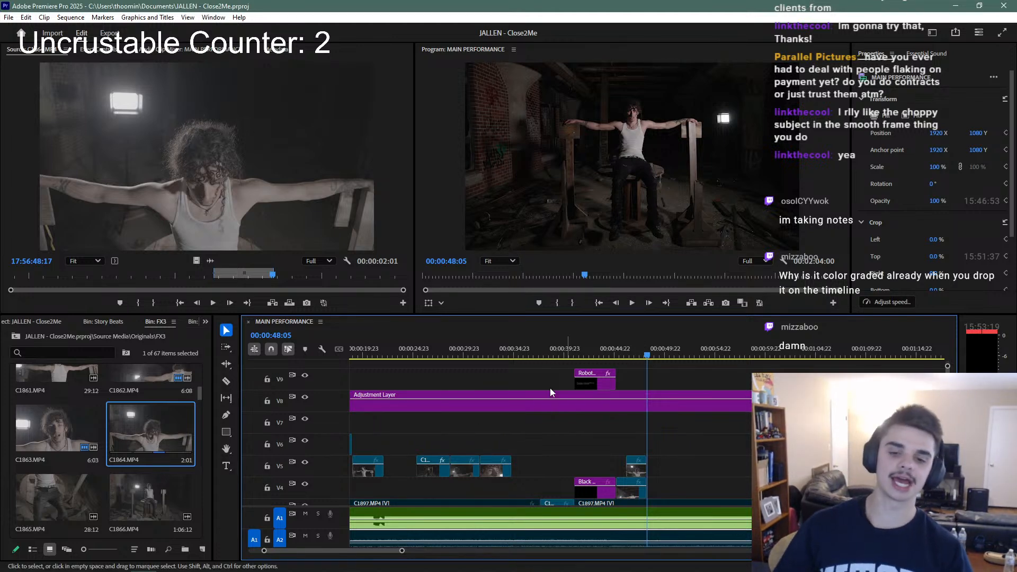
Browse the FX3 bin to its last clips and open C1916.MP4
scroll(159, 491, down, 2)
scroll(159, 450, down, 4)
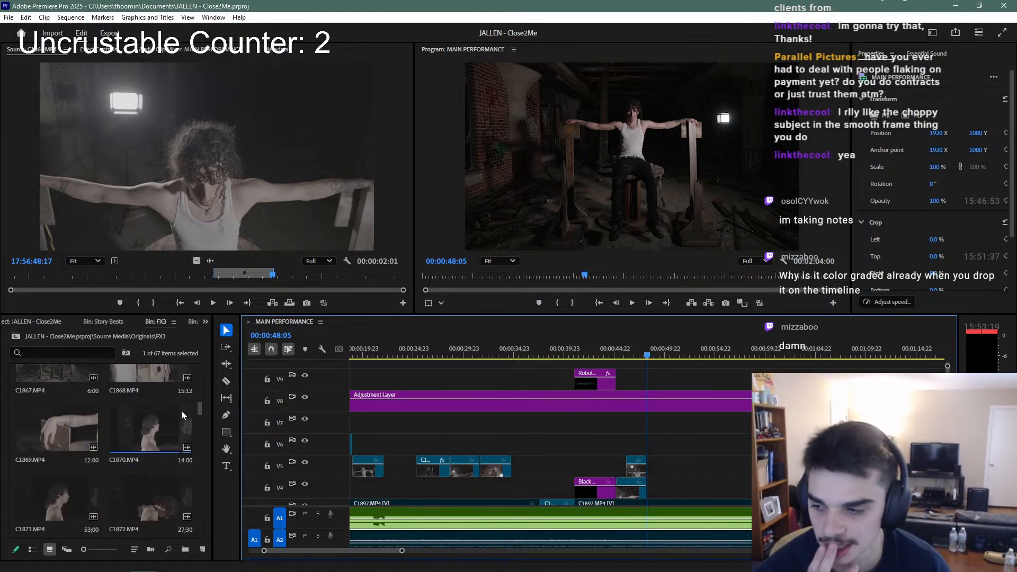
scroll(174, 421, down, 4)
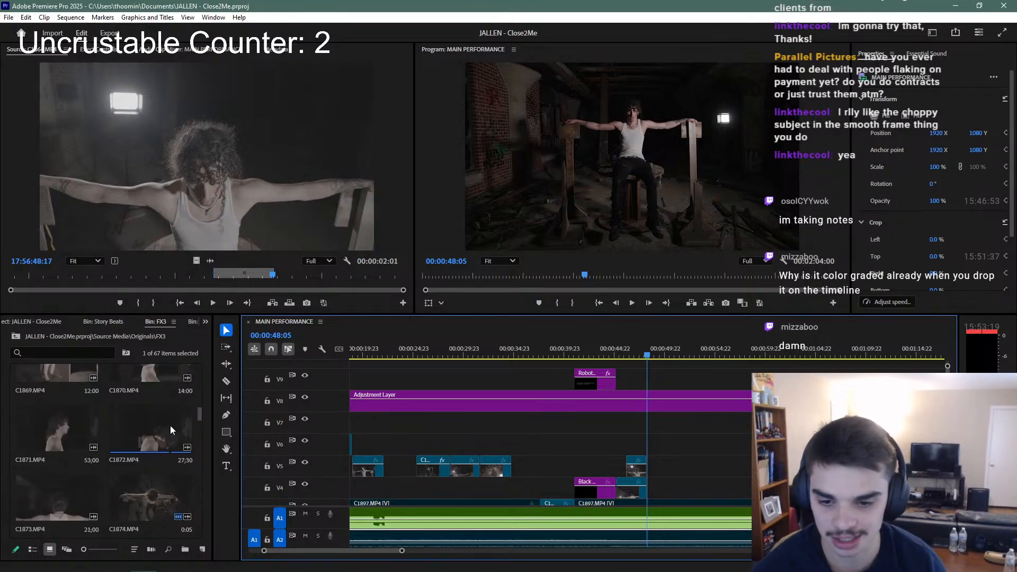
scroll(167, 437, down, 10)
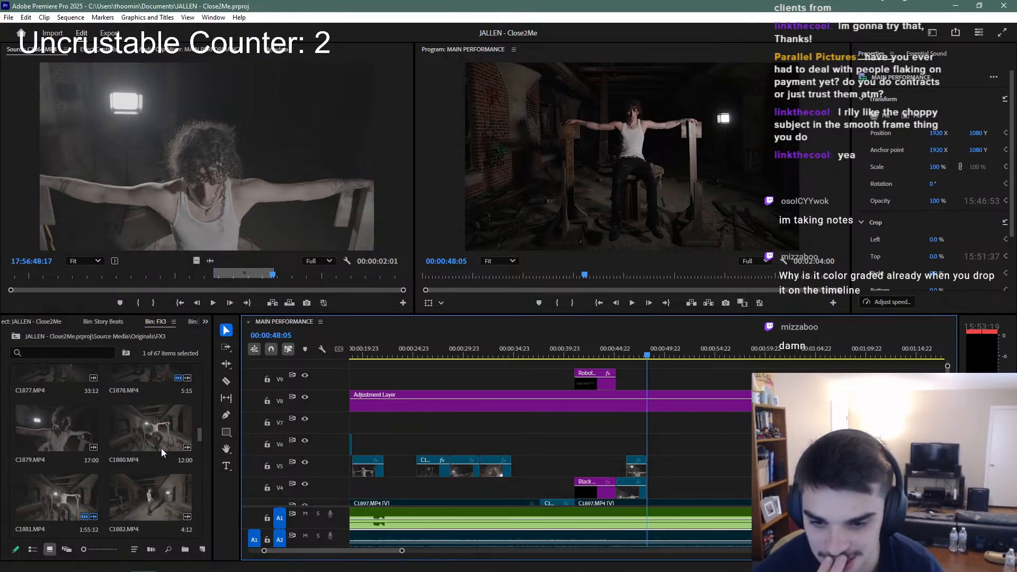
scroll(161, 449, down, 15)
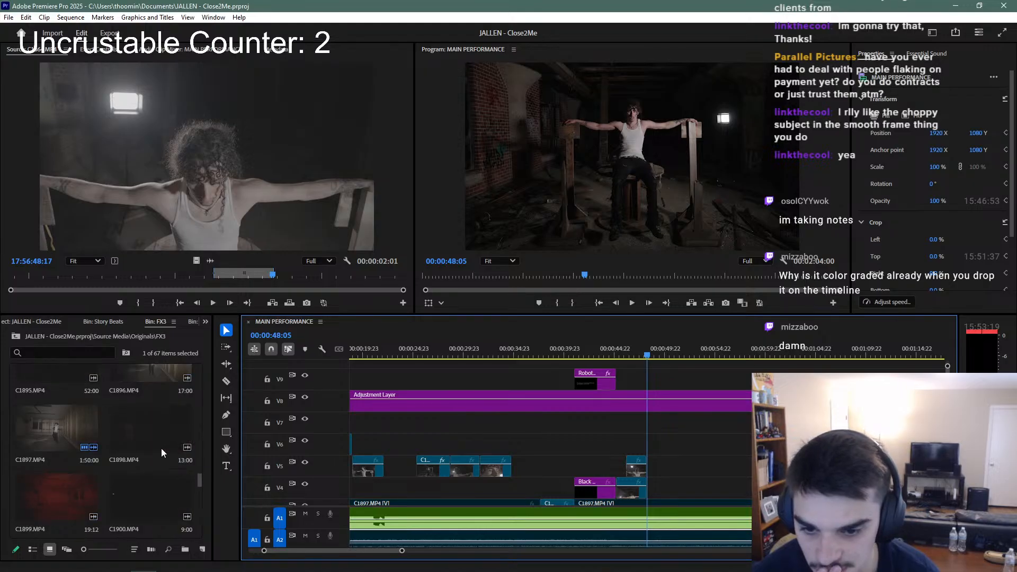
scroll(161, 448, down, 9)
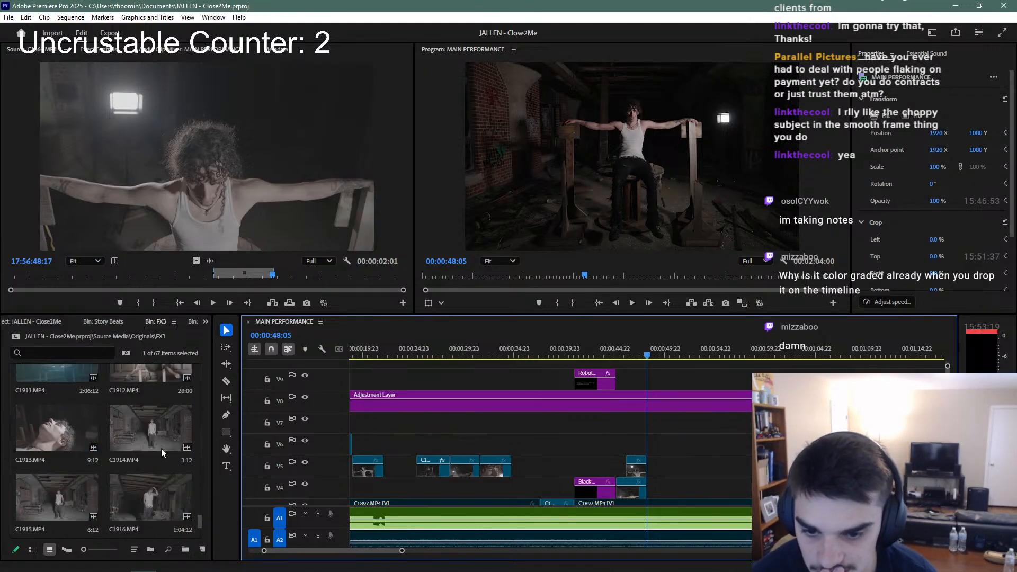
double_click(144, 370)
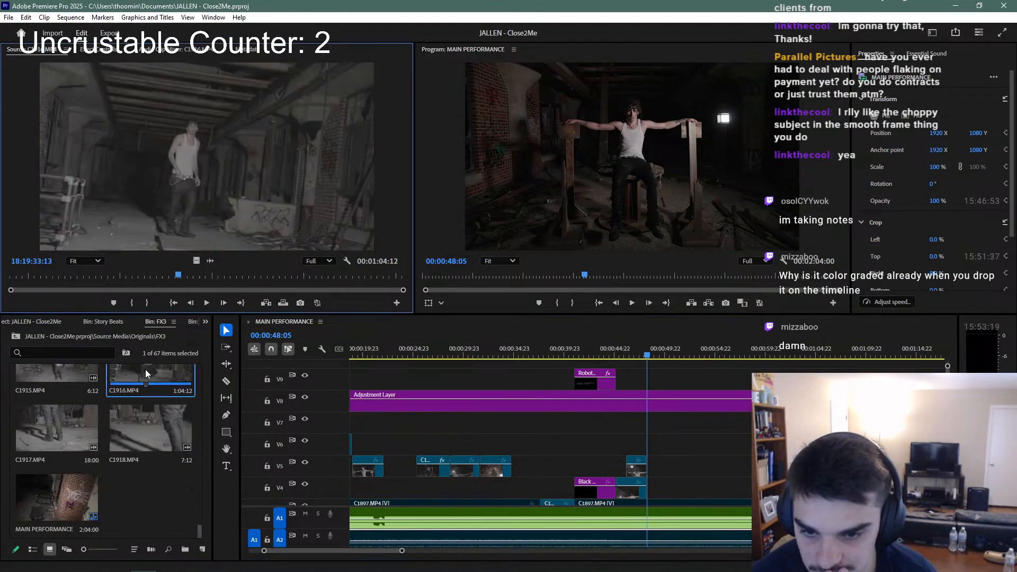
Mark a 00:00:02:10 section of C1916.MP4 from 18:20:05:04 to 18:20:07:13
drag(177, 278, 372, 288)
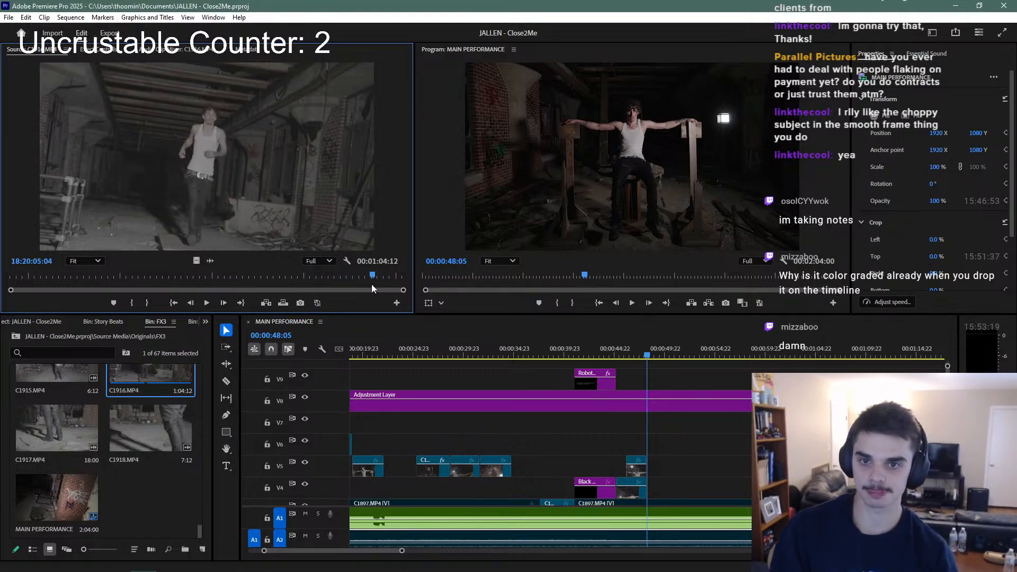
key(i)
key(space)
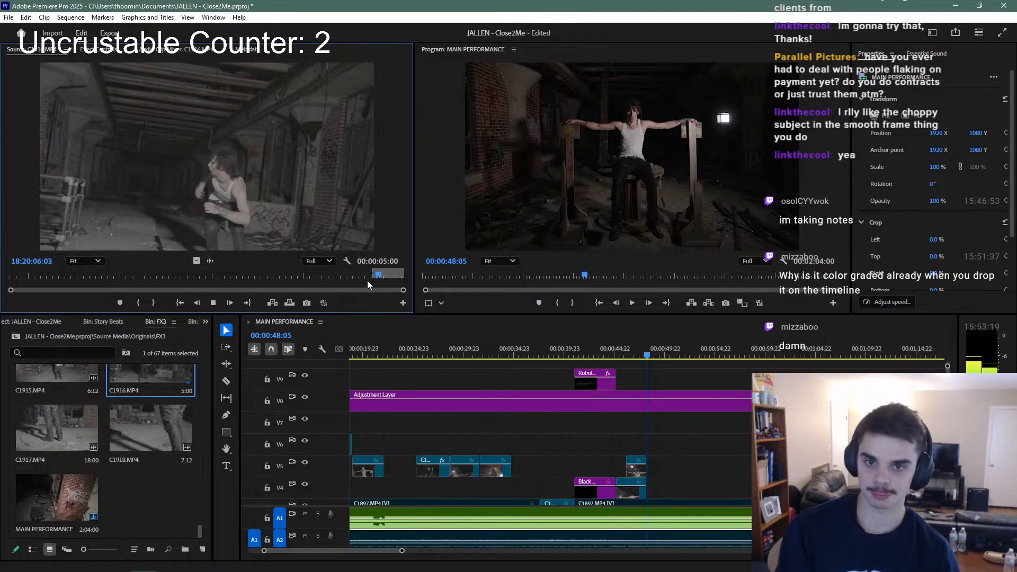
key(space)
key(space)
key(space)
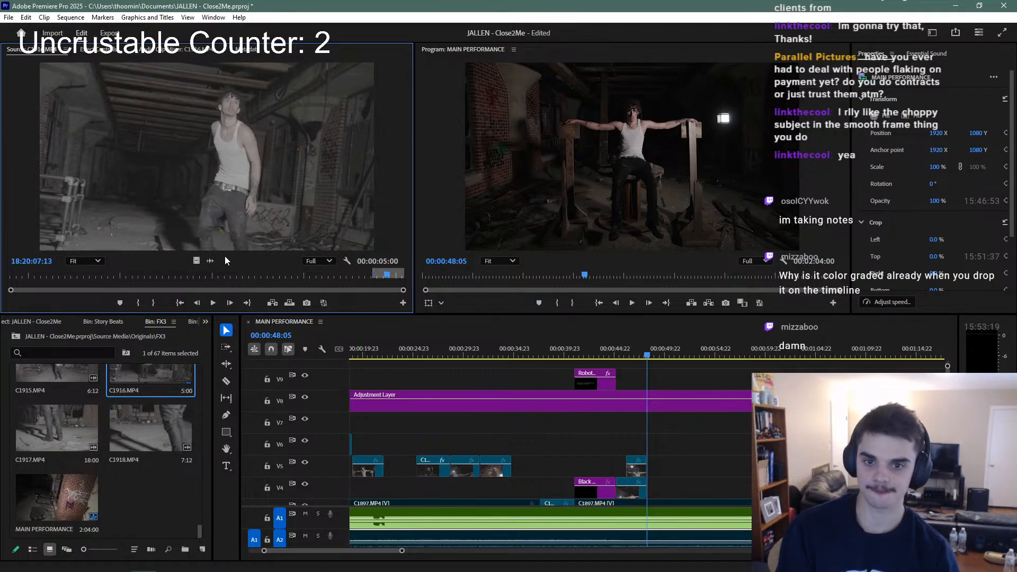
Place the marked C1916.MP4 video on V5 directly after the C1864.MP4 clip and play back the cut between them
drag(260, 279, 649, 466)
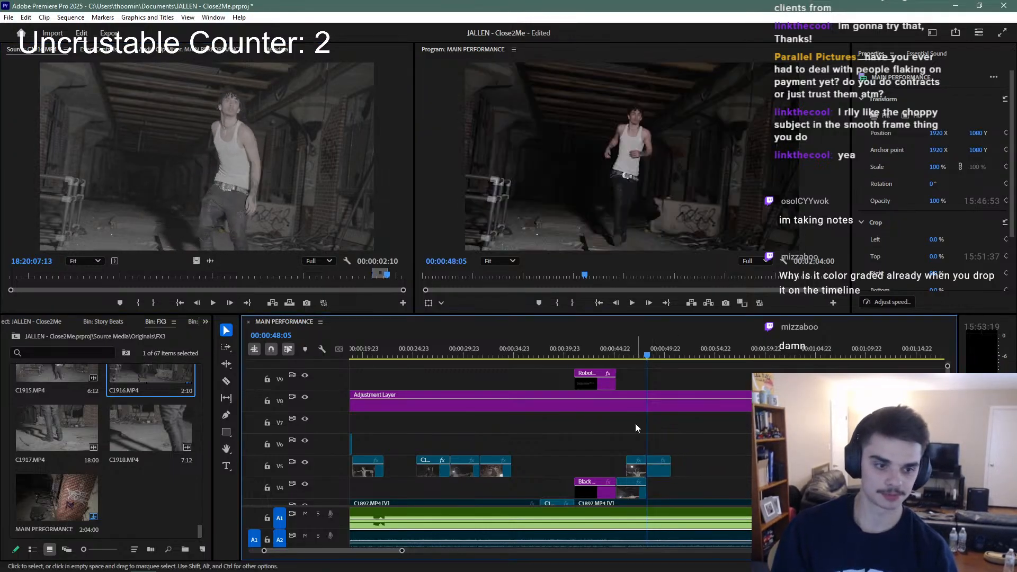
click(641, 347)
key(space)
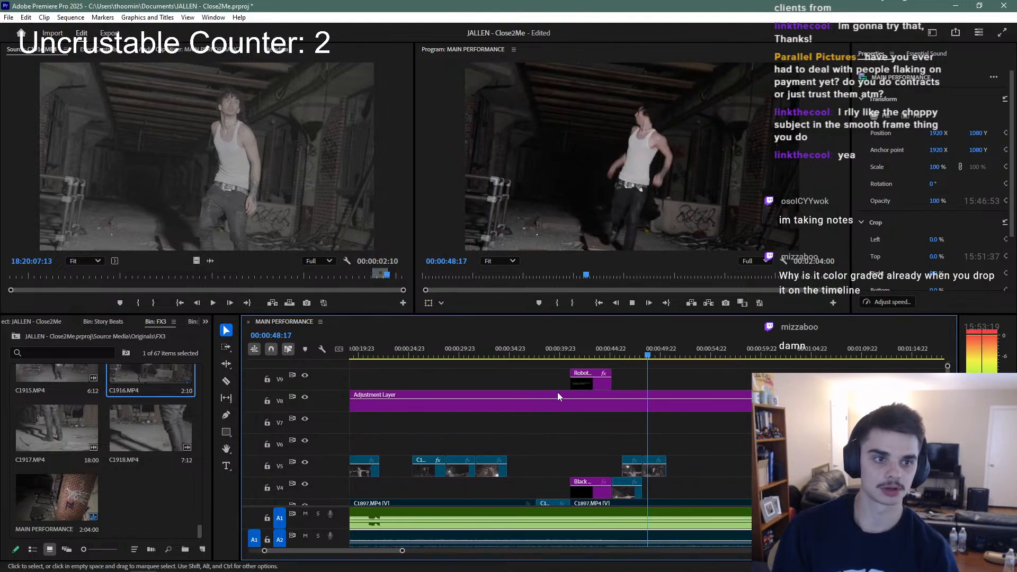
key(space)
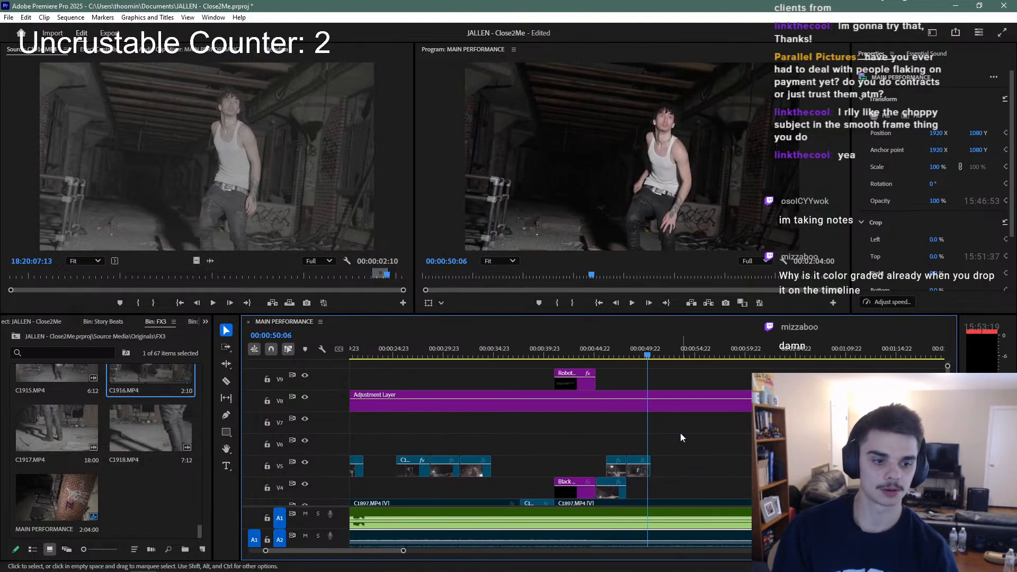
Trim the end of the C1916.MP4 clip on V5 to 00:00:50:09 and play back the section after it
key(Right)
key(Right)
key(Right)
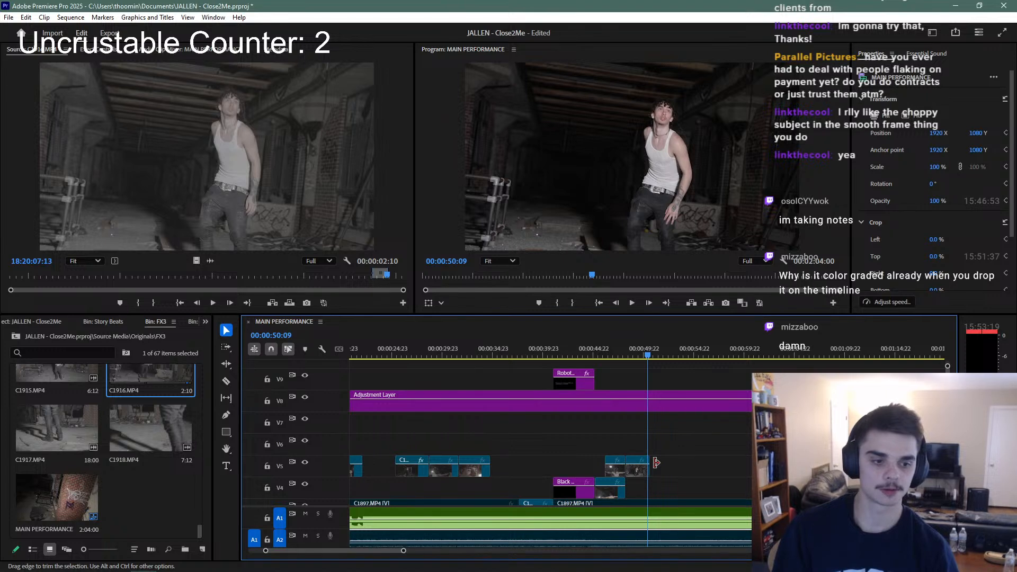
drag(656, 462, 648, 462)
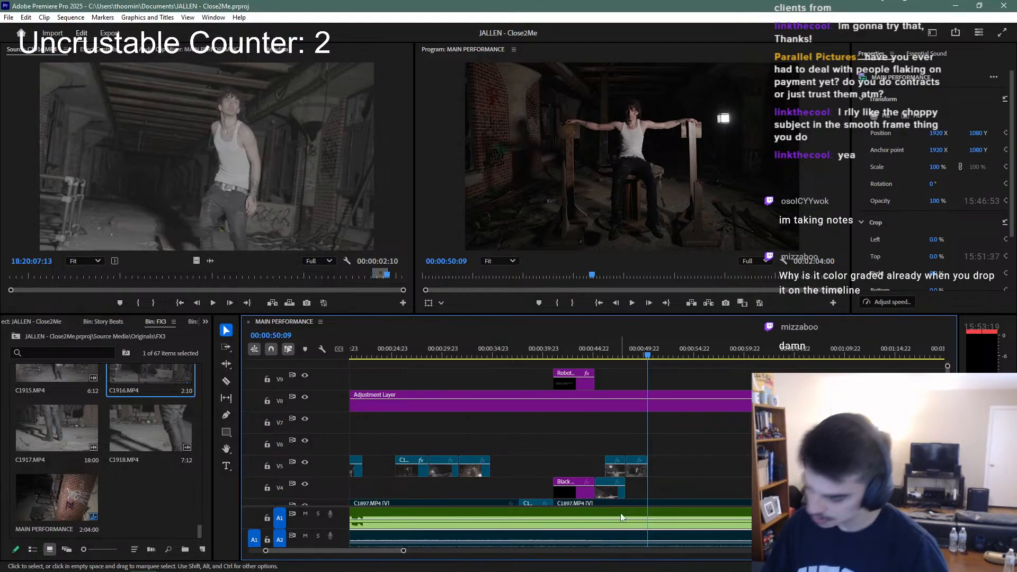
key(space)
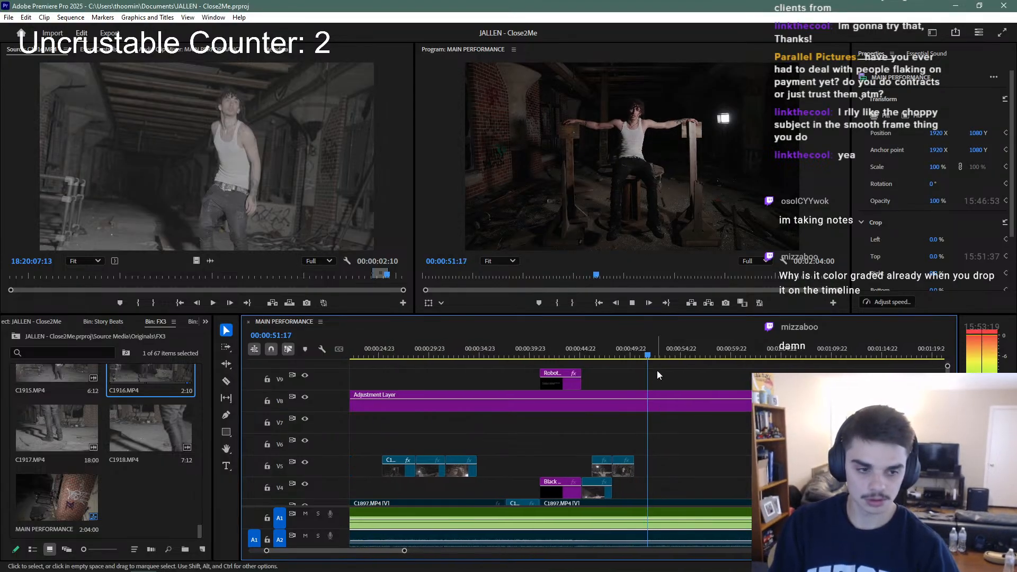
click(633, 352)
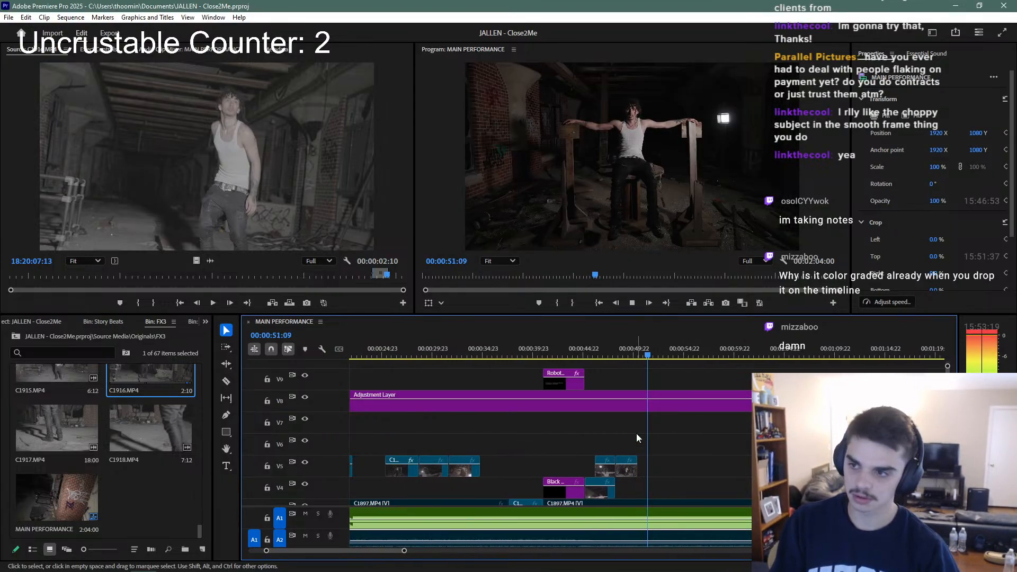
key(space)
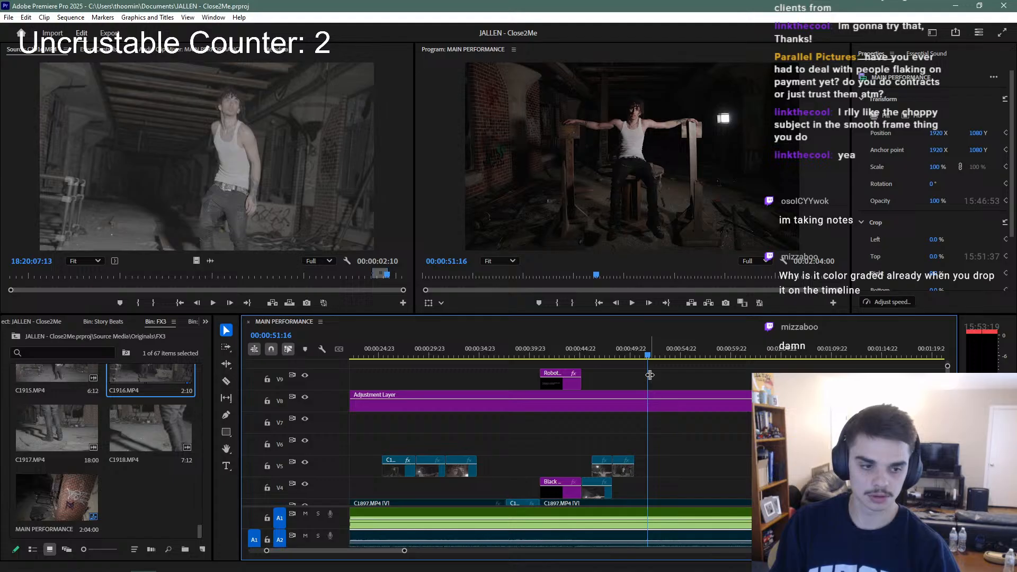
Shift C1916.MP4 on V5 to end at 00:00:51:16, extend its start back to the C1864.MP4 clip and save the project
click(660, 466)
drag(628, 473, 642, 473)
drag(627, 471, 613, 472)
key(ctrl+s)
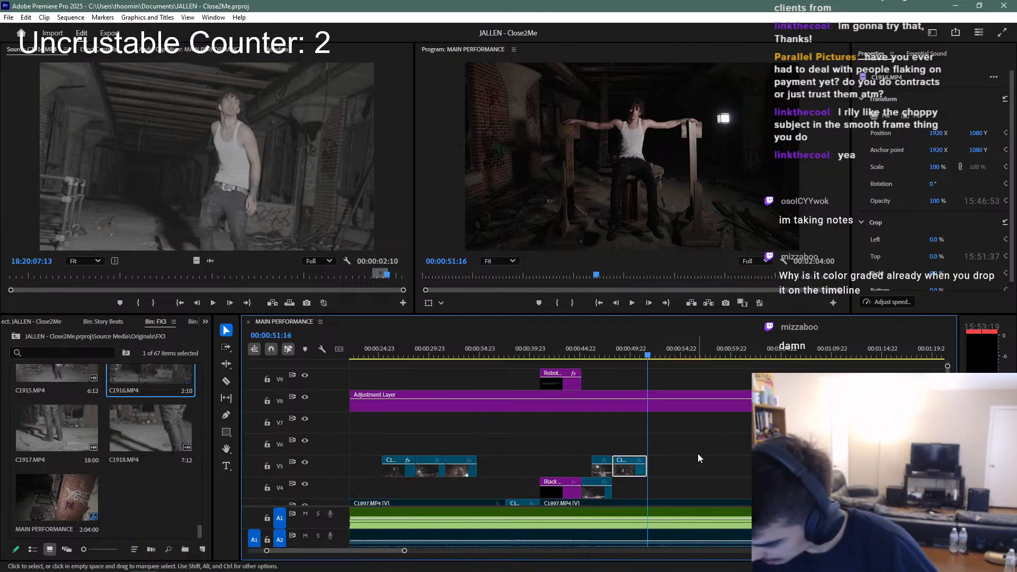
Browse back through the FX3 bin and preview C1902.MP4, C1901.MP4 and C1900.MP4 for the next shot
scroll(136, 465, up, 3)
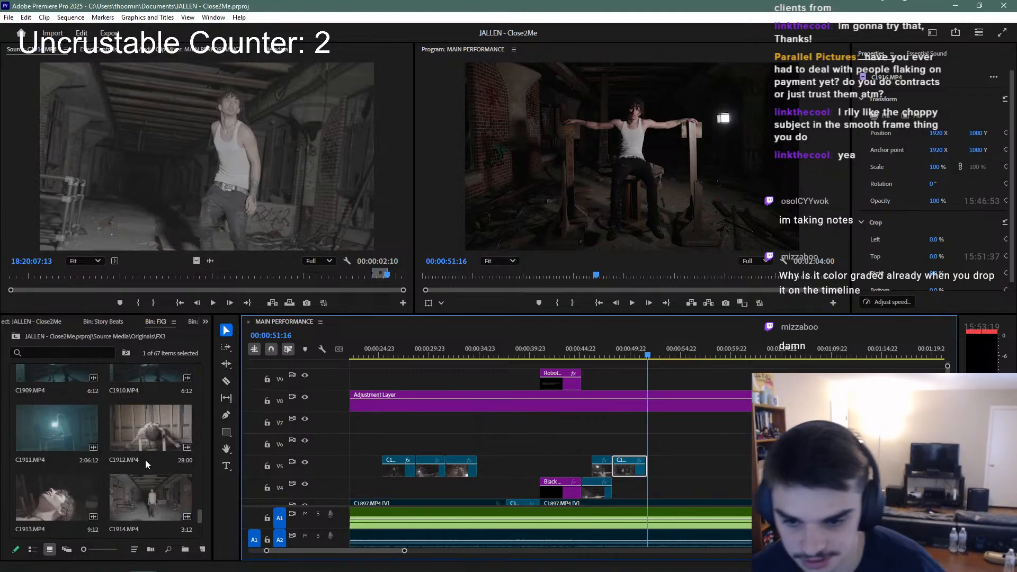
scroll(169, 423, up, 2)
scroll(168, 424, up, 3)
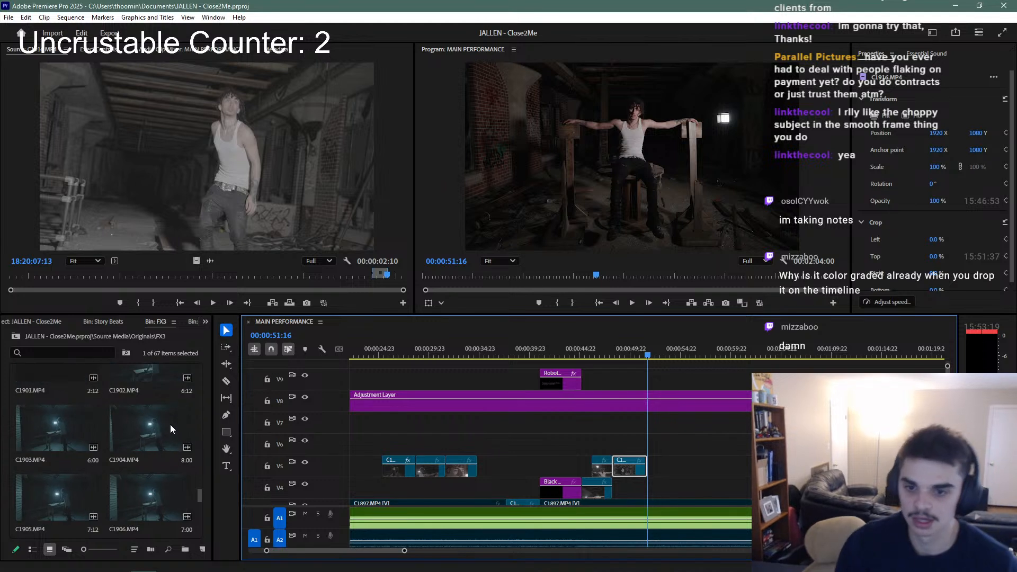
double_click(152, 428)
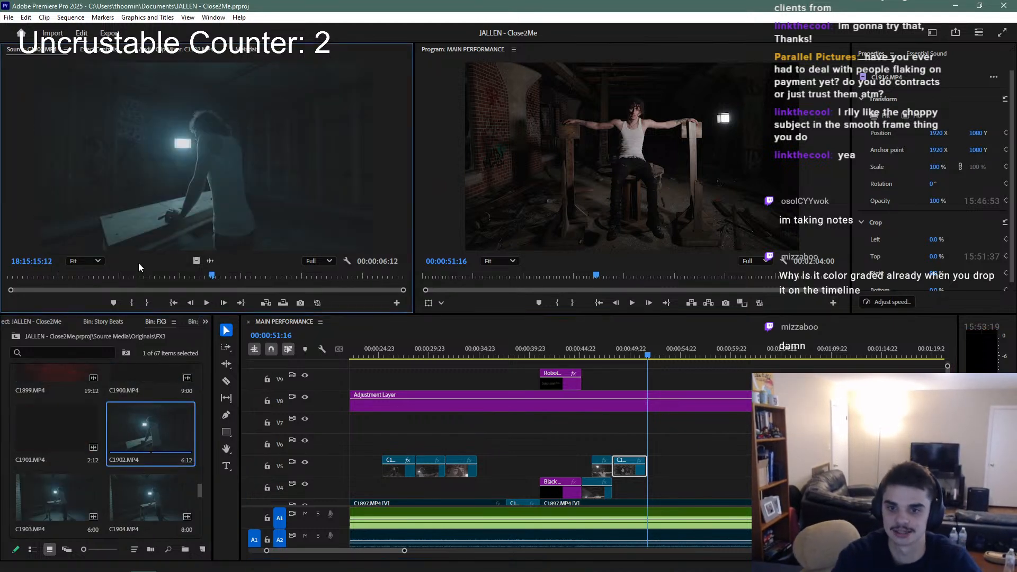
scroll(157, 418, down, 3)
scroll(148, 431, up, 2)
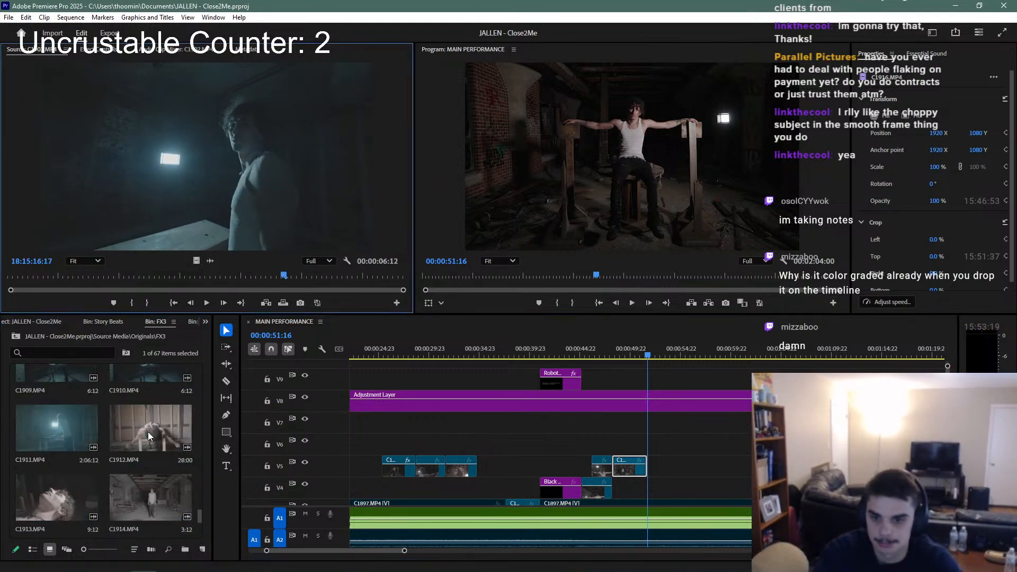
scroll(134, 438, up, 2)
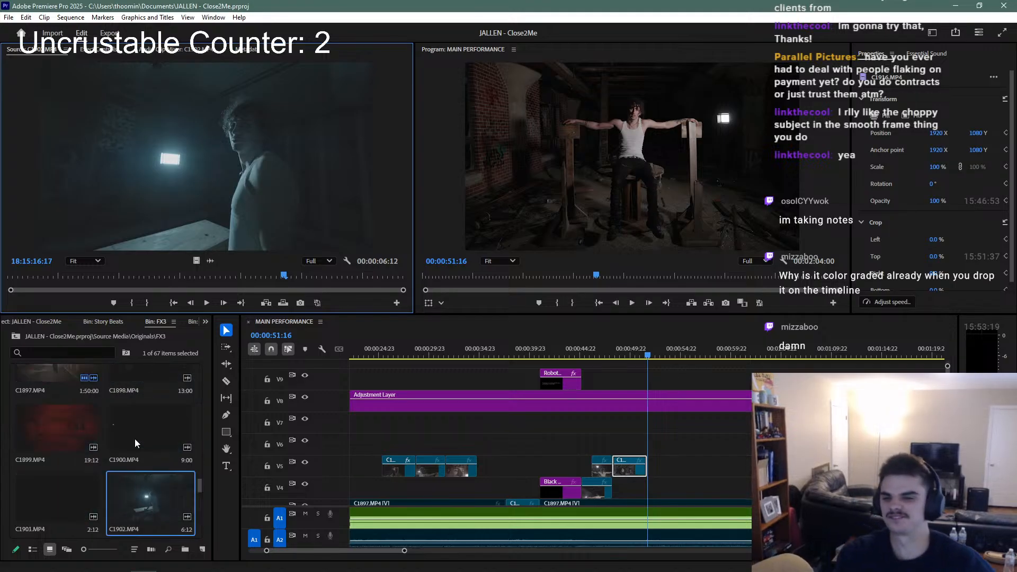
double_click(80, 491)
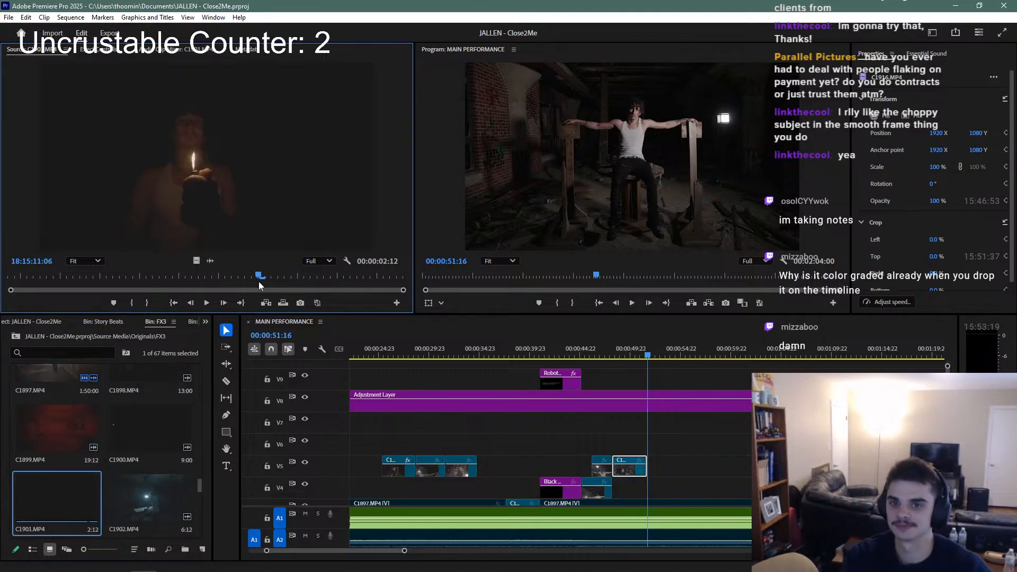
double_click(151, 433)
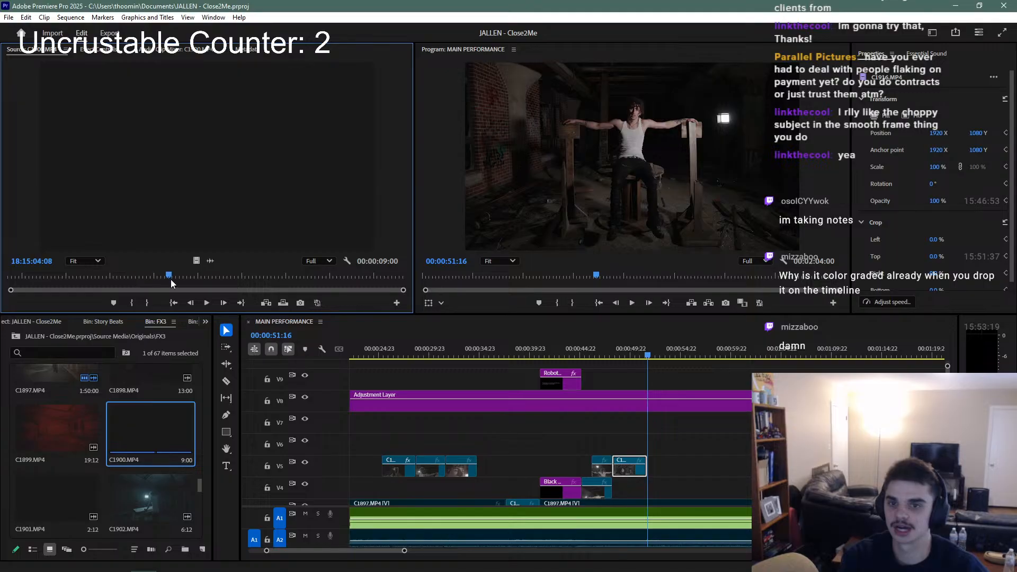
drag(170, 280, 314, 278)
scroll(154, 393, down, 1)
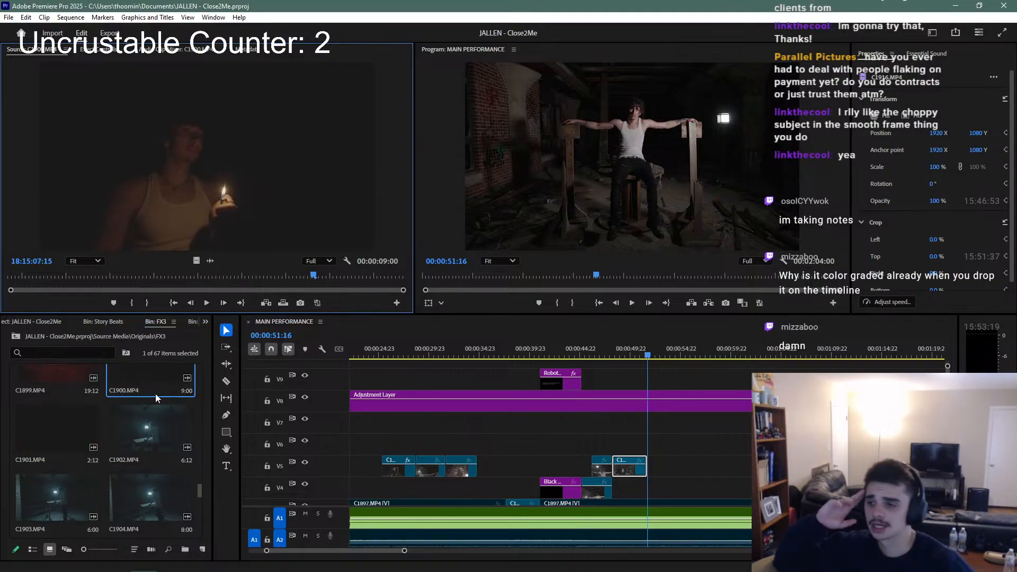
scroll(154, 419, down, 4)
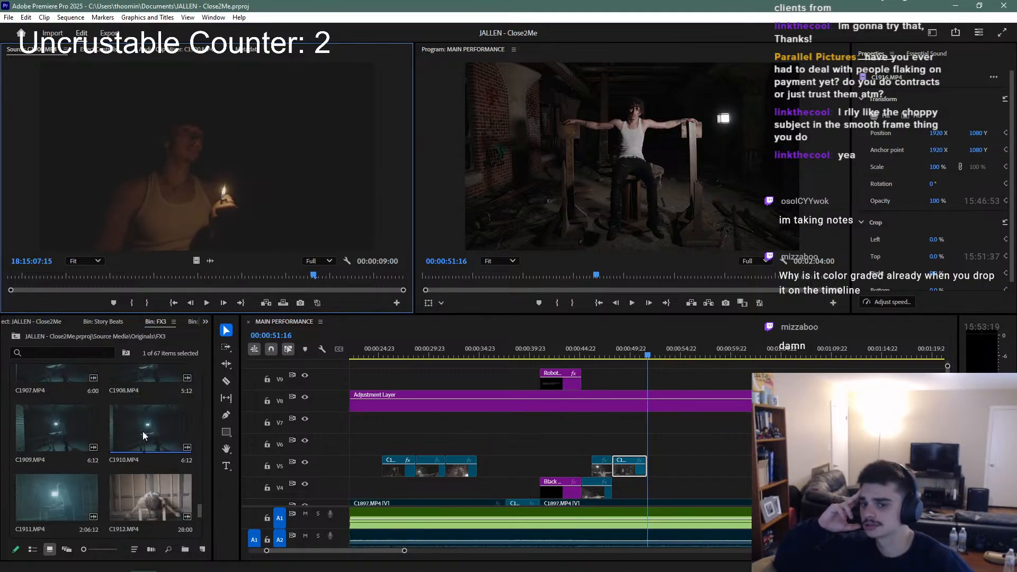
Preview C1910.MP4 and C1911.MP4 from the FX3 bin
double_click(137, 430)
drag(208, 295, 49, 288)
double_click(74, 488)
scroll(103, 443, up, 1)
scroll(103, 443, up, 3)
Open C1902.MP4 and mark a 00:00:01:12 section of it starting at 18:15:13:20
double_click(131, 424)
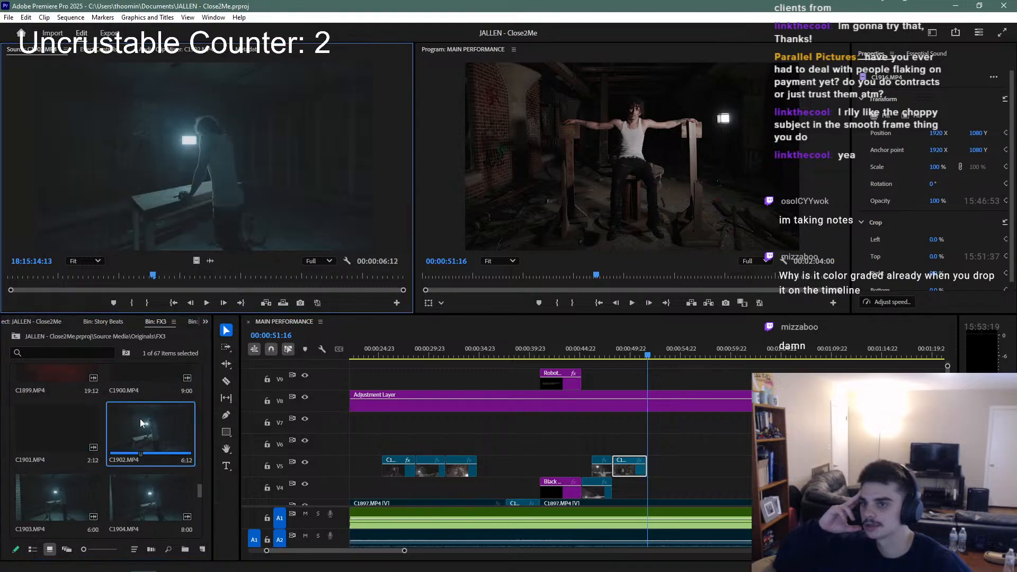
mouse_move(148, 276)
mouse_down()
mouse_move(265, 274)
mouse_move(110, 268)
mouse_move(138, 273)
mouse_up()
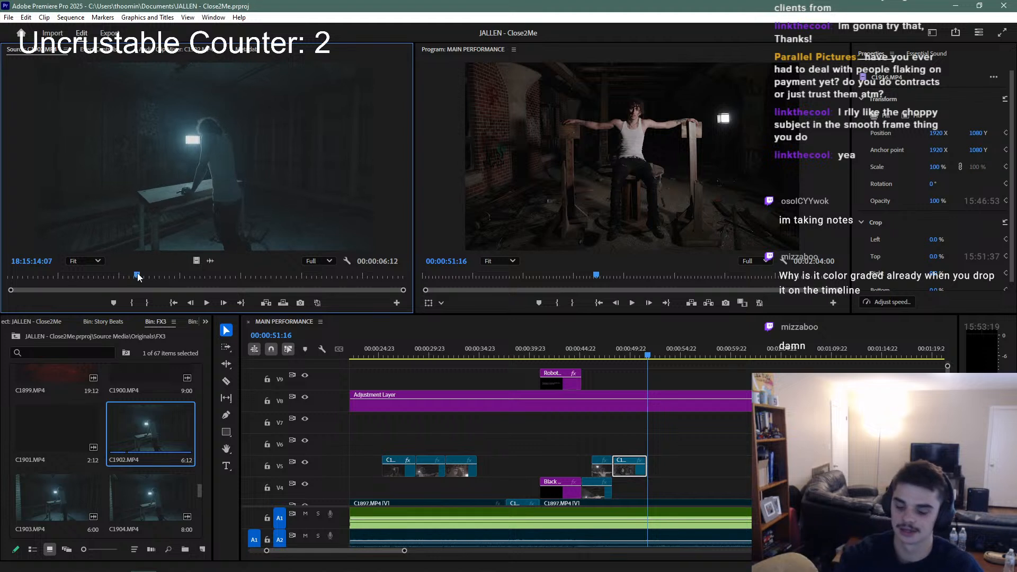
key(i)
click(216, 275)
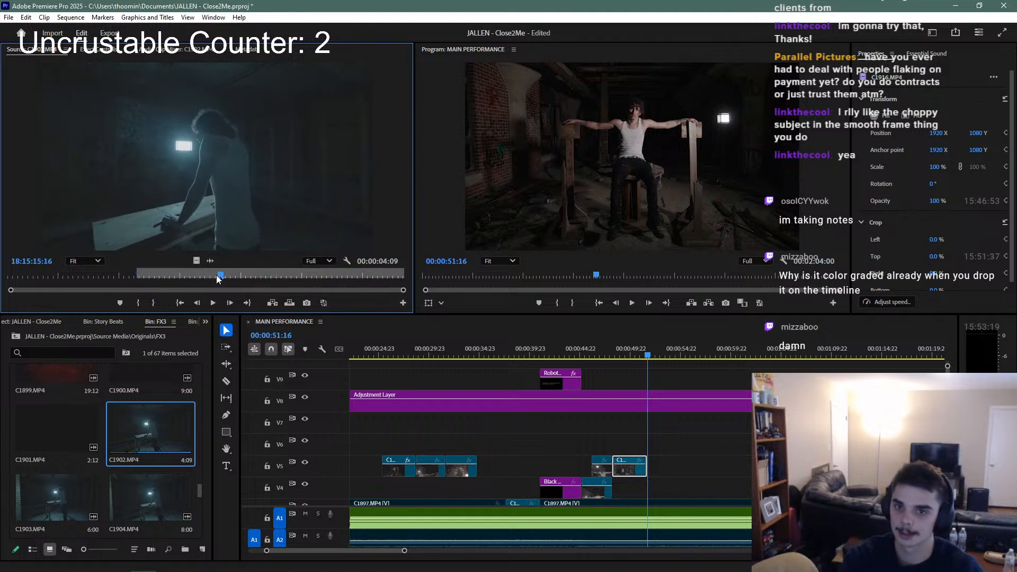
drag(218, 276, 112, 279)
key(o)
Place the marked C1902.MP4 video on V5 directly after C1916.MP4, play back the cut and save the project
drag(195, 262, 655, 469)
key(space)
scroll(658, 449, up, 3)
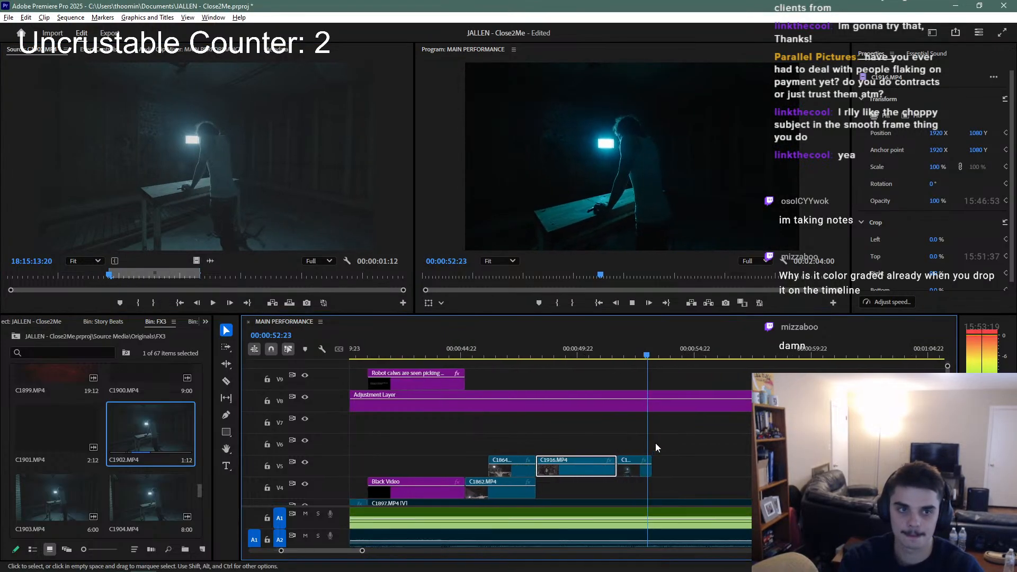
click(629, 350)
key(ctrl+s)
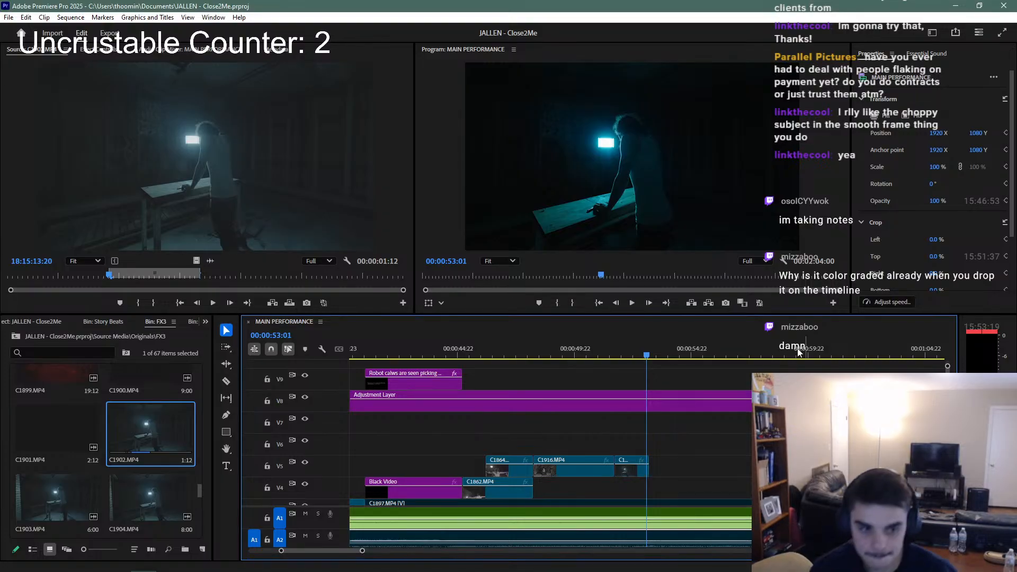
Shift C1902.MP4 on V5 to end at 00:00:54:11 and extend its start back to the C1916.MP4 clip
key(space)
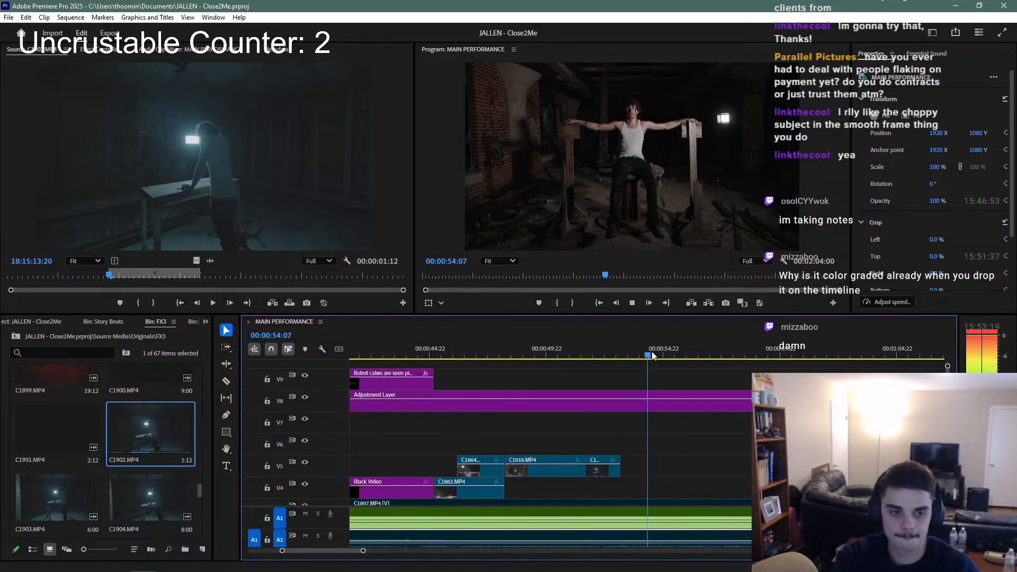
click(609, 470)
drag(609, 470, 640, 470)
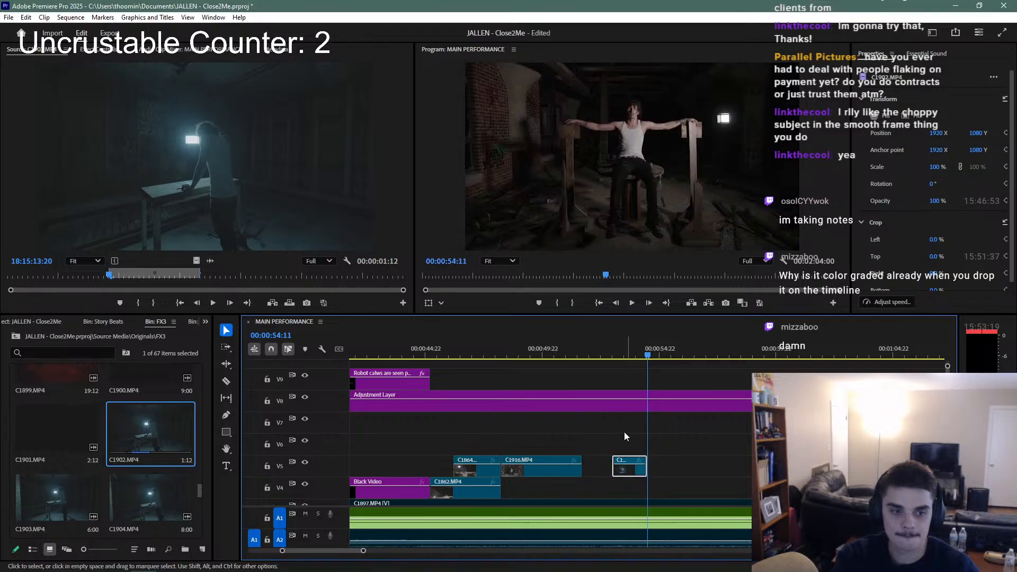
click(611, 352)
key(space)
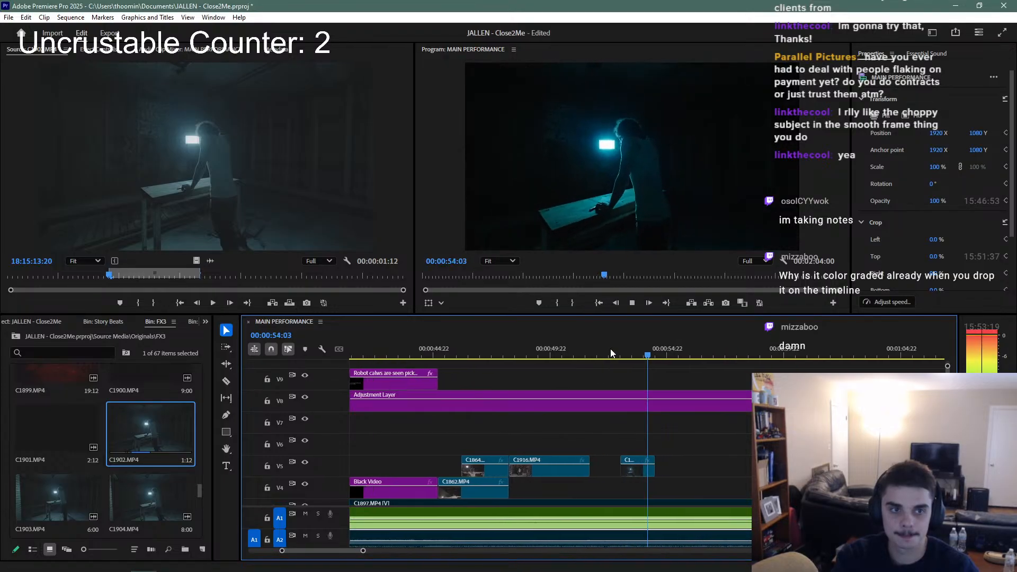
key(space)
drag(653, 473, 622, 472)
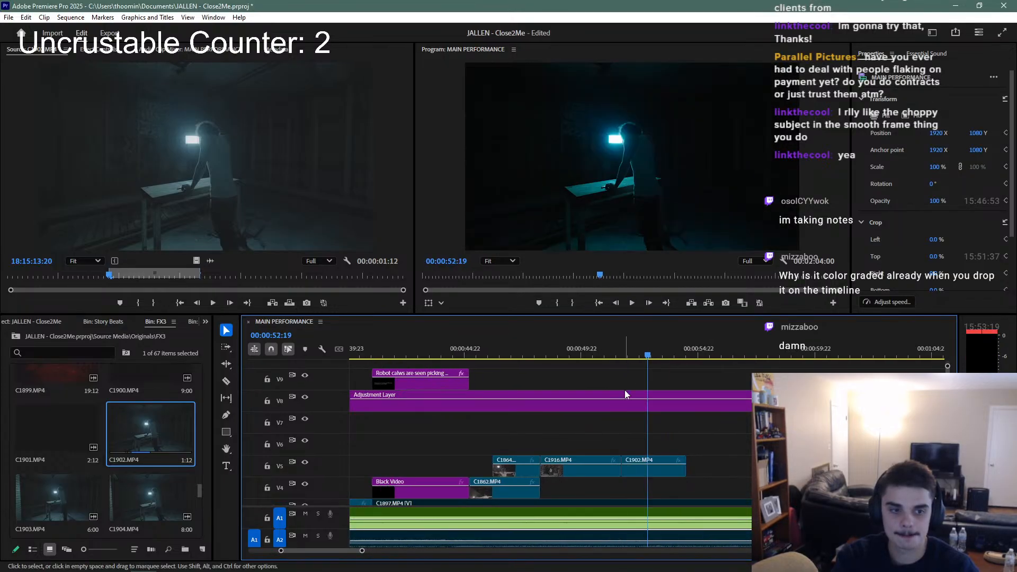
Play back C1902.MP4 and the return to the performance take, park the playhead at 00:00:54:11 and save the project
click(624, 355)
key(space)
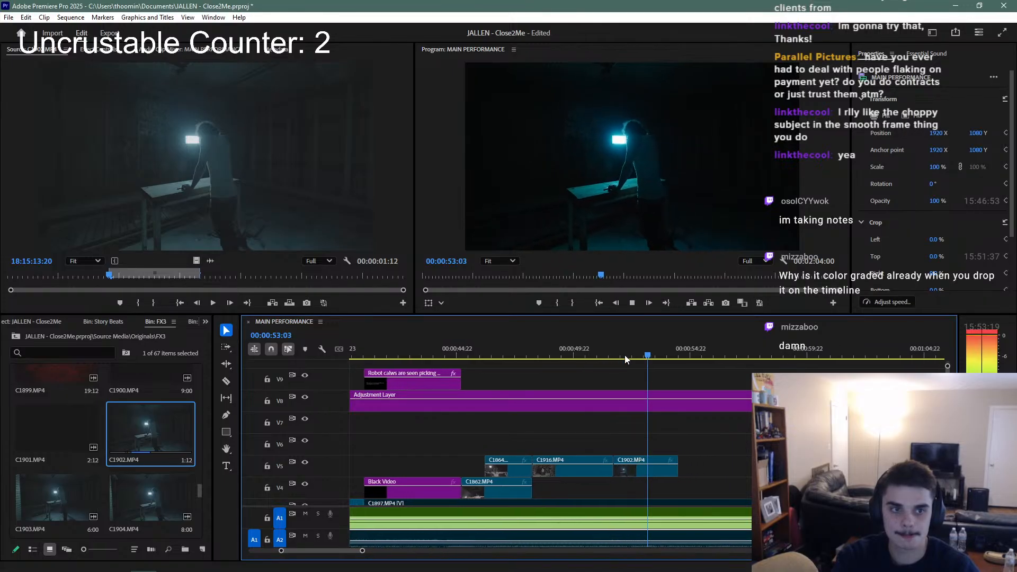
key(space)
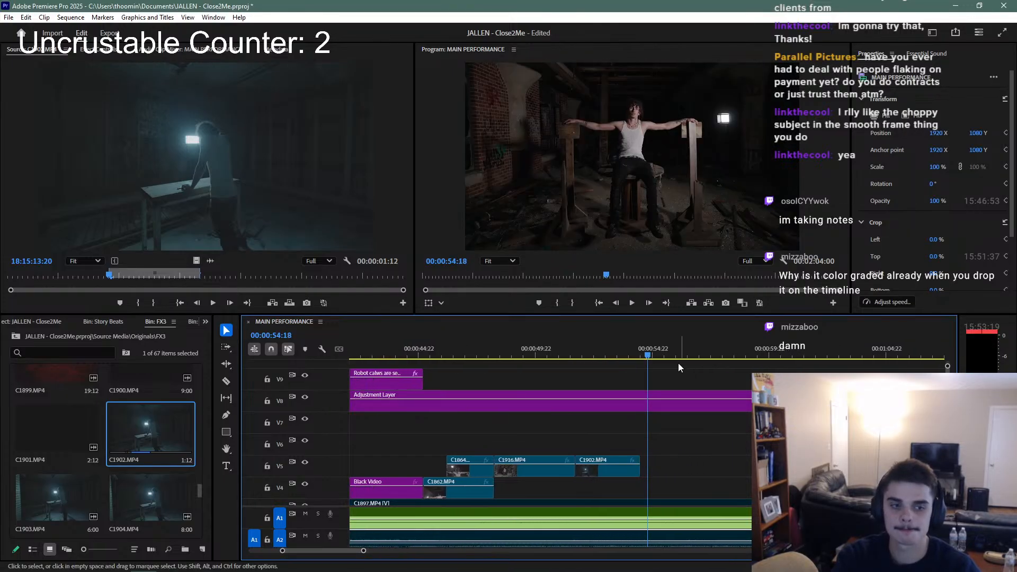
key(space)
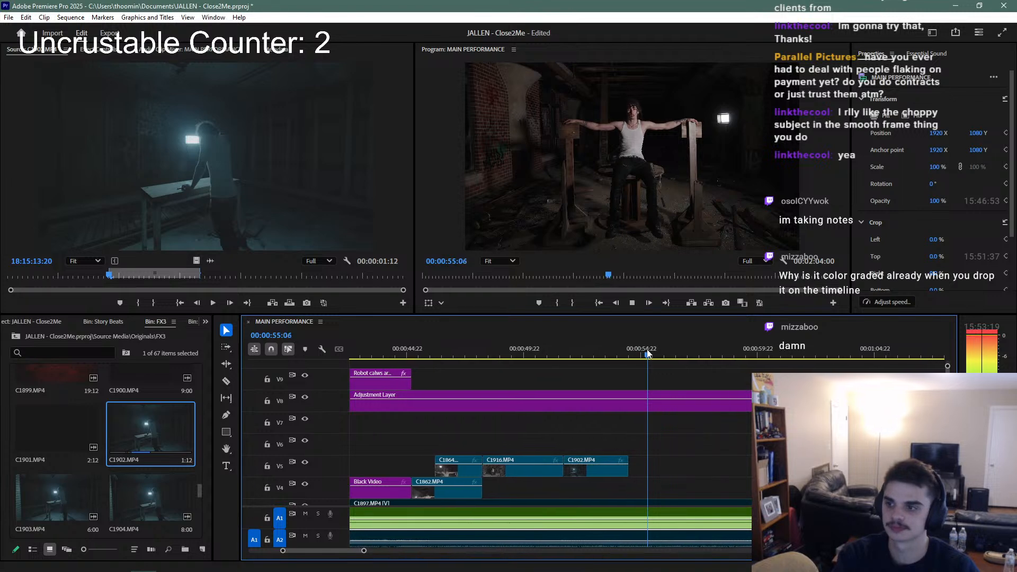
key(space)
key(ctrl+s)
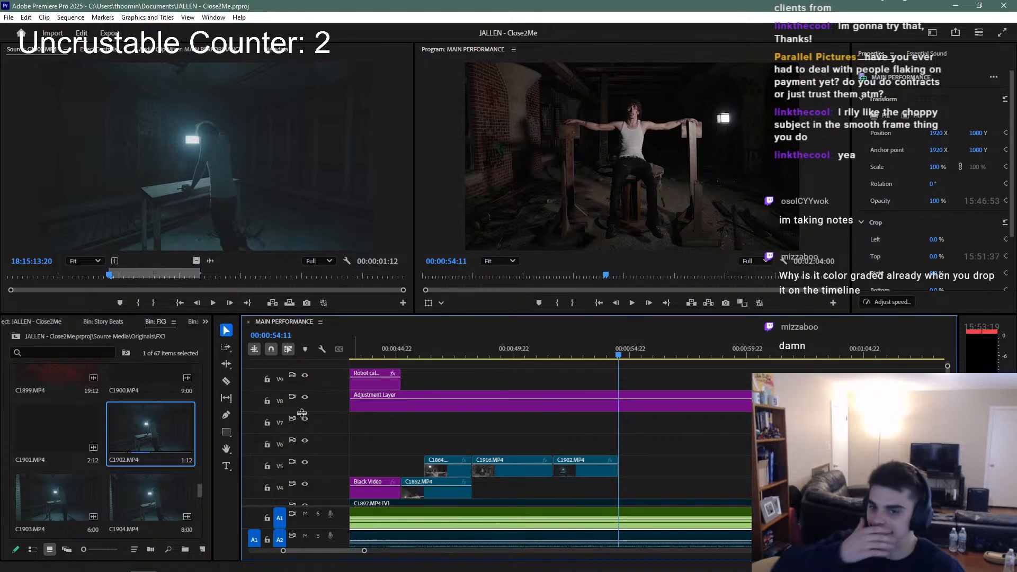
Browse up the FX3 bin to the earlier clips and preview C1873.MP4
scroll(126, 466, down, 2)
scroll(127, 462, up, 10)
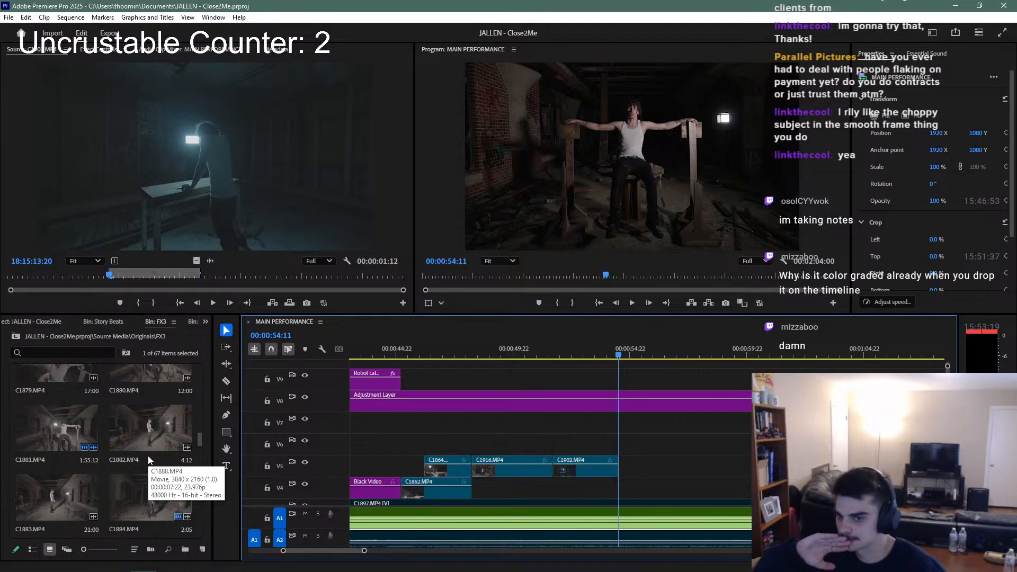
scroll(147, 433, up, 2)
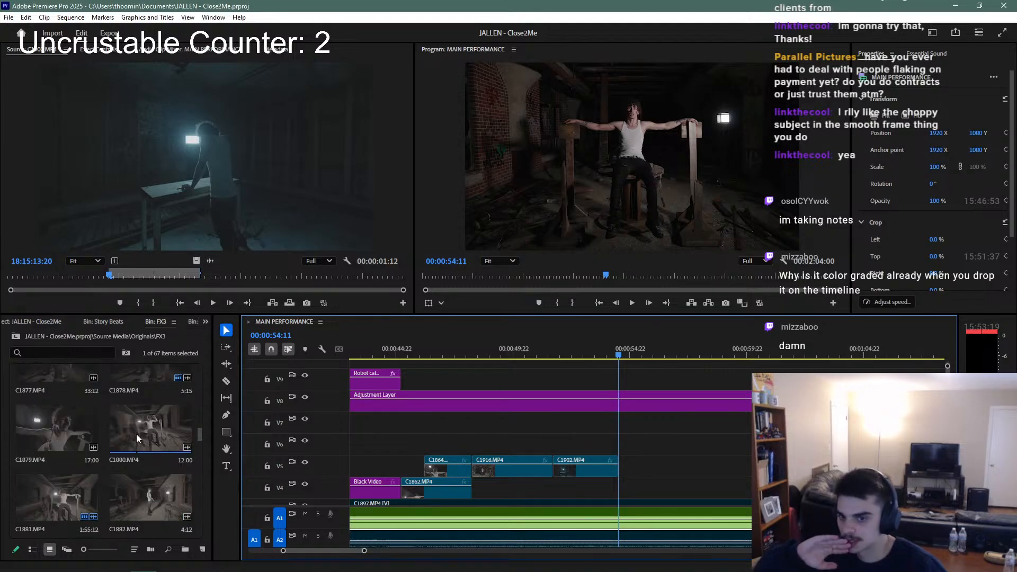
scroll(136, 434, up, 4)
scroll(99, 441, down, 1)
click(80, 433)
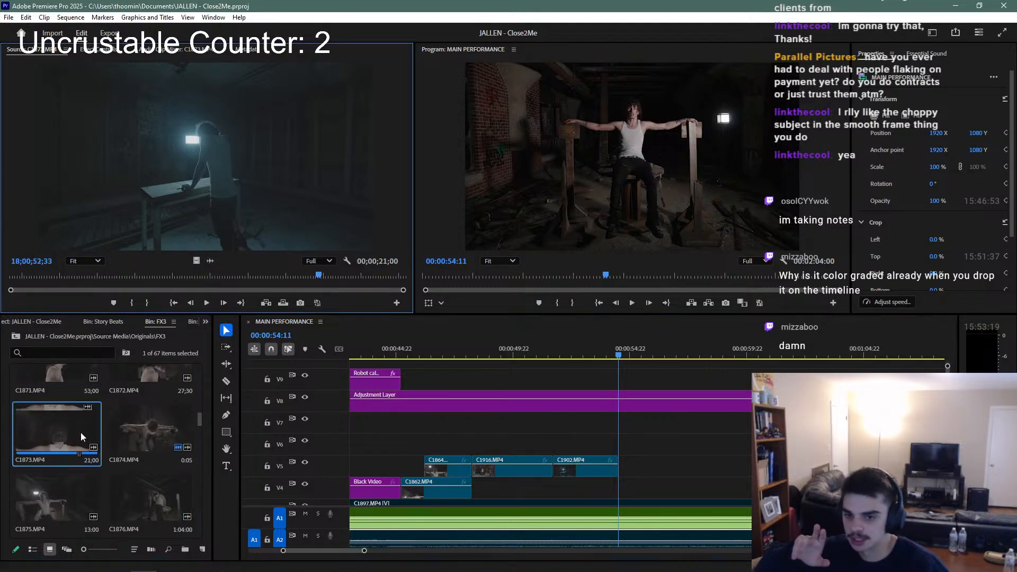
click(218, 278)
drag(217, 278, 291, 279)
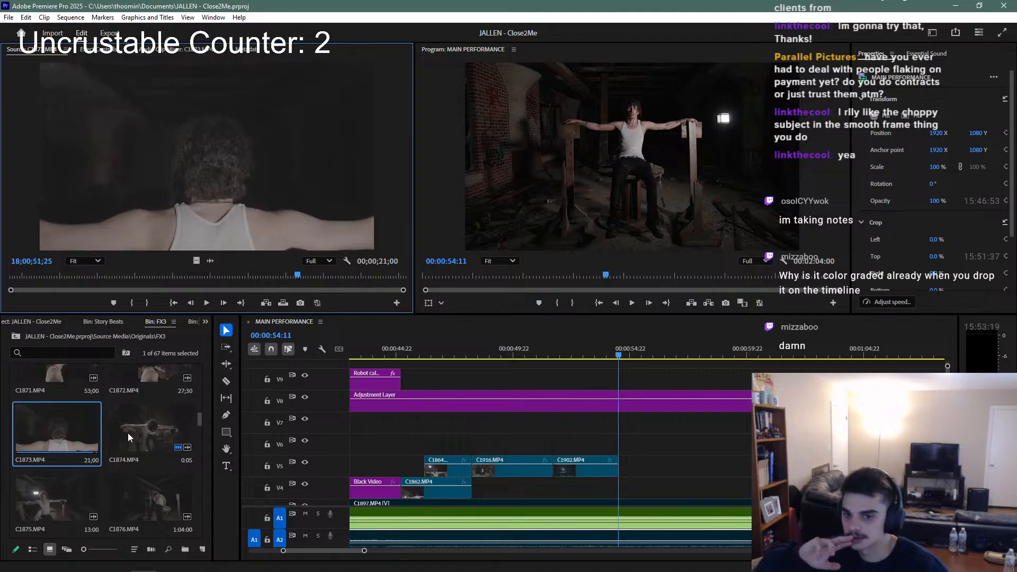
Browse further up the FX3 bin and open C1865.MP4
scroll(158, 424, up, 3)
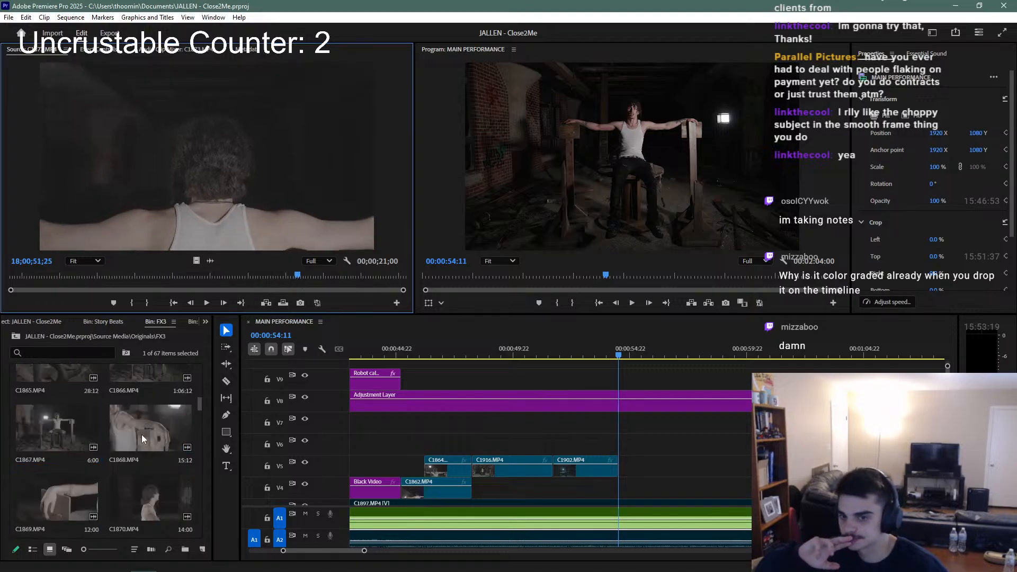
scroll(142, 439, up, 1)
scroll(134, 442, up, 1)
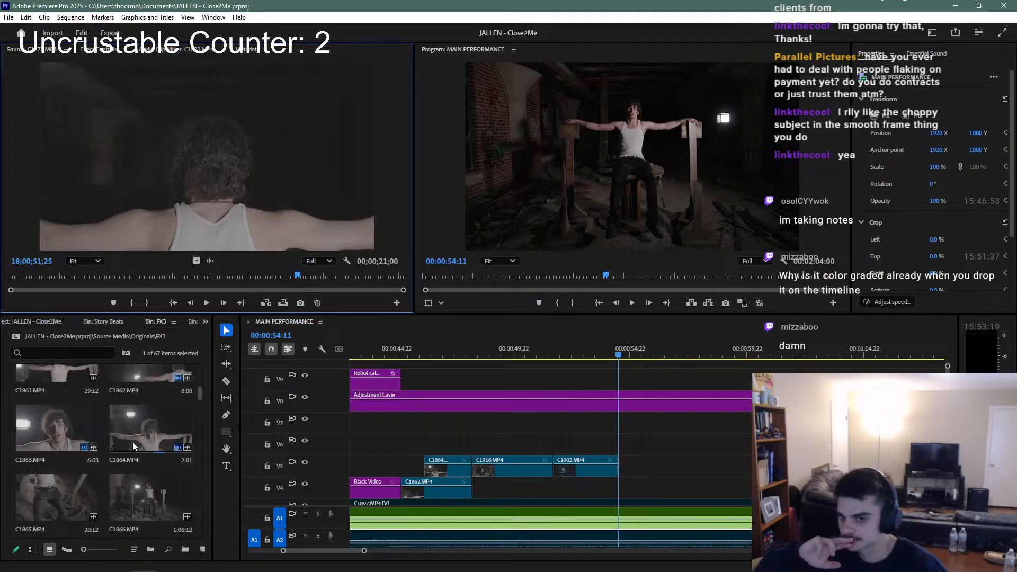
double_click(83, 482)
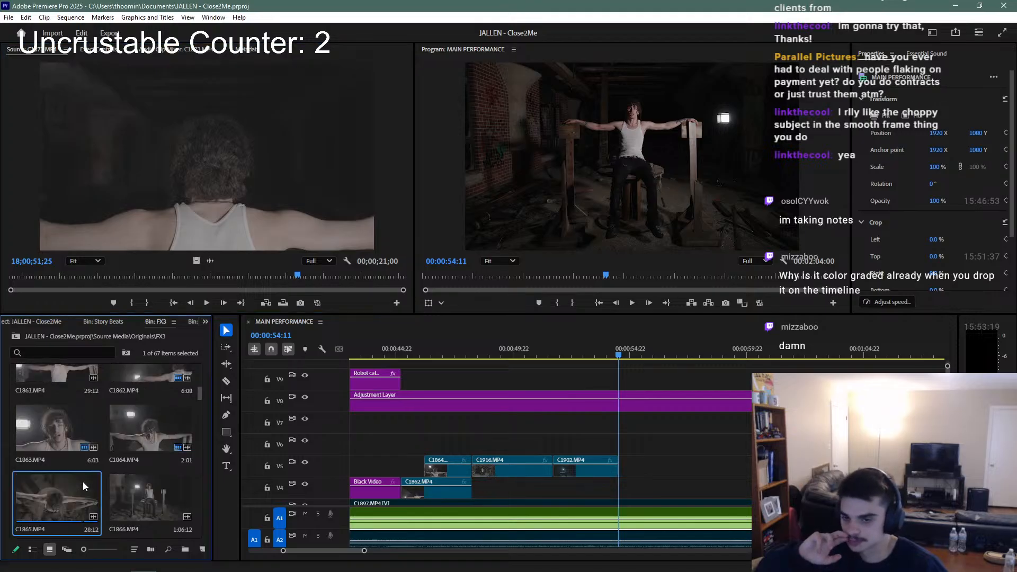
Preview C1862.MP4 and look through the FX3 bin from C1855.MP4 to C1892.MP4 and back for the next shot
scroll(161, 453, up, 1)
double_click(157, 428)
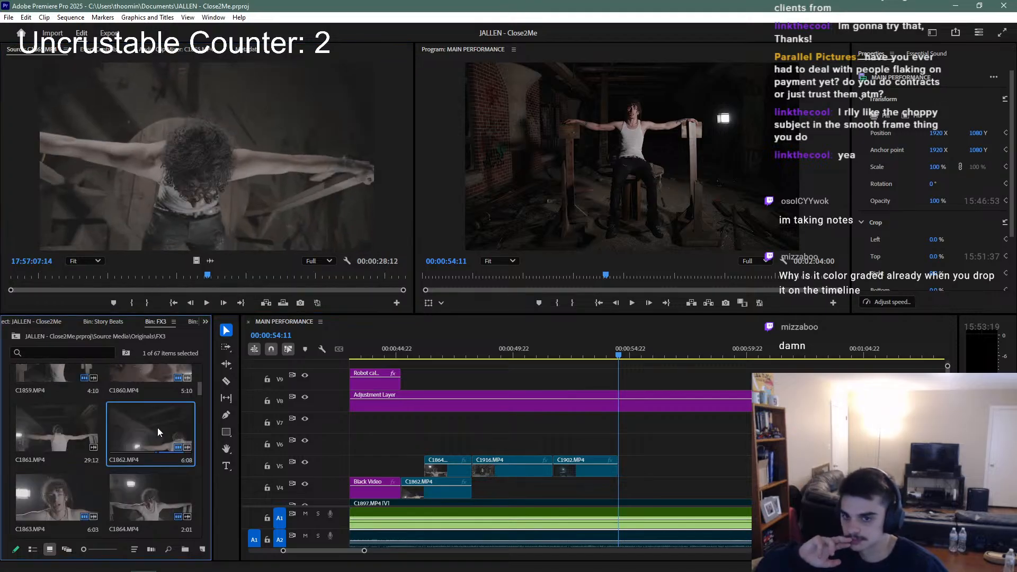
scroll(80, 421, up, 3)
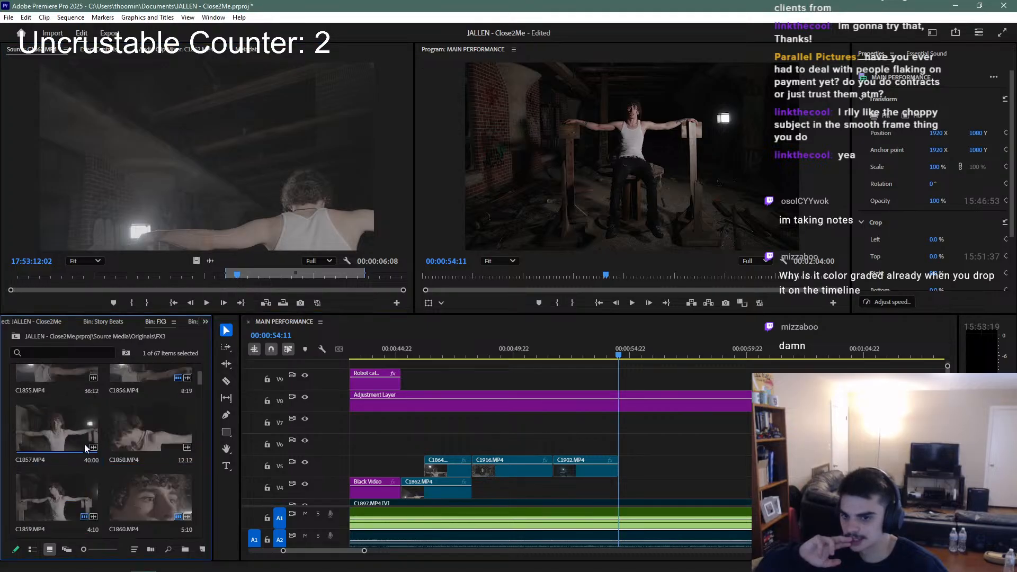
scroll(103, 466, down, 4)
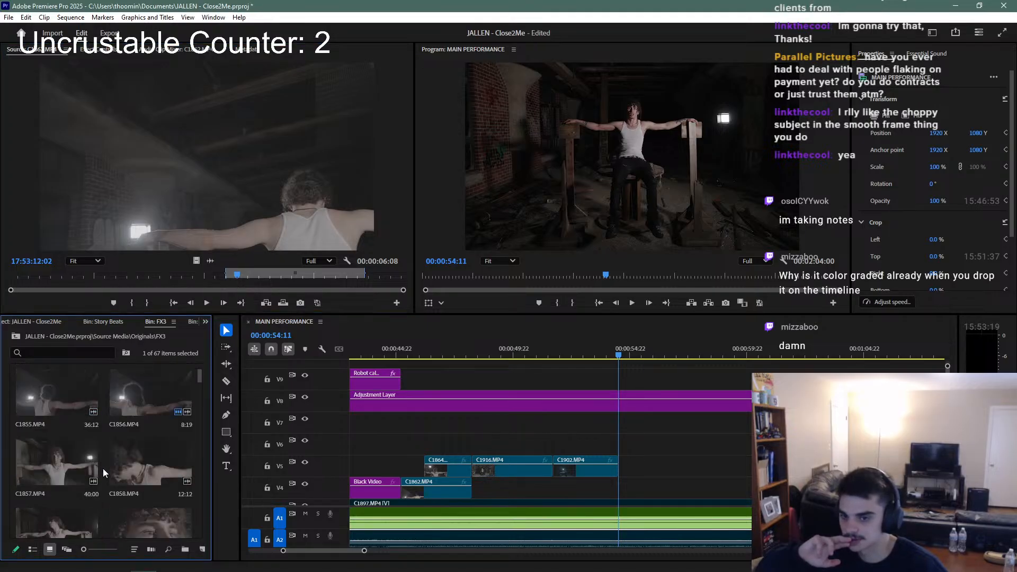
scroll(66, 466, down, 3)
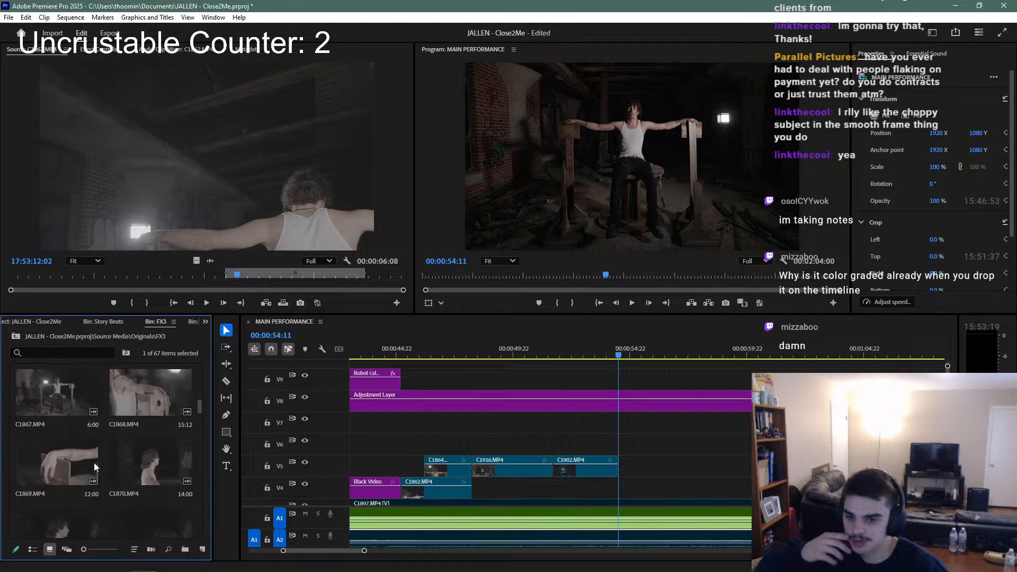
scroll(116, 461, down, 2)
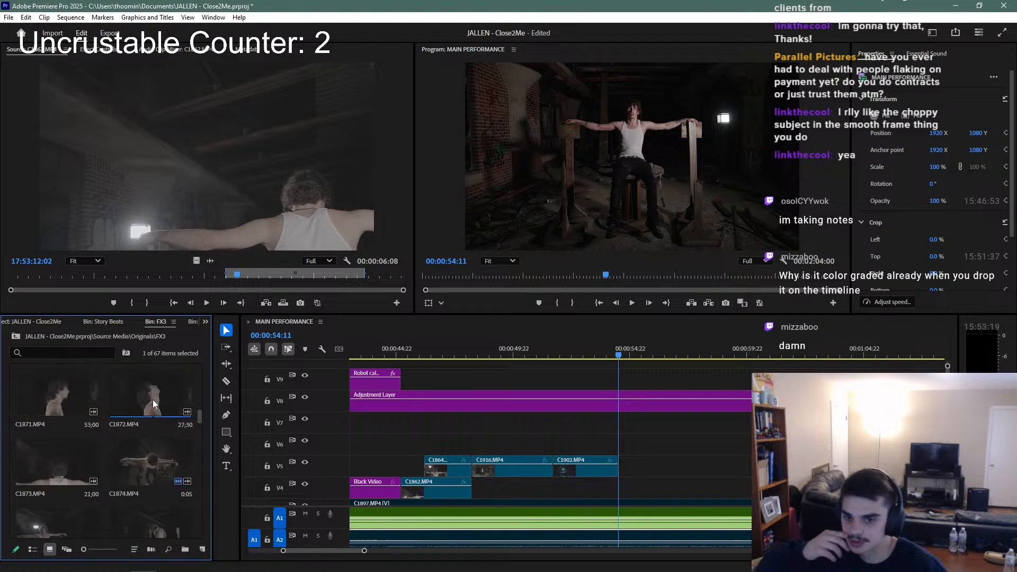
scroll(68, 459, down, 2)
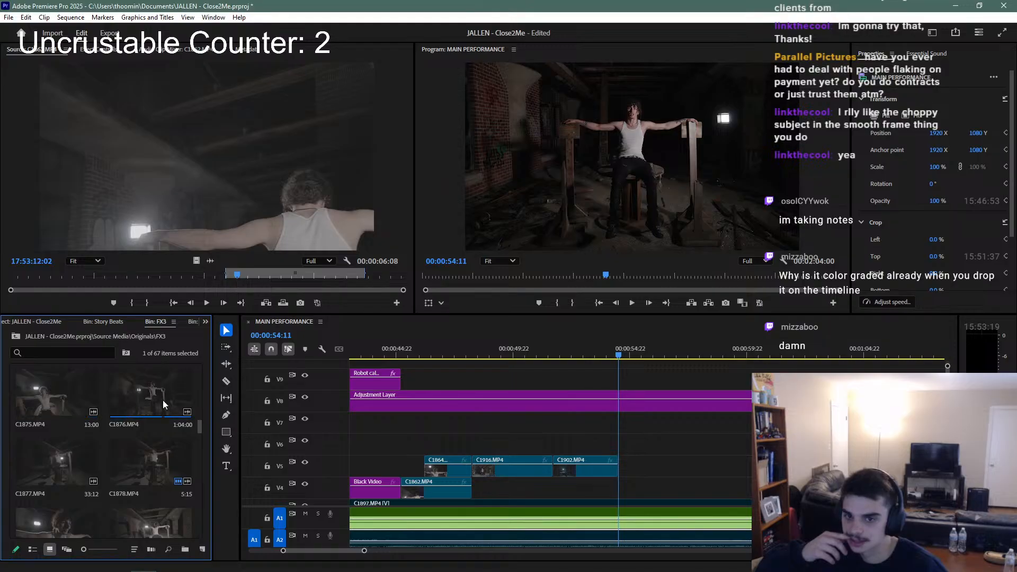
scroll(116, 418, down, 2)
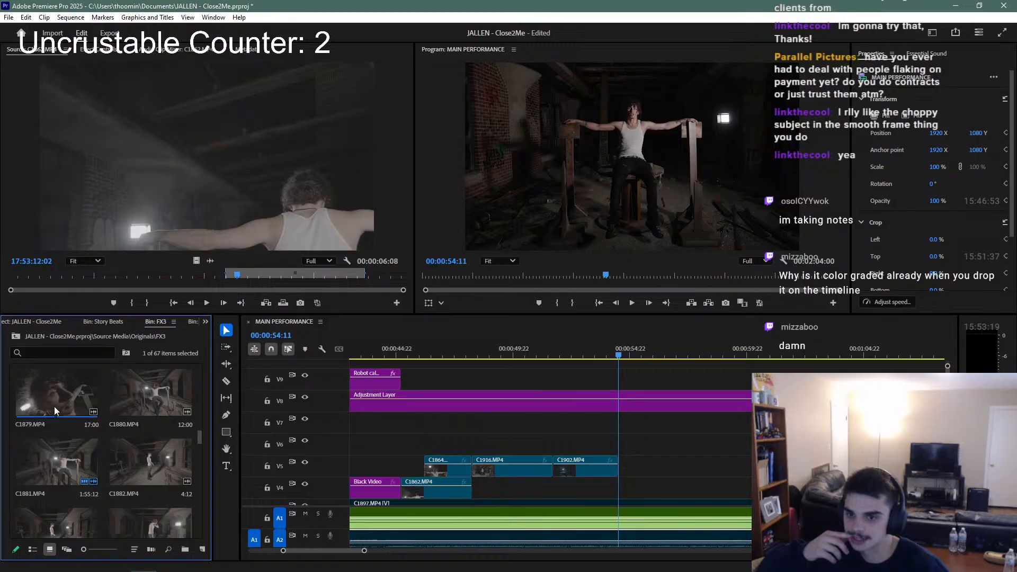
scroll(94, 428, down, 5)
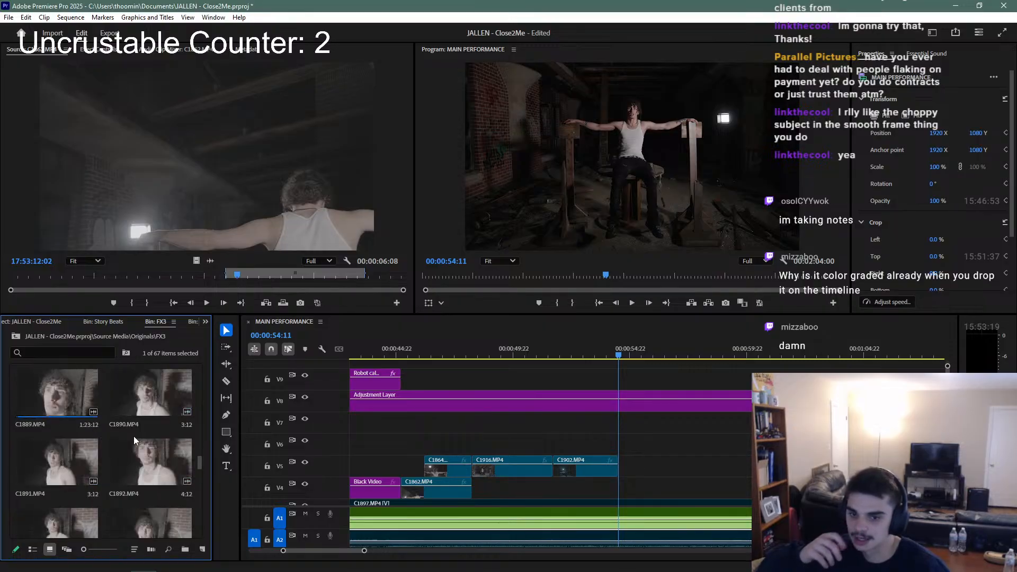
scroll(130, 435, up, 10)
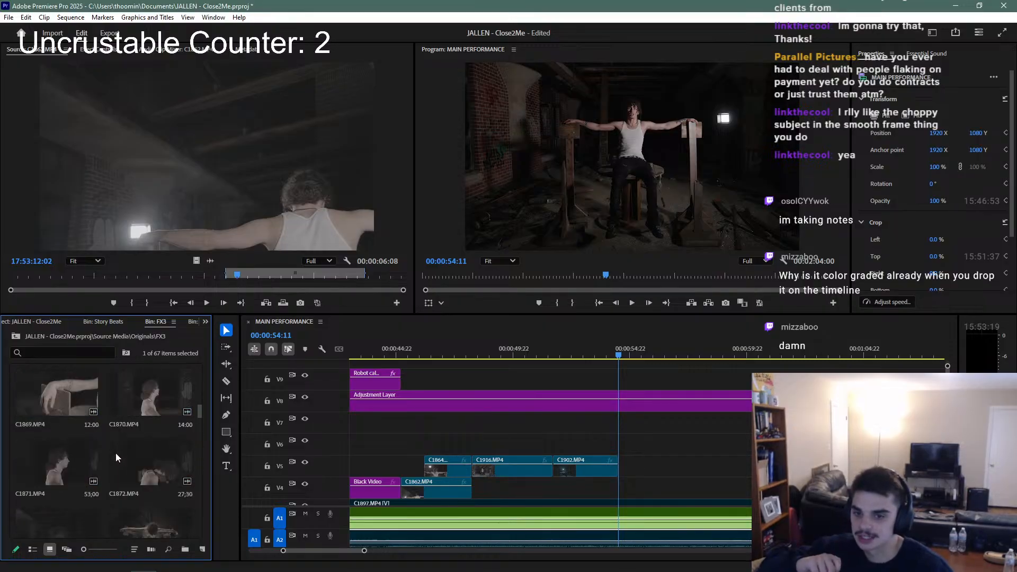
scroll(116, 454, up, 2)
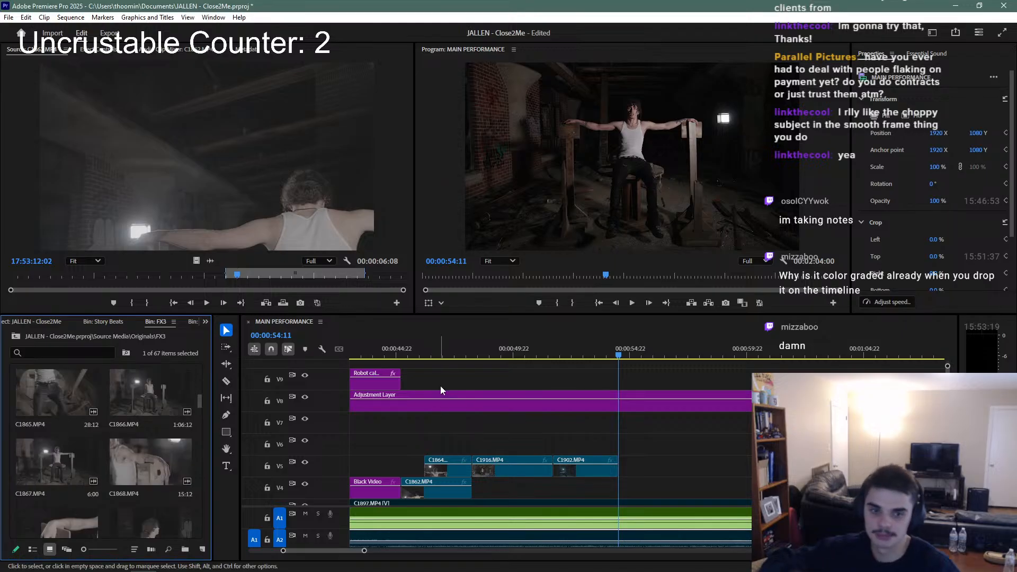
Place a copy of the existing C1864.MP4 clip on V5 directly after C1902.MP4 and play back the transition
drag(371, 355, 632, 449)
scroll(632, 449, down, 4)
scroll(811, 424, up, 2)
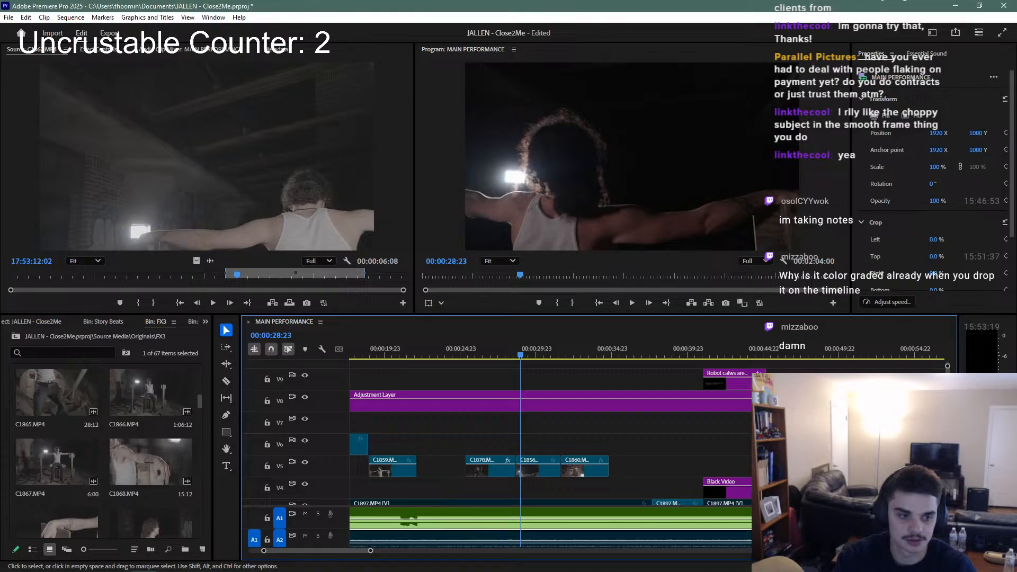
click(799, 356)
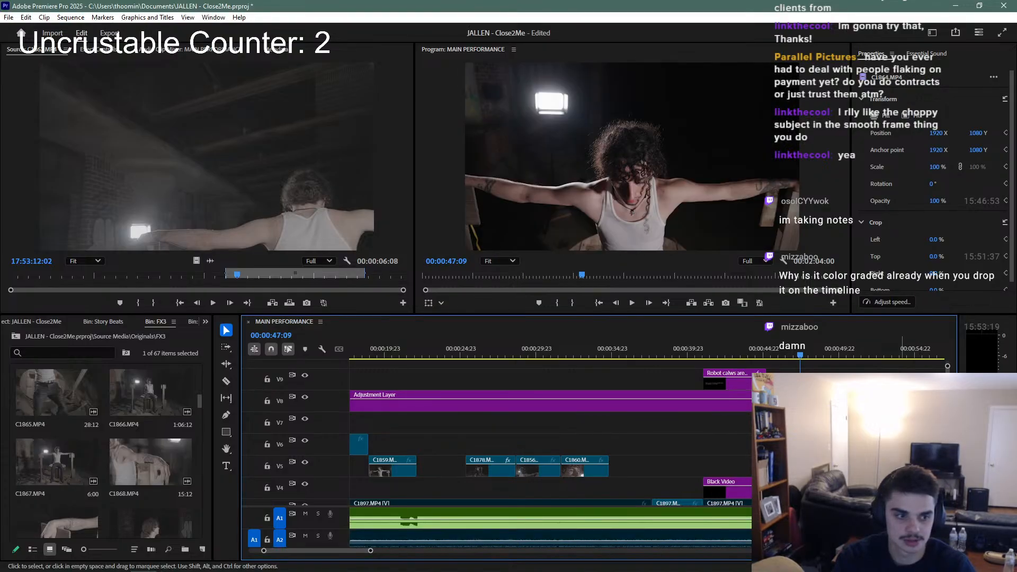
key(space)
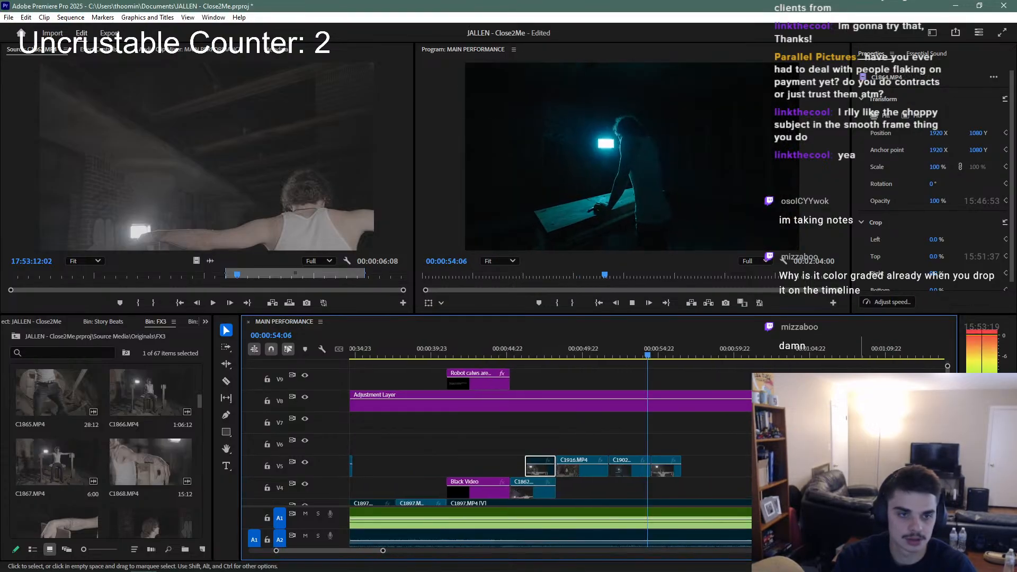
scroll(682, 454, up, 3)
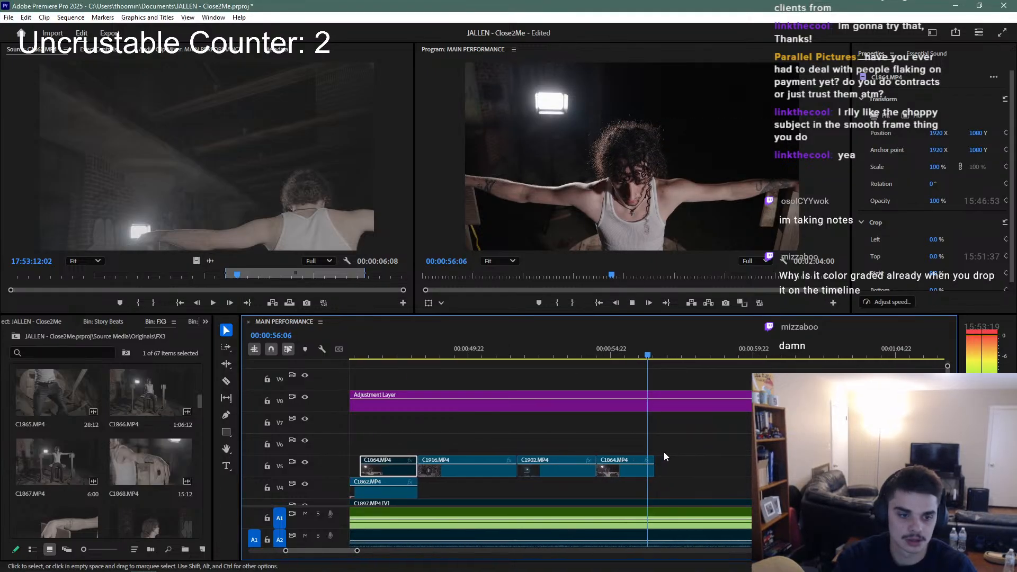
key(space)
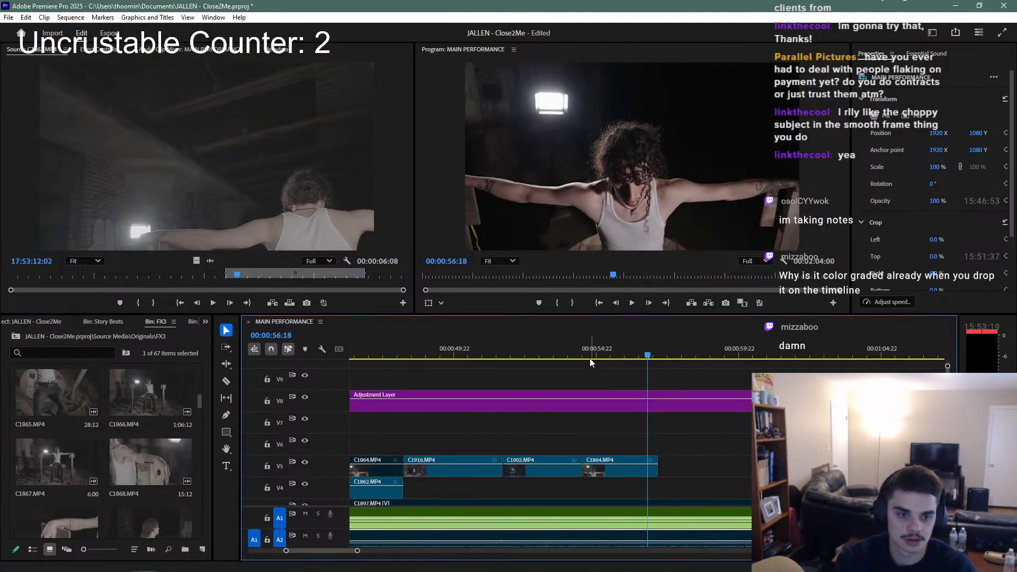
Split the second C1864.MP4 clip at 00:00:54:21, remove its opening piece and move the remainder up against C1902.MP4
drag(587, 354, 594, 361)
click(610, 472)
key(ctrl+k)
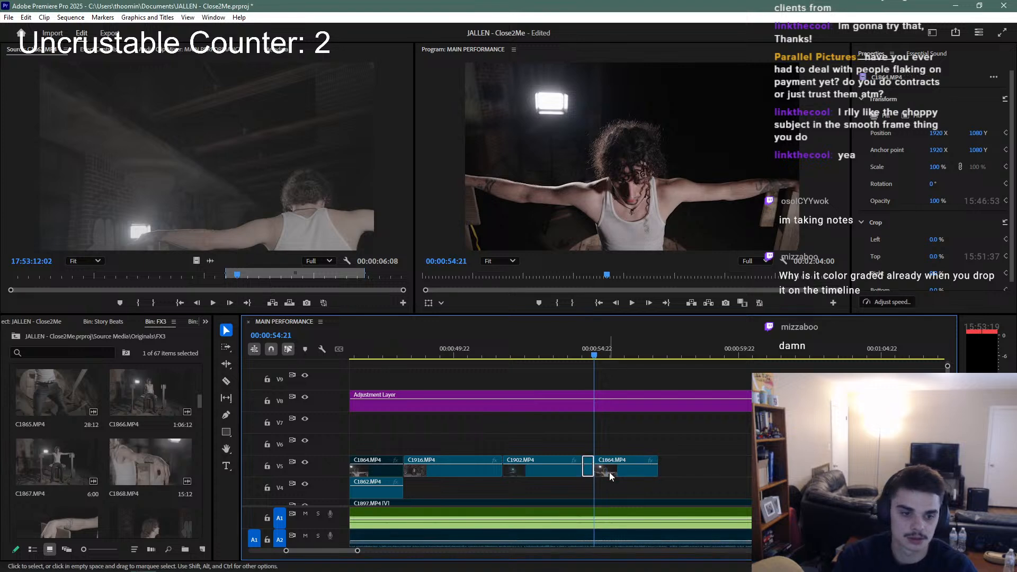
drag(615, 473, 606, 476)
Extend the end of the second C1864.MP4 clip to just past 00:00:57:00, save the project and play back into the performance take
click(580, 356)
key(space)
scroll(578, 363, up, 2)
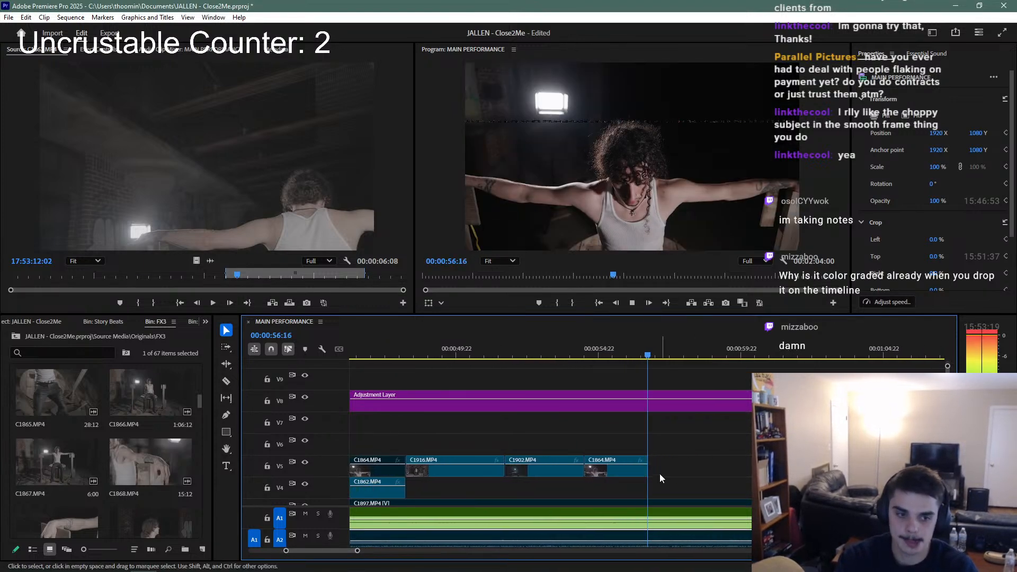
drag(626, 470, 642, 470)
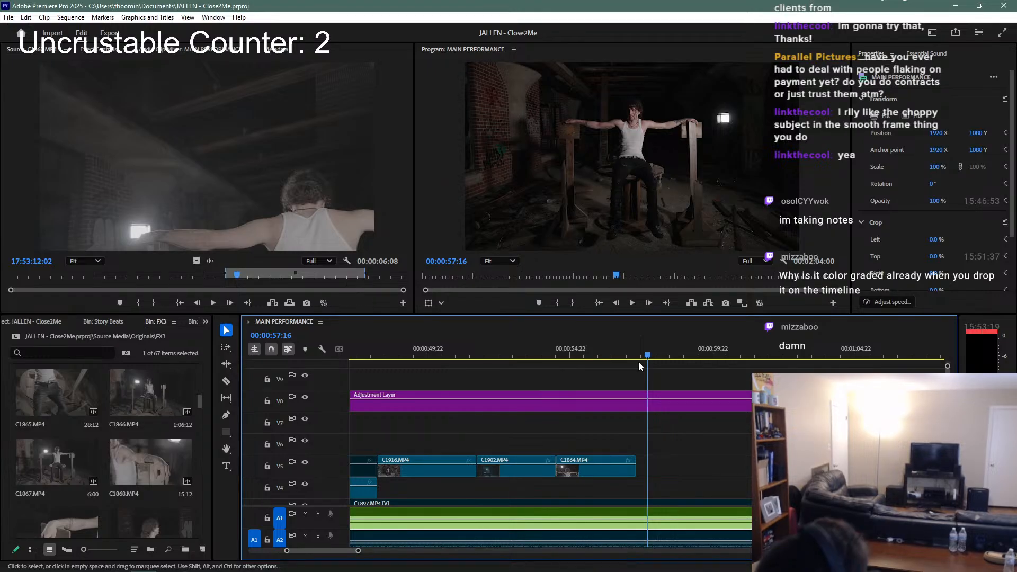
key(space)
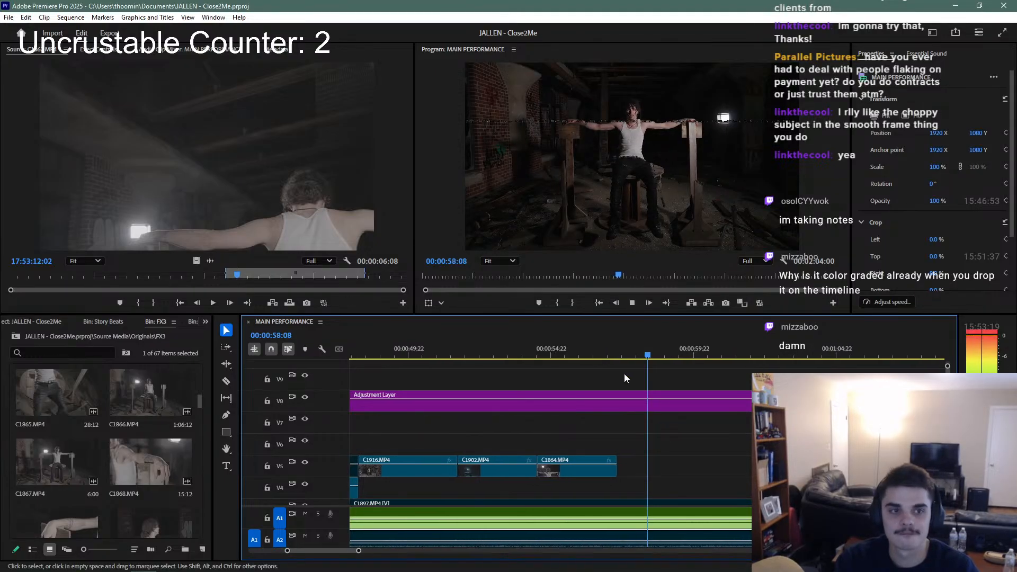
key(space)
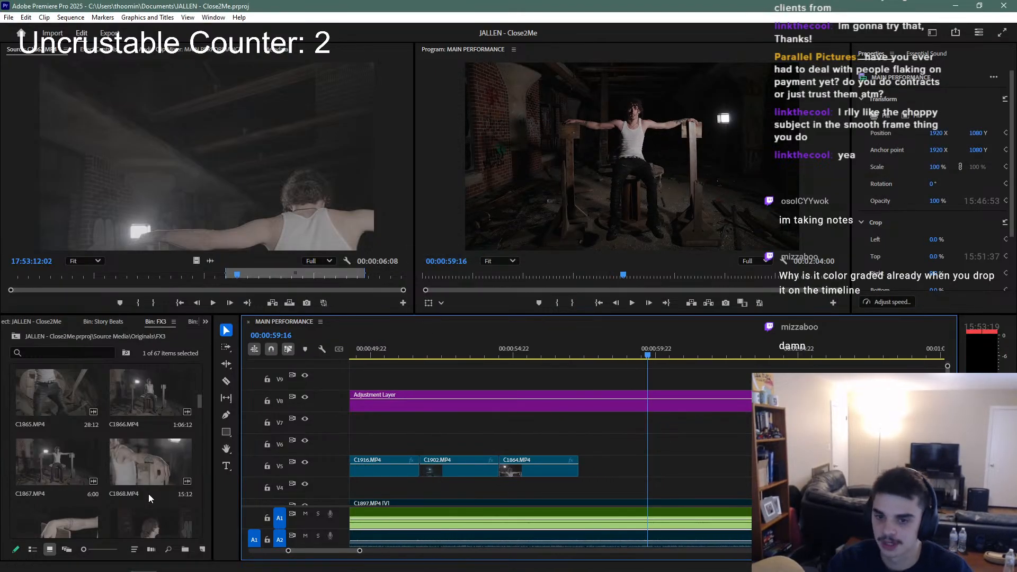
Find C1873.MP4 in the FX3 bin and mark a 2;48 section of it ending at 18;00;55;19
scroll(149, 494, down, 3)
scroll(116, 482, up, 2)
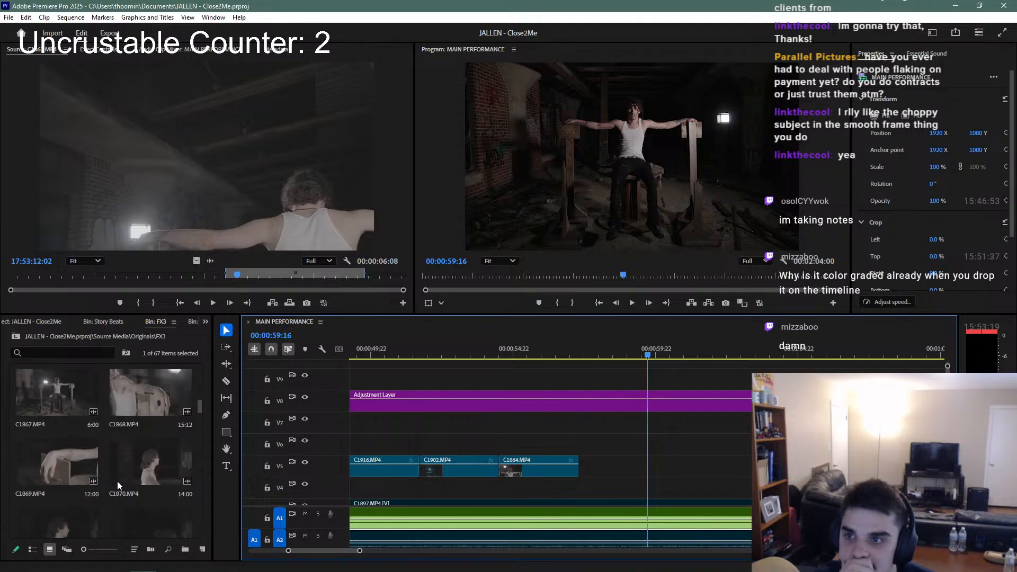
scroll(124, 467, up, 5)
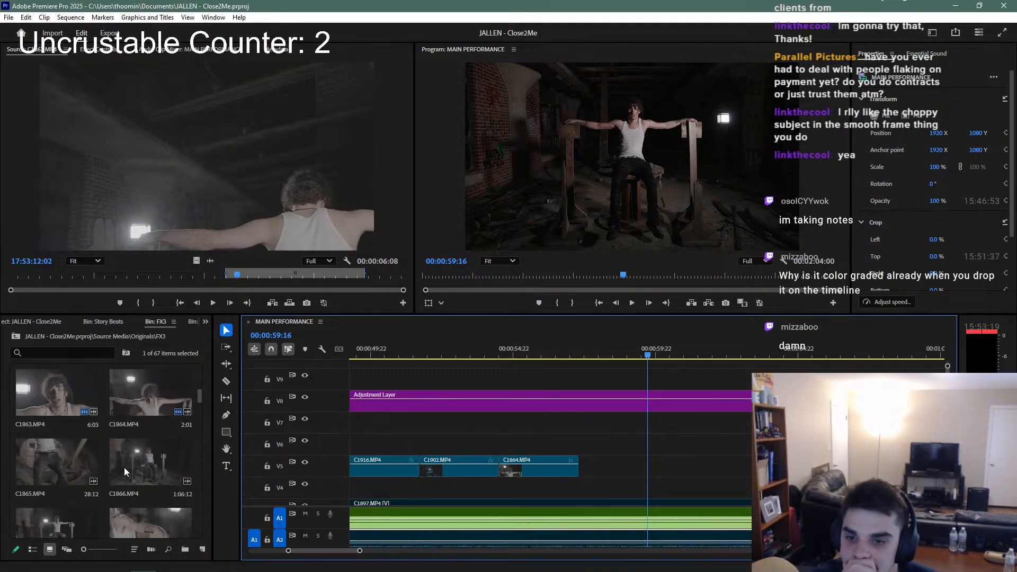
scroll(122, 466, up, 2)
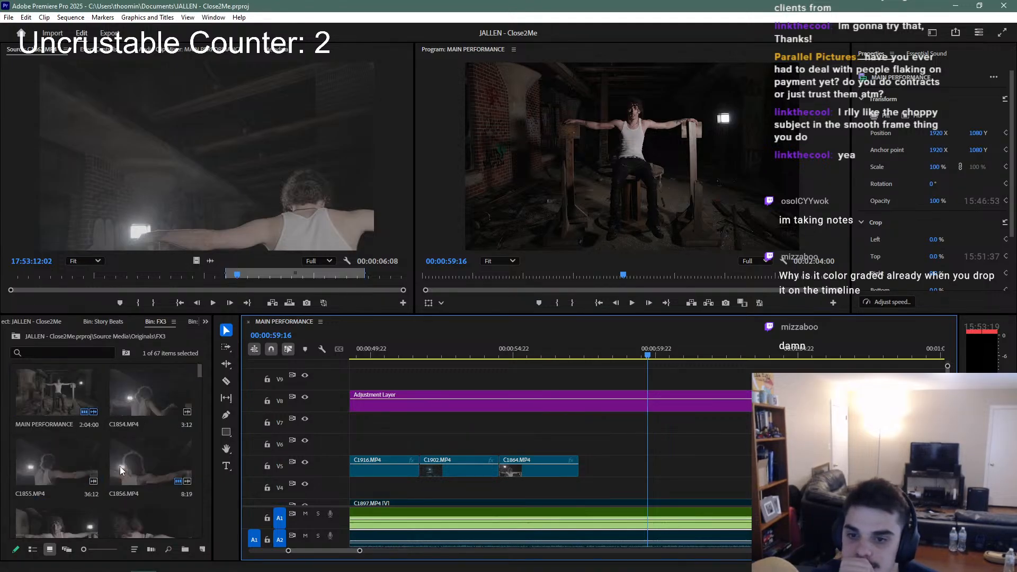
scroll(78, 468, down, 2)
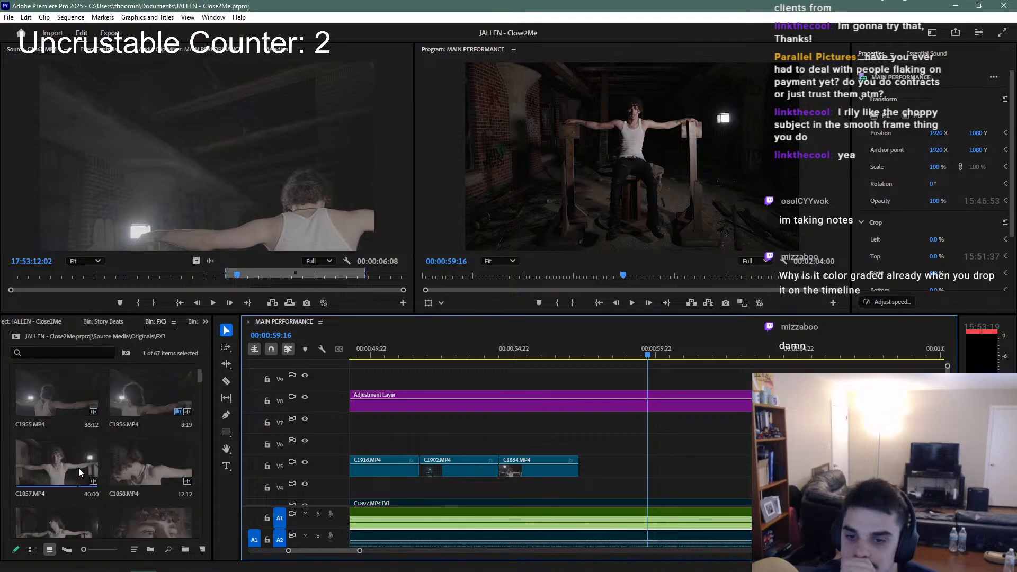
scroll(79, 469, down, 4)
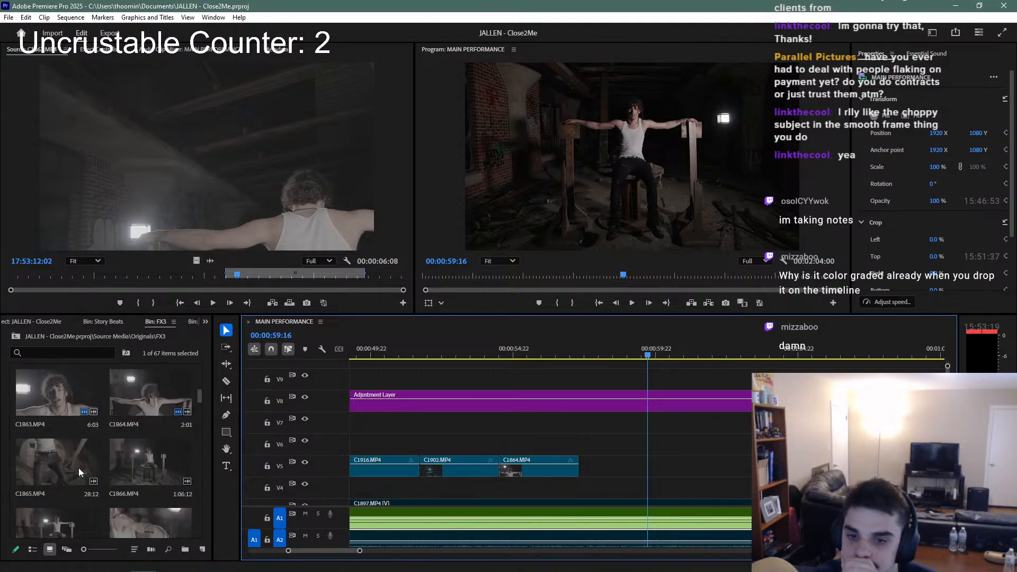
scroll(78, 468, down, 4)
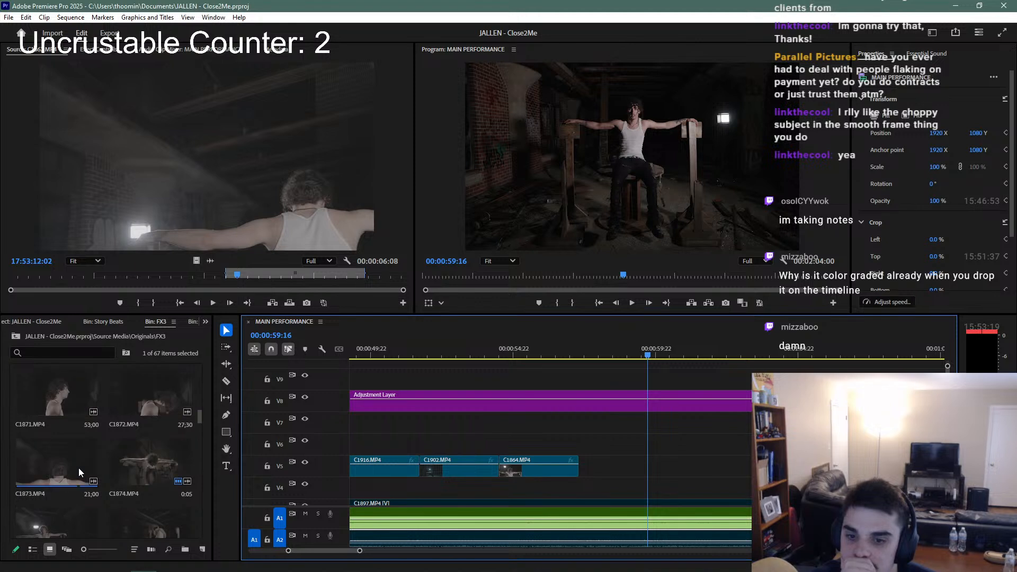
double_click(64, 393)
mouse_move(141, 282)
mouse_down()
mouse_move(341, 285)
mouse_move(320, 286)
mouse_up()
key(i)
key(space)
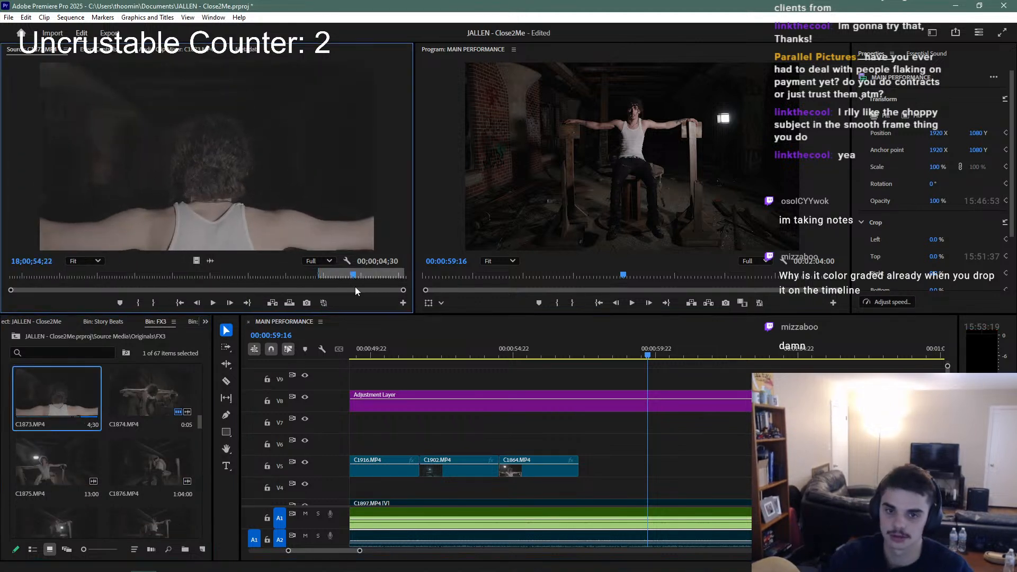
key(o)
Add the marked C1873.MP4 video on V5 right after C1864.MP4, trim its end to 00:00:59:17 and save the project
drag(196, 261, 581, 471)
click(567, 358)
key(space)
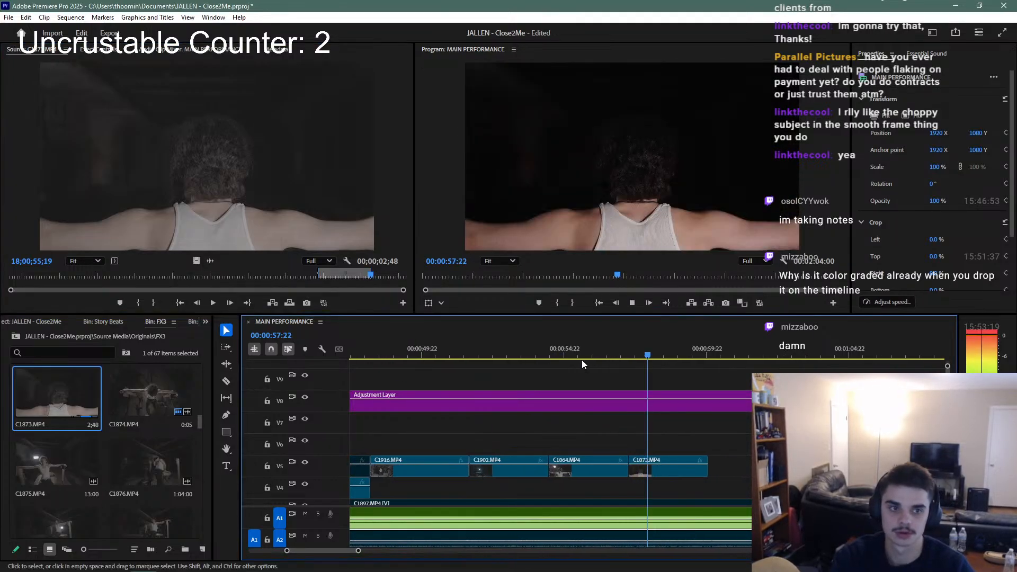
drag(663, 466, 654, 485)
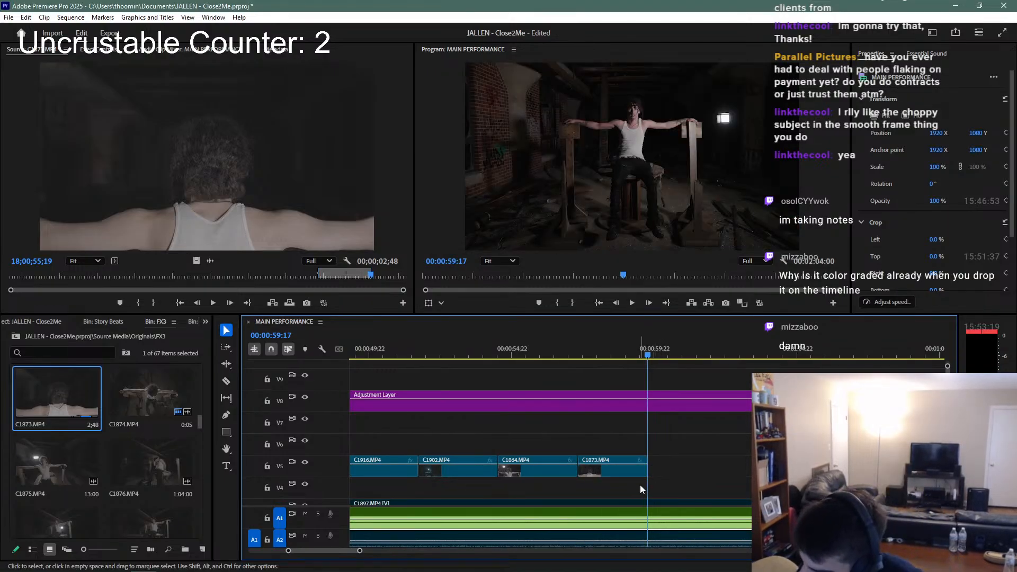
key(ctrl+s)
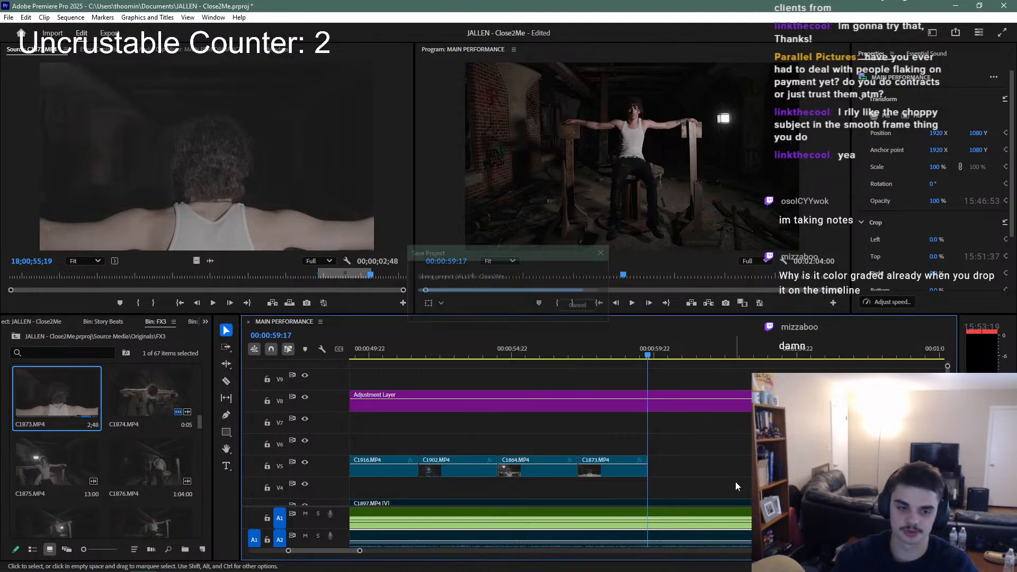
Browse the FX3 bin down to C1881.MP4 and play MAIN PERFORMANCE onward from 00:00:59:17 to 00:01:02:18
key(minus)
scroll(644, 458, down, 4)
scroll(532, 455, up, 5)
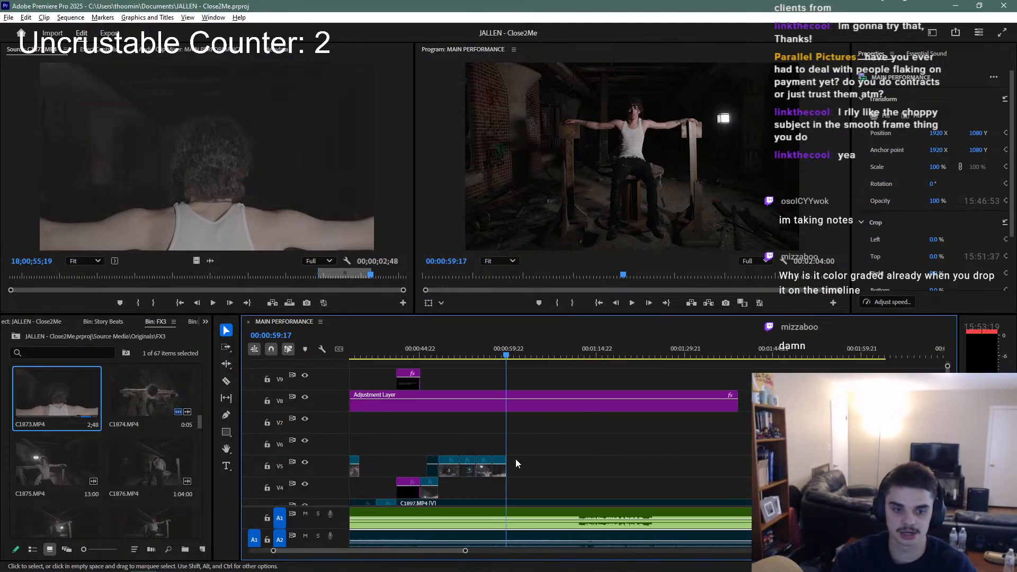
scroll(495, 470, up, 2)
scroll(187, 430, down, 3)
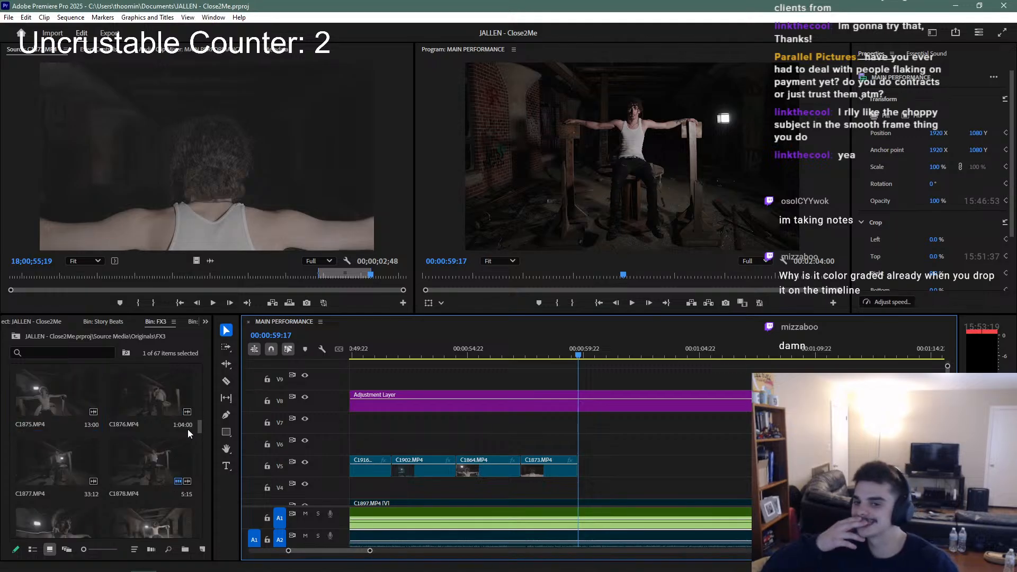
scroll(186, 432, down, 1)
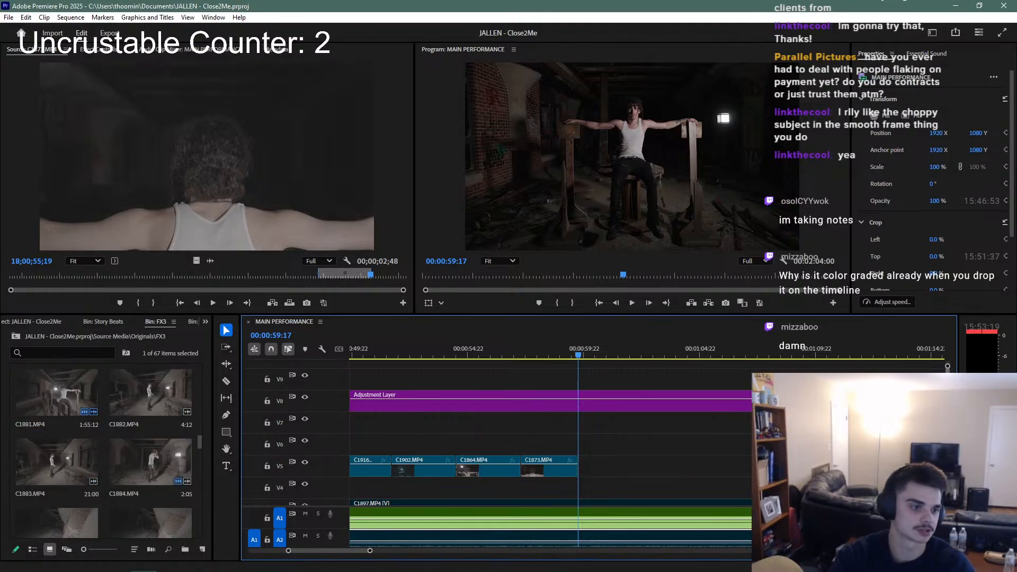
scroll(551, 434, down, 3)
key(space)
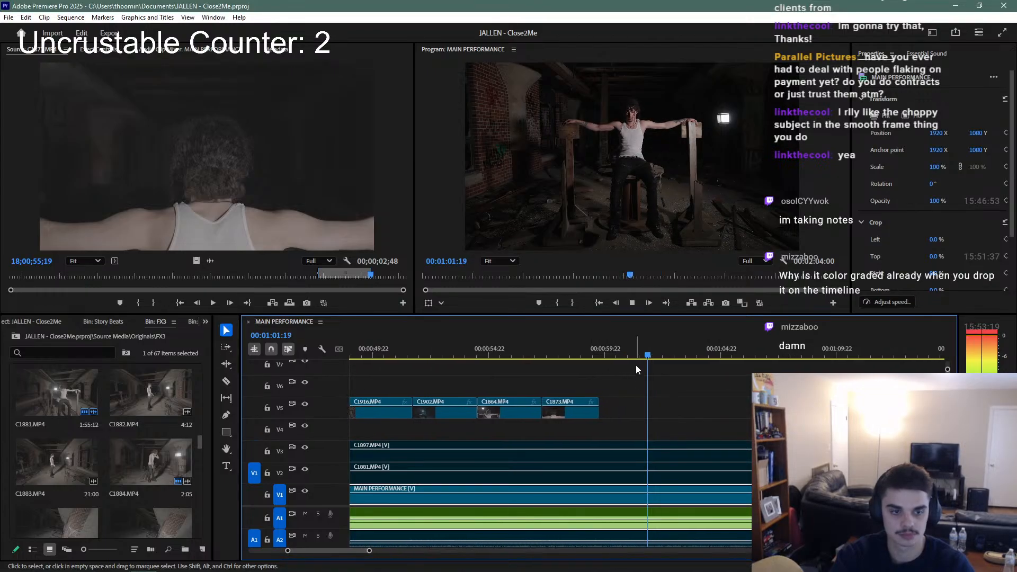
key(space)
click(681, 418)
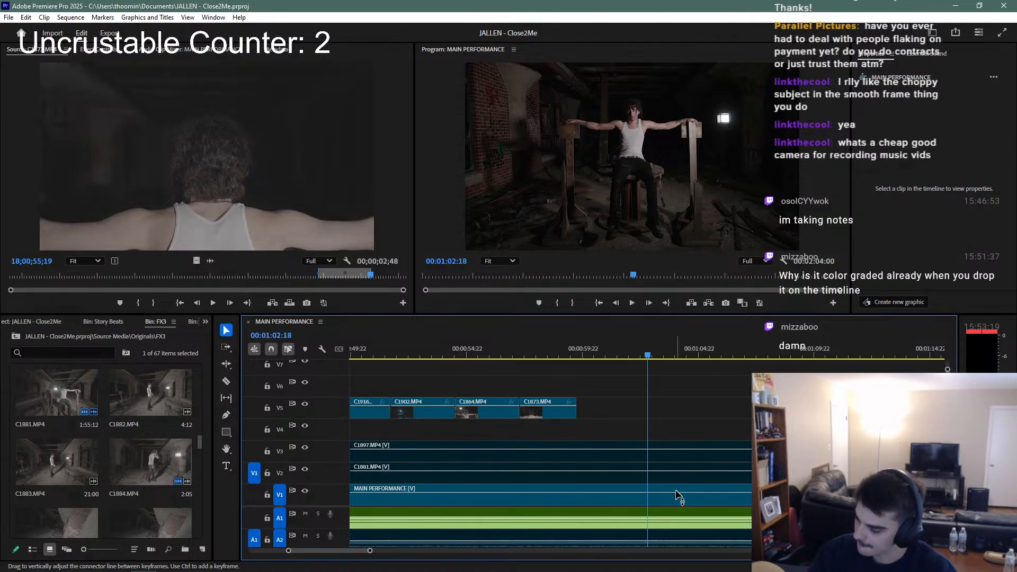
Move ahead in MAIN PERFORMANCE and play it through to 00:01:07:23
click(684, 356)
key(space)
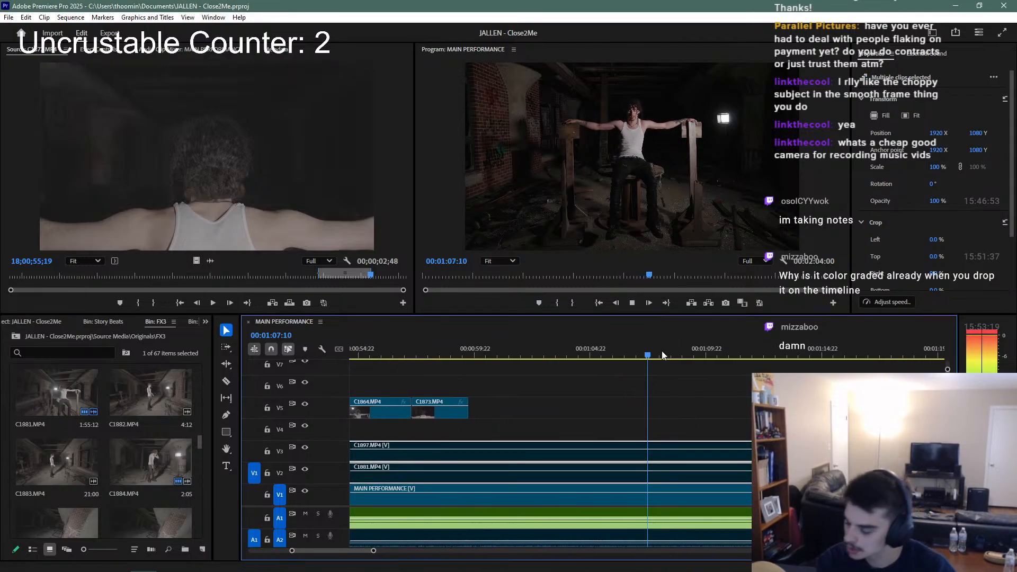
key(space)
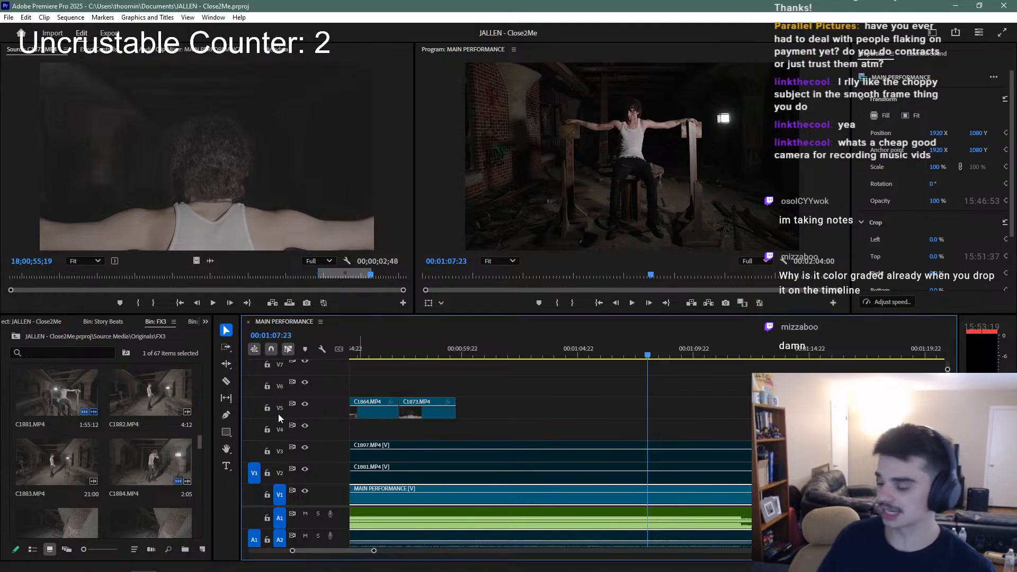
Switch to Chrome, check the YouTube notifications, skip the ad and show the "zvch - POLUR feat. g3urin" music video in full screen
click(66, 565)
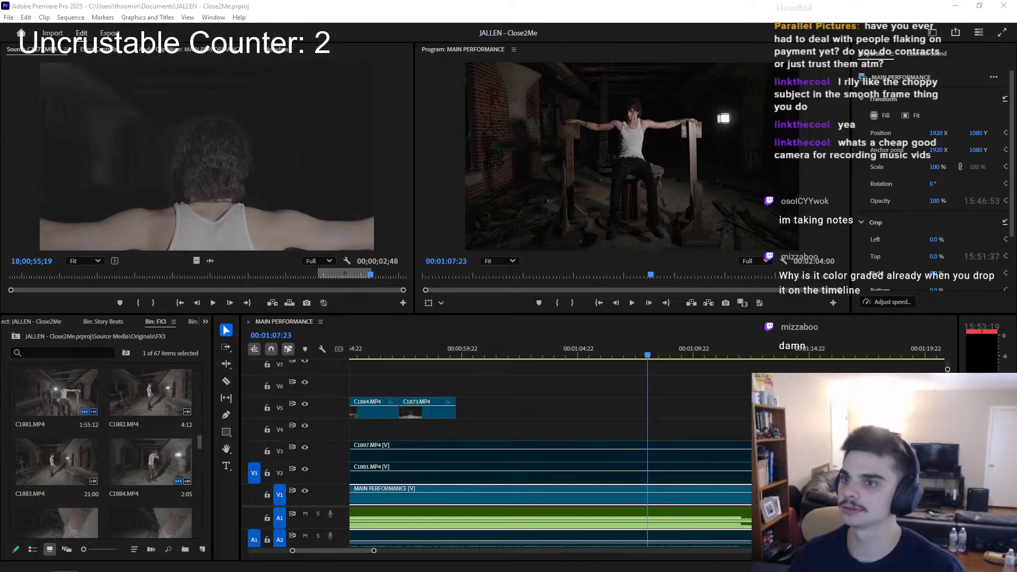
key(alt+Tab)
click(325, 177)
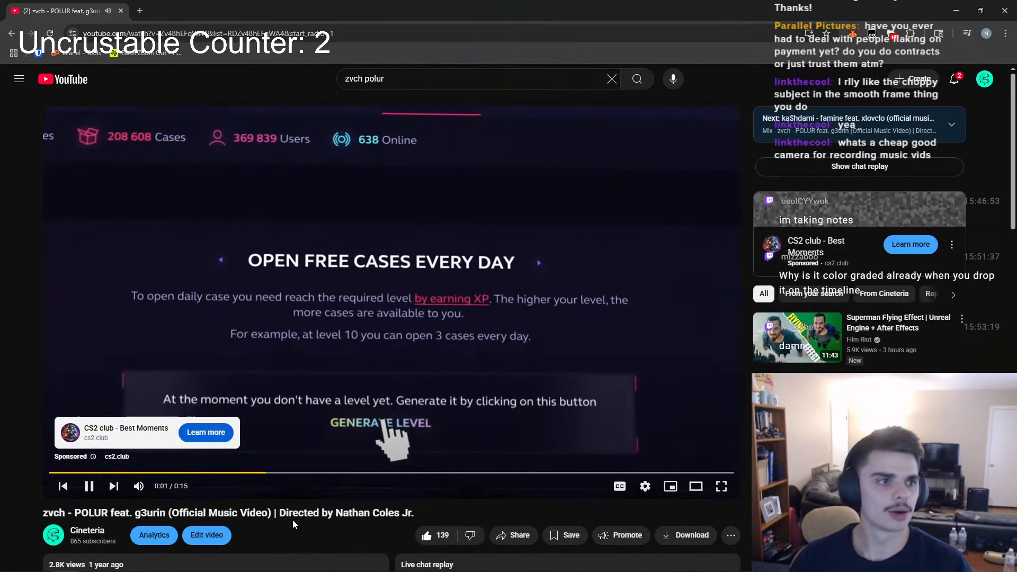
click(954, 80)
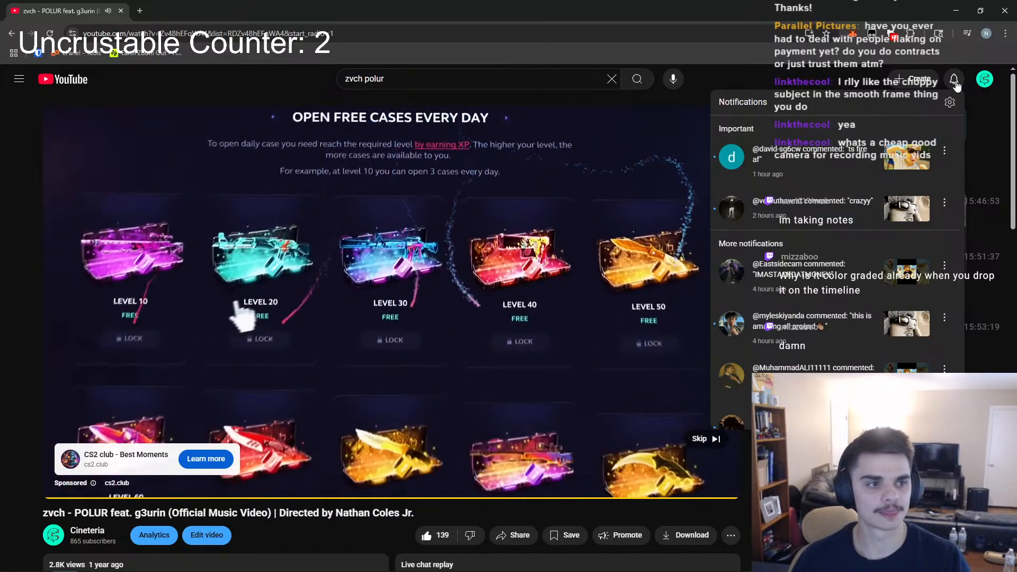
click(955, 81)
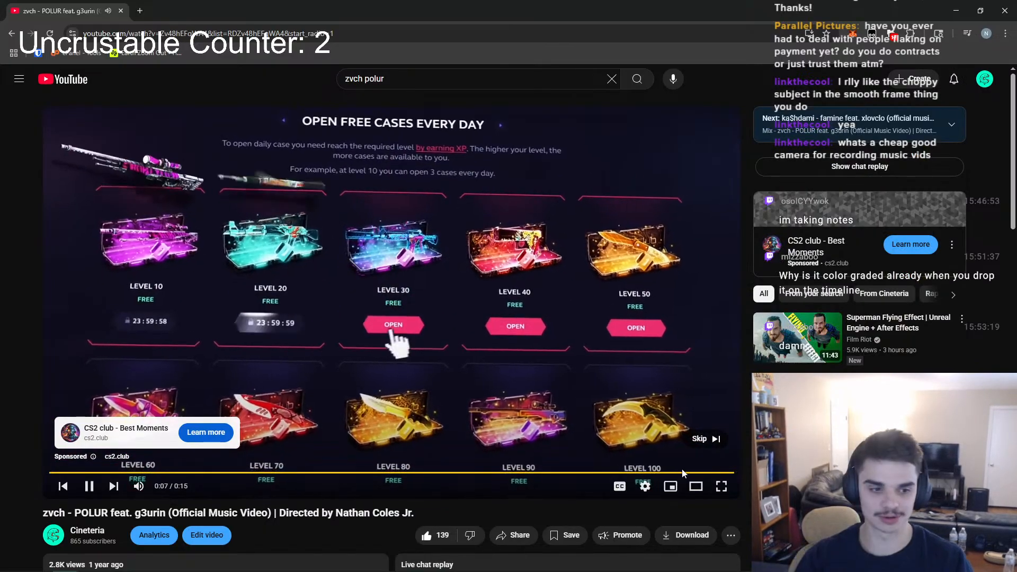
click(695, 439)
double_click(531, 448)
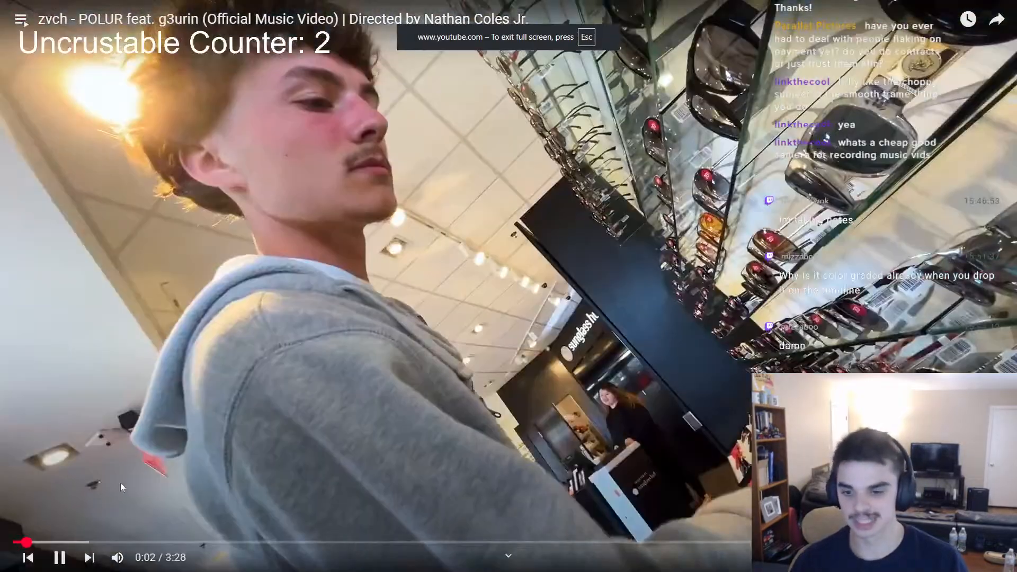
Watch the POLUR video, skipping ahead to about 0:18 and pausing on sample shots, and leave full screen
click(250, 368)
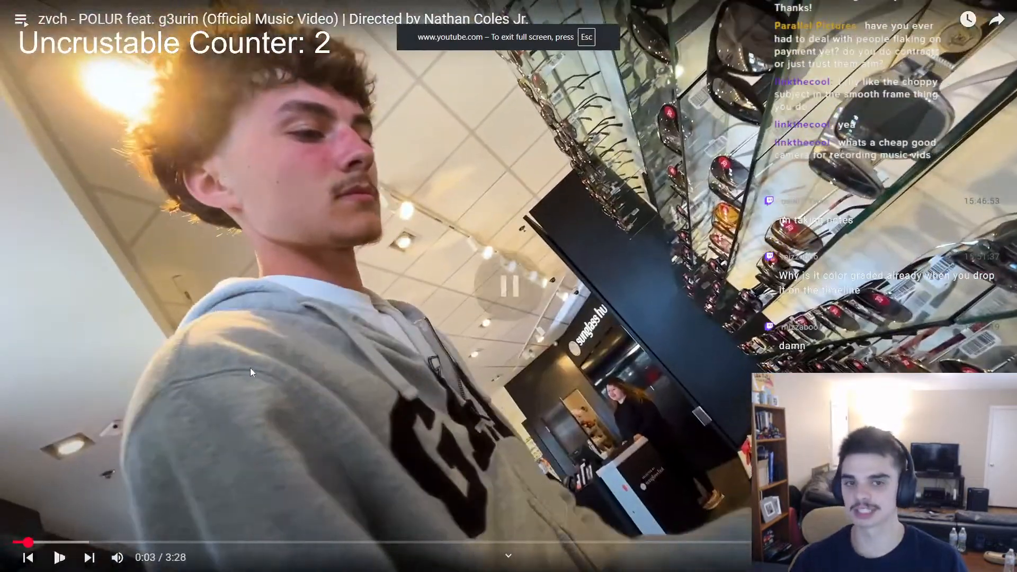
click(361, 325)
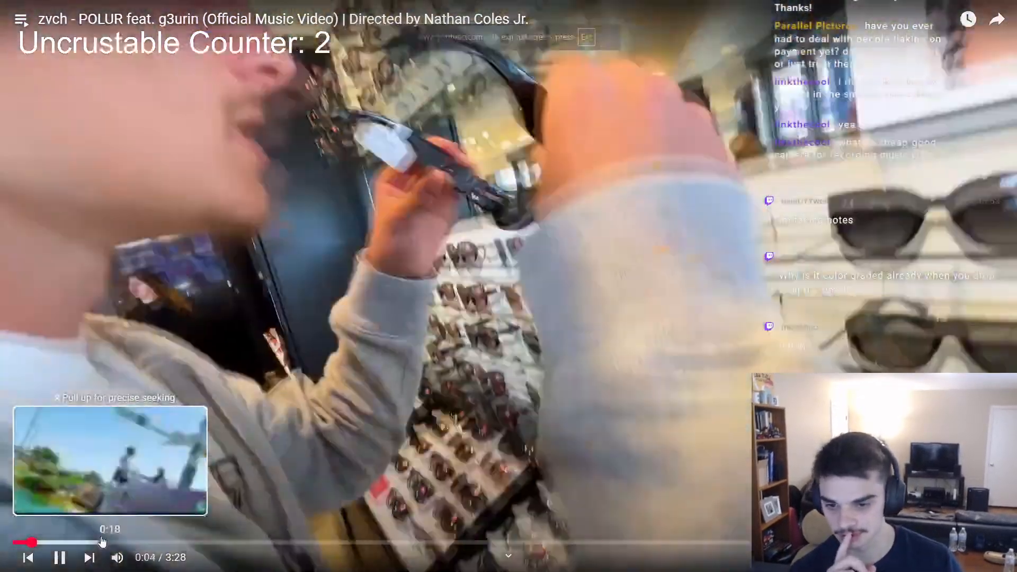
click(103, 541)
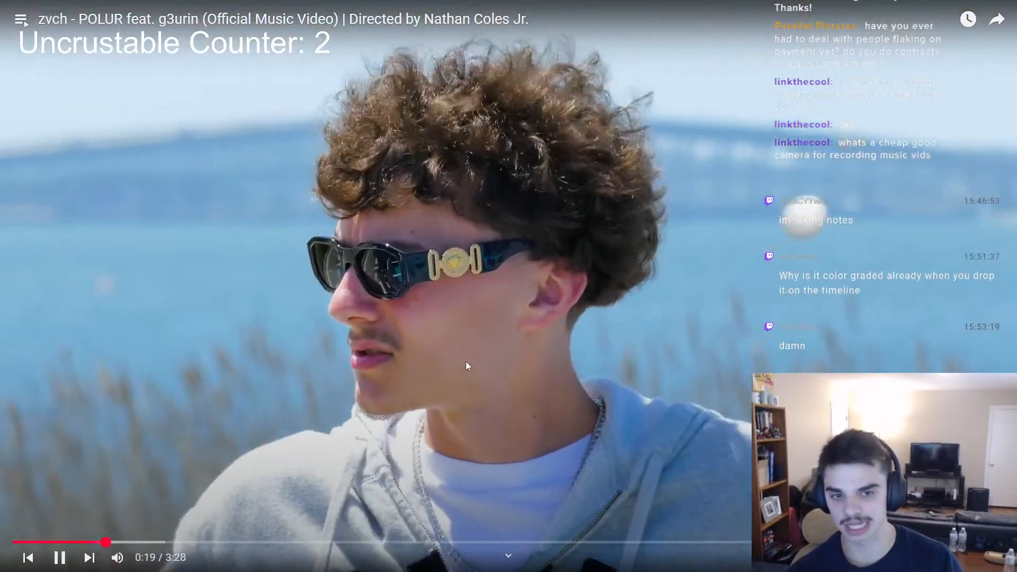
key(Left)
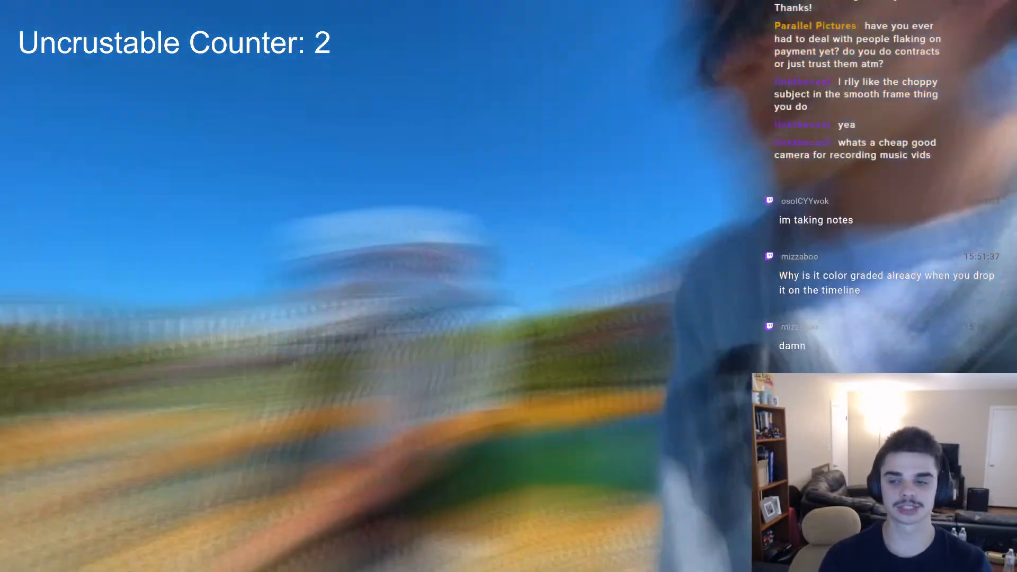
click(301, 327)
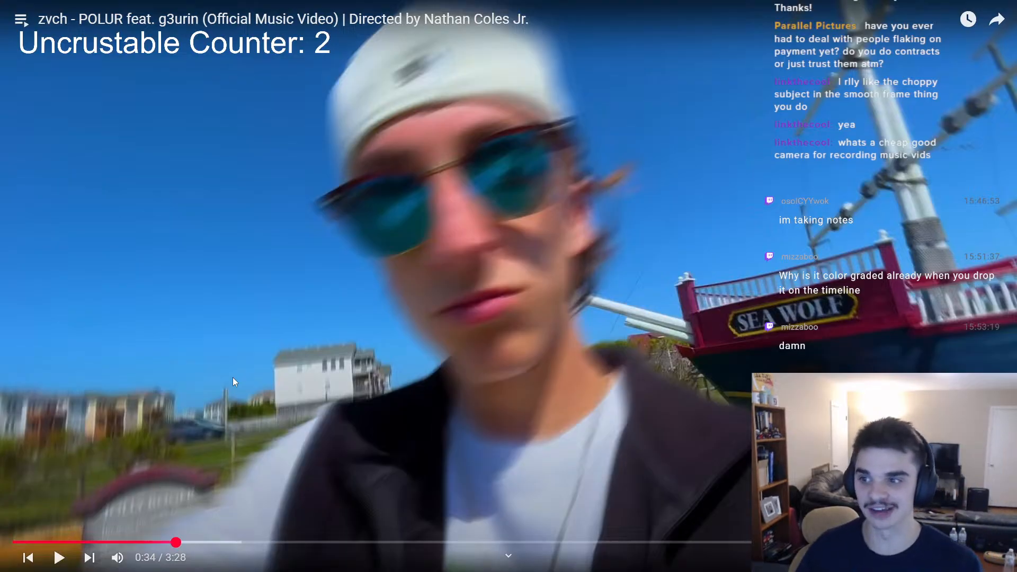
click(303, 327)
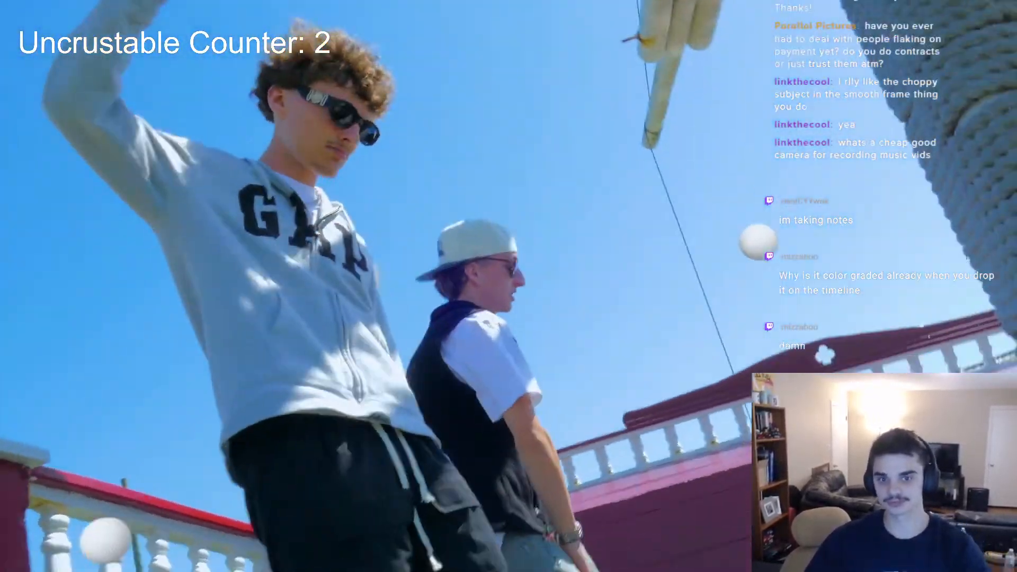
click(150, 508)
key(Escape)
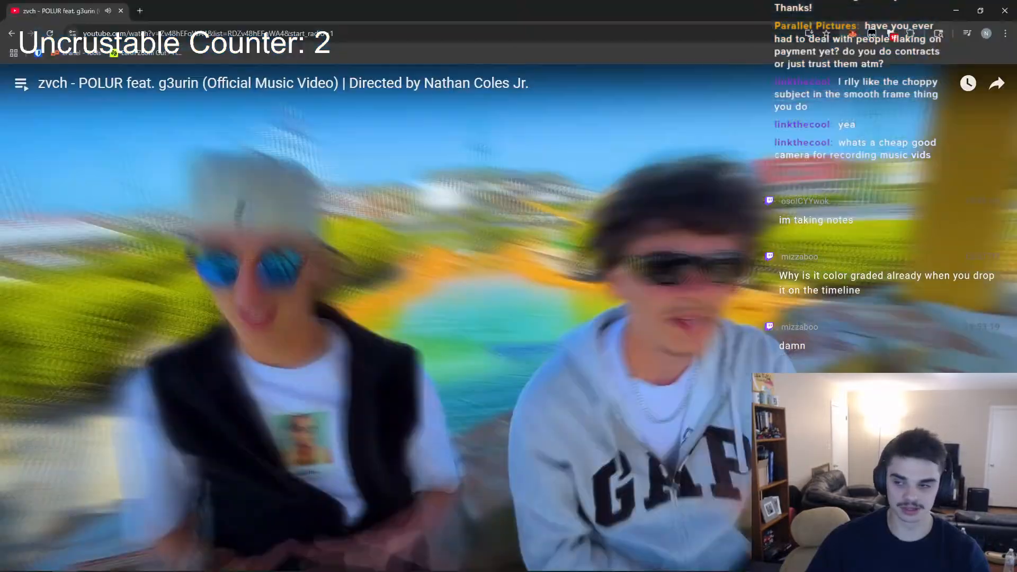
Find "zvch - Element [OG VERSION]" among the Cineteria channel's videos and play it in full screen
click(90, 533)
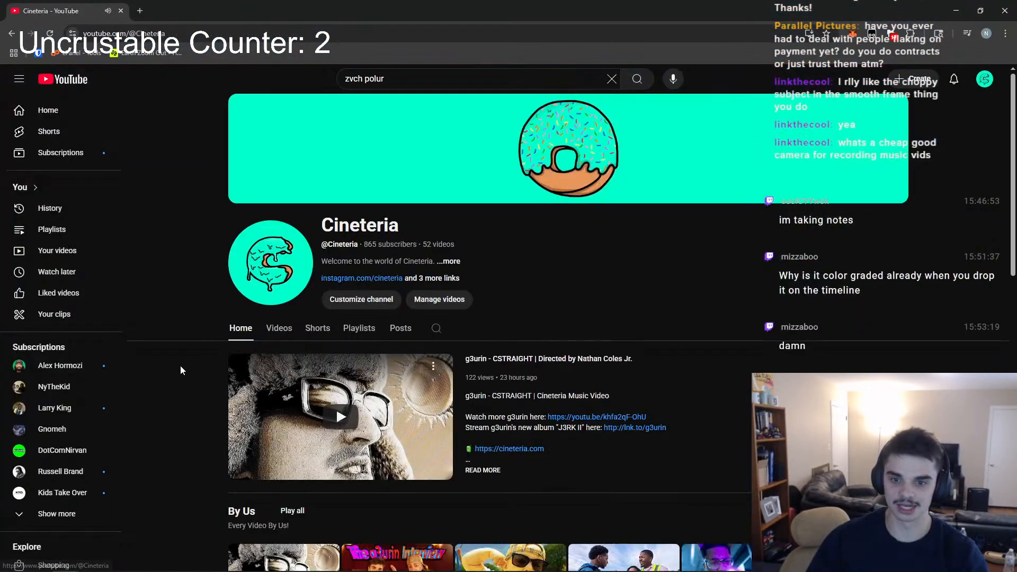
click(272, 335)
scroll(623, 407, down, 5)
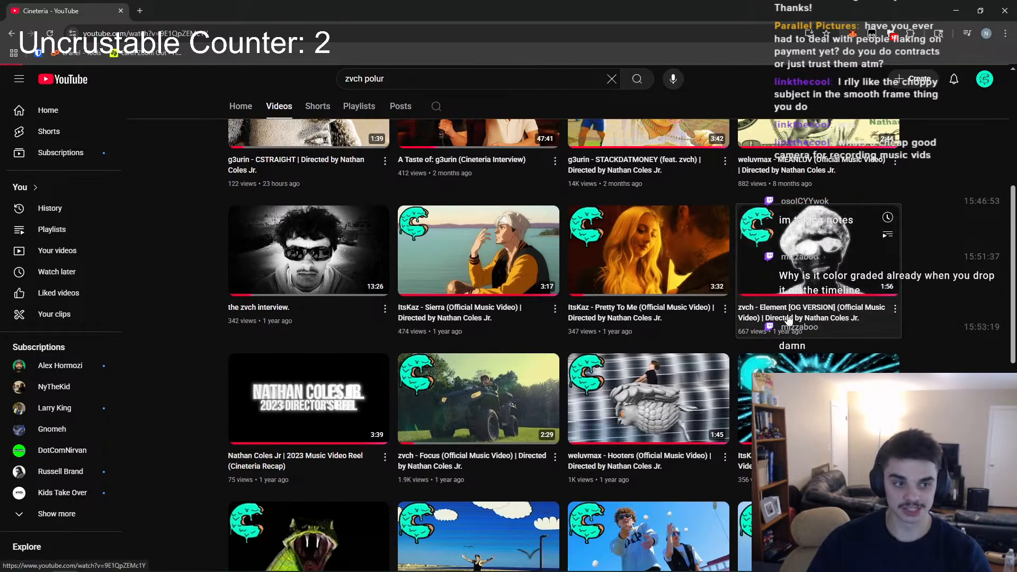
click(787, 322)
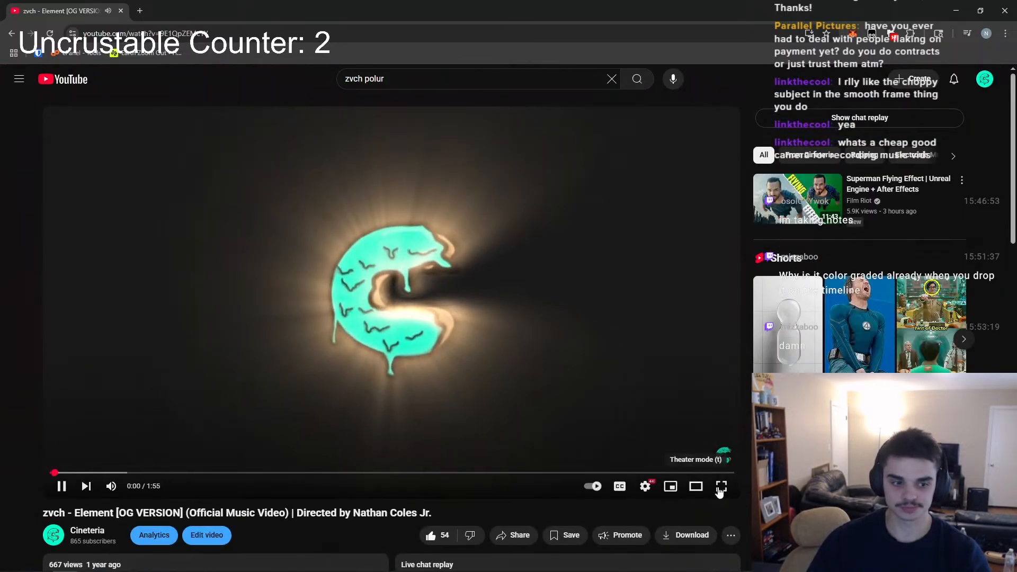
click(722, 486)
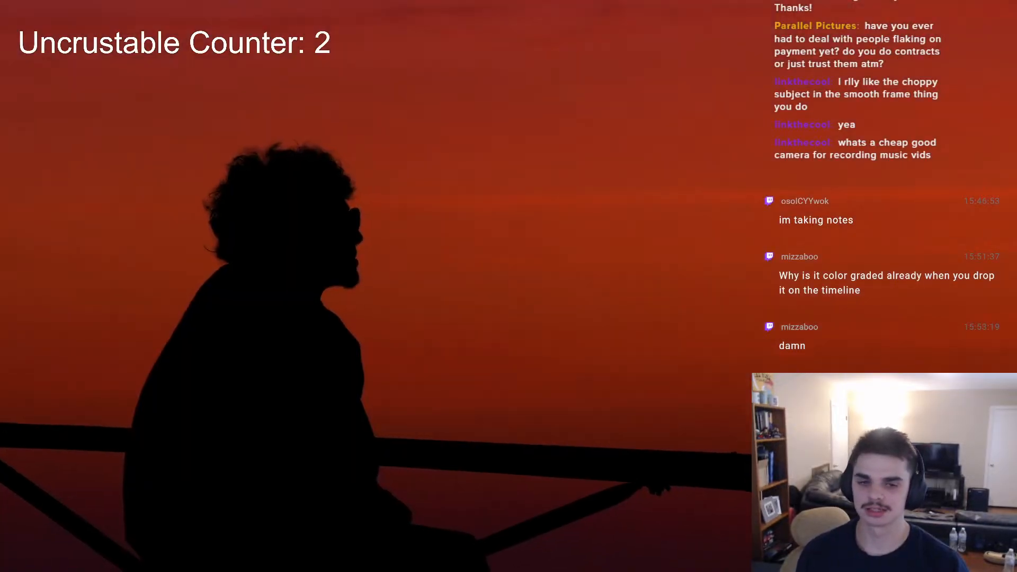
Skip ahead in the Element video past the silhouette shots, pause it at 0:37 and leave full screen
mouse_move(129, 422)
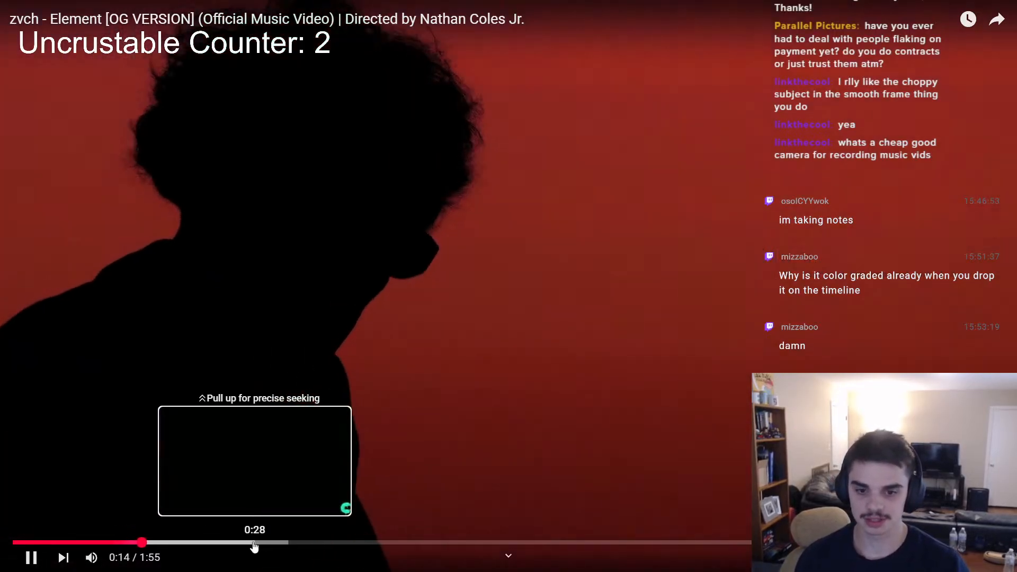
click(227, 544)
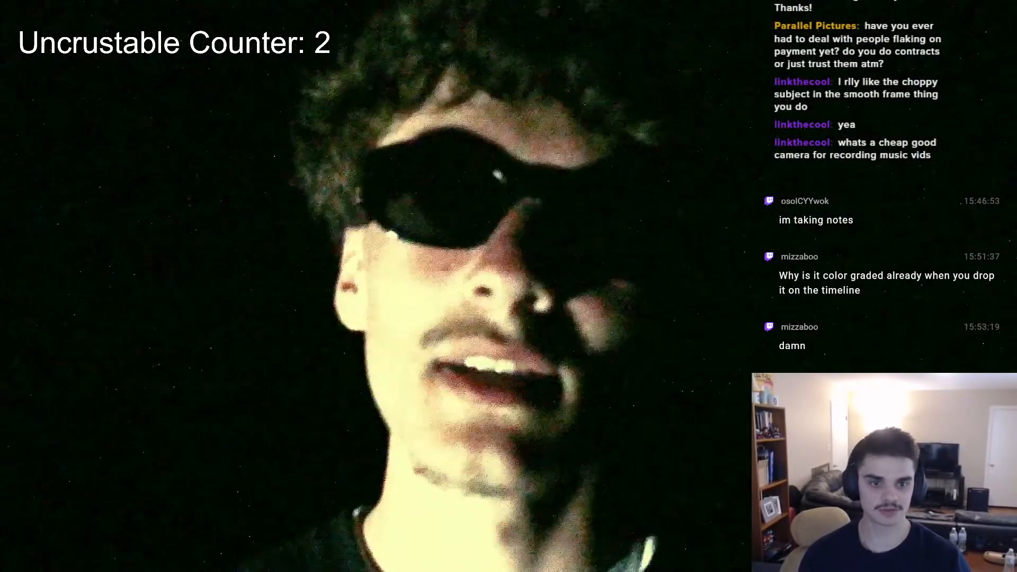
click(305, 374)
key(Escape)
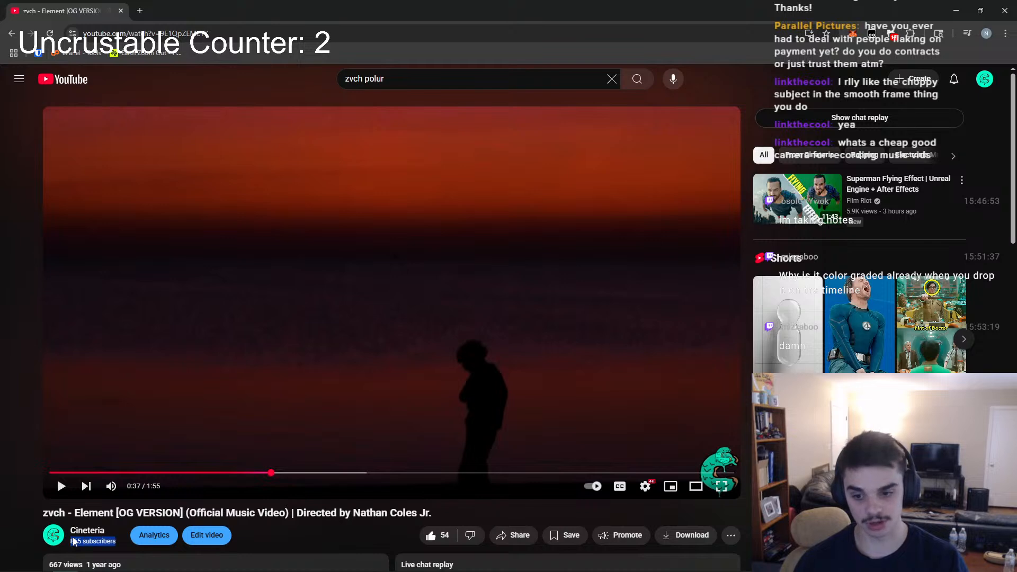
Return to the Cineteria channel page and search Google in a new tab for "lumix fz-1000"
click(75, 541)
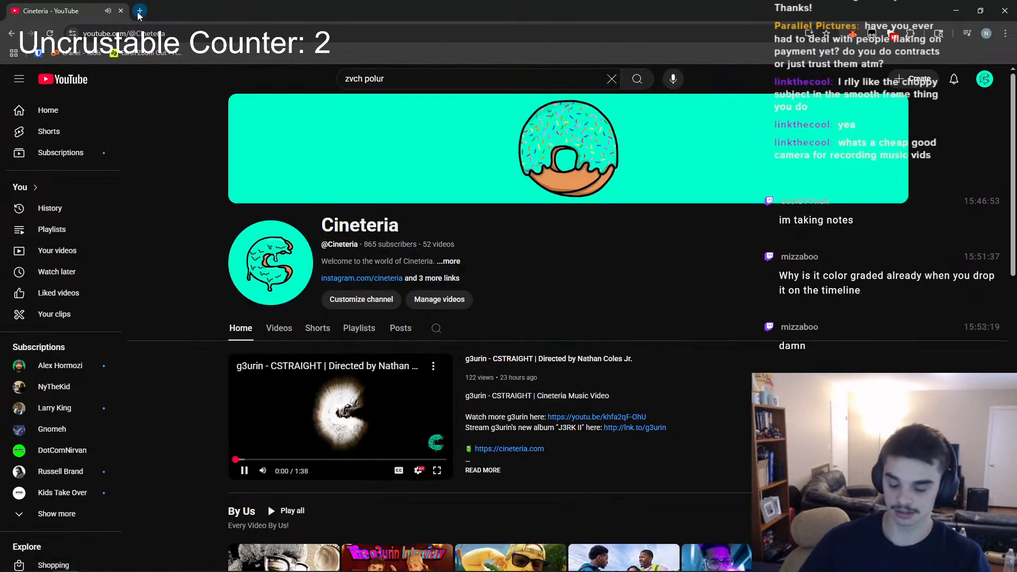
click(139, 10)
text(lumix fz-10)
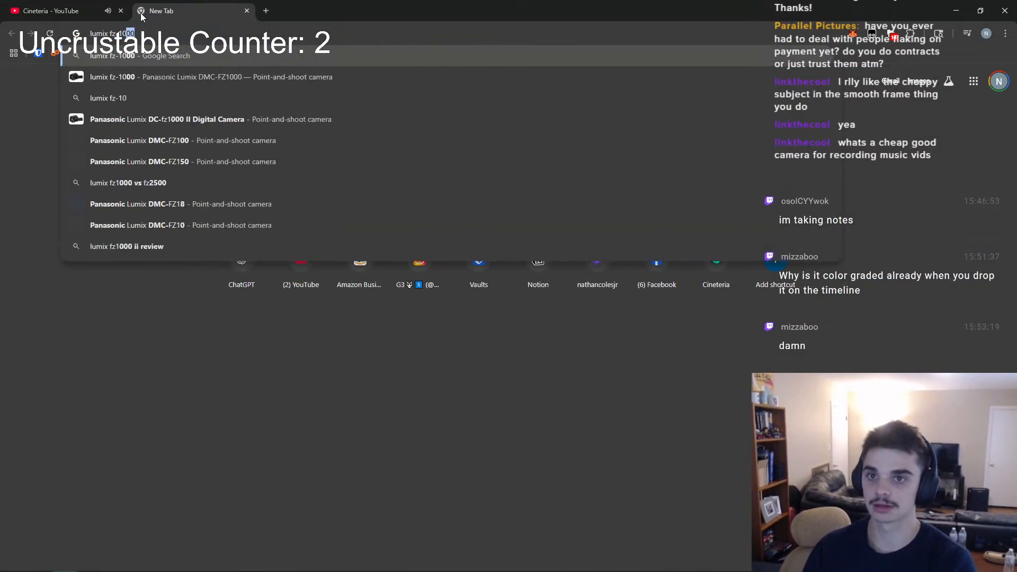
text(00)
key(Return)
click(86, 9)
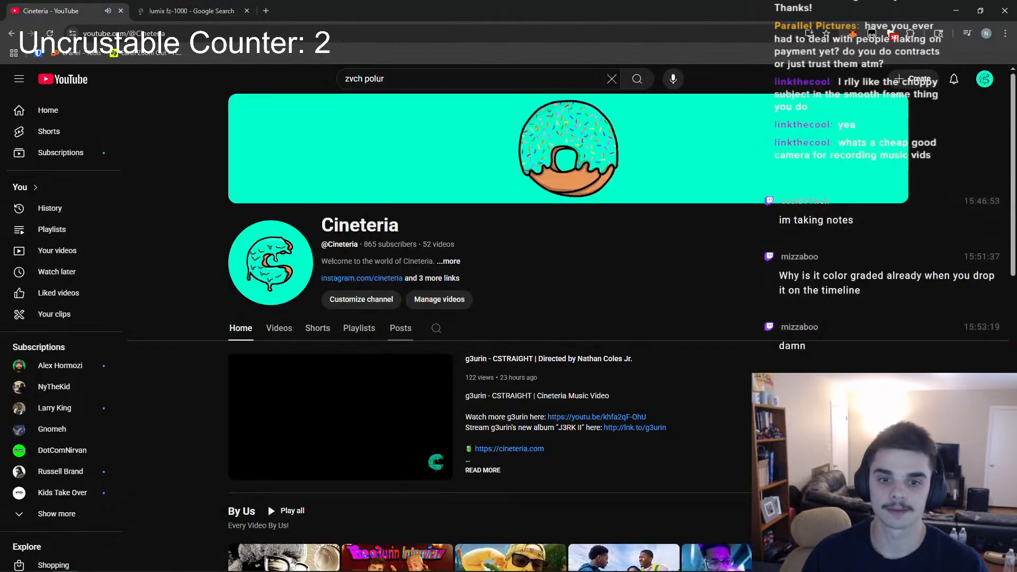
click(191, 10)
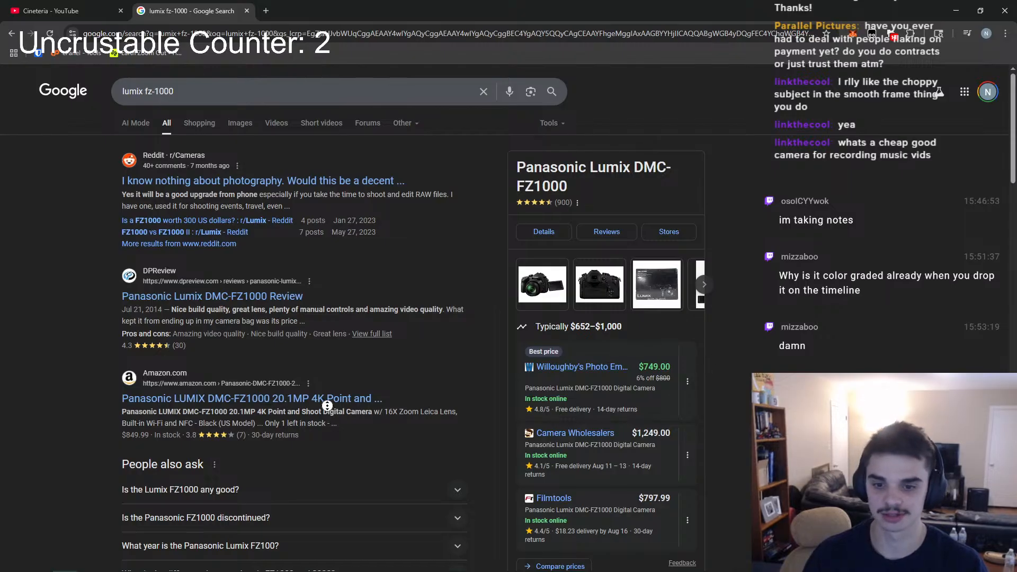
Open the Amazon listing for the Panasonic LUMIX DMC-FZ1000 in a new tab and examine the camera
middle_click(327, 406)
click(318, 10)
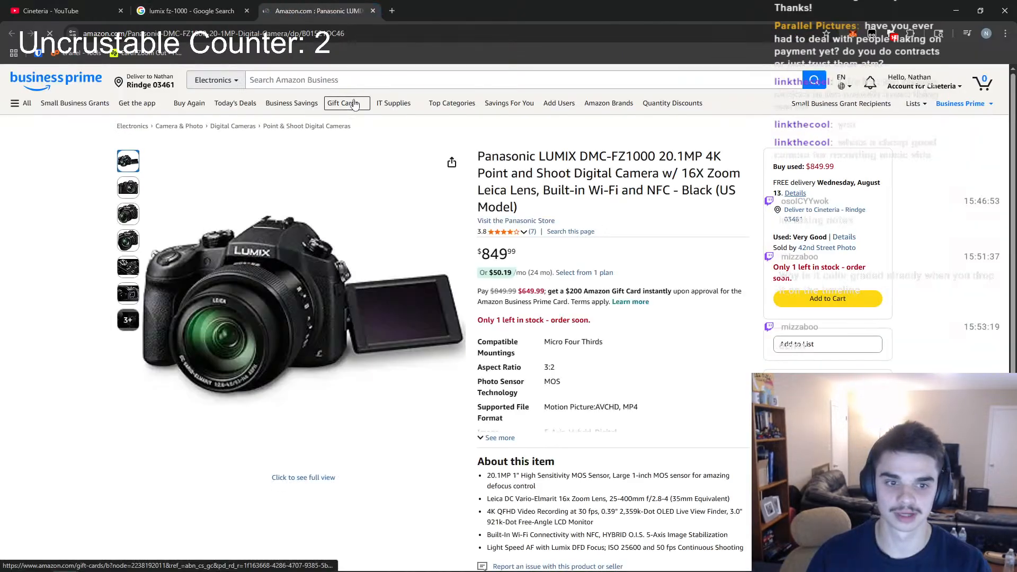
mouse_move(349, 174)
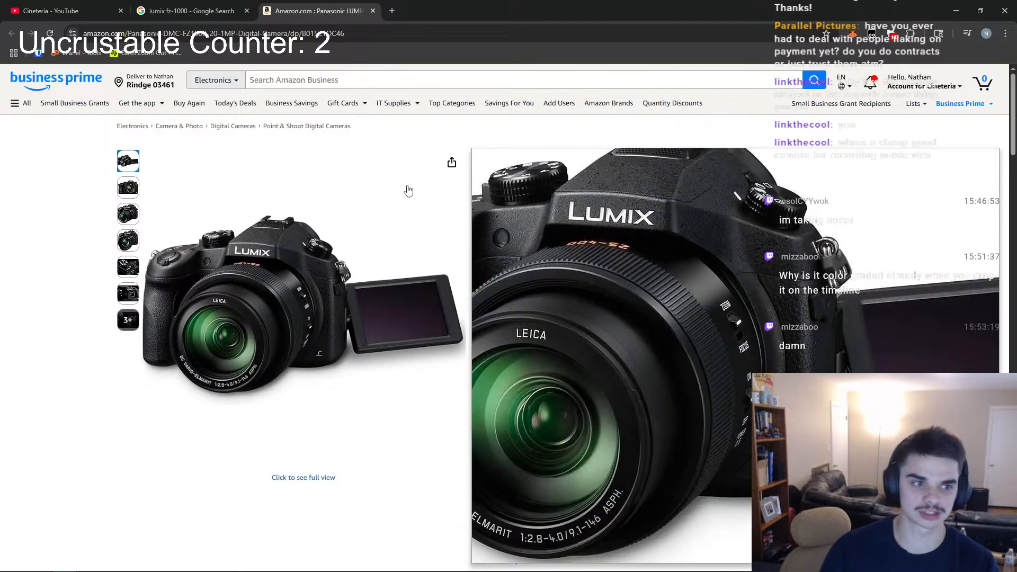
Open the Reddit thread "Is a FZ1000 worth 300 US dollars?" from the search results and select the model name in its title
click(243, 5)
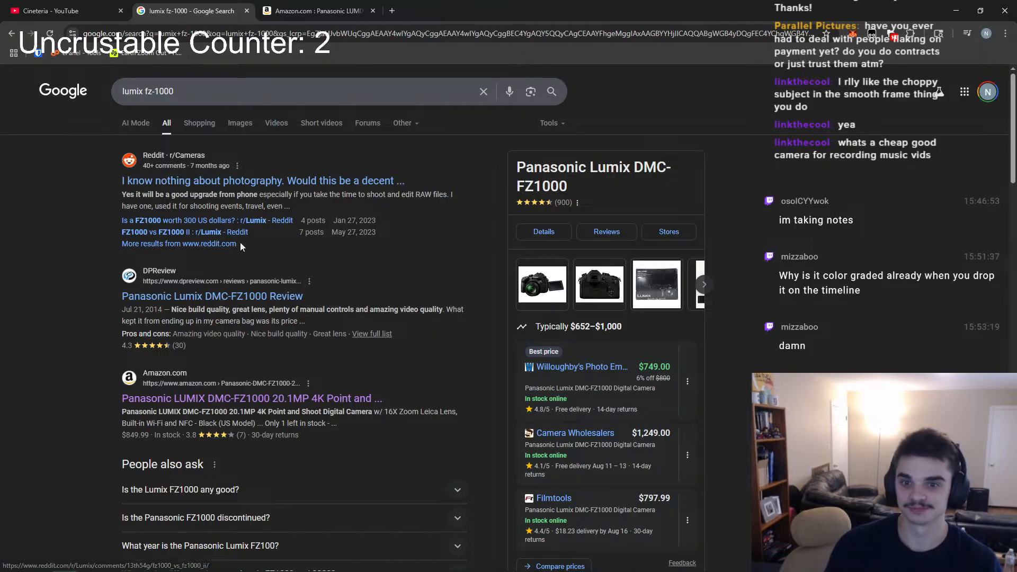
click(269, 223)
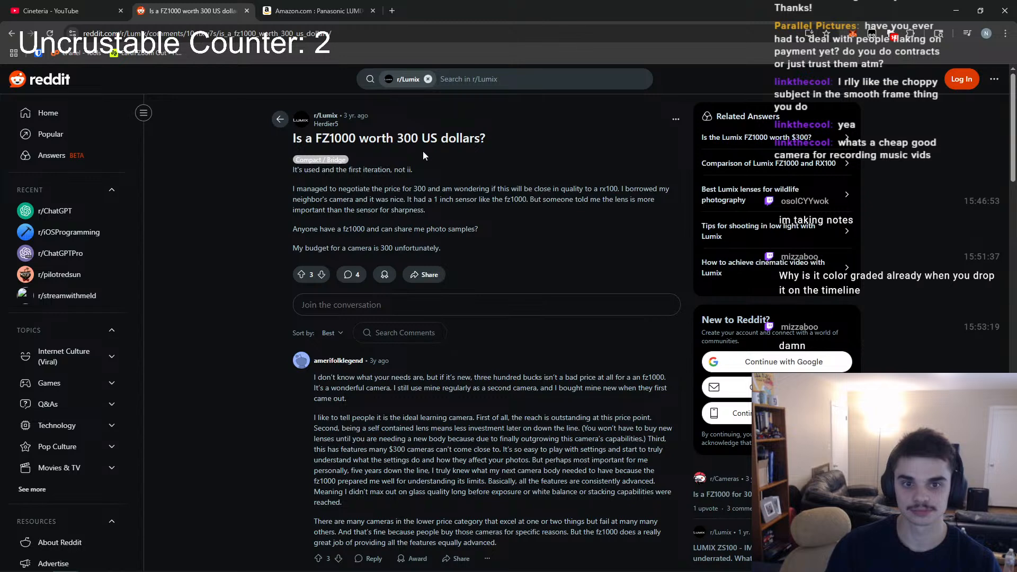
mouse_move(317, 138)
mouse_down()
mouse_move(355, 138)
mouse_move(320, 135)
mouse_up()
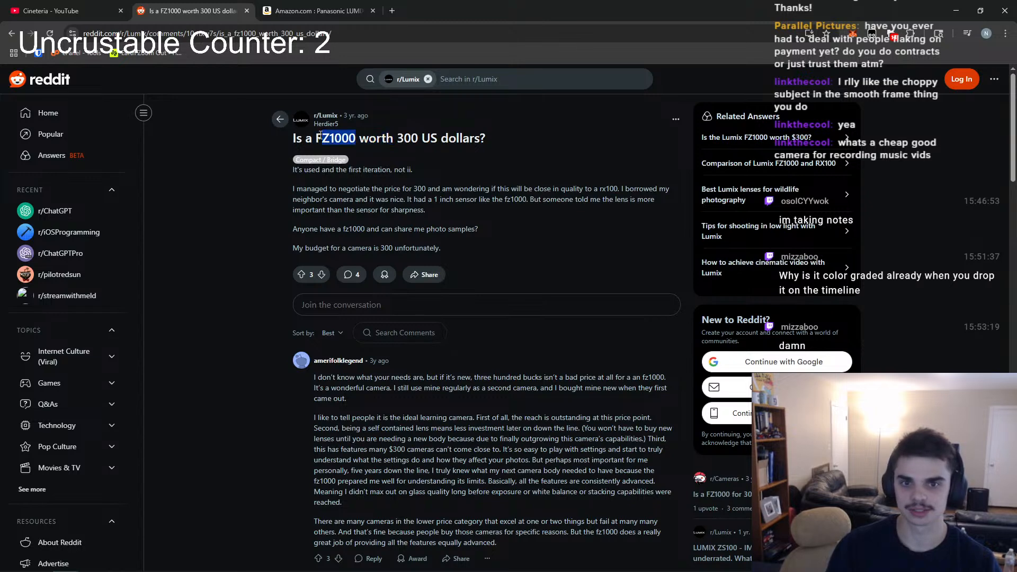
Search Google in a new tab for "lumix FZ1000 ebay" and browse eBay's listings of Panasonic LUMIX DMC-FZ1000 digital cameras for used prices
click(392, 11)
text(lumix FZ1000 ebay)
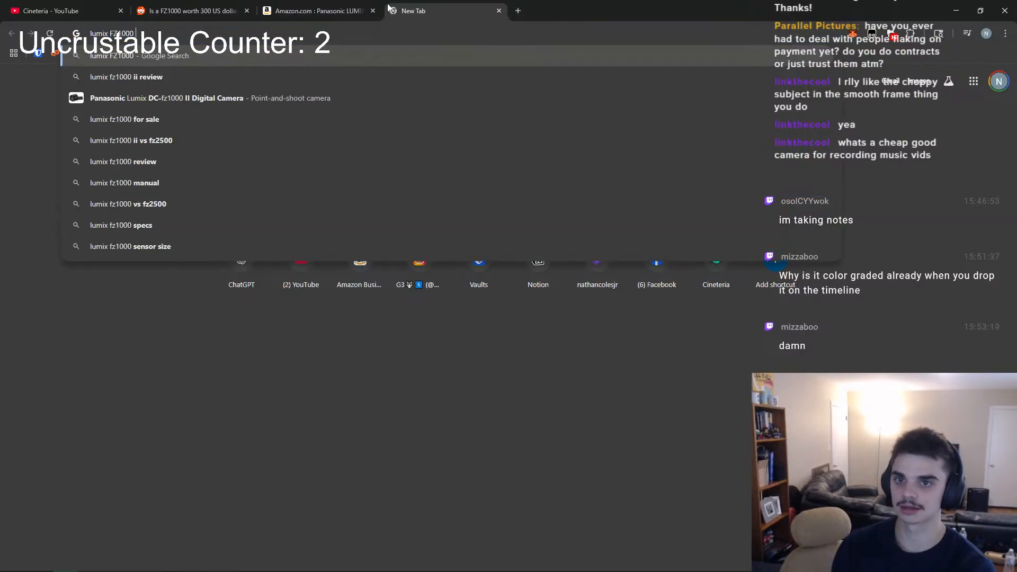
key(Return)
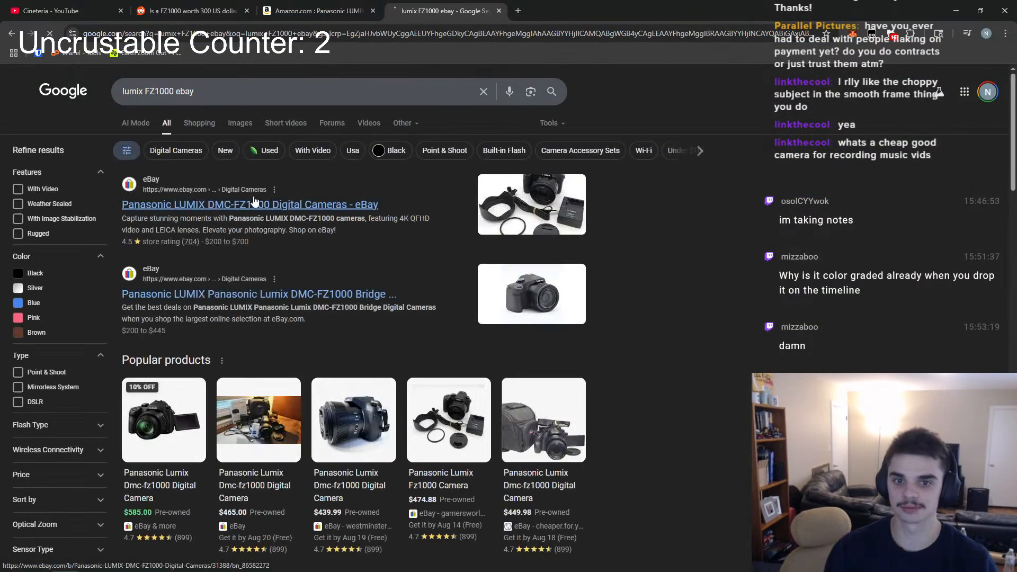
click(253, 200)
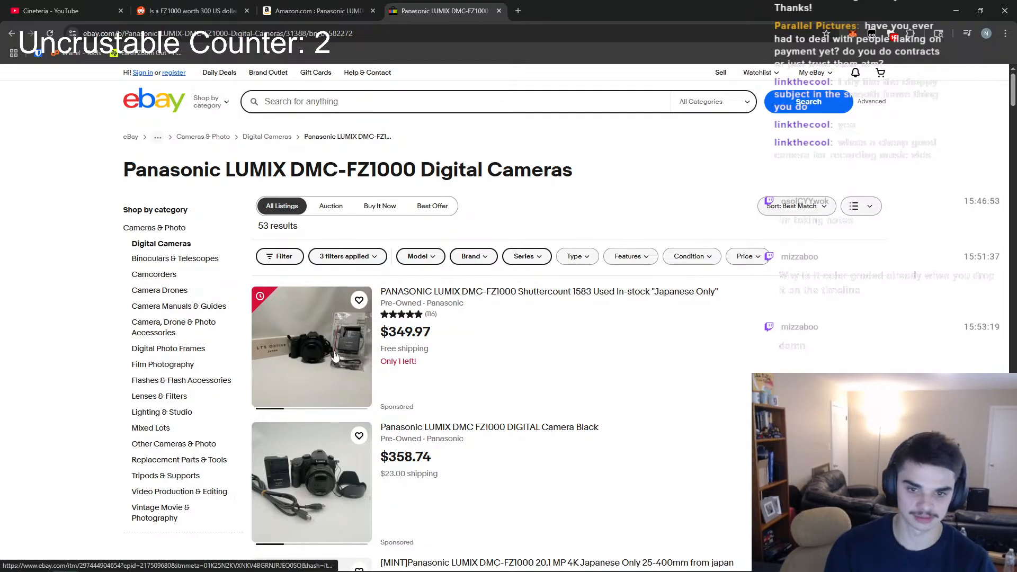
scroll(501, 335, down, 1)
scroll(500, 335, down, 15)
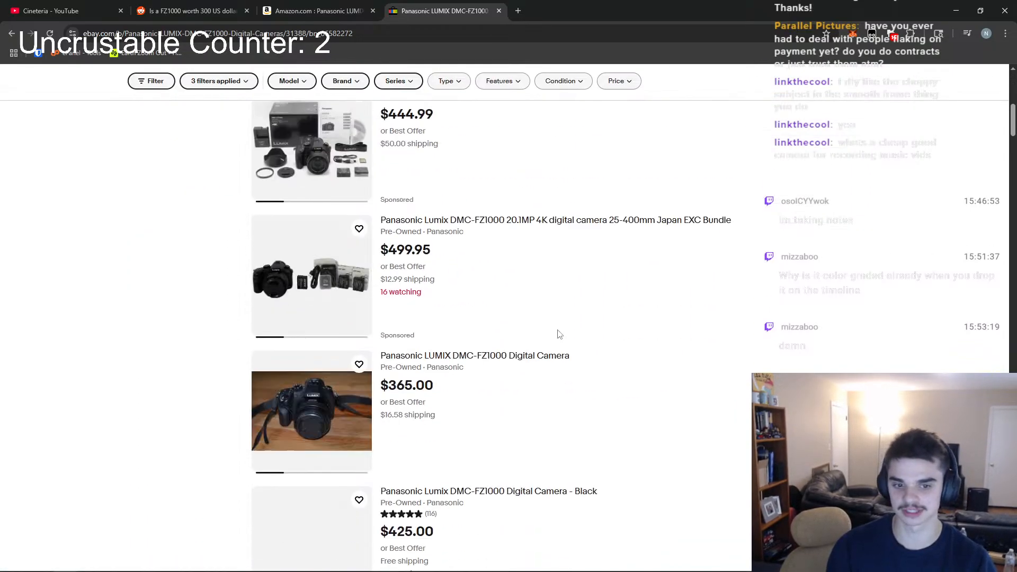
scroll(549, 335, down, 8)
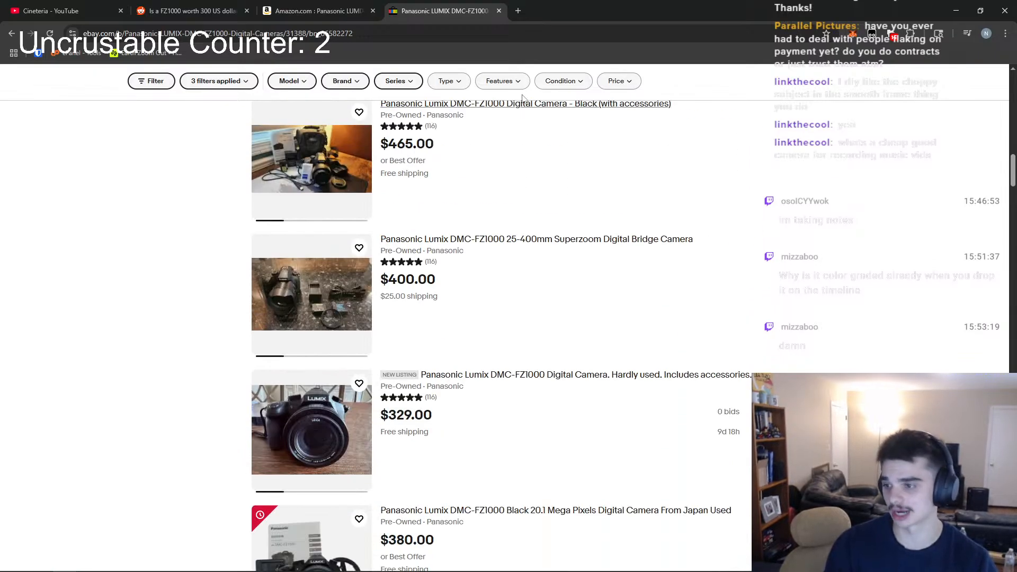
Close the eBay, Reddit and Amazon camera pages, leaving only the Cineteria YouTube channel open
click(499, 11)
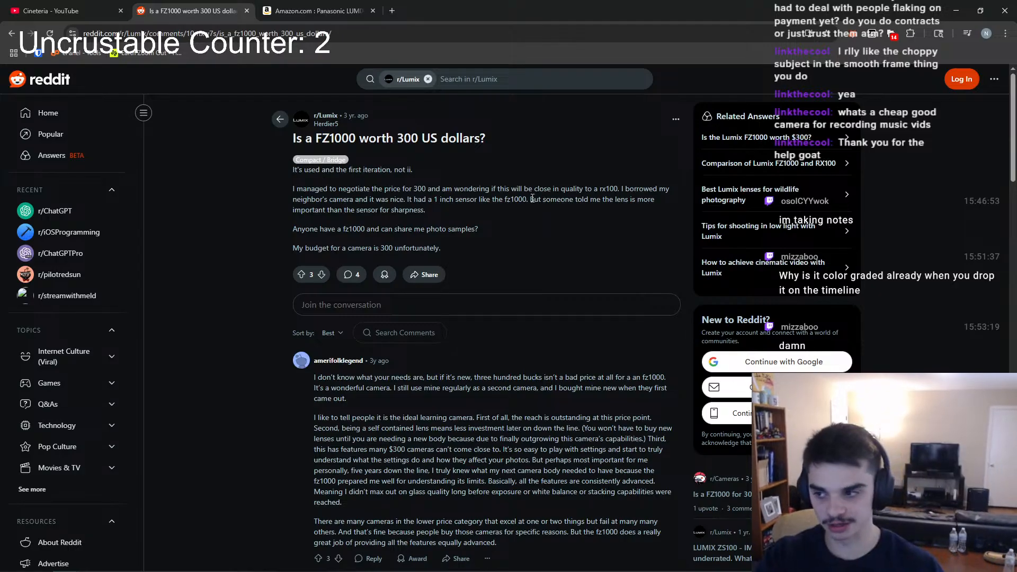
click(247, 11)
click(247, 11)
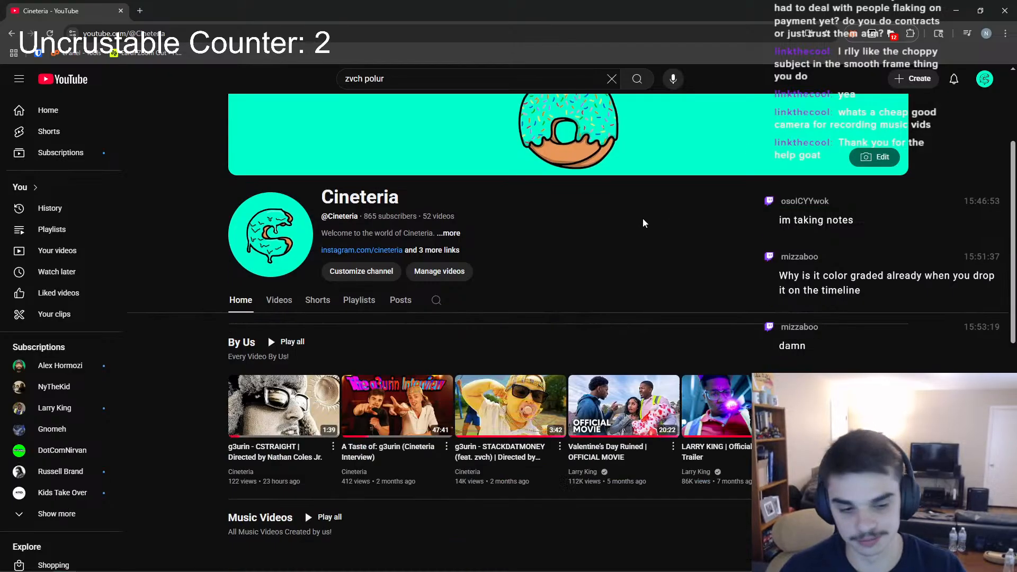
Browse the Cineteria channel's full list of videos and open the "30 Coats" official music video
scroll(642, 221, down, 4)
click(279, 116)
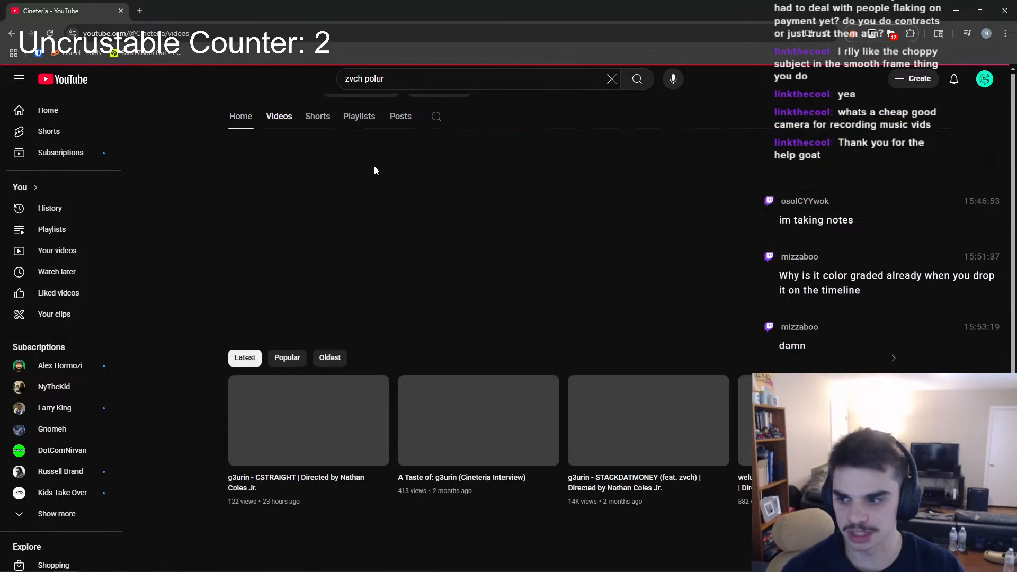
scroll(664, 316, down, 8)
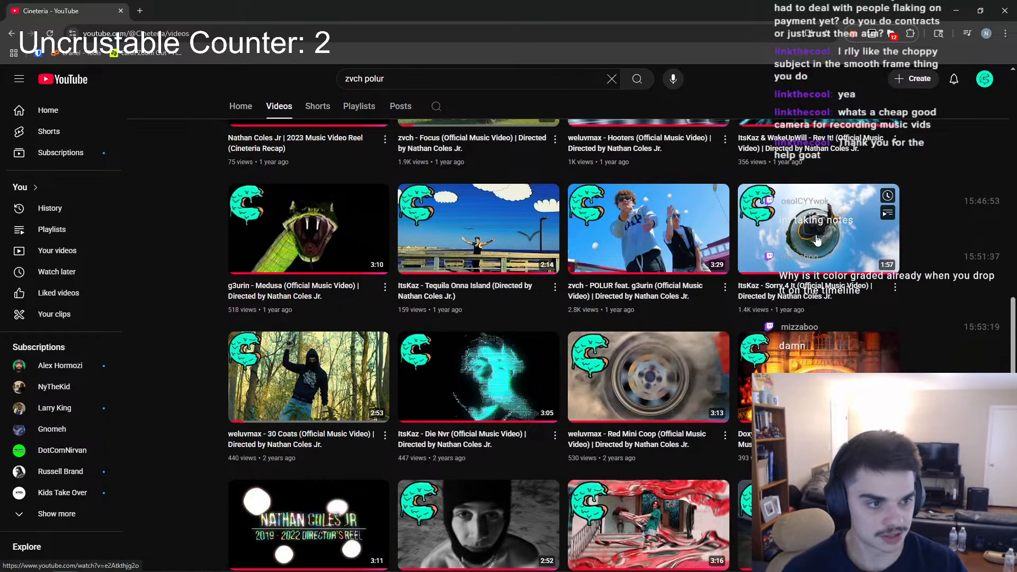
click(318, 392)
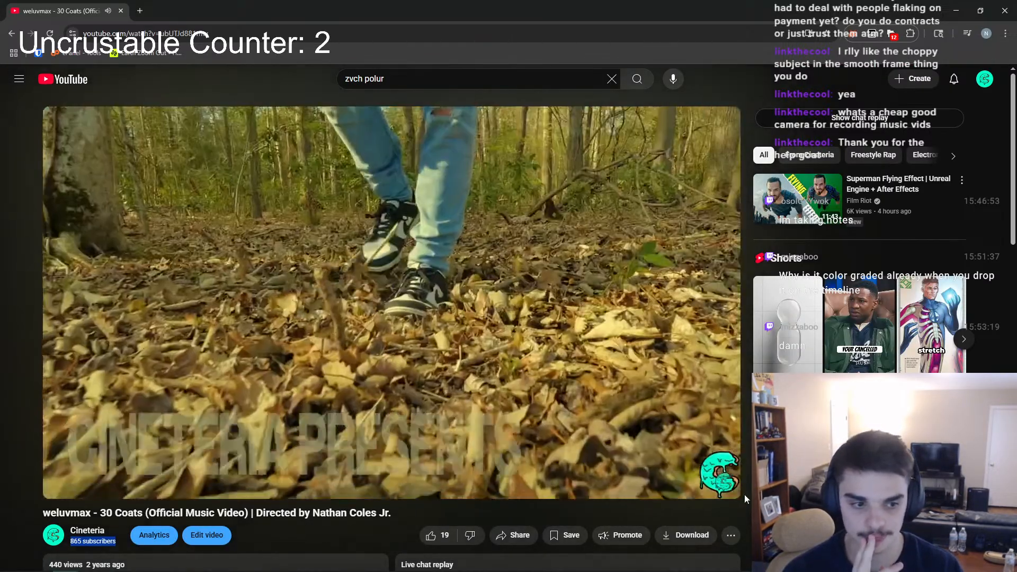
Watch the opening of the "30 Coats" video in full screen, close its page and switch back to Premiere Pro
click(721, 486)
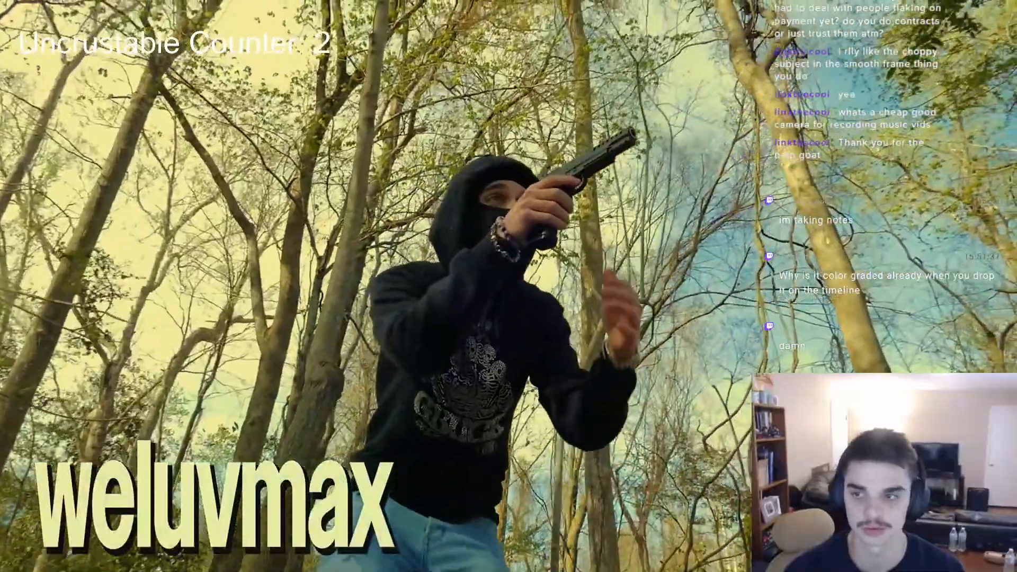
mouse_move(455, 361)
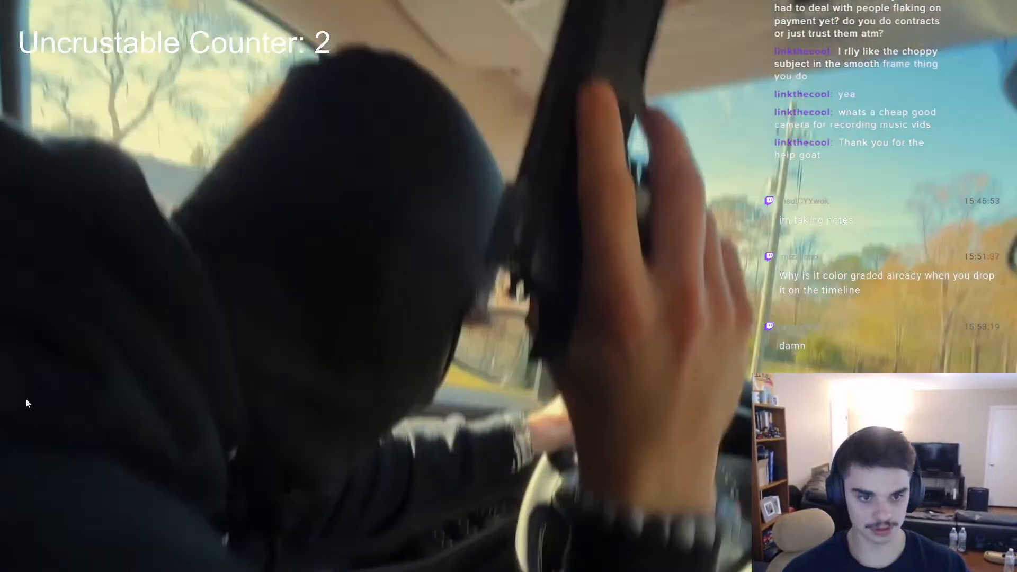
click(693, 370)
key(Escape)
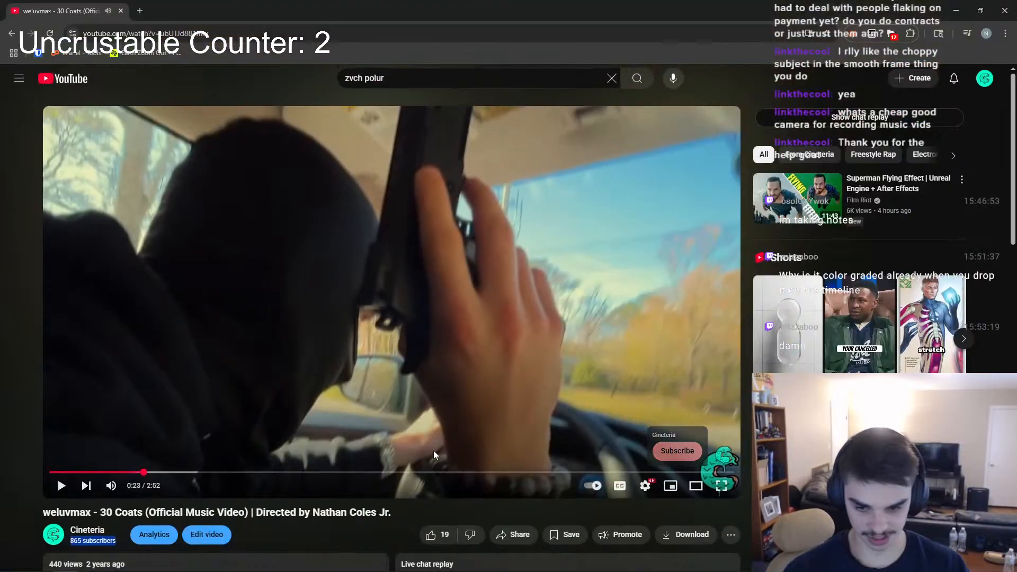
click(103, 472)
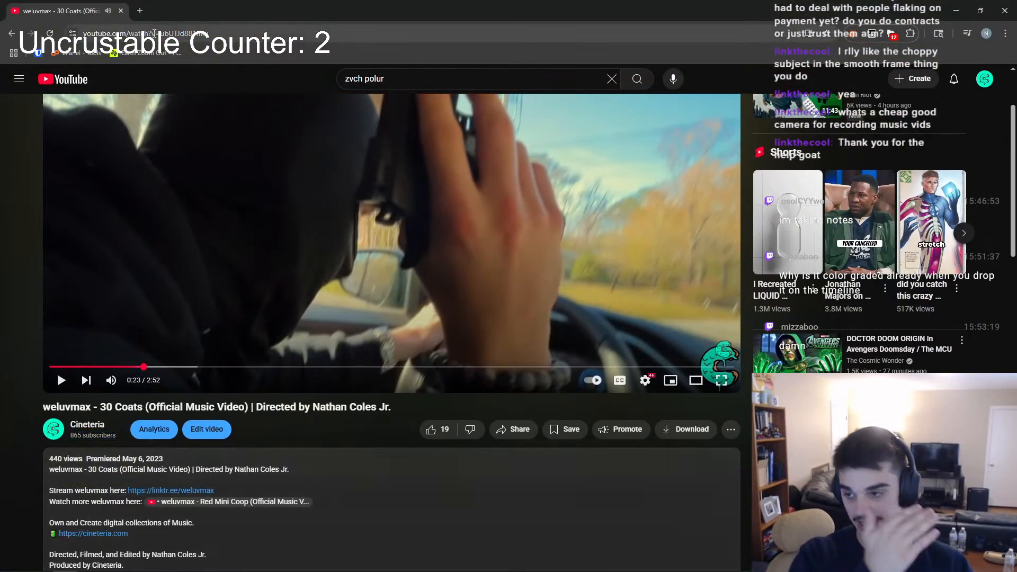
click(122, 11)
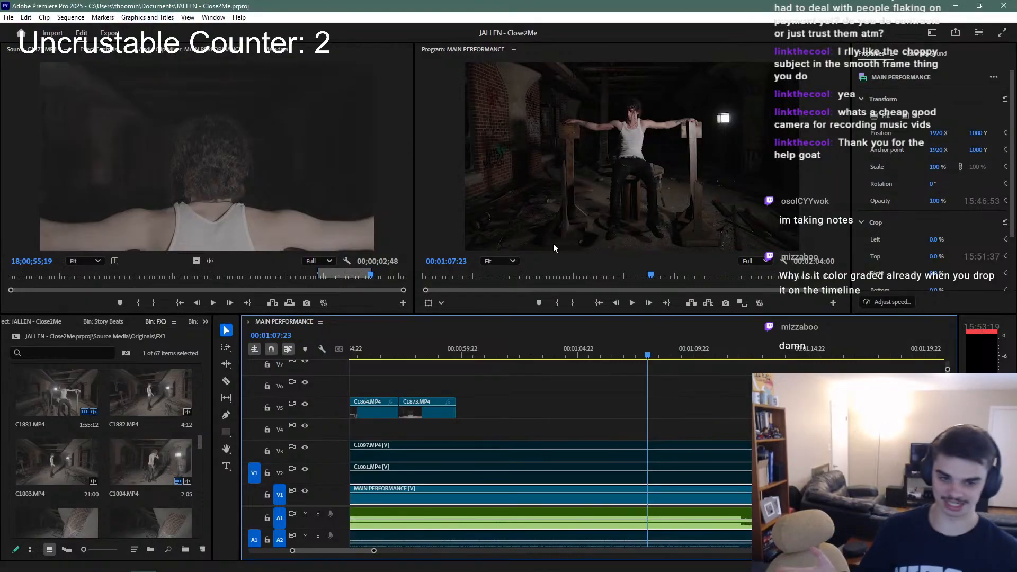
Review the end of C1873.MP4 in MAIN PERFORMANCE and look through the FX3 bin for a following shot
click(426, 352)
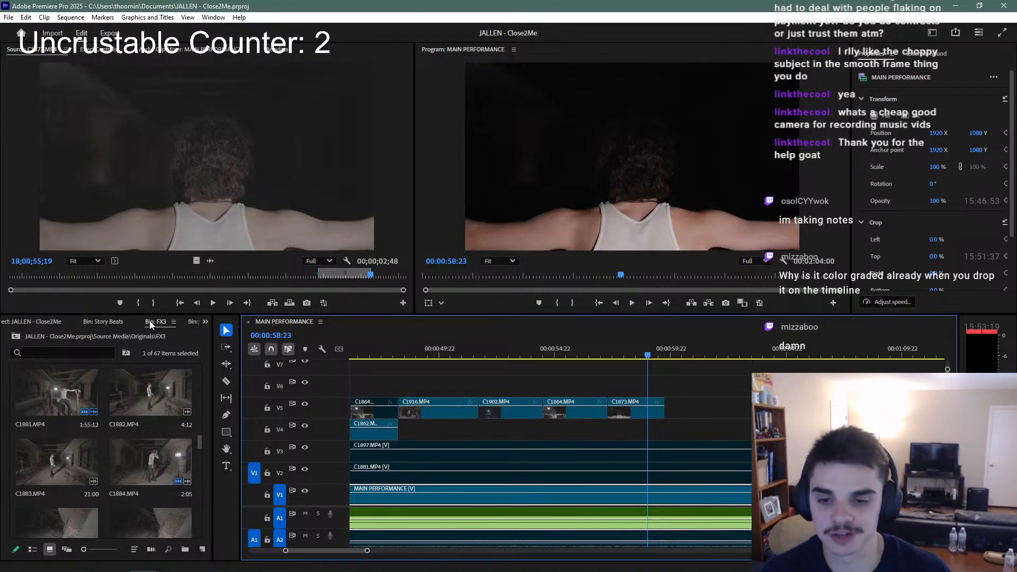
scroll(143, 389, down, 5)
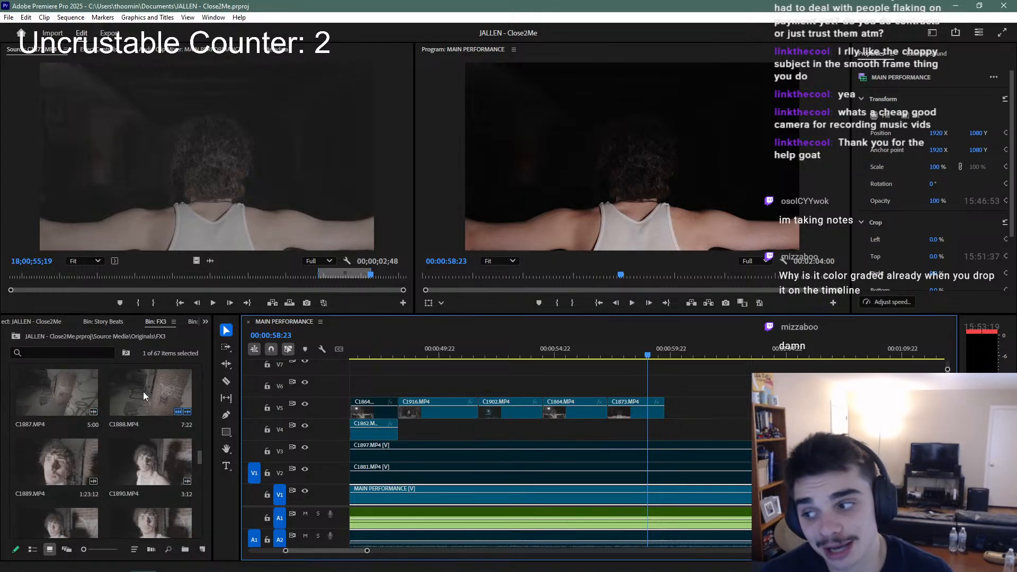
scroll(143, 392, down, 7)
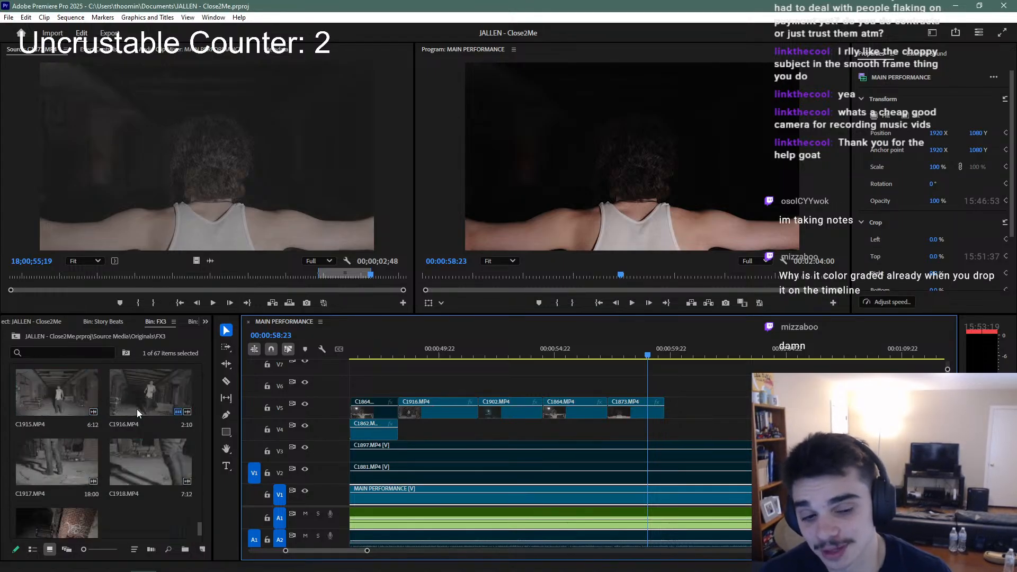
scroll(136, 418, up, 15)
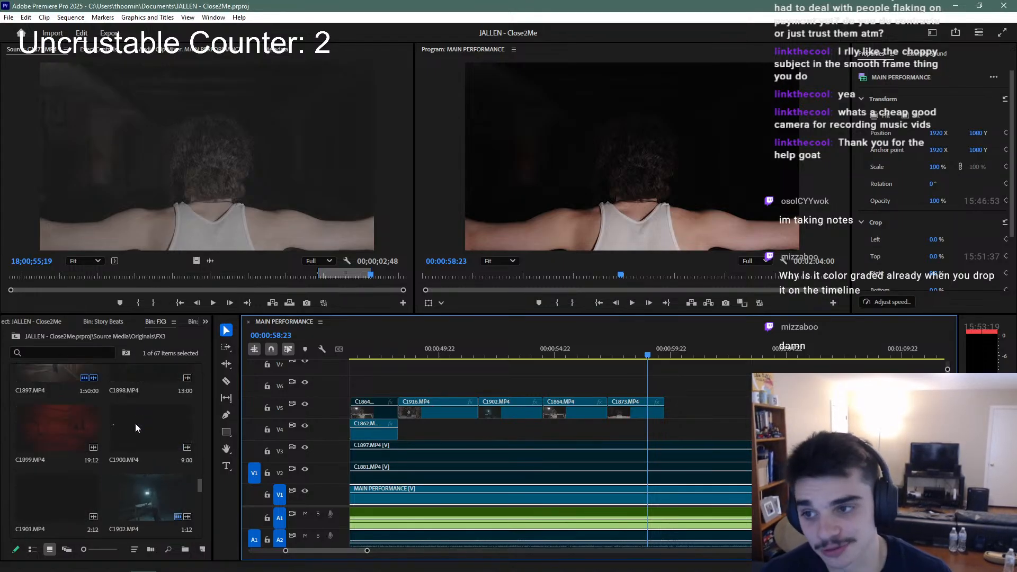
Play back the C1873.MP4 clip on V5 and align its end with the playhead at 00:00:59:18
click(627, 351)
drag(631, 352, 637, 353)
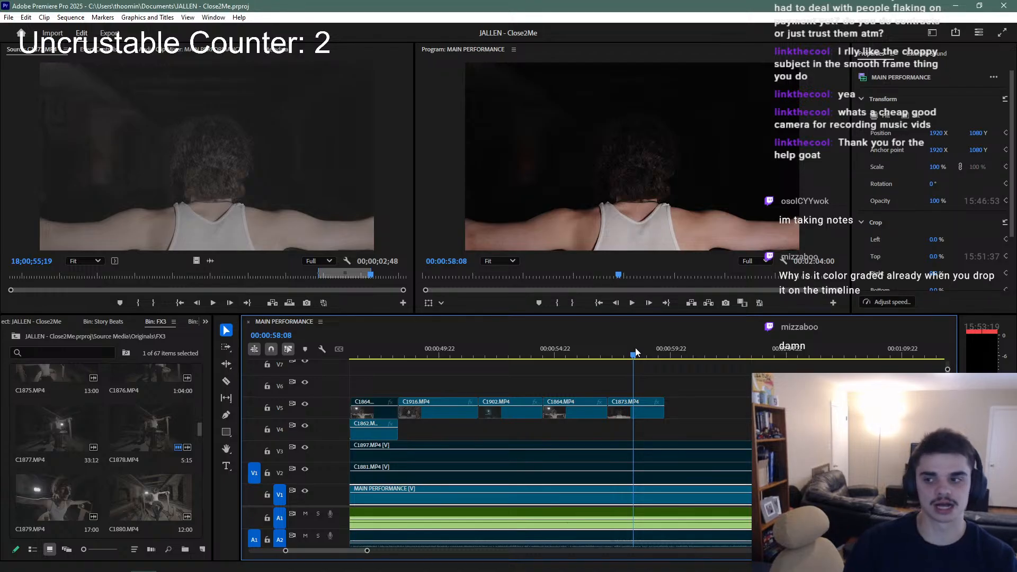
click(631, 367)
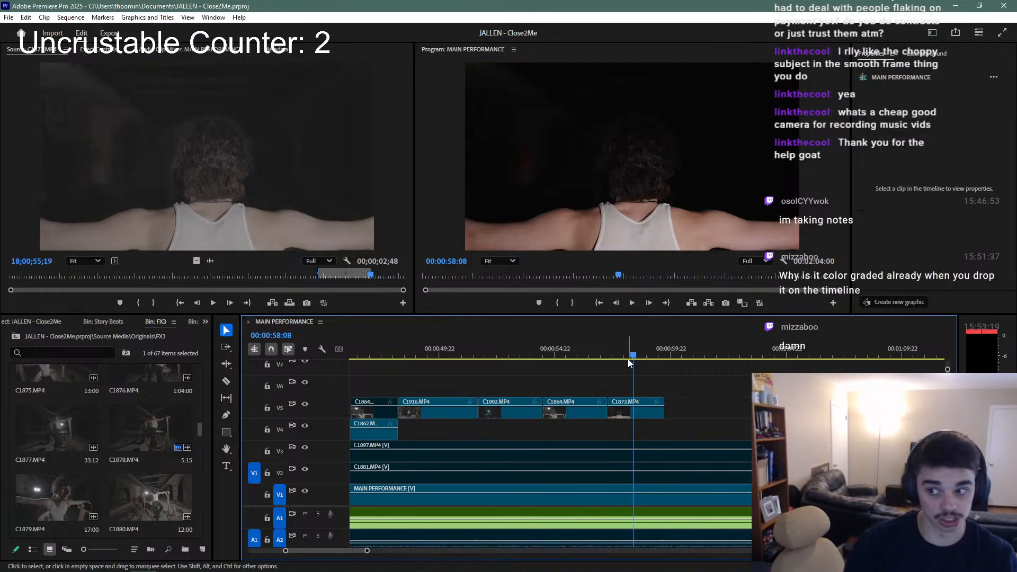
click(629, 357)
key(space)
scroll(656, 418, down, 3)
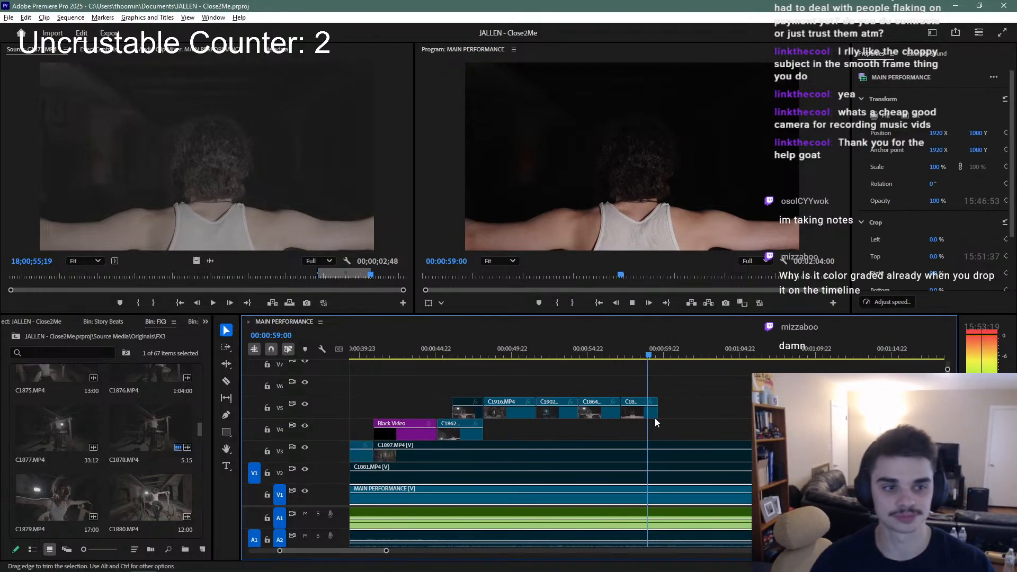
key(space)
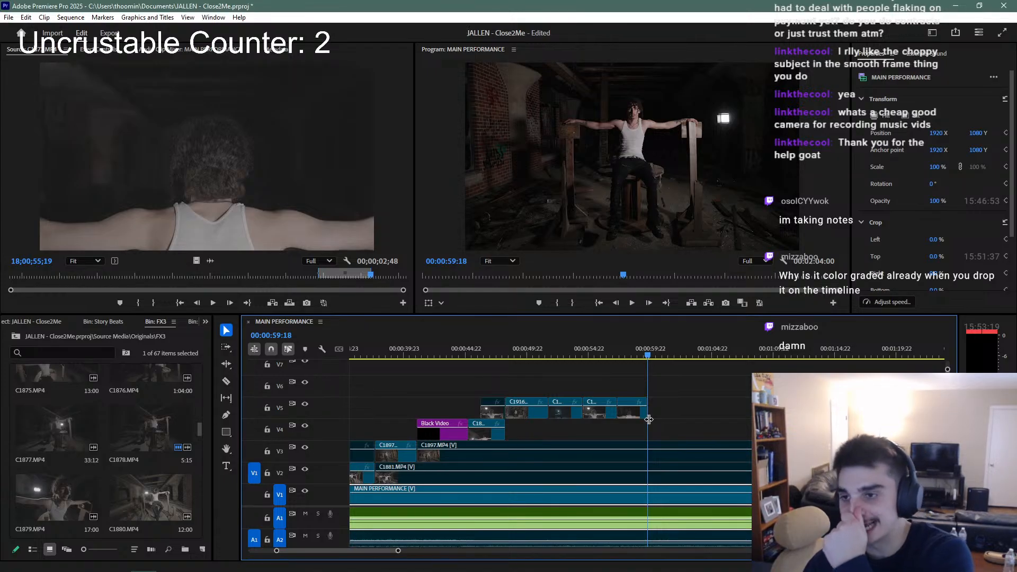
Browse the FX3 bin, load the red-lit clip C1899.MP4 in the Source Monitor and skim through it
scroll(90, 497, down, 5)
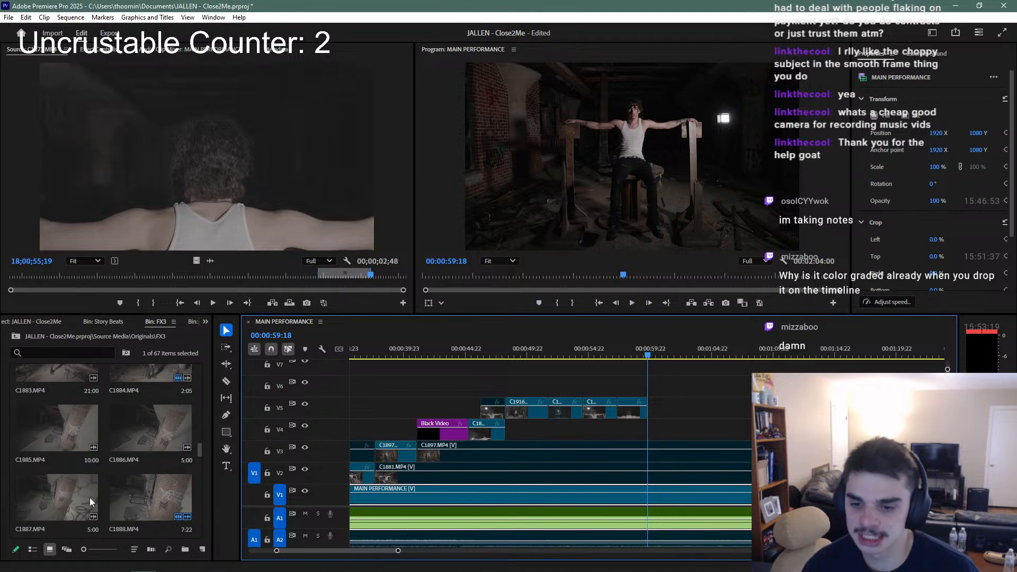
scroll(91, 496, down, 5)
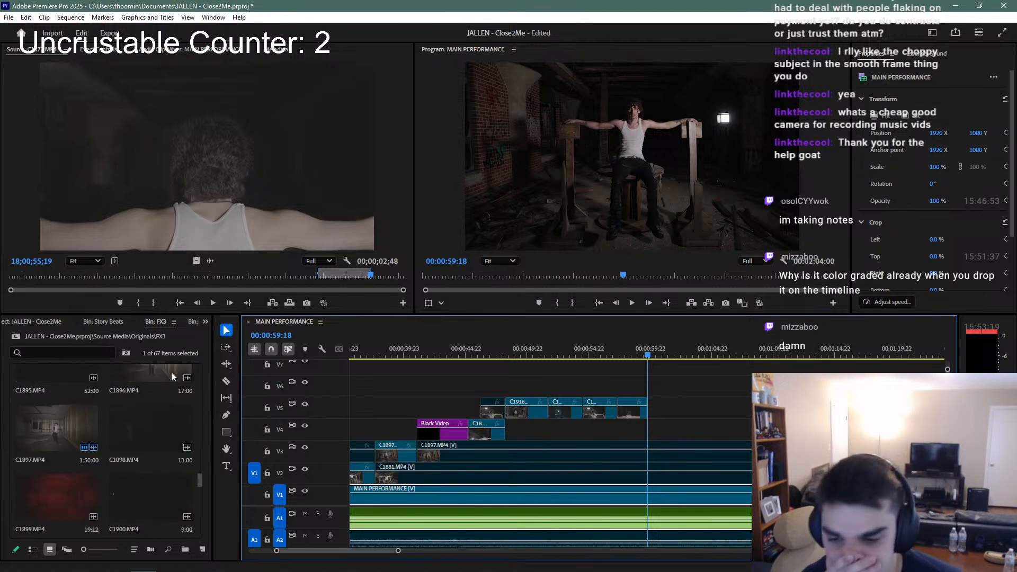
scroll(161, 416, up, 1)
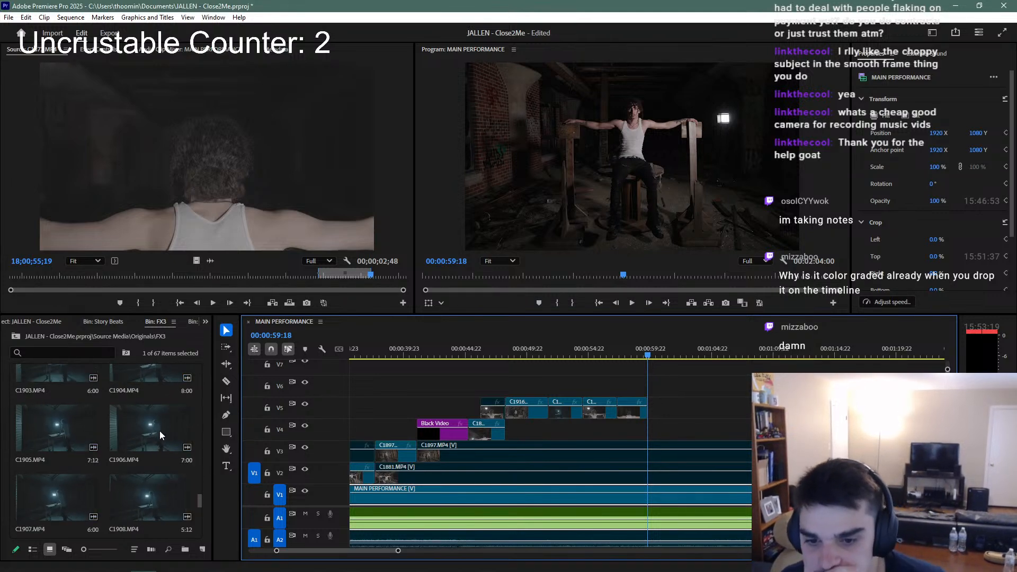
scroll(117, 443, down, 1)
double_click(53, 421)
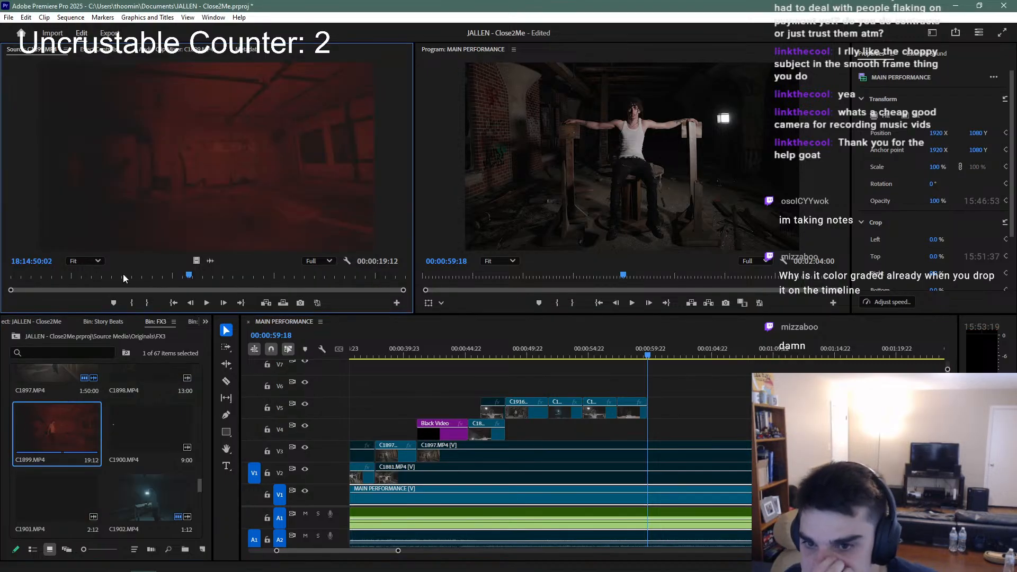
drag(123, 274, 358, 293)
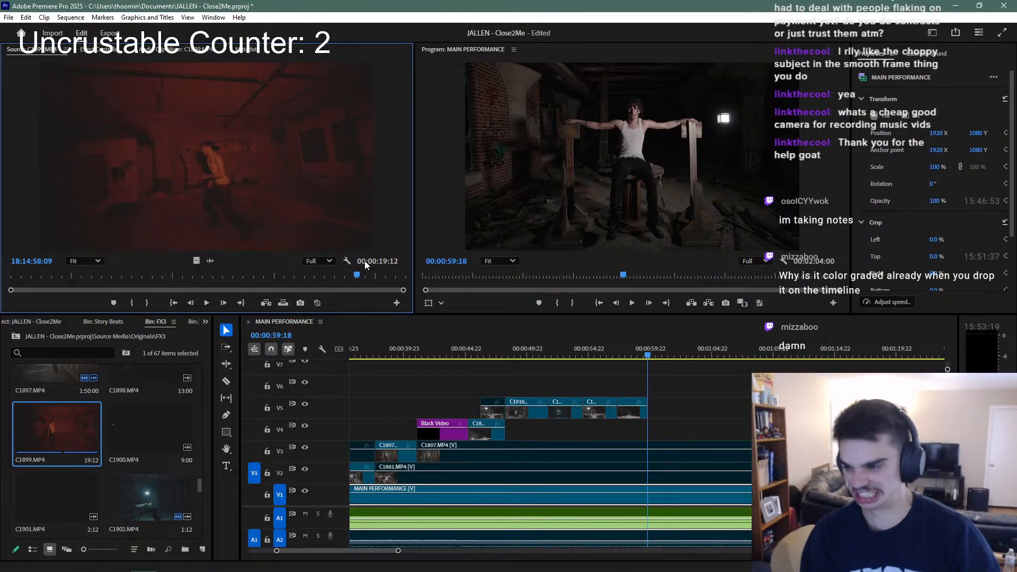
Play the running shot near the end of C1899.MP4 full screen several times to judge the movement
click(341, 275)
key(ctrl+grave)
key(space)
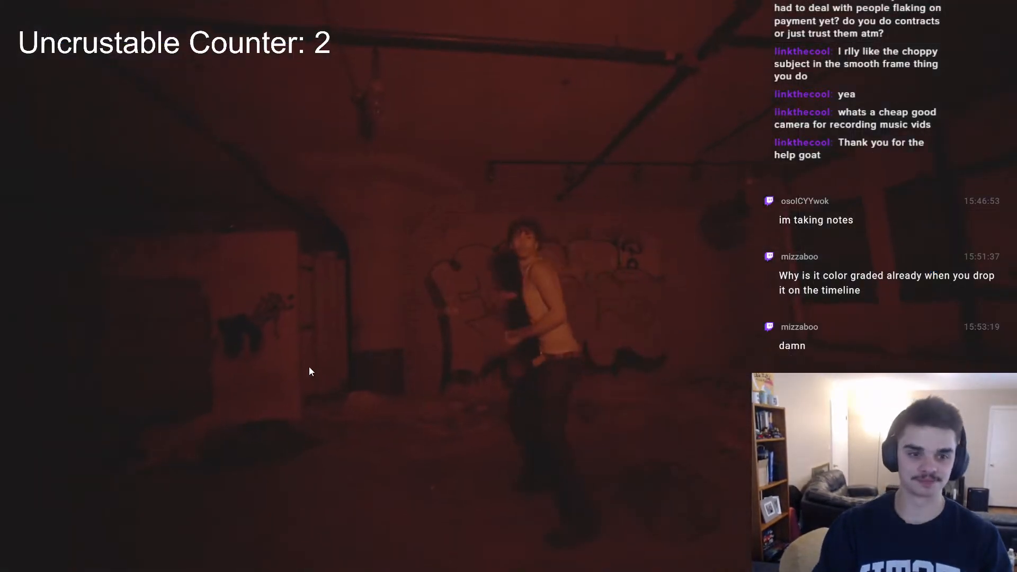
key(ctrl+grave)
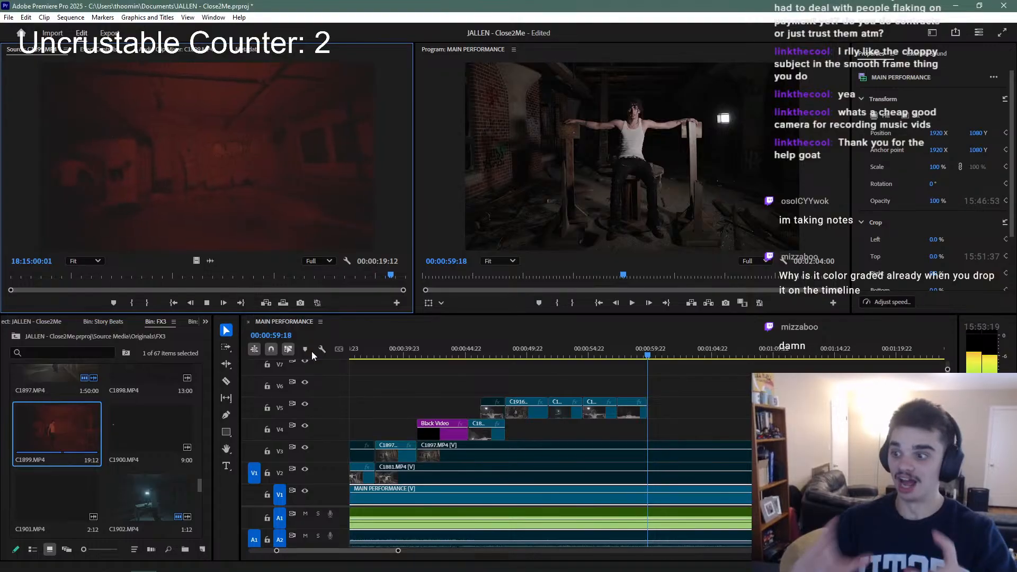
click(339, 277)
key(space)
key(ctrl+grave)
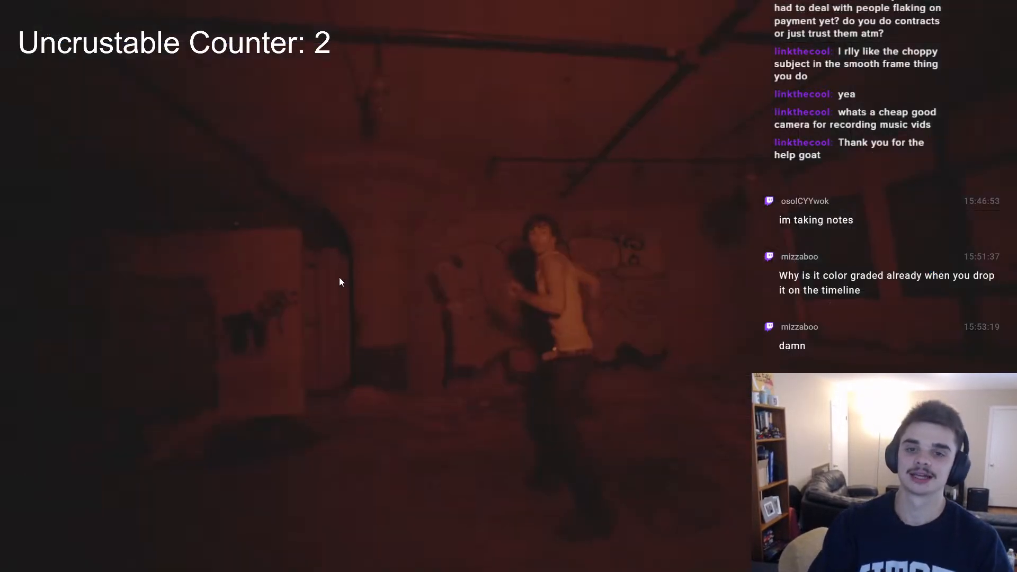
key(ctrl+grave)
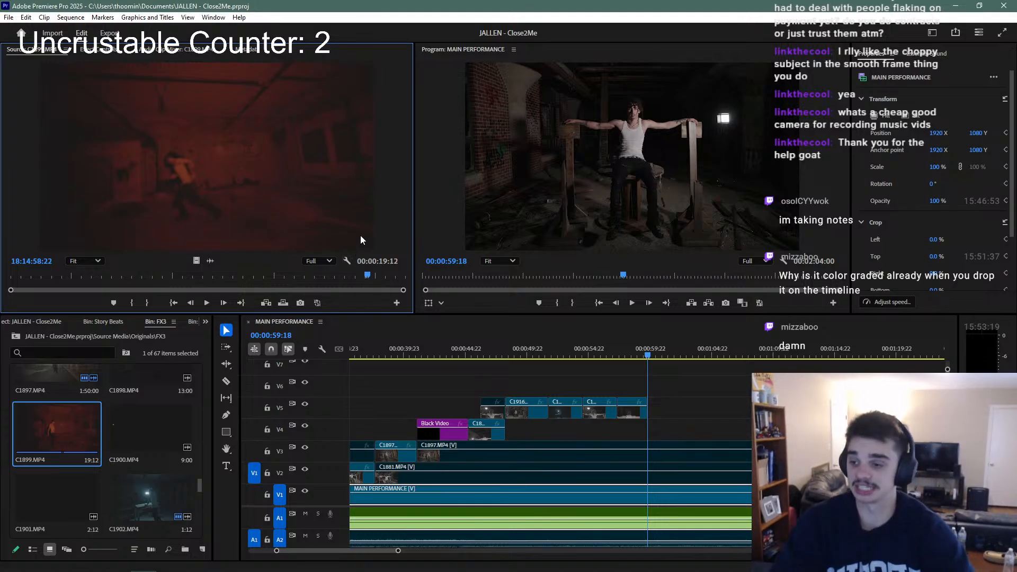
drag(325, 275, 344, 275)
key(ctrl+grave)
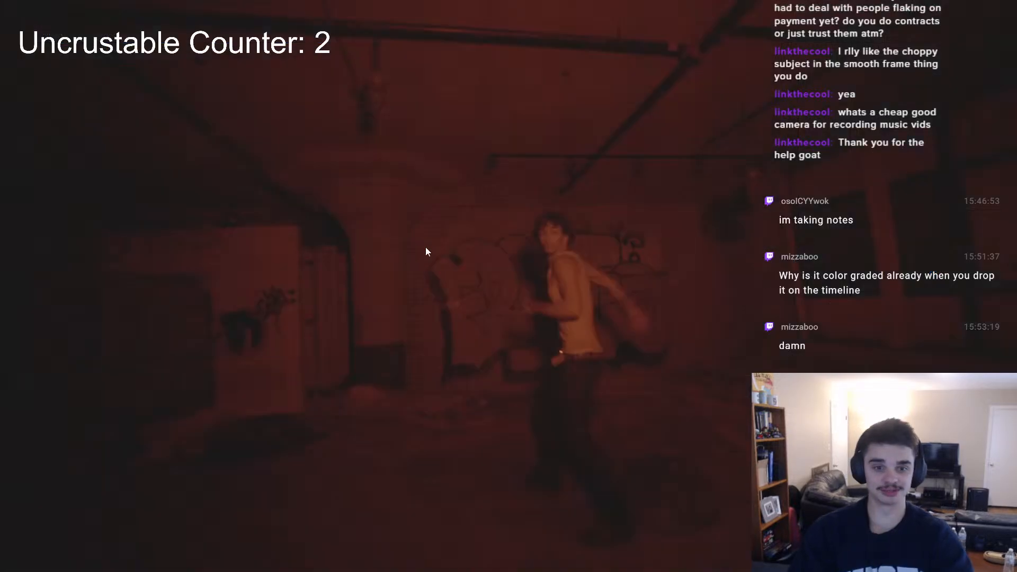
key(space)
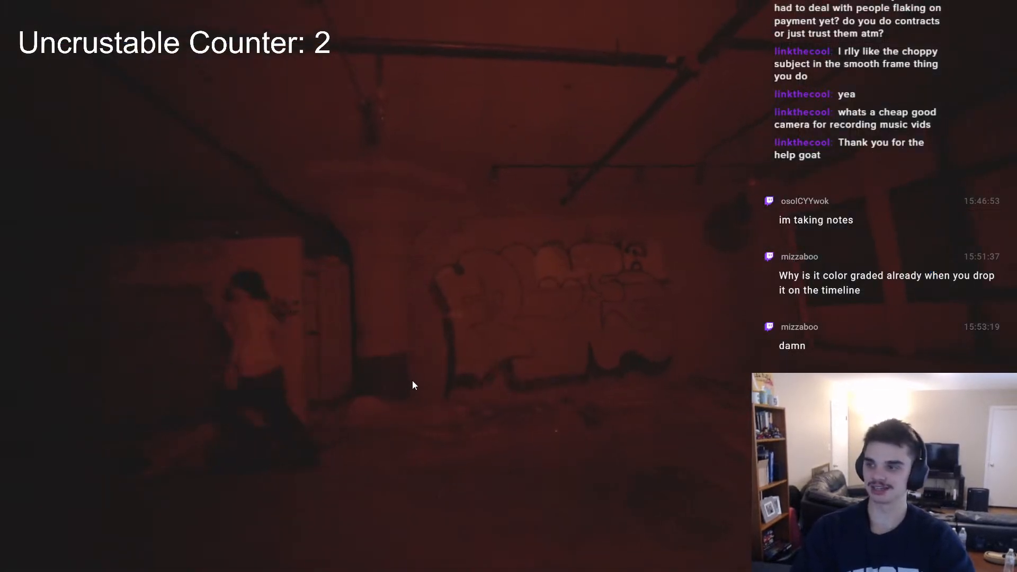
key(ctrl+grave)
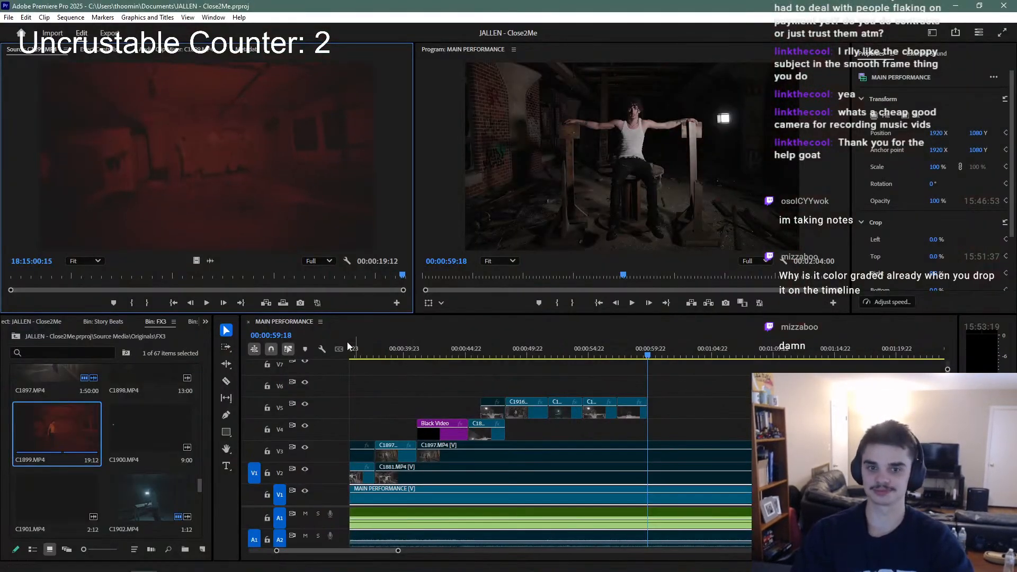
Review the earlier part of C1899.MP4, and preview C1900.MP4 and C1901.MP4 in the Source Monitor
drag(358, 272, 51, 270)
key(space)
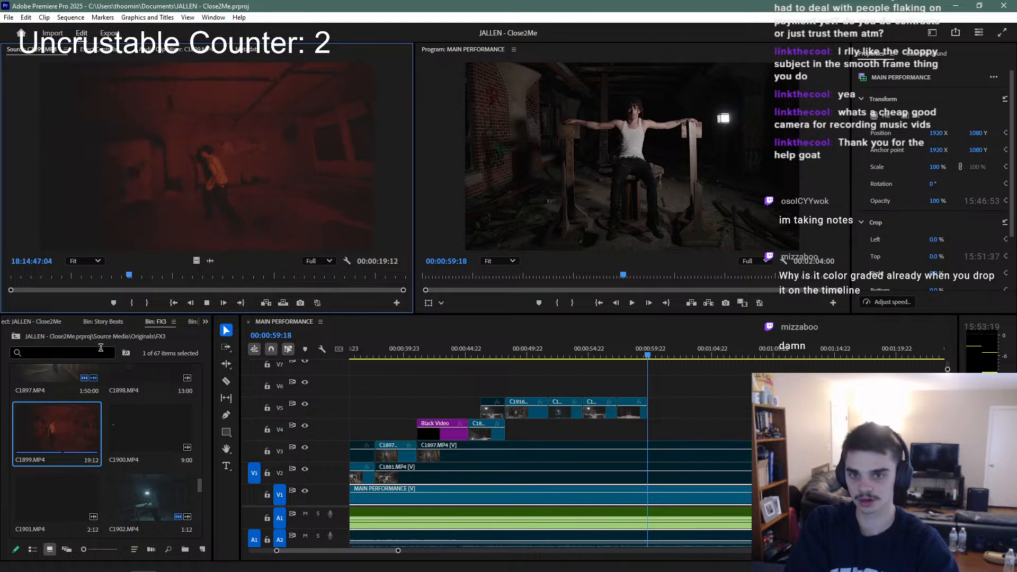
click(152, 427)
double_click(152, 428)
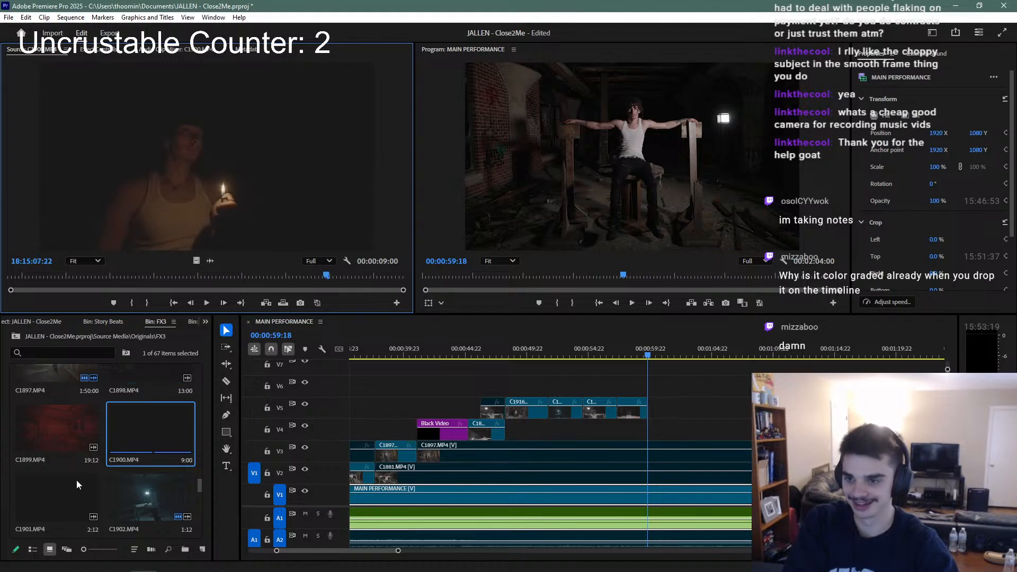
double_click(75, 500)
click(74, 276)
key(space)
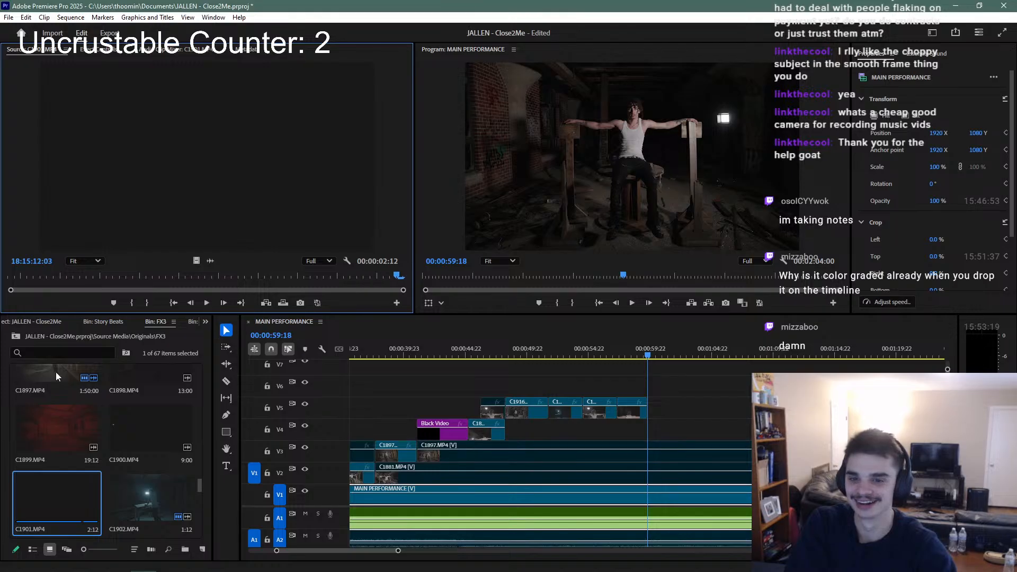
Reload C1899.MP4 and mark In and Out points around the final run, a 3:06 range ending at 18:14:59:21
double_click(64, 428)
click(167, 279)
mouse_move(170, 283)
mouse_down()
mouse_move(358, 290)
mouse_move(323, 291)
mouse_up()
key(i)
key(space)
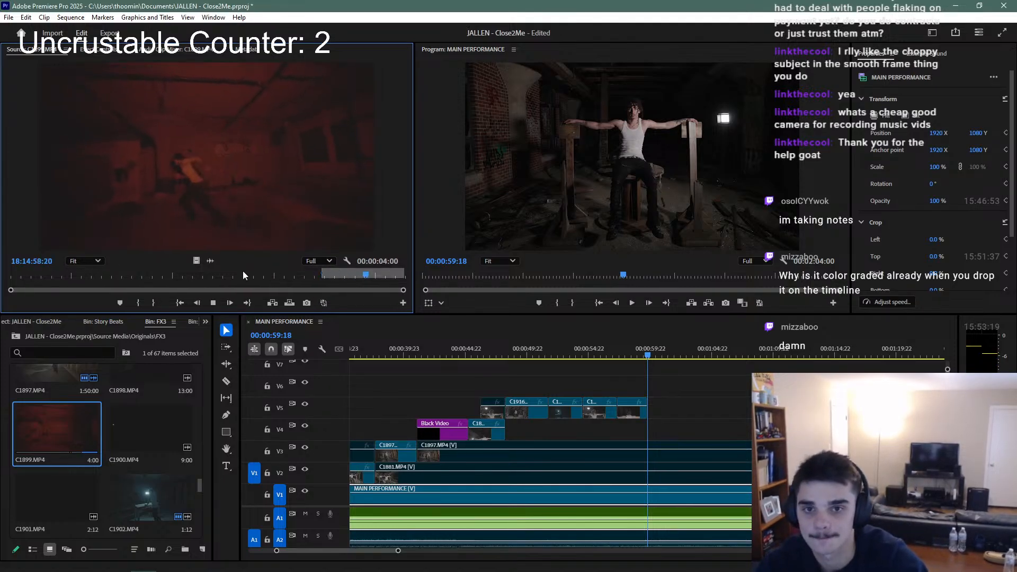
key(space)
key(o)
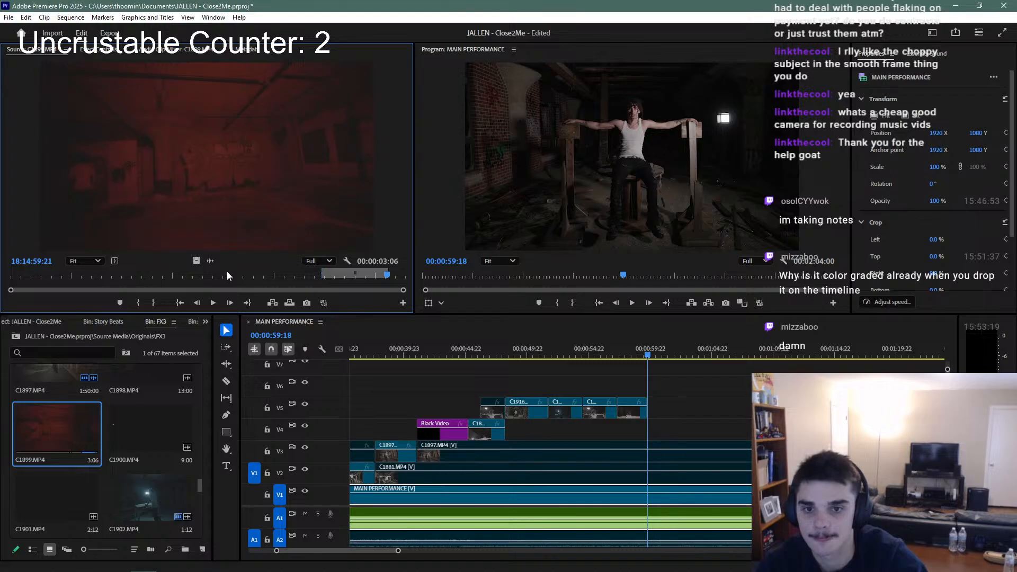
Place the marked C1899.MP4 range on V5 at 00:00:59:18, after the performance shots, and play the sequence around it
drag(196, 261, 652, 419)
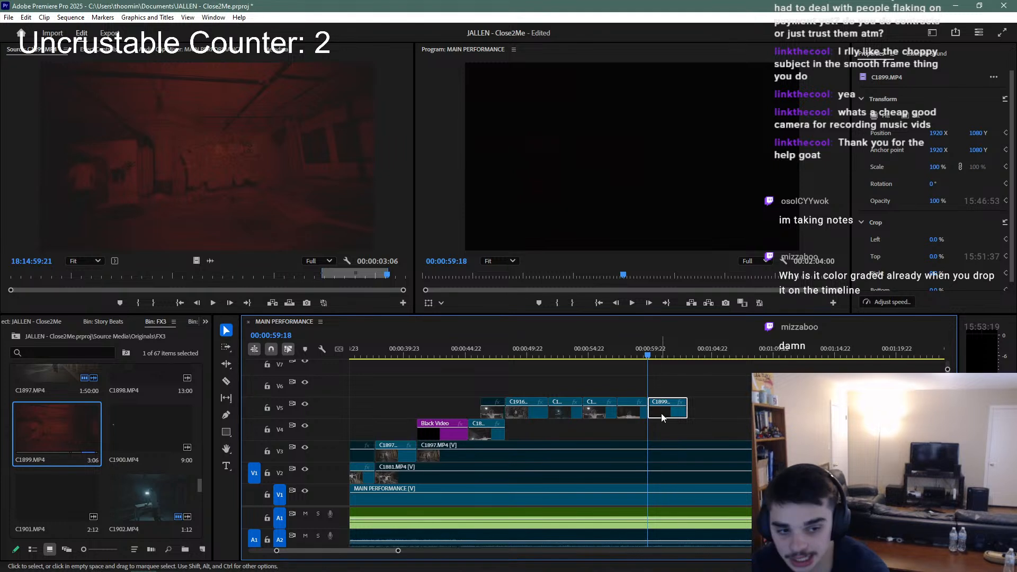
click(682, 358)
key(space)
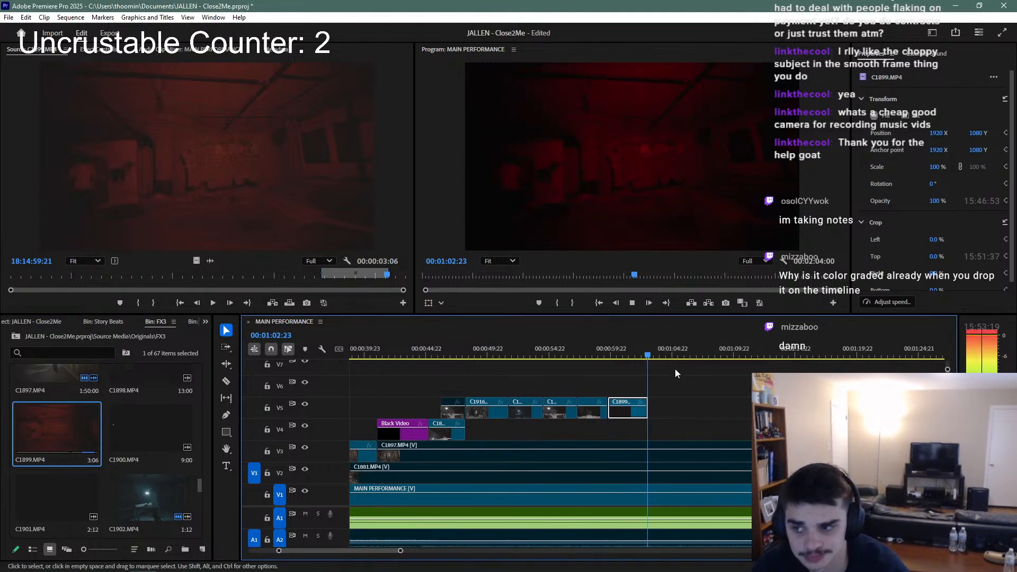
click(596, 354)
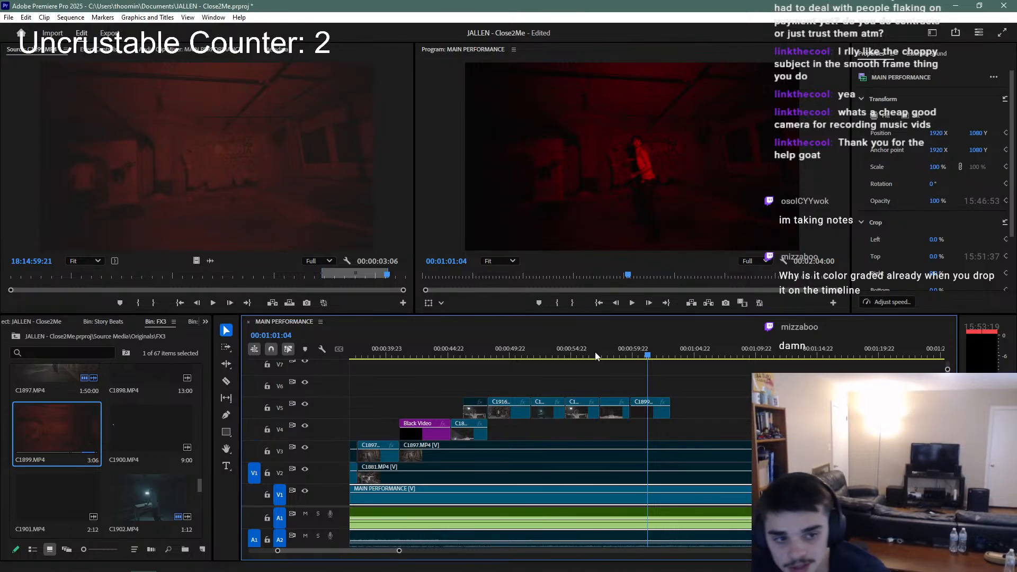
key(space)
key(space)
drag(625, 428, 689, 462)
click(612, 357)
key(space)
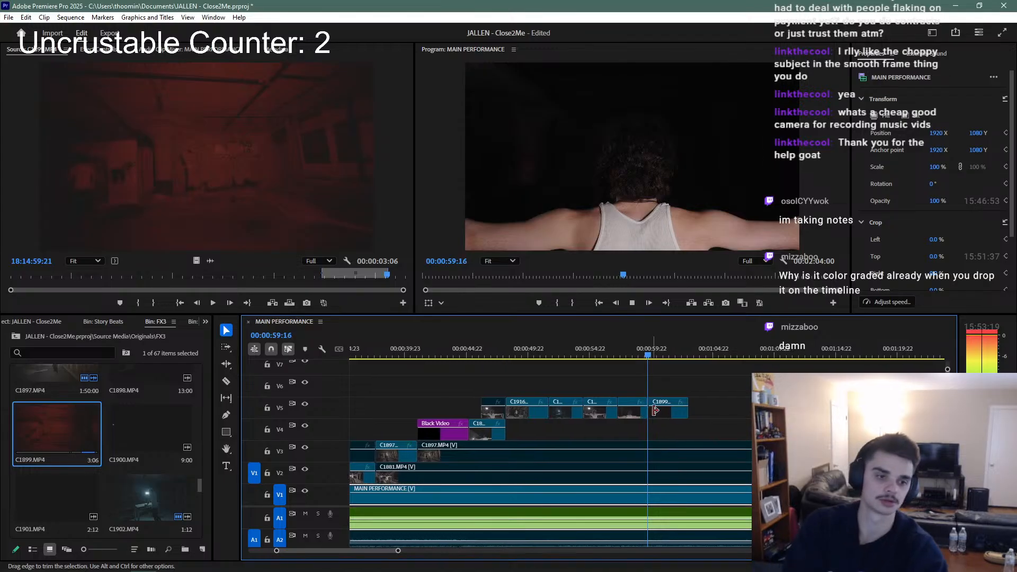
Move the C1899.MP4 clip on V5 further along the timeline, away from the performance shots, and save the project
drag(656, 415, 657, 413)
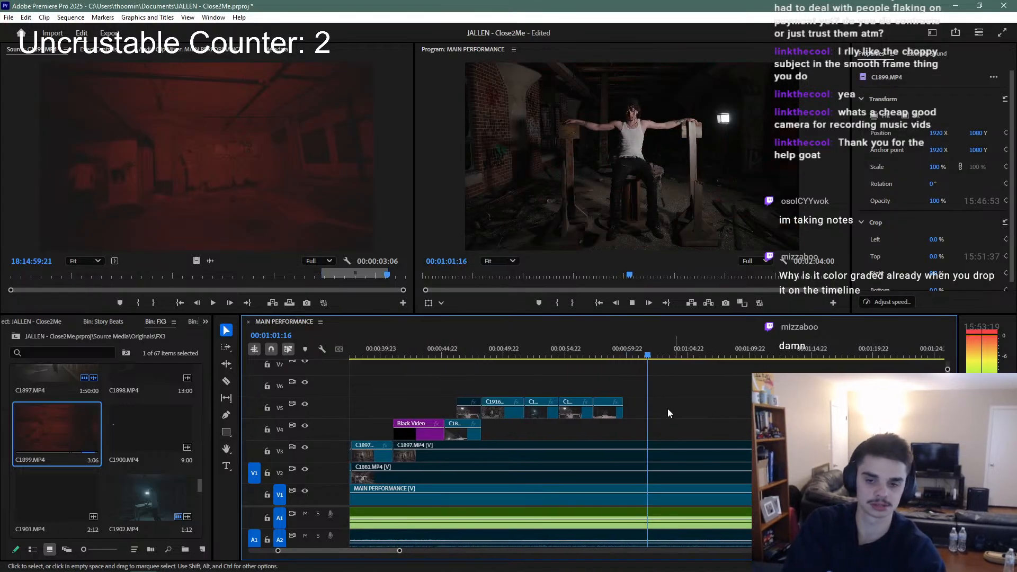
key(ctrl+s)
scroll(148, 457, up, 1)
scroll(148, 454, up, 6)
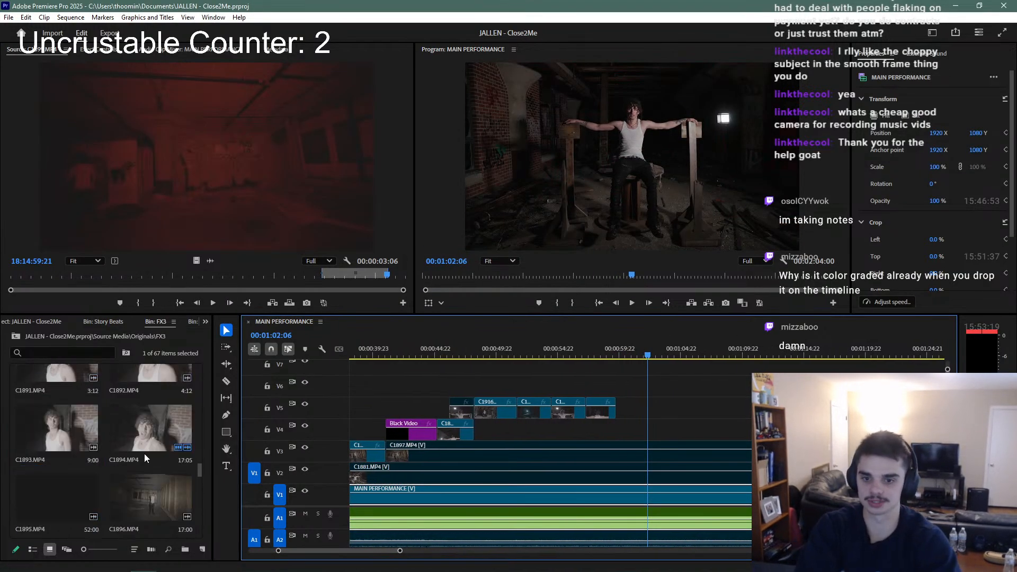
Play on past the last V5 shot and split the MAIN PERFORMANCE clip on V1 at 00:01:04:17
click(600, 344)
key(space)
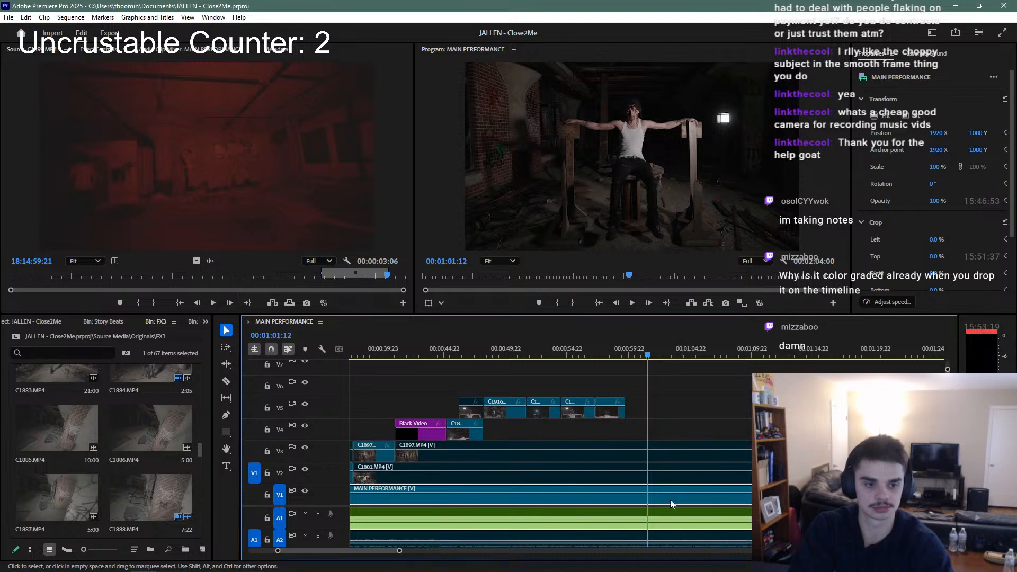
key(space)
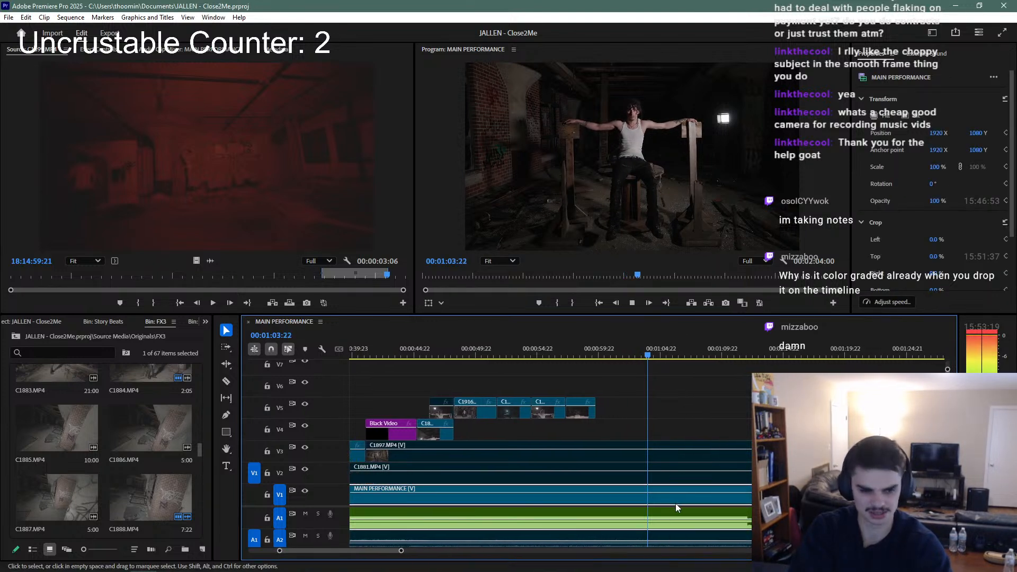
key(space)
key(ctrl+k)
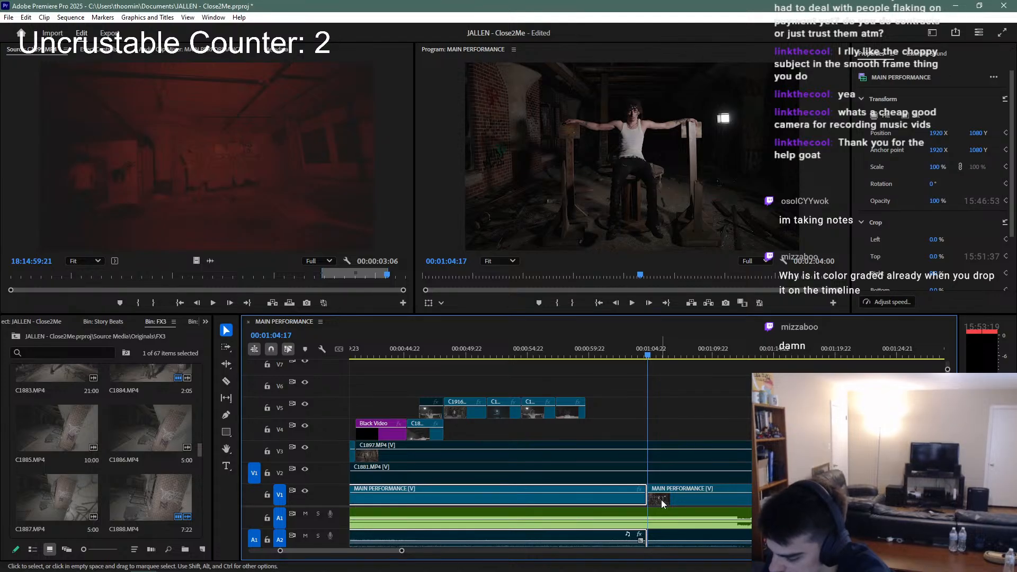
Play on from the cut, move the C1899.MP4 clip on V5 to start at 00:01:07:23, and save the project
key(space)
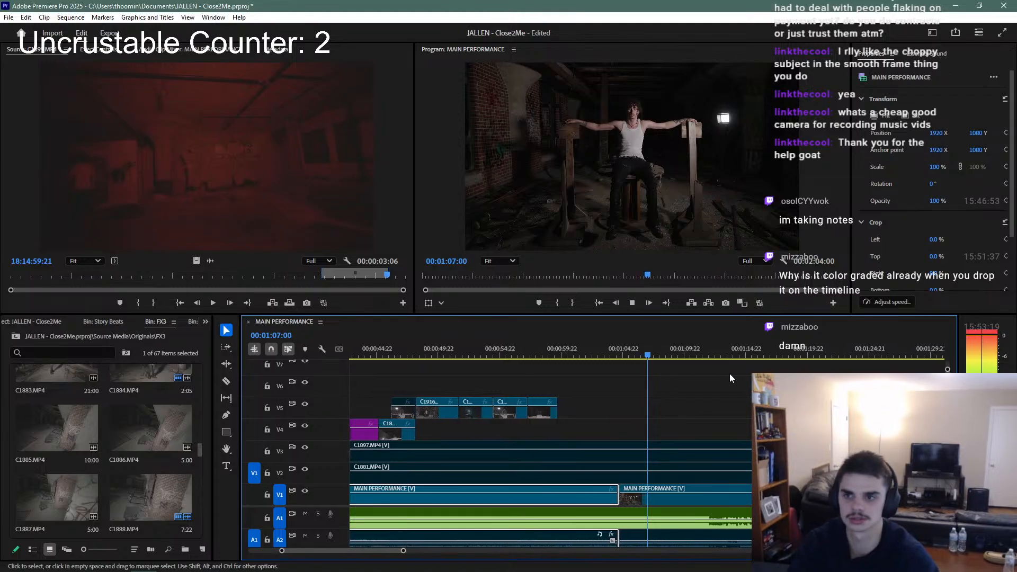
key(space)
drag(781, 409, 674, 409)
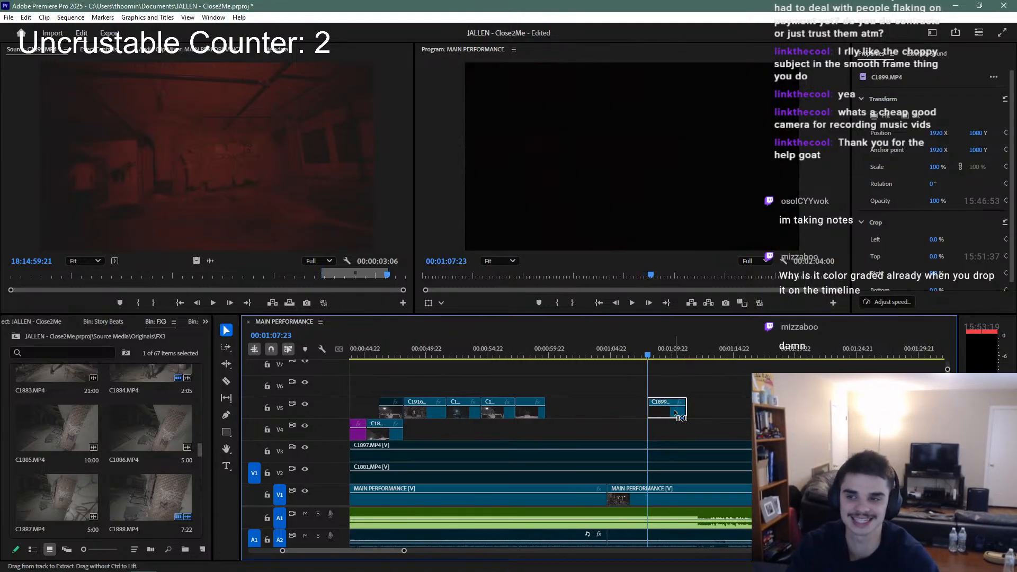
key(ctrl+s)
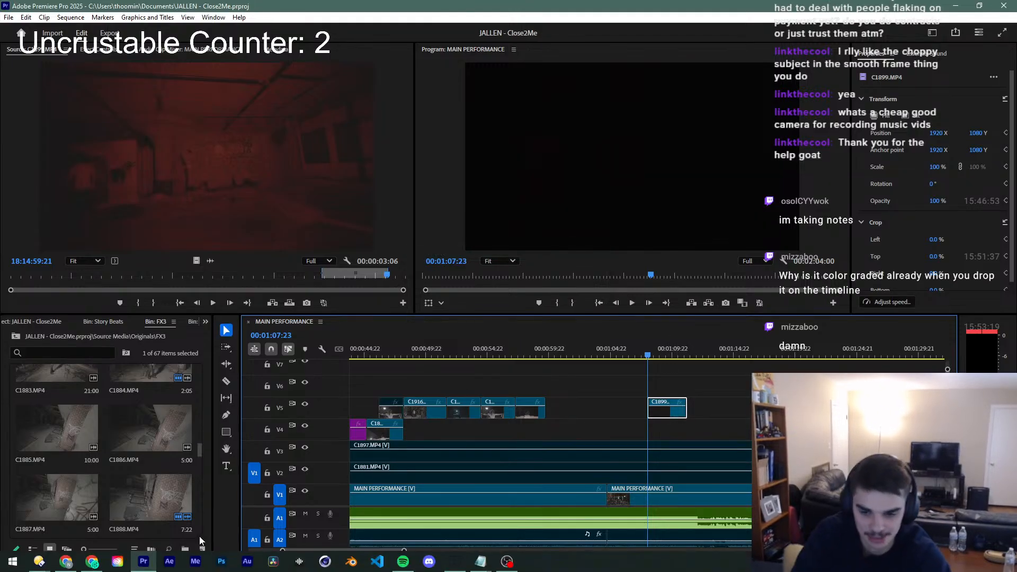
Switch to the browser and examine the video resolution and frame rate features on the Sony ZV-E10 page at B&H
click(67, 563)
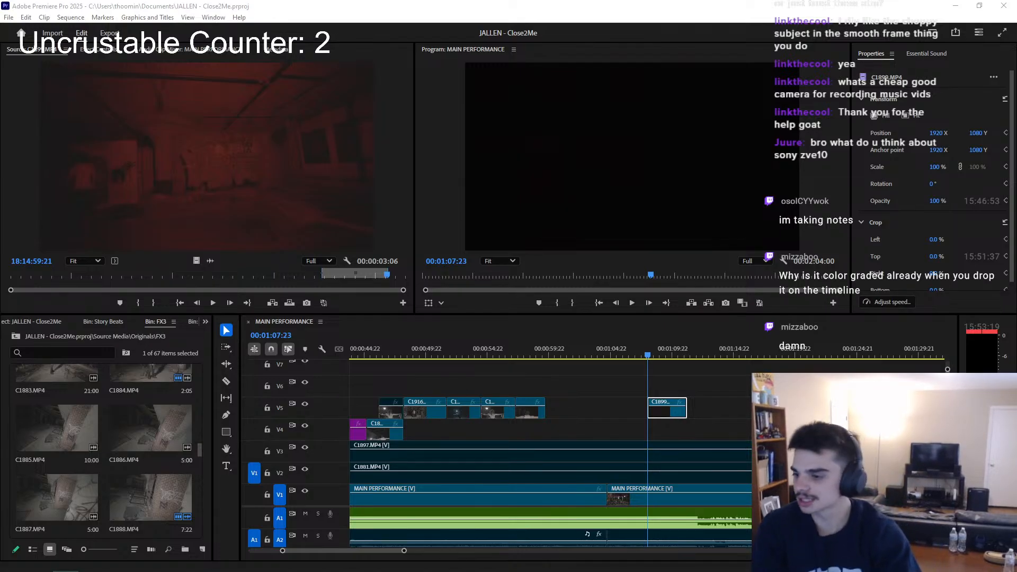
key(alt+Tab)
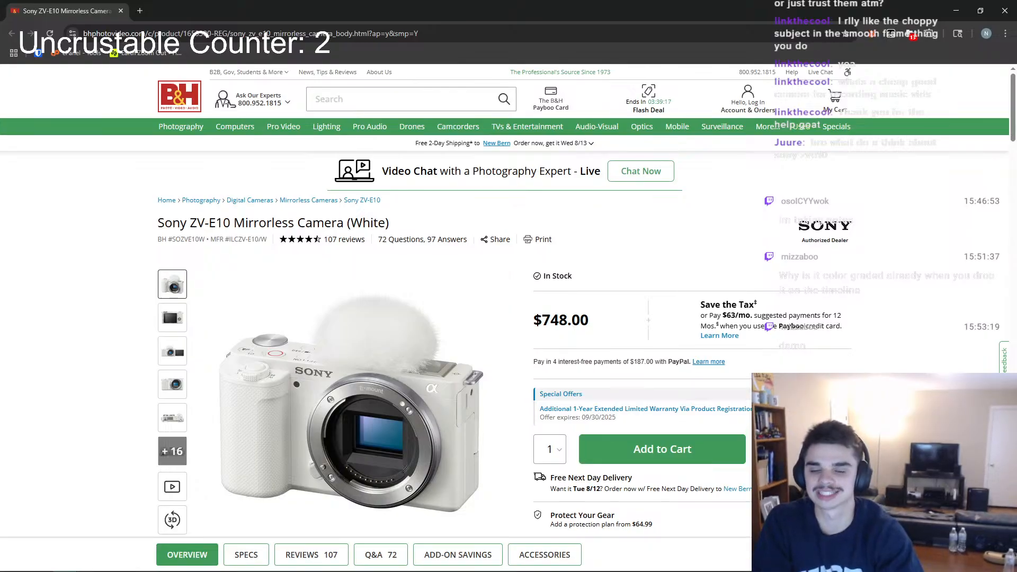
scroll(379, 202, down, 2)
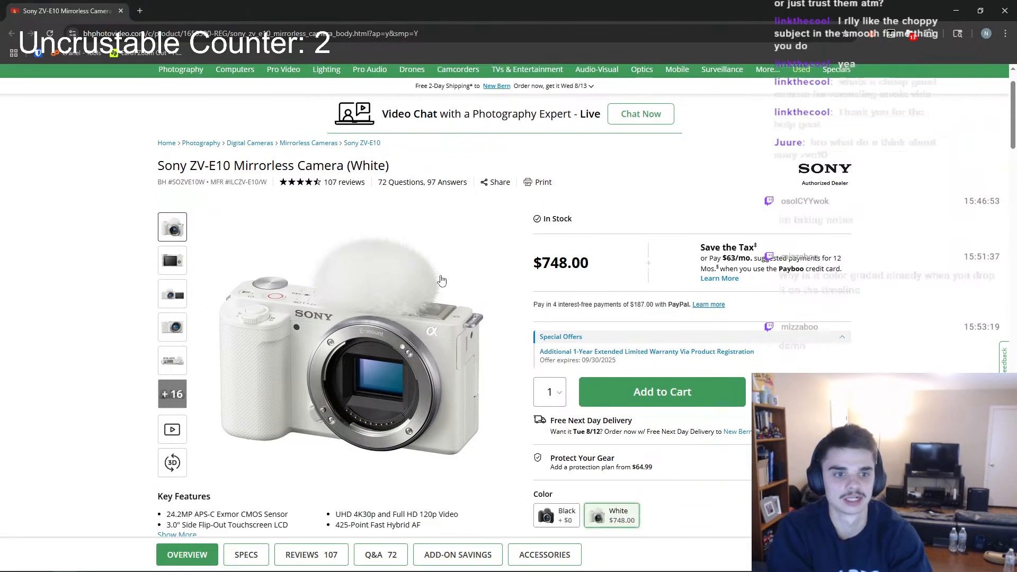
scroll(469, 286, down, 2)
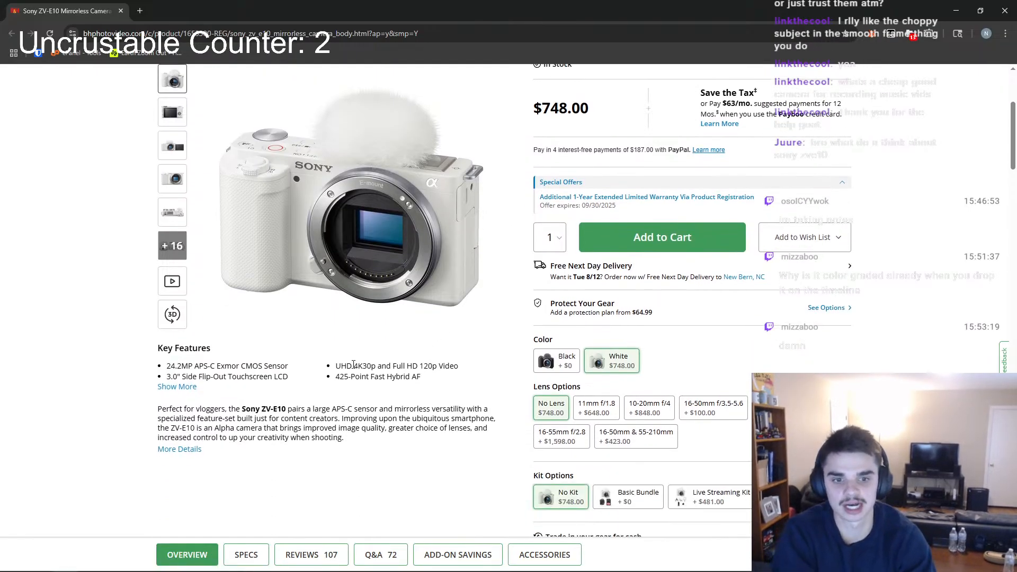
drag(354, 369, 379, 370)
click(380, 372)
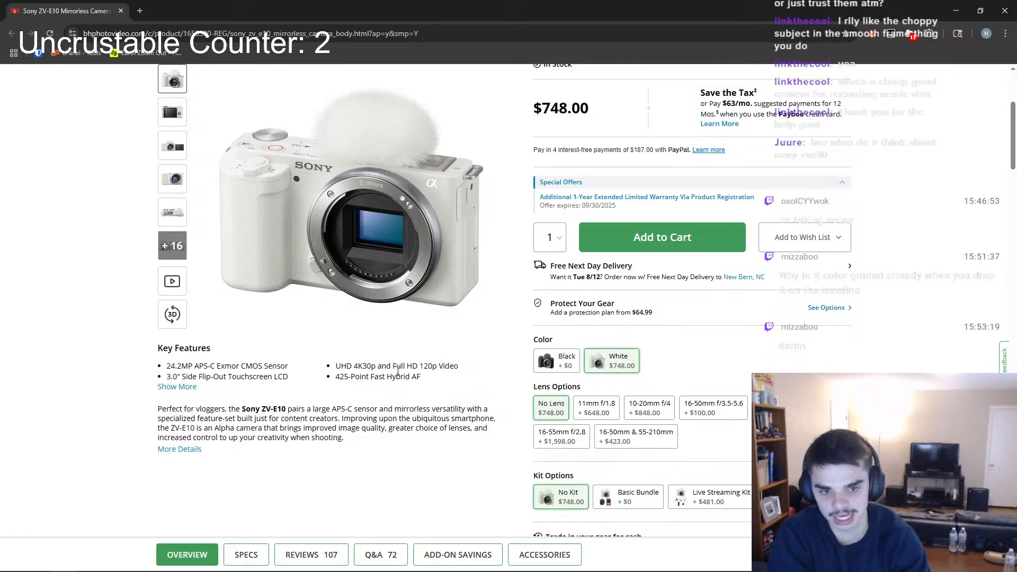
drag(398, 371, 425, 369)
click(425, 369)
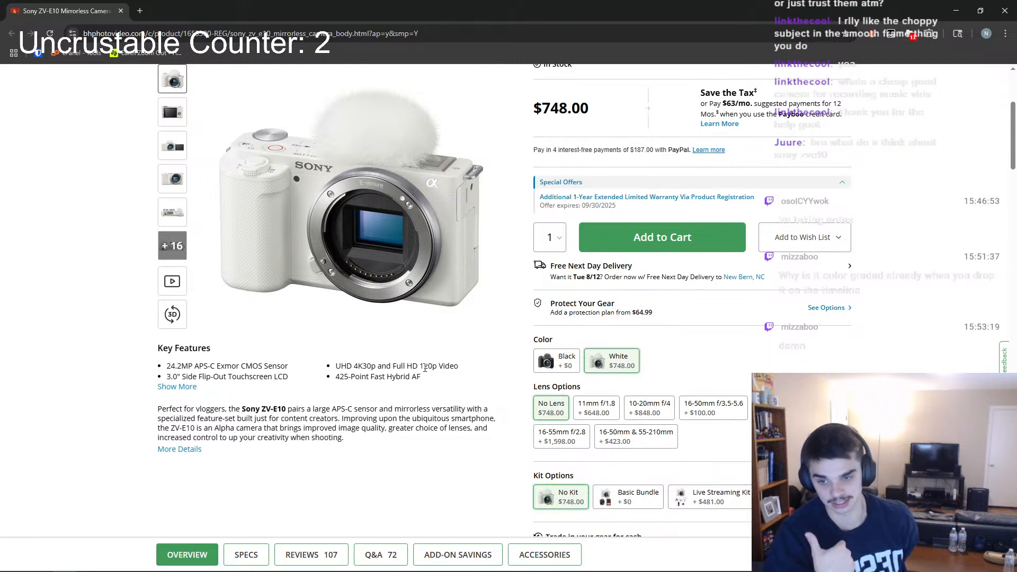
Check the Black and White colour options of the ZV-E10 and examine its sensor type and megapixels
click(556, 362)
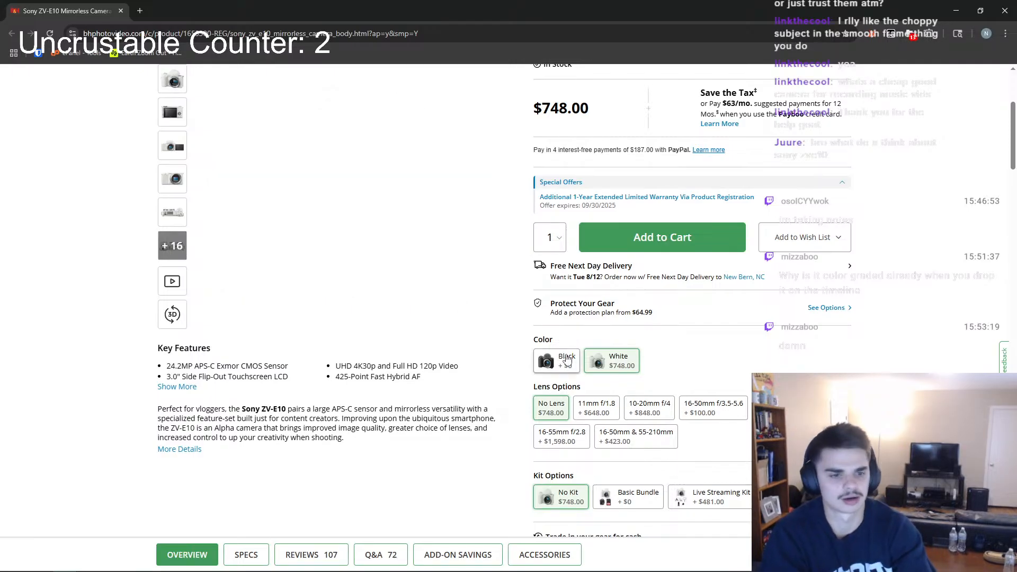
click(608, 369)
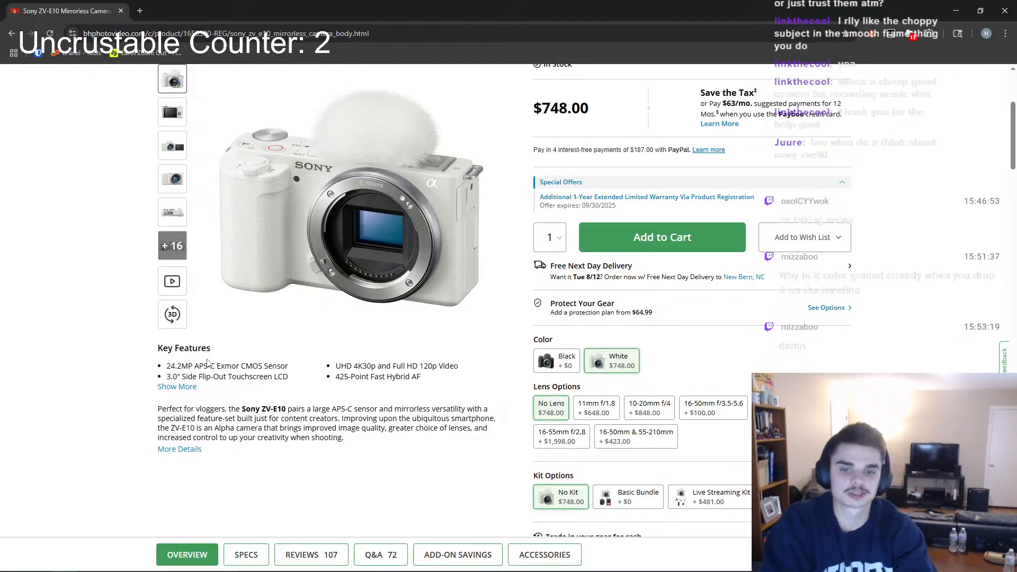
drag(207, 366, 221, 367)
click(223, 369)
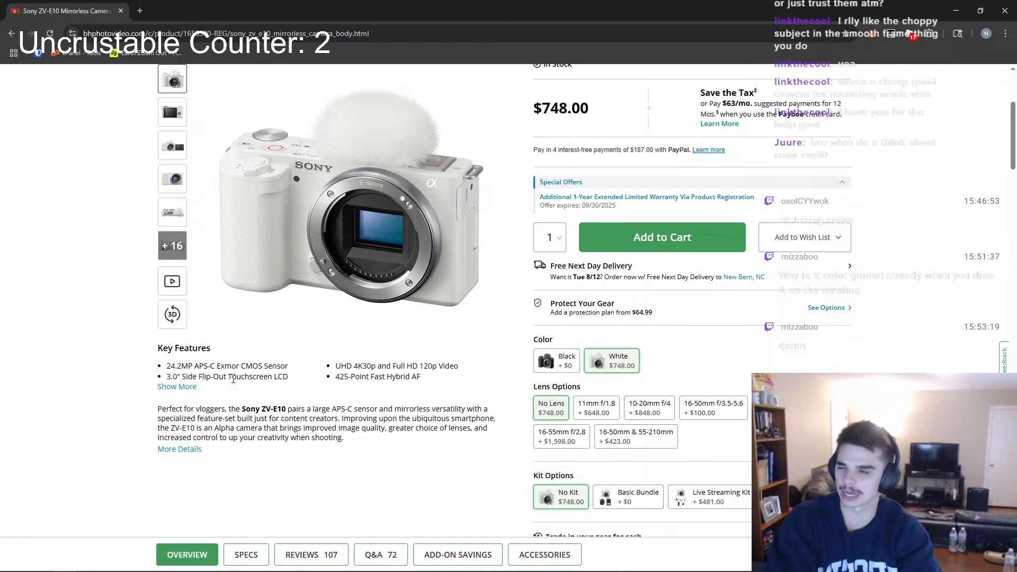
drag(173, 366, 192, 365)
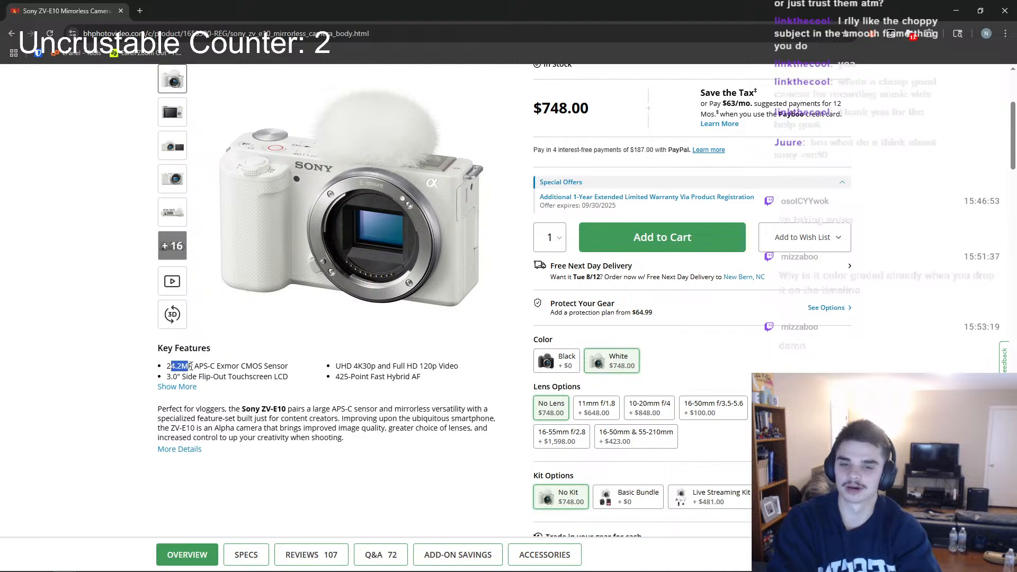
click(192, 366)
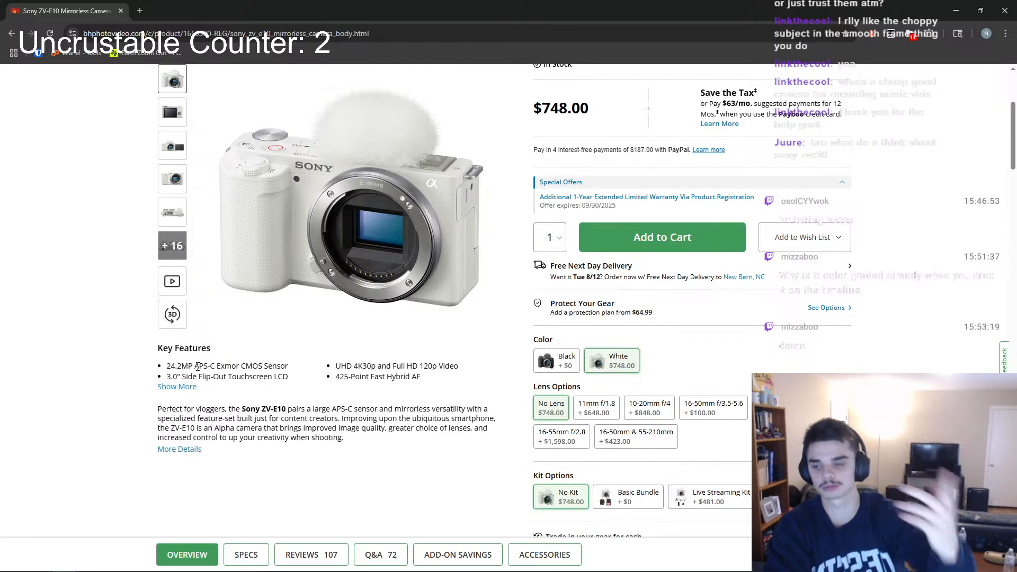
Read the ZV-E10 overview, covering lens and kit options, camera design, shooting modes, image quality and autofocus
scroll(192, 360, down, 2)
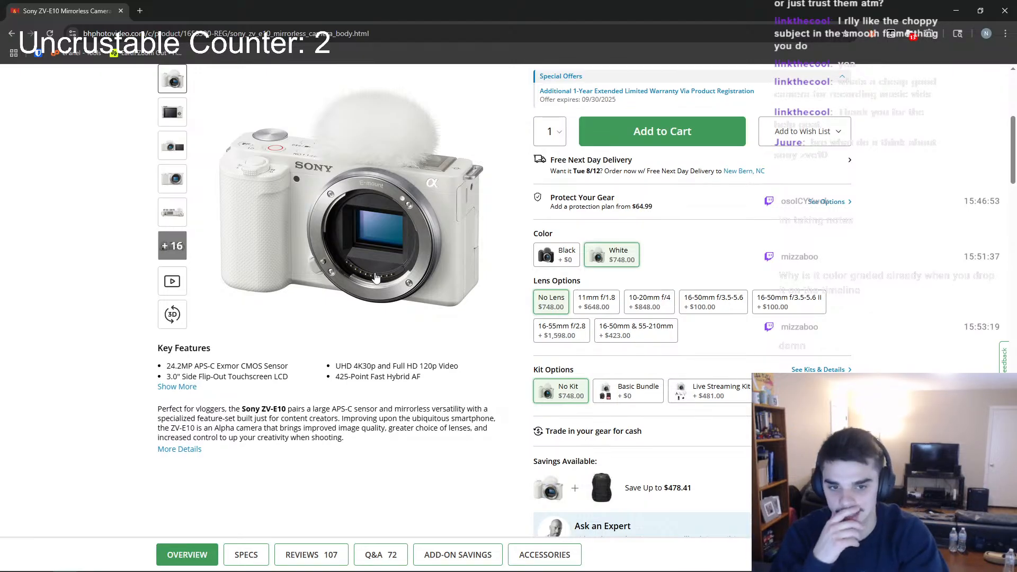
scroll(356, 413, down, 1)
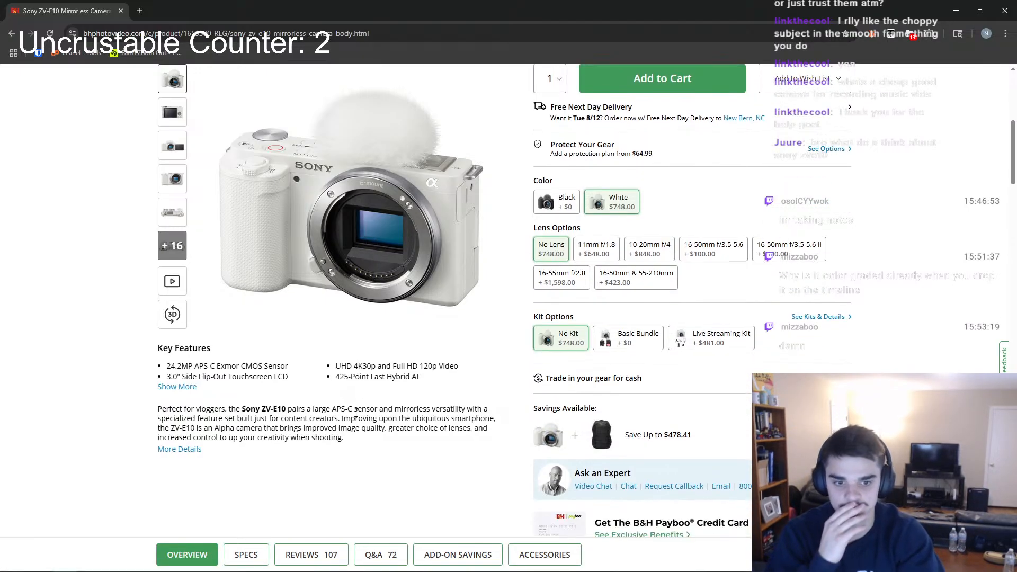
scroll(356, 413, down, 4)
scroll(492, 251, up, 7)
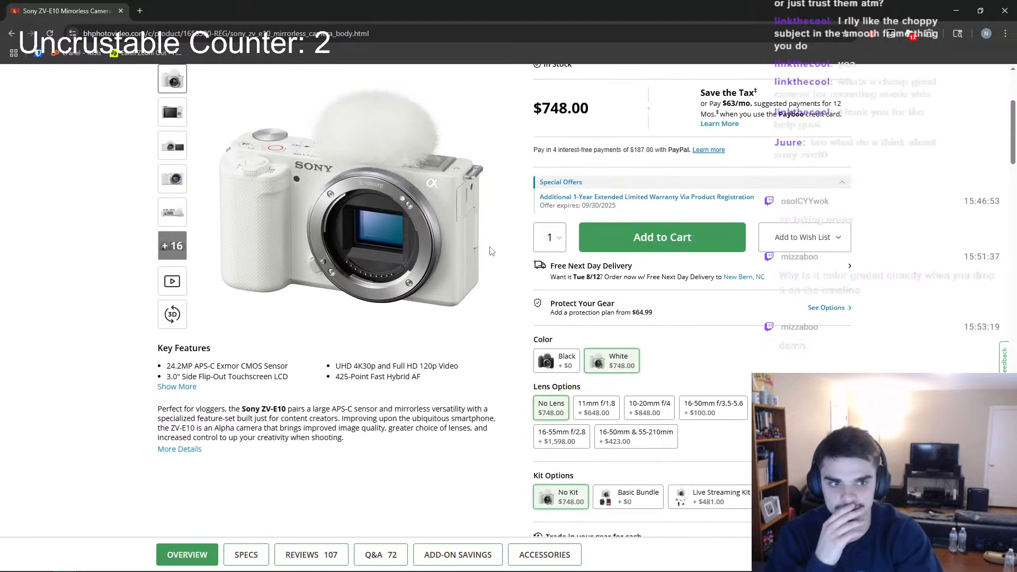
scroll(492, 252, up, 2)
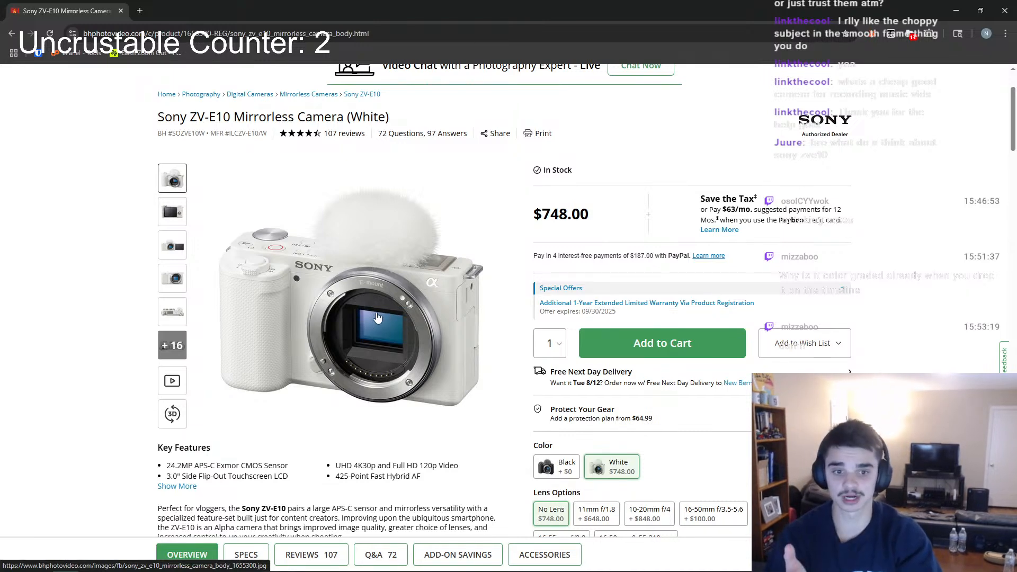
scroll(379, 314, down, 6)
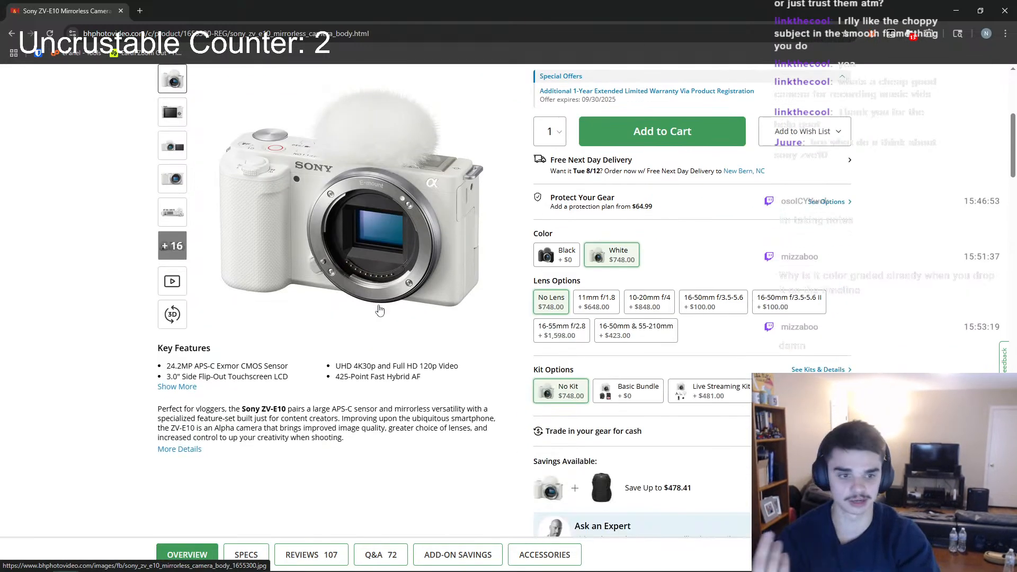
scroll(378, 310, down, 12)
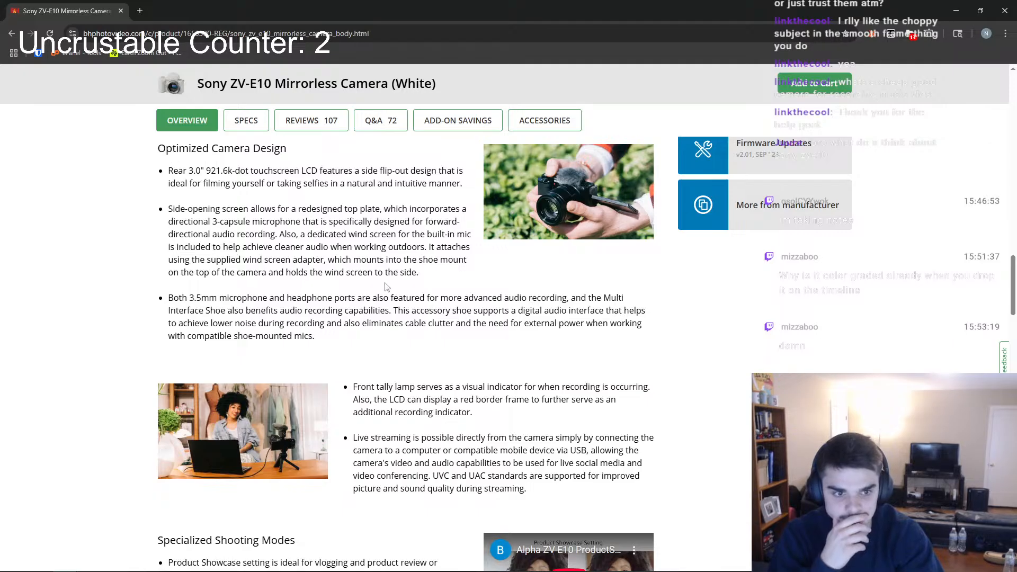
scroll(382, 283, down, 2)
scroll(323, 269, up, 2)
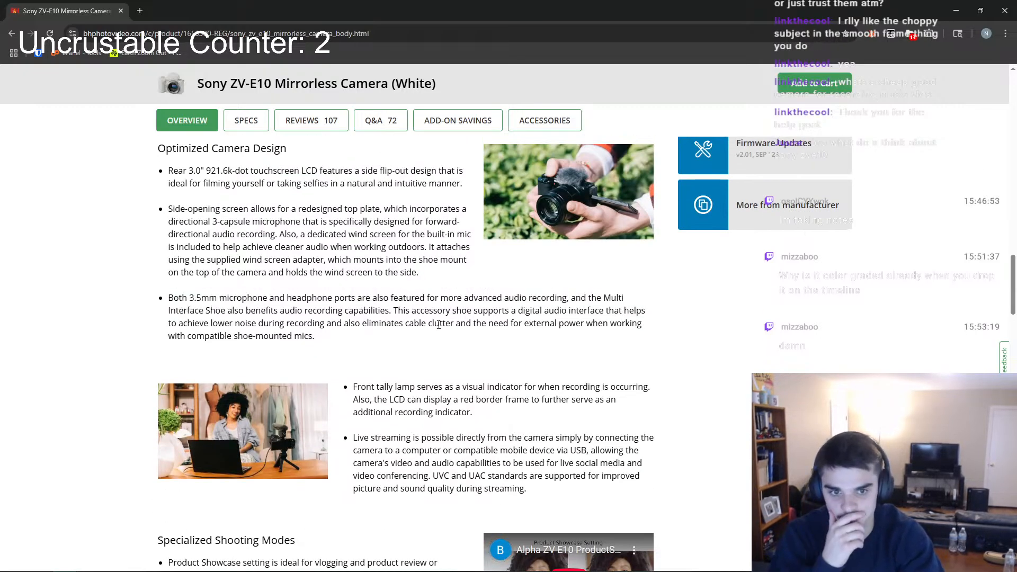
scroll(438, 325, down, 3)
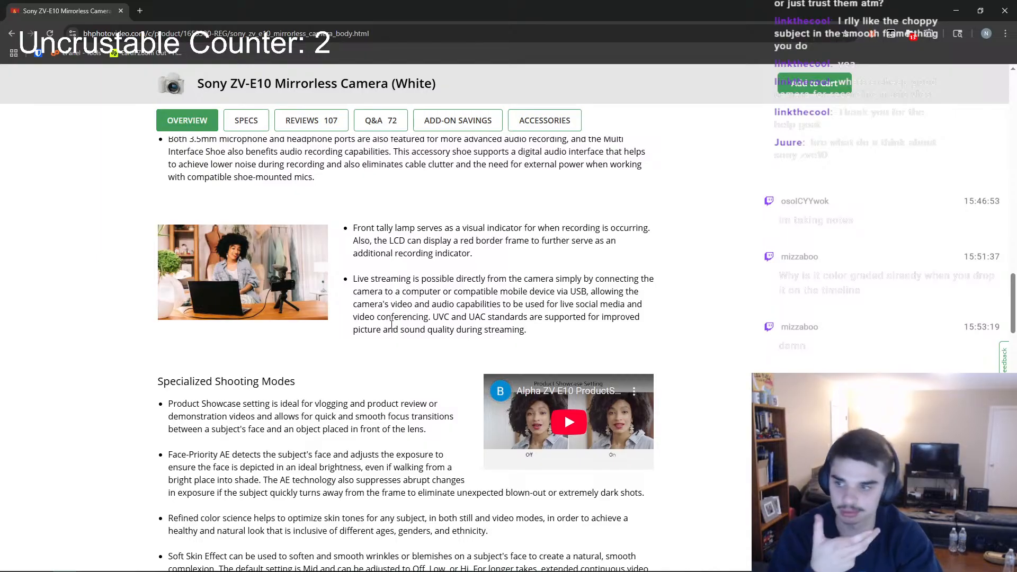
scroll(339, 321, down, 2)
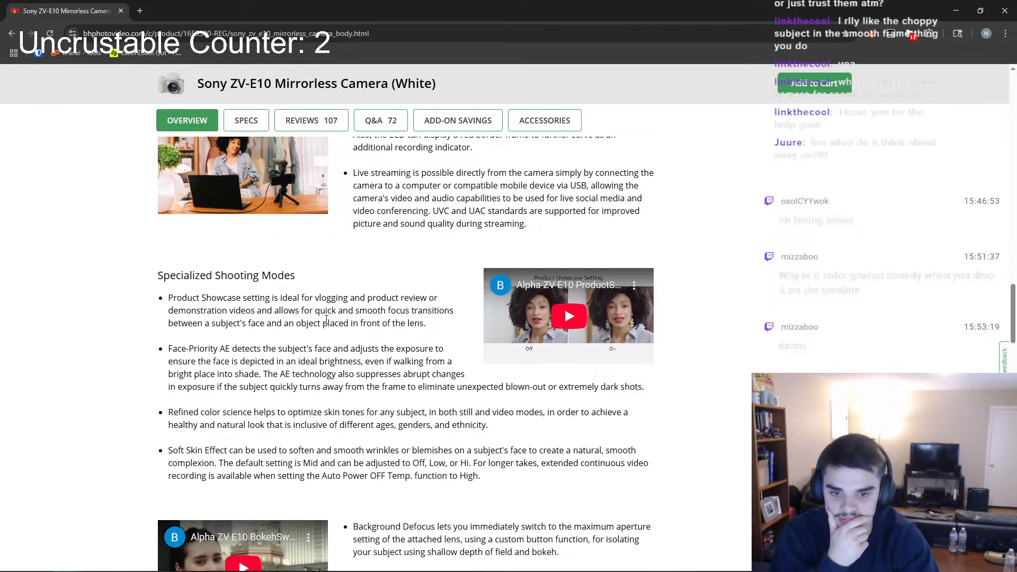
scroll(326, 319, down, 8)
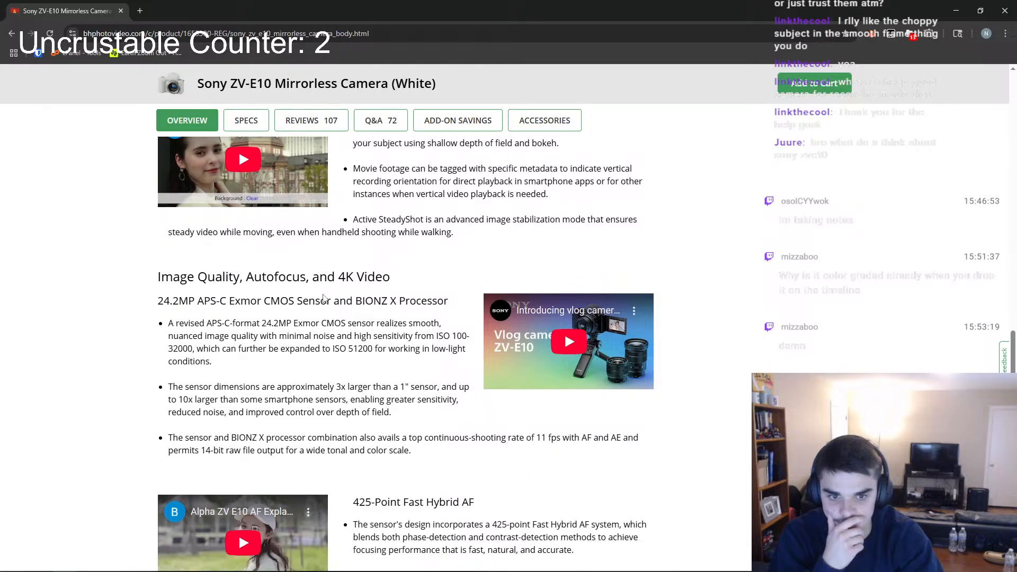
scroll(324, 298, down, 1)
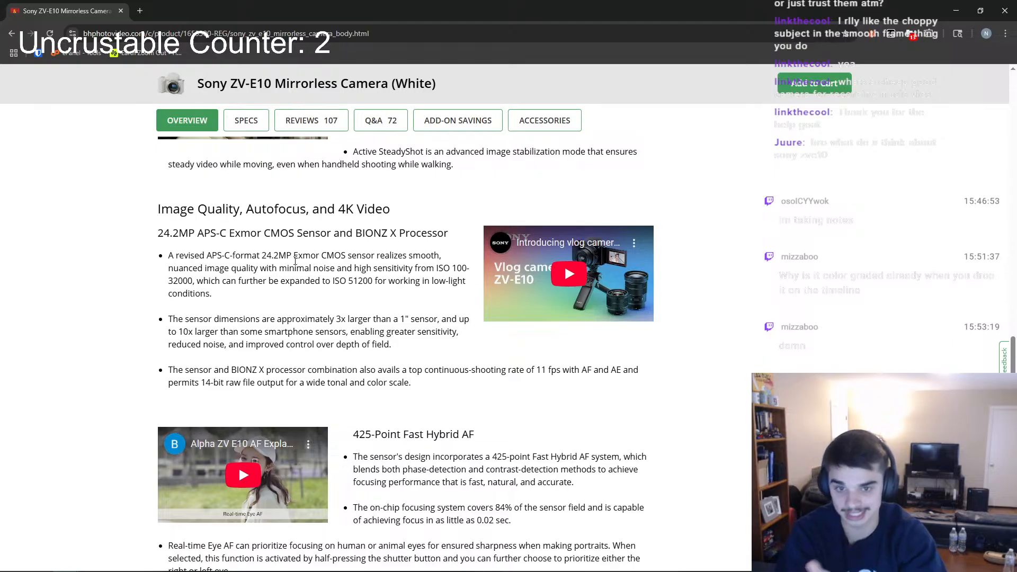
Search the web for "zv e10 dual base iso" and open the r/ZVE10 Reddit thread on dual ISO and grain
click(140, 11)
text(zv)
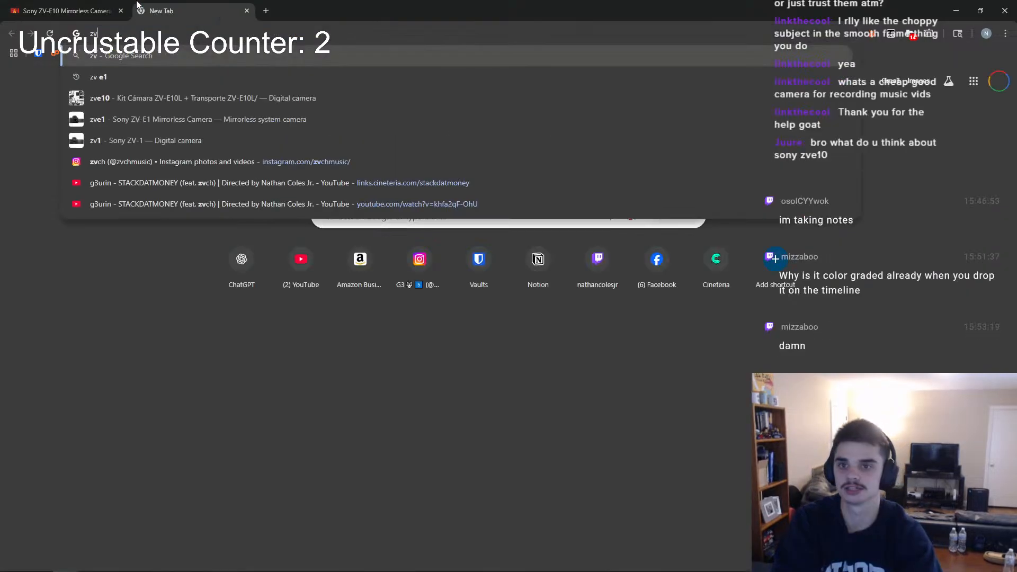
text( e10 dual ba)
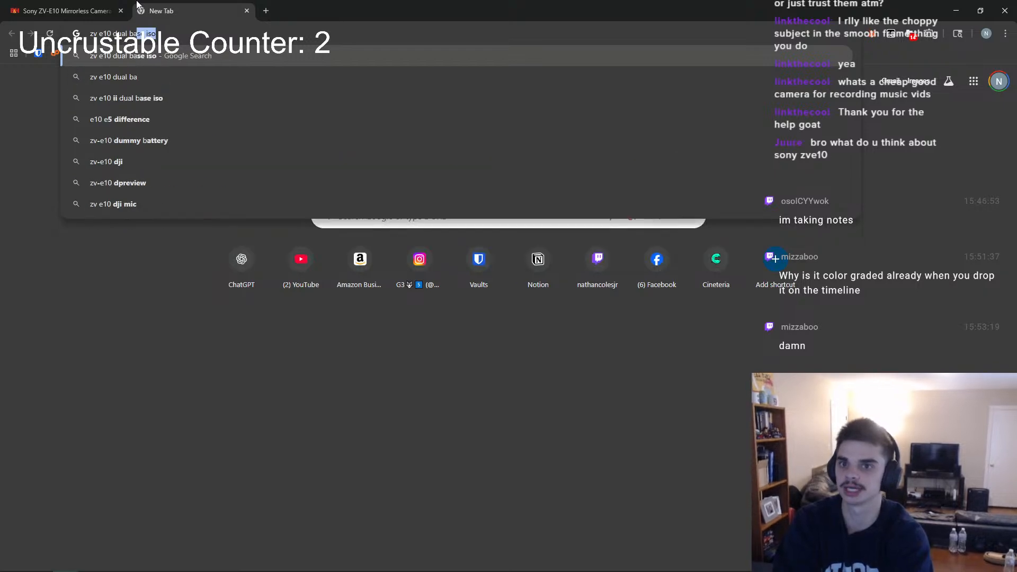
key(Return)
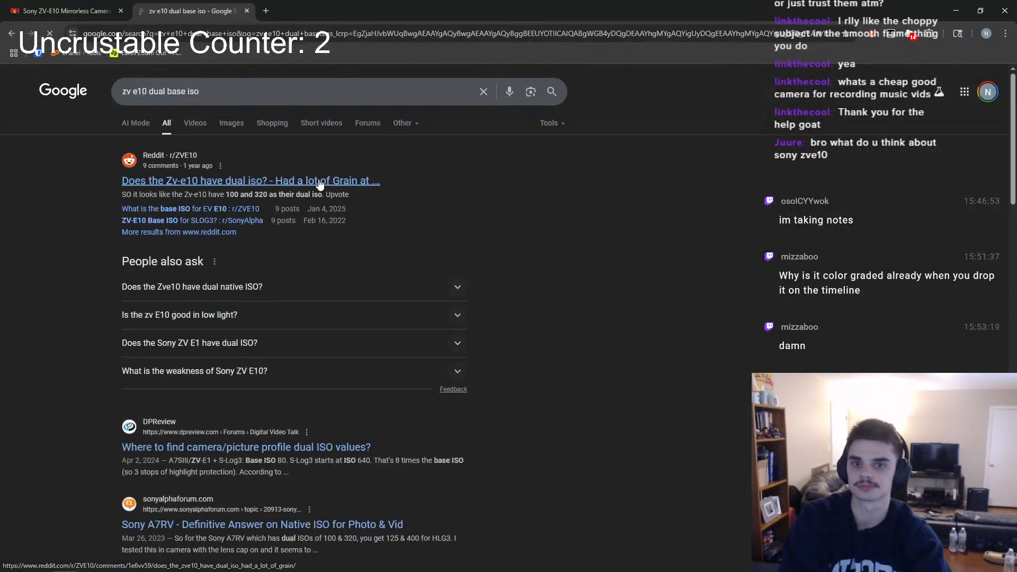
click(322, 177)
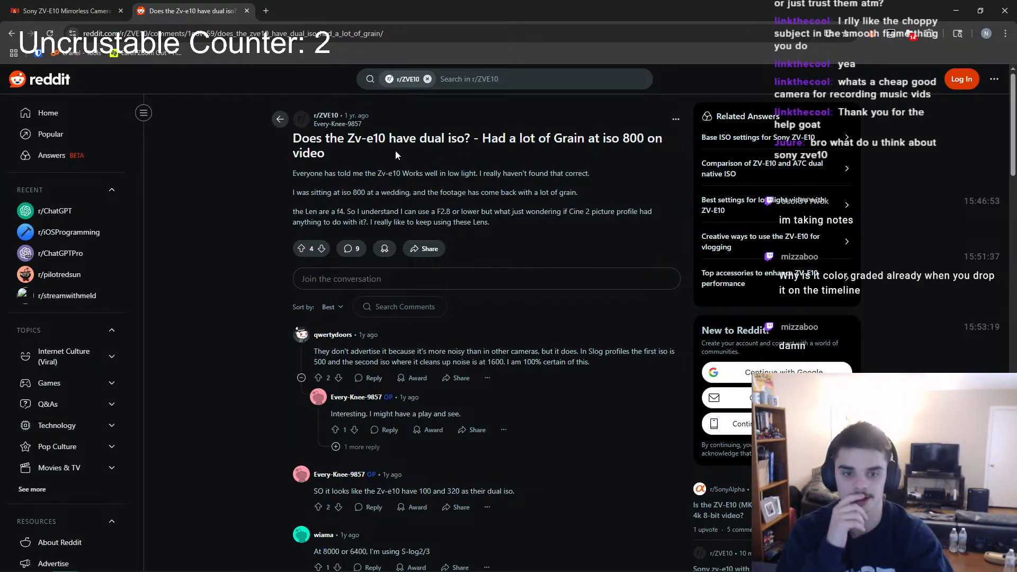
Return to the B&H ZV-E10 page, read the image quality and 4K Video Recording sections, and highlight the term S-Log3
click(104, 6)
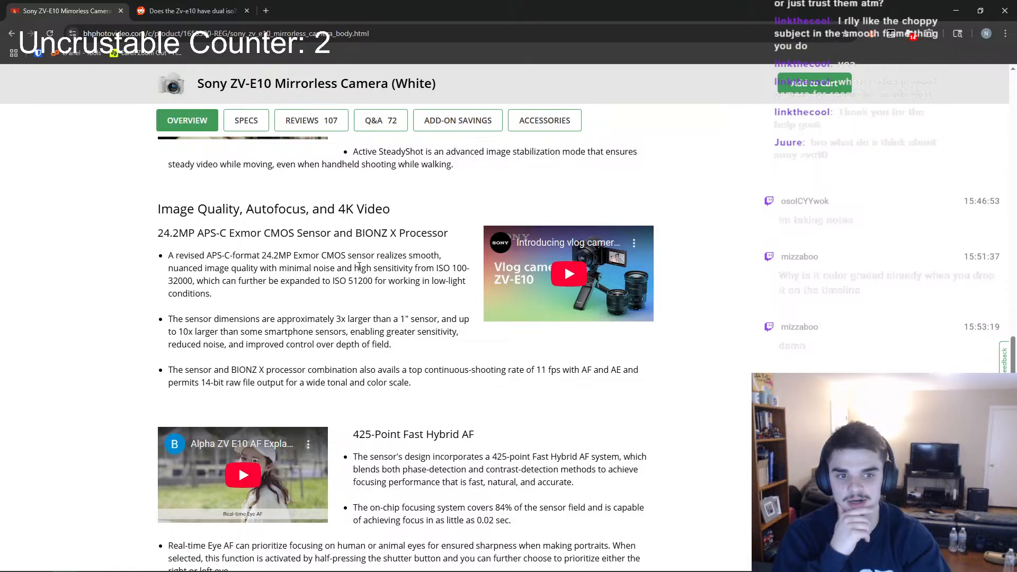
scroll(359, 265, down, 1)
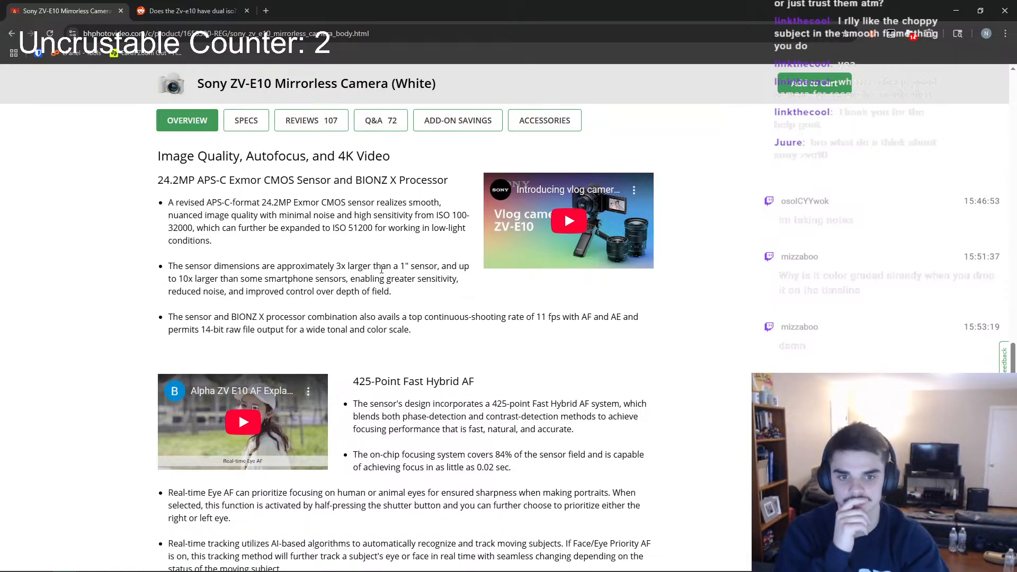
scroll(385, 275, down, 6)
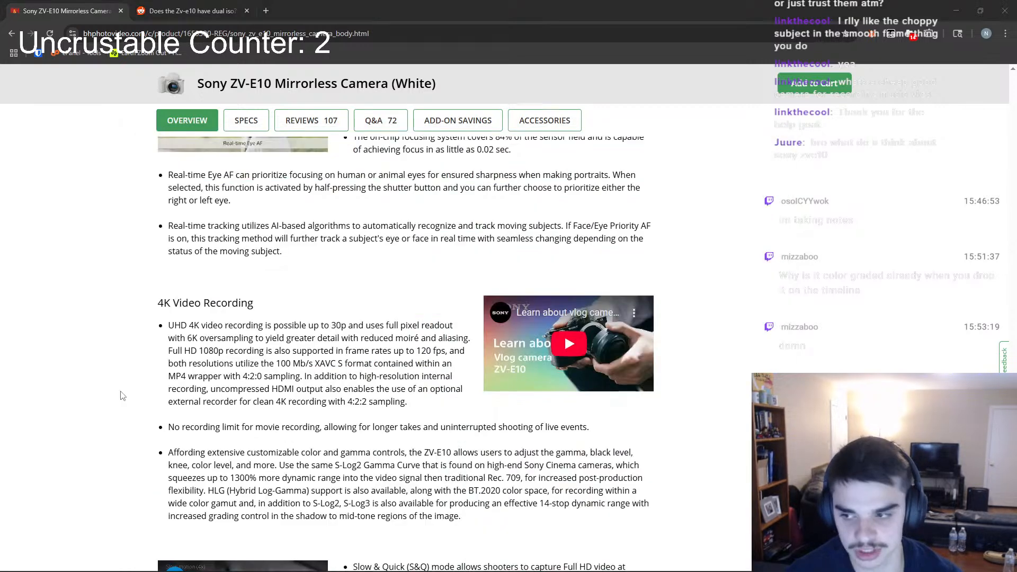
click(119, 391)
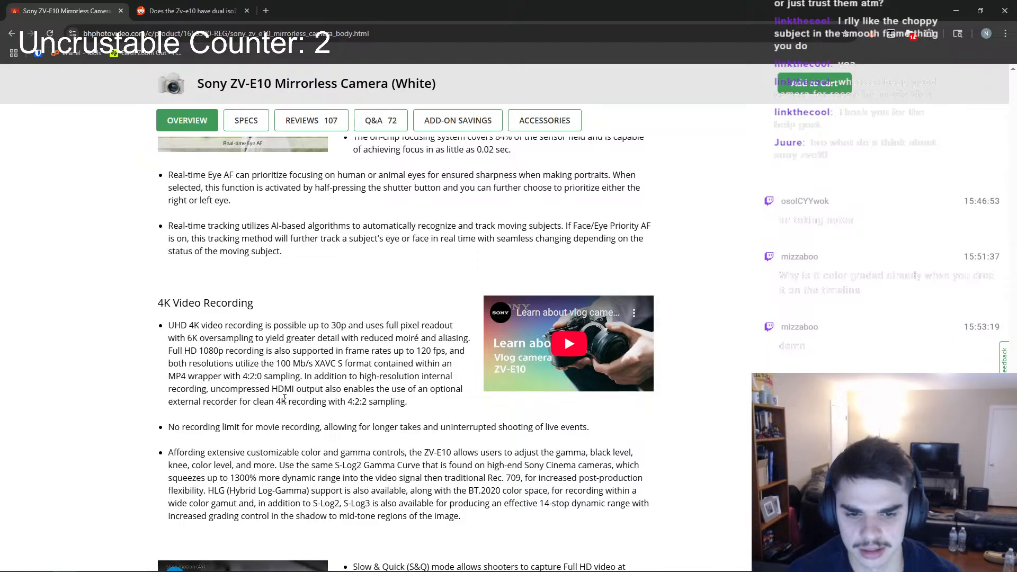
click(335, 400)
drag(283, 400, 369, 402)
click(369, 403)
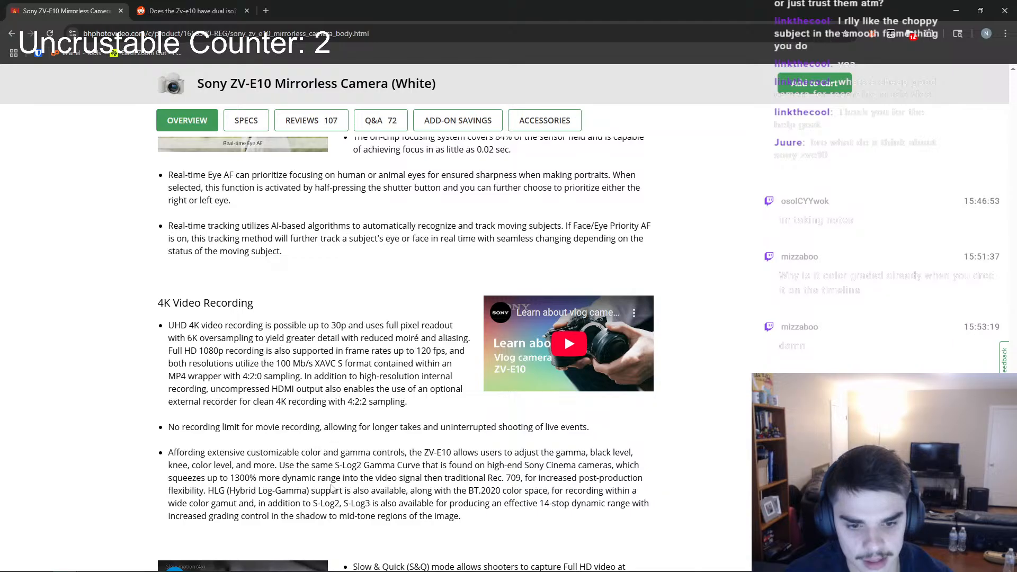
drag(344, 504, 371, 506)
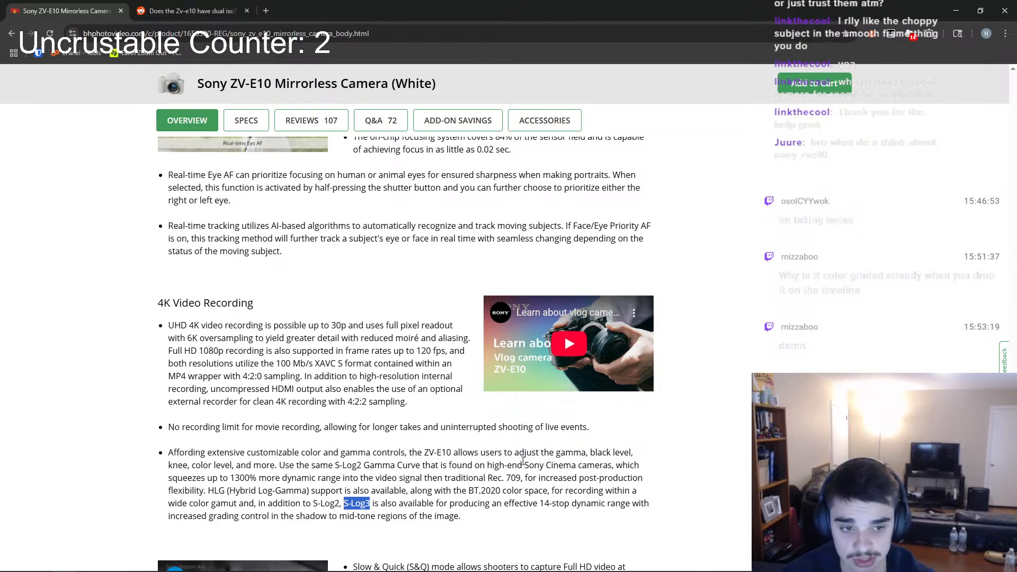
Skim the ZV-E10 slow-motion, body design and wireless sections, and go back to the 4K Video Recording section
scroll(503, 397, down, 4)
scroll(502, 398, down, 1)
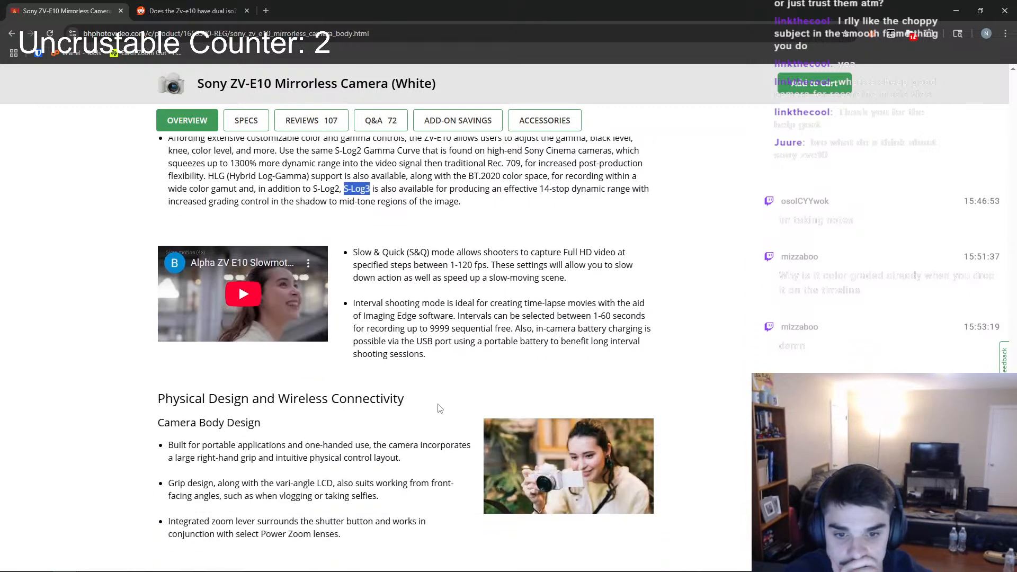
scroll(467, 411, up, 3)
scroll(434, 423, up, 1)
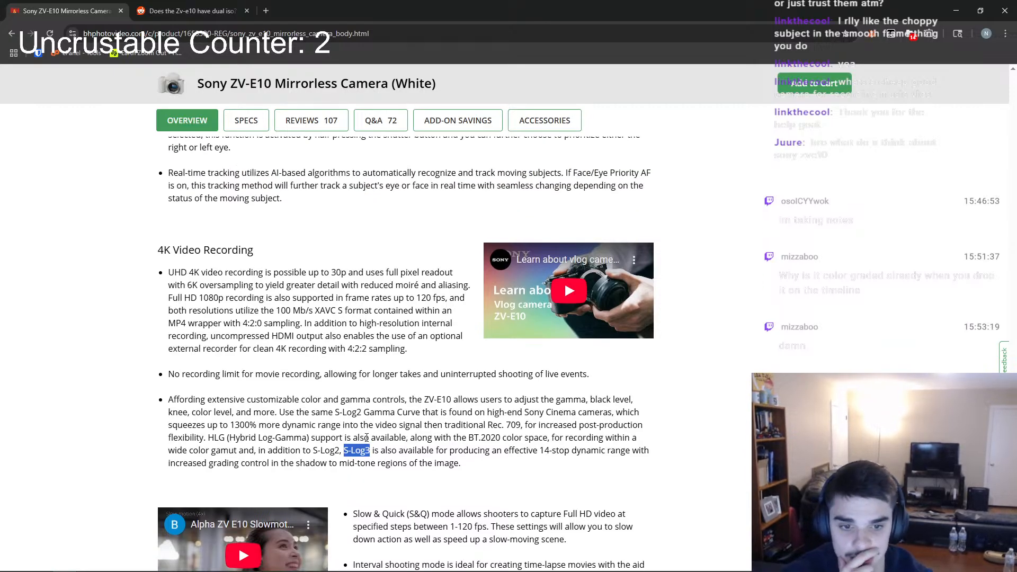
scroll(413, 434, down, 5)
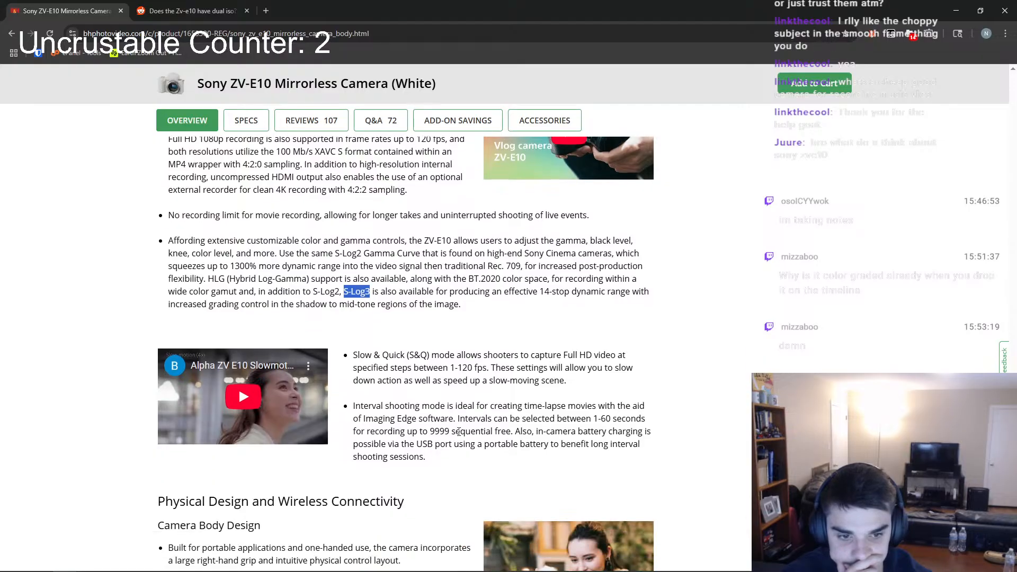
scroll(317, 437, down, 6)
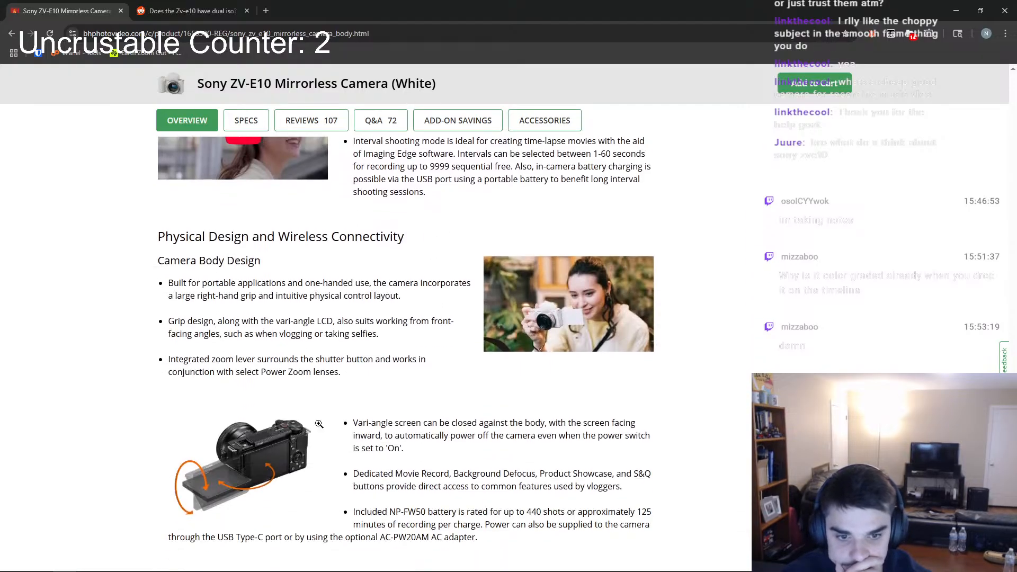
scroll(394, 443, down, 9)
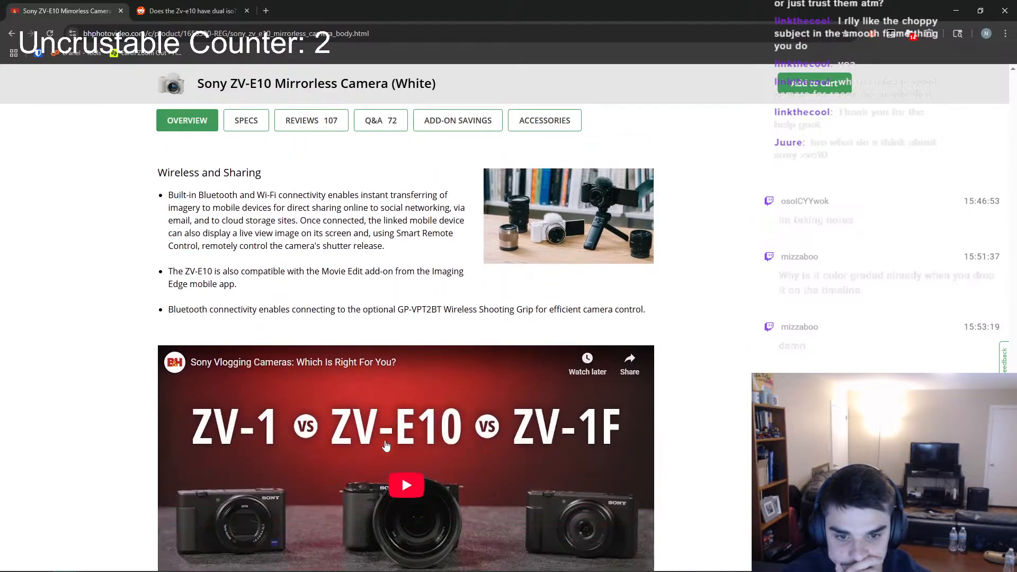
scroll(371, 445, up, 5)
scroll(353, 446, up, 10)
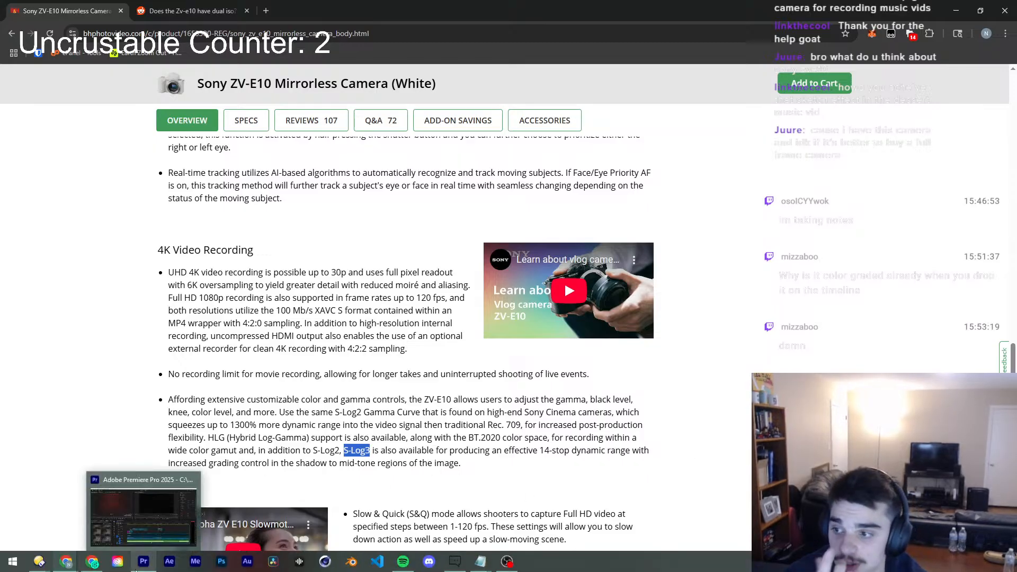
Switch to After Effects and frame the whole desert shot in Pre-comp 10 of the g3urin - C_STR8 project
click(137, 569)
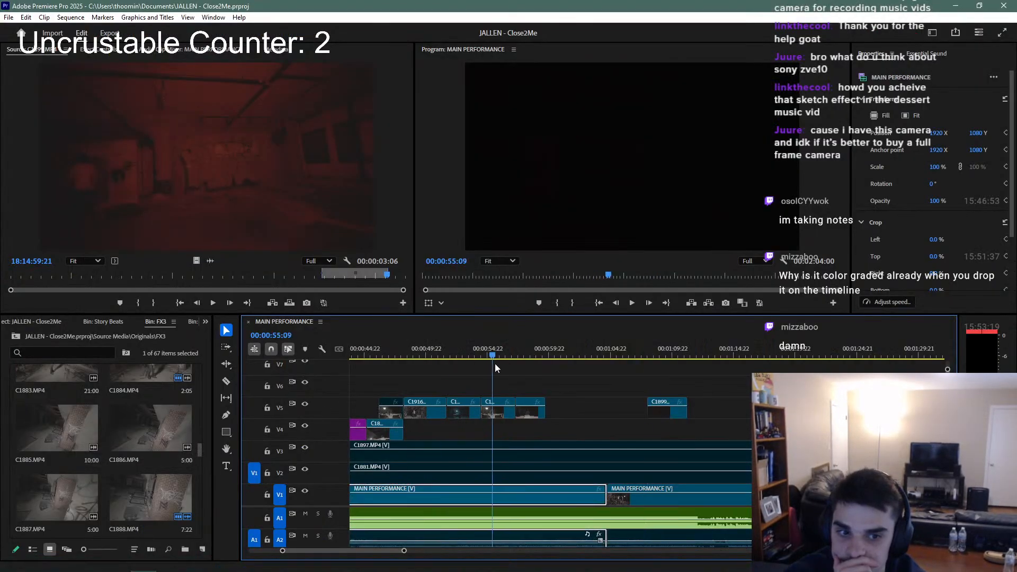
click(176, 563)
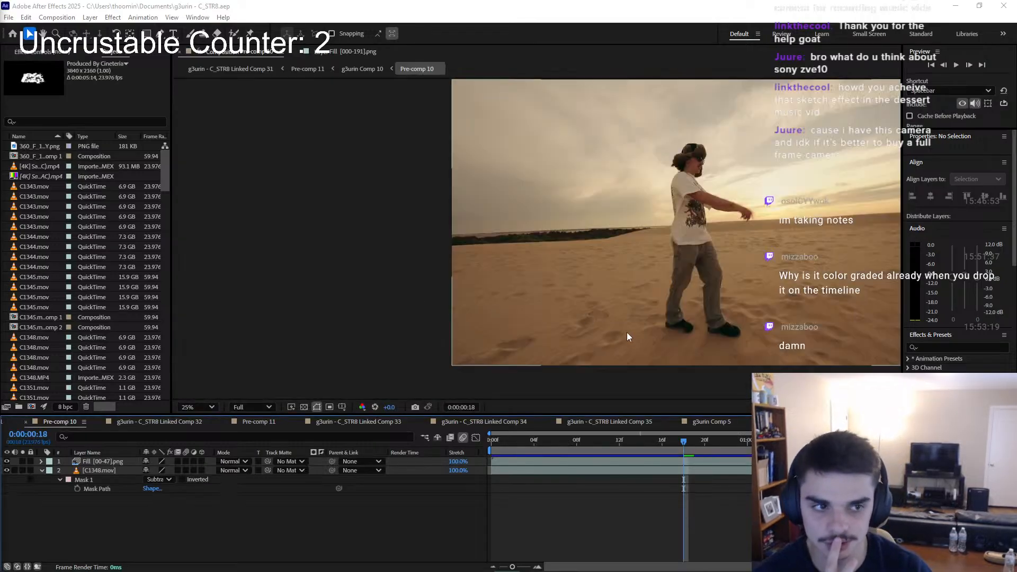
scroll(588, 307, down, 1)
scroll(721, 231, up, 1)
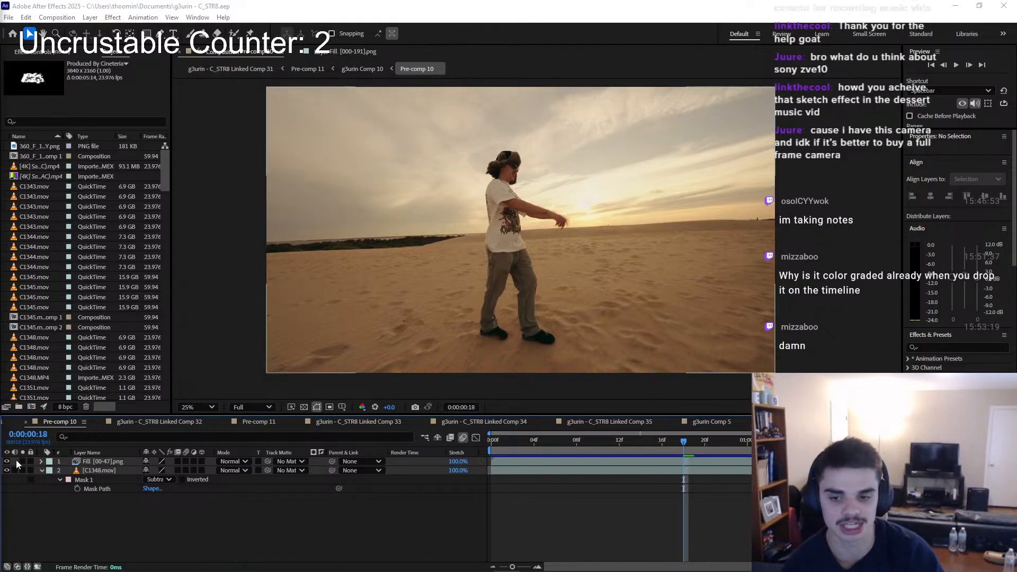
Place the C1348.mov layer above the Fill layer, set Mask 1 to None, and inspect the mask outline around the sand marks
drag(117, 464, 111, 458)
click(155, 471)
click(157, 480)
scroll(348, 329, up, 2)
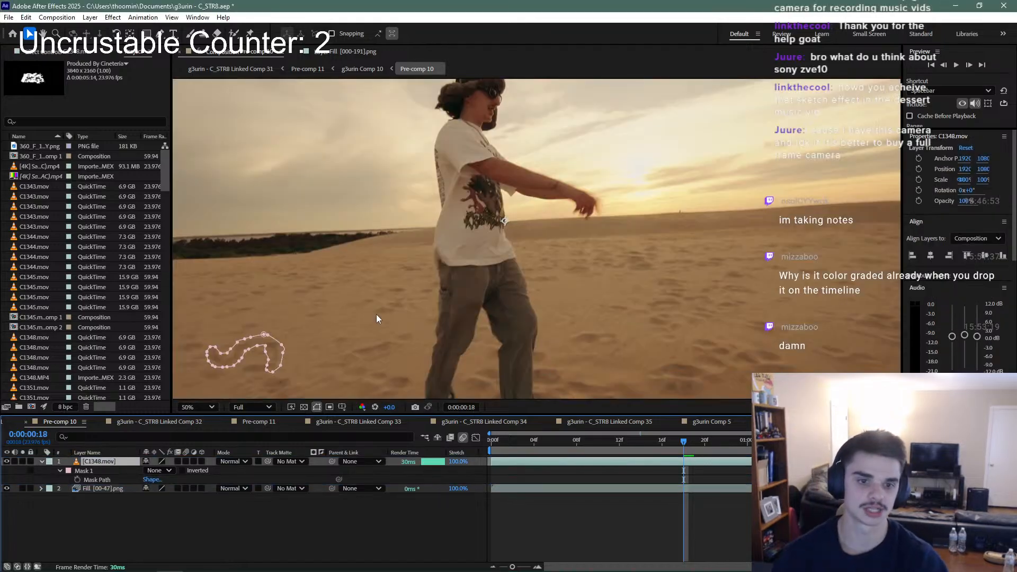
scroll(376, 313, down, 2)
scroll(350, 328, up, 4)
scroll(408, 285, up, 2)
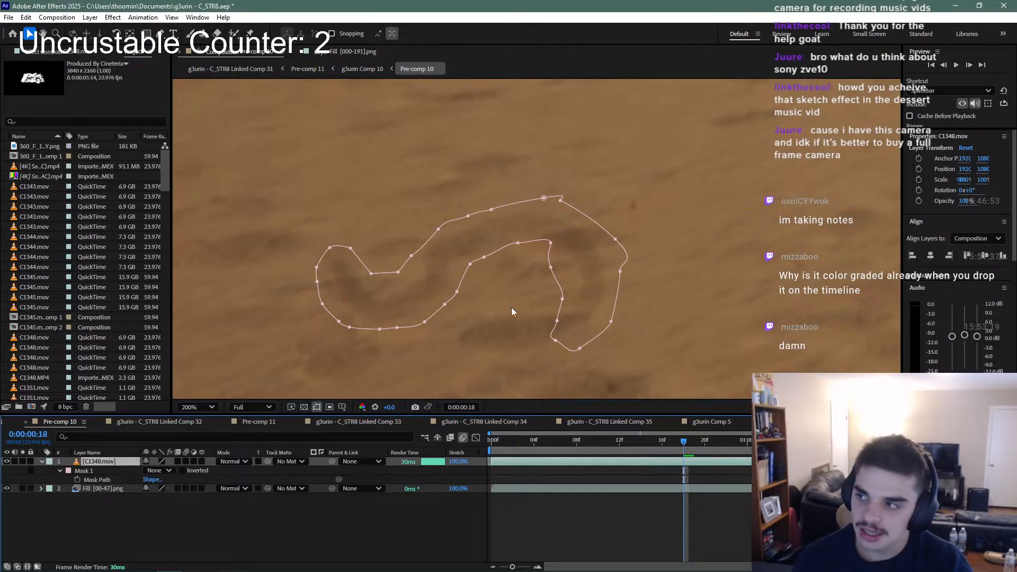
Undo the mask mode and layer order changes in Pre-comp 10 and deselect the layers
scroll(548, 295, down, 2)
key(ctrl+z)
key(ctrl+z)
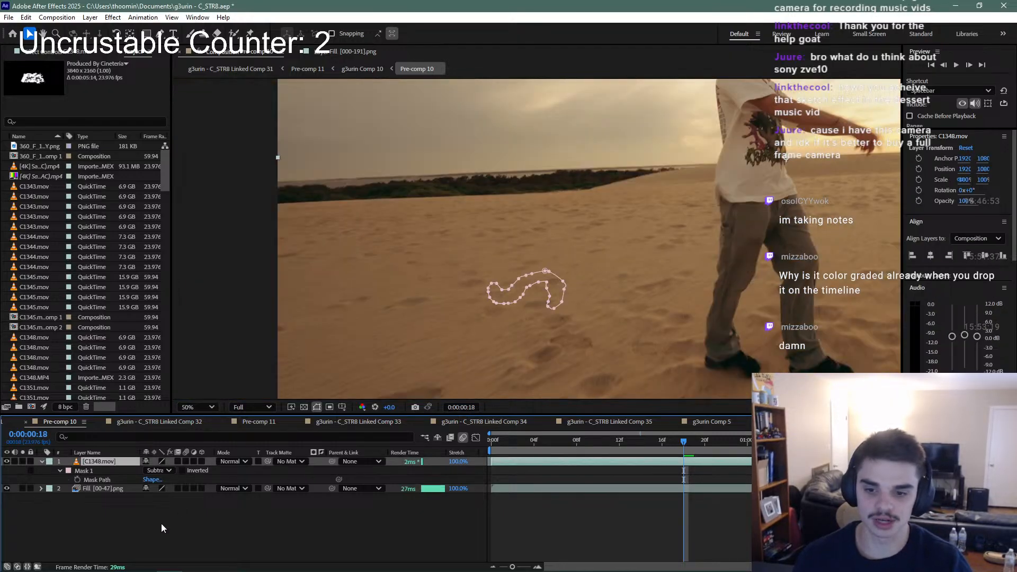
click(167, 523)
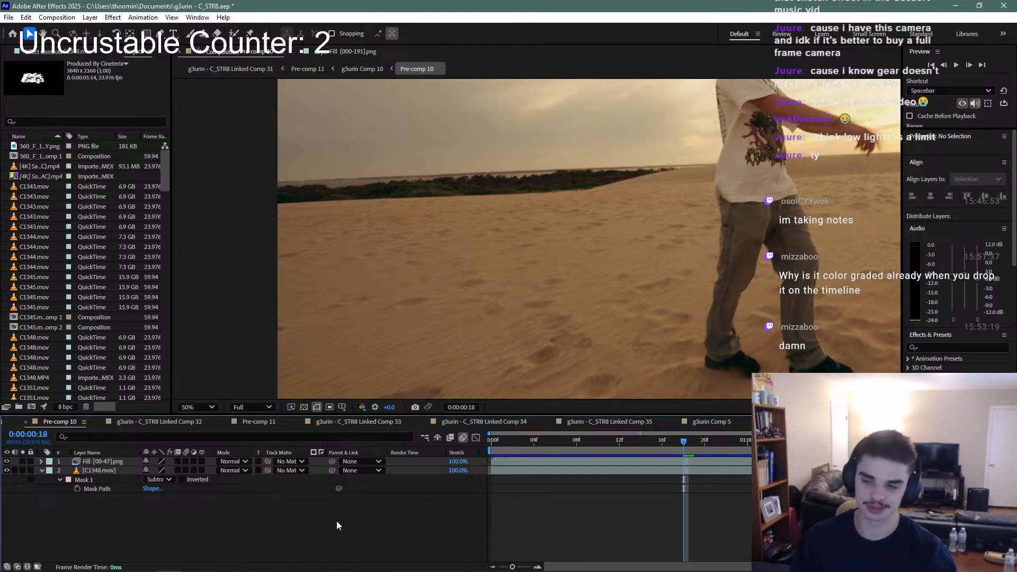
Preview the cleaned-up desert shot in Pre-comp 10 and scrub through to frame 0:00:00:20
key(space)
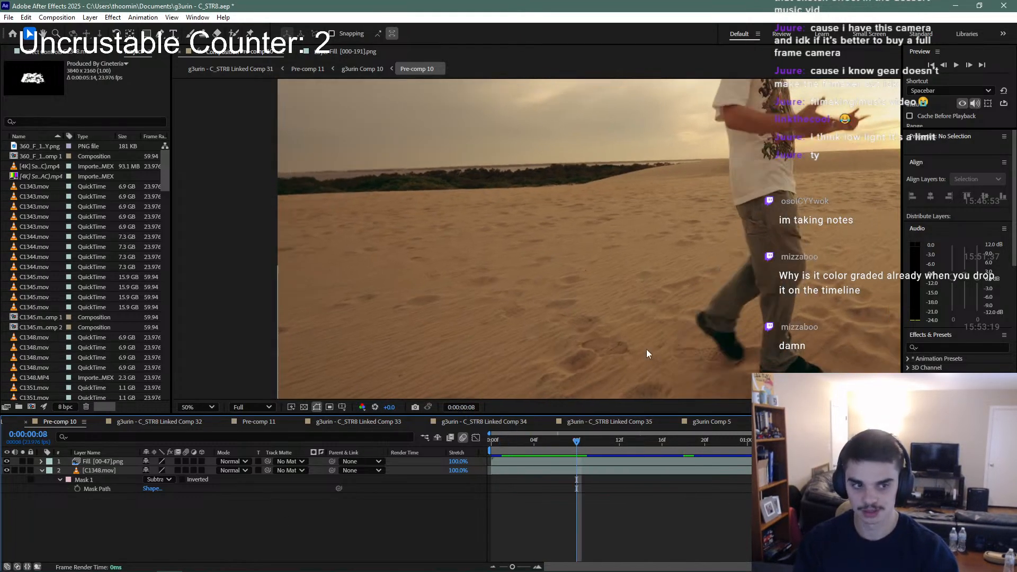
scroll(621, 220, down, 4)
scroll(621, 221, up, 2)
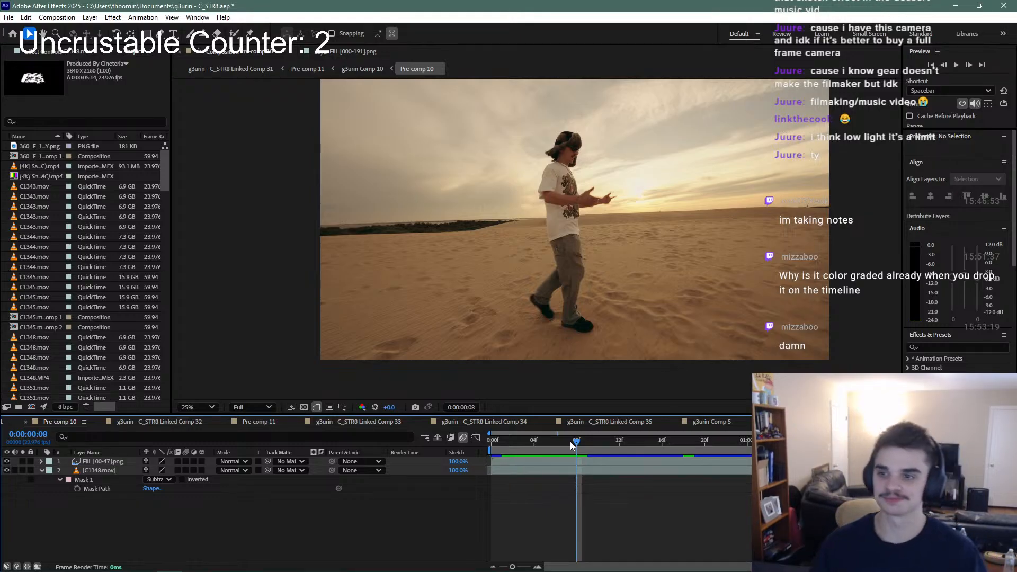
click(552, 438)
key(space)
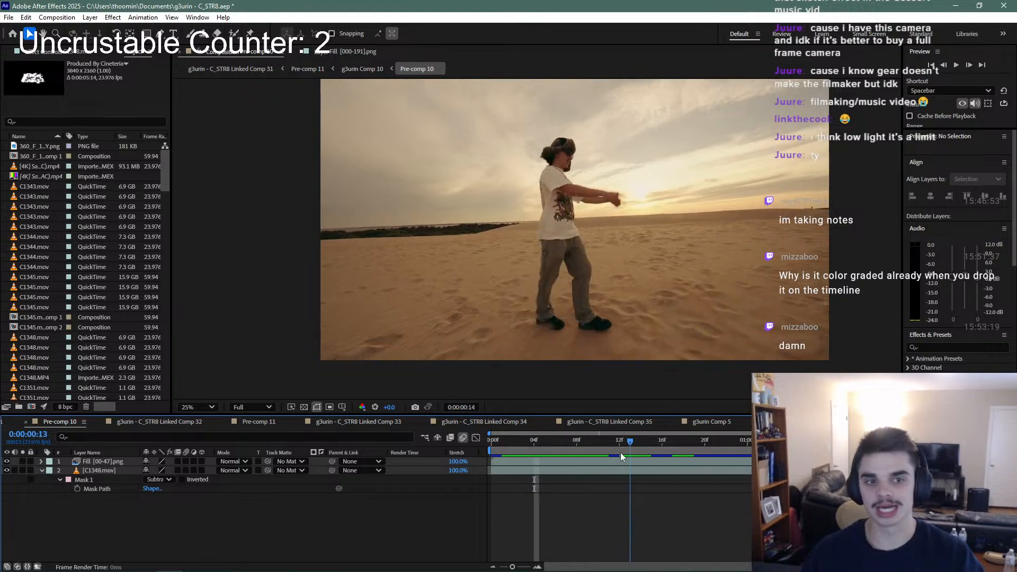
drag(621, 453, 704, 464)
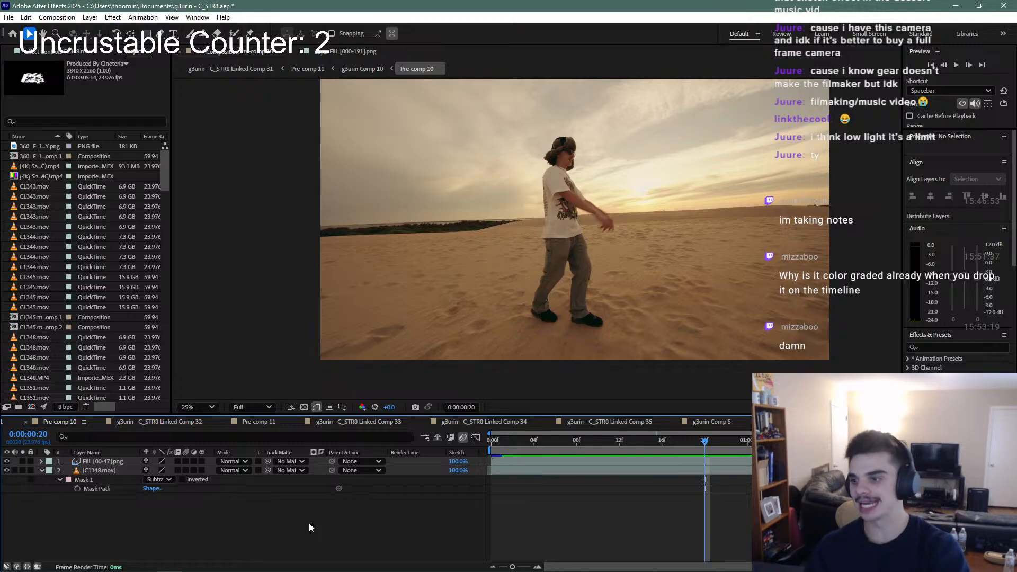
Activate the Roto Brush tool and go from Pre-comp 10 to g3urin Comp 10 through the composition mini-flowchart
click(234, 33)
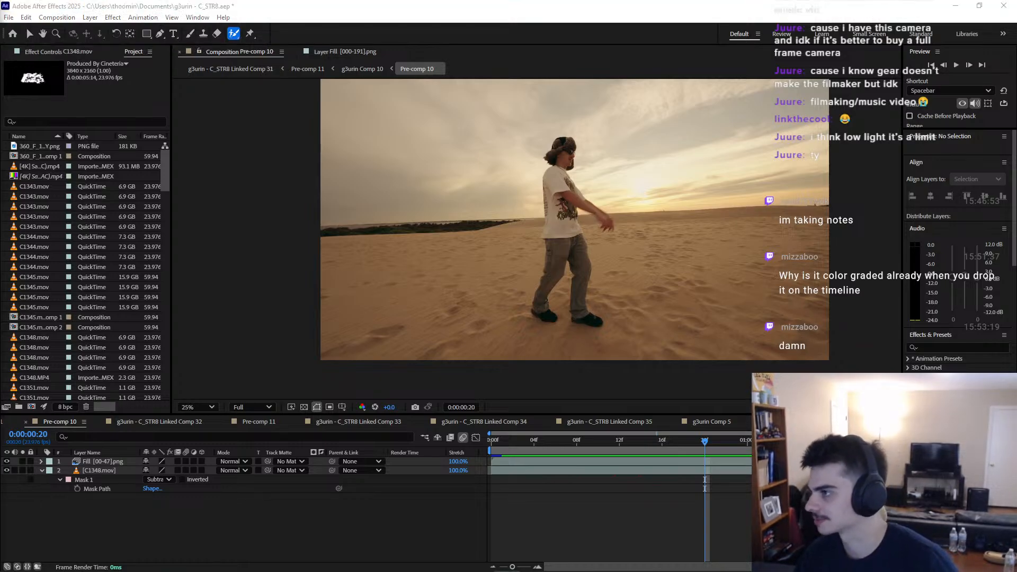
click(175, 520)
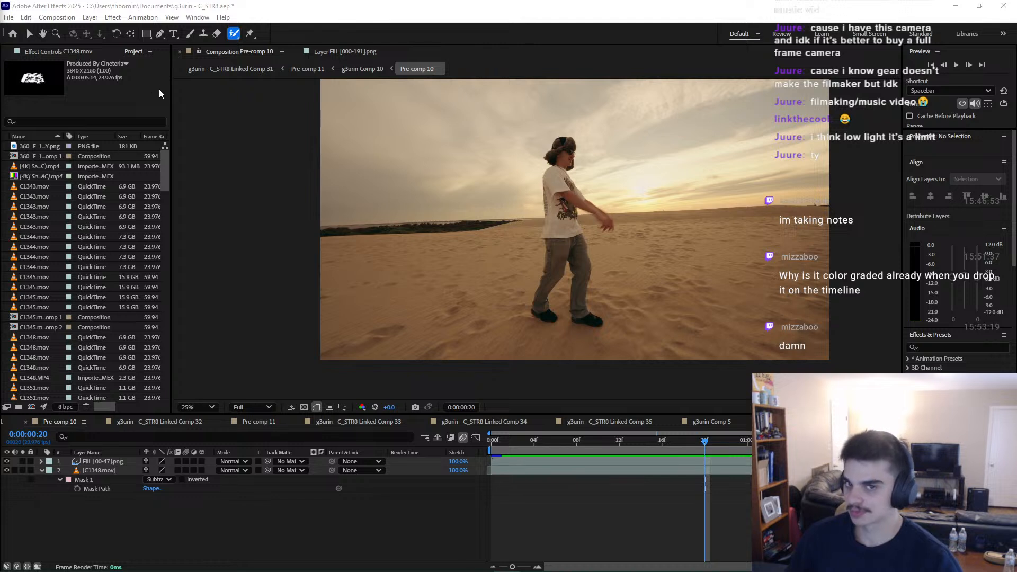
click(233, 35)
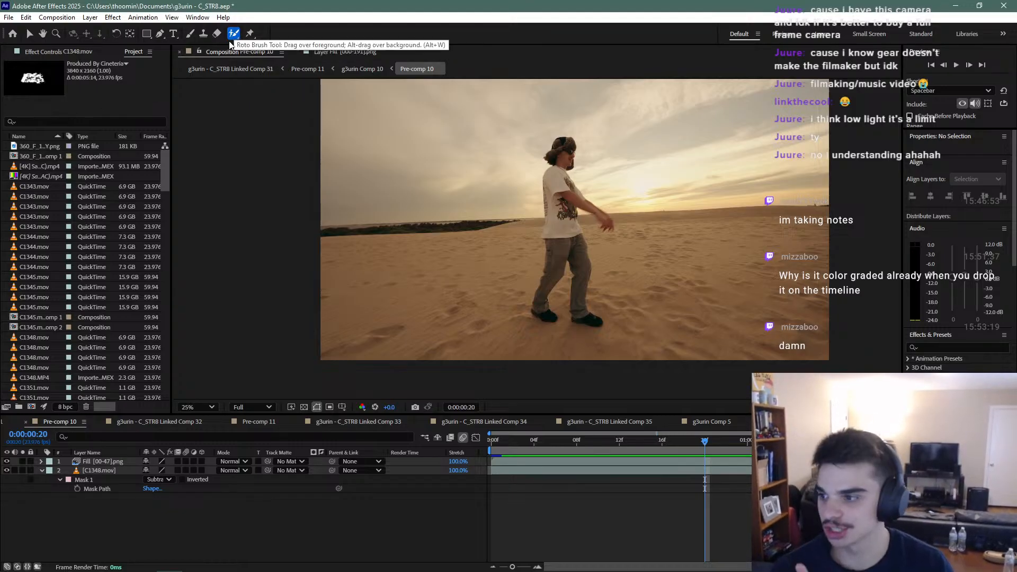
key(Tab)
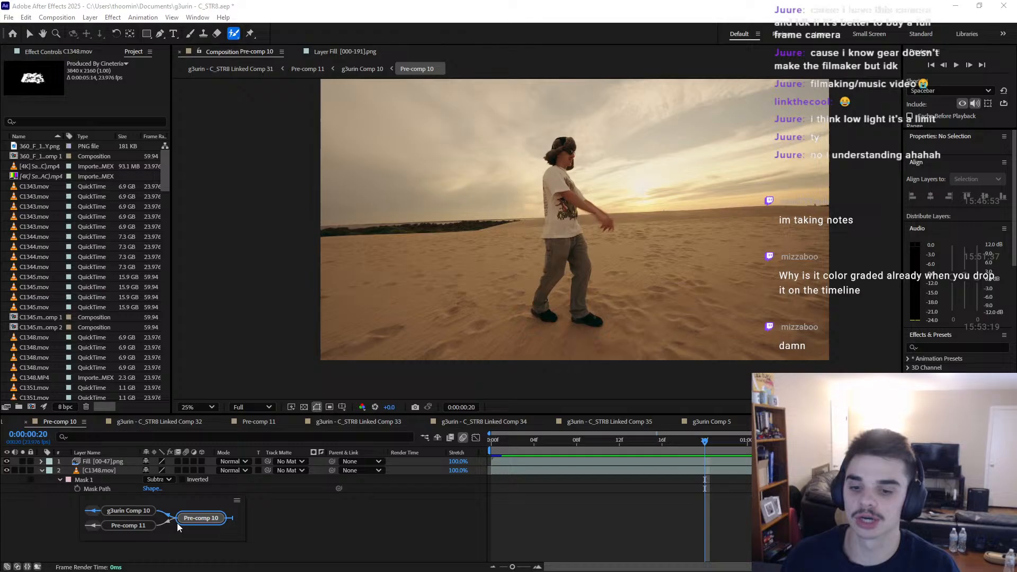
click(132, 512)
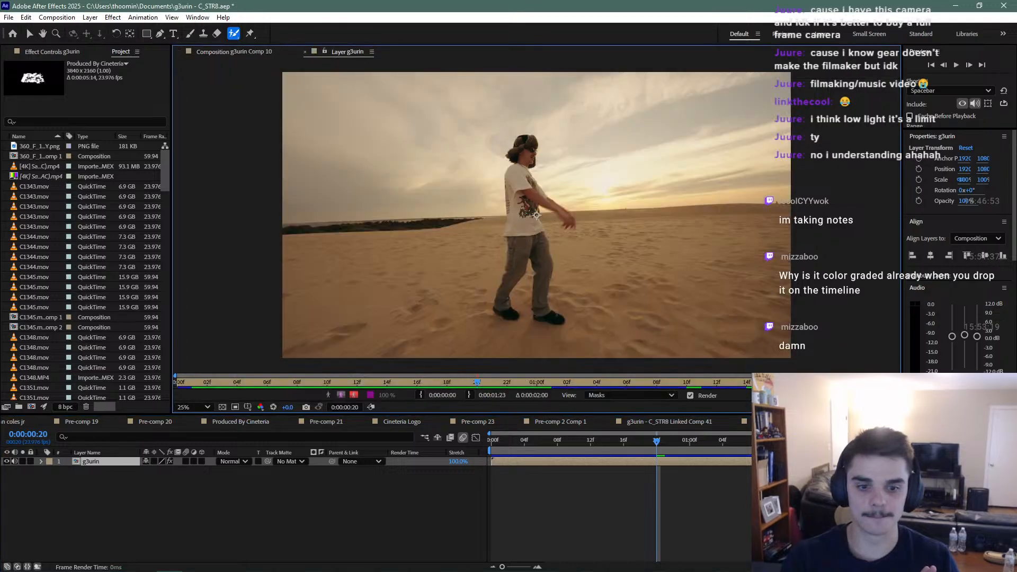
Show the g3urin layer's alpha boundary, set its view to Roto Brush & Refine Edge, and scrub the outline to 0:00:01:13
double_click(562, 207)
click(343, 395)
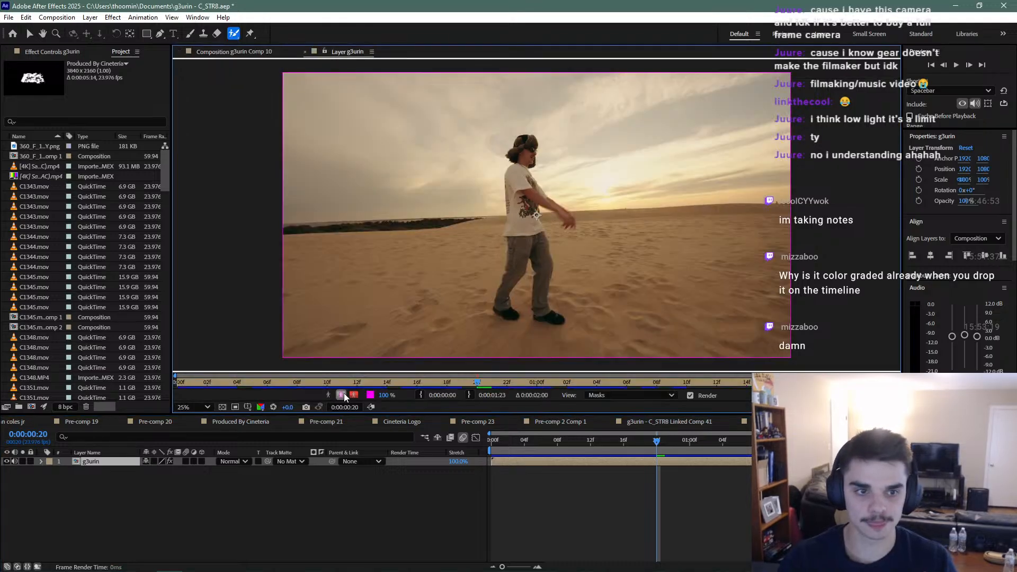
drag(406, 381, 526, 390)
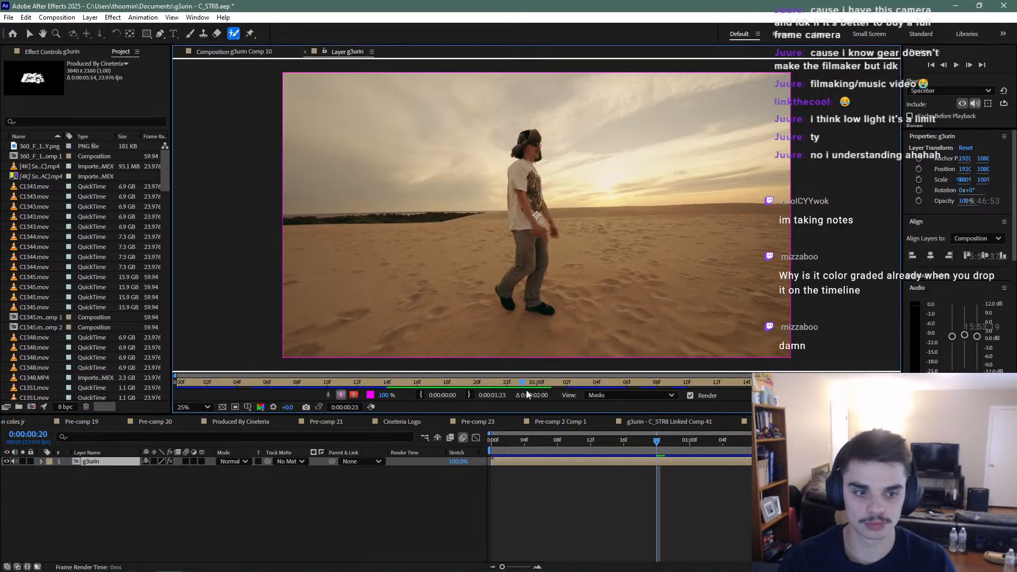
click(608, 395)
click(609, 471)
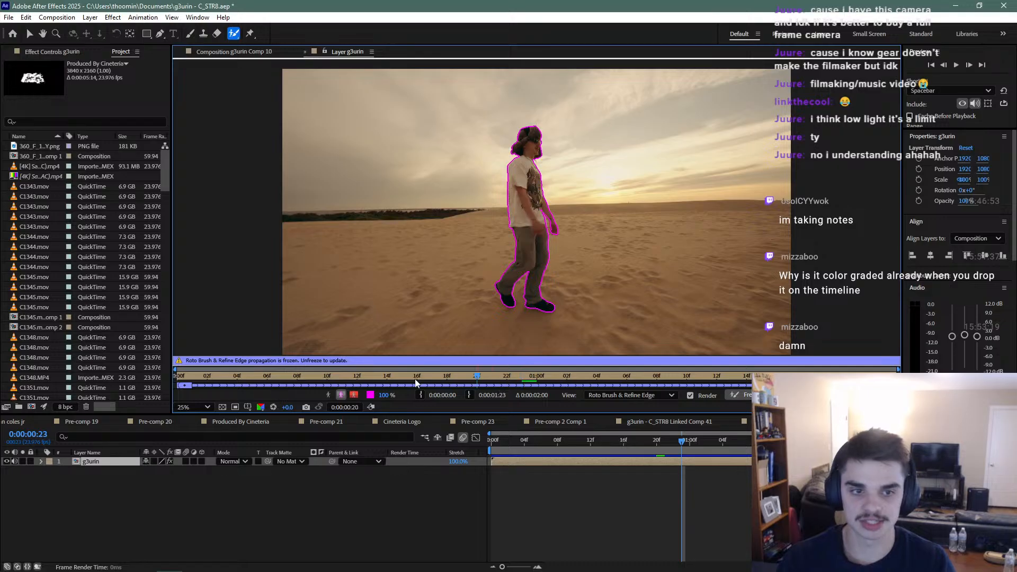
drag(415, 379, 730, 368)
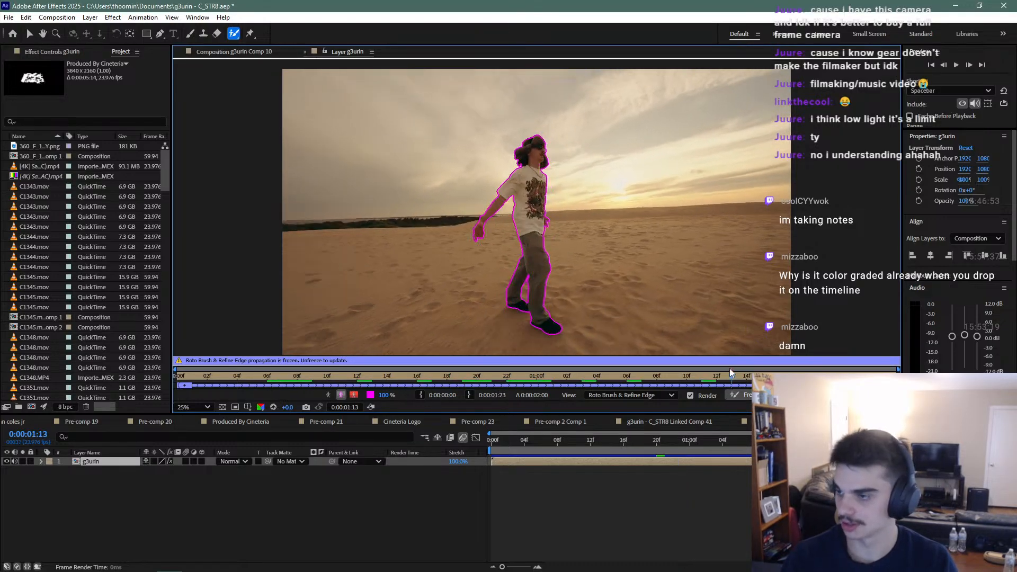
Return to the g3urin Comp 10 composition and go up to its parent composition, Pre-comp 11
click(257, 55)
key(Tab)
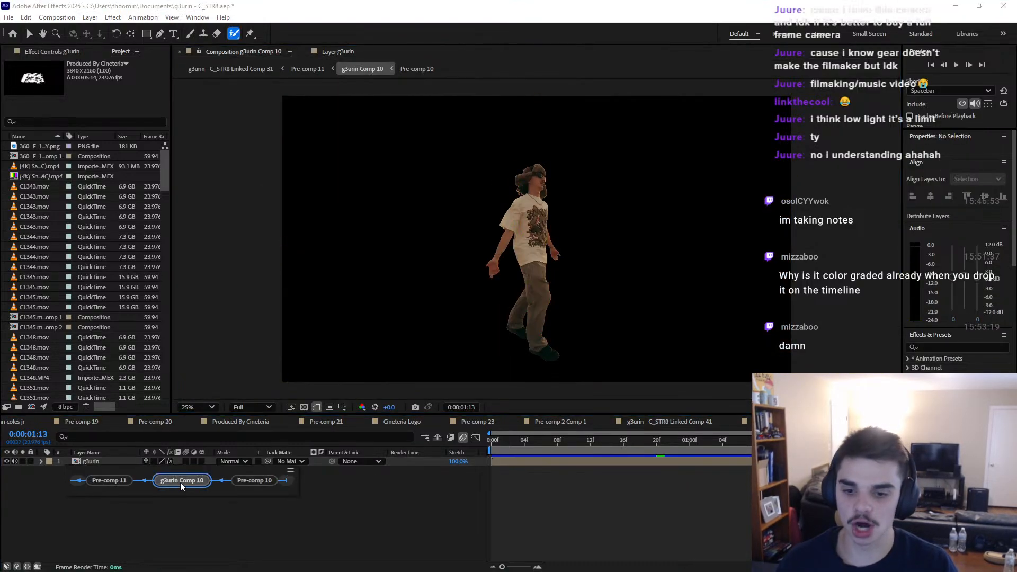
click(117, 484)
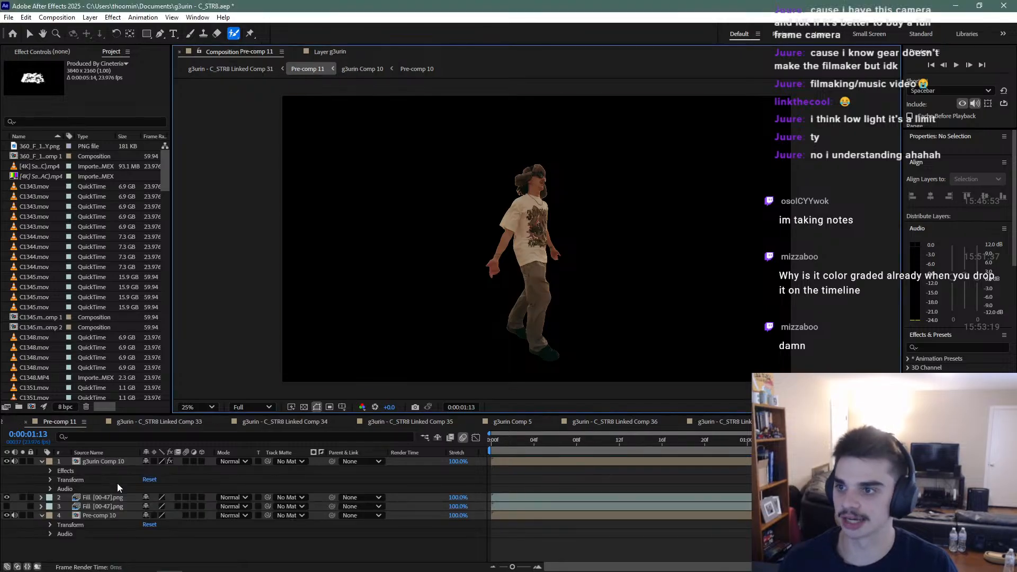
Hide the upper Fill [00-47].png layer, toggling g3urin Comp 10 off and back on to compare with the original footage
click(6, 462)
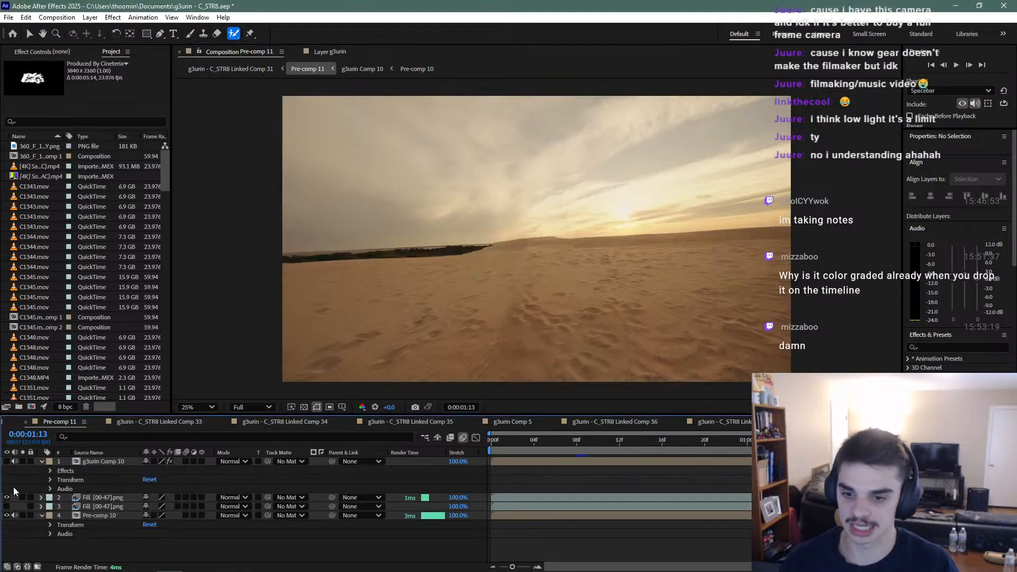
click(7, 497)
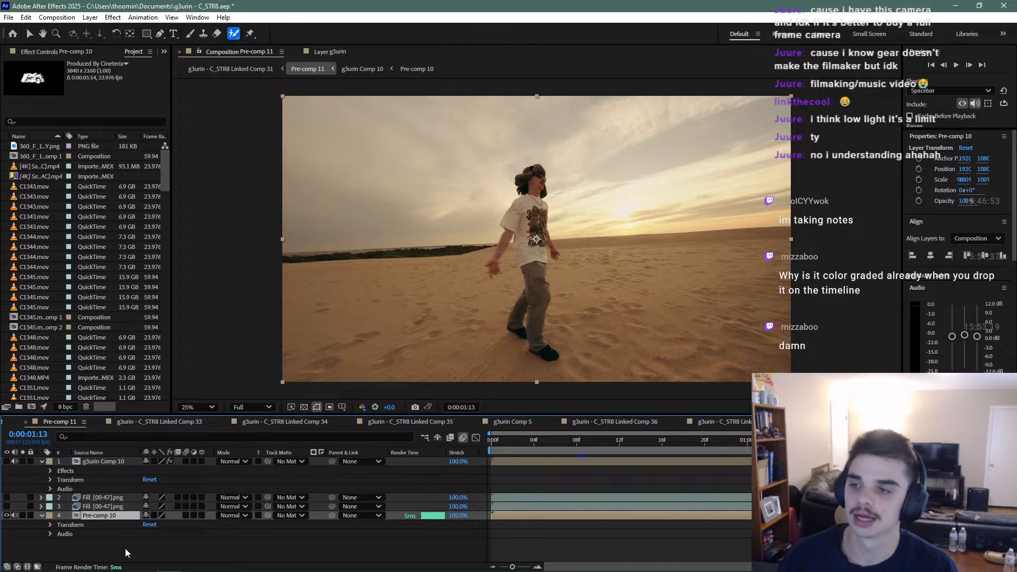
click(125, 462)
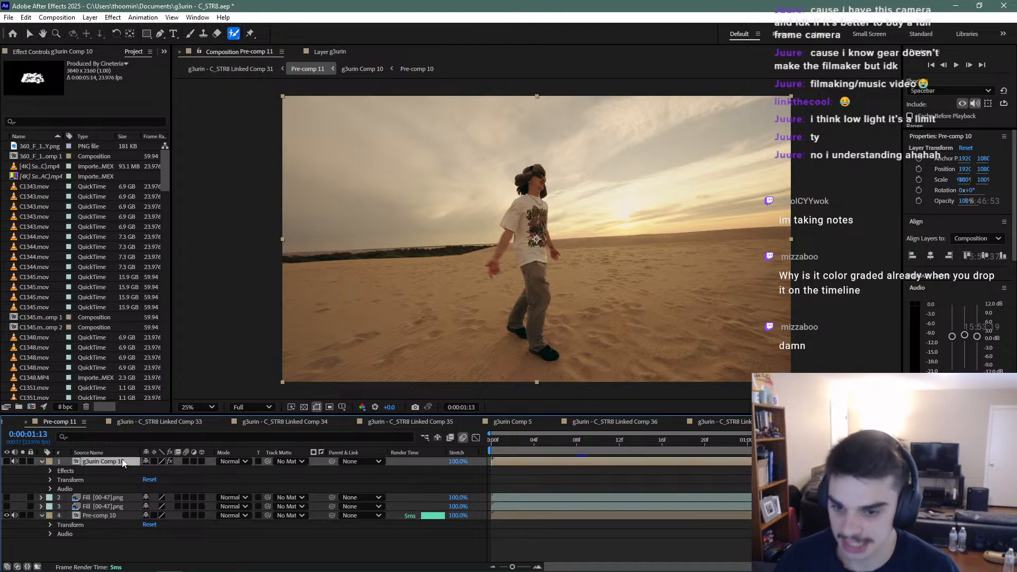
click(7, 461)
Look through the effects of g3urin Comp 10 and preview the composition with the layer's effects temporarily switched off
click(56, 51)
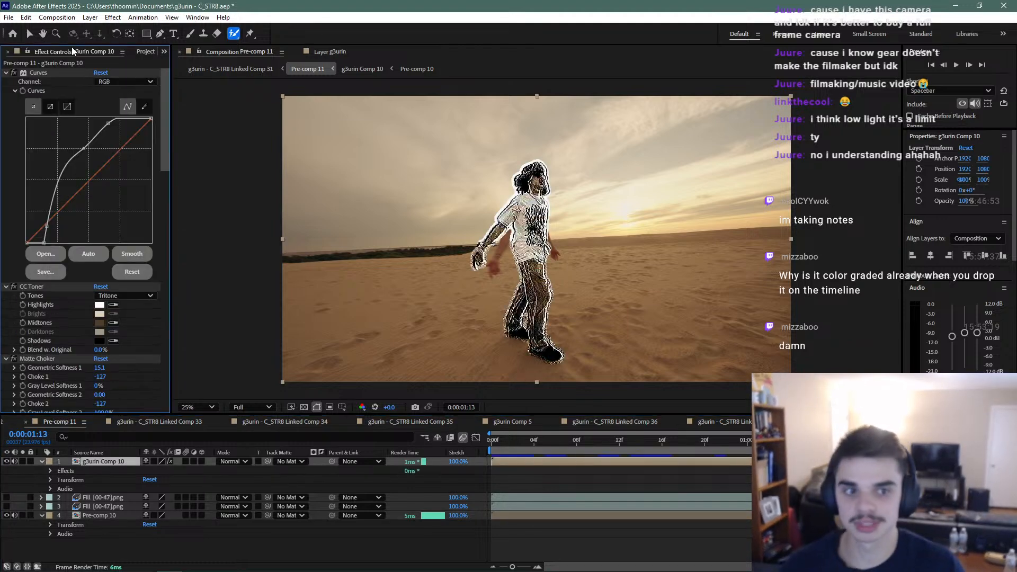
scroll(33, 335, down, 5)
scroll(33, 335, down, 8)
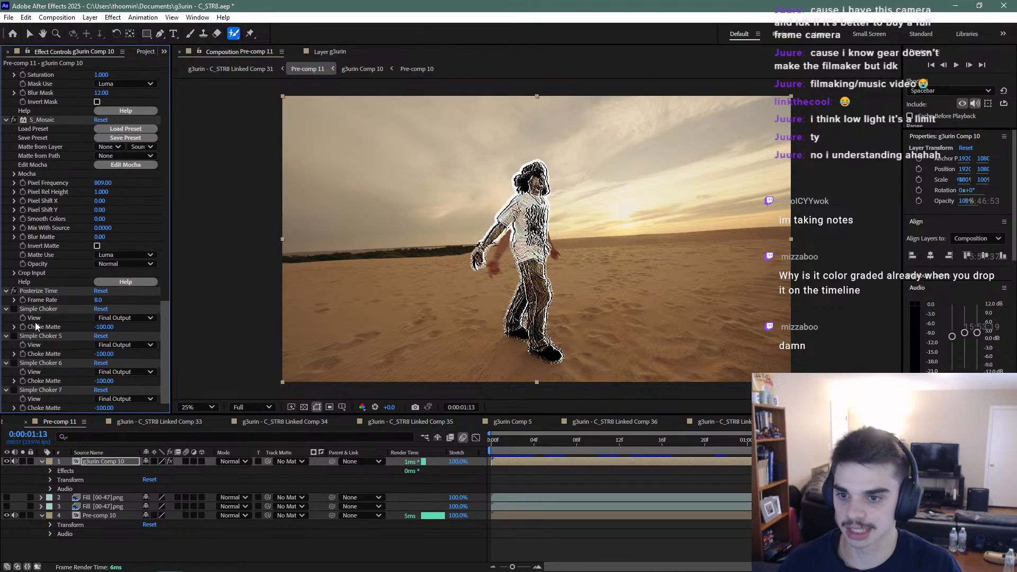
click(189, 537)
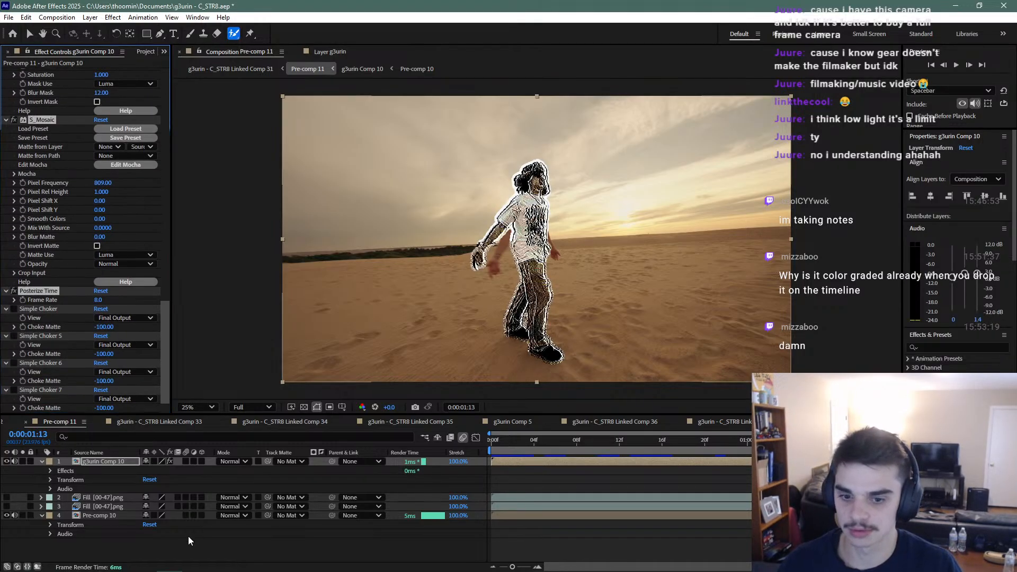
click(170, 465)
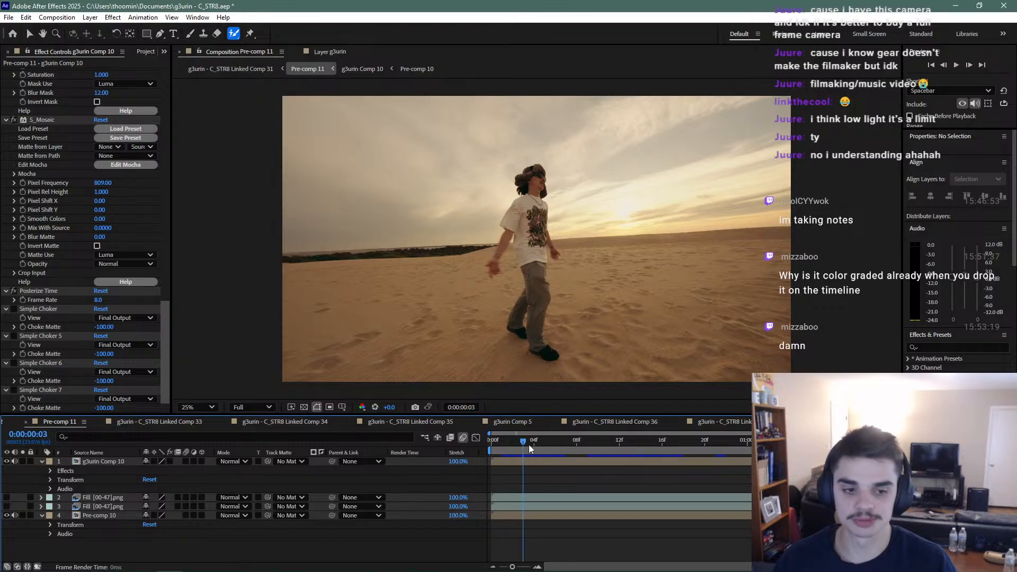
key(space)
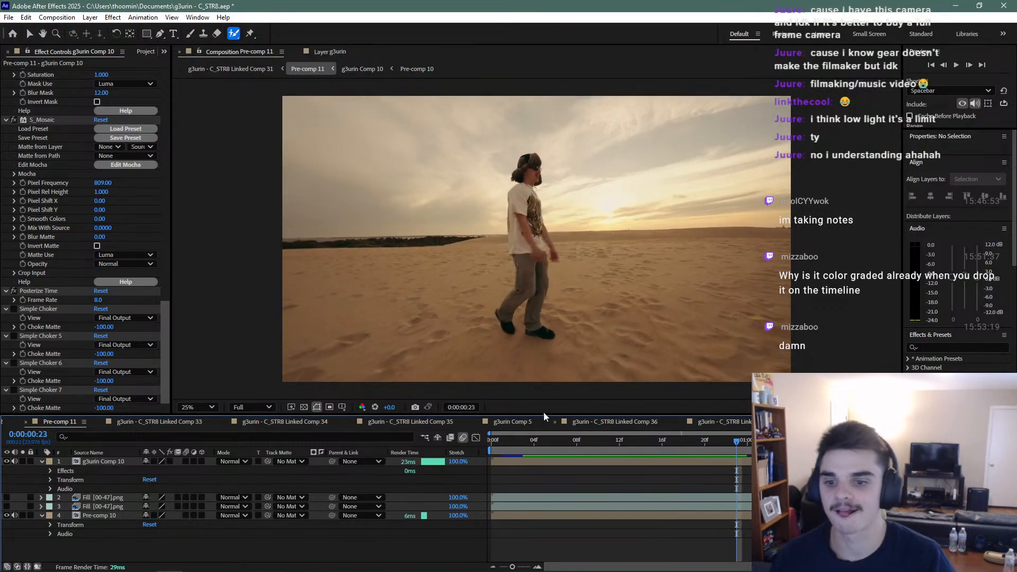
click(170, 462)
Disable all active effects on g3urin Comp 10, from Curves through Posterize Time
drag(168, 326, 170, 40)
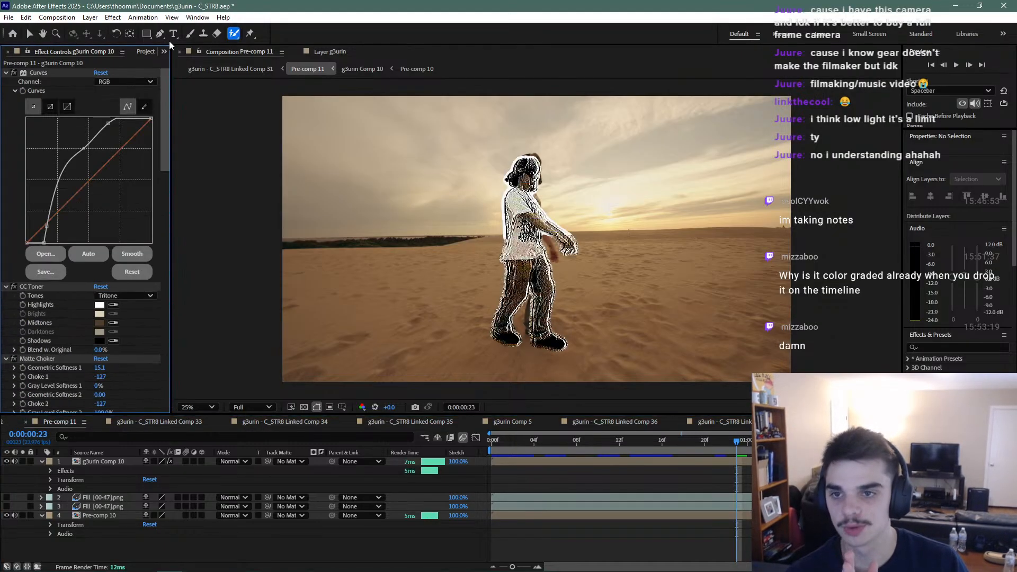
click(40, 73)
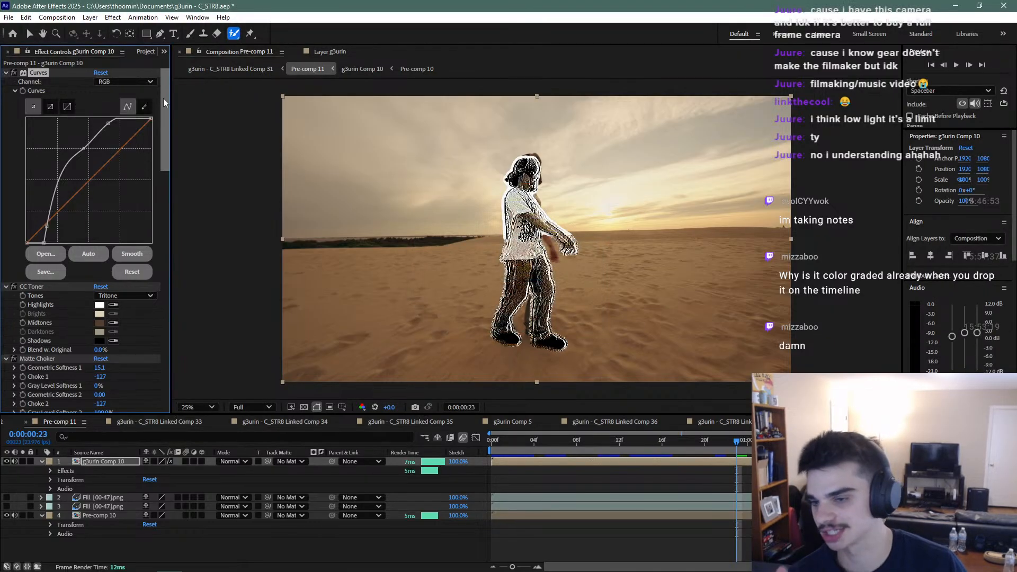
mouse_move(163, 98)
mouse_down()
mouse_move(147, 334)
mouse_move(179, 86)
mouse_up()
shift+click(46, 300)
click(14, 300)
click(150, 532)
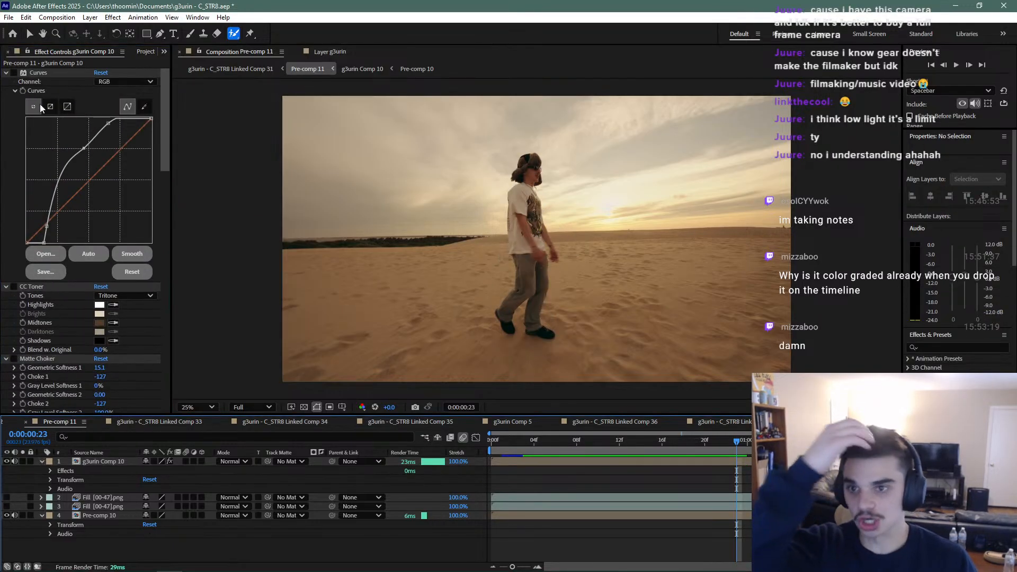
Re-enable the Curves, CC Toner, Matte Choker and Simple Choker 4 effects on g3urin Comp 10, one after another
click(14, 74)
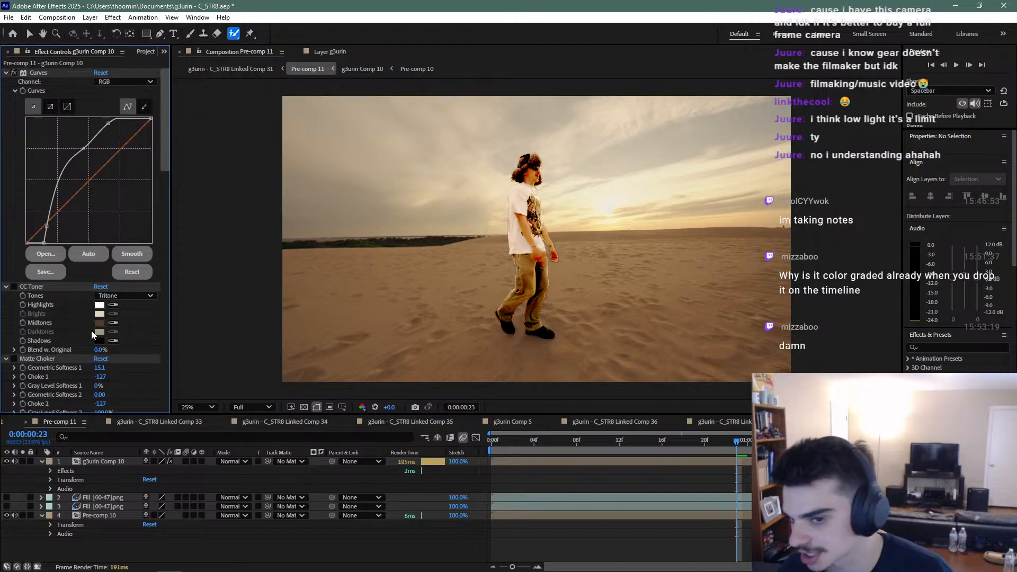
click(14, 287)
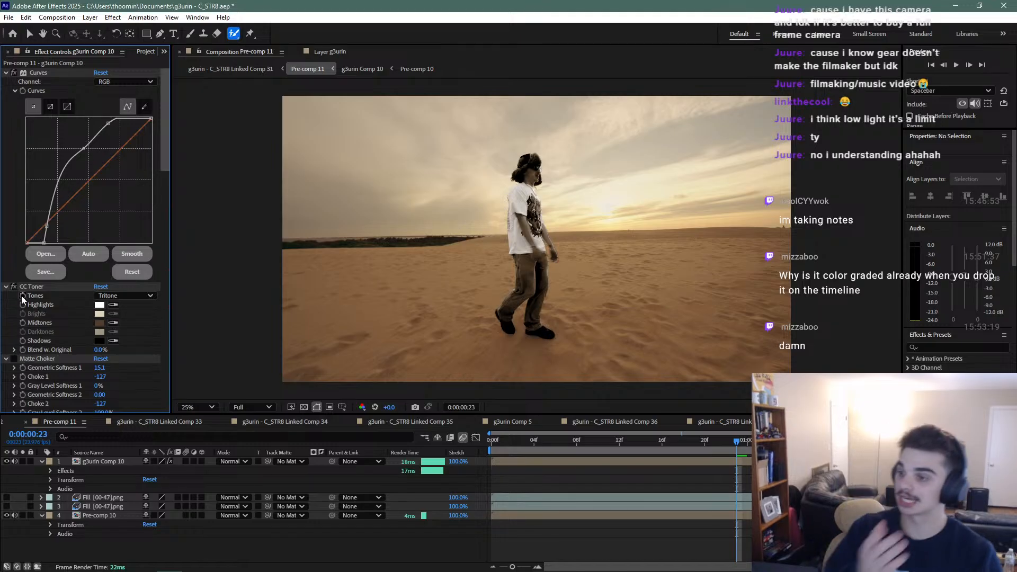
scroll(26, 332, down, 2)
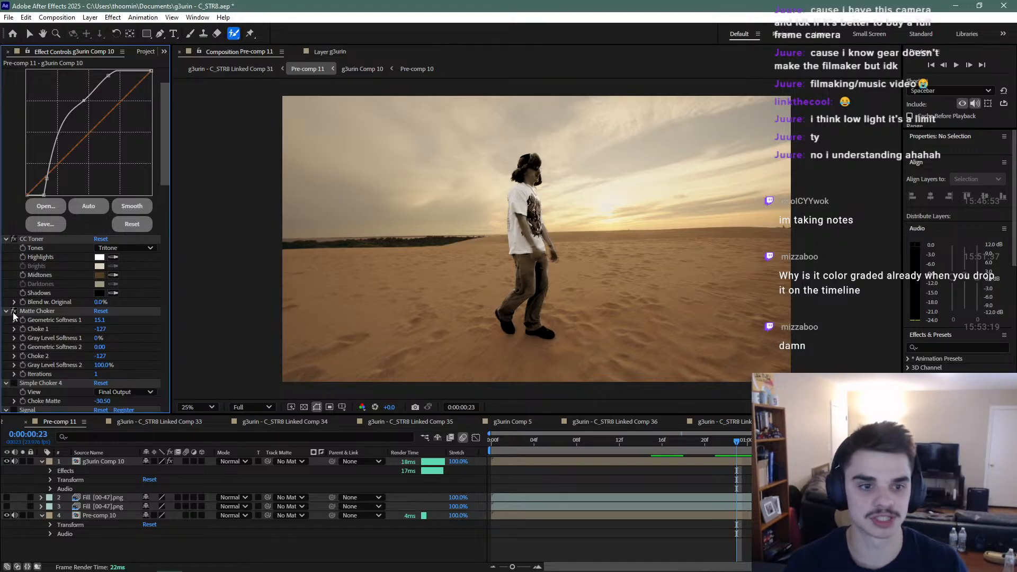
click(13, 313)
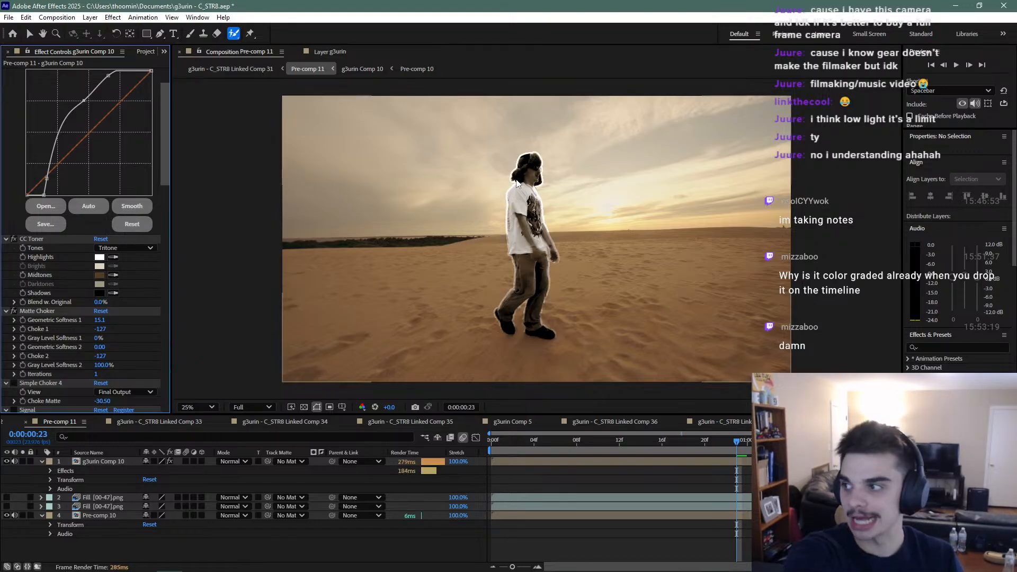
scroll(131, 332, down, 1)
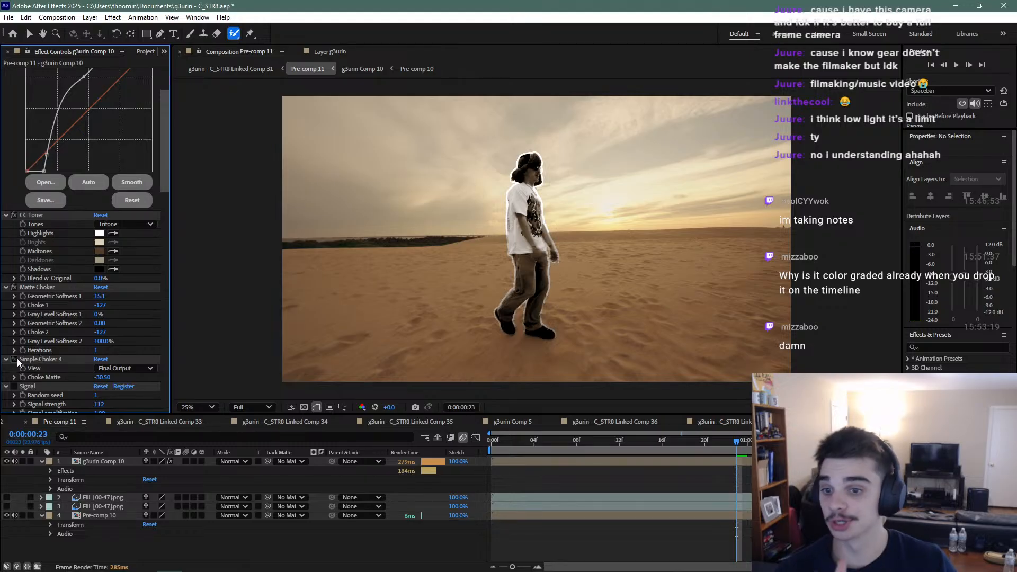
click(17, 359)
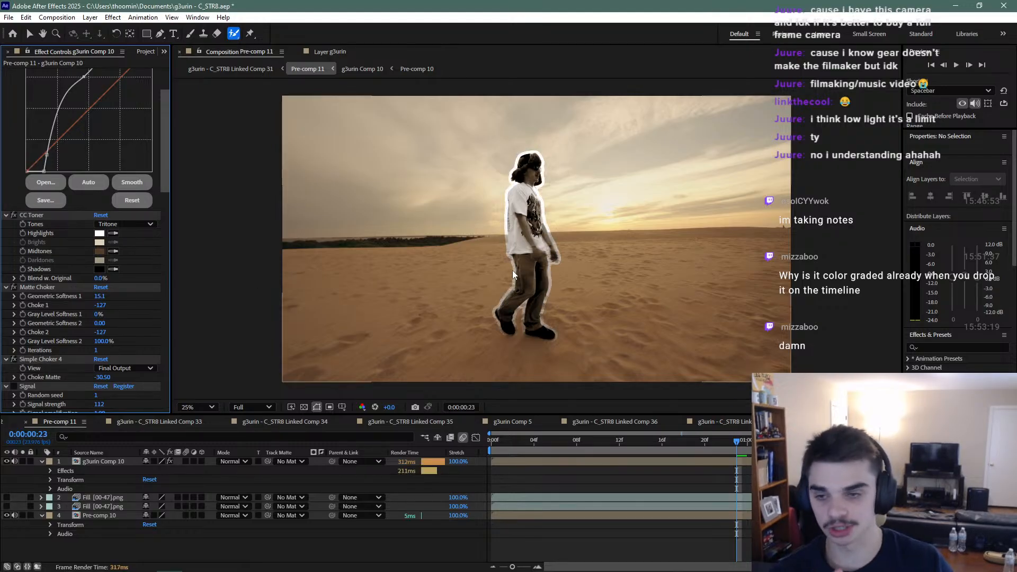
Re-enable the Signal effect on g3urin Comp 10 and inspect the subject up close
scroll(71, 326, down, 5)
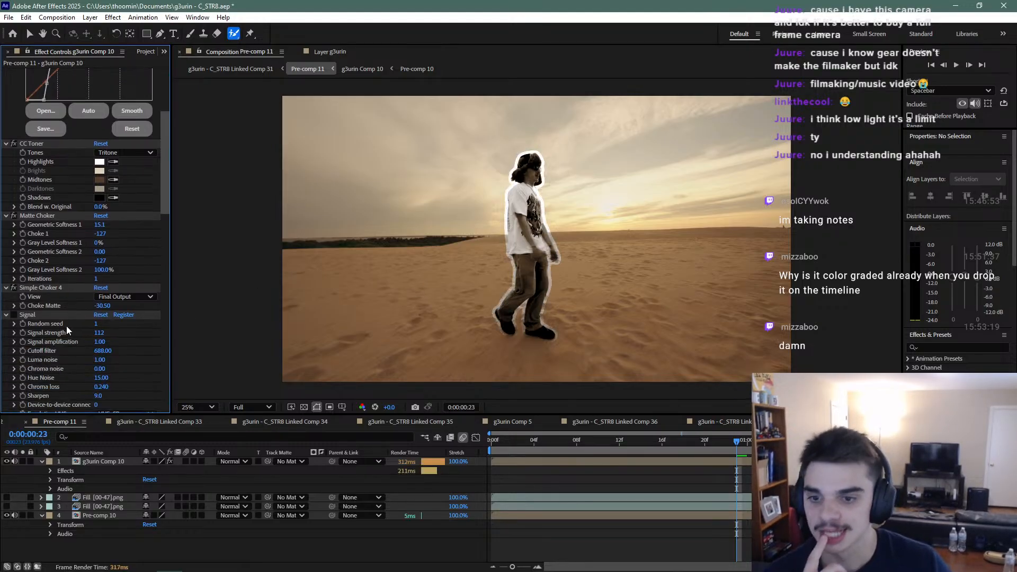
click(23, 268)
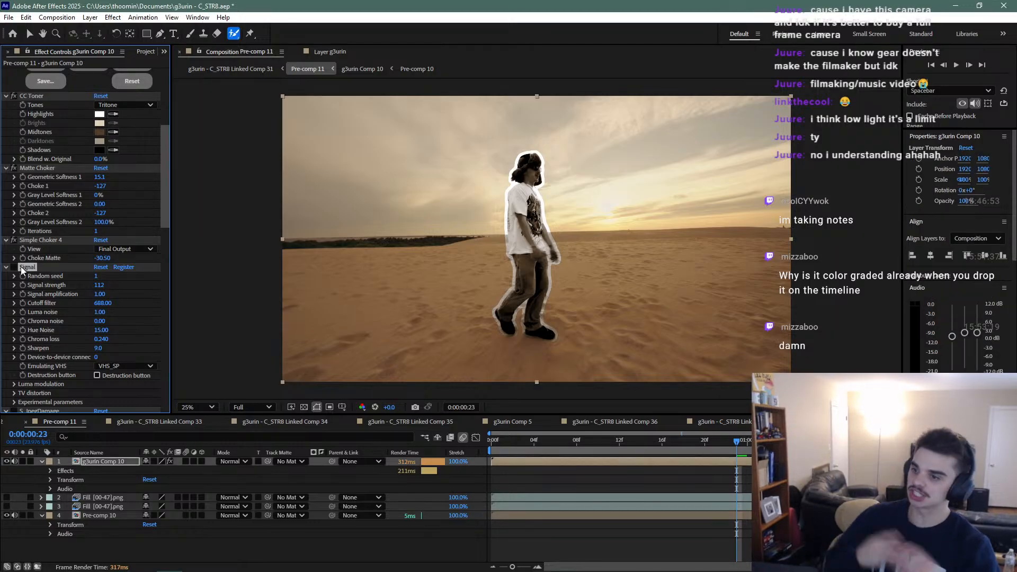
click(14, 267)
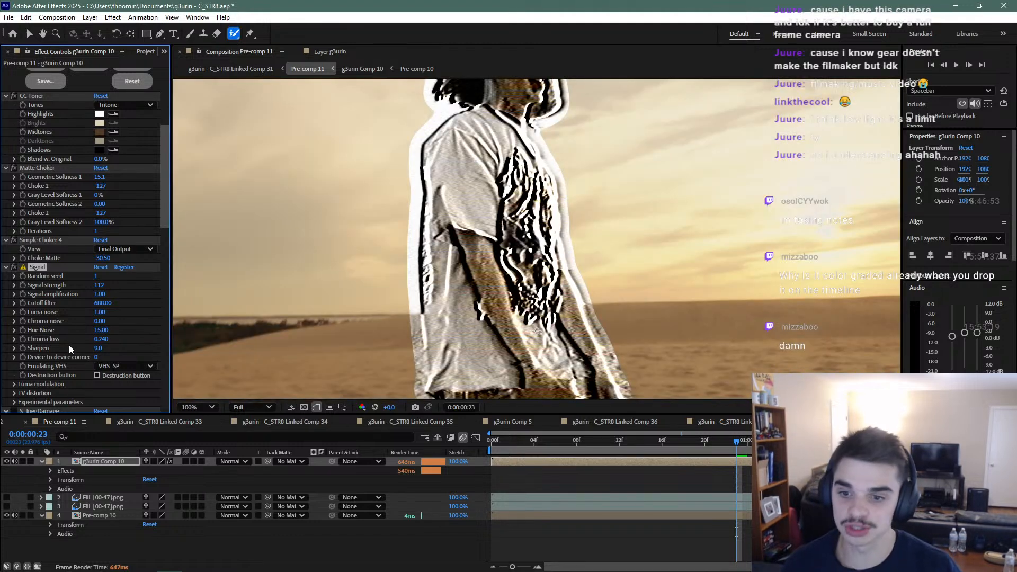
Try Sharpen values of 0 and 52 in the Signal effect and restore Sharpen to 9
click(99, 348)
text(0)
key(Return)
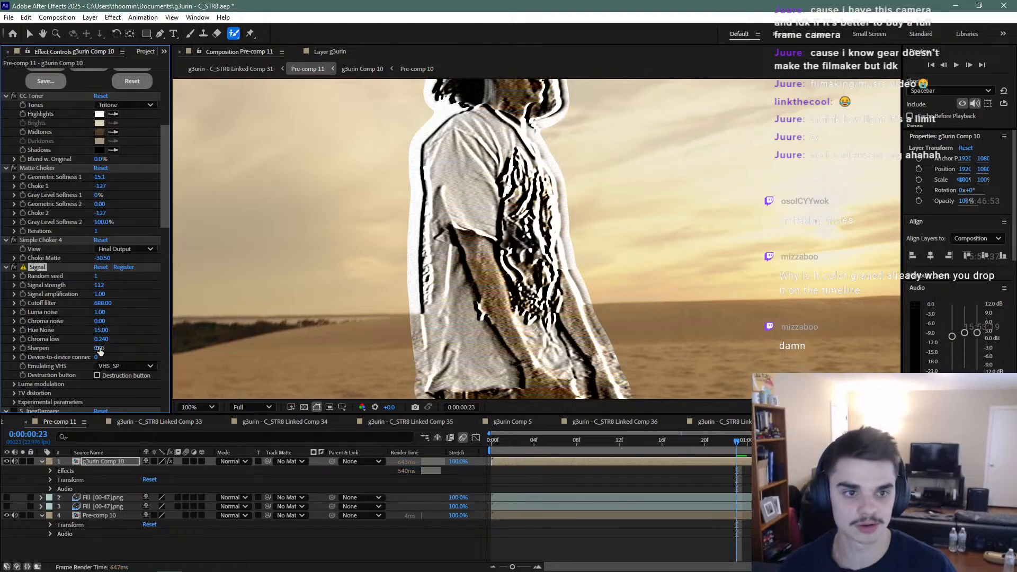
scroll(315, 305, down, 1)
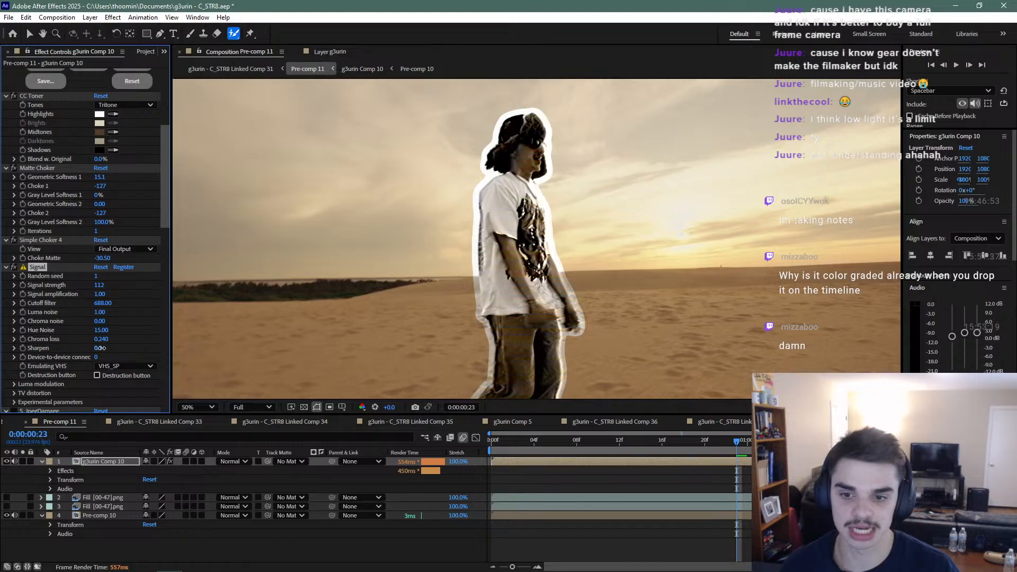
key(ctrl+z)
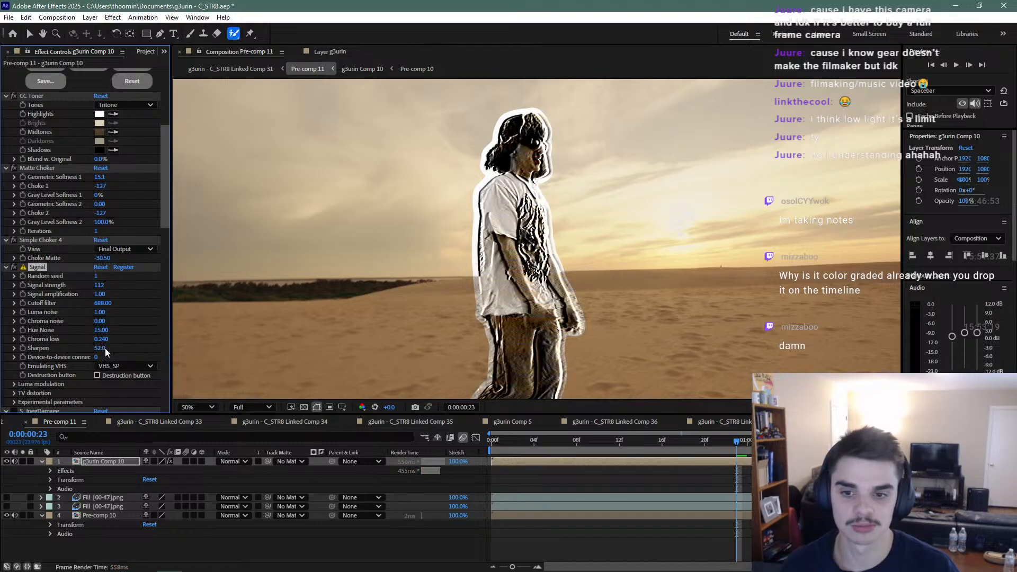
click(100, 348)
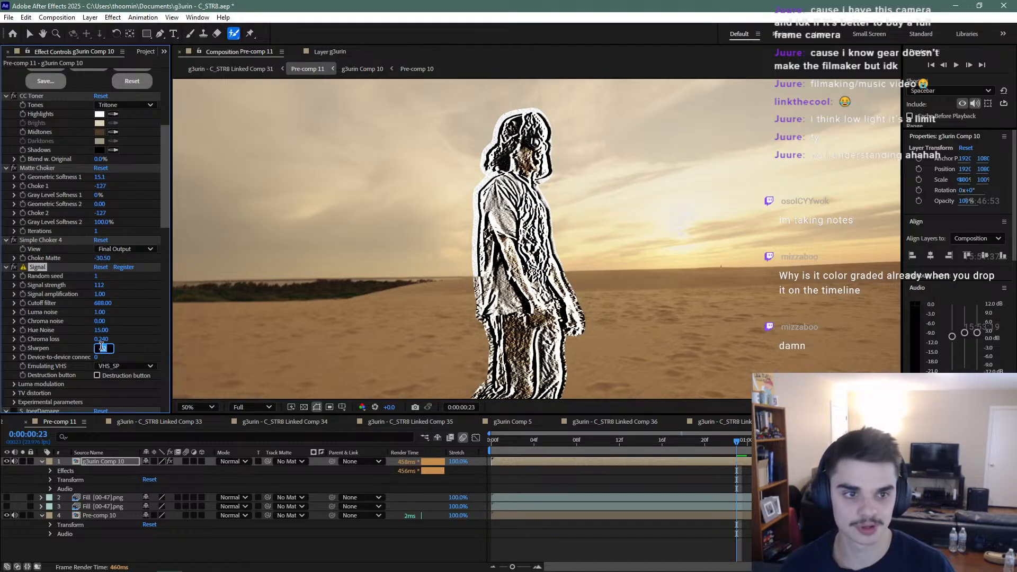
scroll(326, 320, down, 1)
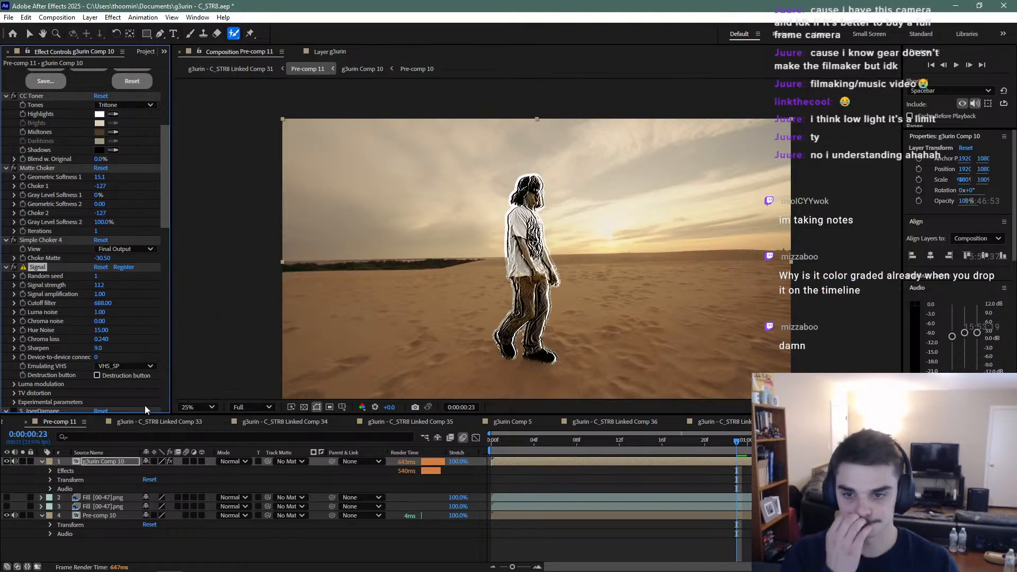
Re-enable the S_JpegDamage effect and toggle it to compare the subject up close with and without it
scroll(120, 339, down, 5)
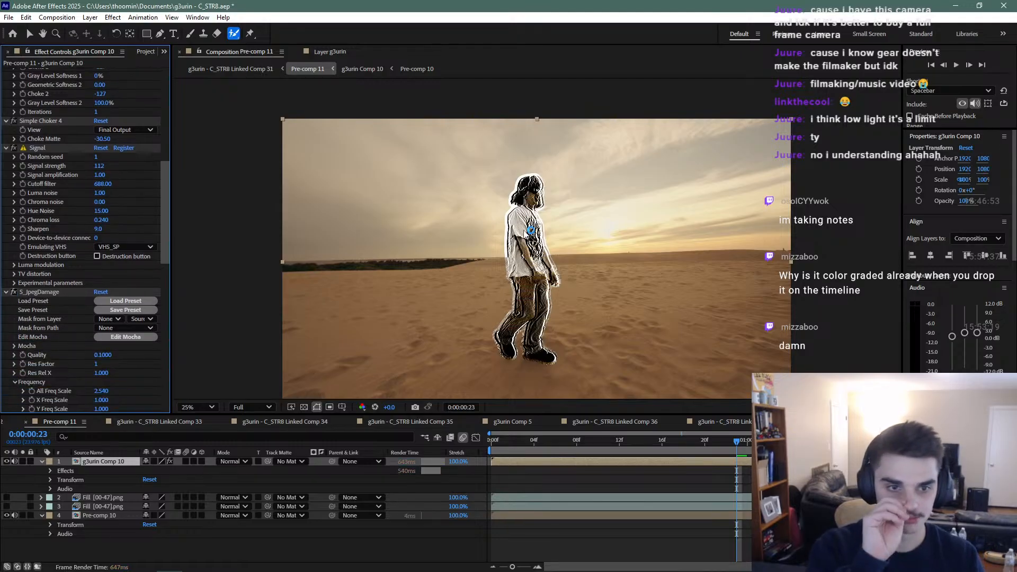
scroll(532, 236, up, 2)
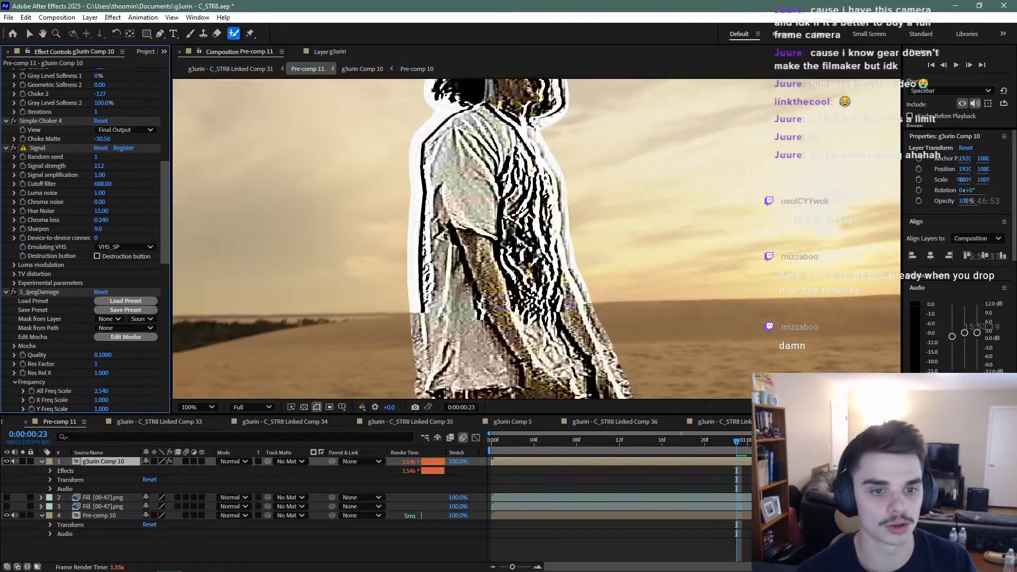
click(13, 293)
click(14, 293)
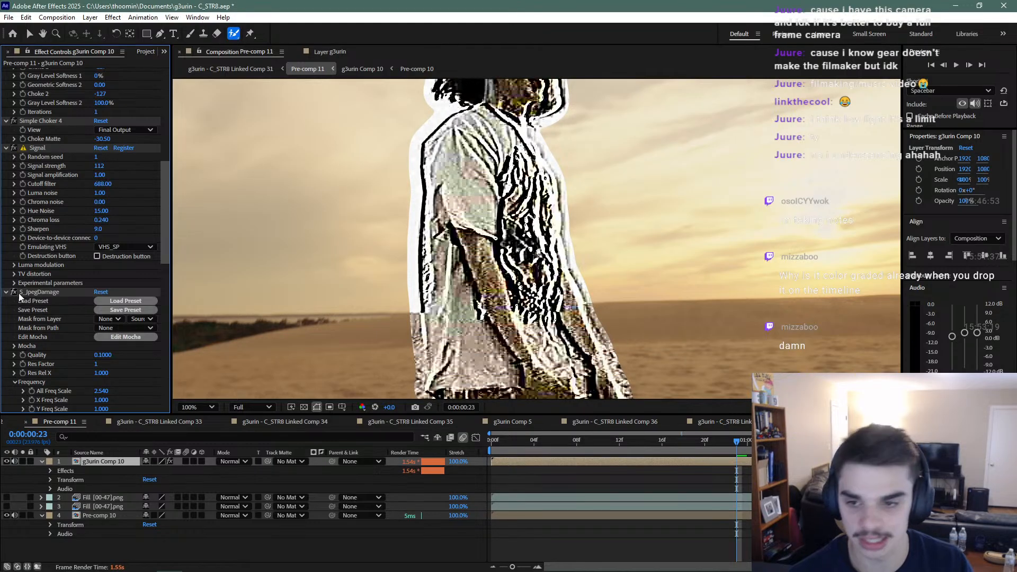
Re-enable the S_Mosaic and Posterize Time effects on g3urin Comp 10
scroll(21, 294, down, 14)
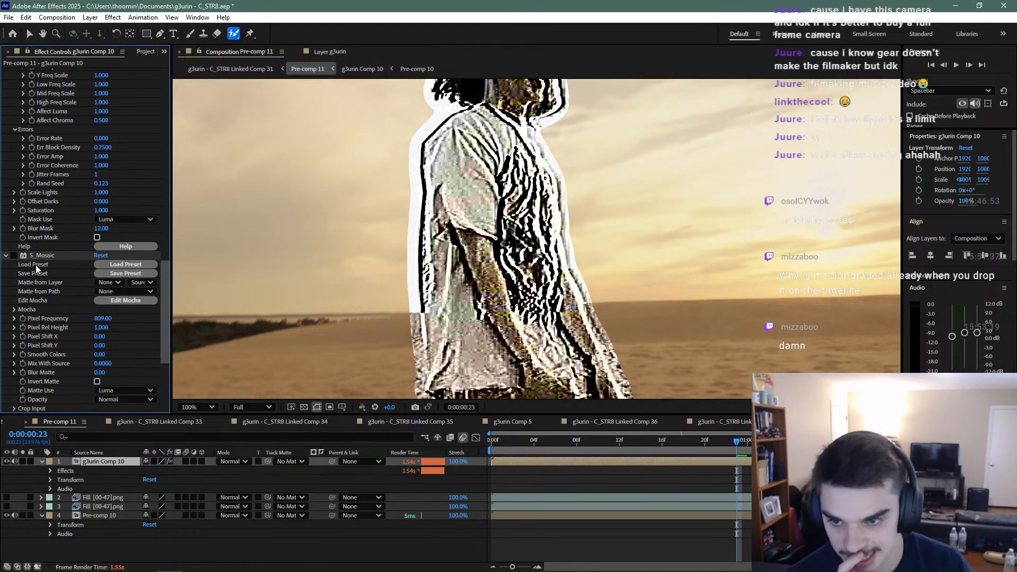
click(14, 256)
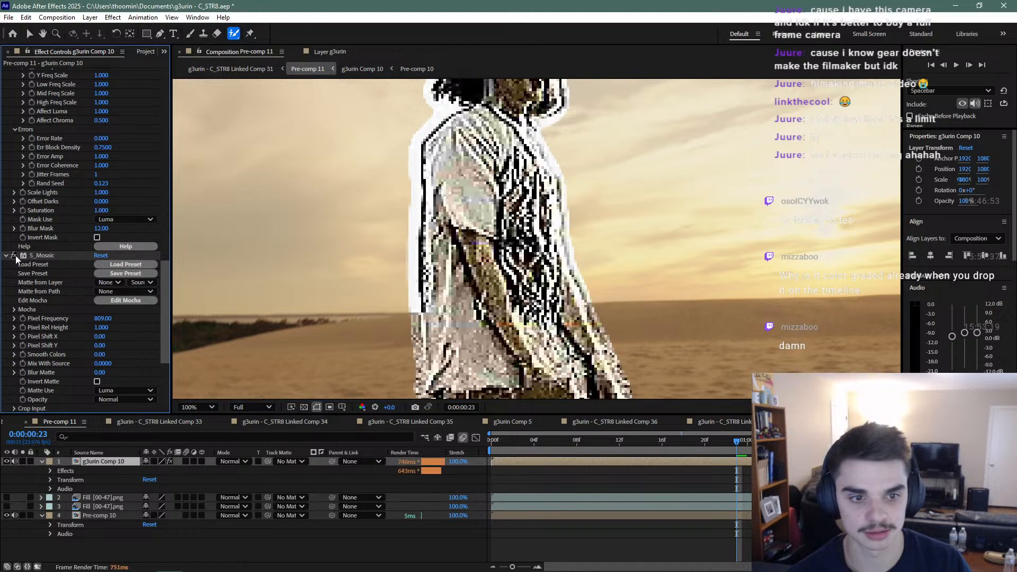
scroll(479, 241, down, 1)
scroll(500, 235, up, 3)
scroll(500, 234, down, 4)
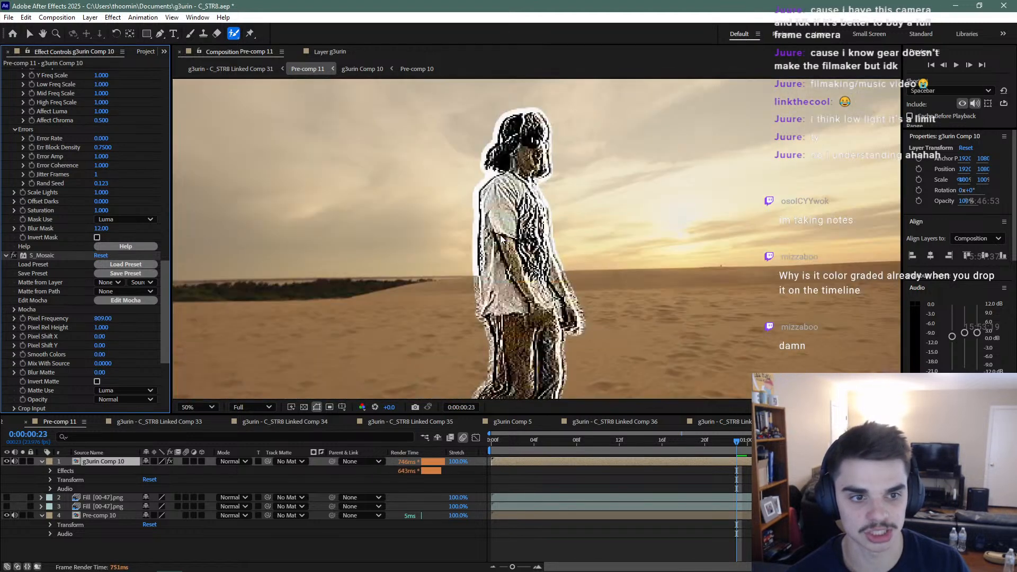
scroll(75, 335, down, 4)
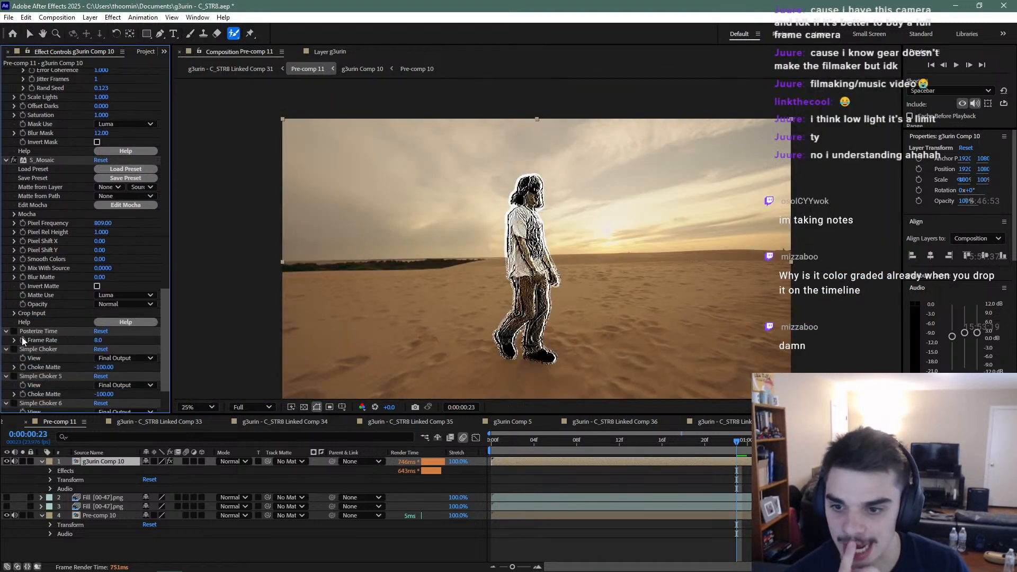
click(14, 331)
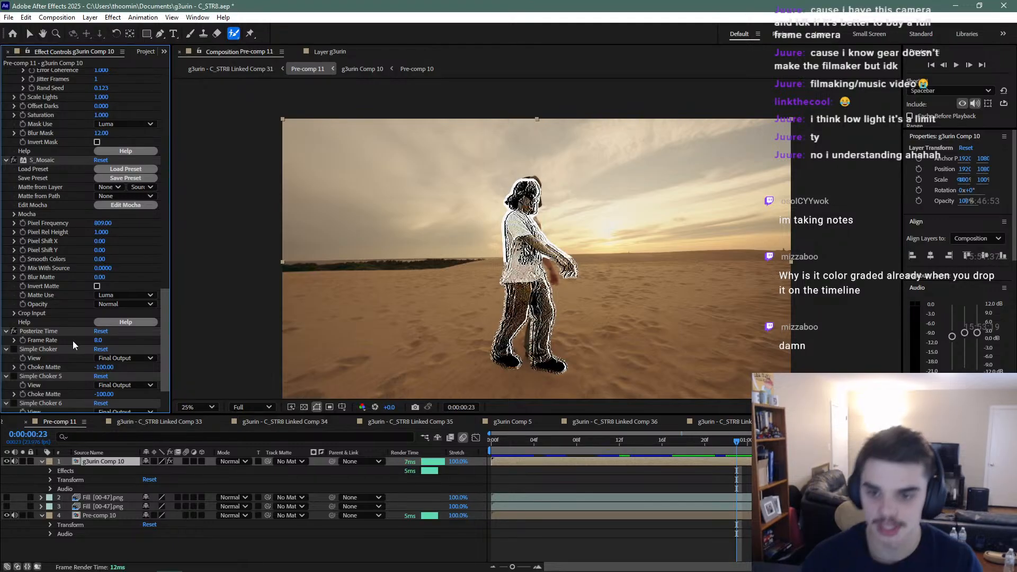
Play the comp and toggle Posterize Time off and on to compare the cutout's motion with and without it
click(52, 332)
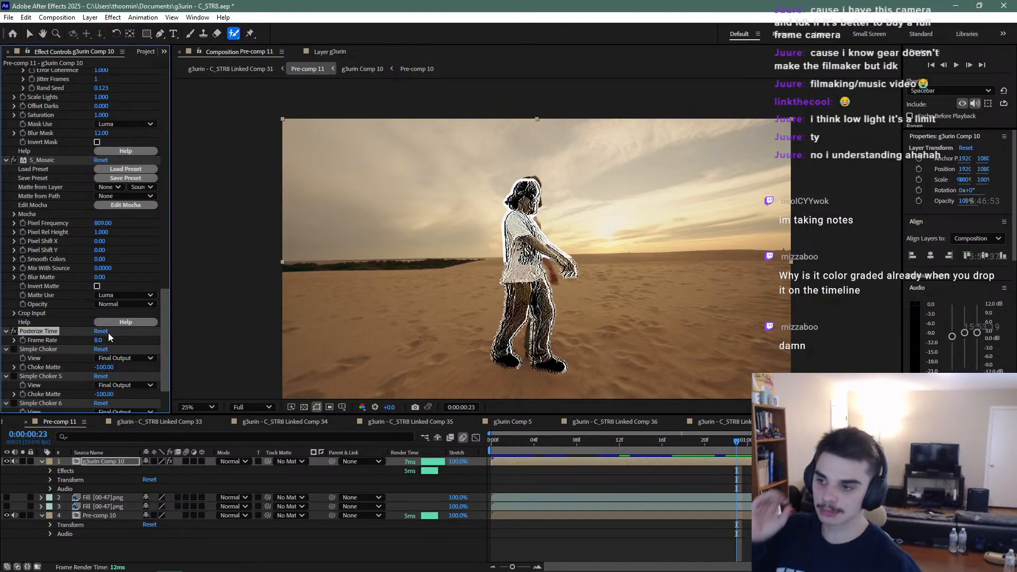
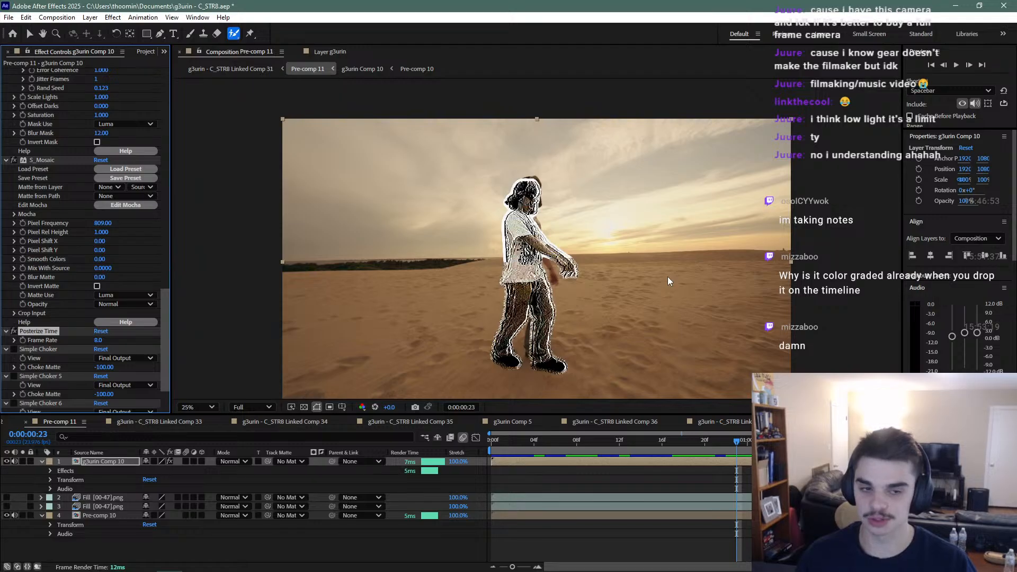
click(690, 451)
key(space)
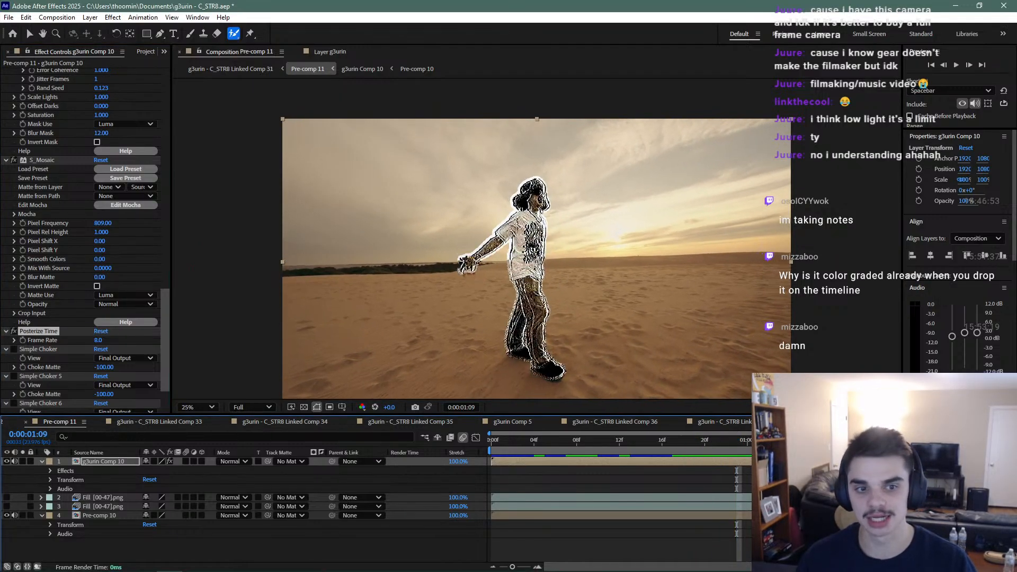
click(14, 332)
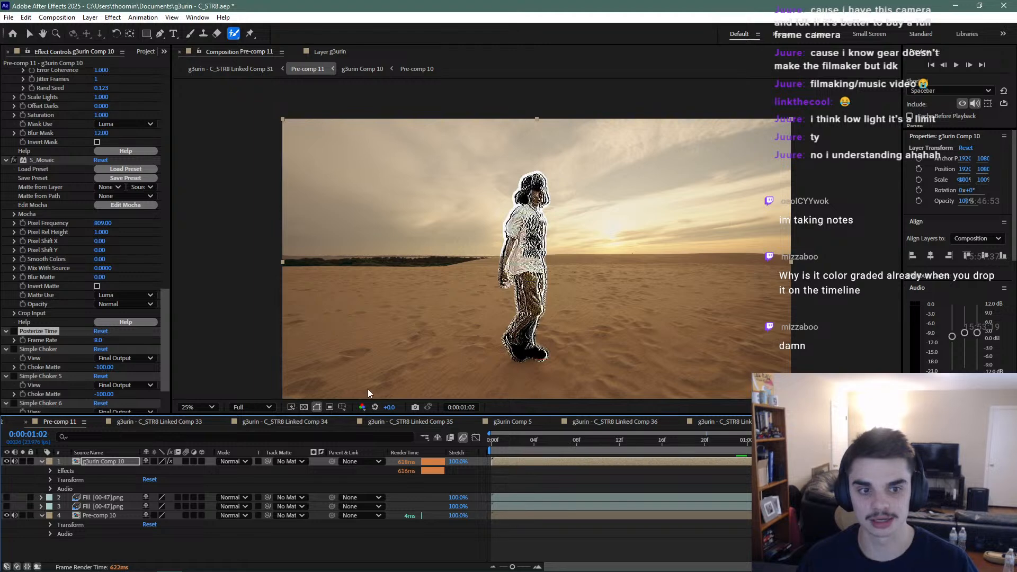
click(14, 332)
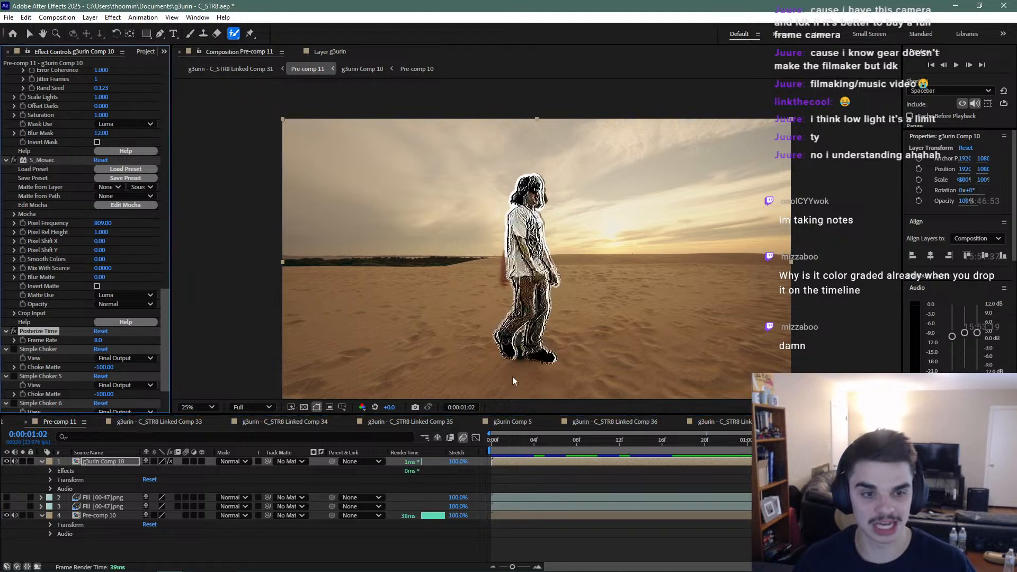
drag(770, 439, 864, 439)
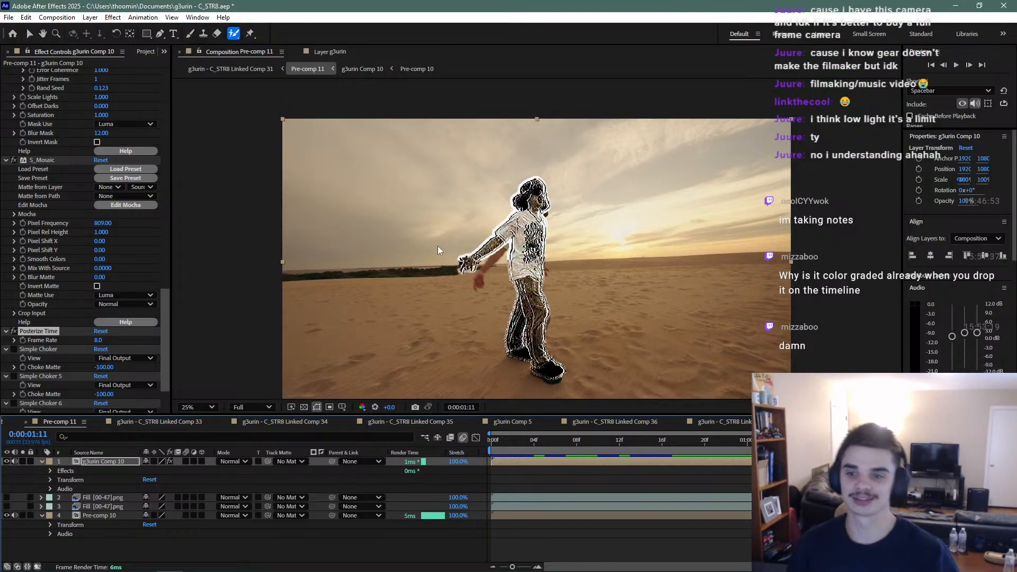
Duplicate the g3urin Comp 10 layer as DUPE MASK and place the copy beneath the original layer
click(93, 464)
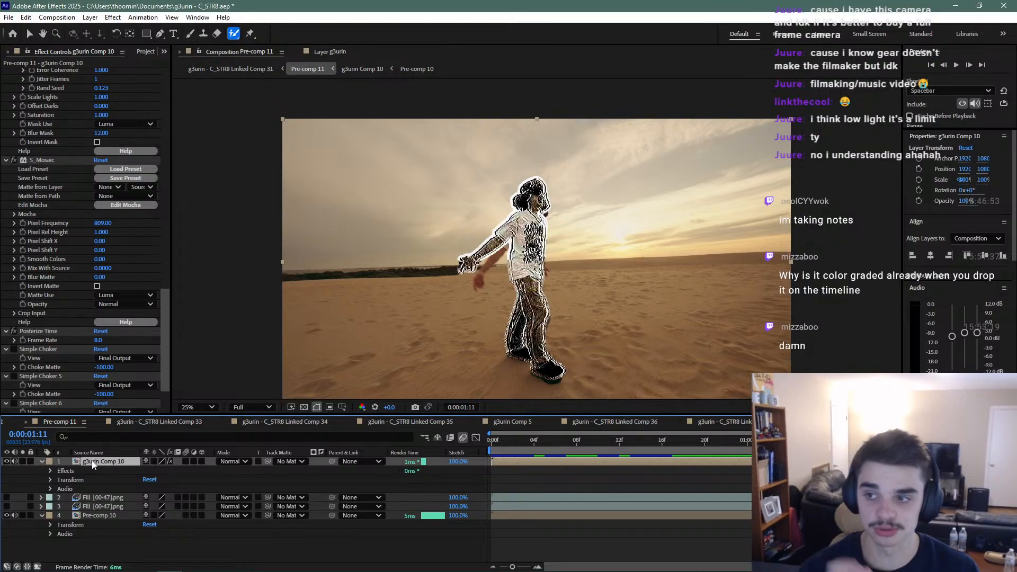
key(ctrl+d)
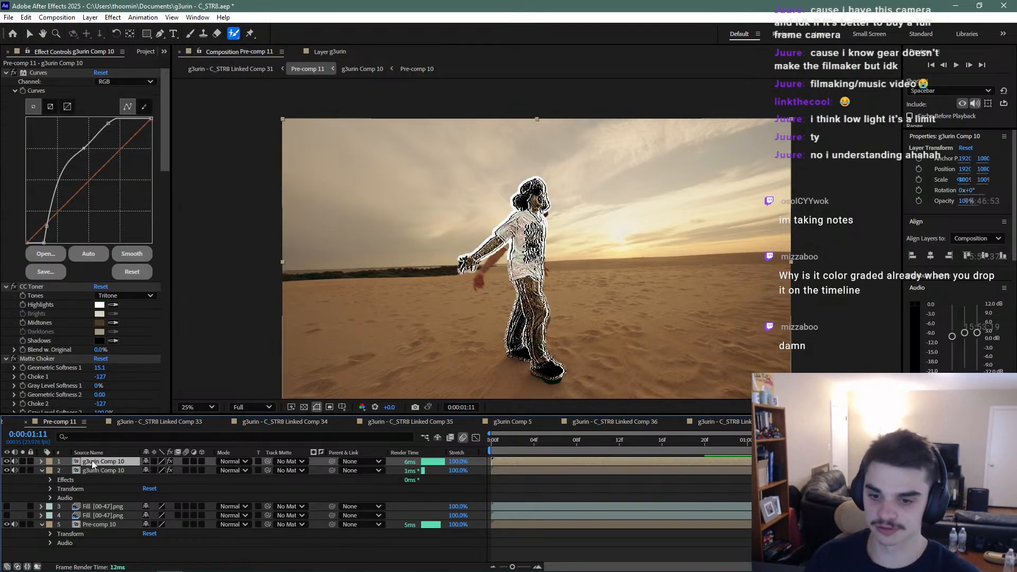
key(Return)
text(DUP)
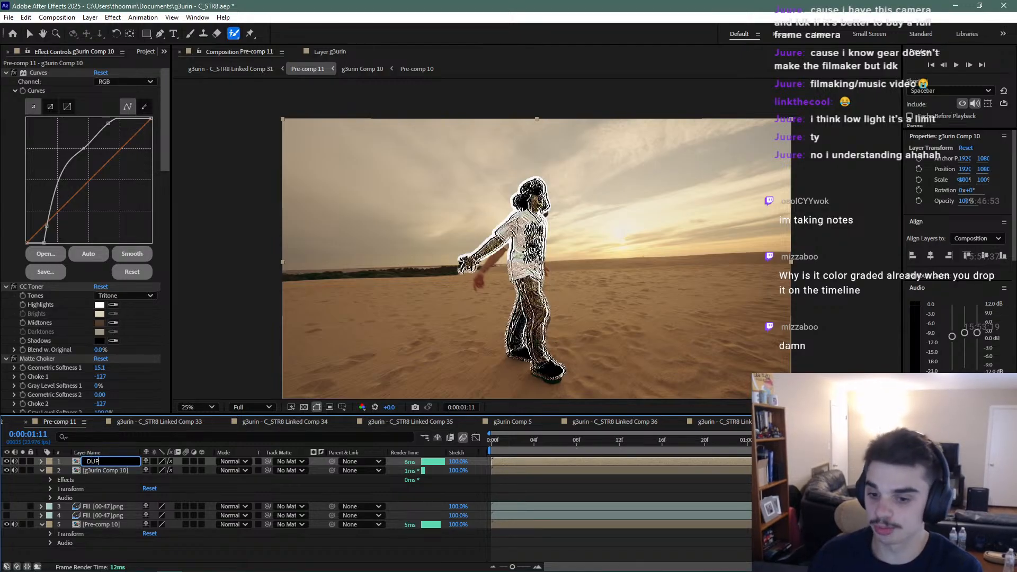
text(LE MASK)
key(Return)
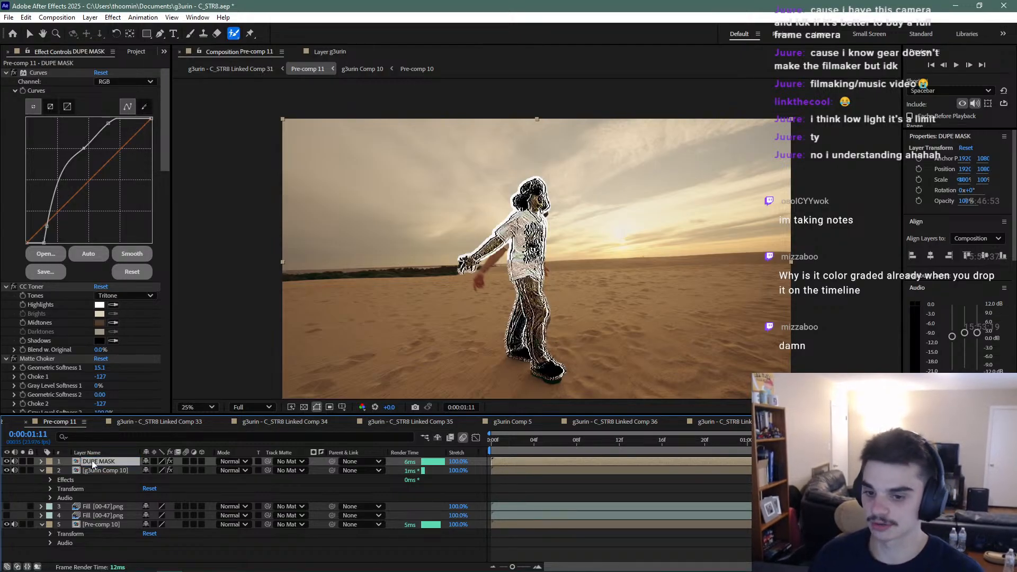
drag(98, 462, 103, 483)
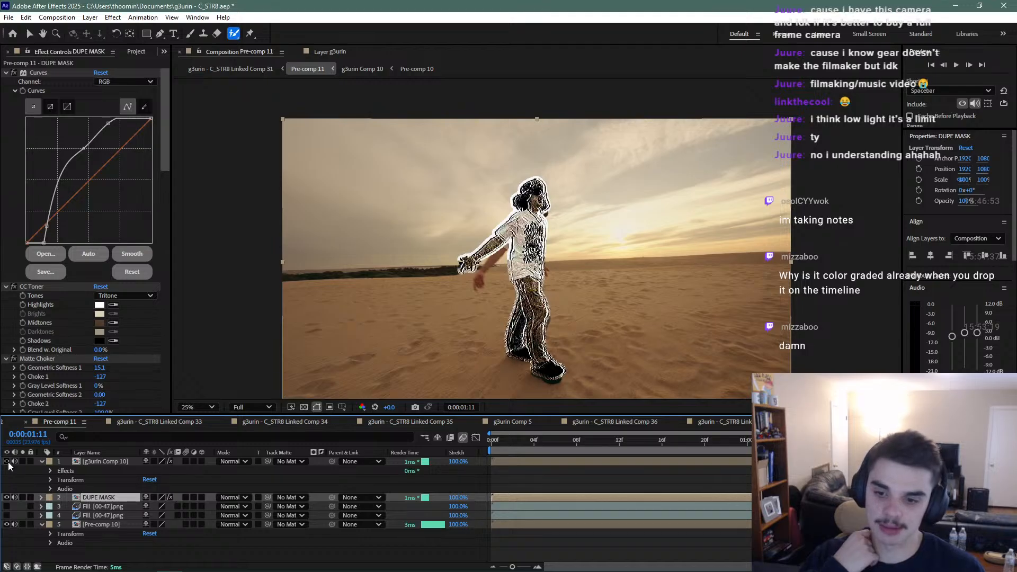
Hide the original g3urin Comp 10 layer and delete DUPE MASK's effects from Curves through Posterize Time, keeping the four Simple Chokers
click(7, 462)
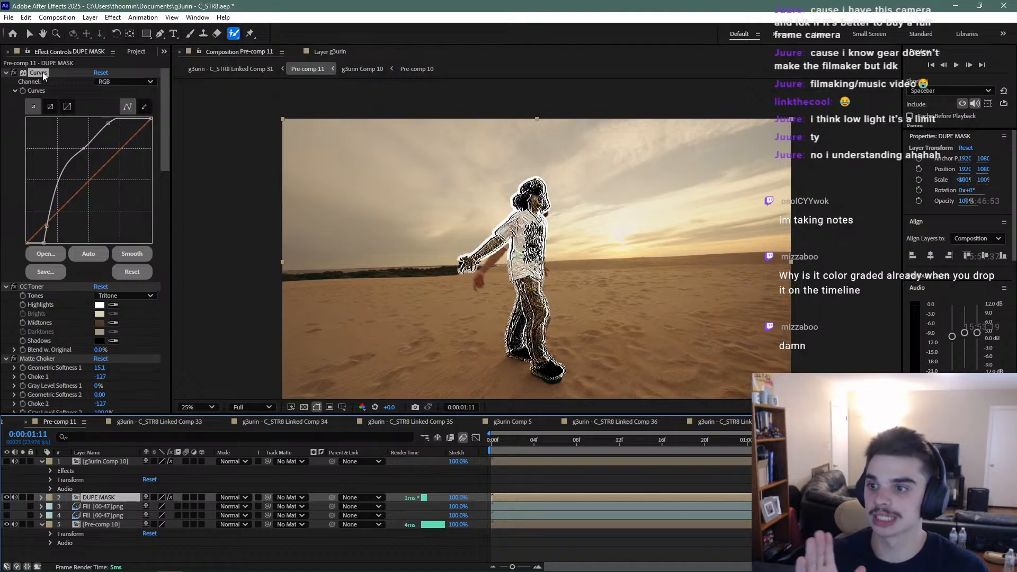
scroll(165, 116, down, 2)
drag(169, 125, 167, 326)
shift+click(33, 316)
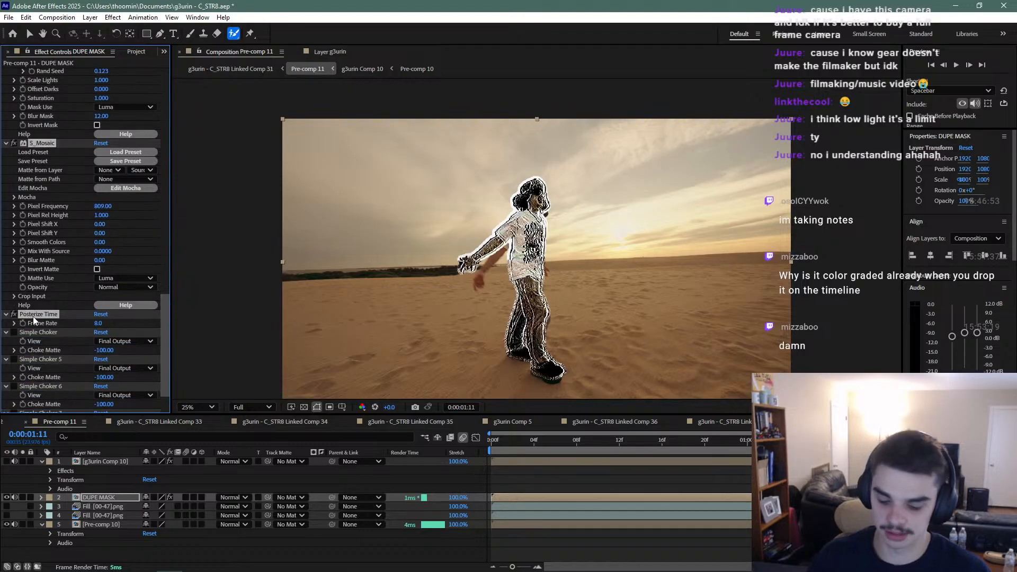
key(Delete)
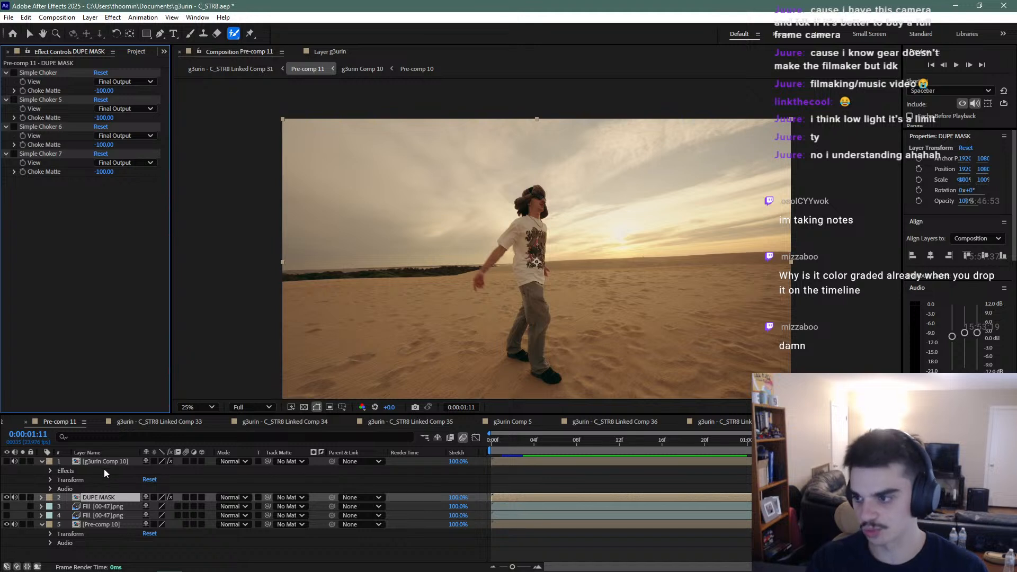
click(42, 73)
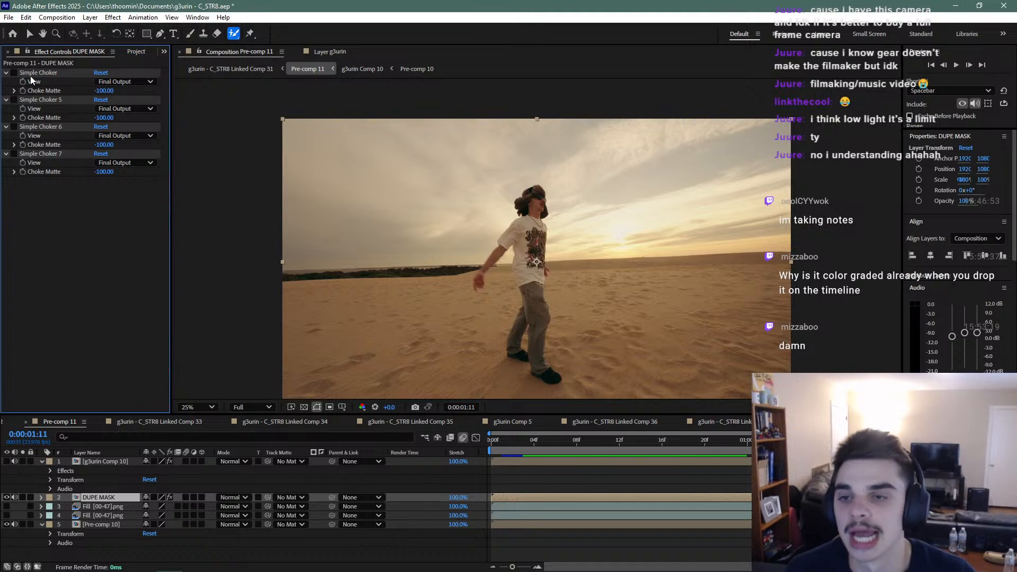
click(43, 154)
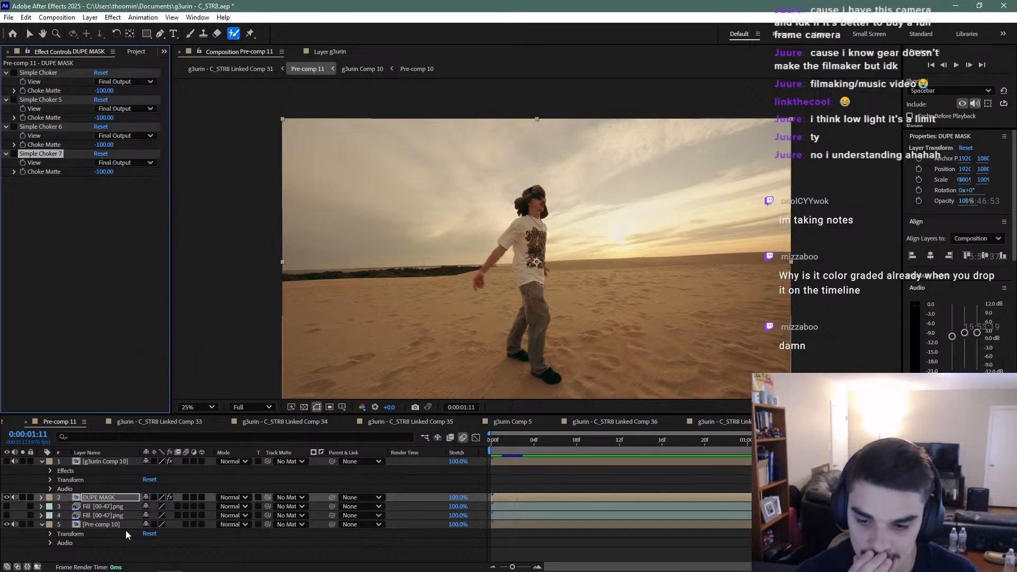
Set DUPE MASK as the track matte of Pre-comp 10, toggling the matte inversion for comparison and leaving it inverted
click(112, 526)
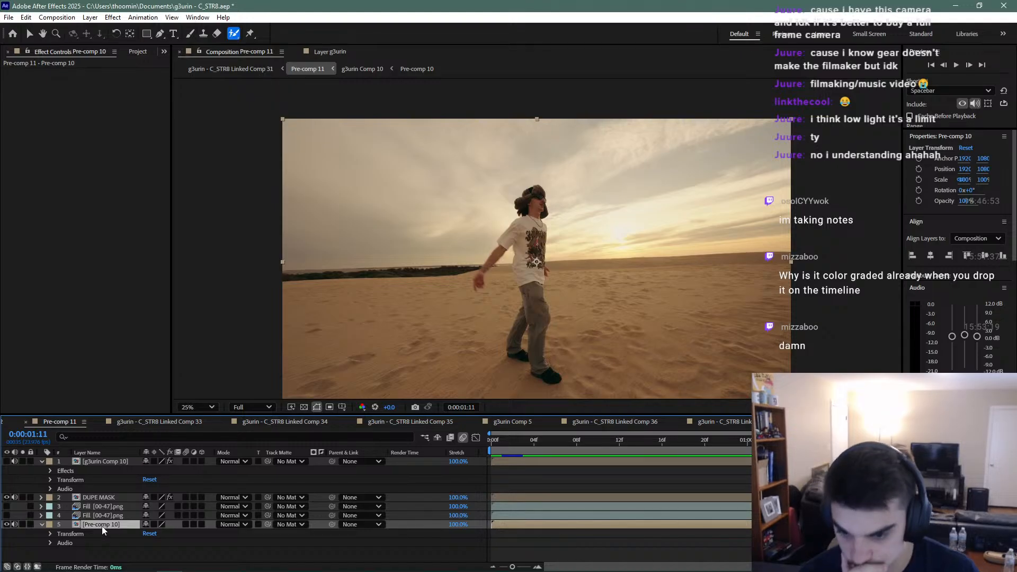
click(292, 527)
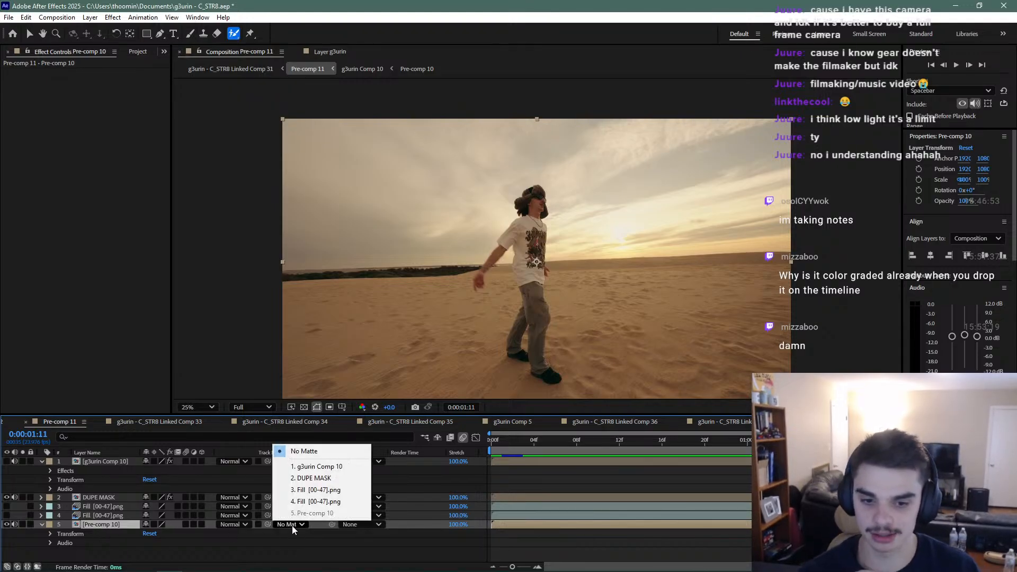
click(300, 480)
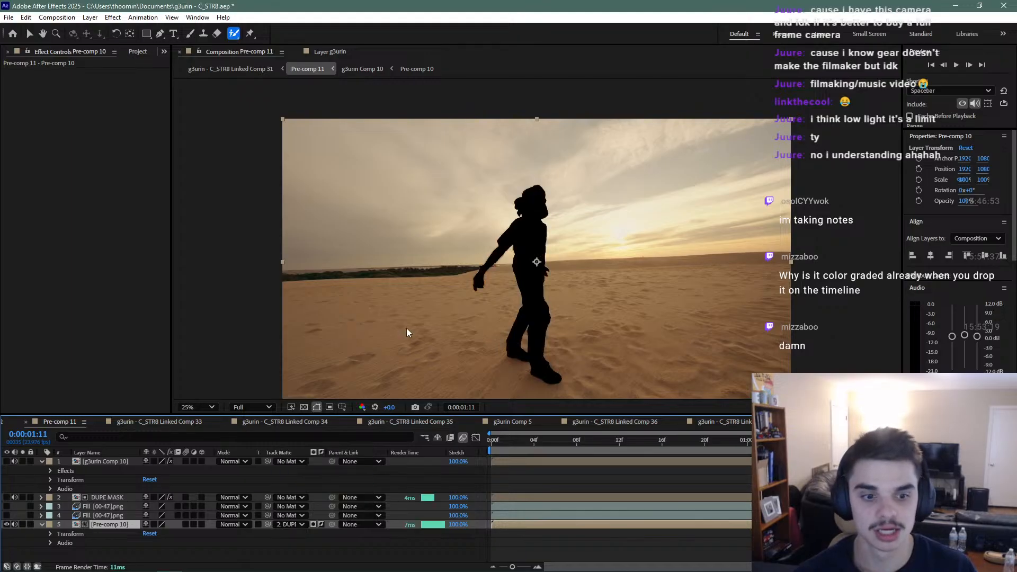
click(322, 524)
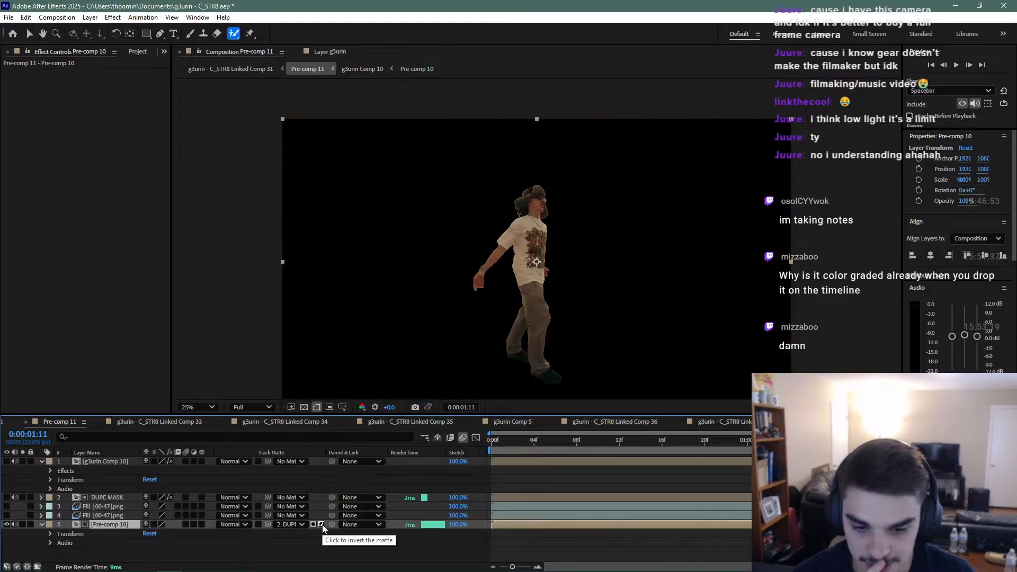
click(323, 525)
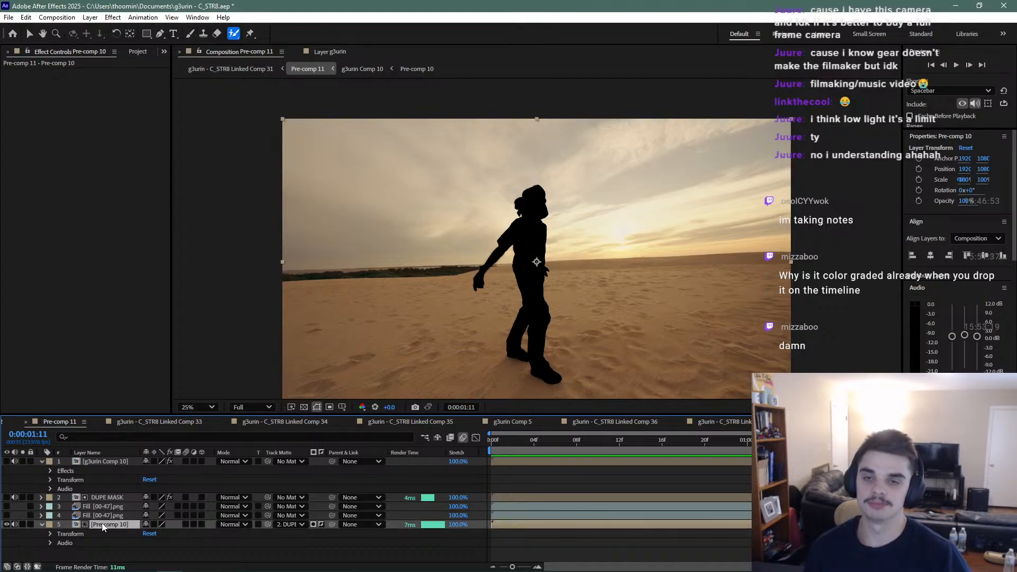
Bring the Content-Aware Fill settings into view and examine the silhouette's cutout edge around the arm up close
drag(1015, 215, 1015, 389)
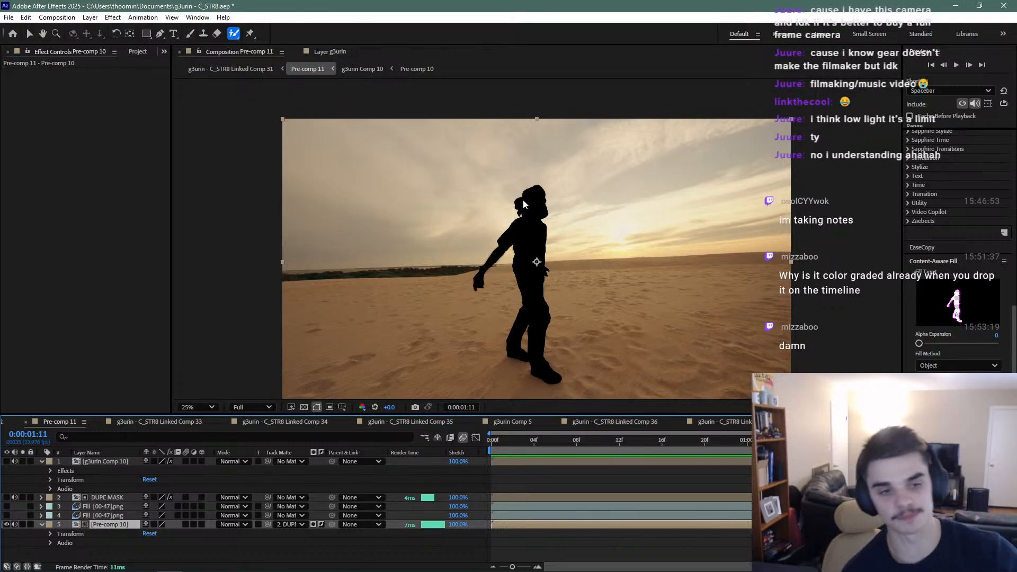
scroll(485, 269, up, 4)
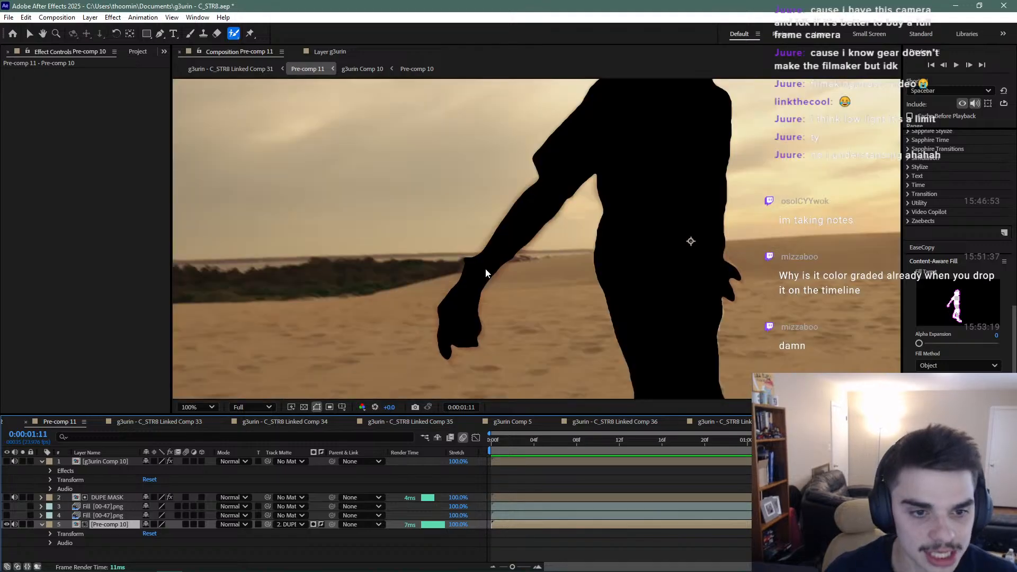
scroll(485, 268, up, 2)
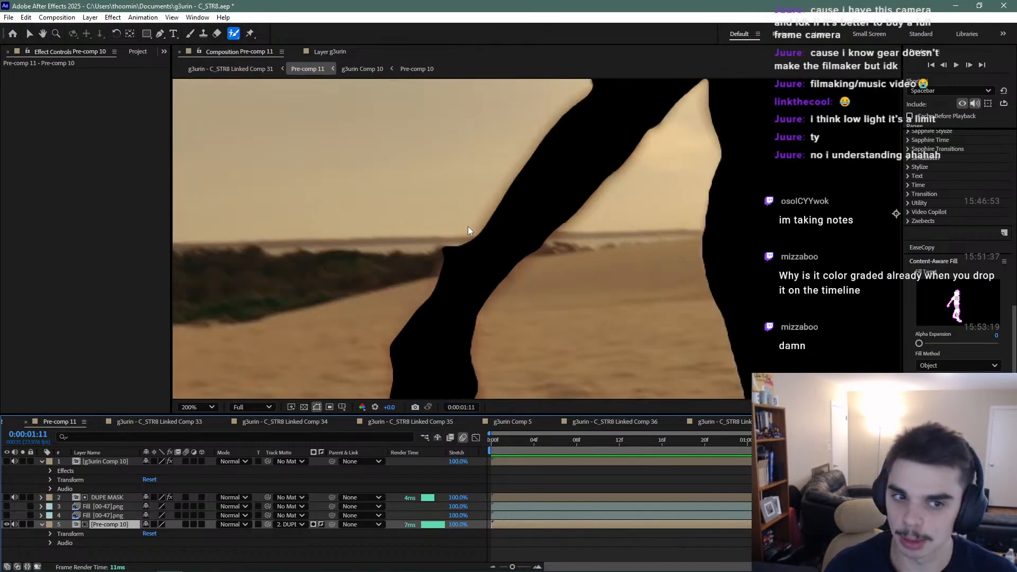
scroll(527, 292, down, 6)
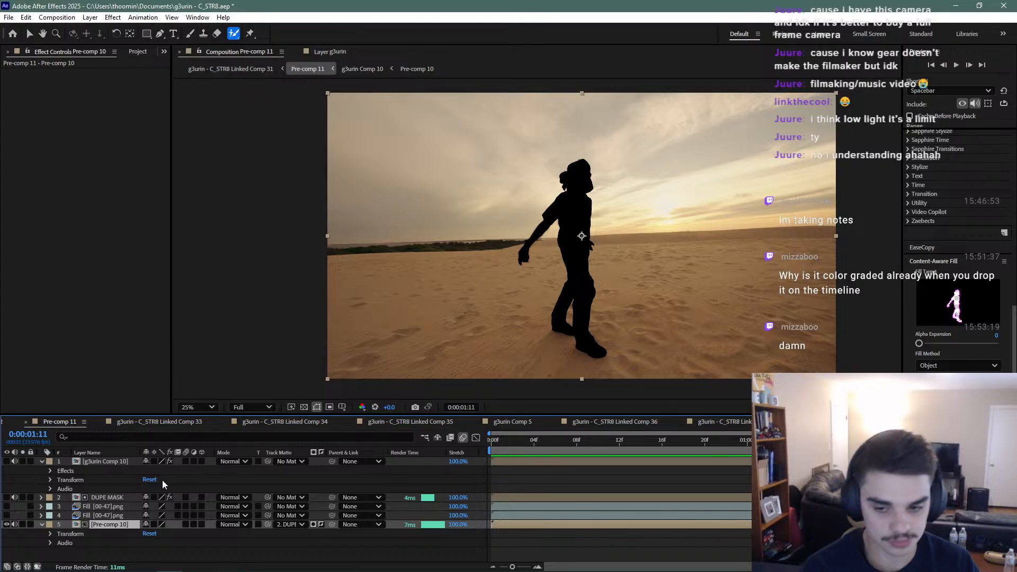
Enable Simple Choker, Simple Choker 5, Simple Choker 6 and Simple Choker 7 on DUPE MASK to expand the matte
click(105, 498)
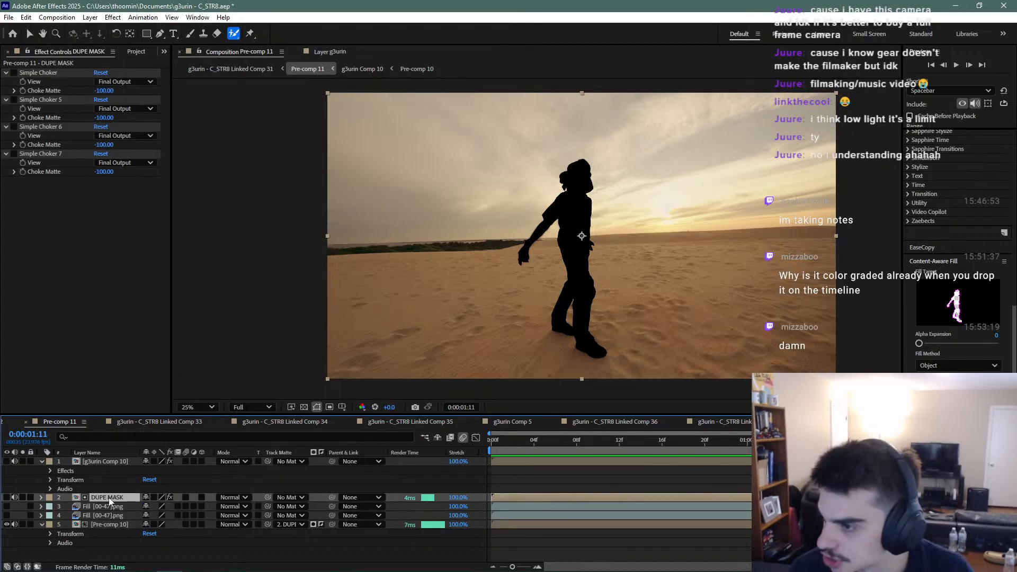
click(17, 74)
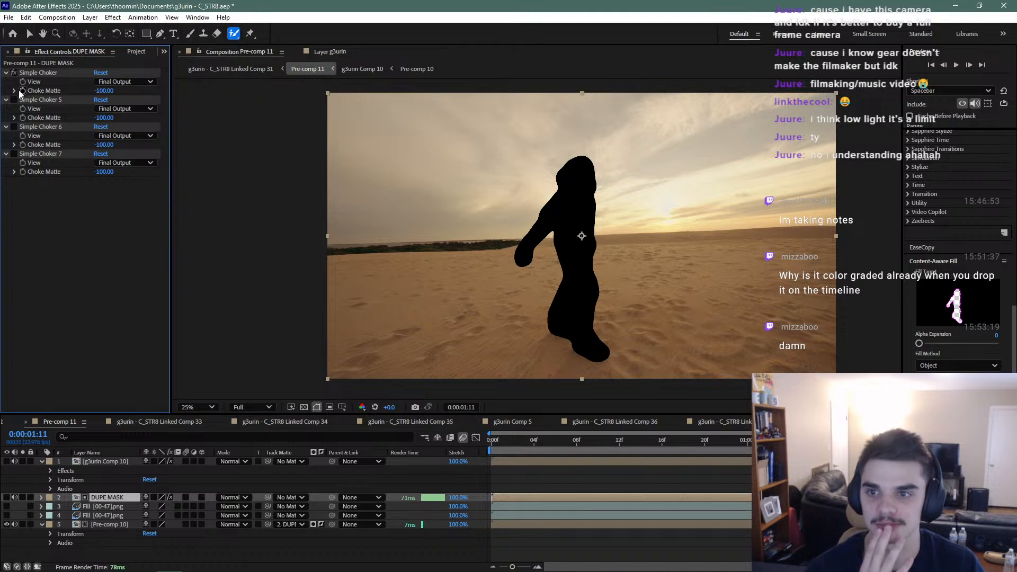
click(14, 98)
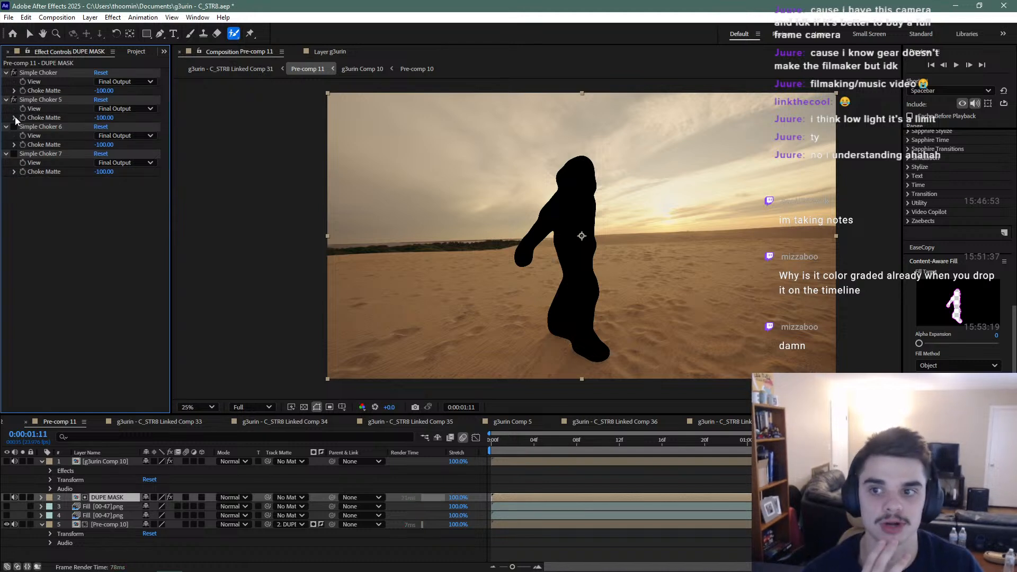
click(14, 127)
click(14, 154)
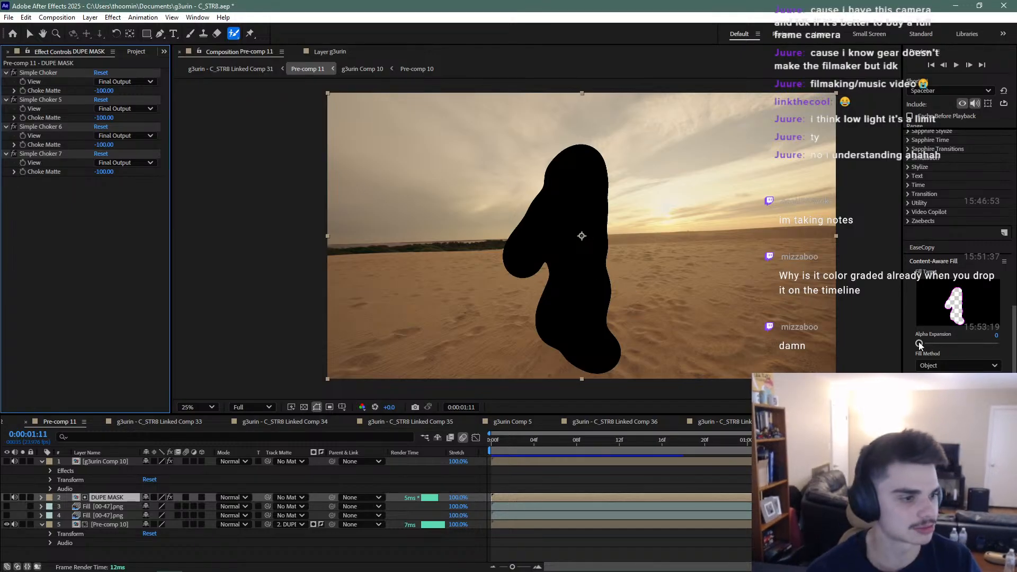
Set the Content-Aware Fill Alpha Expansion to 64 and review the remaining fill generation settings
drag(939, 348, 999, 343)
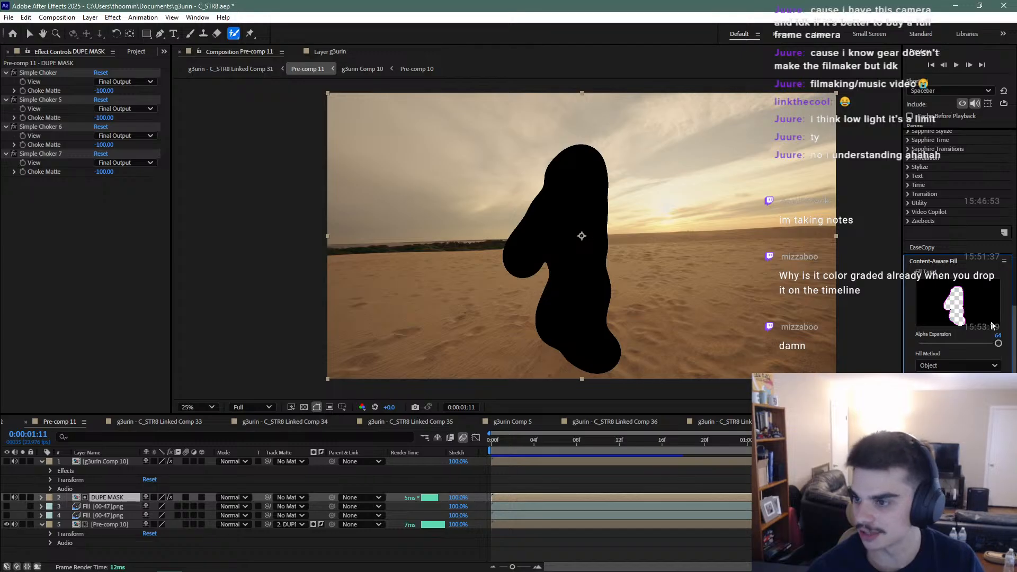
scroll(969, 352, down, 3)
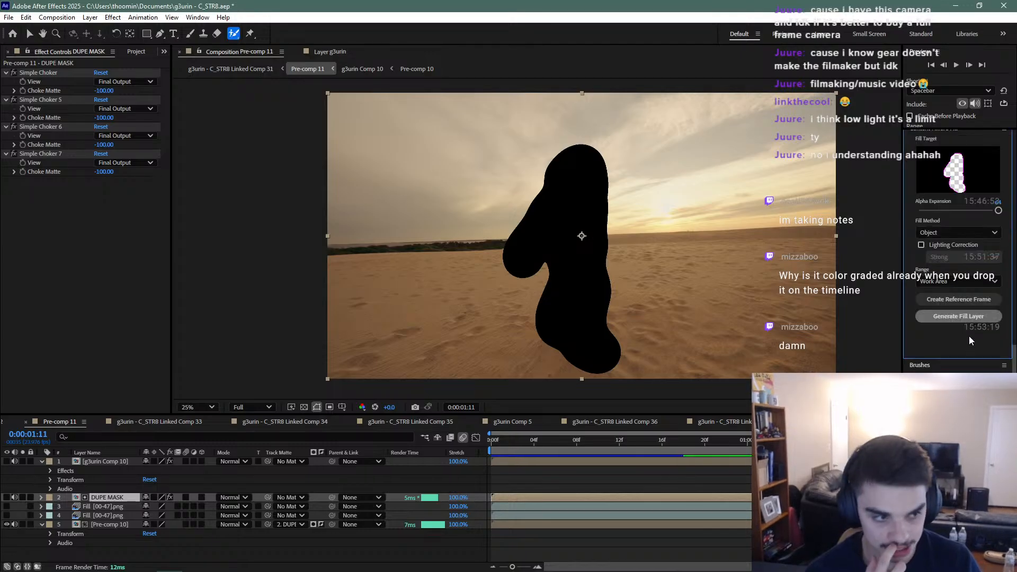
scroll(964, 331, down, 3)
scroll(963, 329, up, 3)
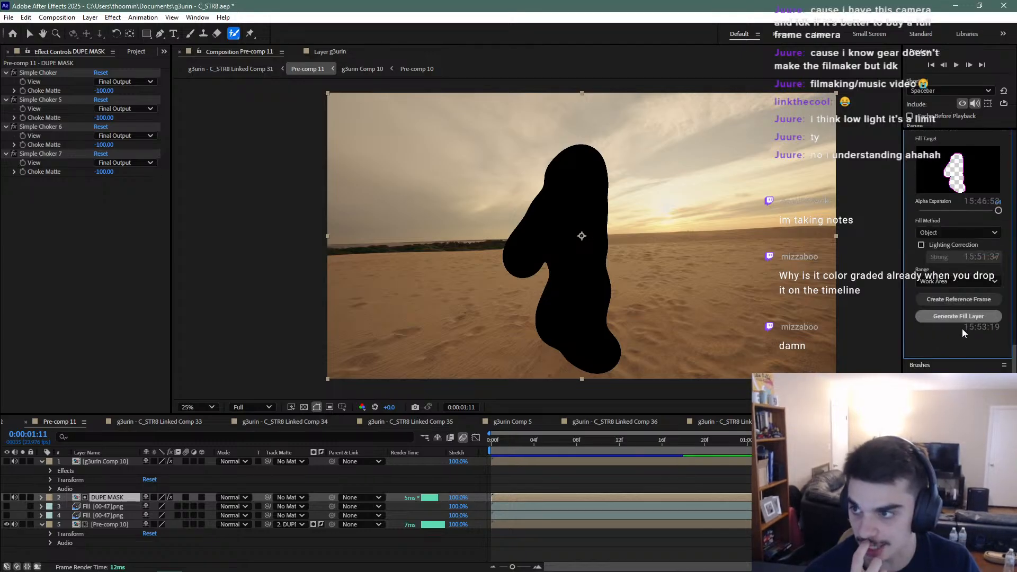
Show the upper Fill [00-47].png layer and play the comp from the first frame to review the filled background
click(9, 507)
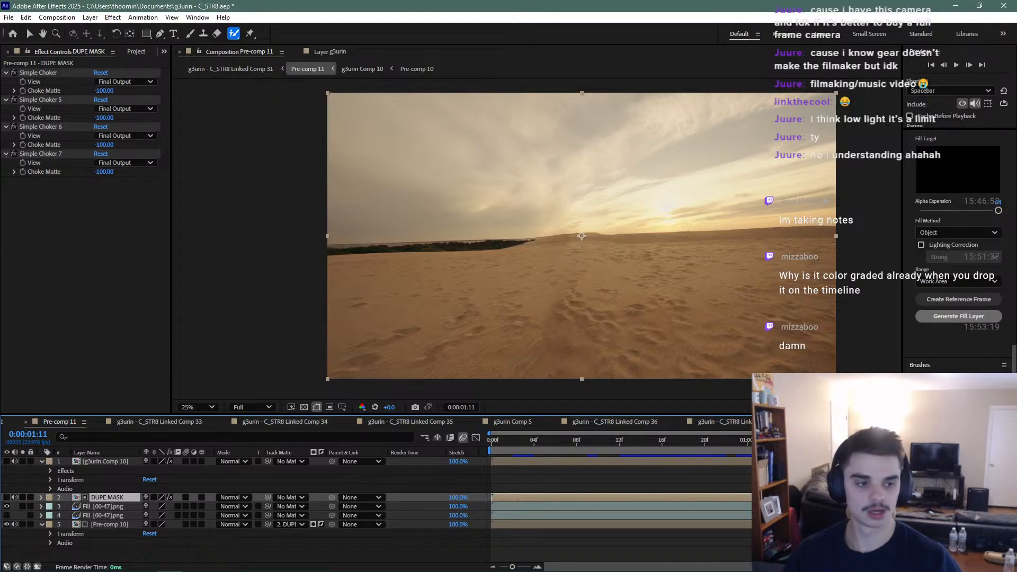
click(790, 441)
key(space)
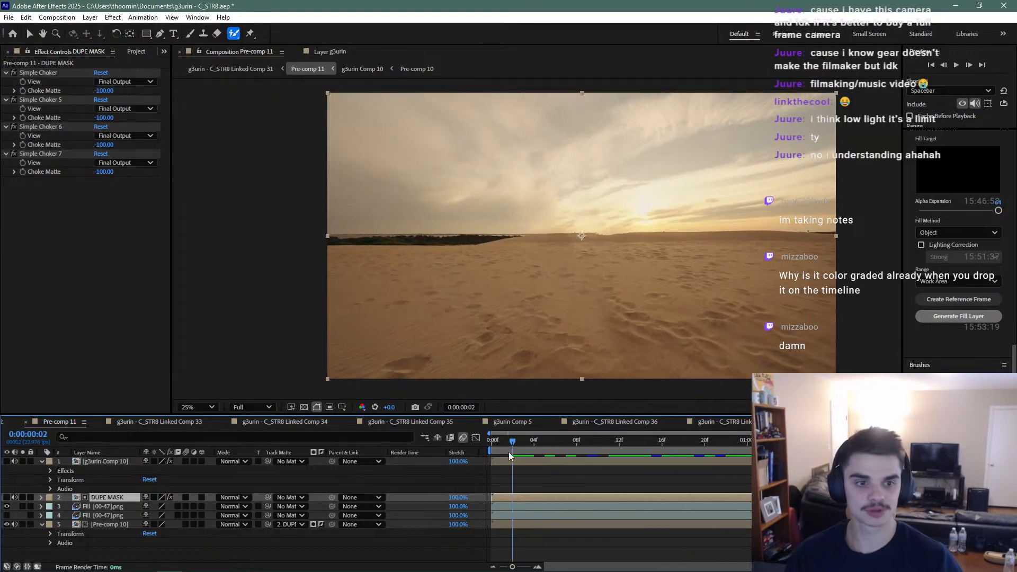
drag(609, 458, 475, 445)
scroll(587, 272, up, 2)
scroll(575, 298, down, 2)
key(space)
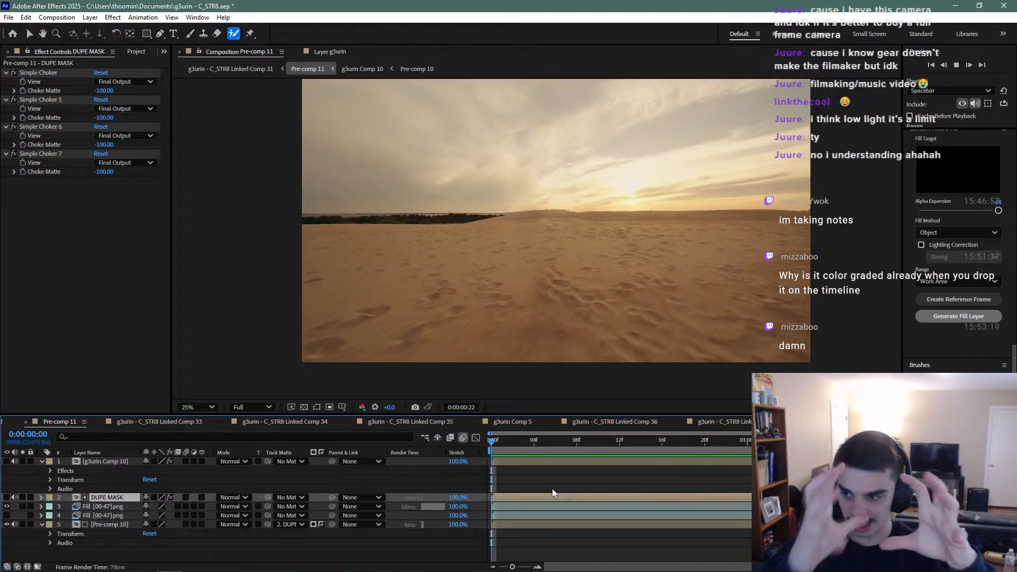
Show the g3urin Comp 10 layer and play the comp to review the stylised cutout over the filled background
click(577, 444)
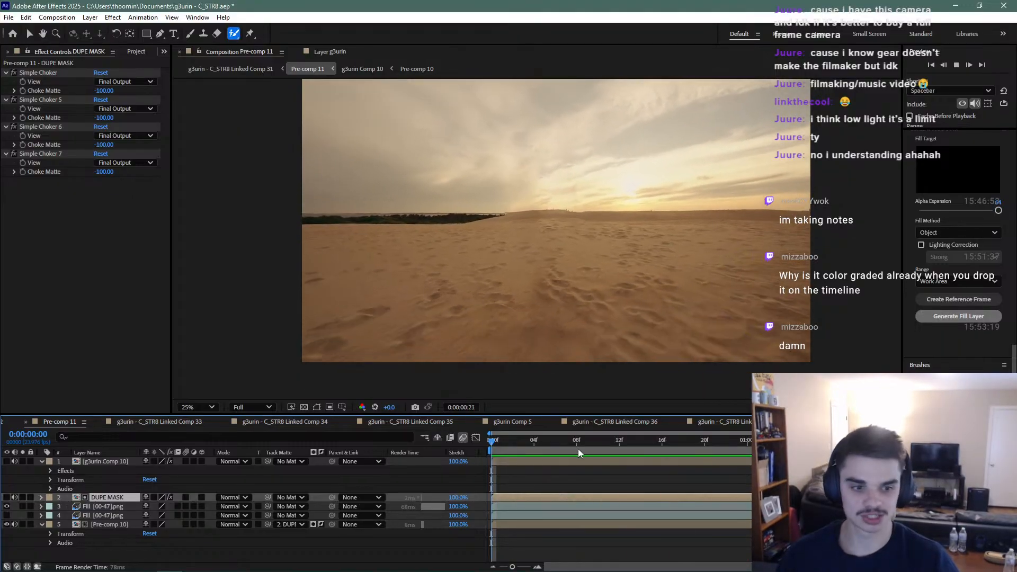
click(6, 462)
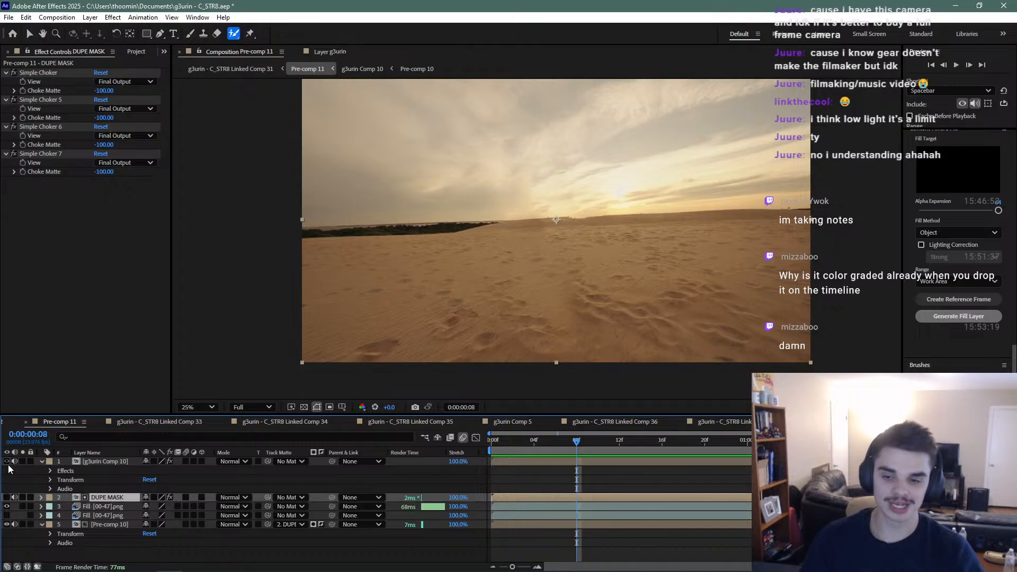
drag(599, 443, 790, 448)
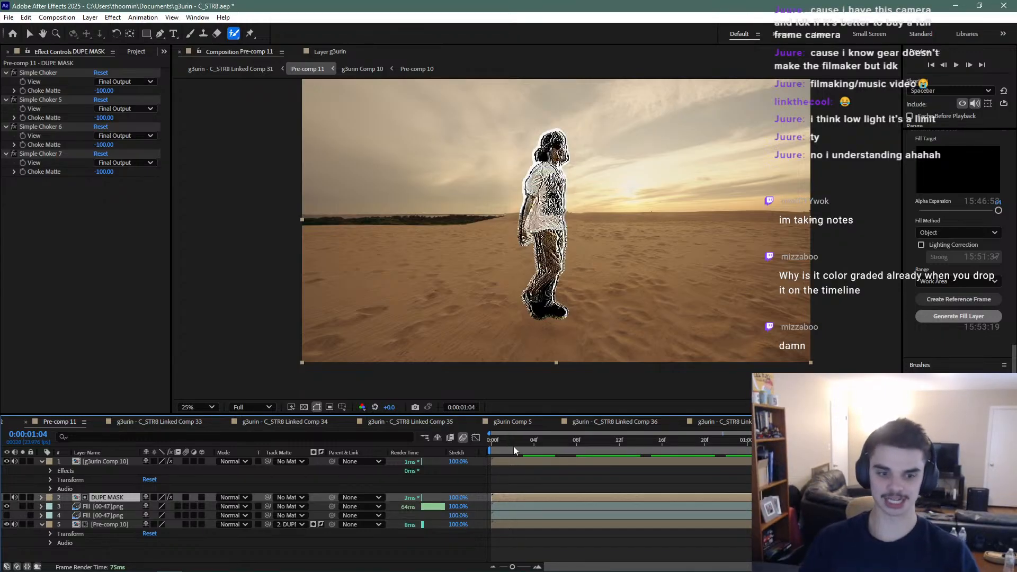
key(space)
key(space)
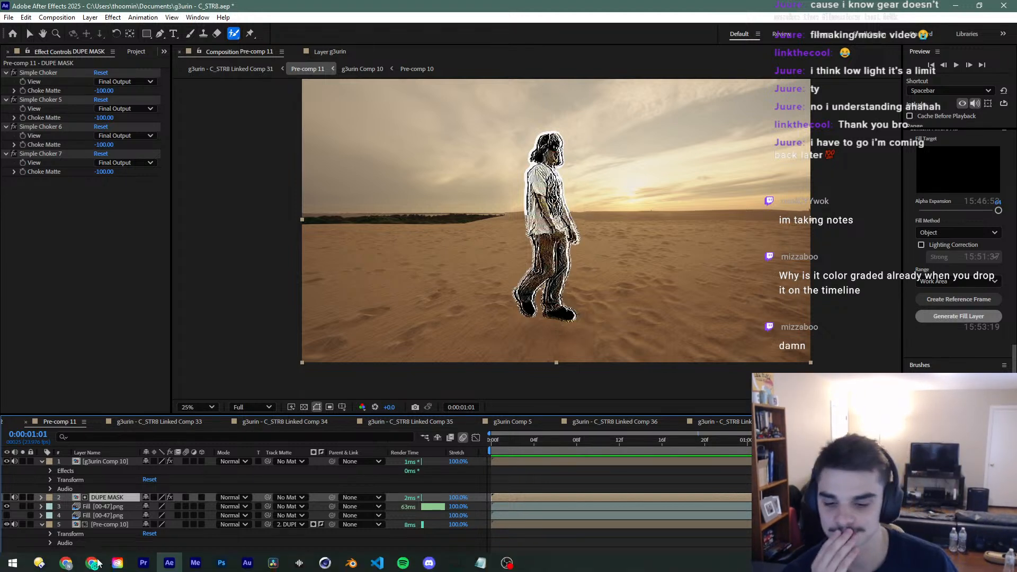
Switch to the JALLEN - Close2Me project in Premiere Pro and review the MAIN PERFORMANCE sequence around the one-minute mark
click(144, 561)
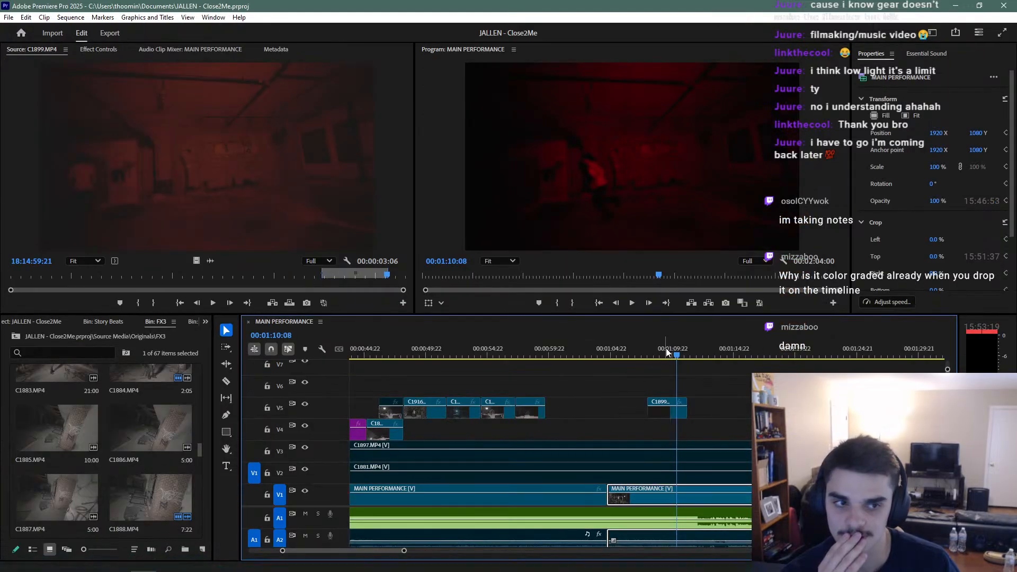
drag(677, 354, 561, 358)
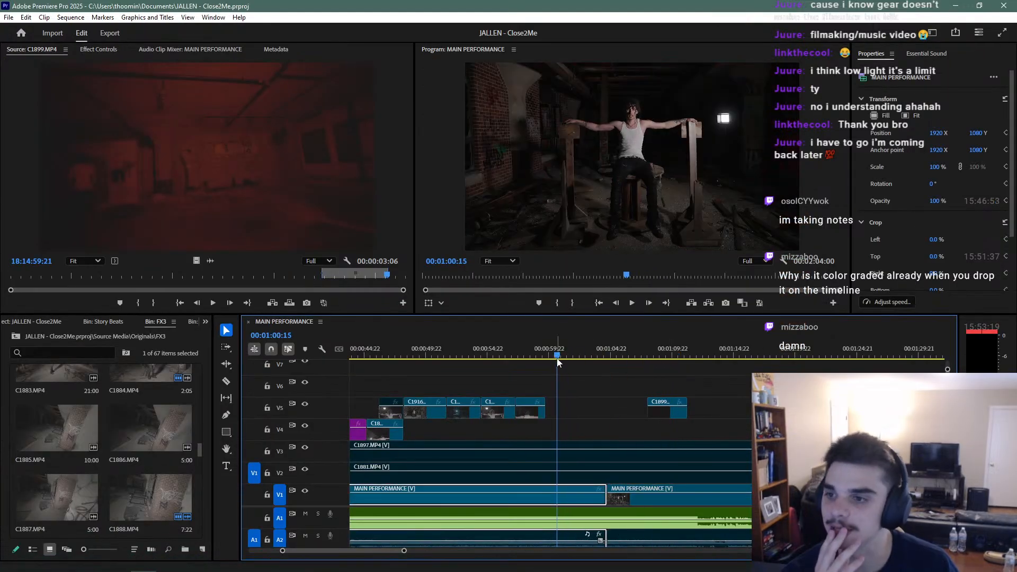
click(541, 354)
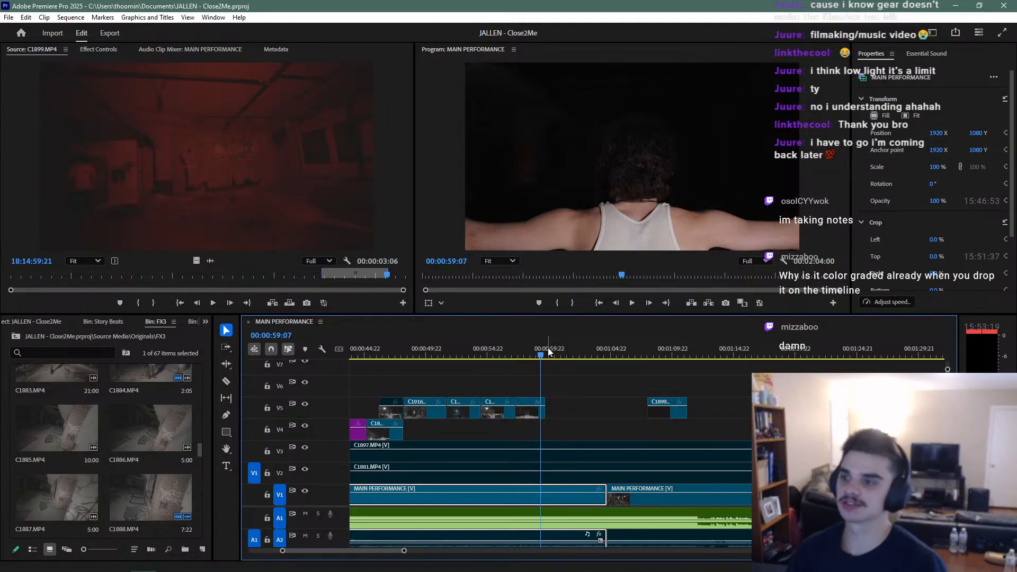
mouse_move(400, 571)
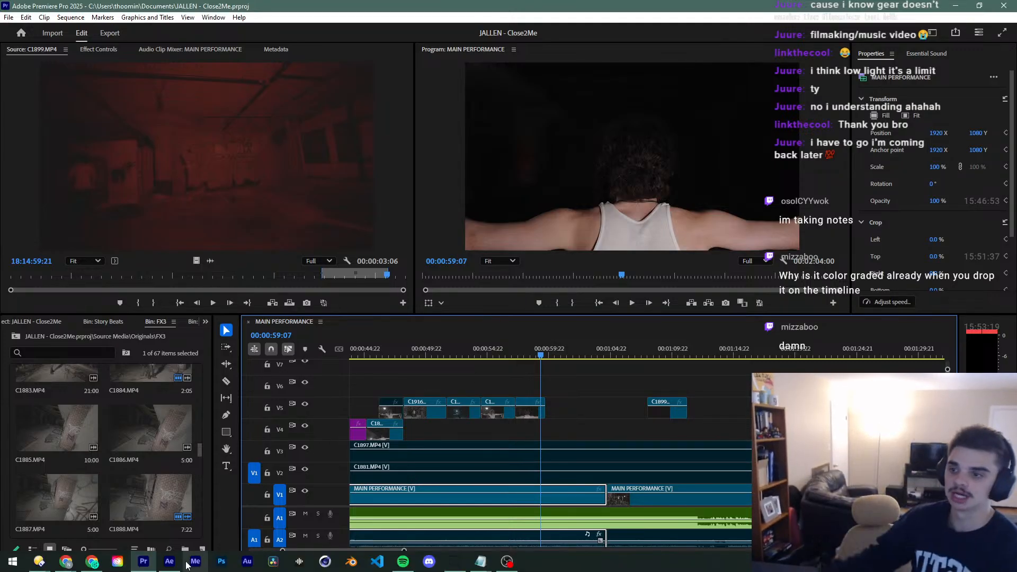
mouse_move(169, 562)
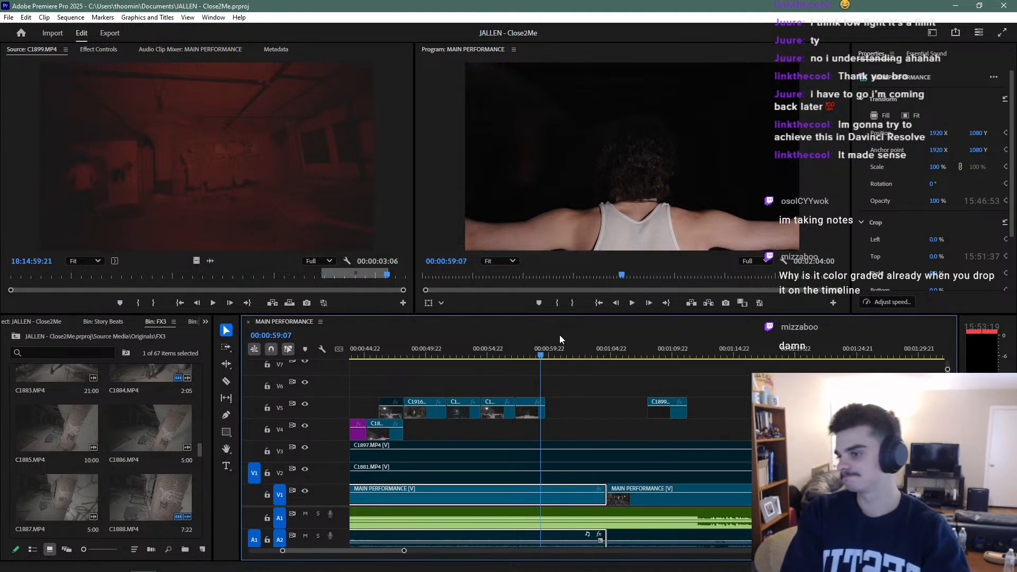
click(563, 358)
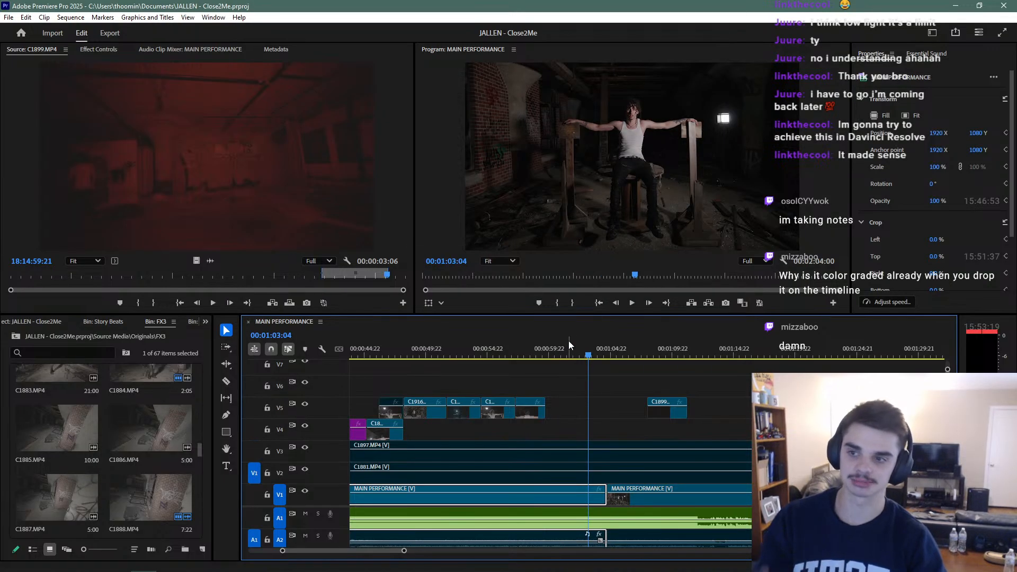
drag(647, 352, 642, 357)
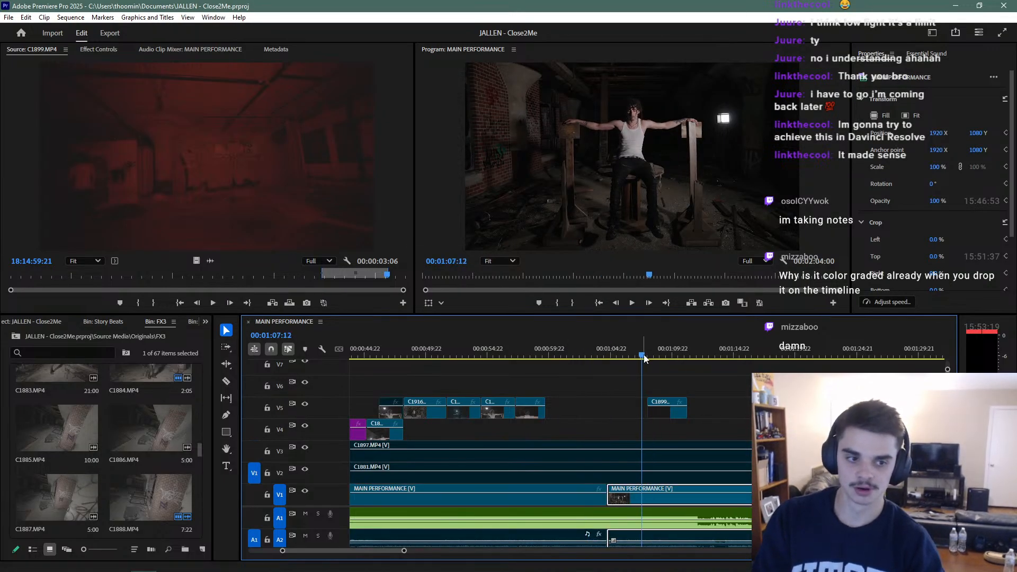
key(space)
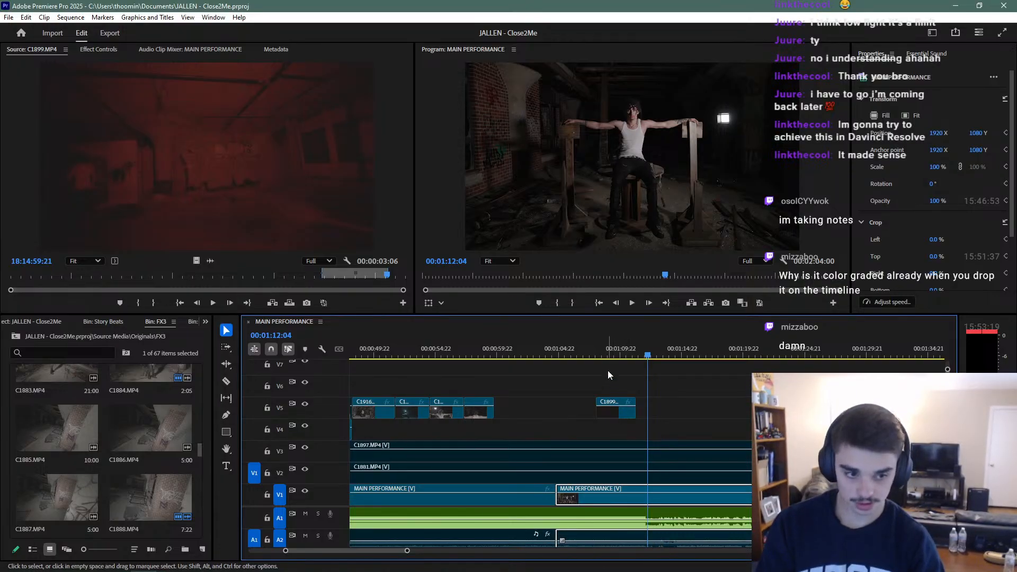
Find the audio change at 00:01:12:02 and shift clip C1899.MP4 on V5 so it ends there
click(612, 354)
click(634, 303)
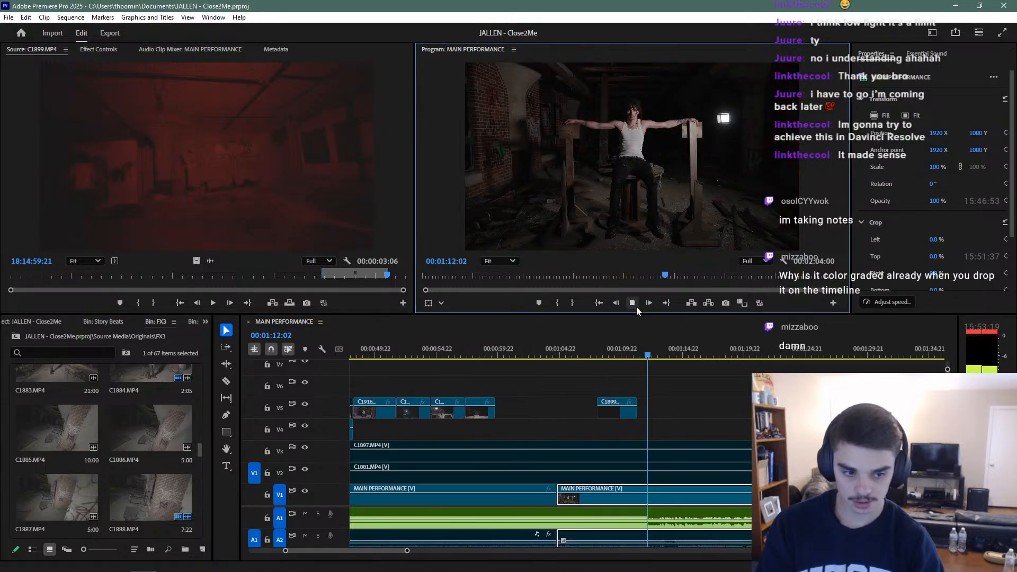
drag(625, 415, 633, 415)
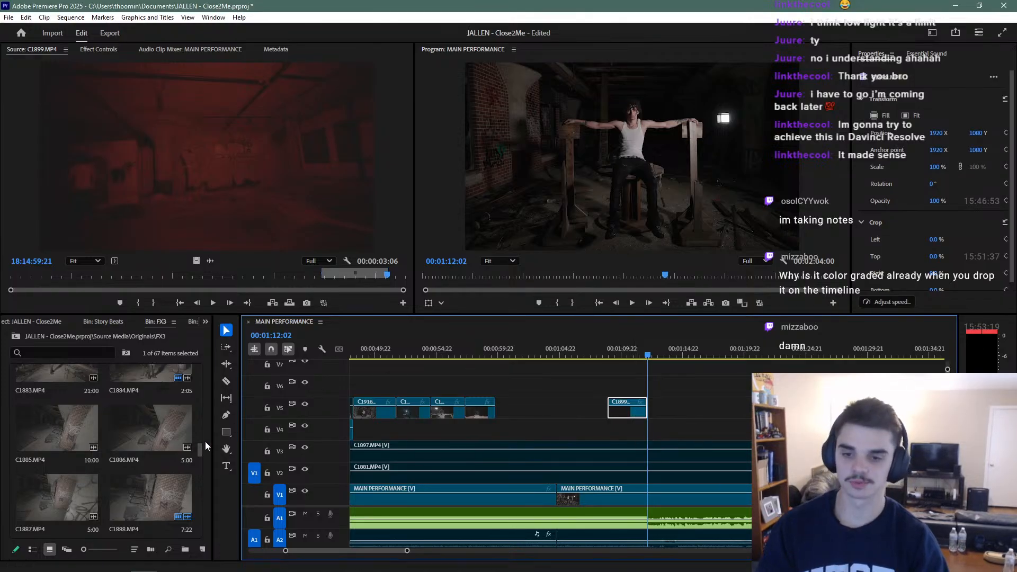
Browse the FX3 bin for a close-up performance take and open C1863.MP4 in the source monitor
scroll(152, 436, down, 6)
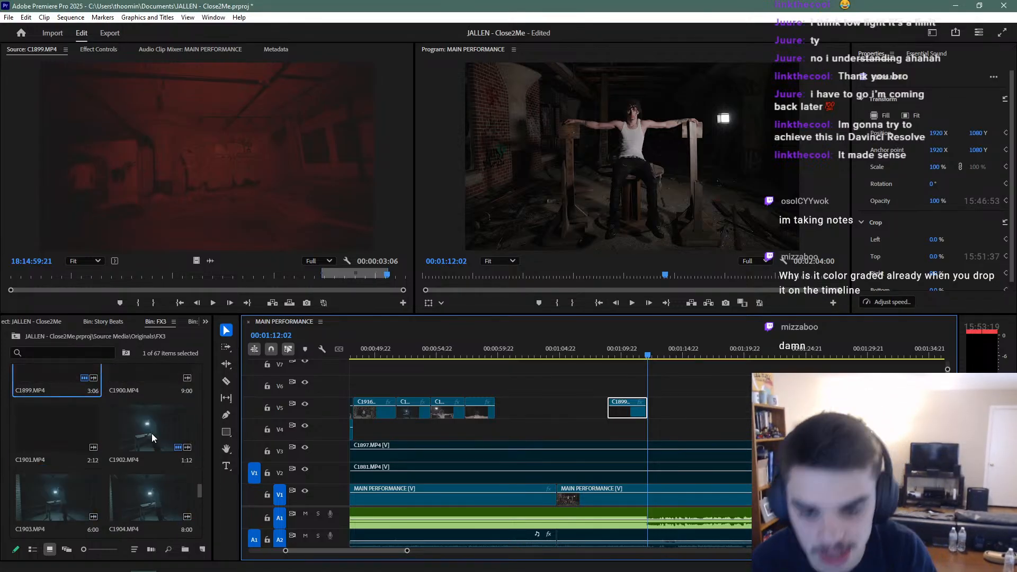
scroll(151, 433, up, 6)
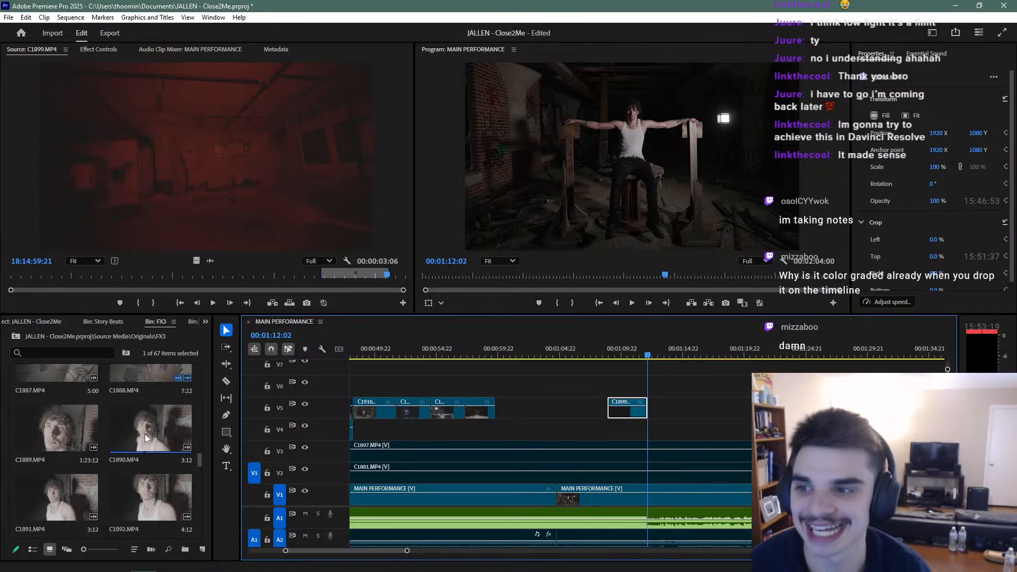
scroll(147, 432, up, 3)
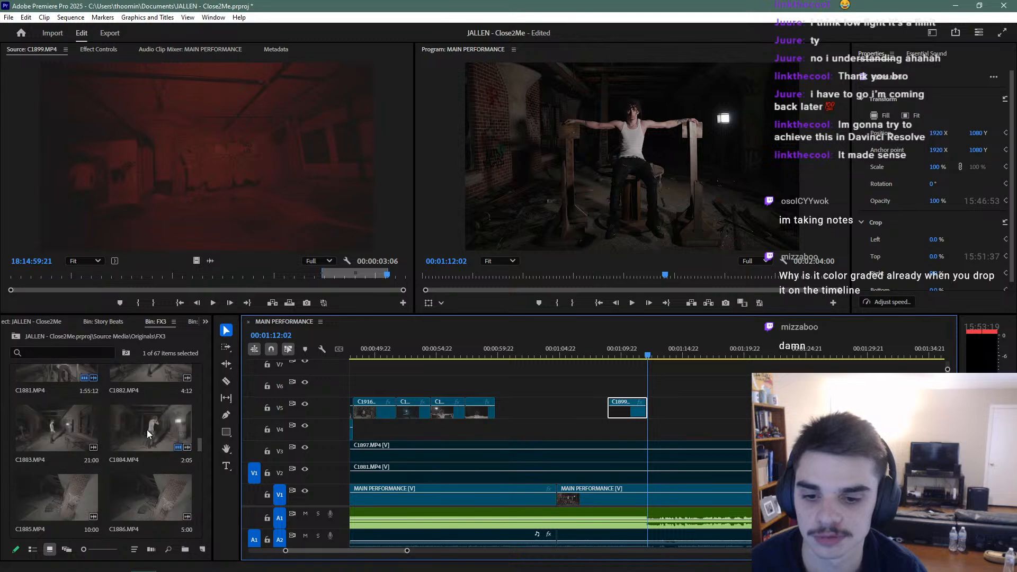
scroll(147, 432, up, 6)
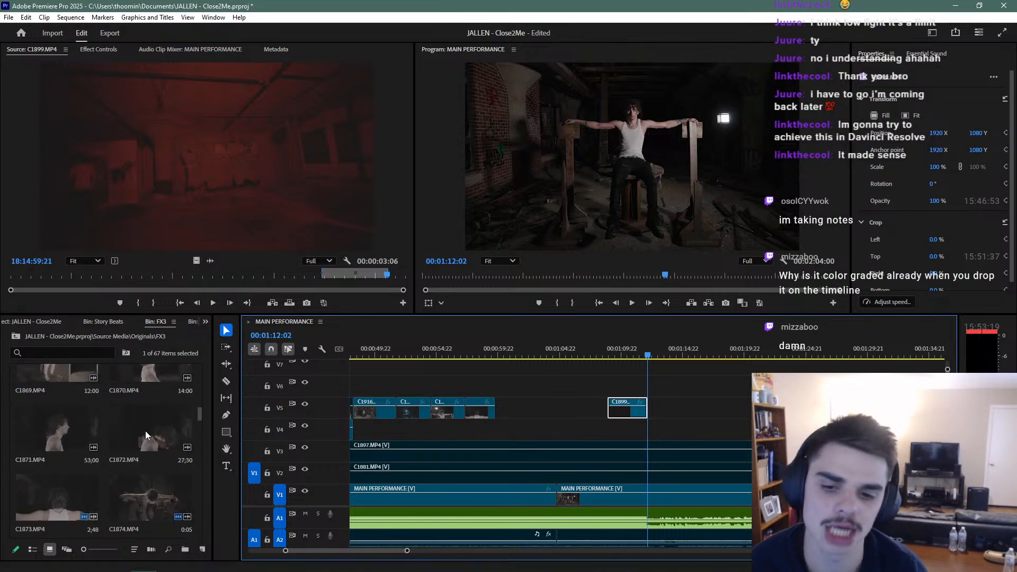
scroll(109, 450, up, 3)
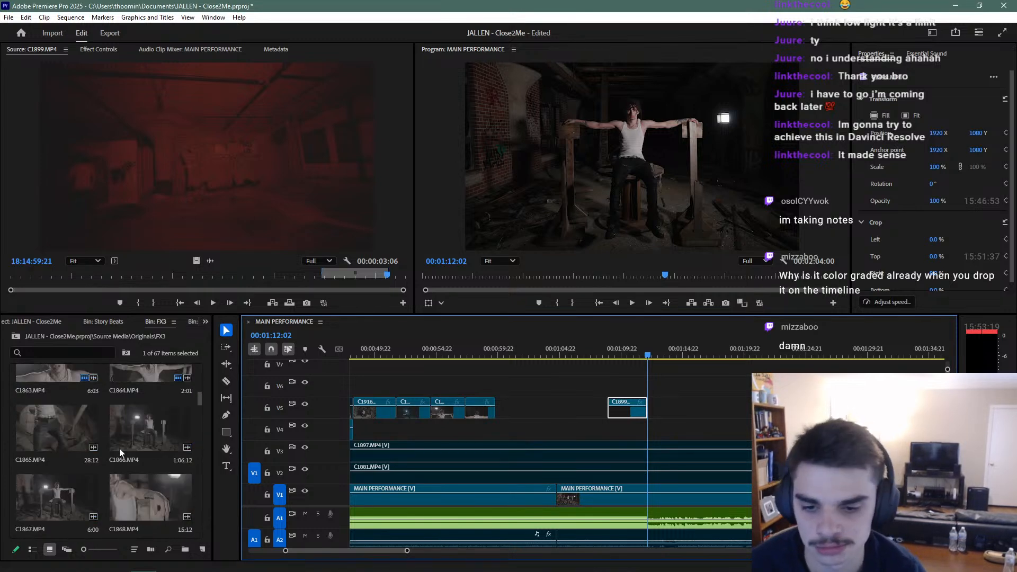
scroll(106, 443, up, 1)
double_click(73, 433)
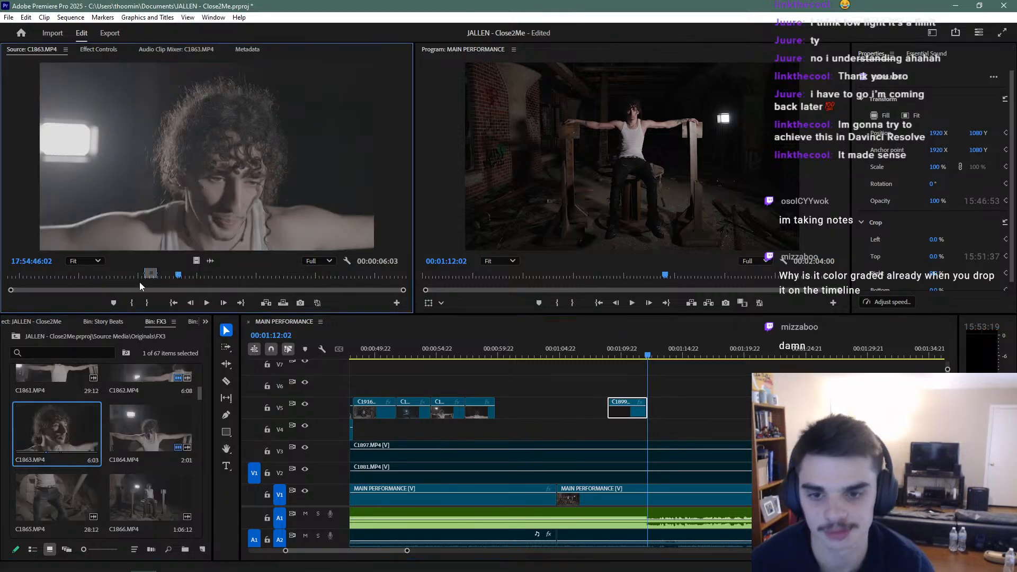
Review C1863.MP4 around its marked range and set the source out point at 17:54:40:03
key(space)
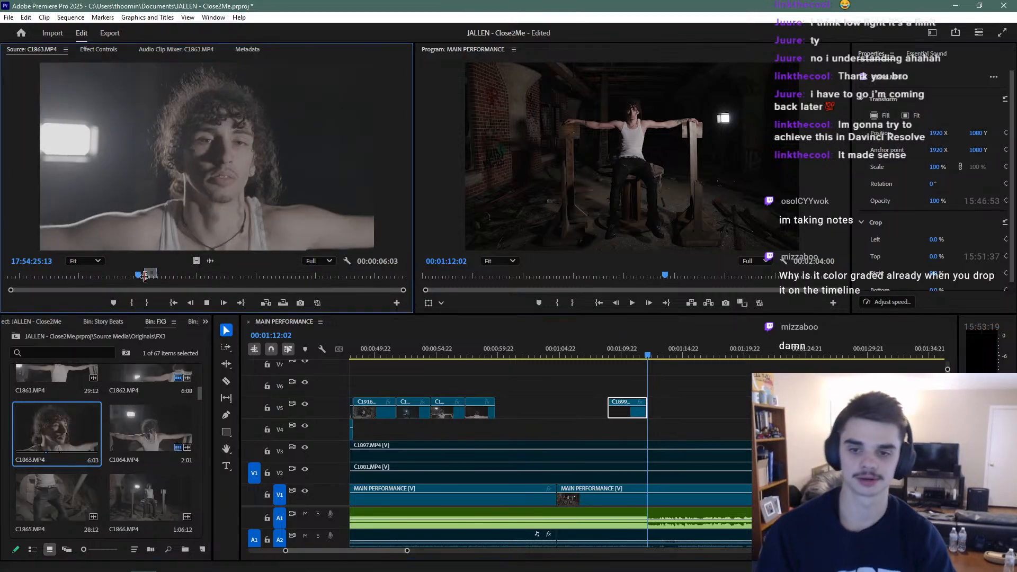
click(291, 276)
mouse_move(154, 277)
mouse_down()
mouse_move(186, 276)
mouse_move(158, 275)
mouse_up()
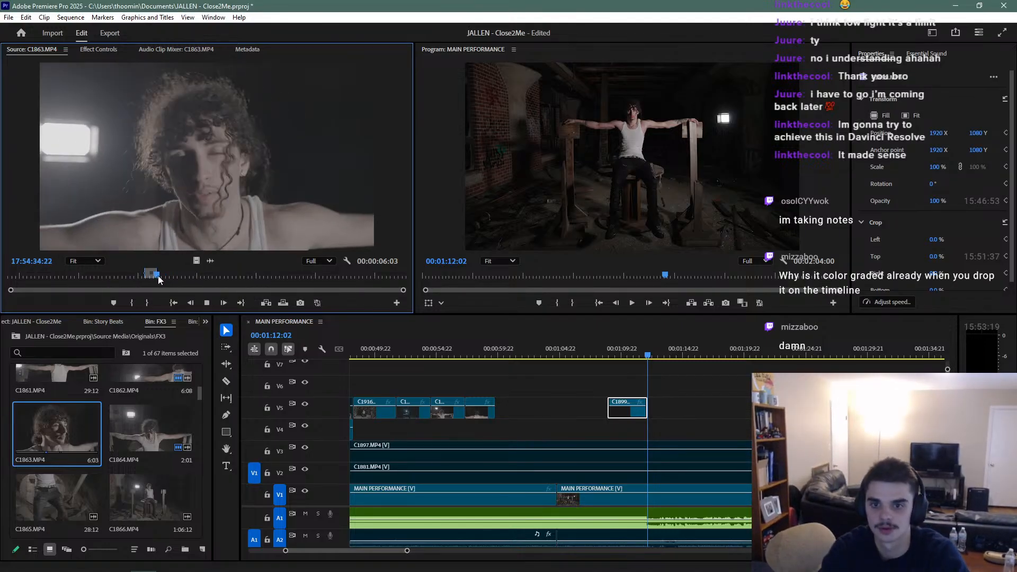
key(space)
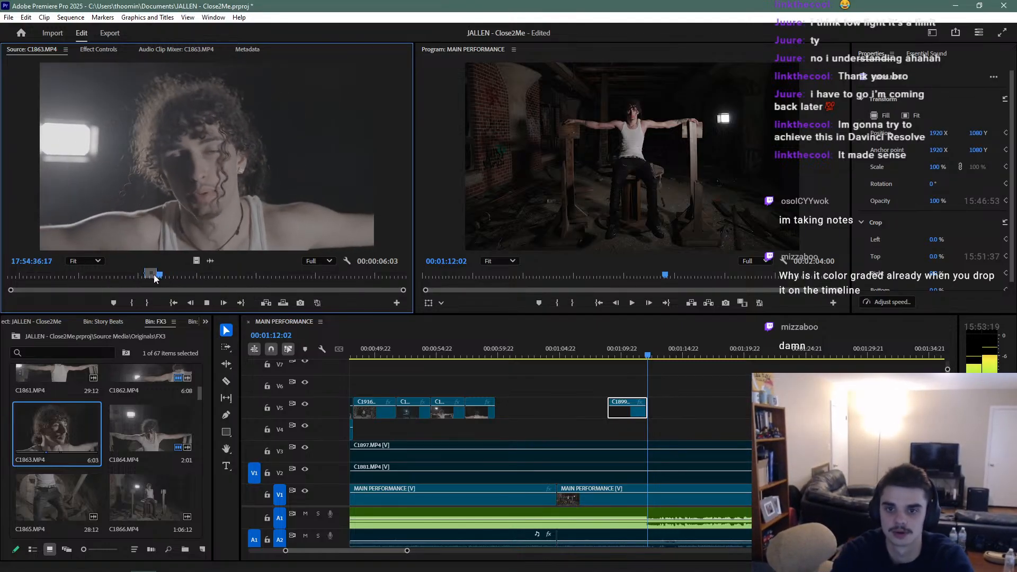
click(133, 275)
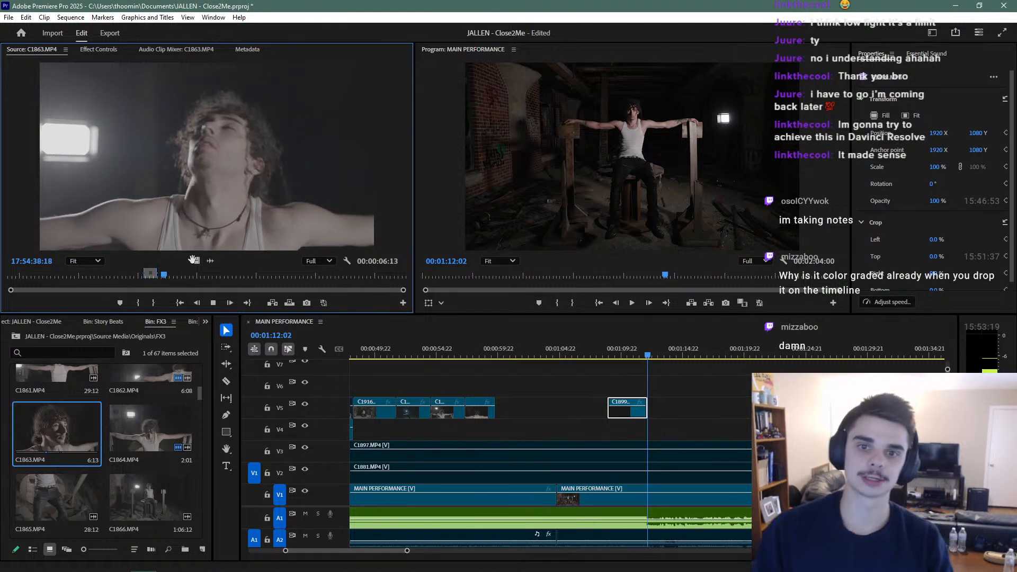
key(space)
key(o)
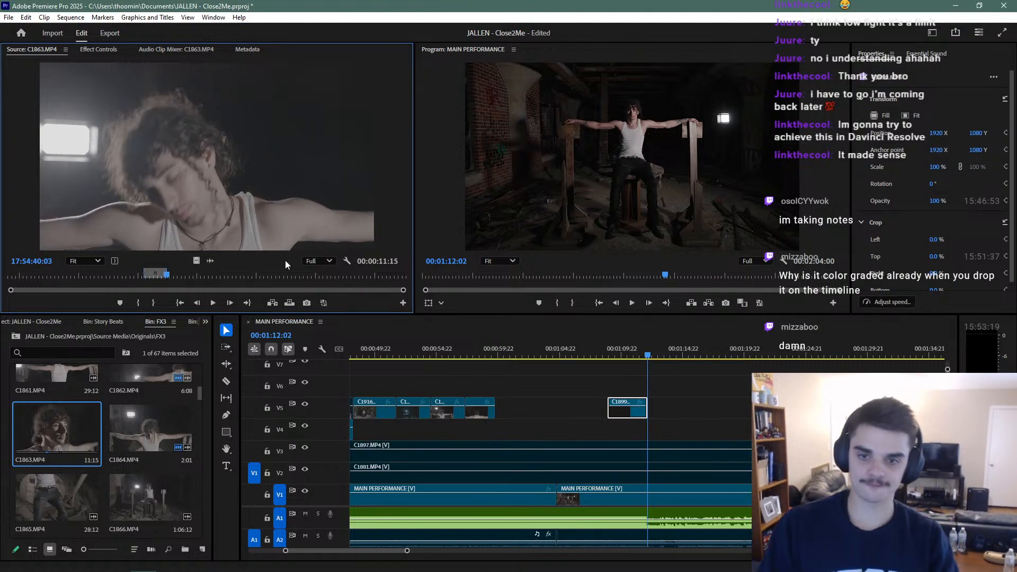
Check other parts of the C1863.MP4 take and place its marked video on V4 directly after C1899.MP4
double_click(144, 426)
double_click(72, 423)
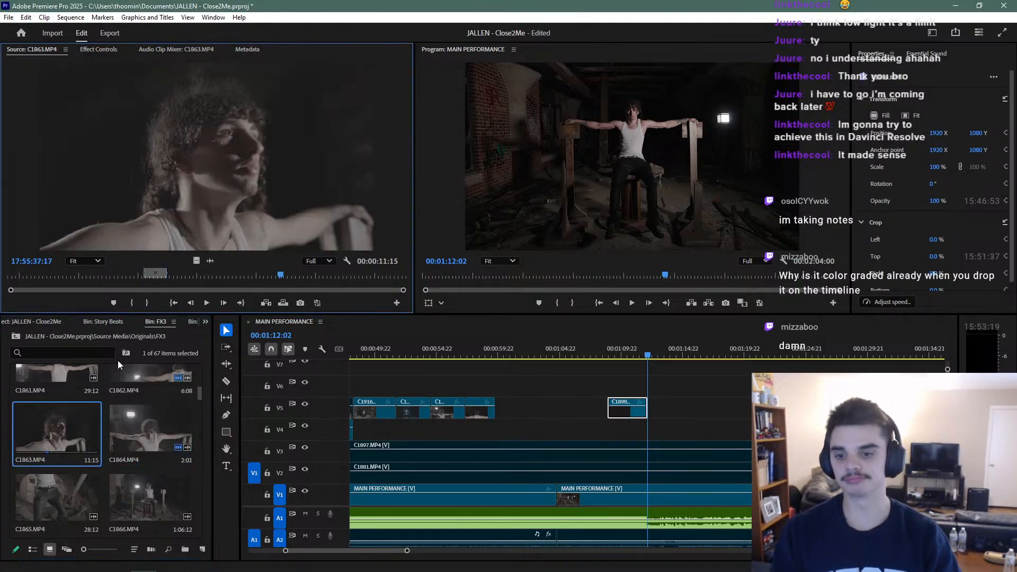
key(space)
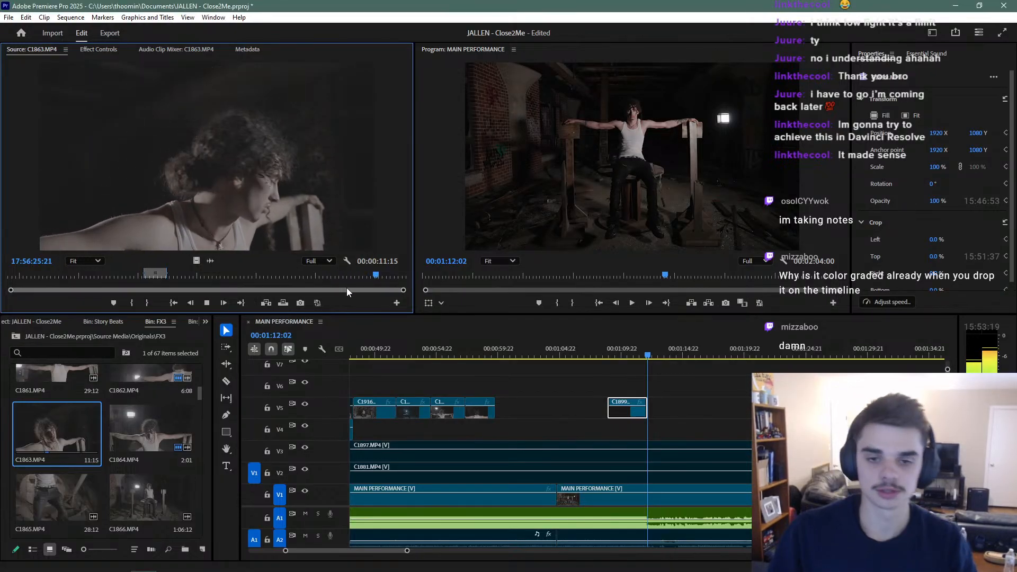
click(29, 273)
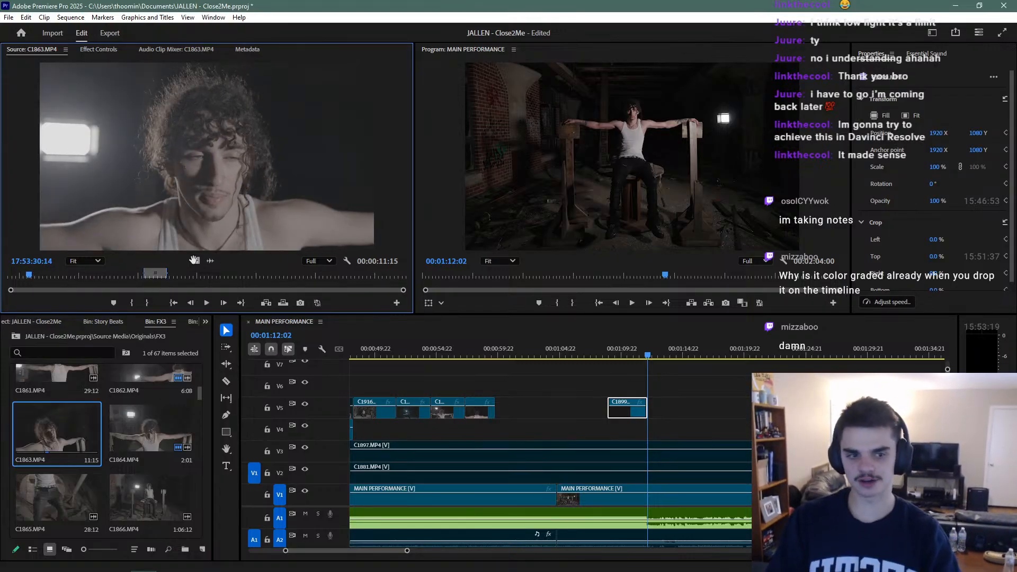
drag(196, 260, 649, 430)
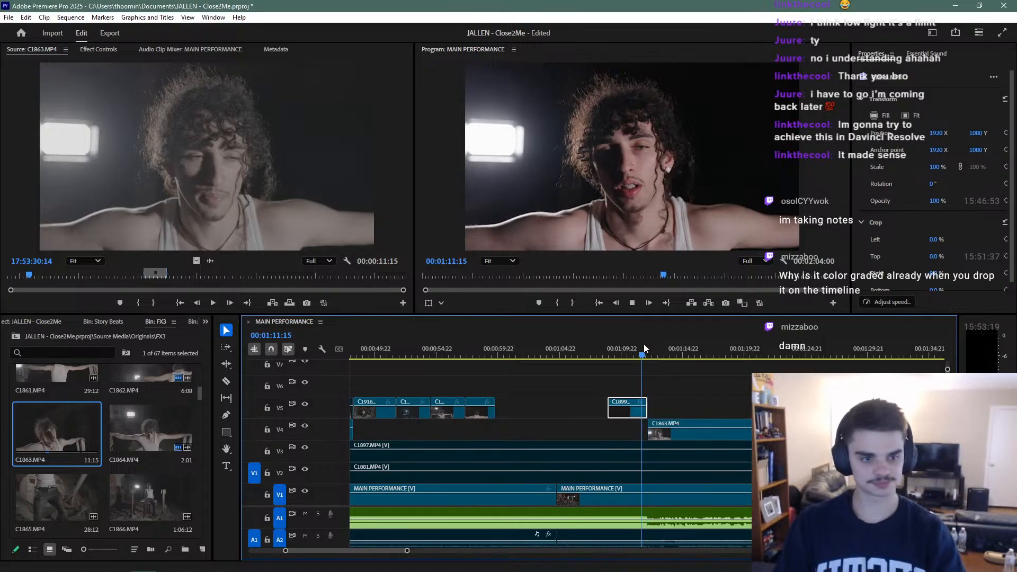
Shift C1863.MP4 on V4 to start at 00:01:13:05 and play the cut from just before it
scroll(681, 439, up, 1)
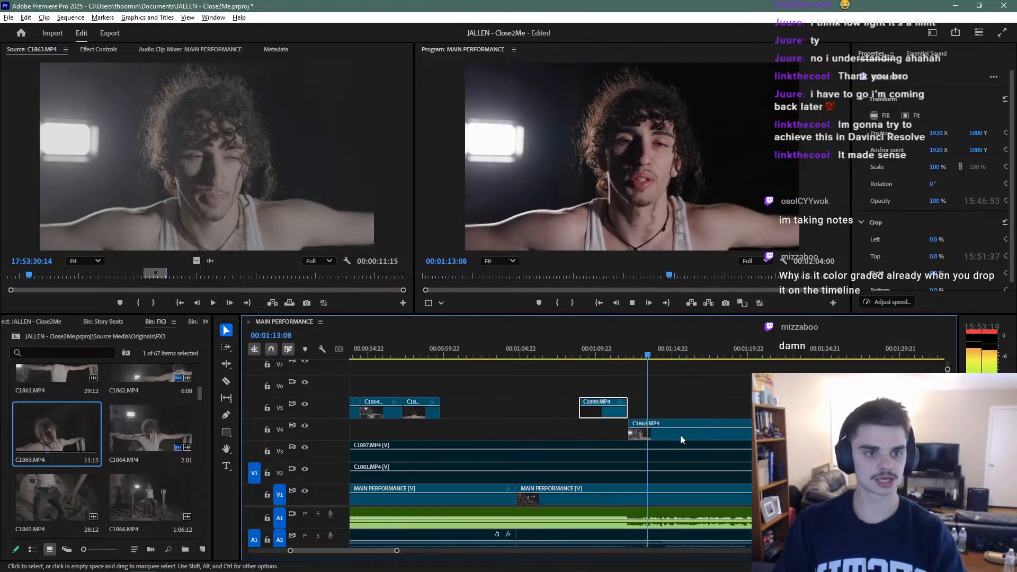
key(space)
drag(656, 432, 675, 433)
click(636, 346)
key(space)
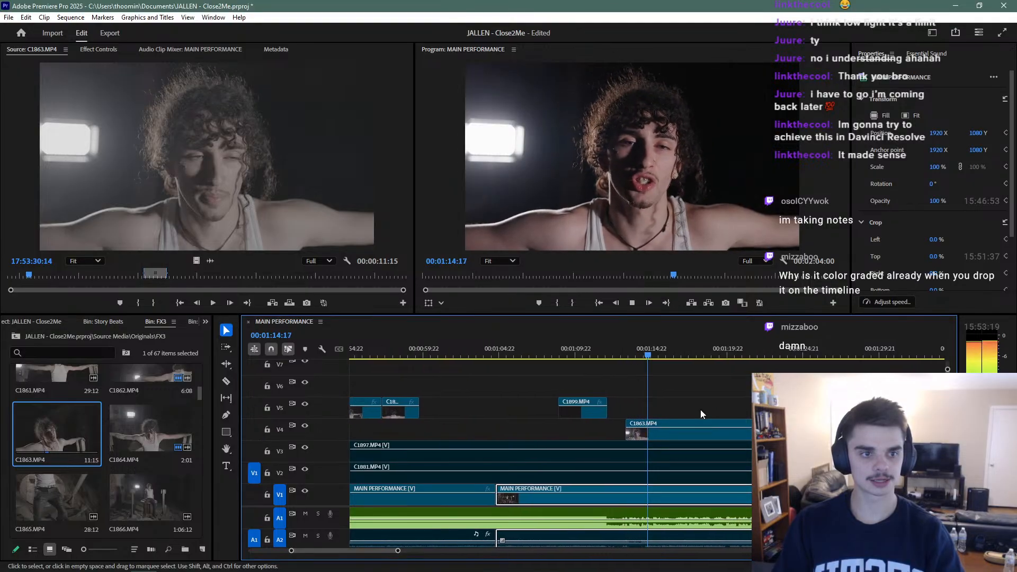
Select C1863.MP4 on V4 and play through it to check the performance against the music
click(618, 423)
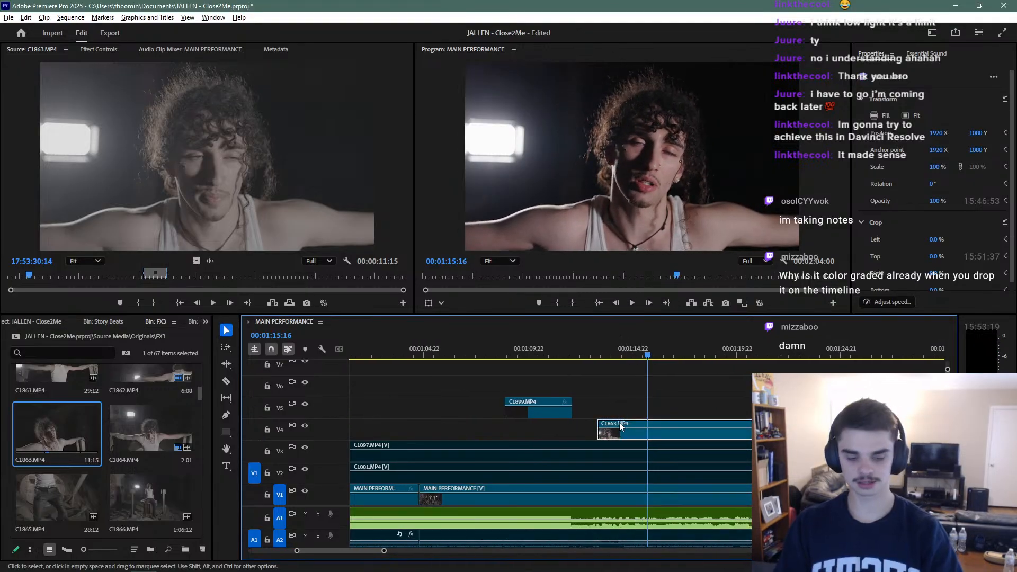
key(space)
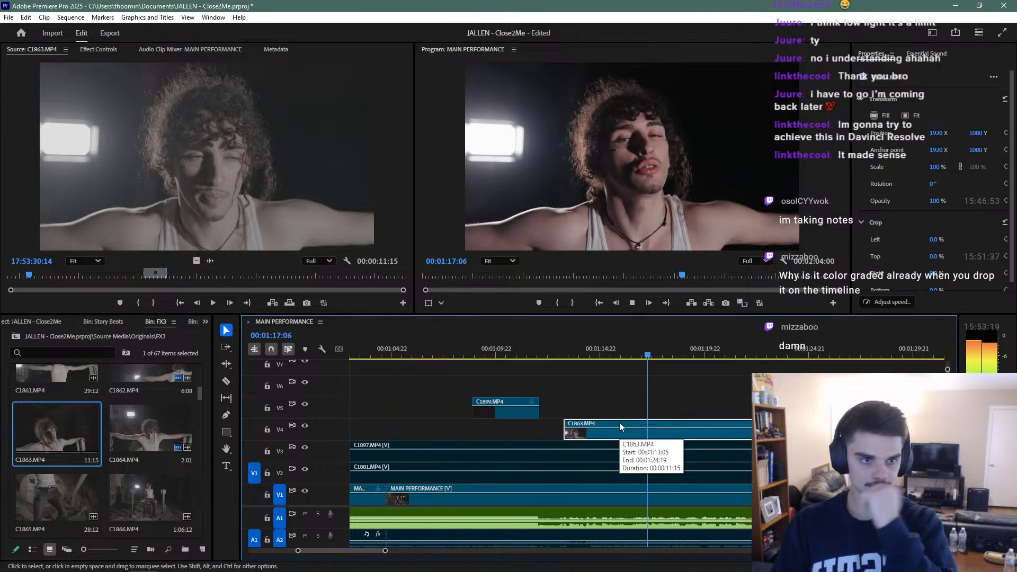
key(space)
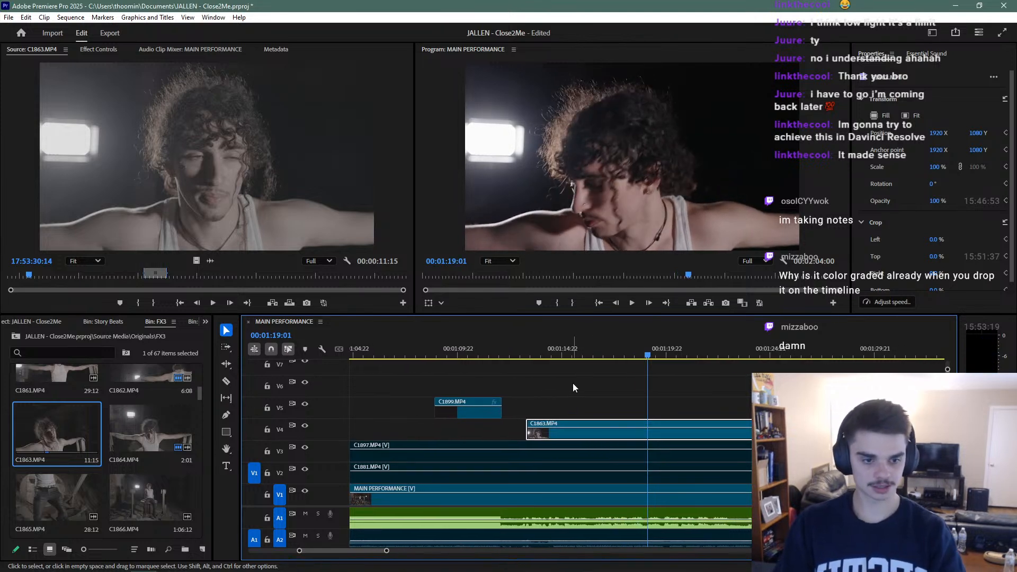
key(space)
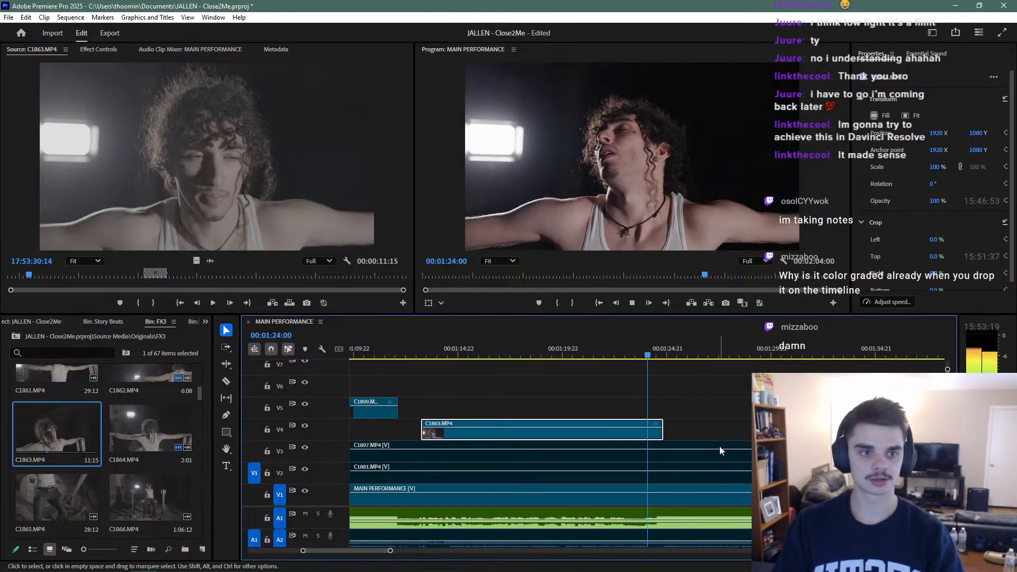
Extend the start of C1863.MP4 on V4 back to the end of C1899.MP4 and play across the cut
click(609, 354)
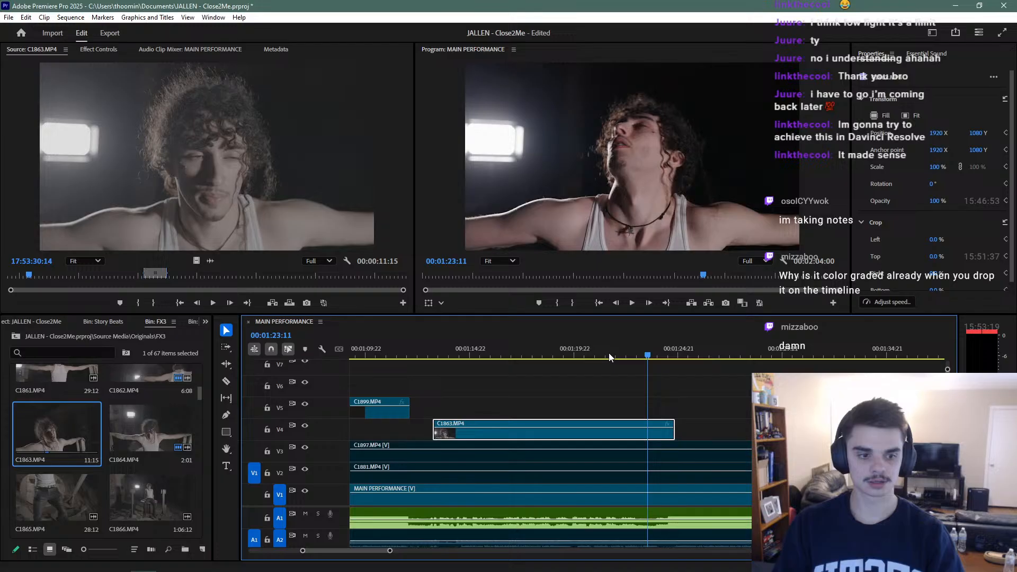
click(415, 355)
key(space)
drag(435, 433, 410, 434)
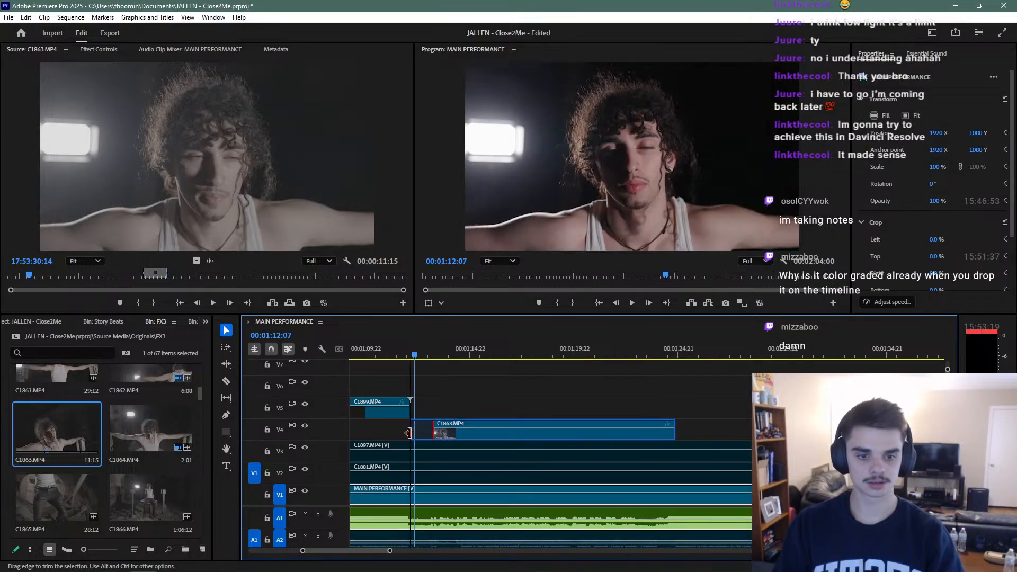
key(space)
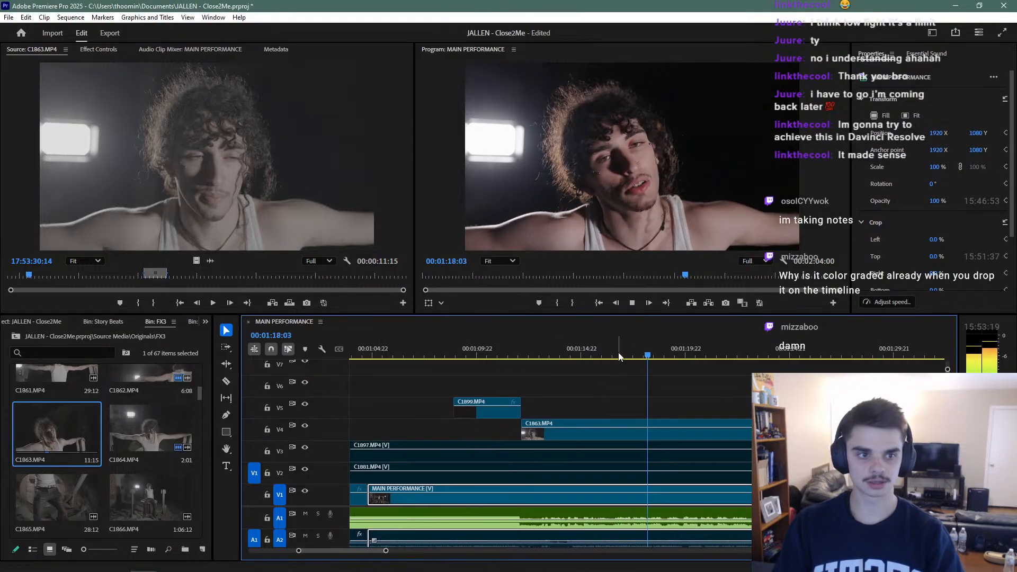
Select C1863.MP4 on V4 and play it past its end to check it against the music
key(space)
click(631, 437)
key(space)
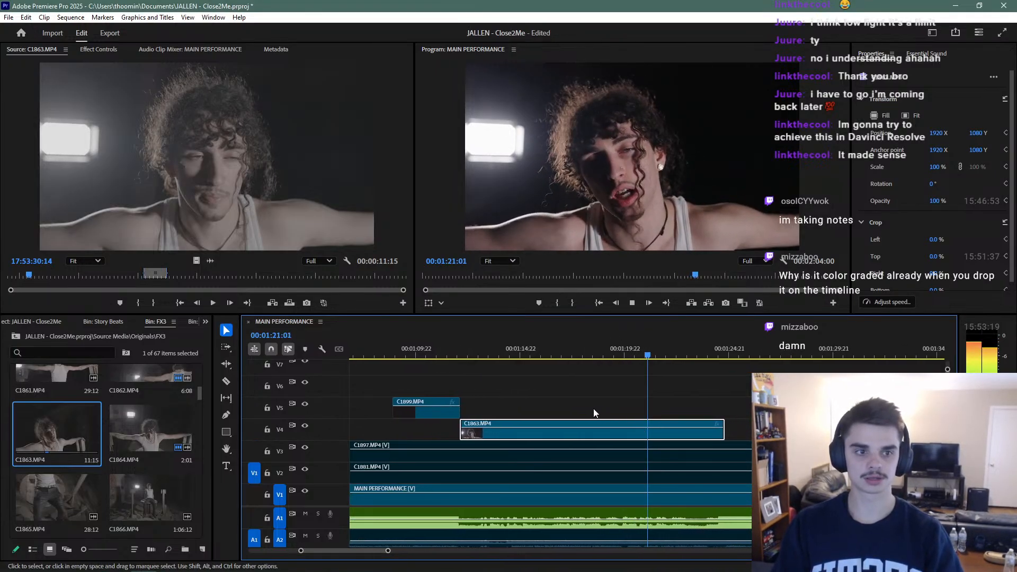
click(562, 405)
click(570, 424)
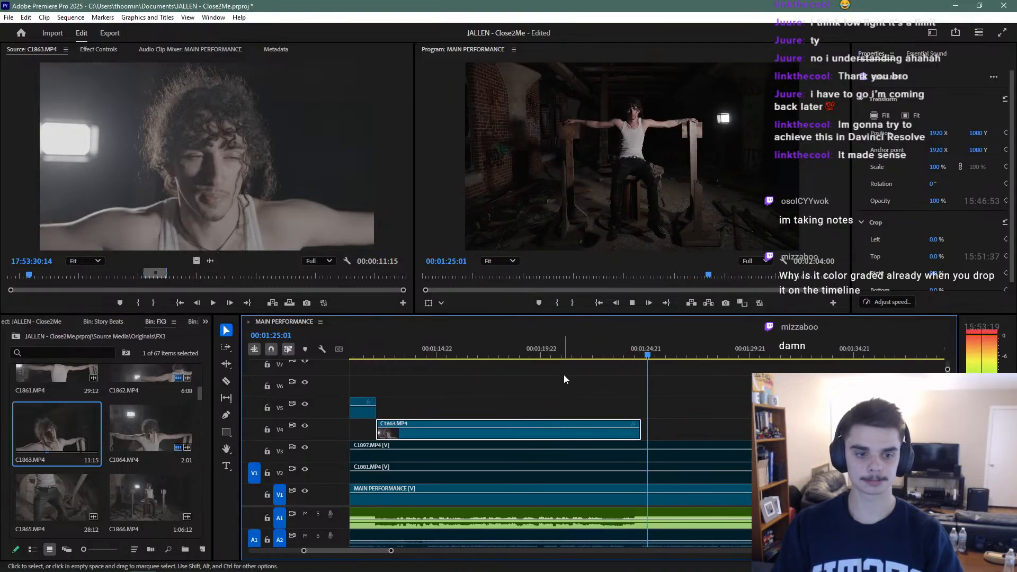
key(space)
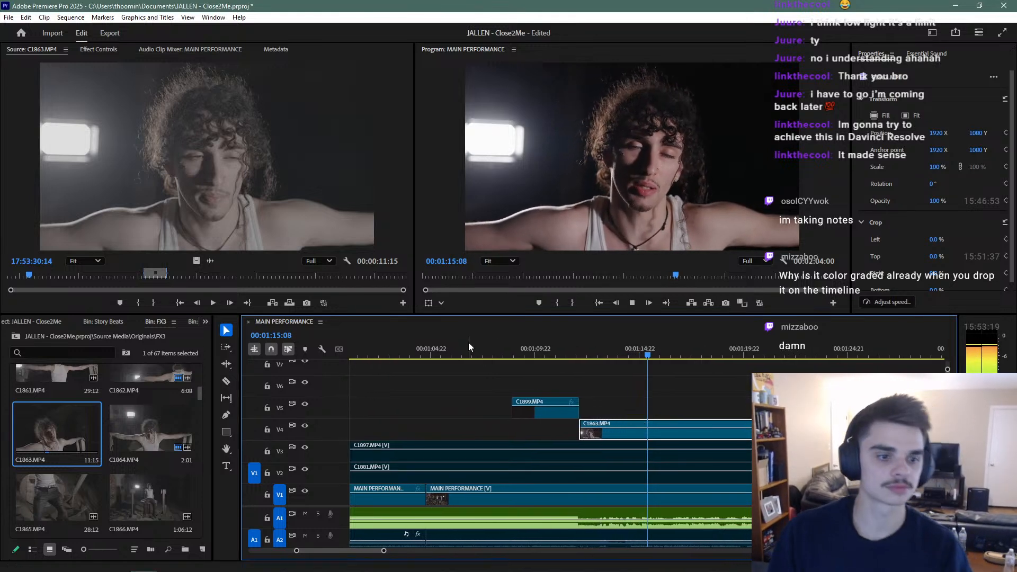
Replay C1863.MP4 from about 00:01:14:06 several times to judge its lip sync with the song
click(598, 339)
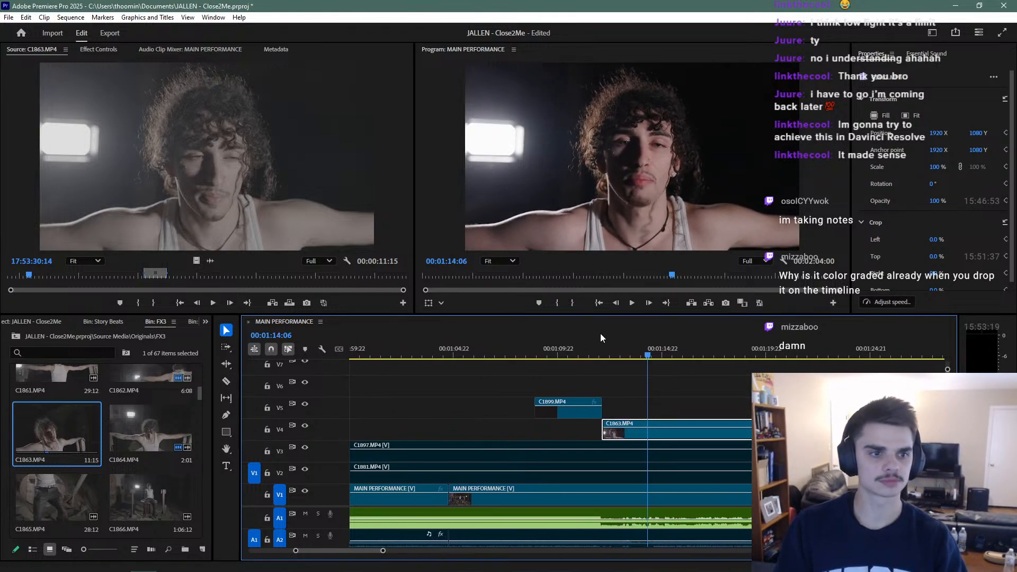
key(space)
key(space)
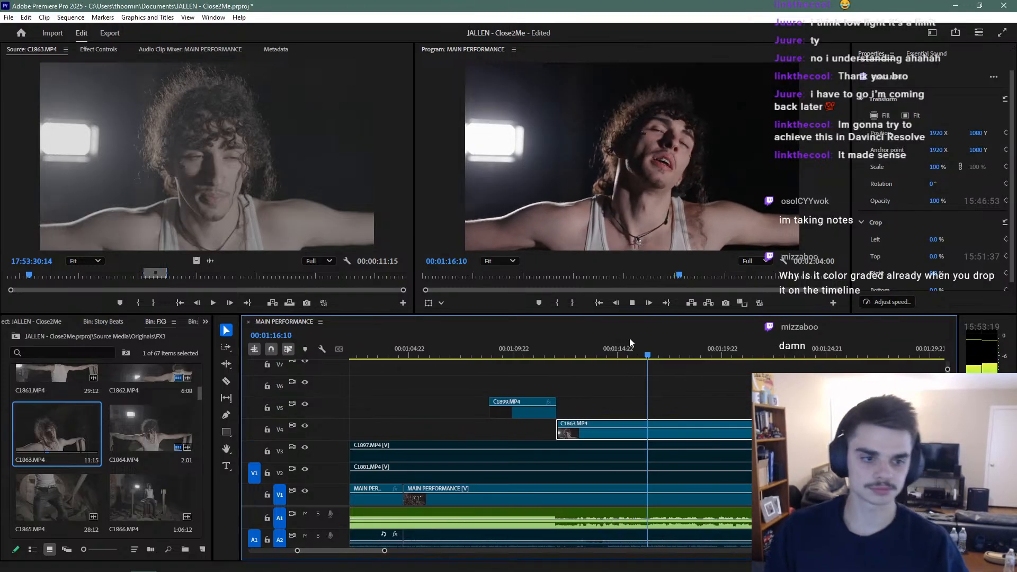
click(609, 340)
key(space)
key(space)
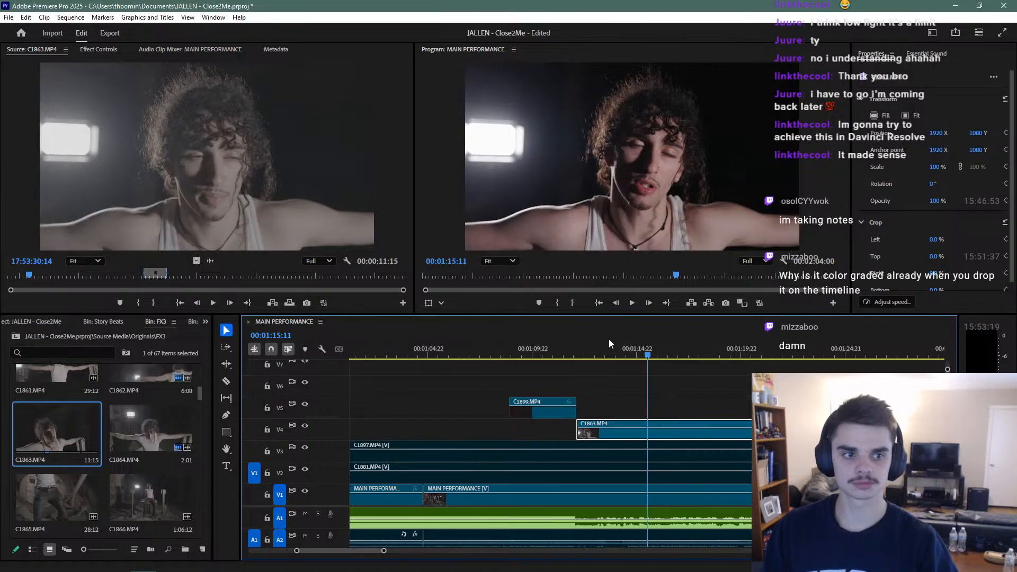
key(space)
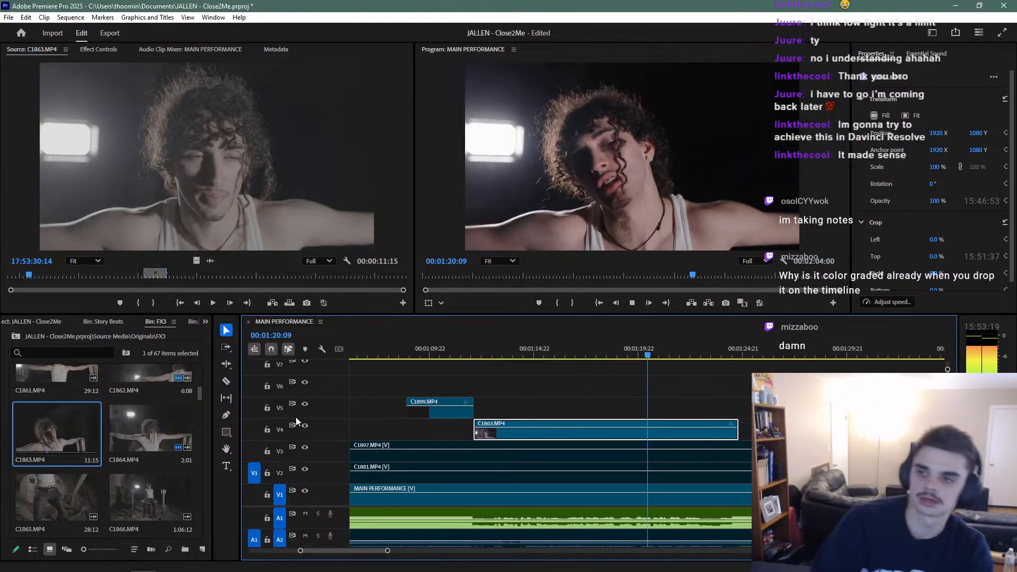
Stop playback and reduce the heights of the video and audio tracks so the whole track stack fits in the timeline
scroll(738, 447, up, 1)
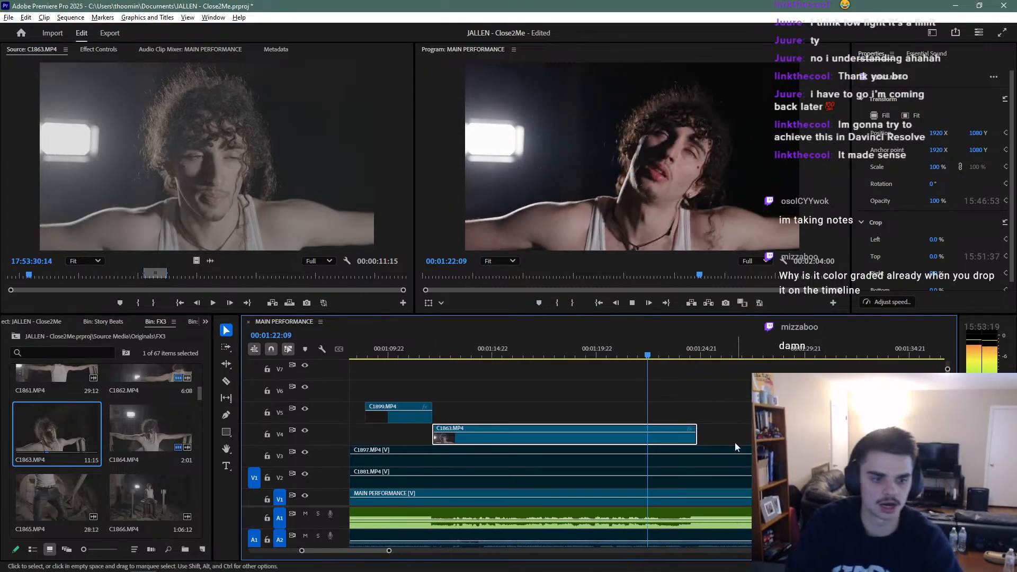
scroll(738, 447, down, 3)
key(space)
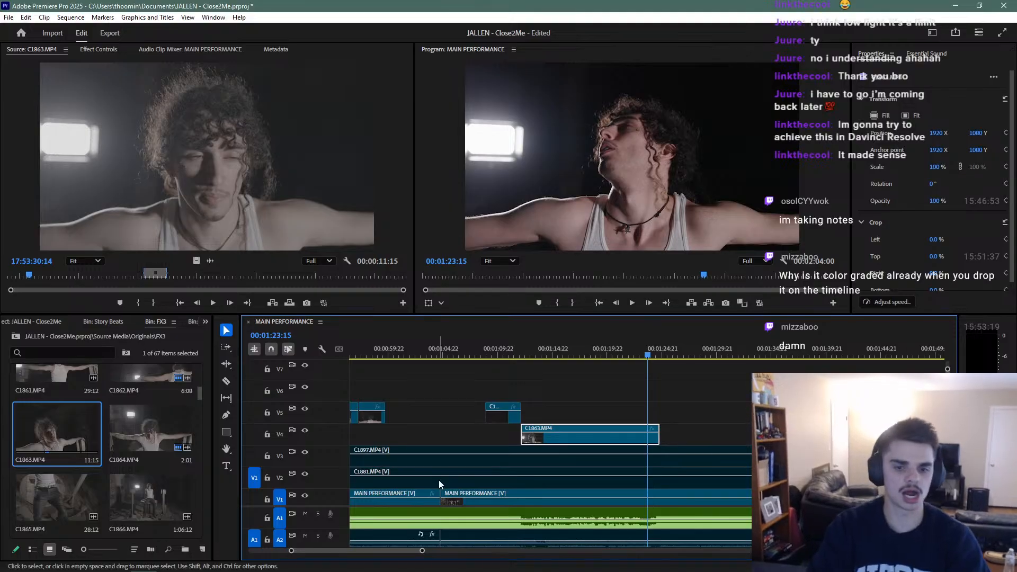
drag(336, 507, 336, 434)
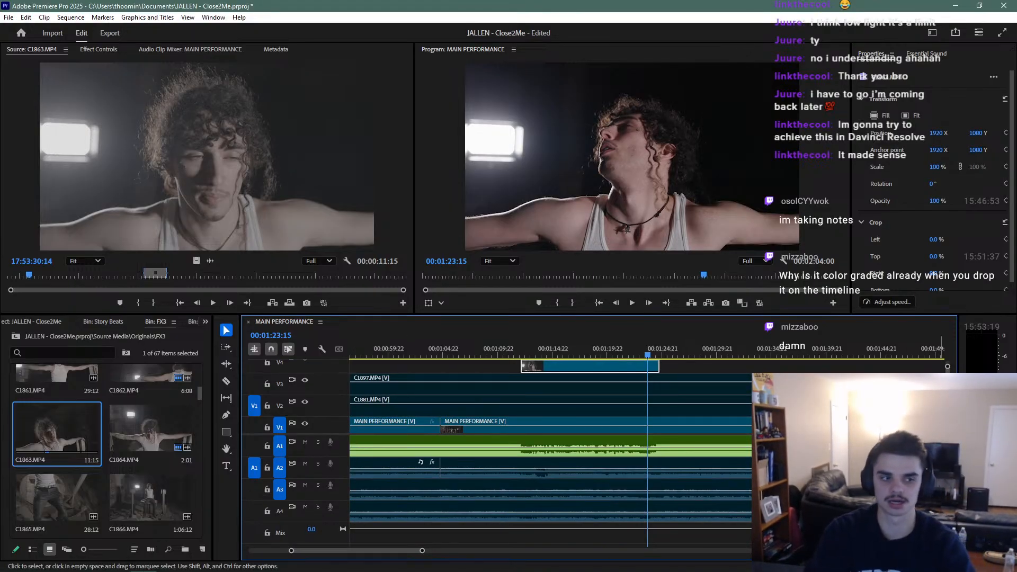
drag(948, 367, 944, 348)
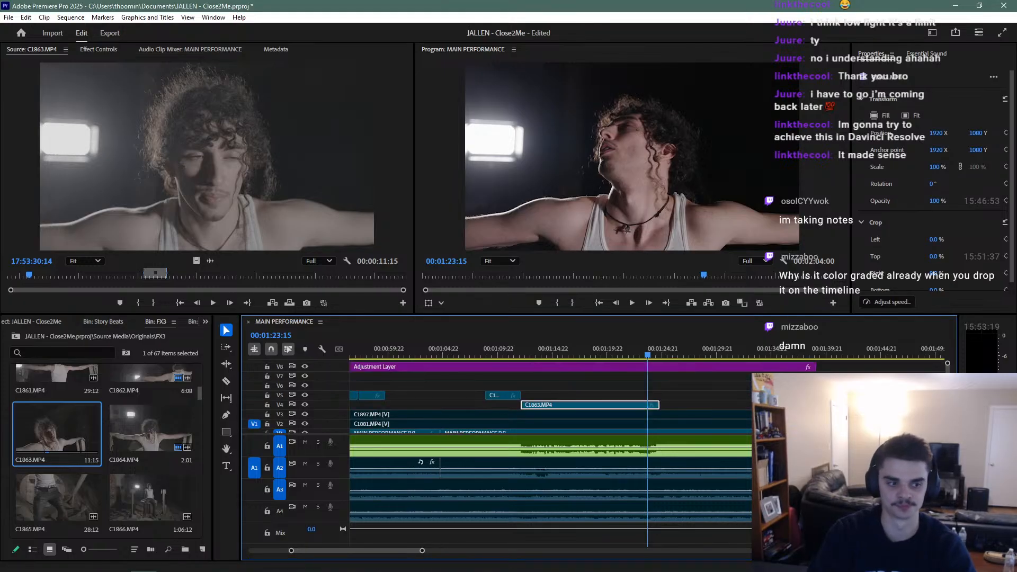
drag(947, 511, 947, 544)
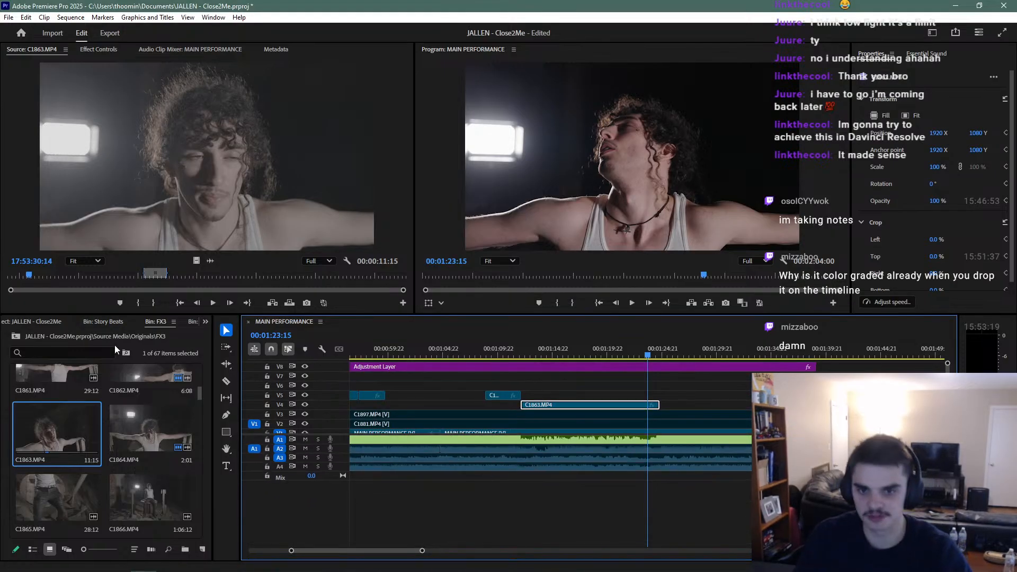
Place the marked C1863.MP4 with its audio on V5 and A5 at about 00:01:13:00, and disable C1863.MP4 on V4
drag(56, 427, 530, 400)
key(shift+e)
key(space)
scroll(562, 407, left, 3)
key(=)
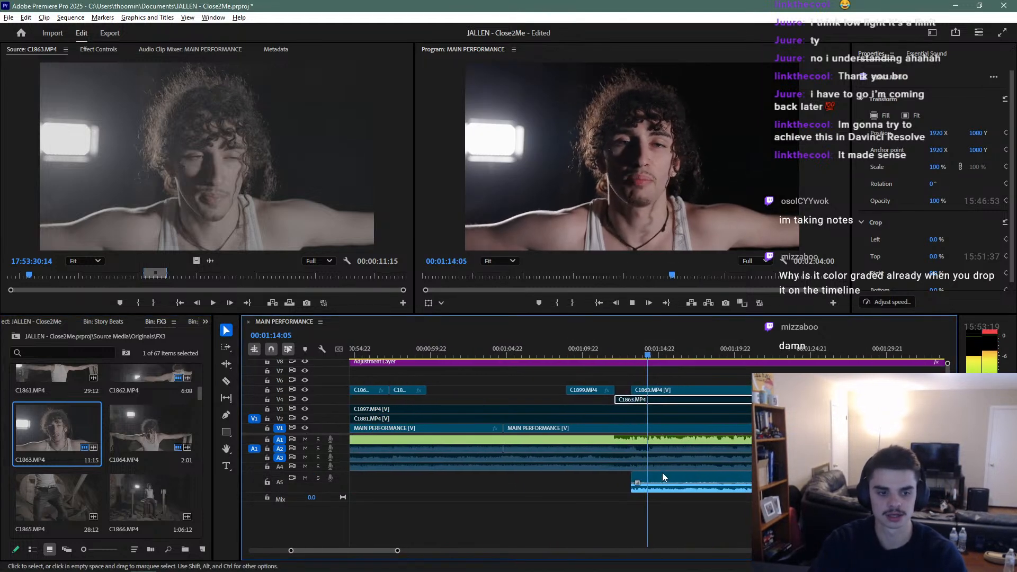
Select the V5 copy of C1863.MP4 with its audio and replay it to compare its sync with the music
click(669, 477)
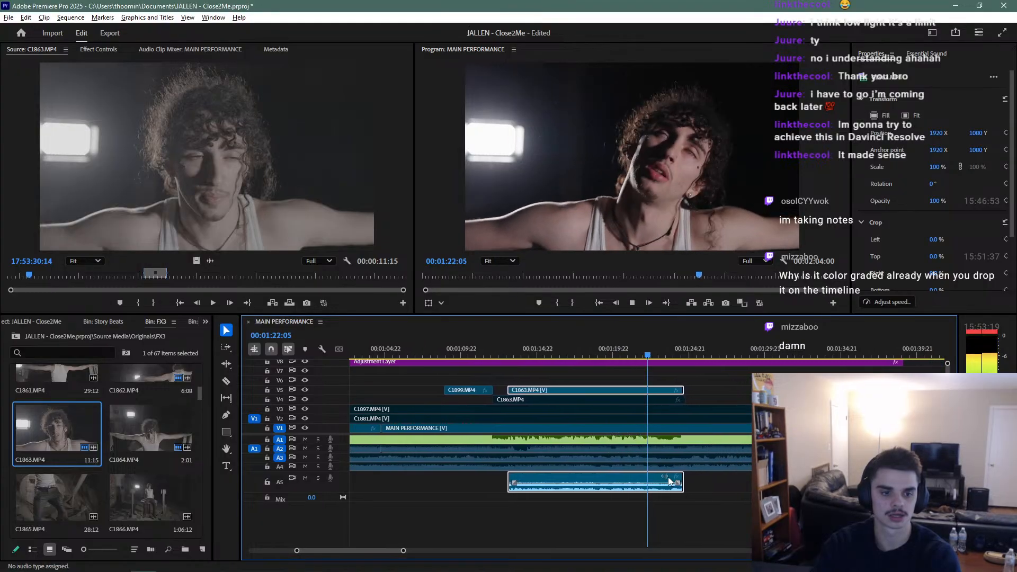
click(480, 354)
key(space)
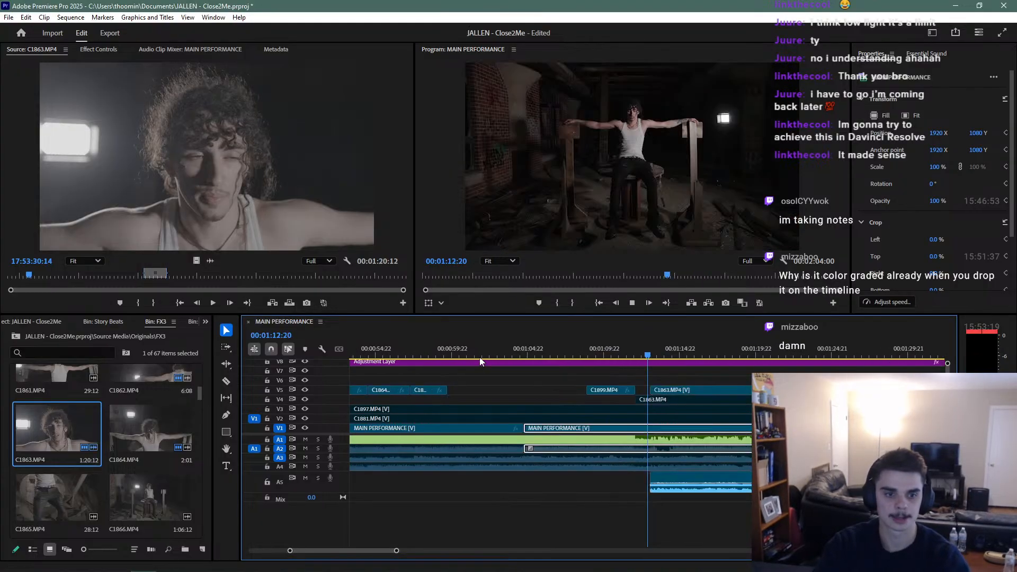
scroll(685, 394, up, 2)
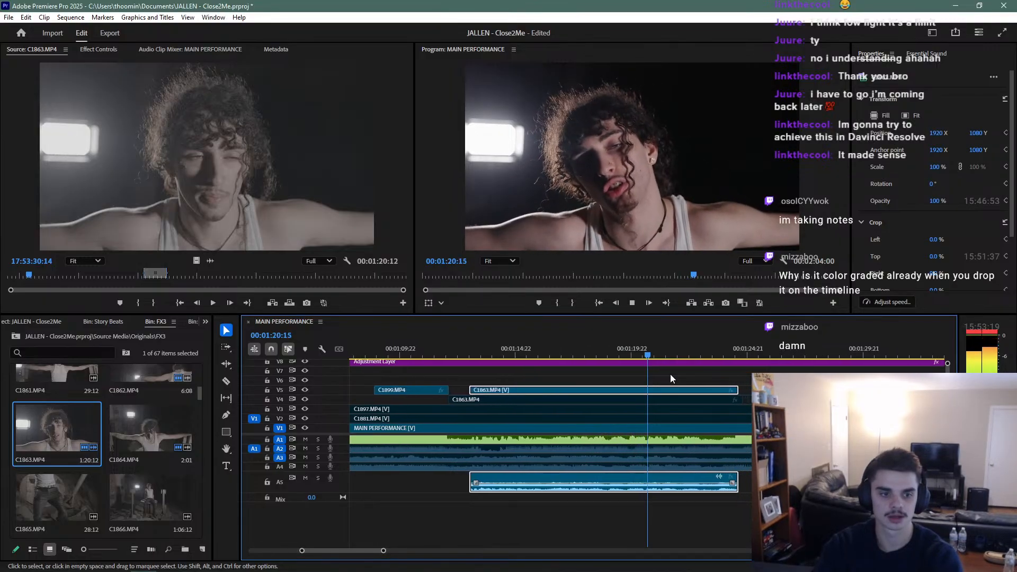
click(436, 352)
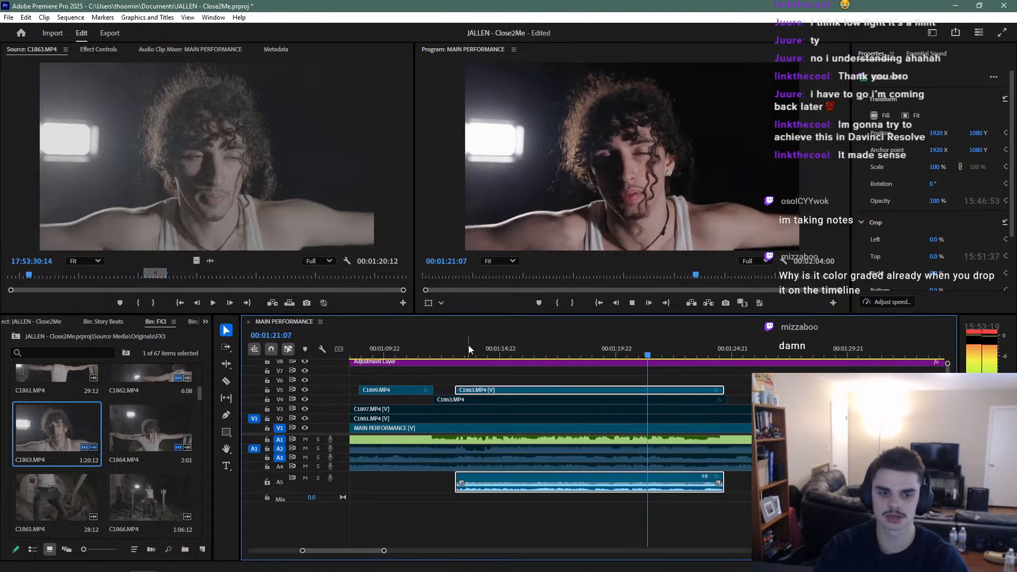
key(space)
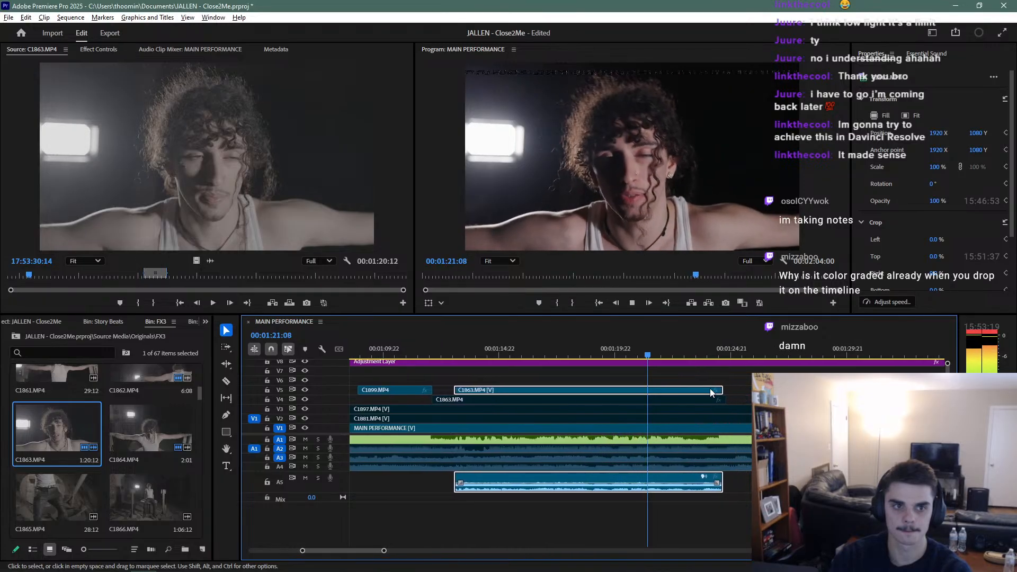
click(442, 355)
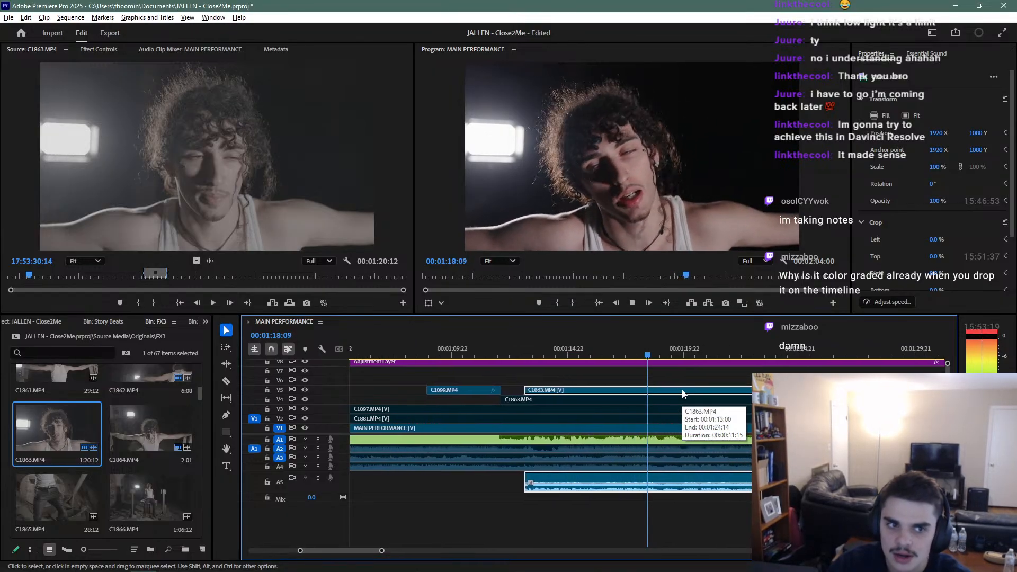
Delete C1863.MP4 on V4 and the audio of the V5 copy, and move the copy's video down to V4
click(487, 383)
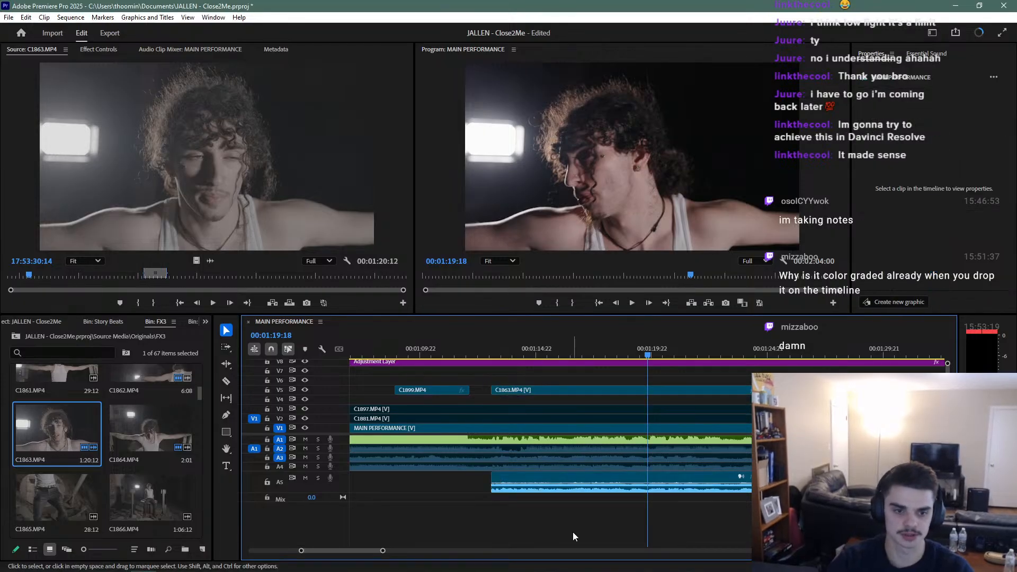
drag(576, 532, 578, 492)
key(Delete)
drag(529, 380, 539, 389)
Trim the start of the relocated C1863.MP4 on V4 back to the end of C1899.MP4 and play the cut
click(466, 348)
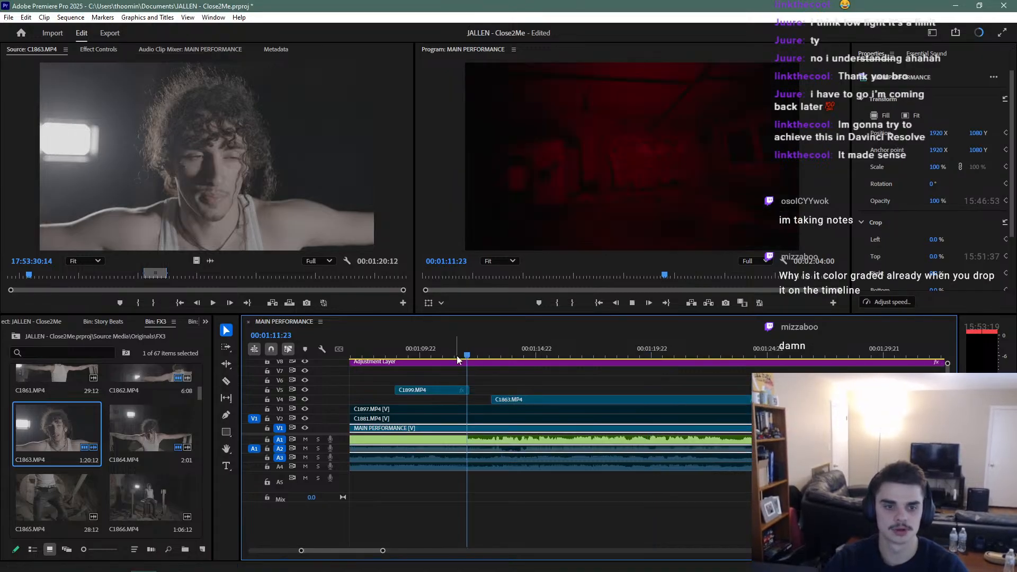
key(space)
key(space)
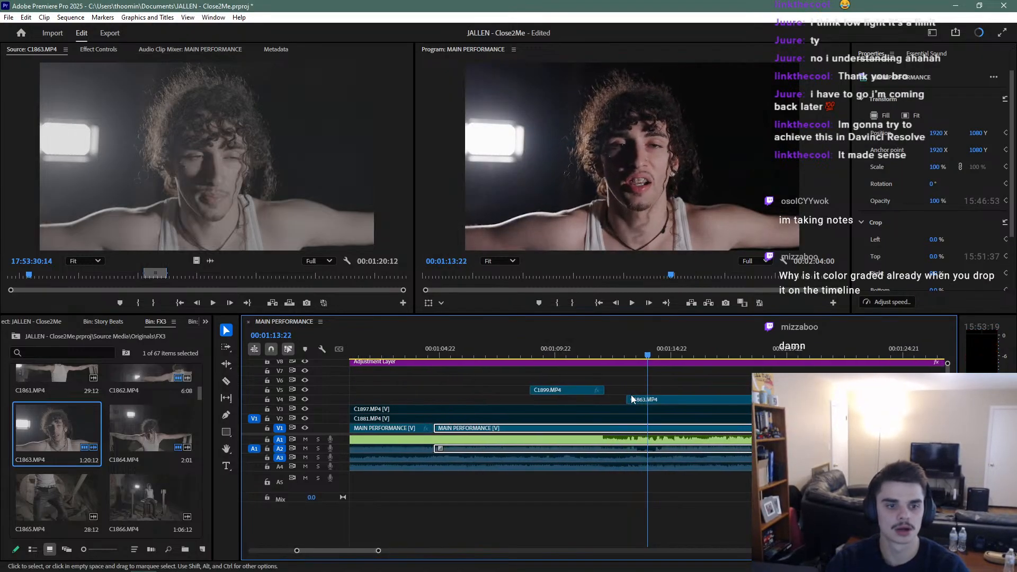
drag(628, 398, 607, 398)
key(space)
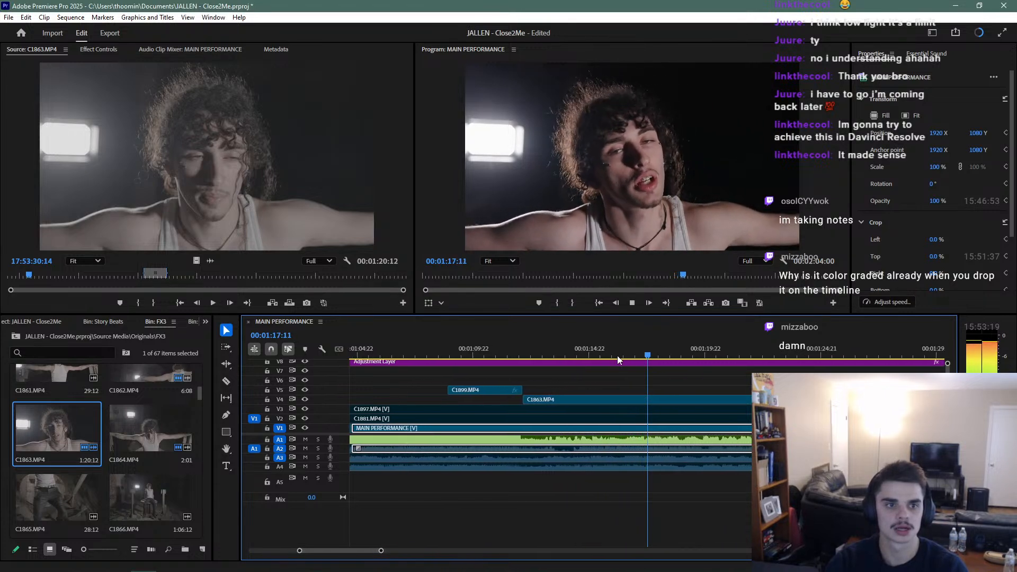
Undo the last trim, move and deletions so both C1863.MP4 clips and the A5 audio return
click(616, 354)
key(ctrl+z)
key(ctrl+z)
key(ctrl+z)
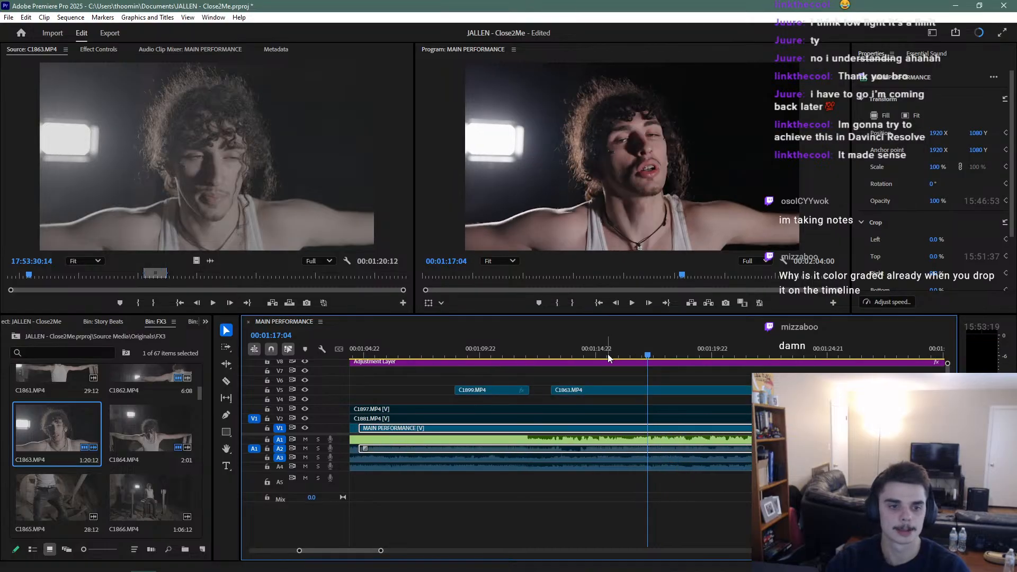
Delete only the A5 audio of C1863.MP4, extend its V5 video back to C1899.MP4's end, and re-enable the V4 clip
click(574, 488)
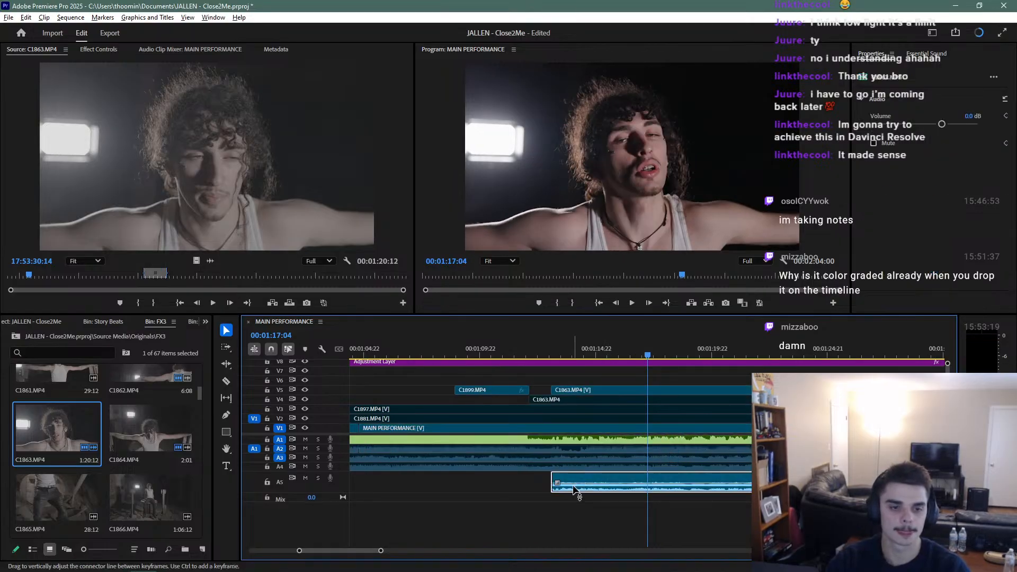
key(Delete)
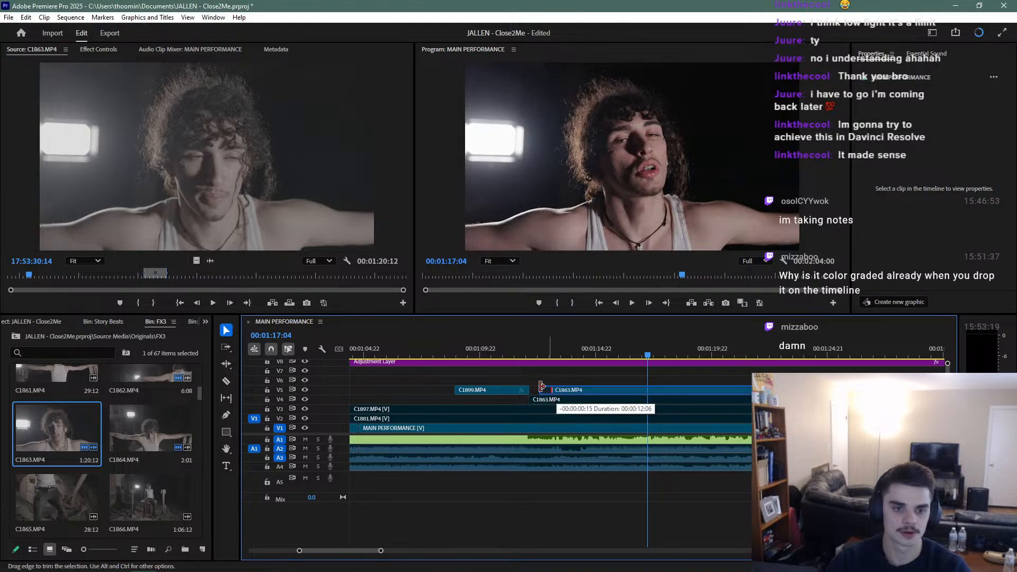
drag(542, 386, 531, 387)
click(566, 395)
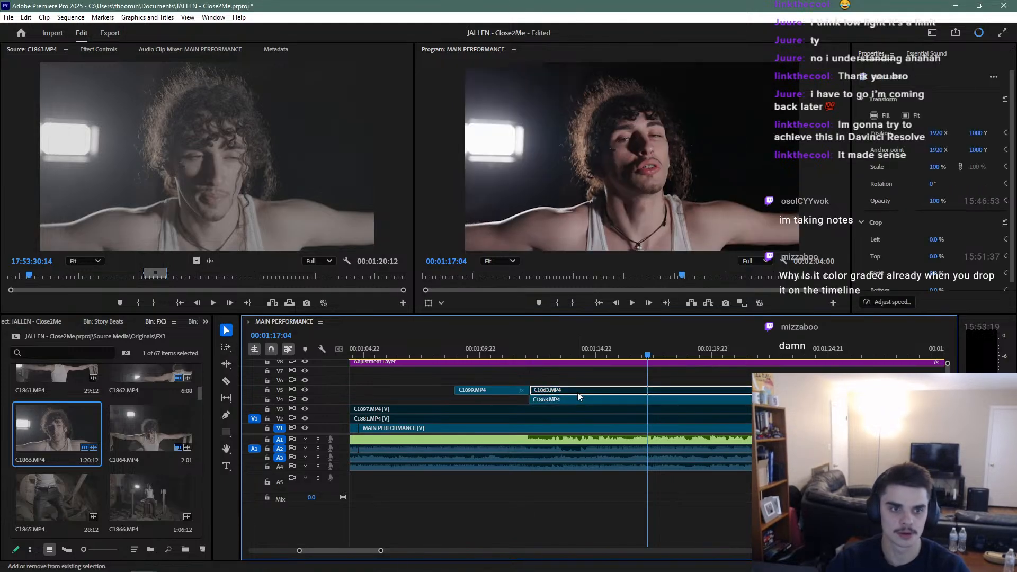
Play the stacked C1863.MP4 clips and trim the ends on V4 and V5 to 00:01:24:10
key(space)
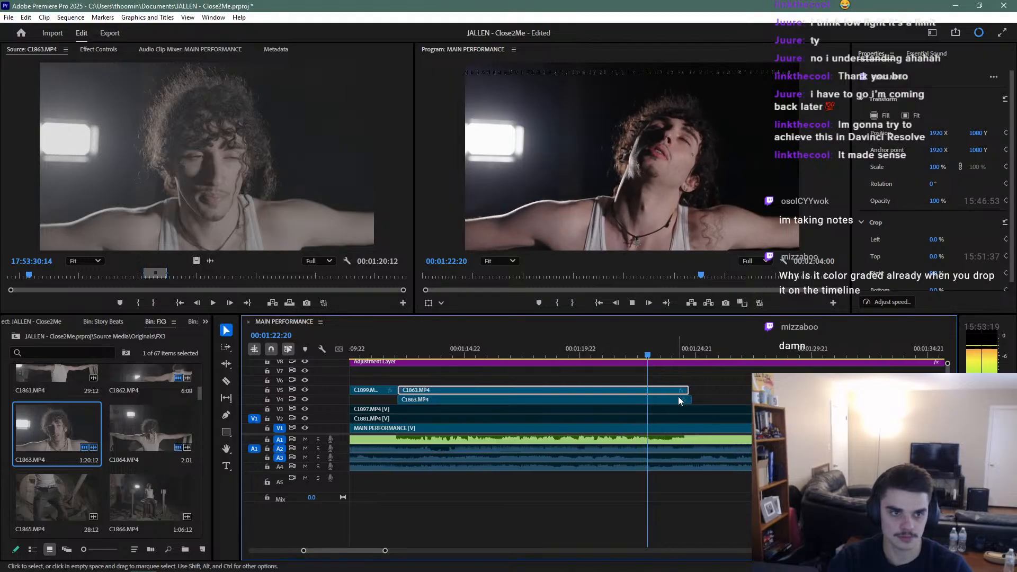
key(space)
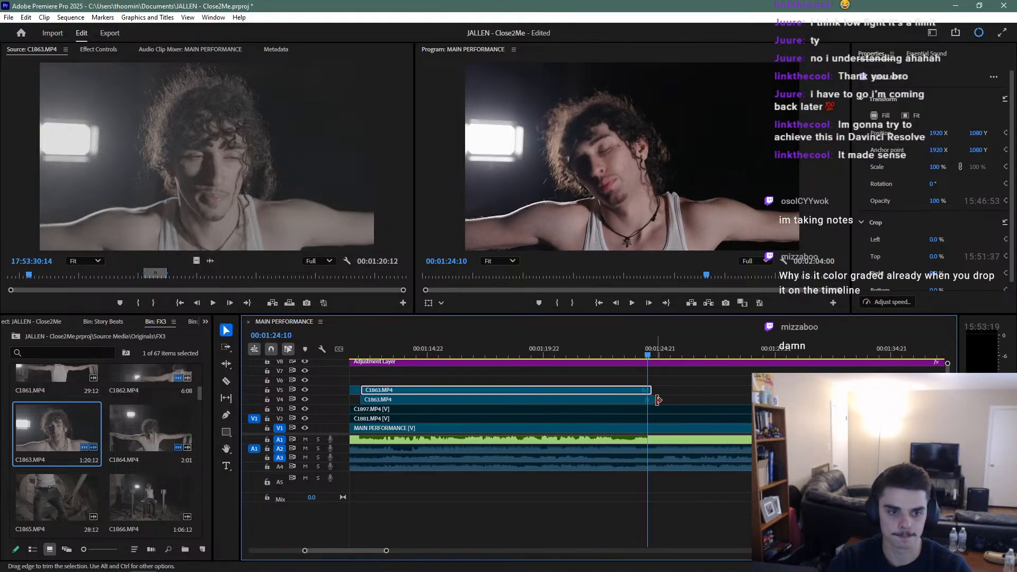
drag(648, 390, 646, 390)
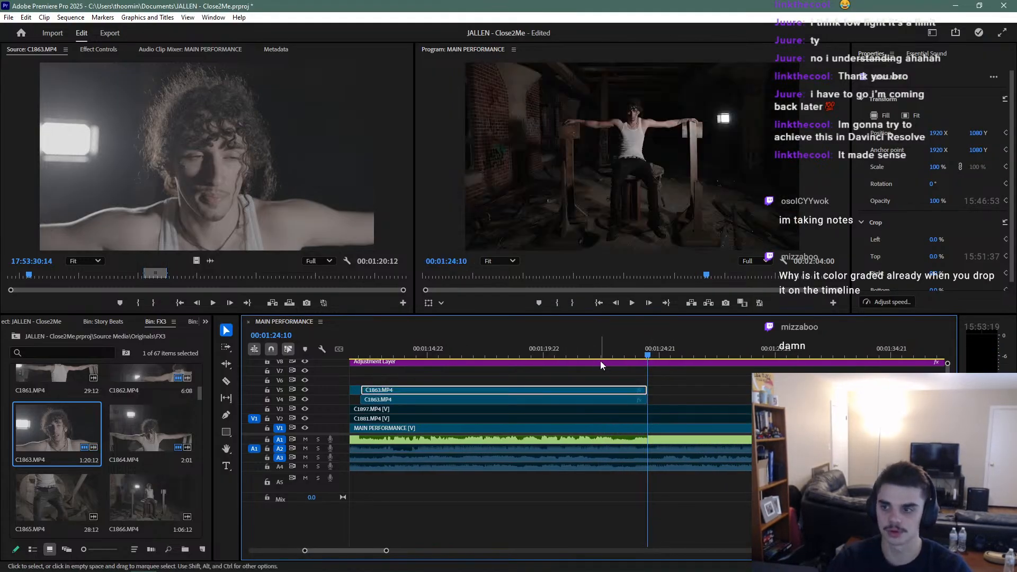
Open C1863.MP4 in the source view, play it from about 17:55:44:14 and set a new in point
double_click(68, 421)
drag(231, 275, 292, 277)
key(space)
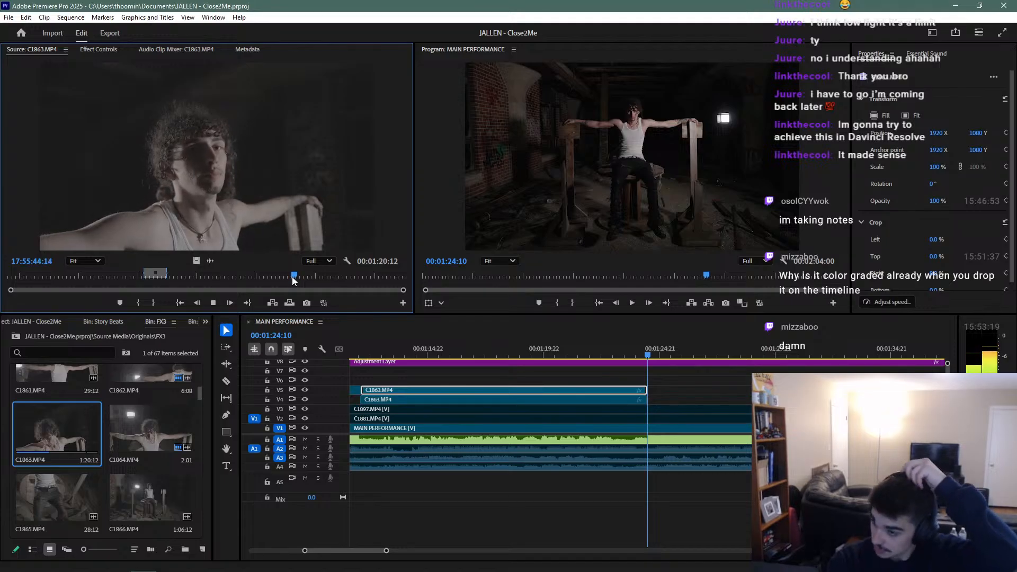
key(i)
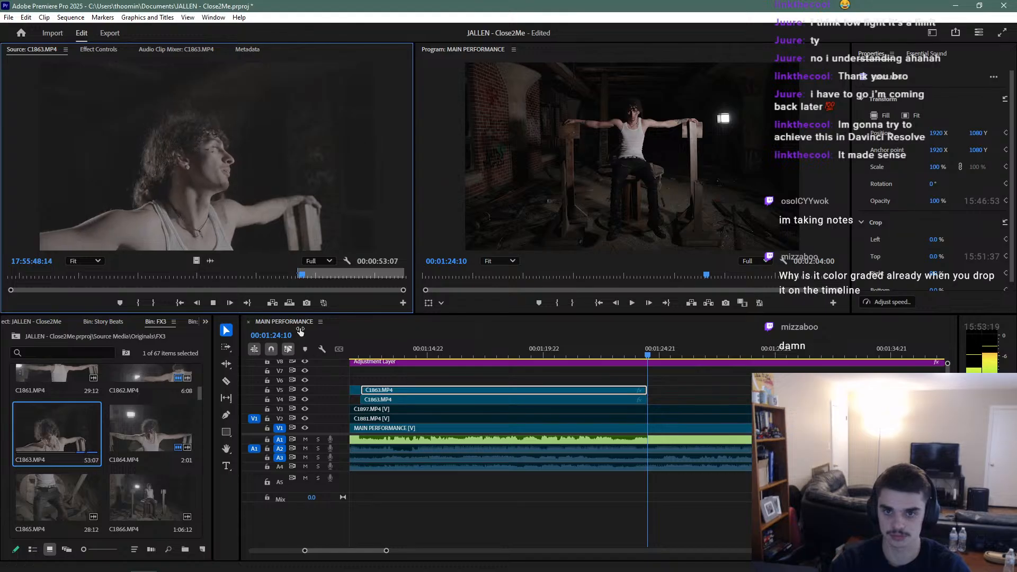
Add C1863.MP4 from the source view to V6 with audio on A6, aligned to the stacked clips' start, and play that section
key(space)
drag(69, 428, 439, 388)
key(minus)
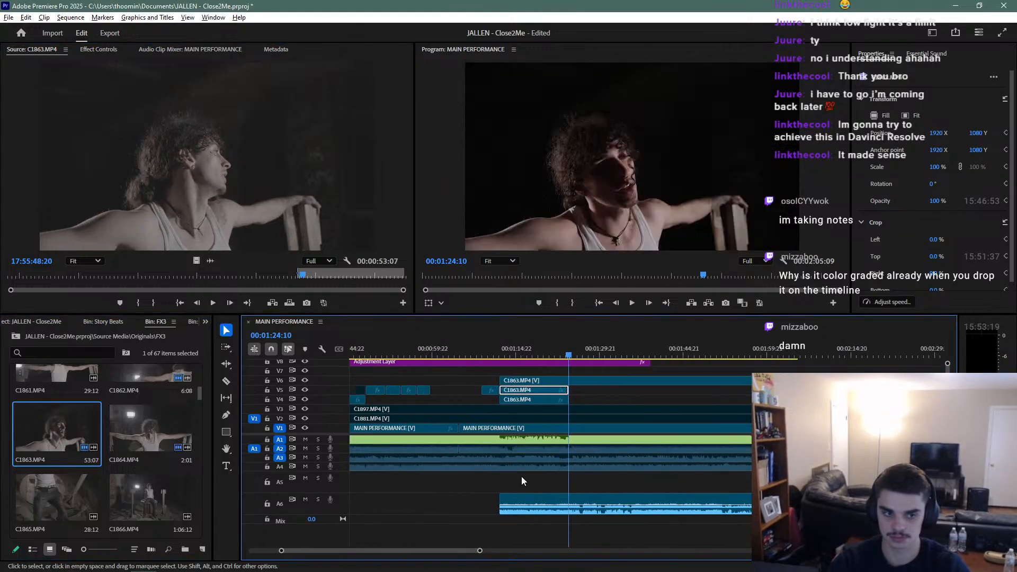
click(501, 355)
drag(392, 275, 361, 279)
click(499, 350)
key(equal)
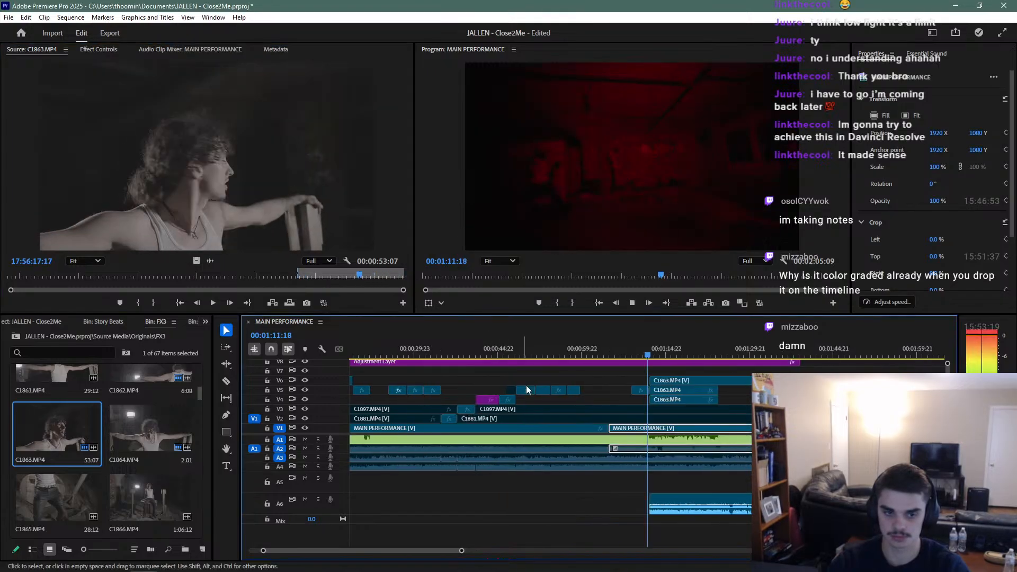
key(space)
key(equal)
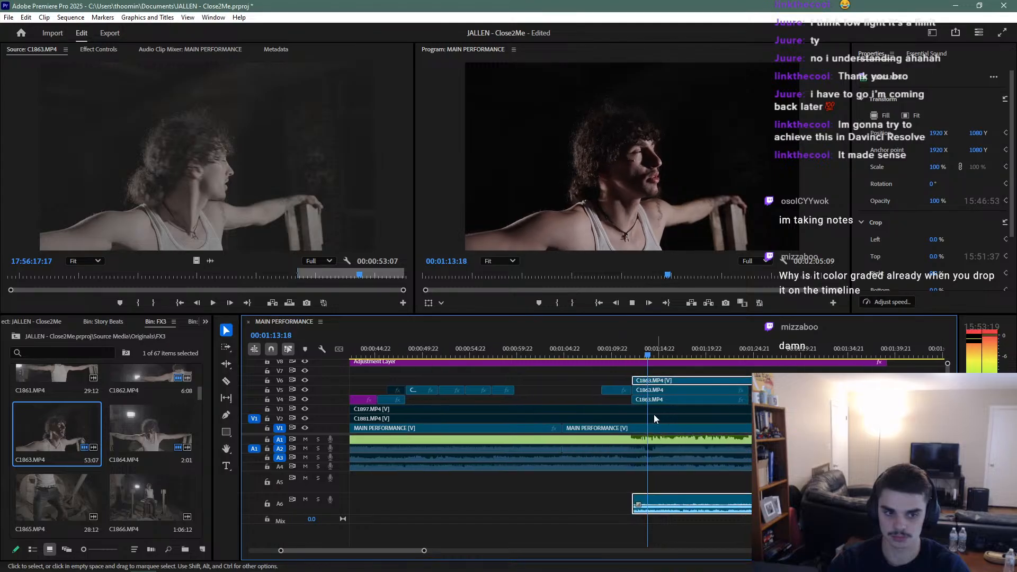
Shift the V6 C1863.MP4 clip and its A6 audio about 1.7 seconds later in stages, replaying its start to check lip sync
click(638, 381)
drag(638, 381, 649, 386)
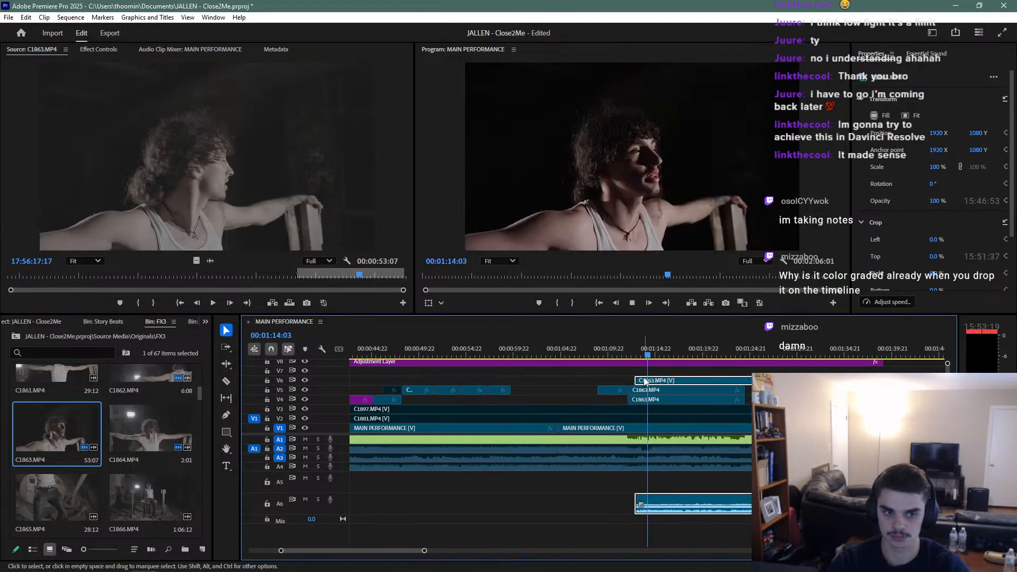
key(space)
key(equal)
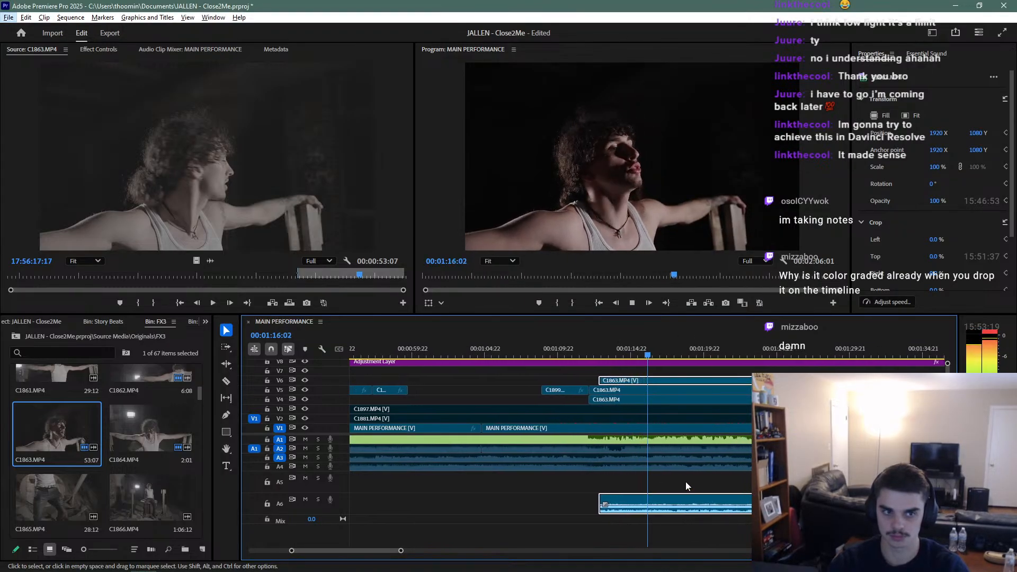
click(589, 348)
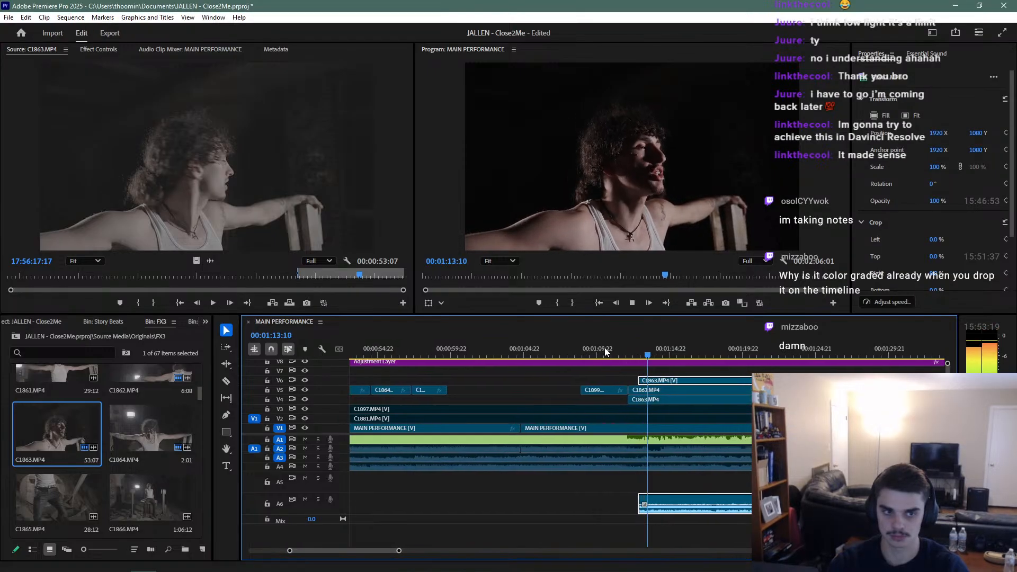
click(605, 348)
key(space)
drag(675, 384, 682, 384)
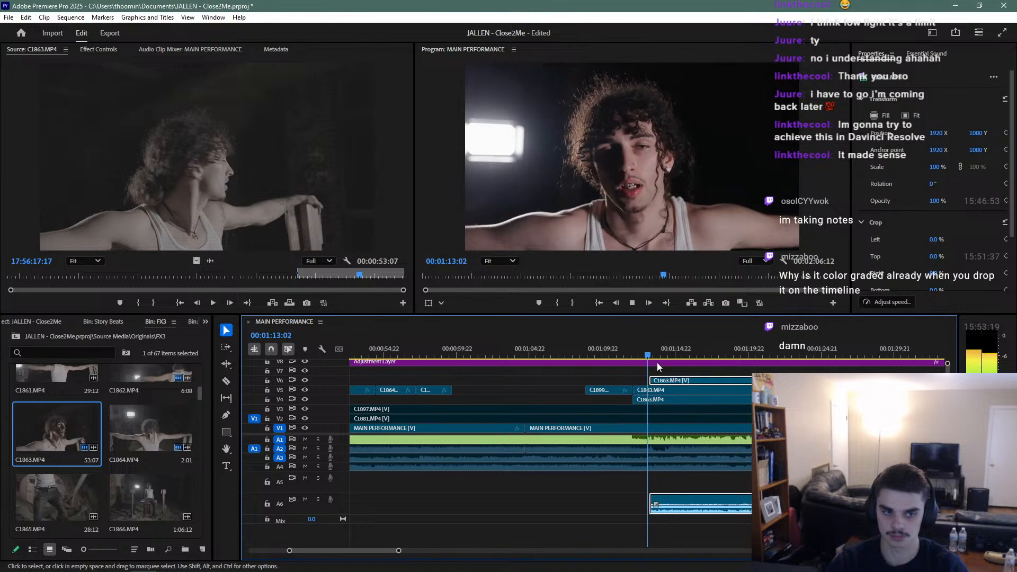
click(634, 351)
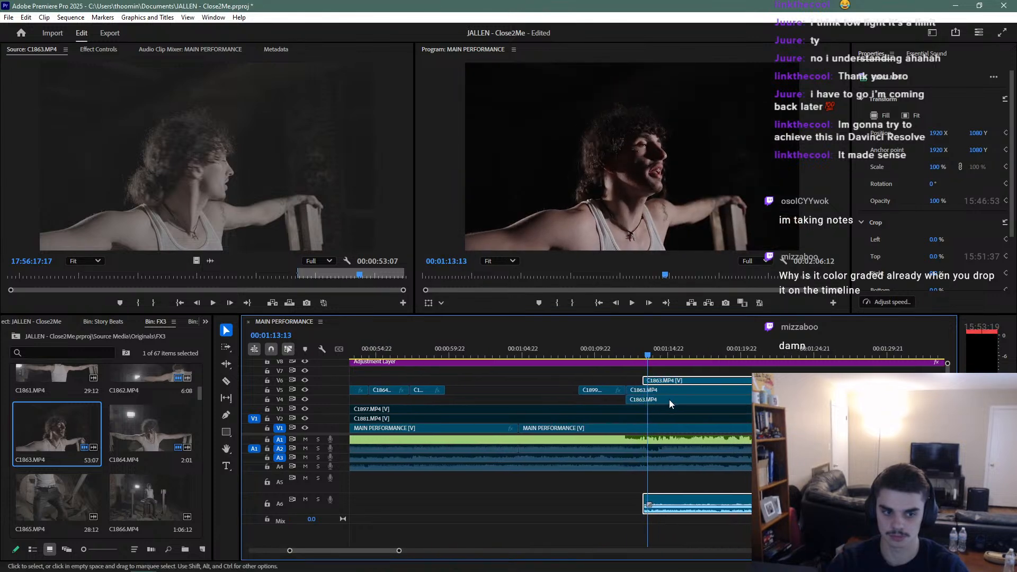
drag(659, 381, 669, 382)
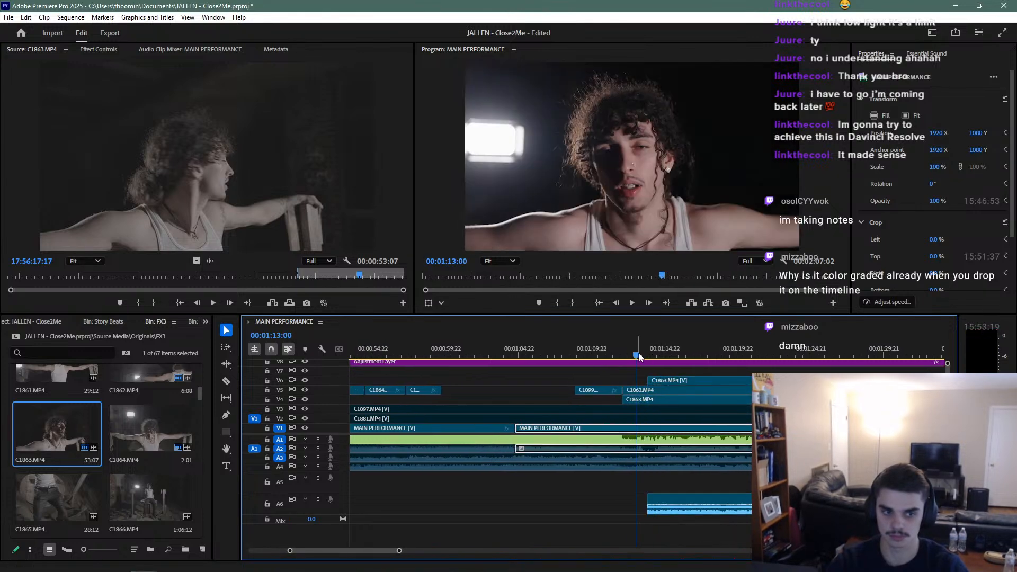
Play through the V6 C1863.MP4 clip and fine-tune its position by a few frames to match the song
click(666, 429)
key(space)
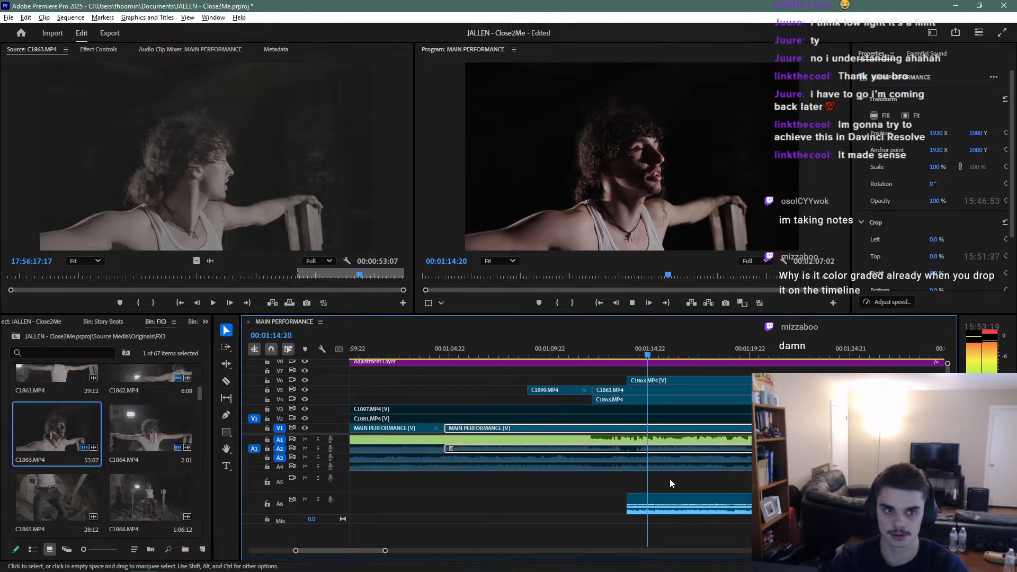
click(701, 505)
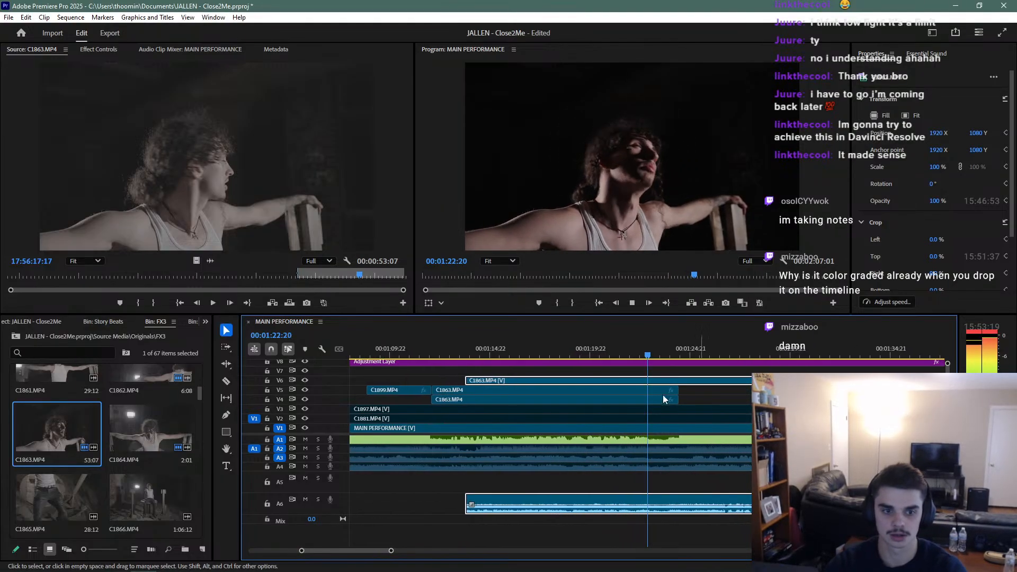
click(475, 349)
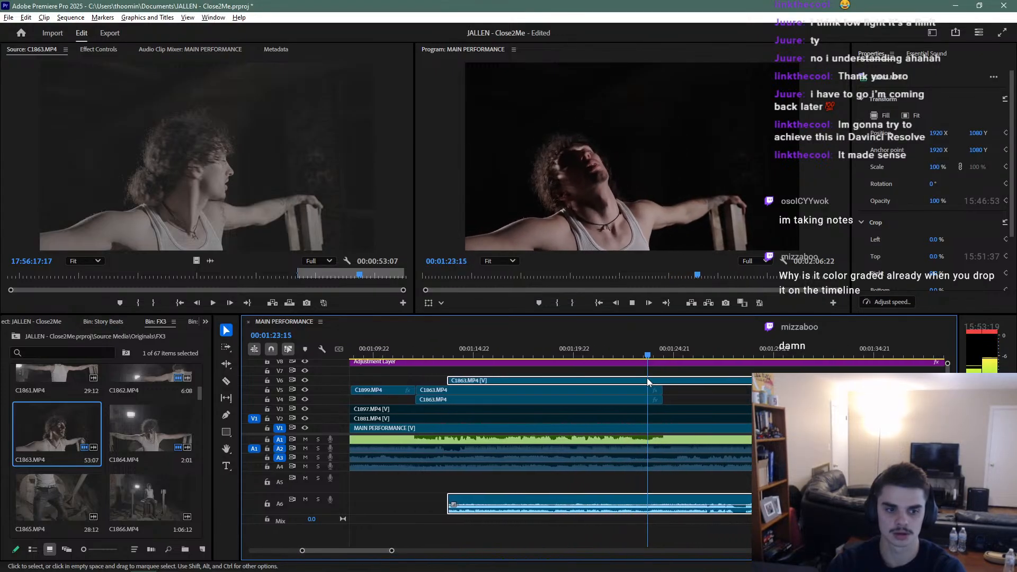
key(space)
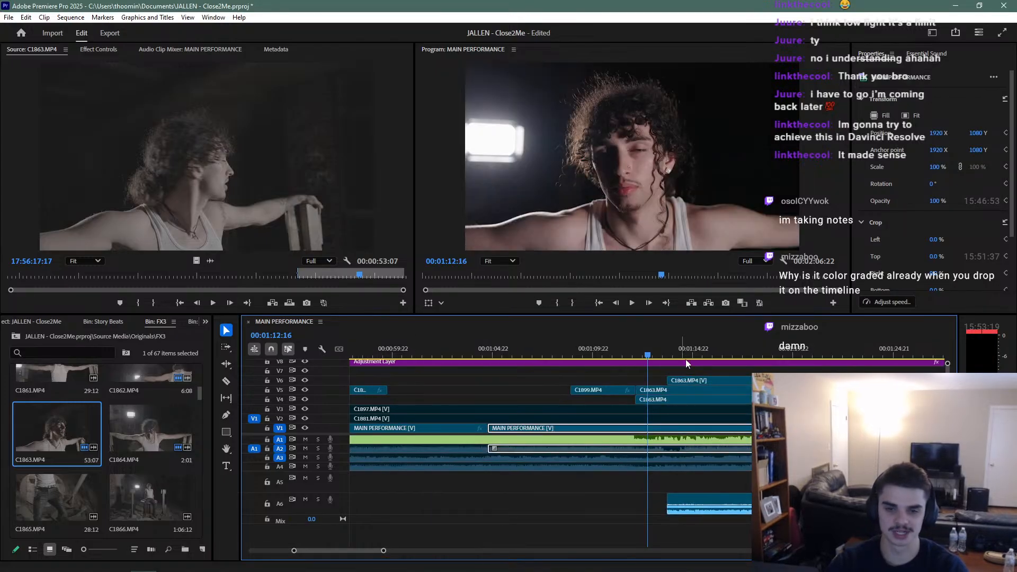
click(693, 380)
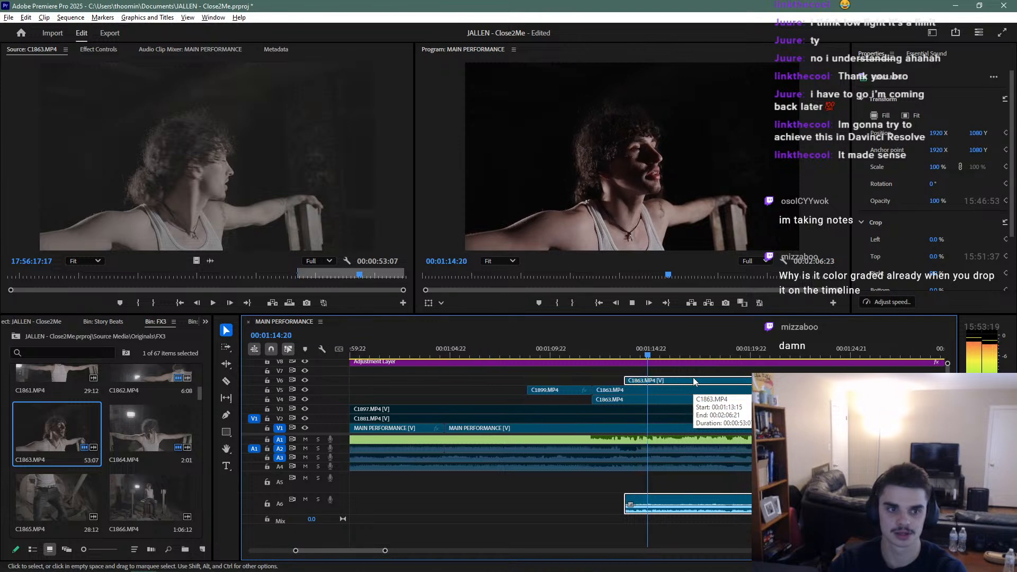
key(space)
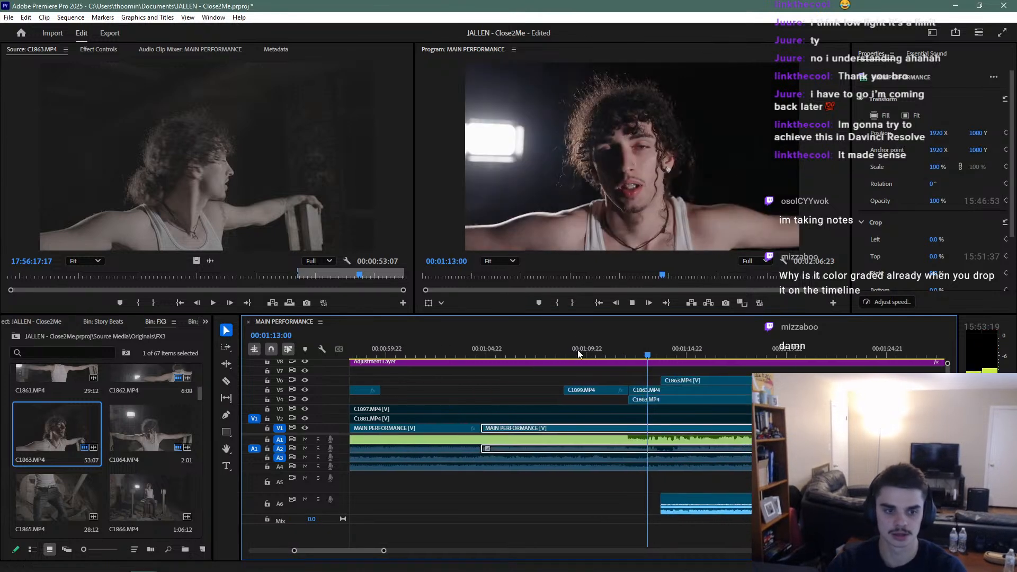
key(space)
click(681, 380)
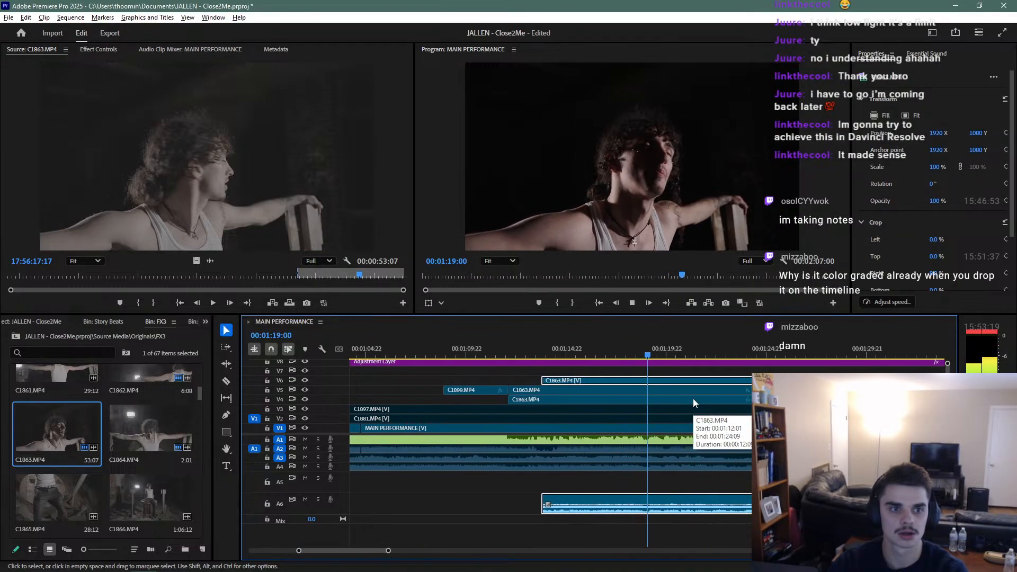
Delete only the A6 audio of C1863.MP4, keeping its video on V6
click(599, 476)
alt+click(678, 509)
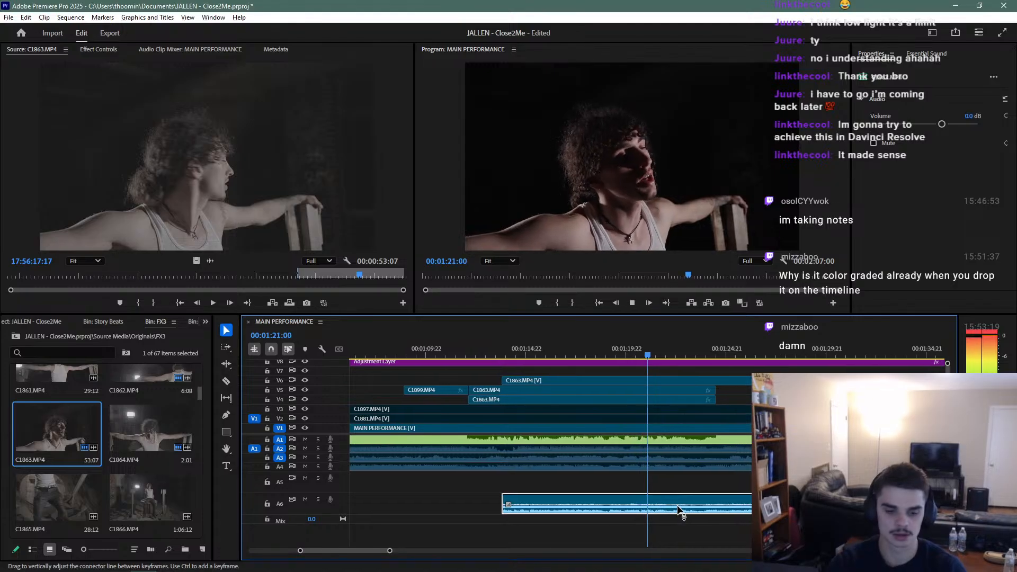
key(Delete)
scroll(606, 421, down, 5)
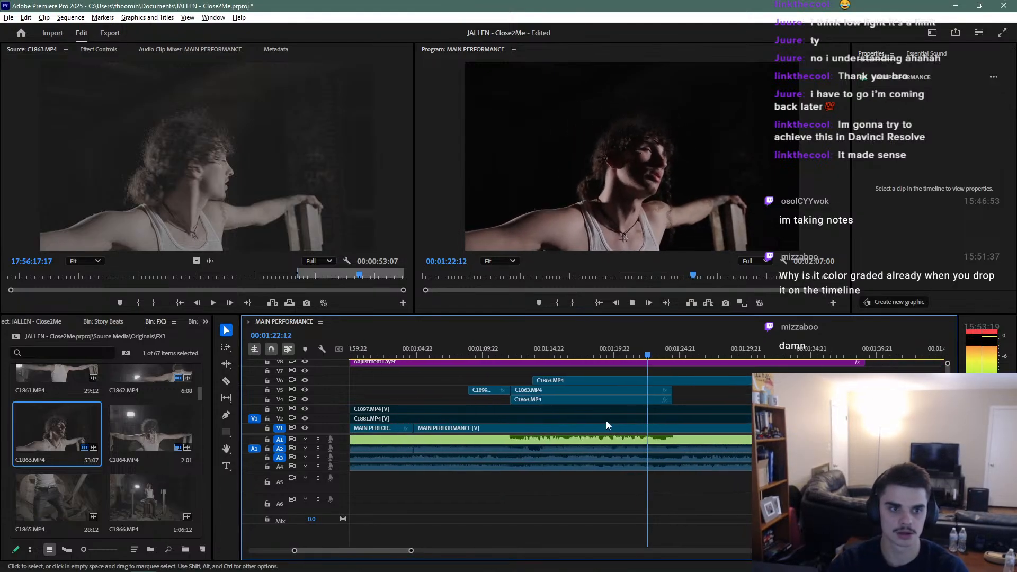
Cut the V6 C1863.MP4 clip at 00:01:24:10, level with the clips below, and delete the remainder
click(654, 353)
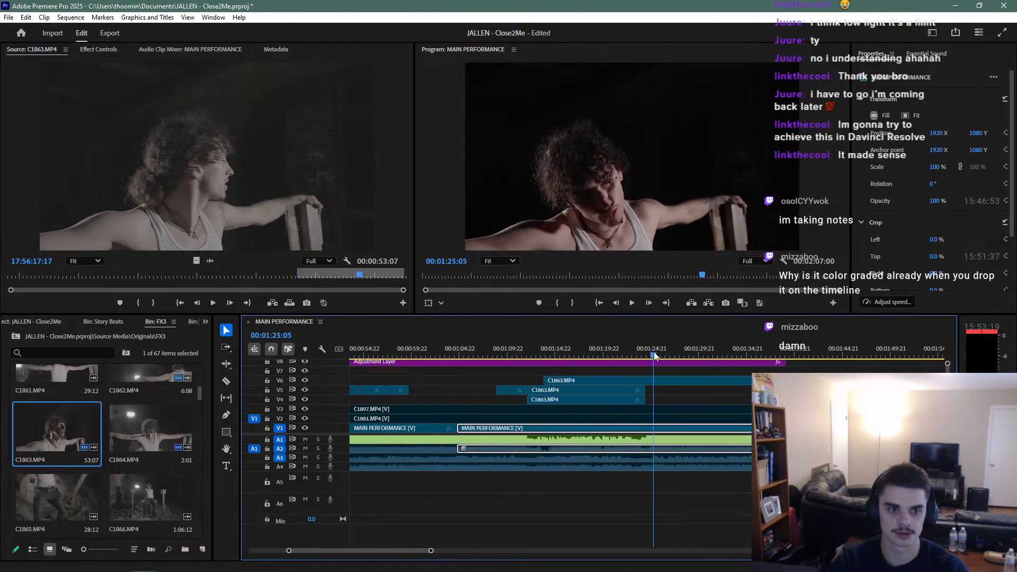
key(Up)
click(662, 378)
key(ctrl+k)
click(664, 378)
key(Delete)
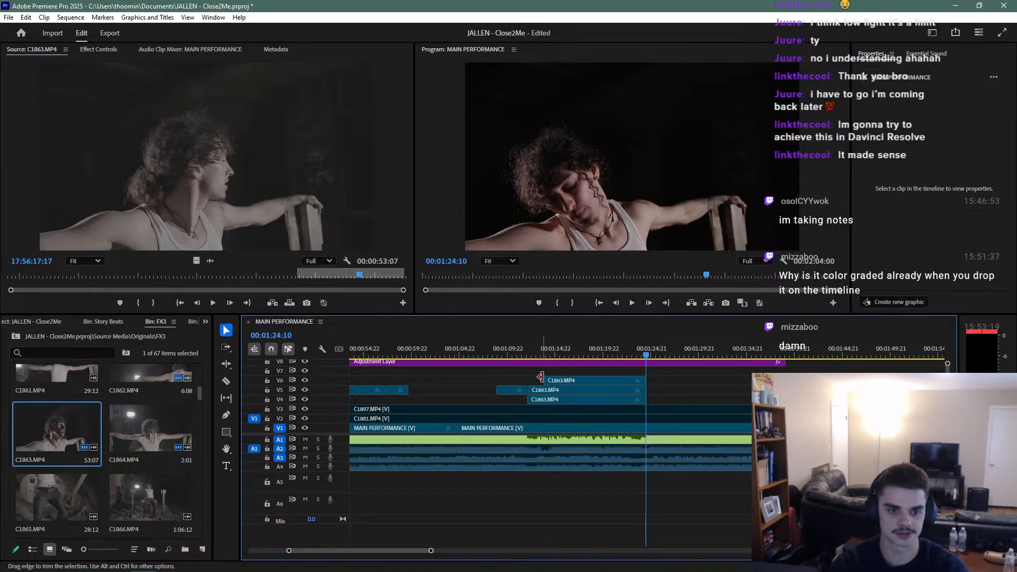
Extend the V6 C1863.MP4 clip's start back to match the clips below, play the section and save the project
drag(541, 377, 527, 378)
click(522, 352)
key(space)
scroll(522, 352, up, 3)
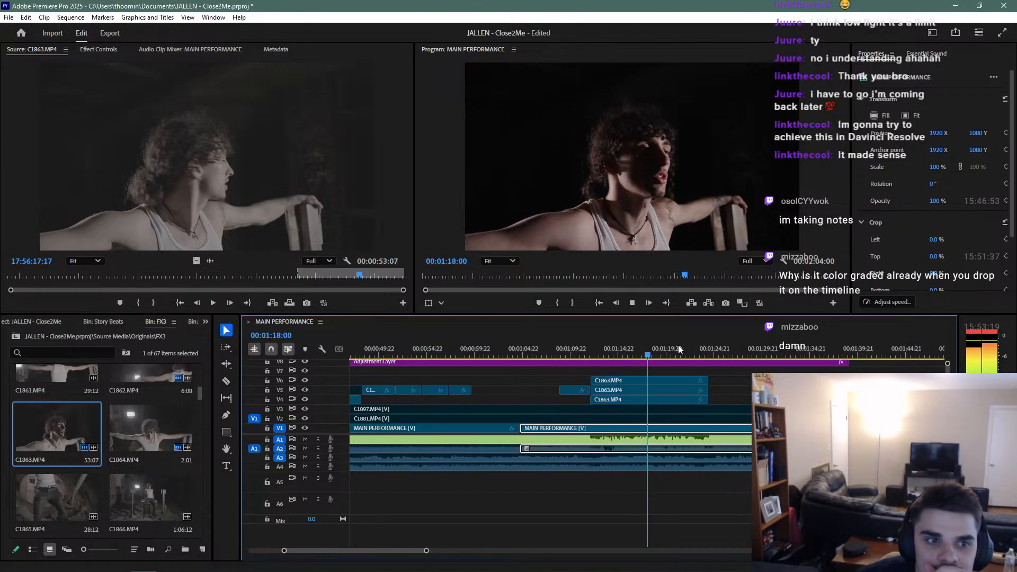
key(ctrl+s)
Review the end of the stacked C1863.MP4 clips and the wide performance shot up to about 00:01:32, saving the project again
click(698, 340)
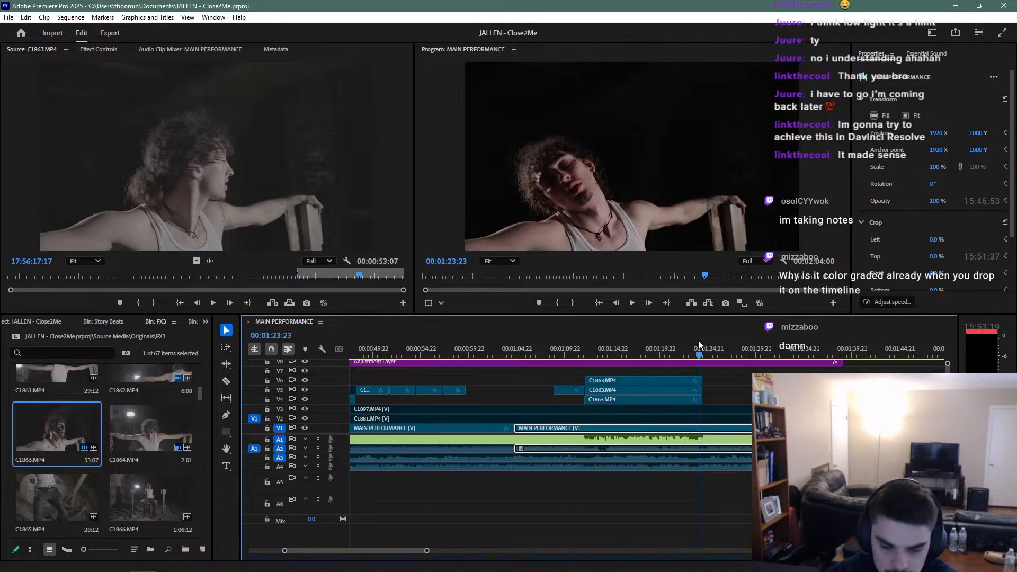
click(782, 351)
key(space)
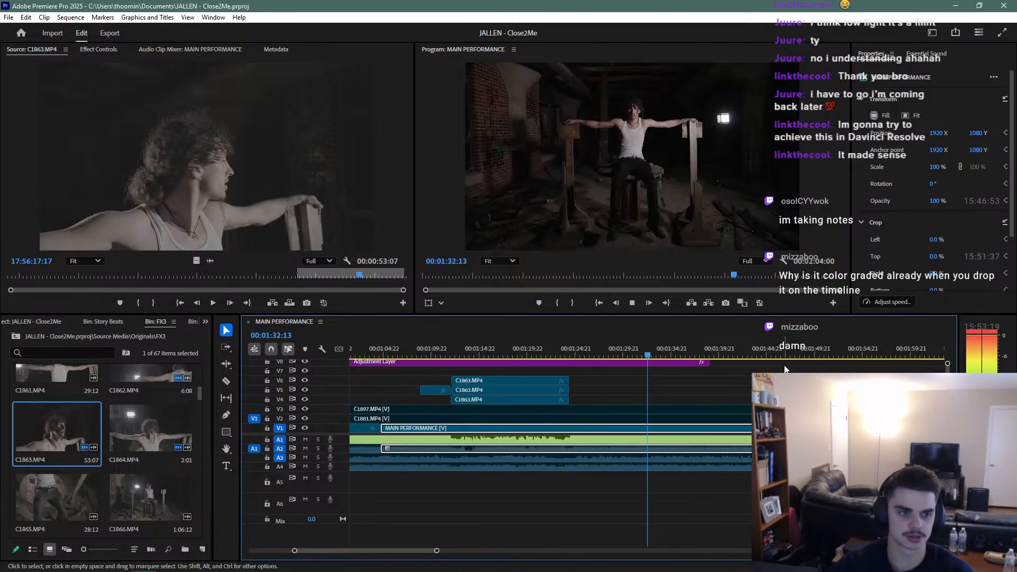
scroll(703, 396, down, 2)
scroll(702, 392, down, 1)
click(626, 351)
key(space)
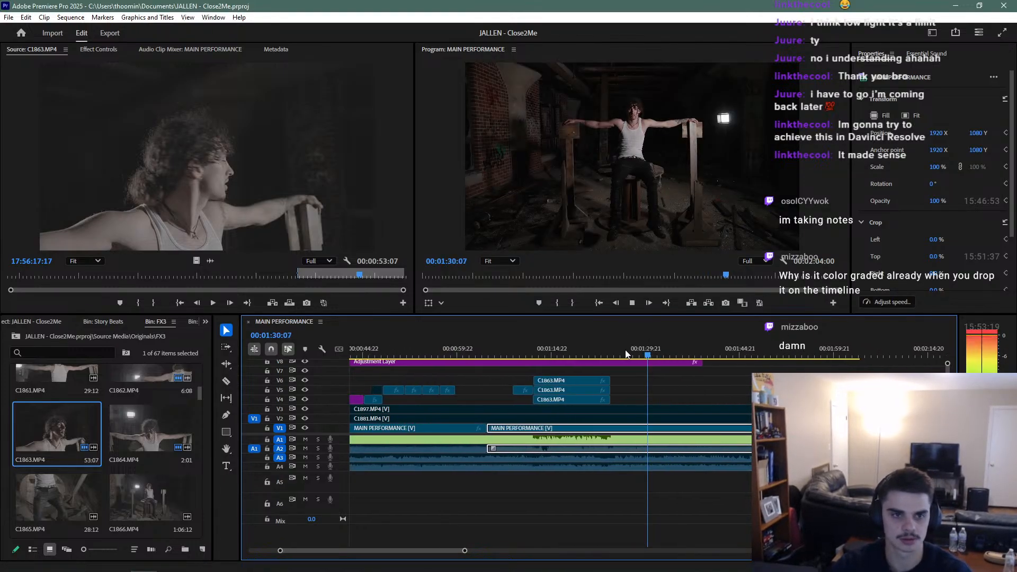
key(ctrl+s)
click(605, 354)
key(space)
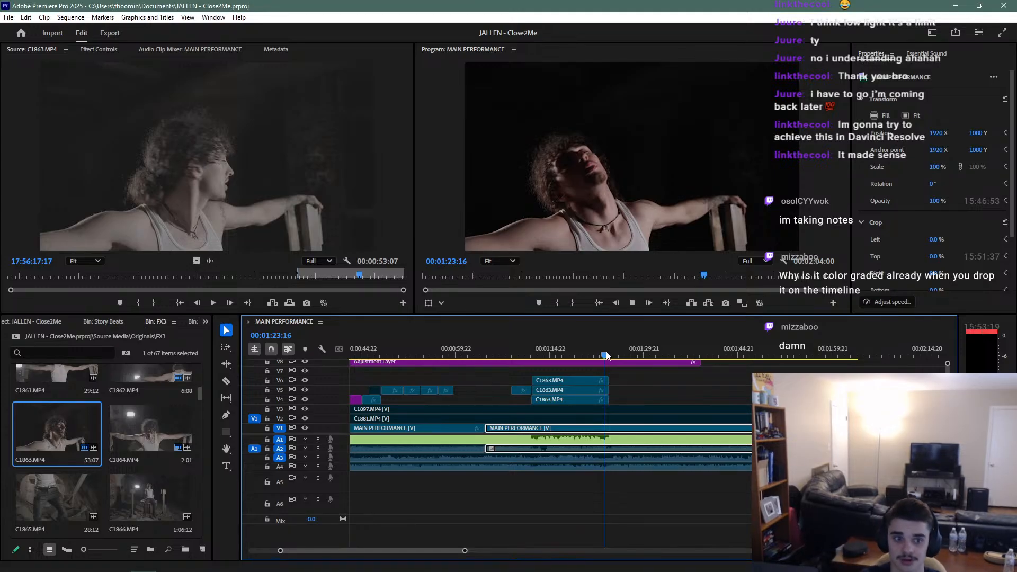
key(space)
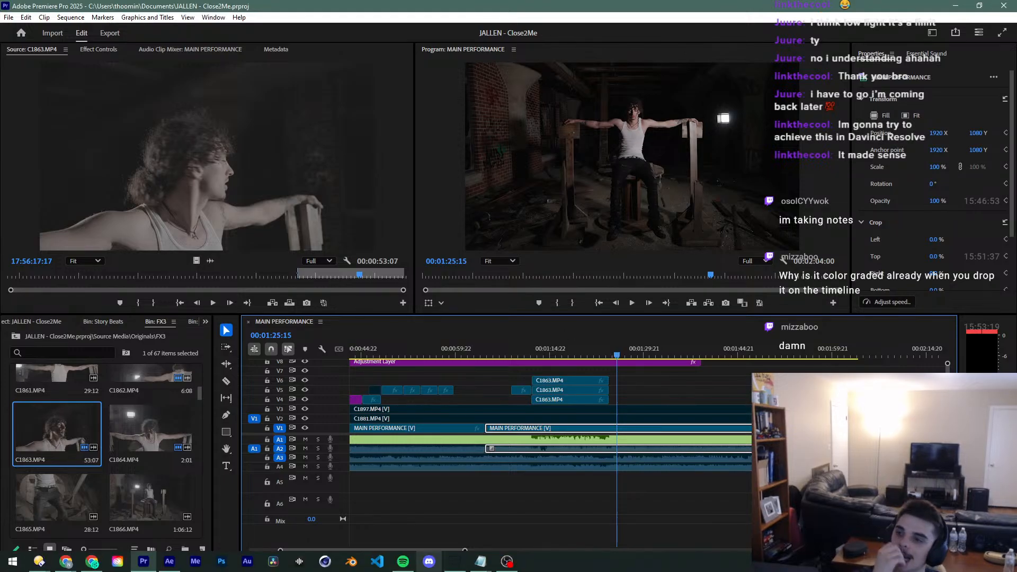
Switch to After Effects and close it together with its open project
click(169, 561)
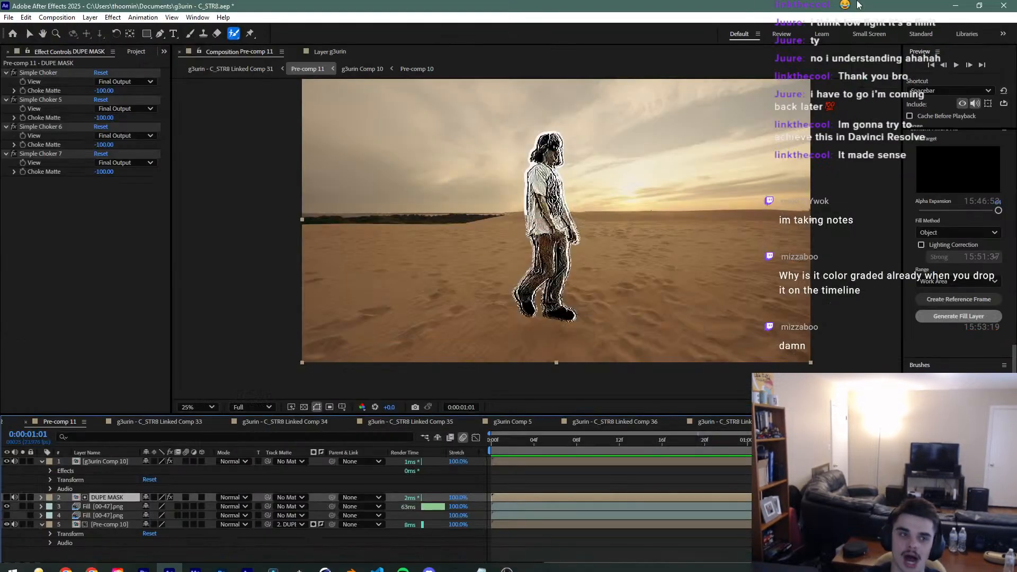
click(1004, 6)
click(540, 324)
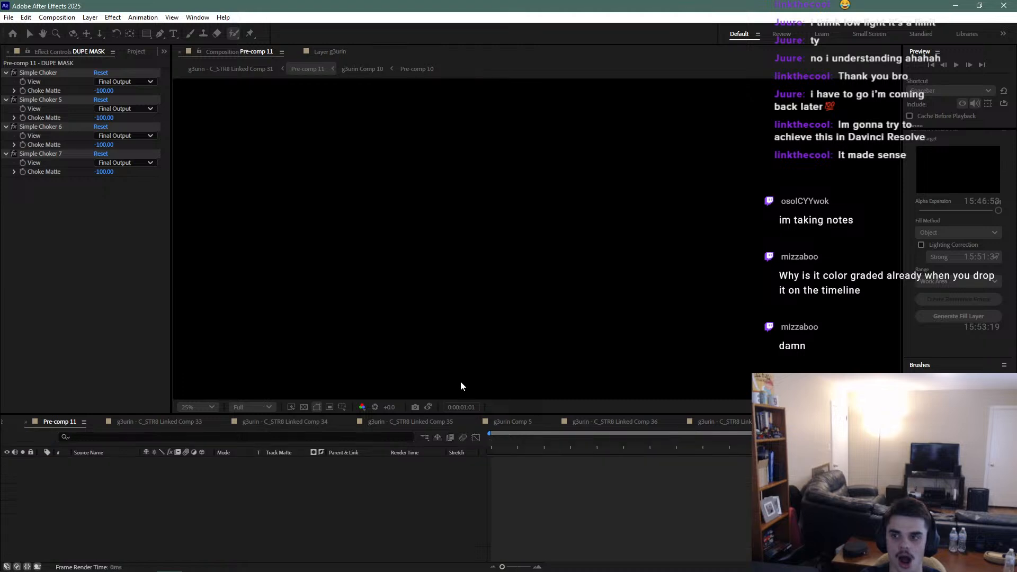
Minimize the browser, relaunch Premiere Pro and reopen the project that was open when it quit
mouse_move(247, 554)
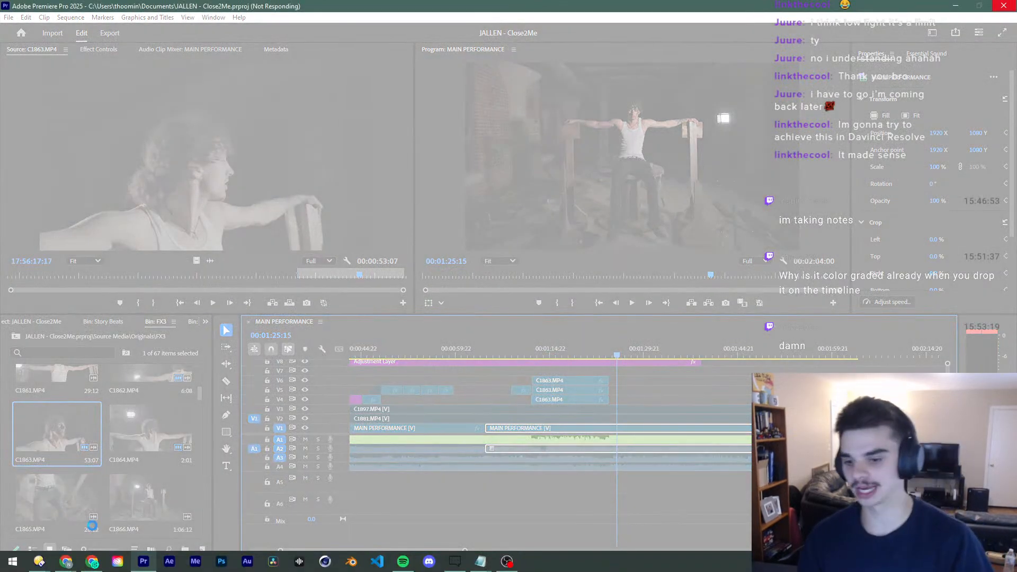
mouse_move(70, 568)
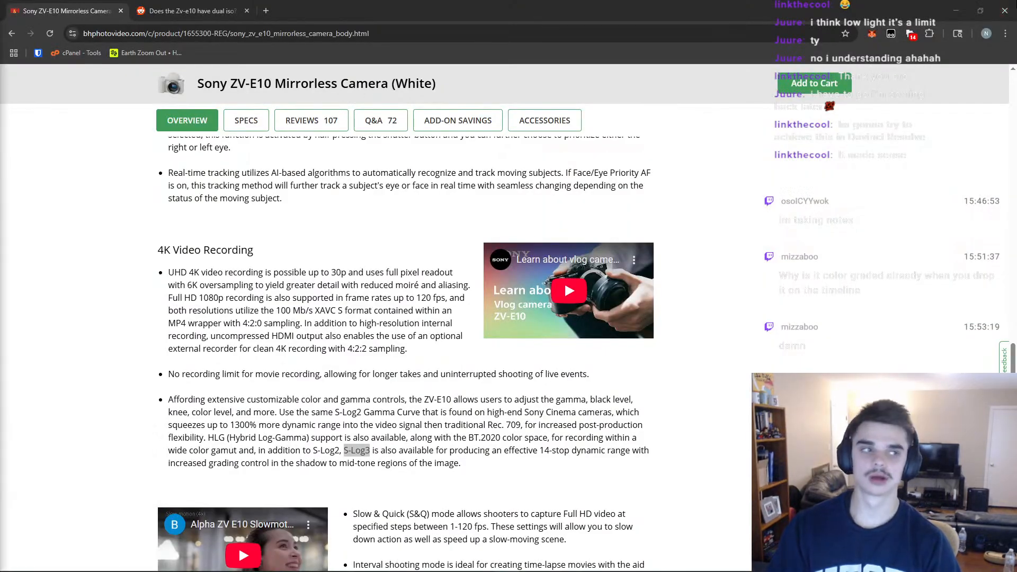
click(955, 11)
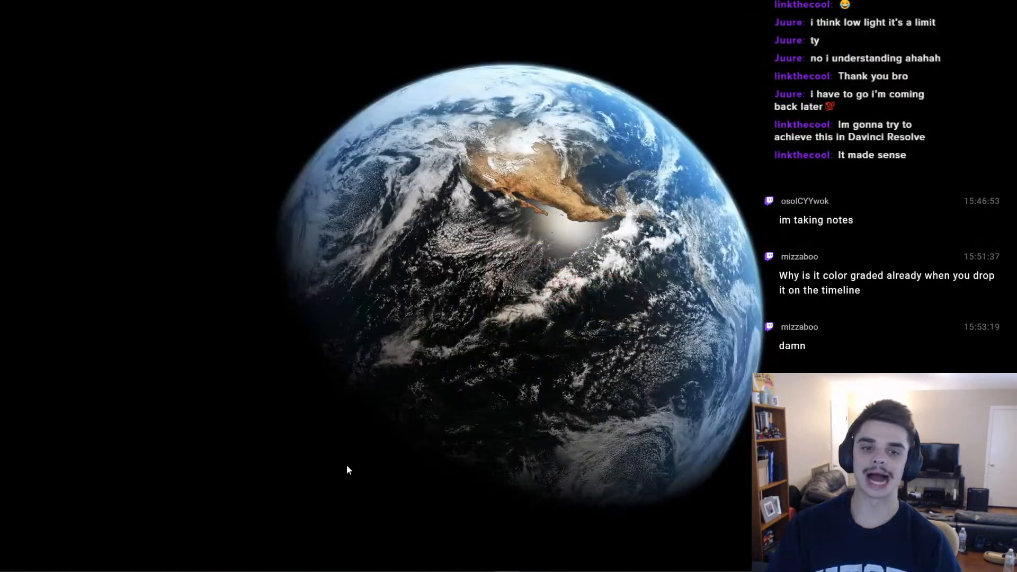
click(144, 562)
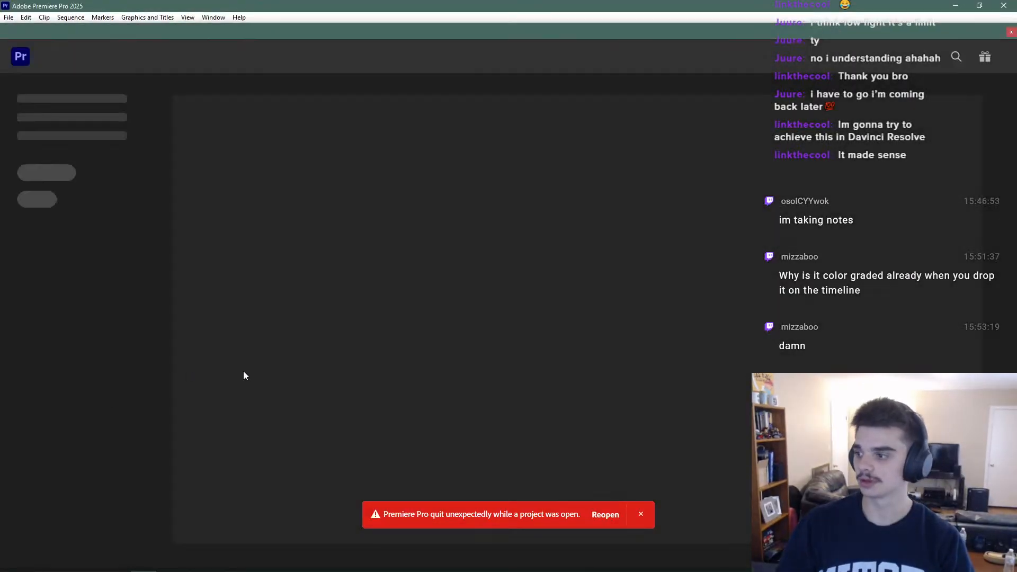
click(604, 515)
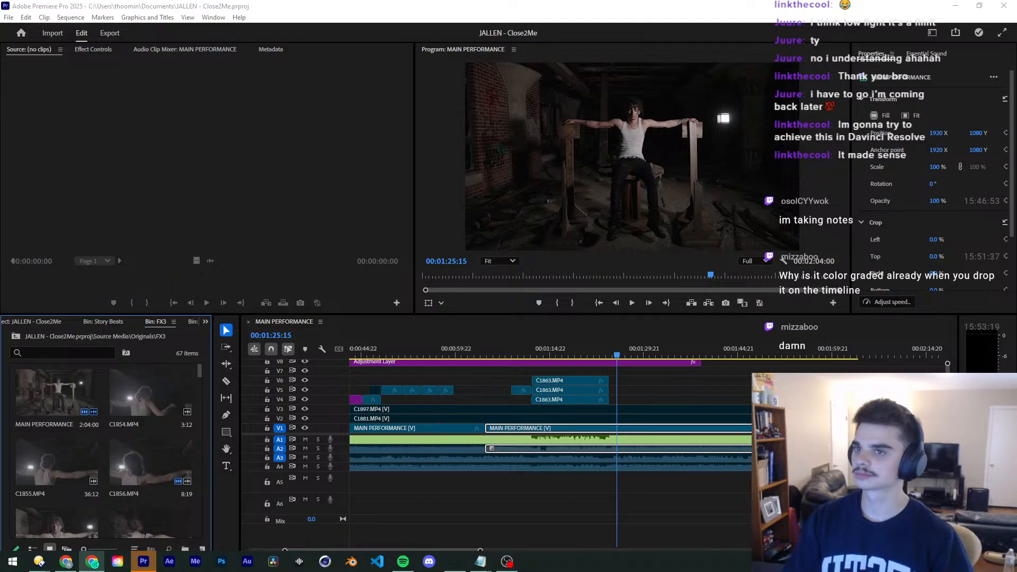
Return to the reopened Close2Me project and play MAIN PERFORMANCE from 00:01:23:12, near the stacked clips' end
key(alt+Tab)
drag(517, 354, 606, 352)
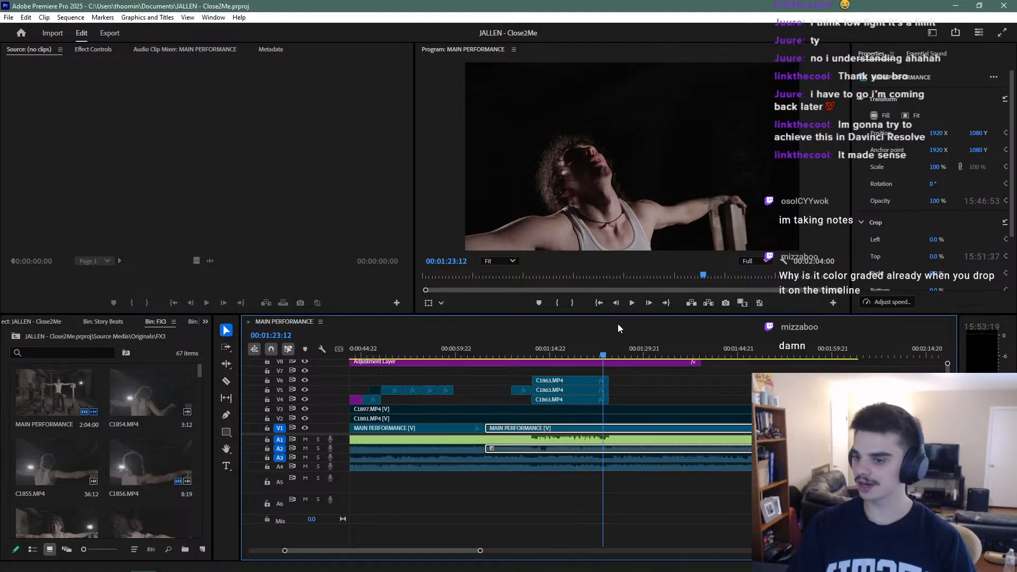
key(space)
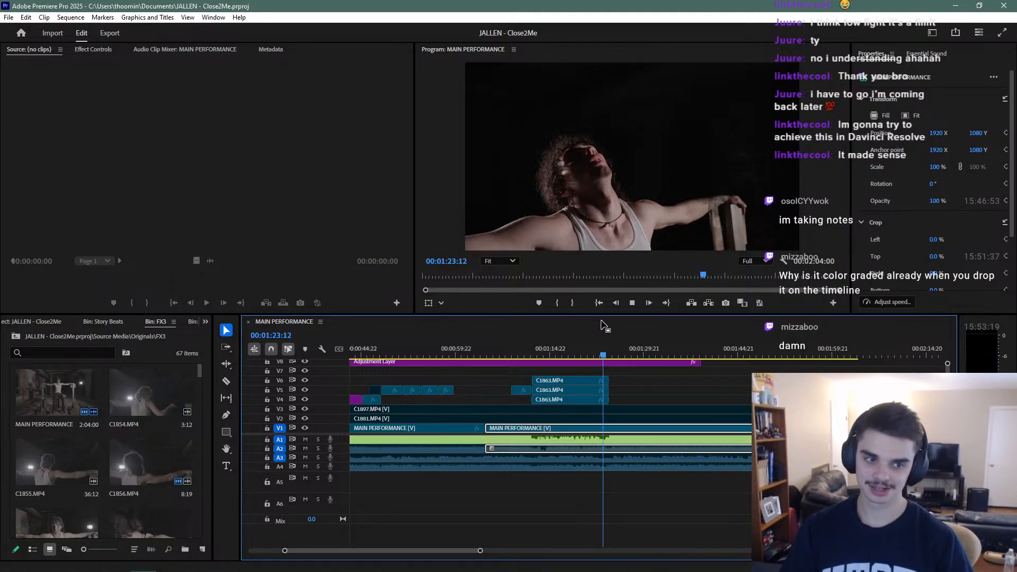
Load C1854.MP4 in the Source Monitor, quit Premiere Pro, relaunch it and reopen the Close2Me project
key(space)
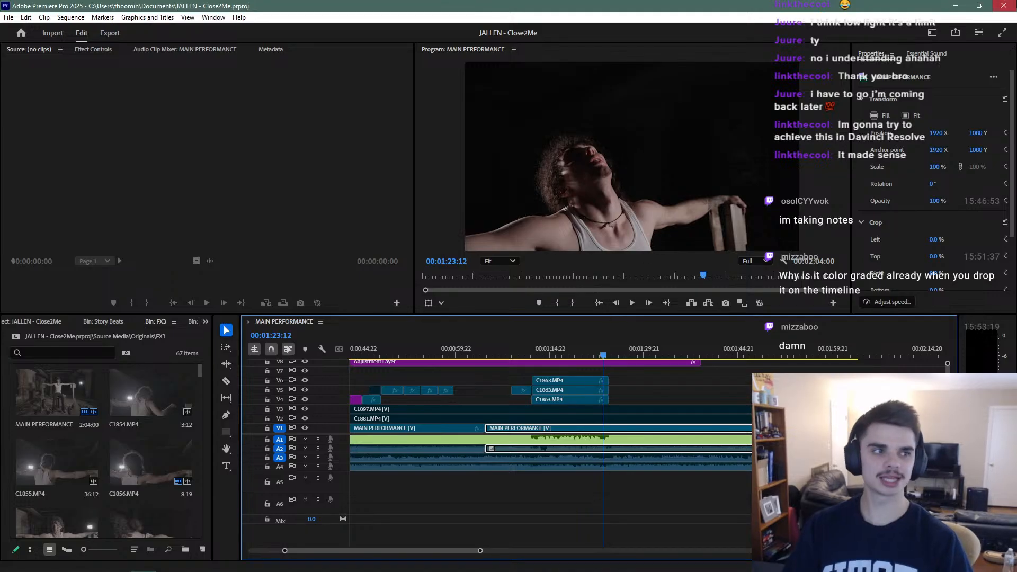
double_click(157, 391)
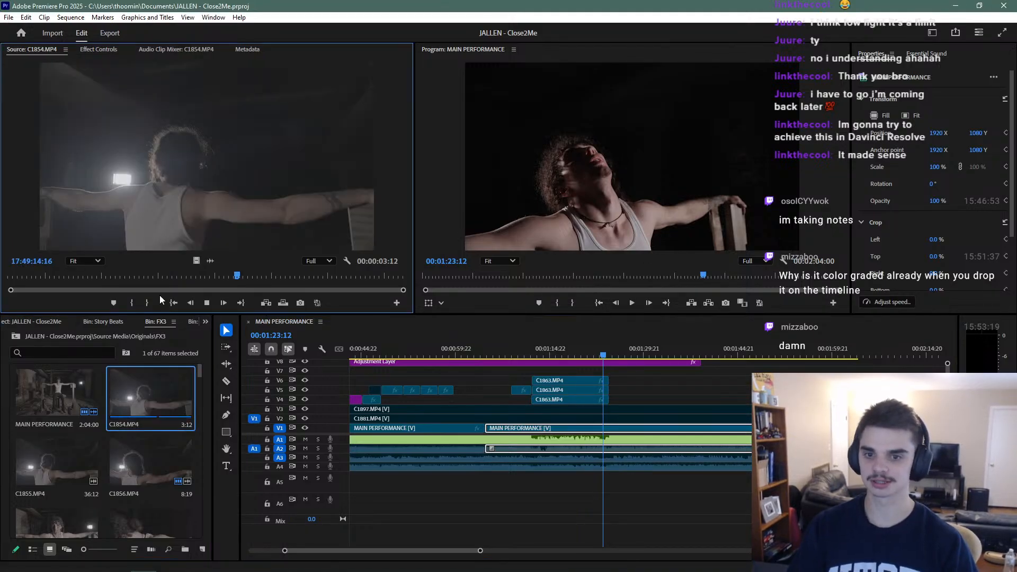
click(1005, 4)
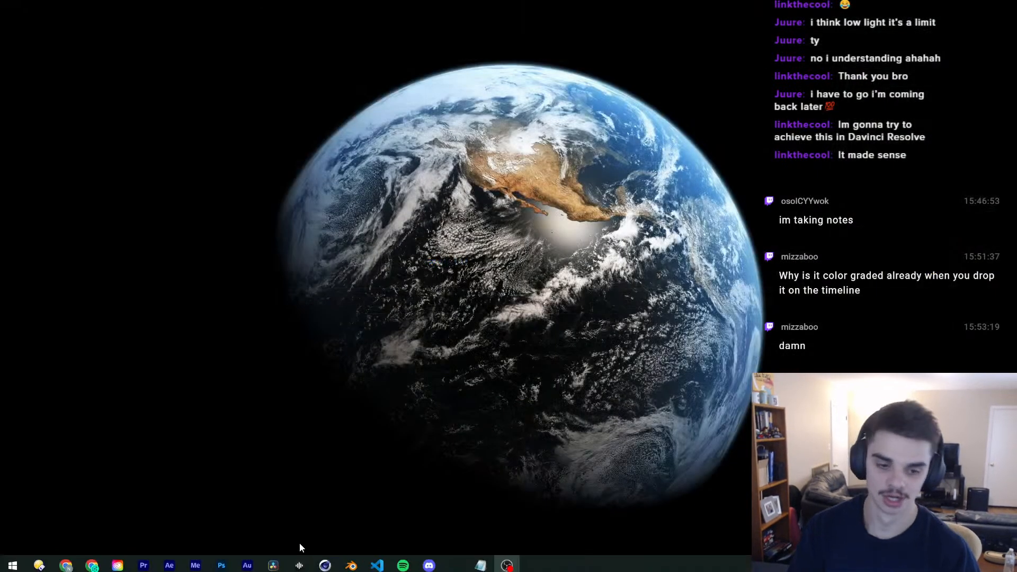
mouse_move(247, 571)
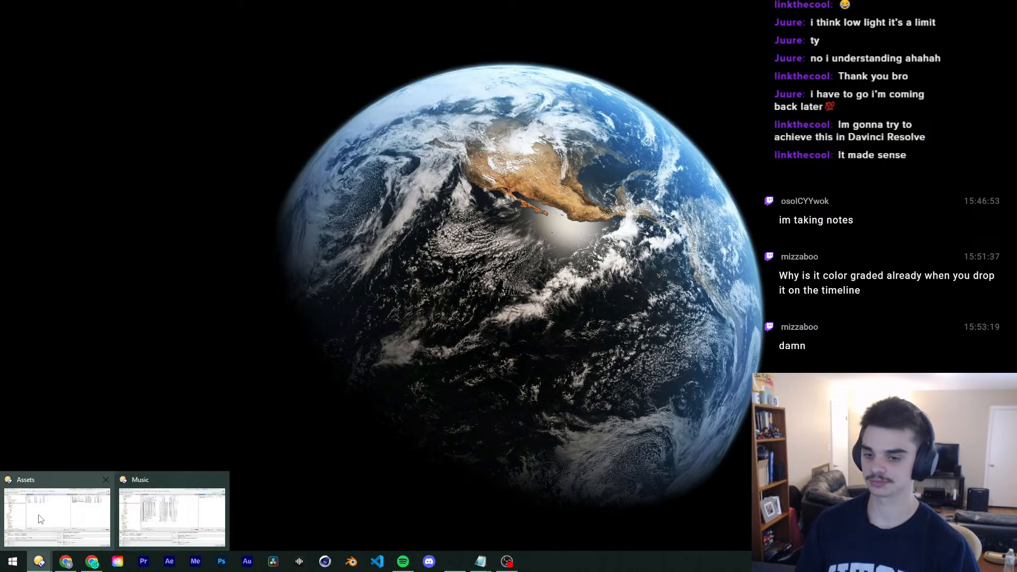
click(144, 562)
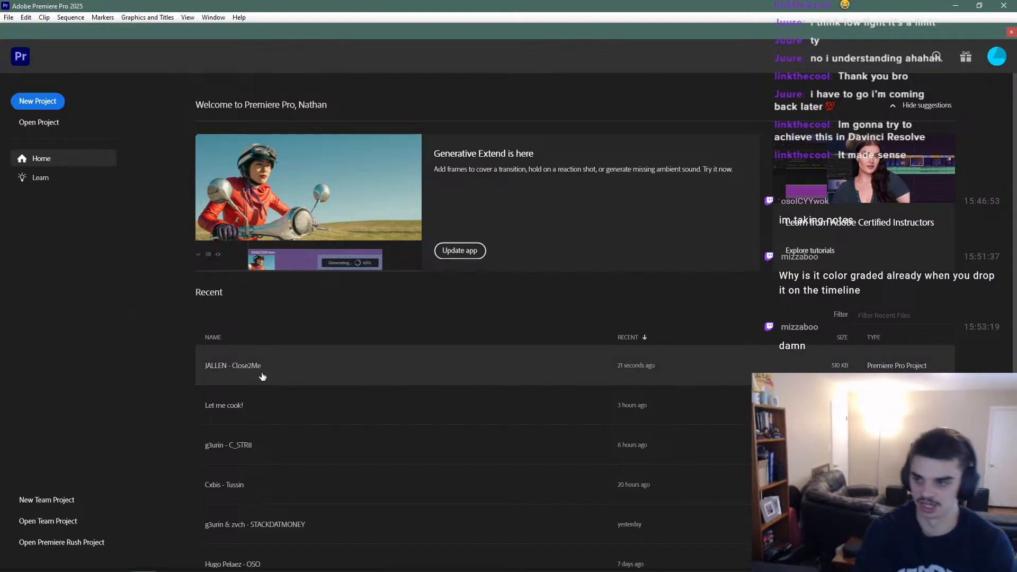
click(263, 365)
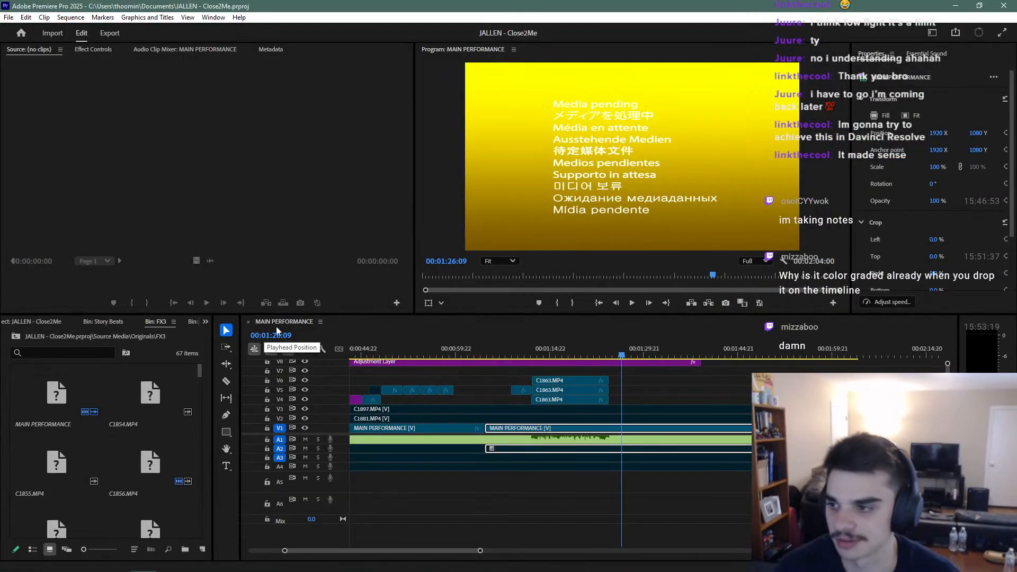
Play MAIN PERFORMANCE, switch the Windows audio output away from and back to Headphones (WH-1000XM4), and retry playback from 00:01:20:04
click(632, 303)
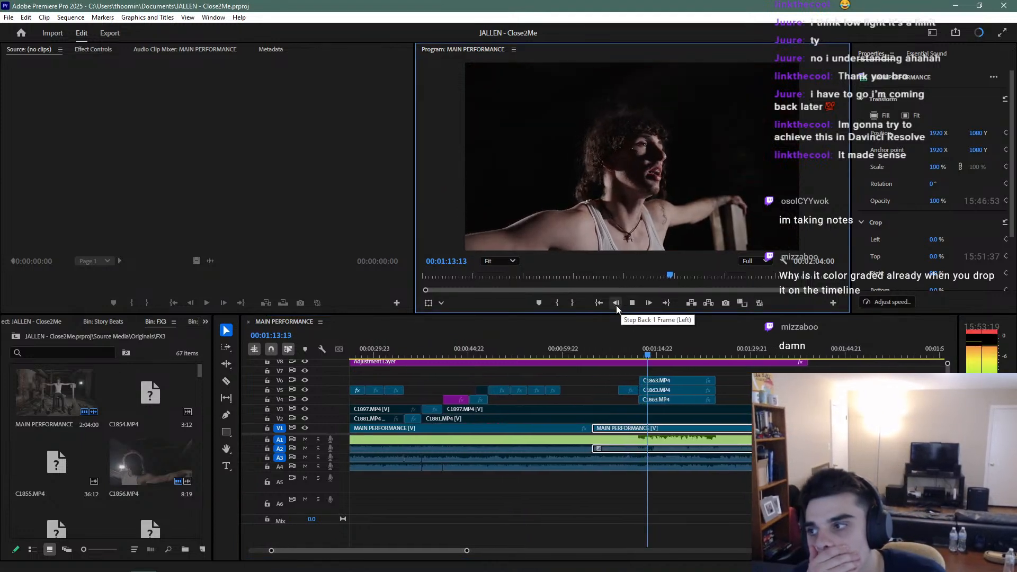
mouse_move(625, 568)
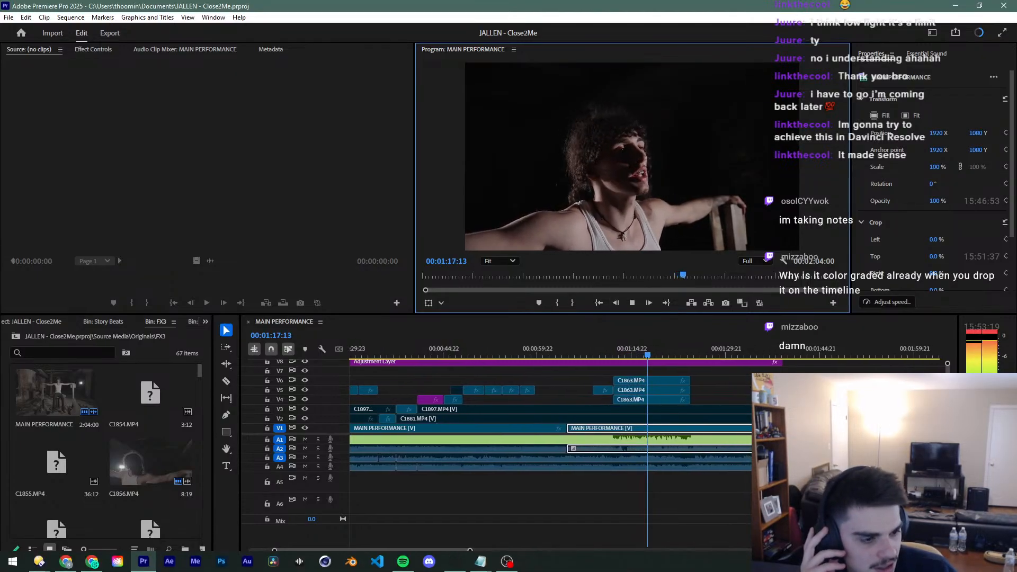
click(927, 561)
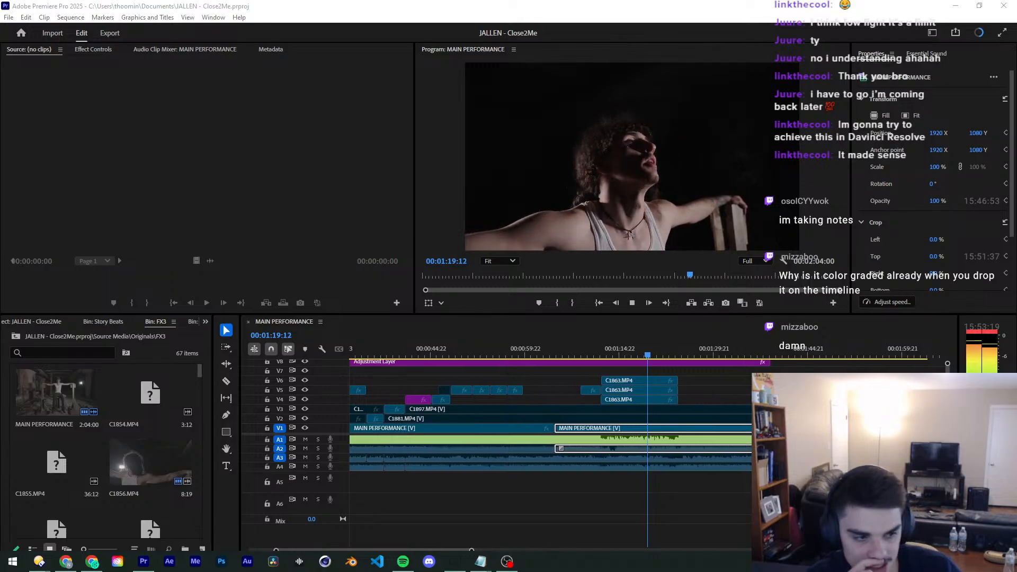
click(928, 561)
right_click(927, 562)
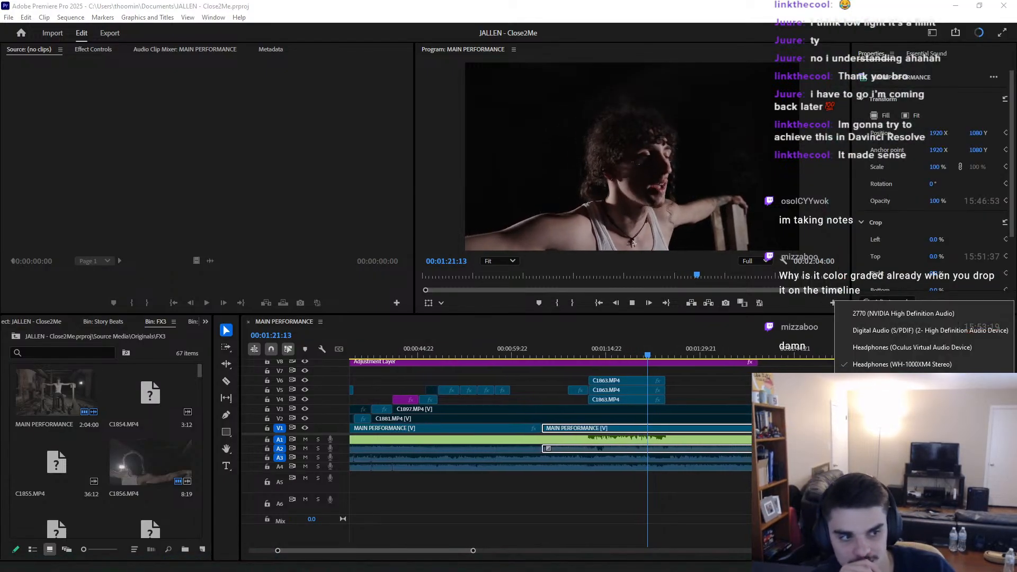
click(901, 382)
right_click(927, 561)
click(912, 366)
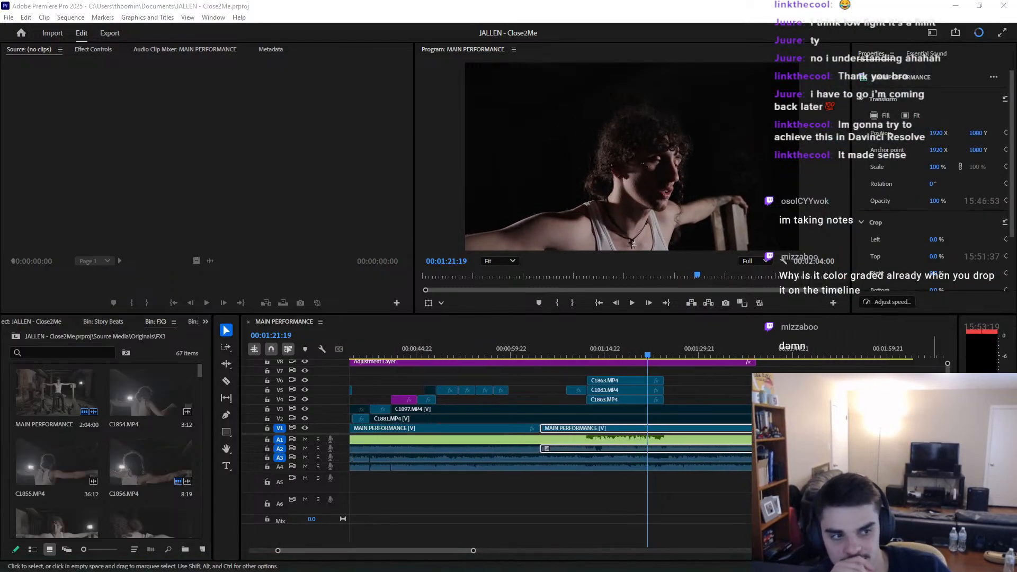
click(638, 353)
click(633, 304)
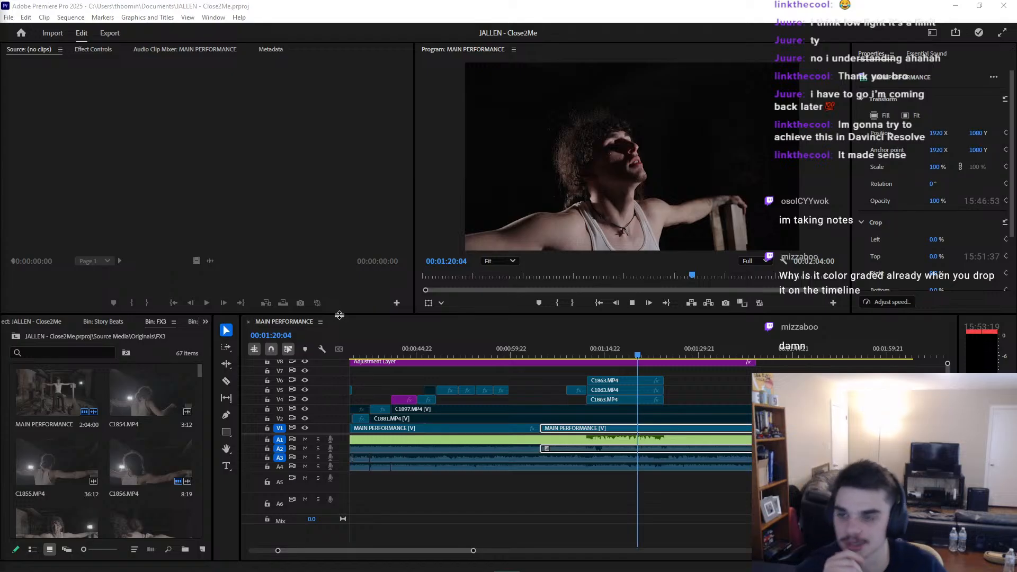
Save the project, then close Premiere Pro, relaunch it and reopen Close2Me
click(485, 4)
key(ctrl+s)
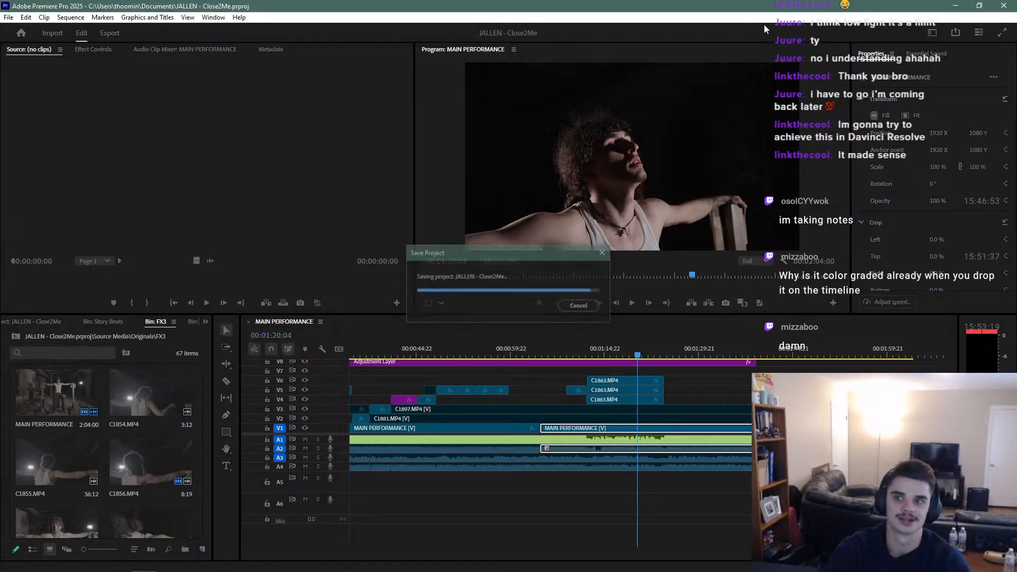
click(1004, 5)
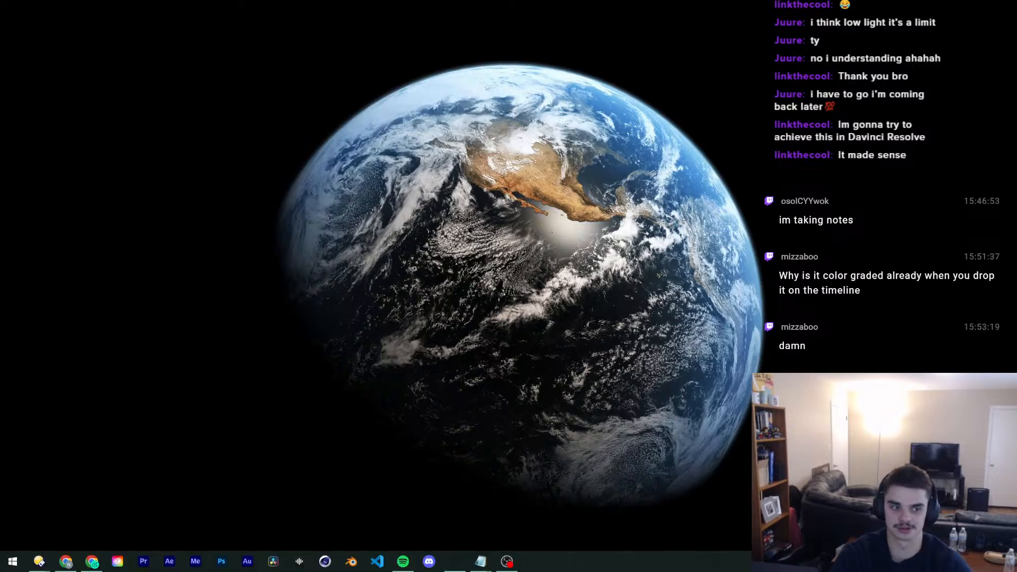
key(super)
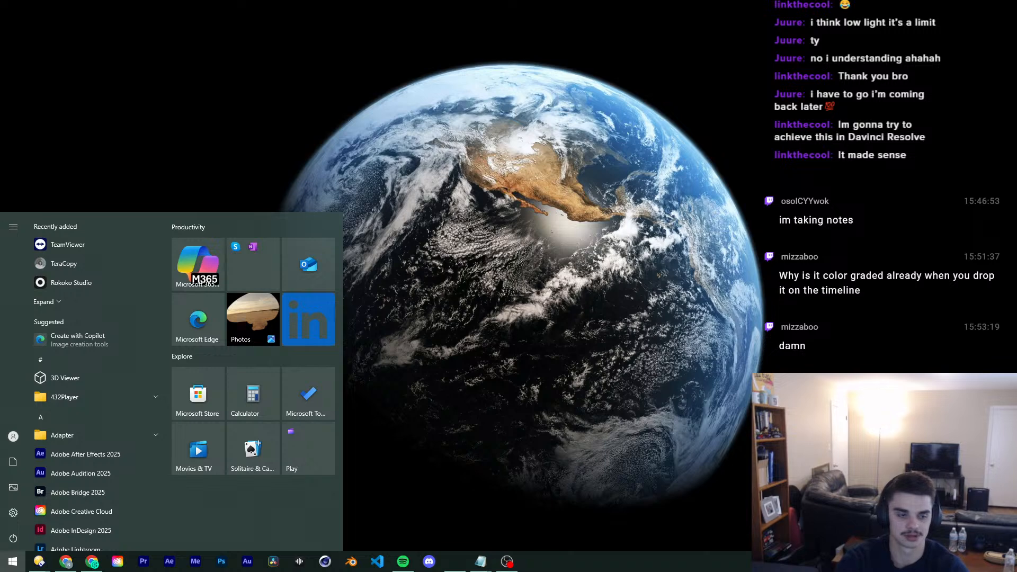
click(688, 441)
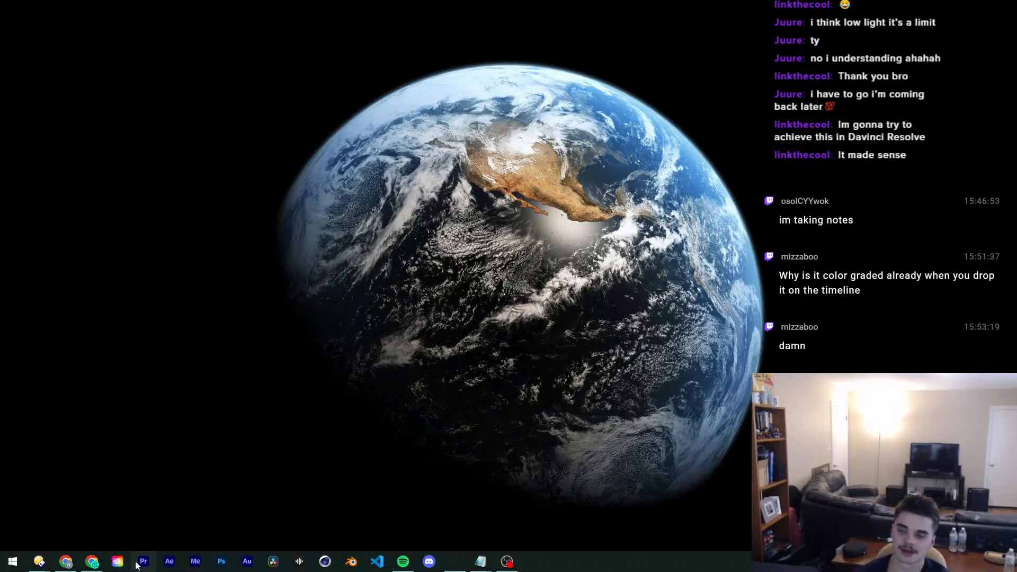
click(141, 562)
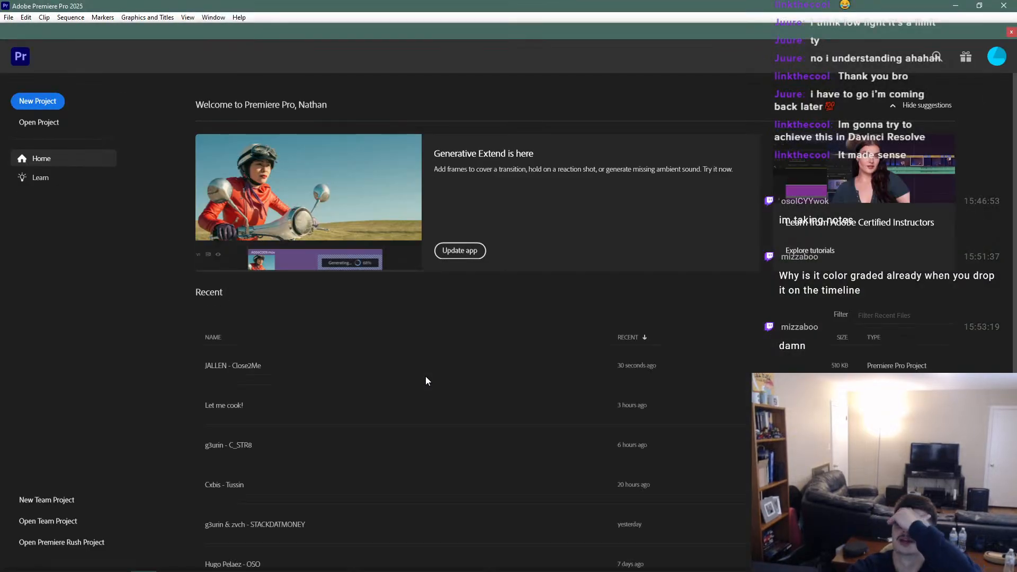
click(315, 365)
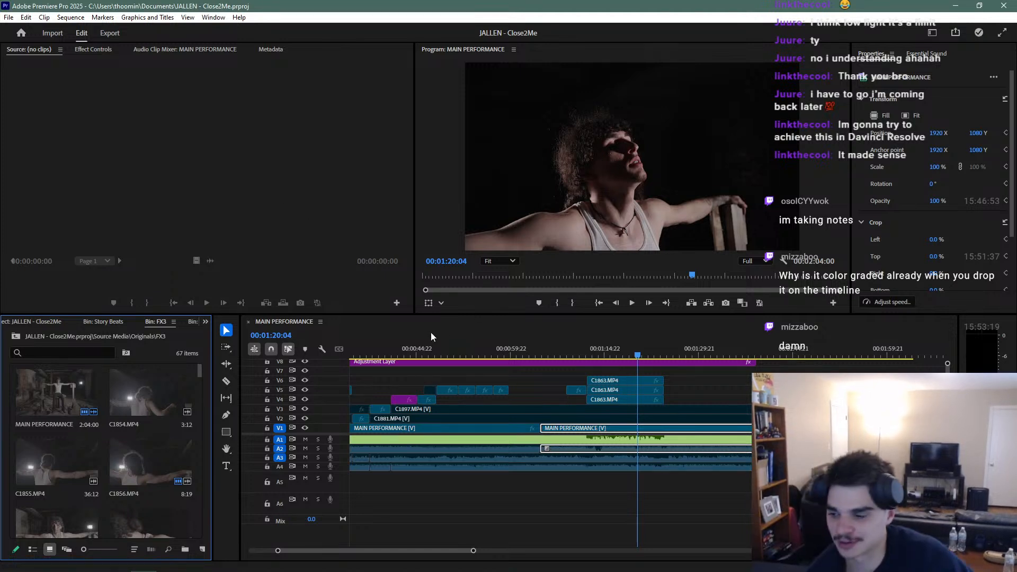
Play MAIN PERFORMANCE from about 00:01:08 through the stacked C1863.MP4 clips to about 00:01:20
click(563, 352)
click(631, 303)
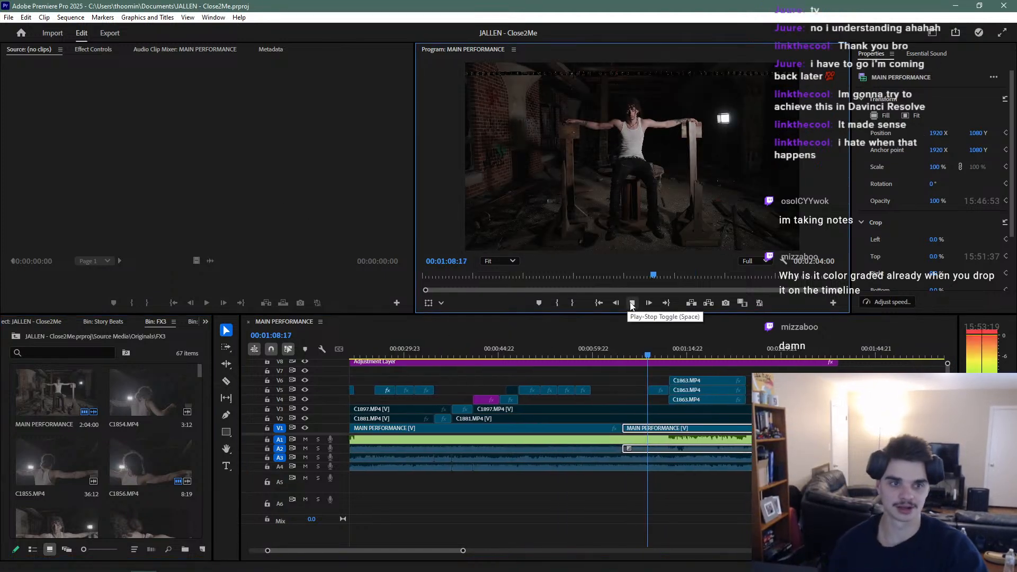
click(632, 304)
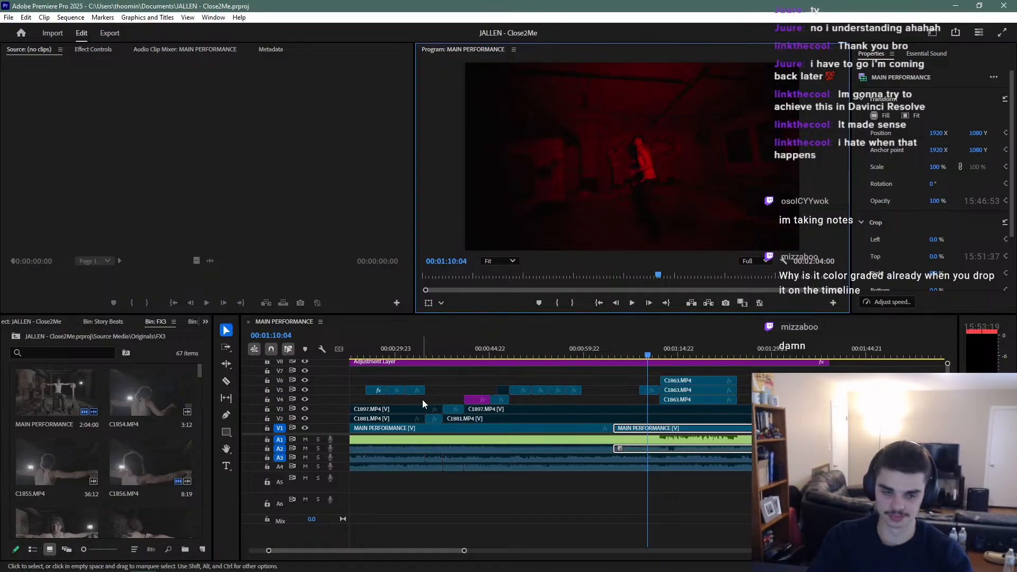
click(630, 353)
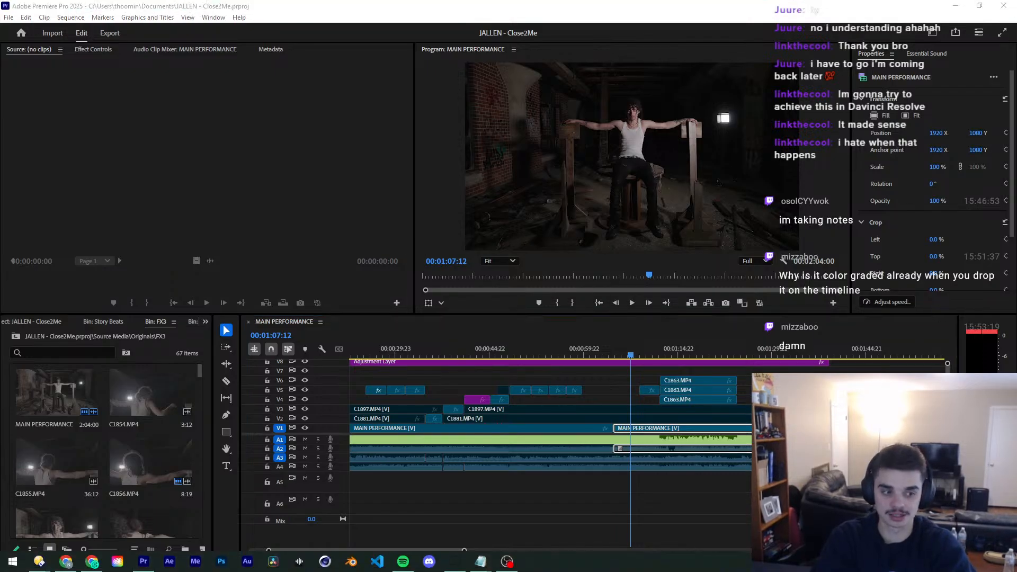
click(642, 354)
key(space)
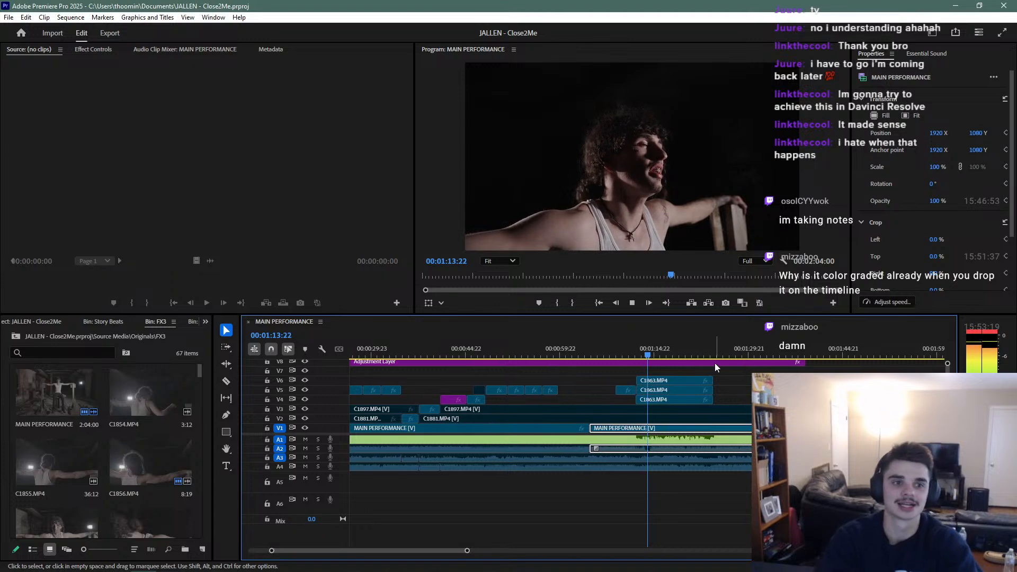
click(683, 347)
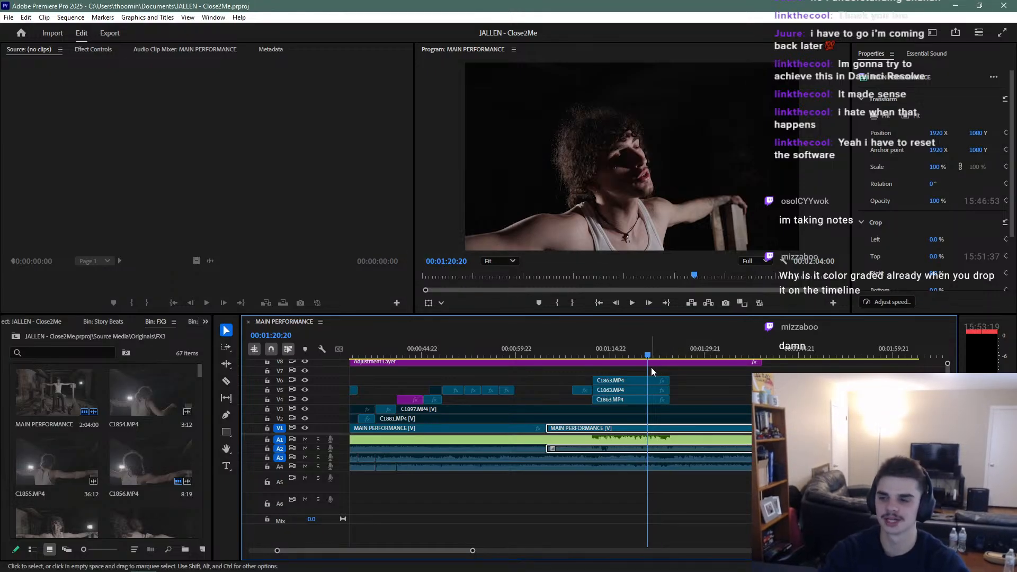
Review the end of the stacked C1863.MP4 clips from 00:01:21:14 and the wide performance shot that follows
click(653, 348)
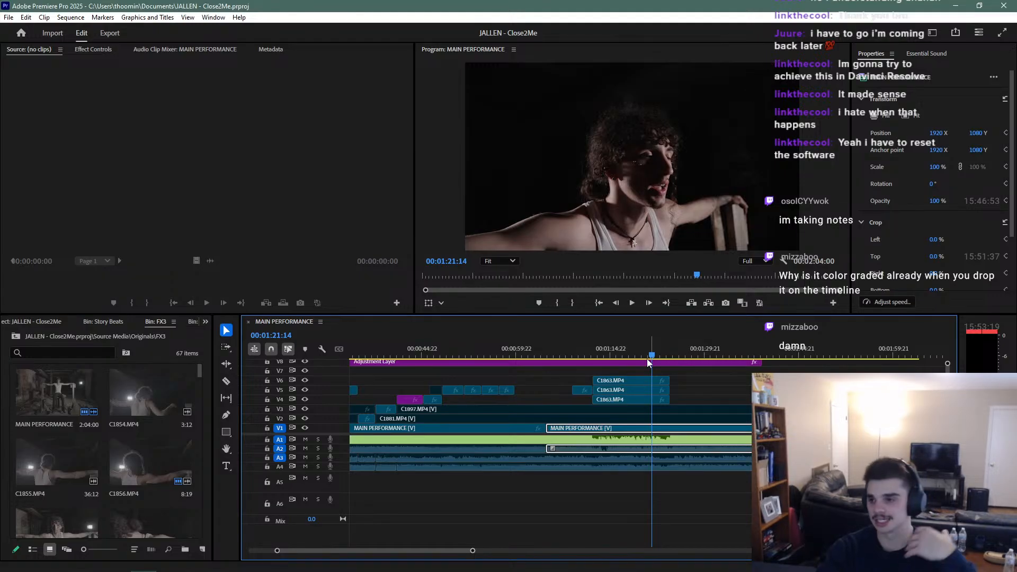
key(space)
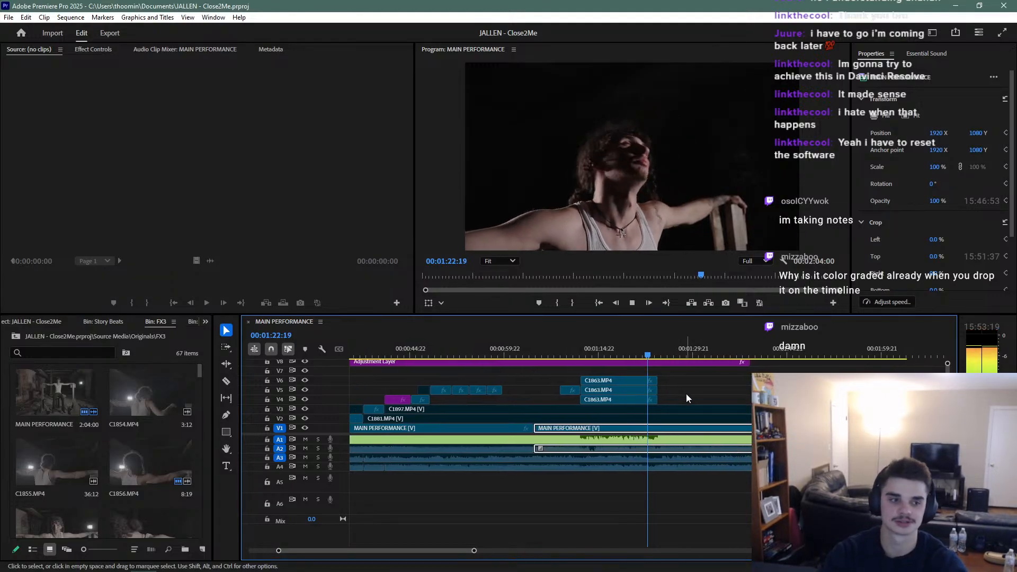
scroll(682, 399, up, 3)
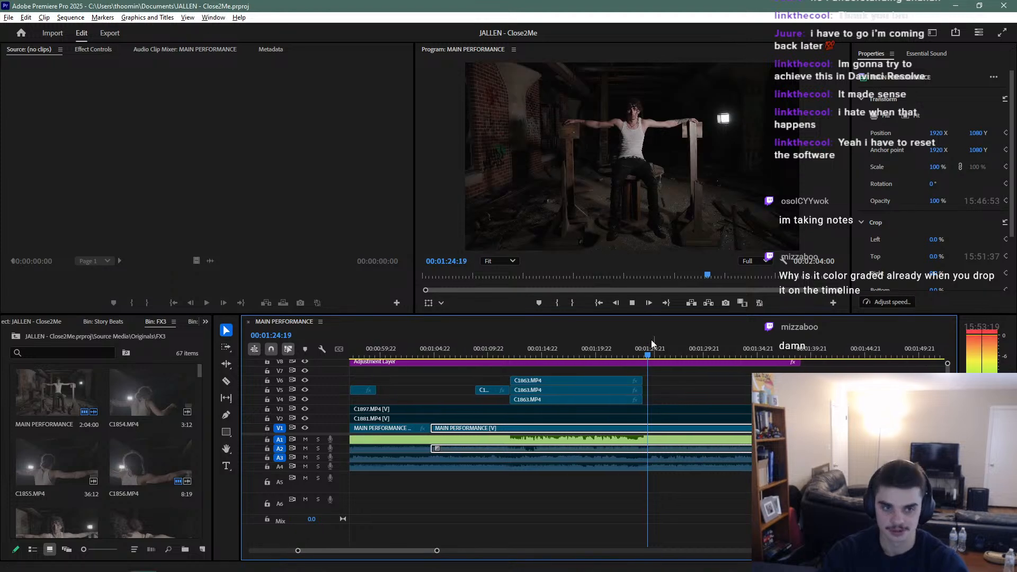
click(622, 350)
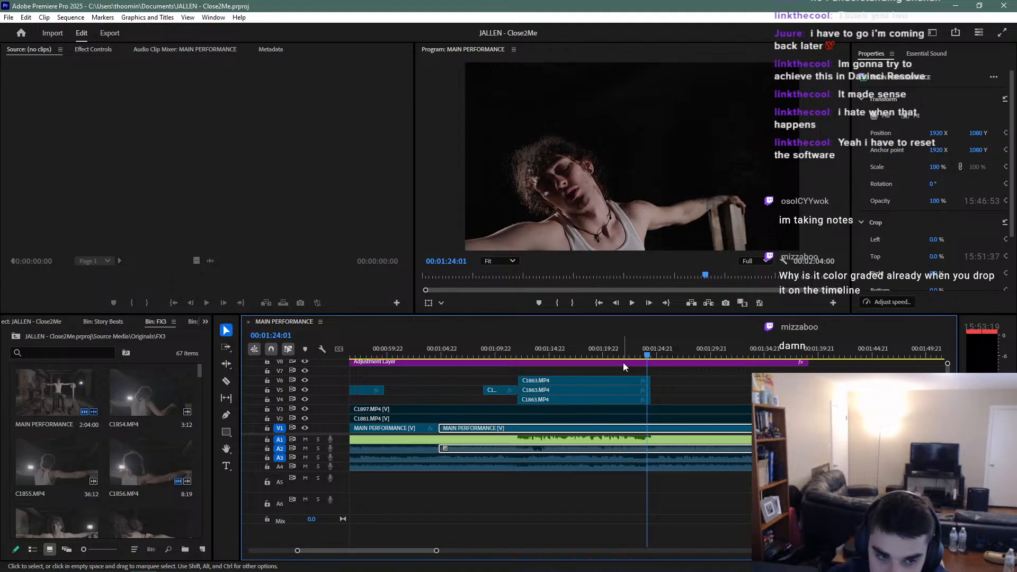
click(631, 304)
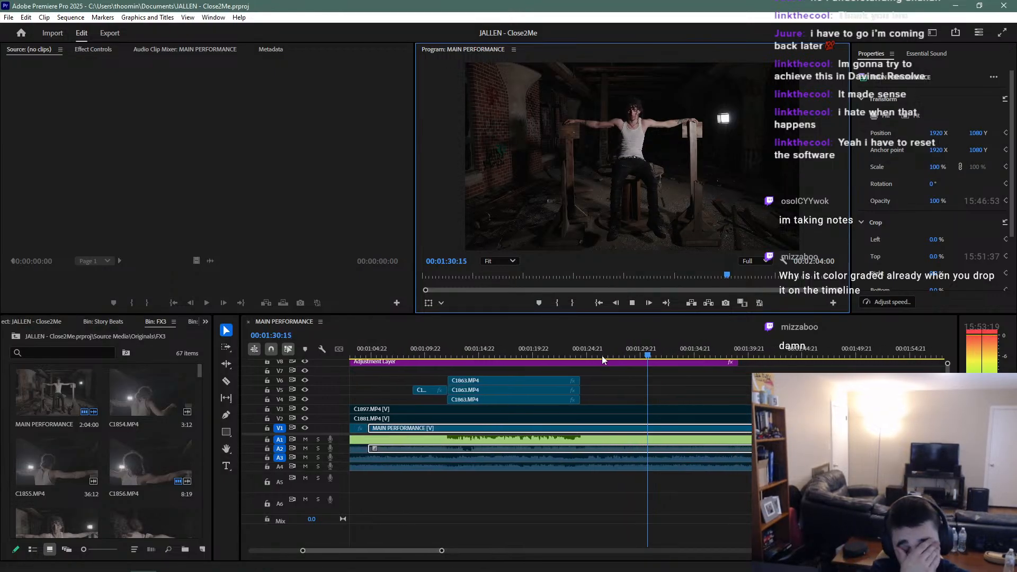
Stop playback at 00:01:32:19 and add a sequence marker there named "Breakout Sequence Ending"
key(space)
click(664, 382)
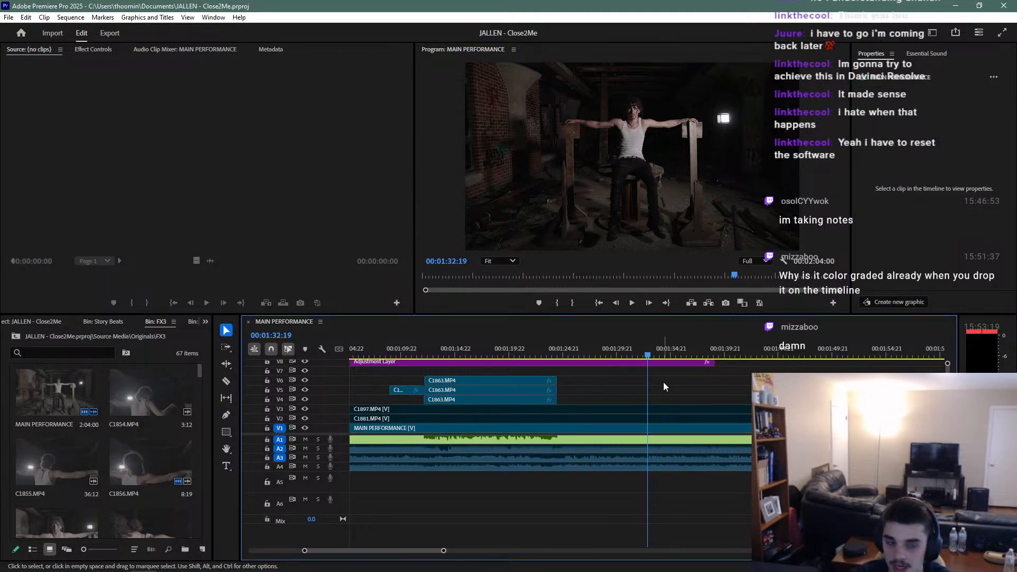
key(m)
key(m)
text(B)
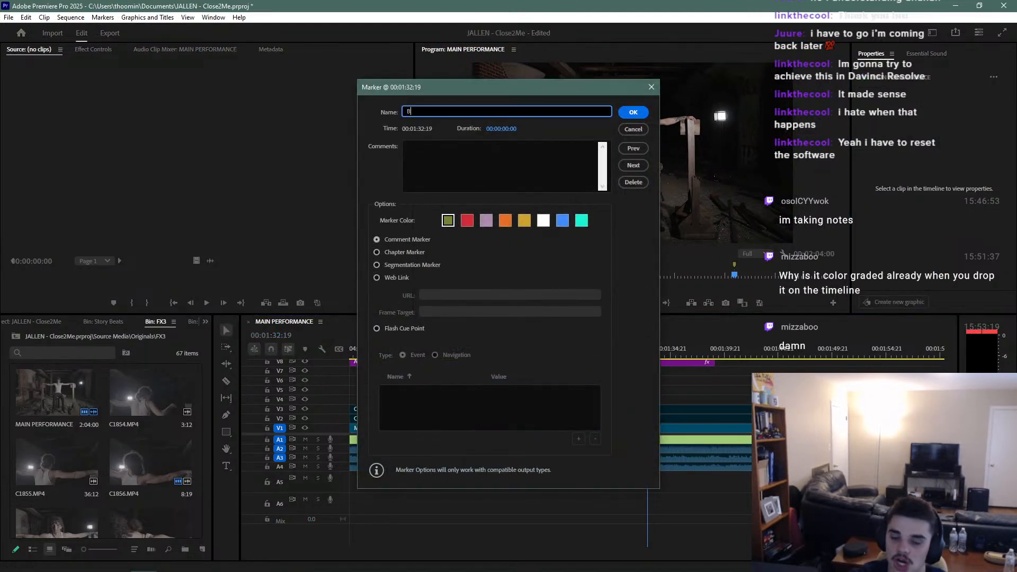
text(reakout Sec)
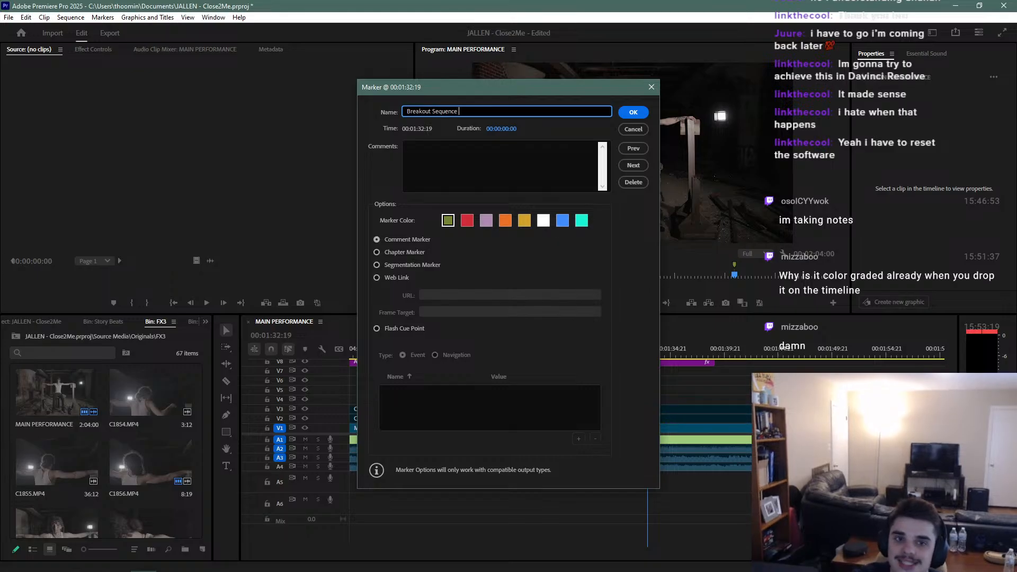
text(uence NE)
key(Return)
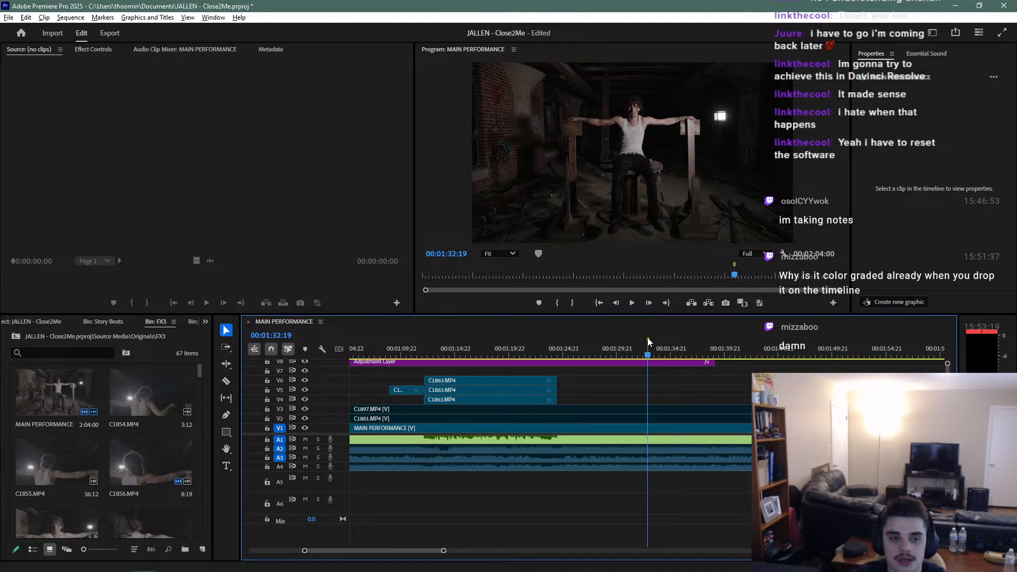
Stretch the "Breakout Sequence Ending" marker back to the end of the stacked C1863.MP4 clips and save the project
key(Right)
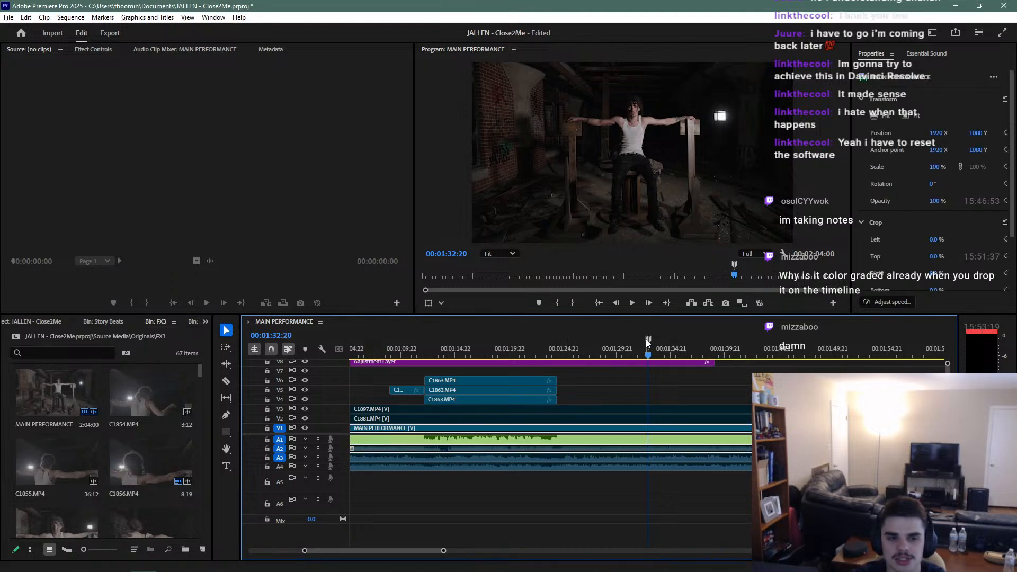
drag(560, 340, 560, 341)
drag(569, 353, 553, 352)
key(space)
scroll(554, 352, up, 3)
key(ctrl+s)
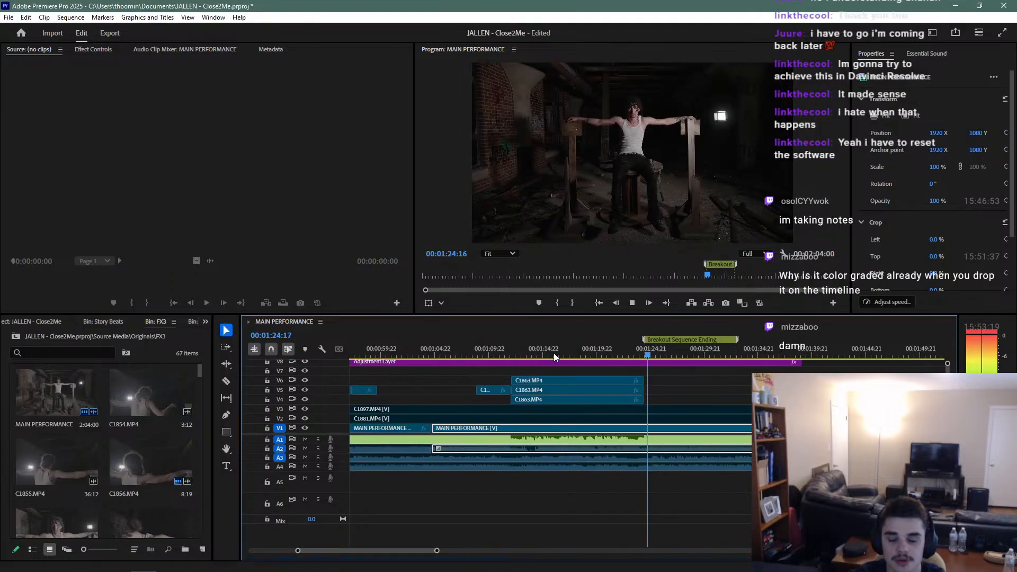
click(617, 348)
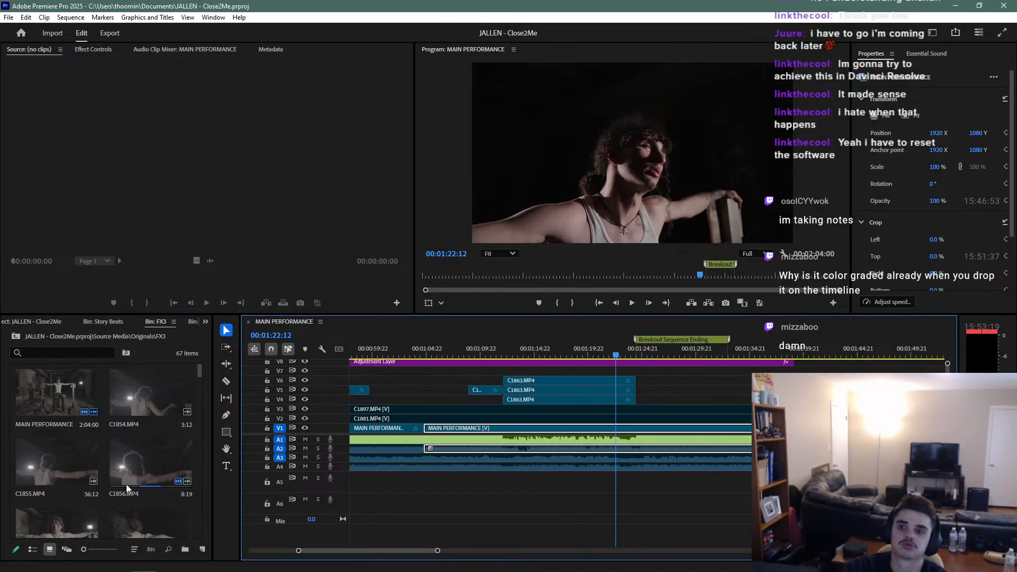
Find C1868.MP4 in the FX3 bin, open it as the source and set an In point before the hand leaves the post
scroll(148, 451, down, 4)
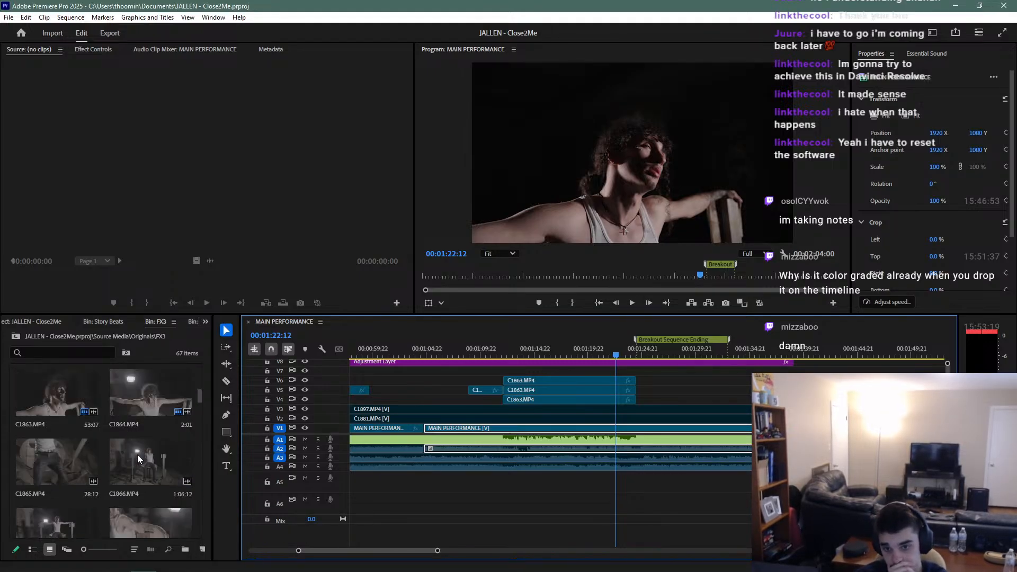
scroll(135, 454, down, 3)
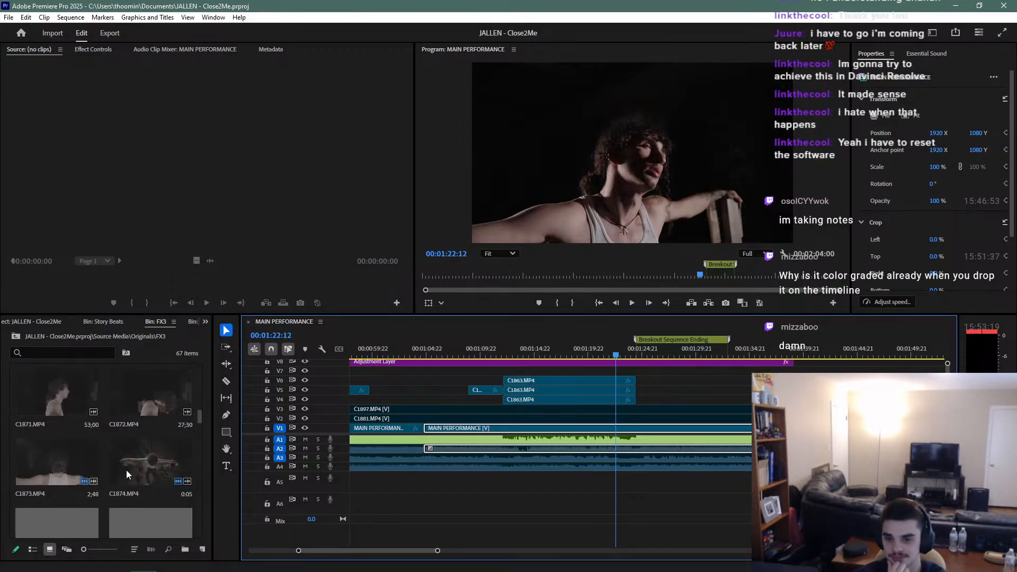
scroll(129, 469, down, 3)
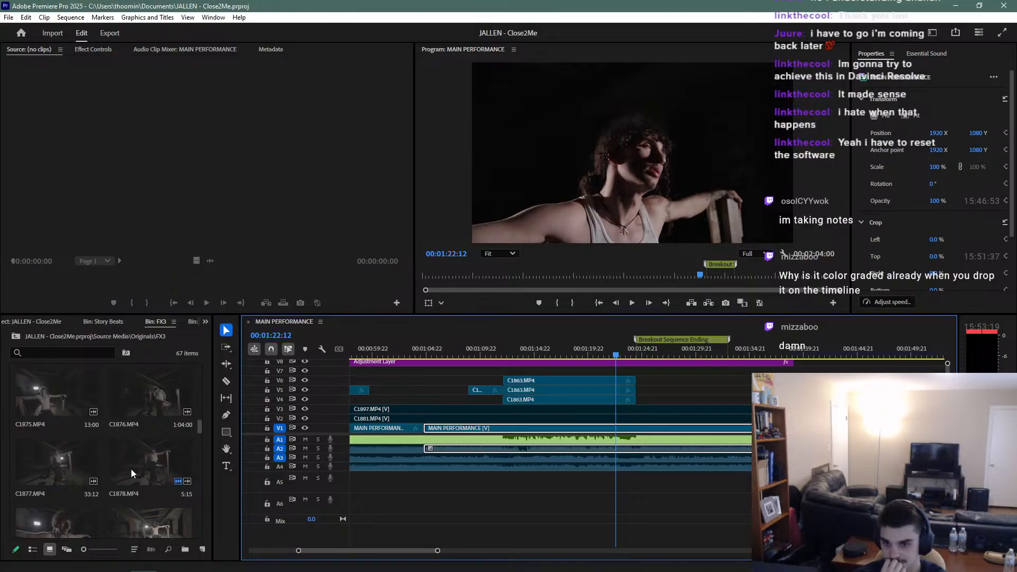
scroll(125, 472, down, 2)
scroll(125, 472, down, 1)
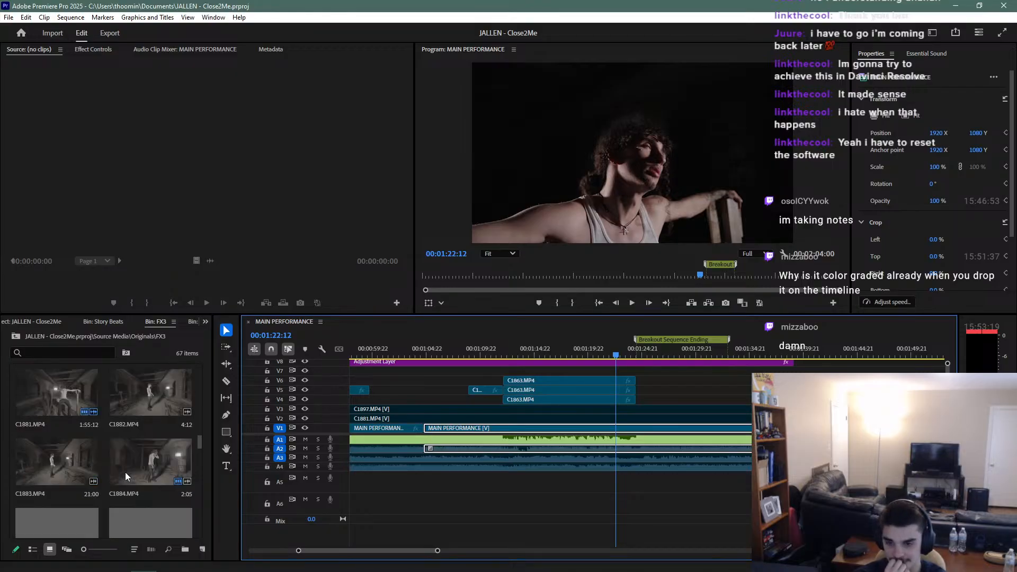
scroll(108, 504, up, 7)
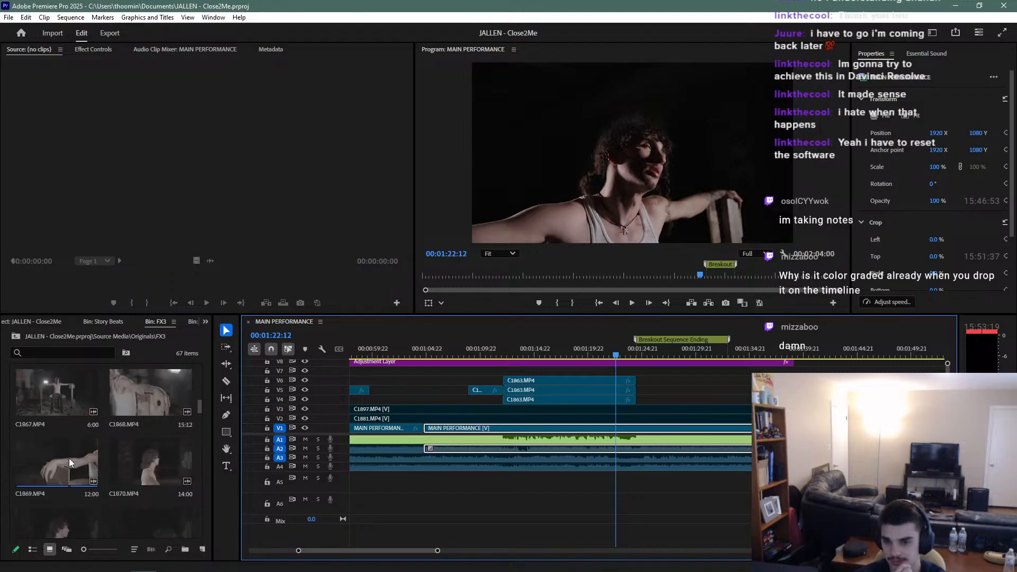
double_click(128, 395)
drag(195, 282, 354, 279)
key(i)
key(space)
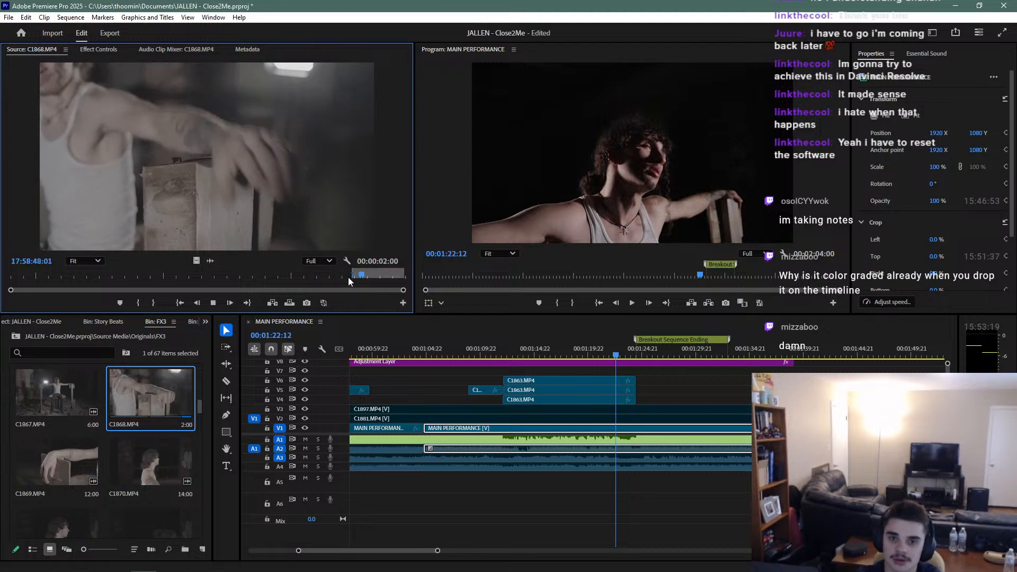
Move the In point of source clip C1868.MP4 earlier and set its Out point at 17:58:48:12 for a 1:10 selection
click(338, 277)
key(i)
key(space)
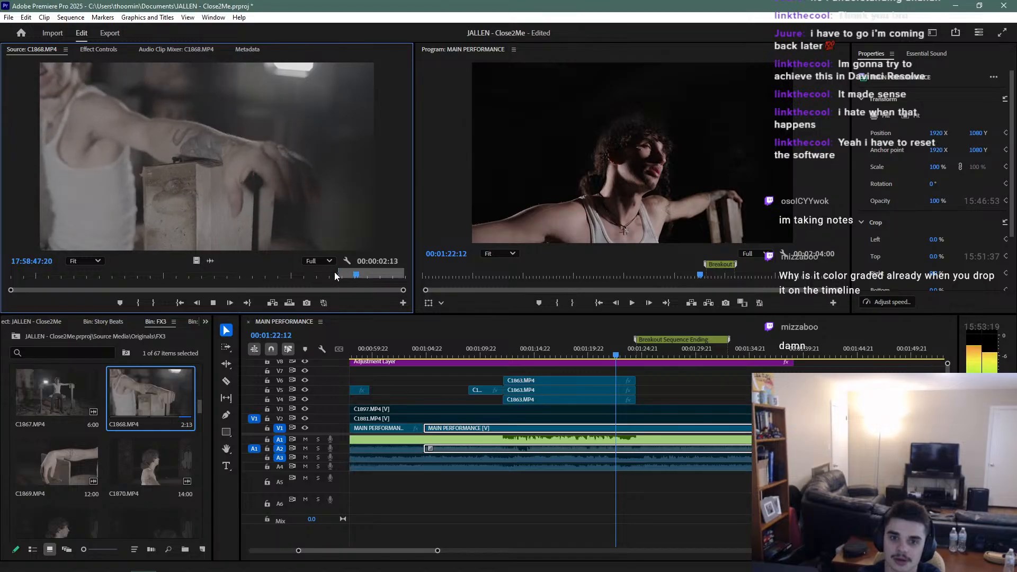
key(space)
key(o)
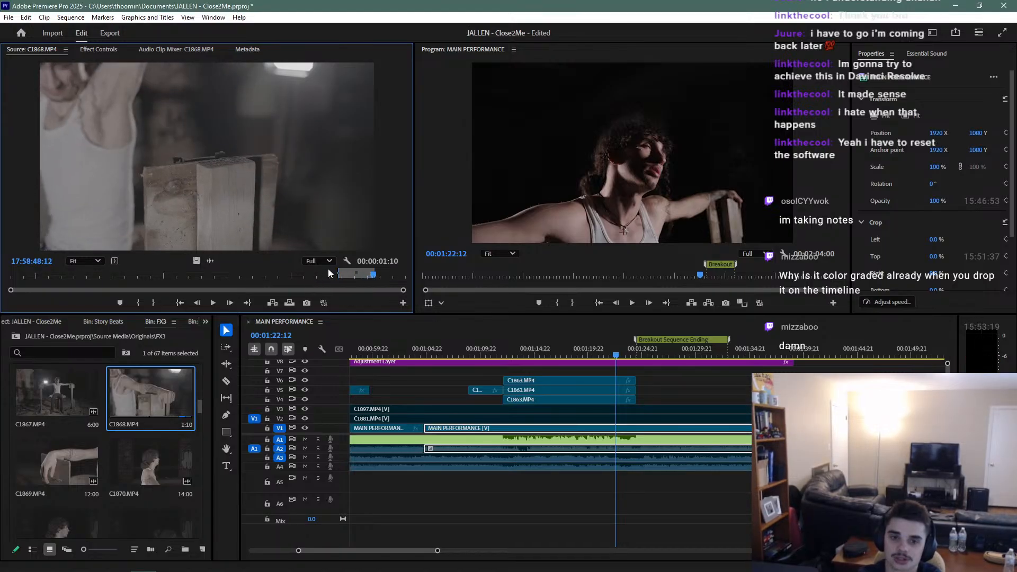
click(328, 271)
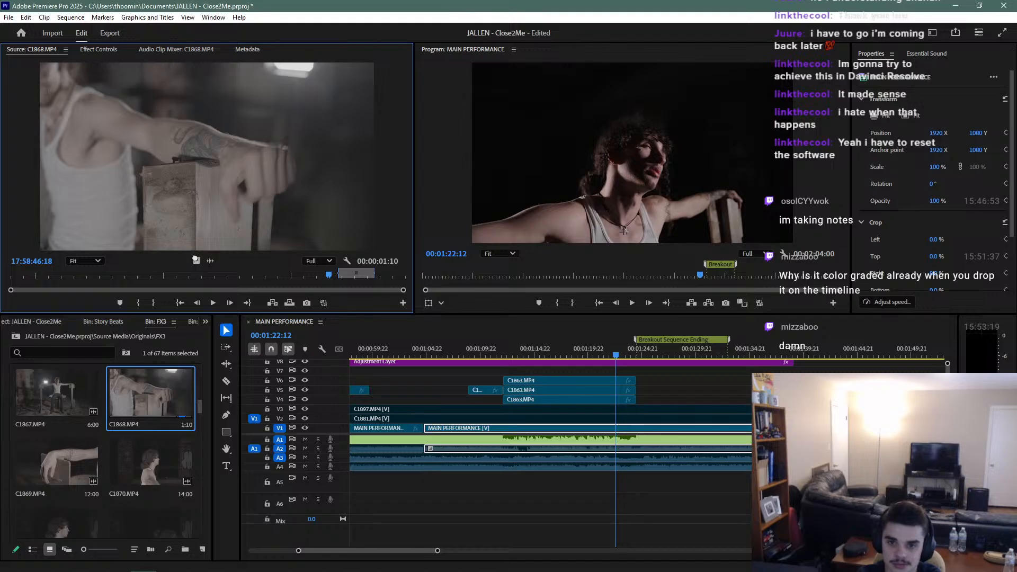
Place the C1868.MP4 selection, video only, on V4 directly after the stacked C1863.MP4 clips and play the transition
drag(195, 260, 640, 401)
click(636, 357)
key(space)
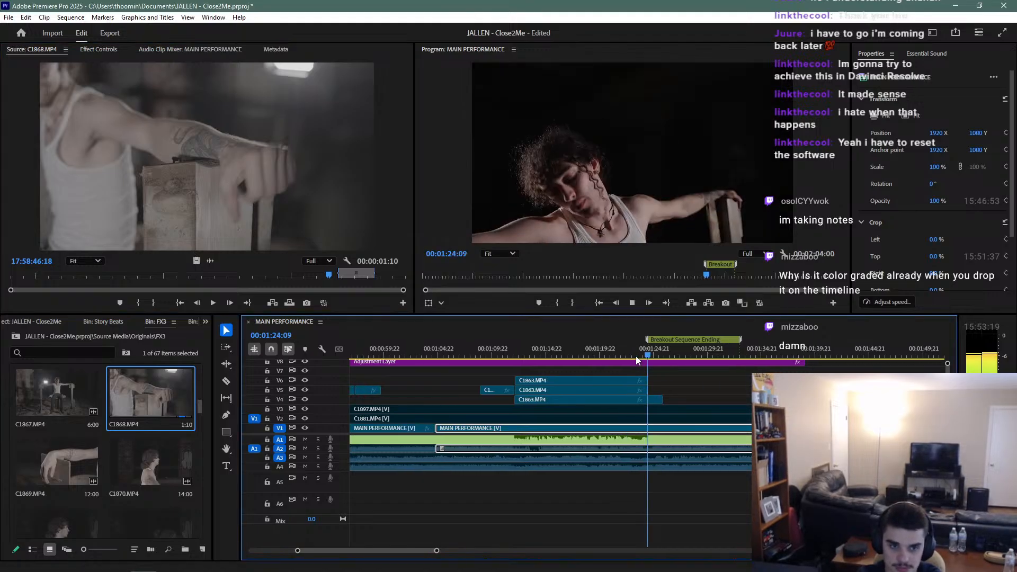
click(615, 356)
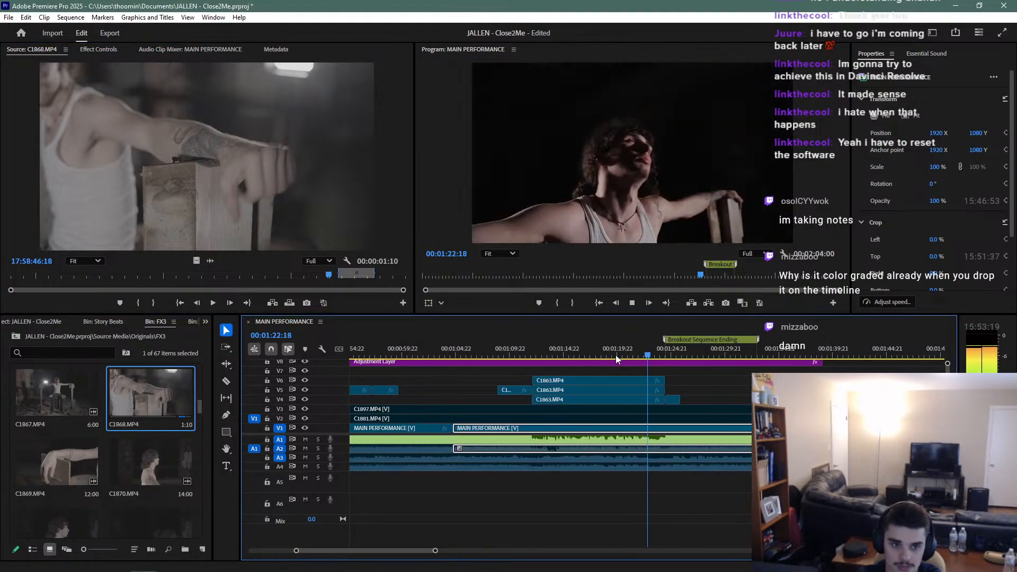
click(626, 353)
click(640, 354)
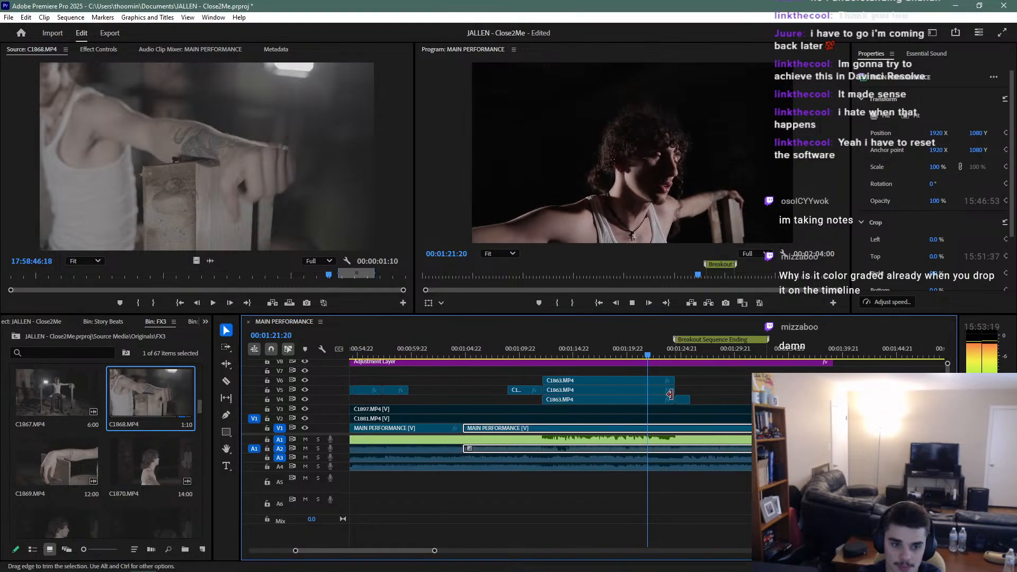
Cut the tail off the three stacked C1863.MP4 clips and close the gap before C1868.MP4
key(space)
drag(656, 373, 655, 404)
key(ctrl+k)
key(Delete)
click(666, 402)
key(space)
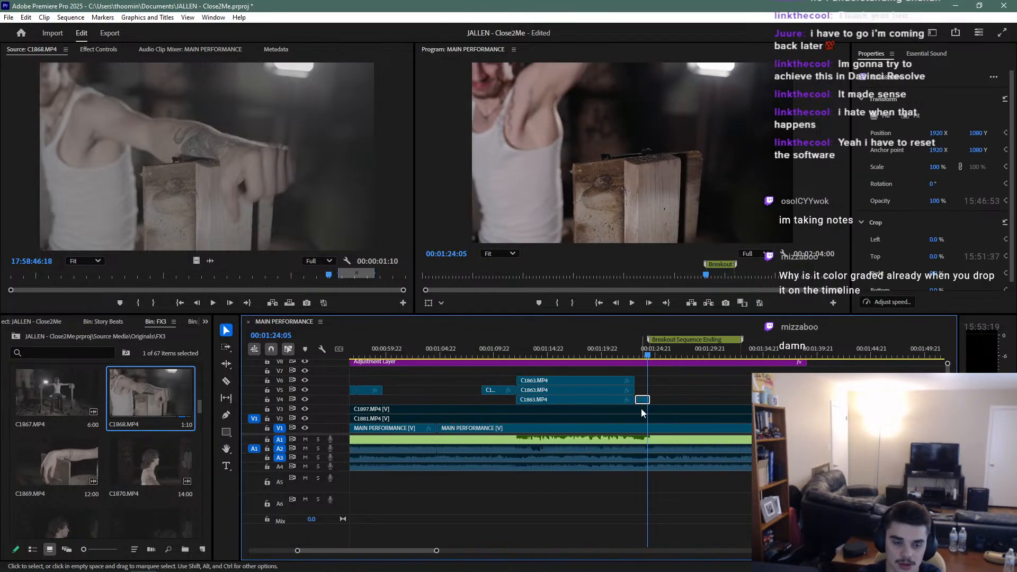
Lengthen C1868.MP4 on V4 to a duration of 1:16 and play the cut into it
drag(652, 358, 650, 361)
scroll(649, 391, up, 3)
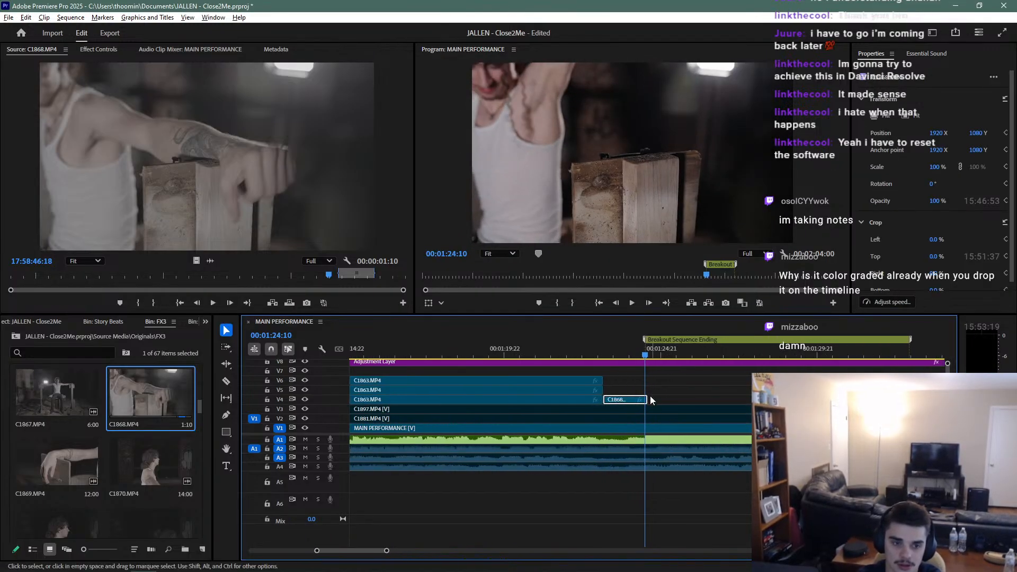
mouse_move(621, 403)
mouse_down()
mouse_move(630, 405)
mouse_move(611, 398)
mouse_up()
click(597, 355)
key(space)
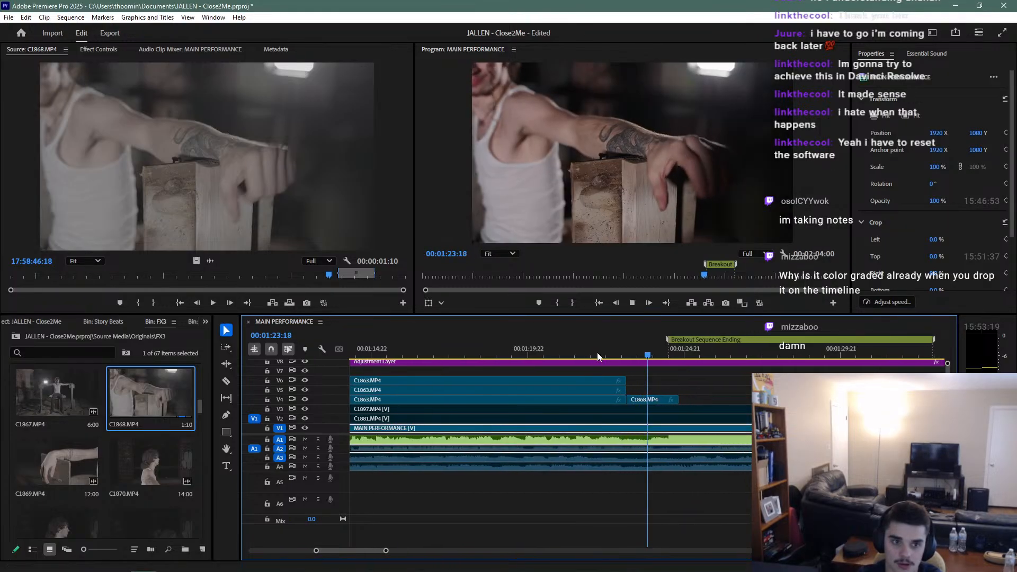
key(space)
Shift C1868.MP4 on V4 to start at 00:01:23:04, replay the transition, and save the project
click(655, 401)
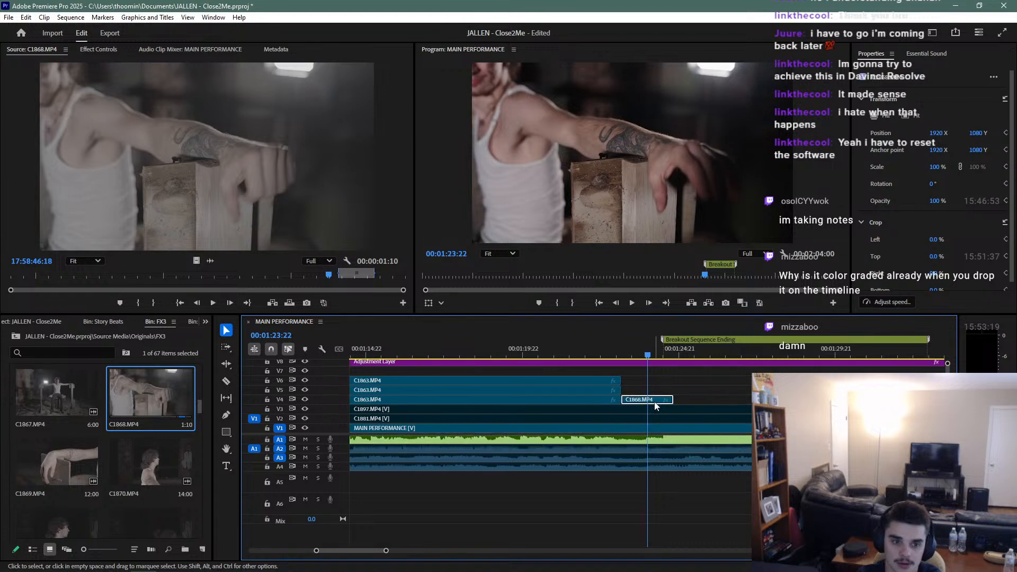
key(space)
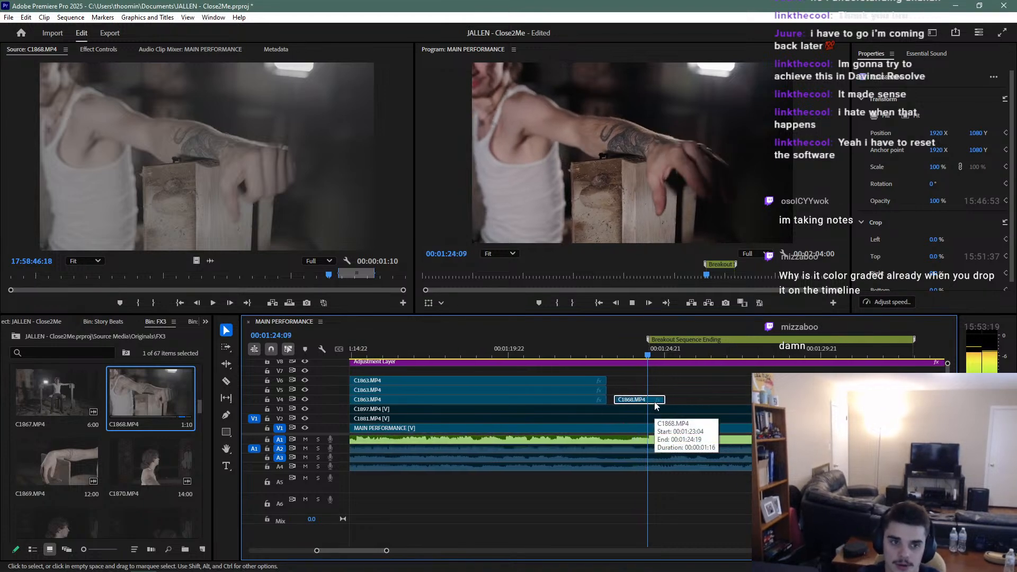
key(space)
click(600, 355)
key(space)
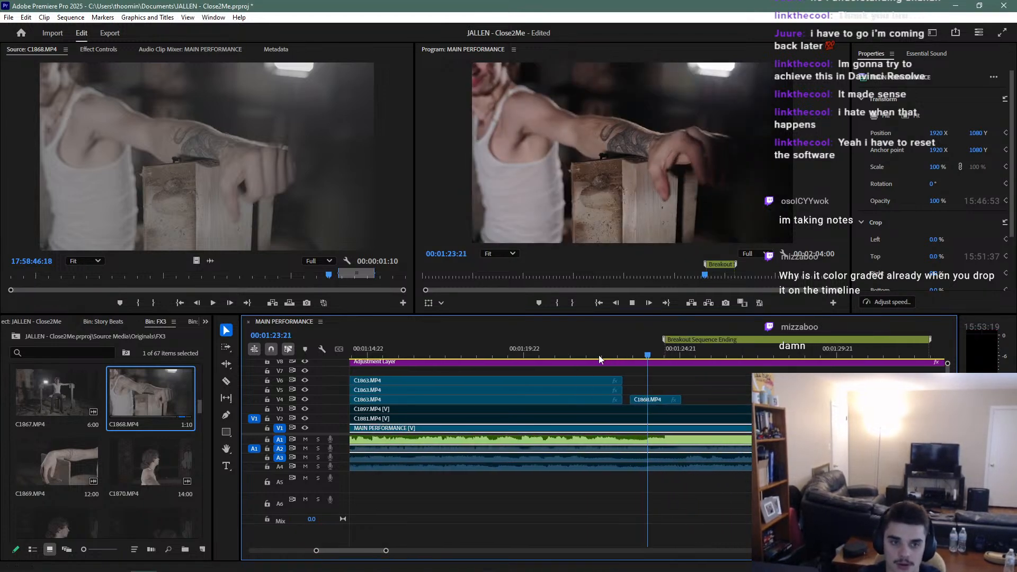
click(589, 352)
key(space)
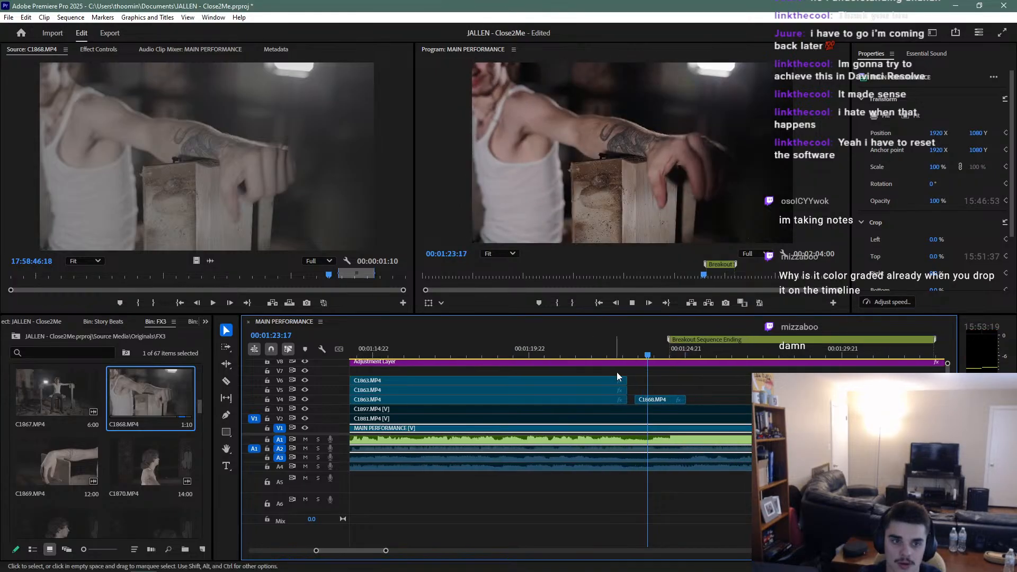
key(space)
click(603, 355)
key(ctrl+s)
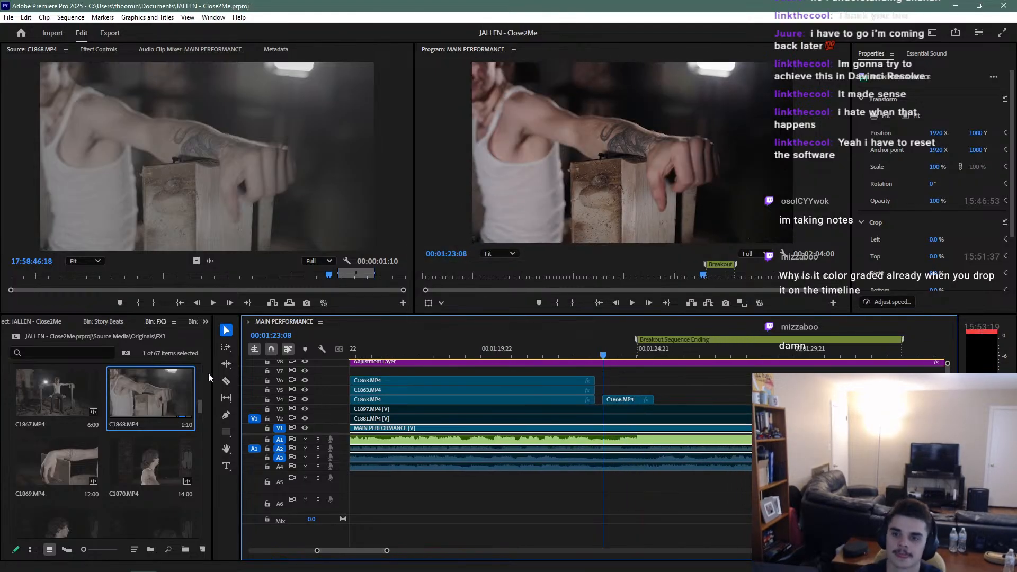
Open C1869.MP4 as the source and review the arm lifting off the post near the clip's end
double_click(52, 464)
drag(173, 271, 361, 268)
key(space)
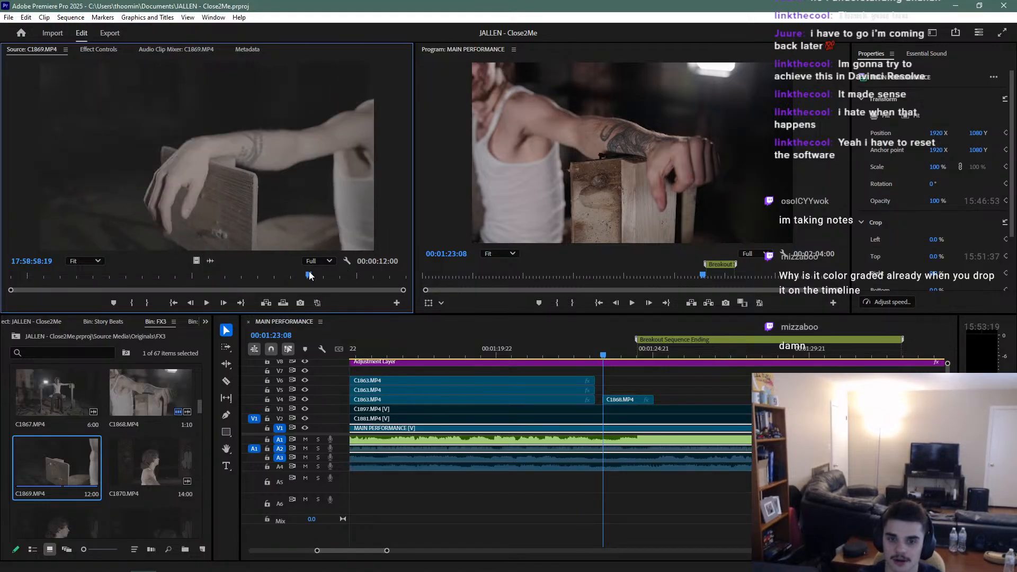
click(310, 271)
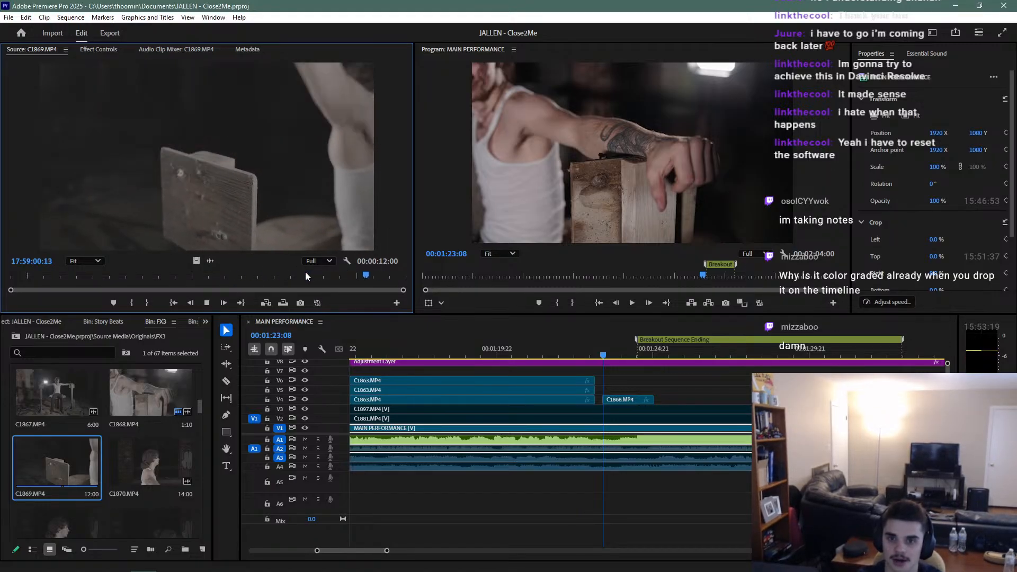
key(space)
Open C1867.MP4 as the source and mark a 2:09 selection of the performer breaking free, ending at 17:58:32:18
double_click(78, 390)
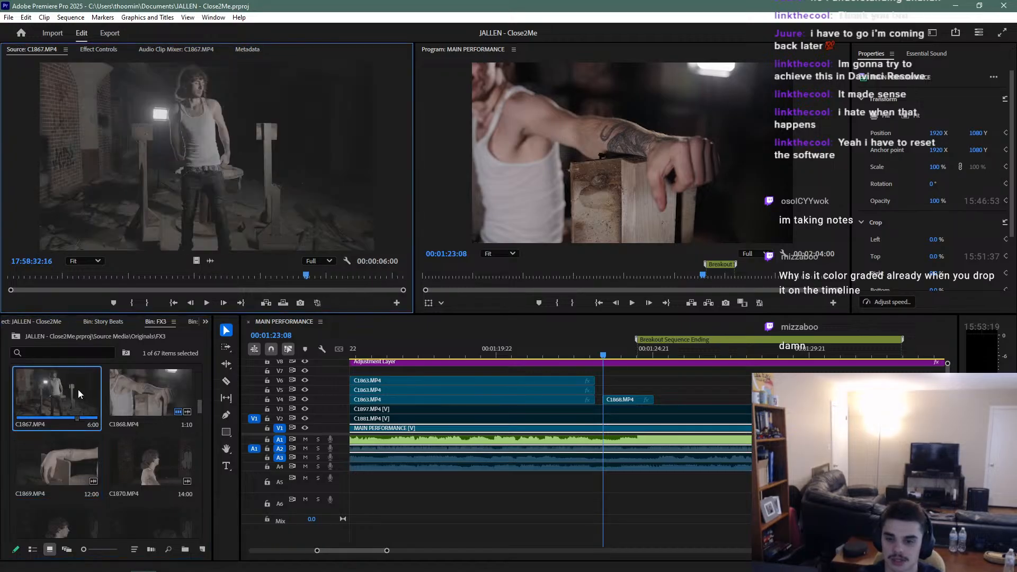
drag(129, 272, 104, 271)
key(space)
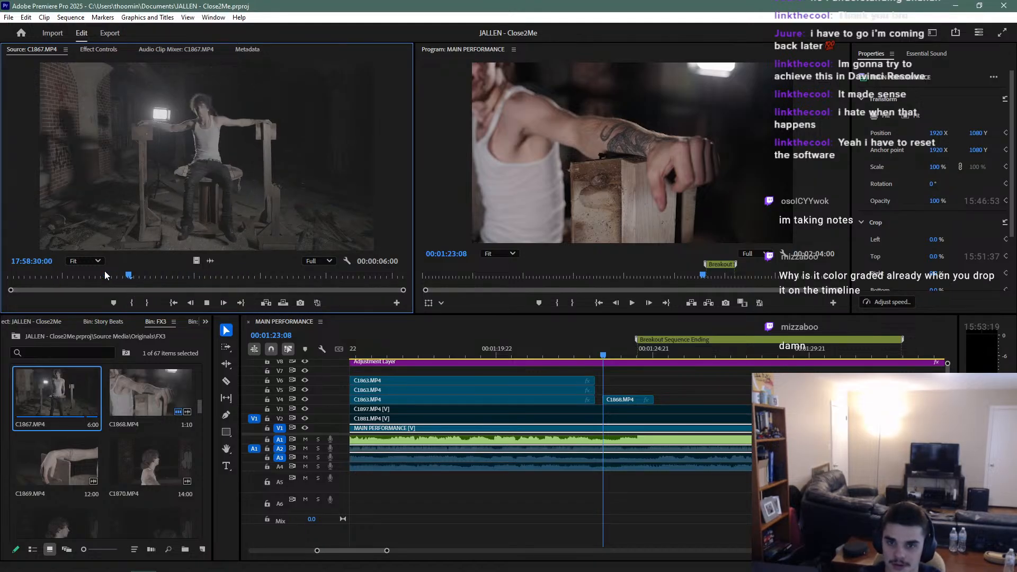
key(space)
key(i)
key(space)
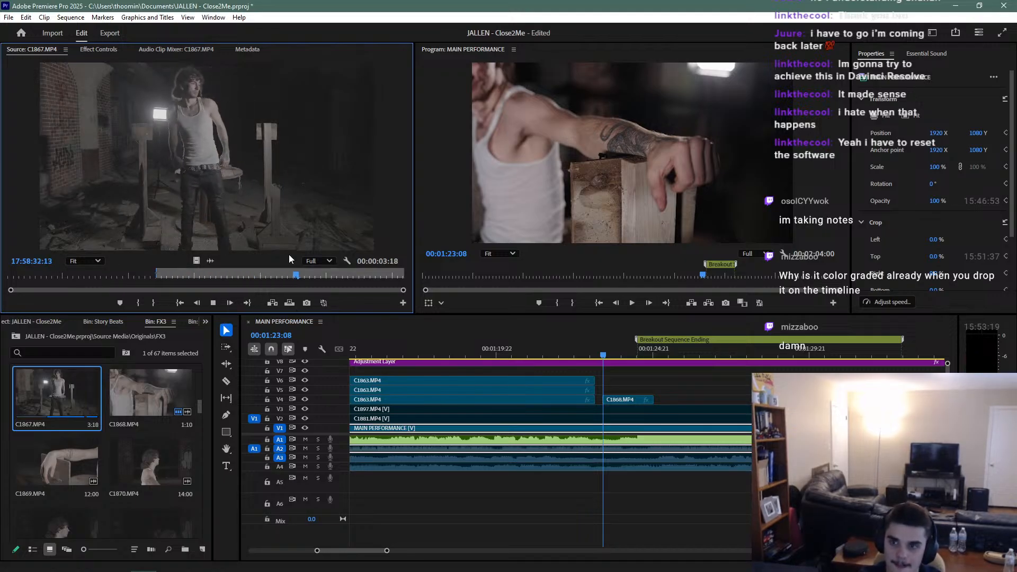
key(space)
key(o)
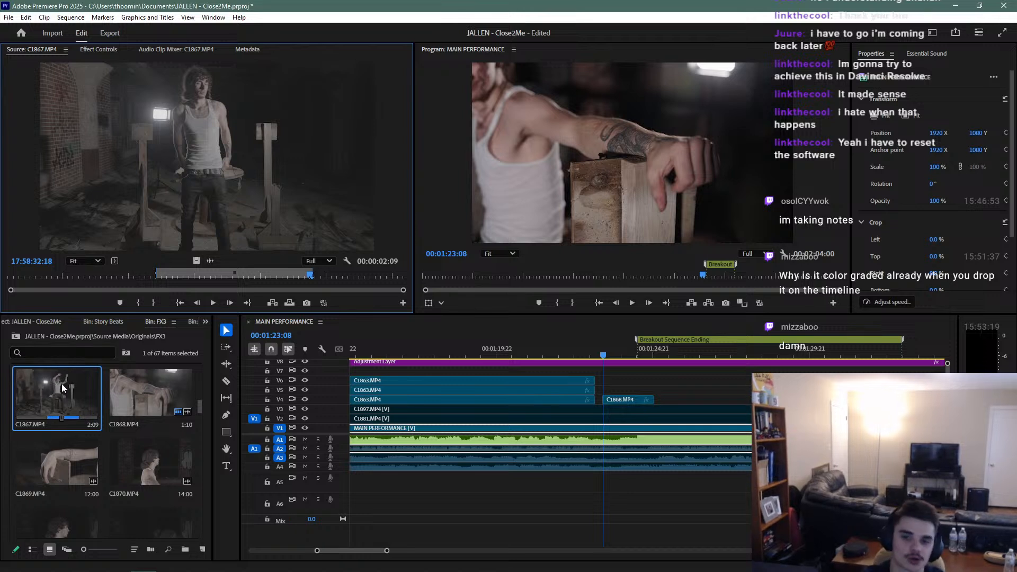
Place the C1867.MP4 selection, video only, on V4 directly after C1868.MP4 and play through both clips
drag(196, 262, 657, 405)
click(638, 354)
key(space)
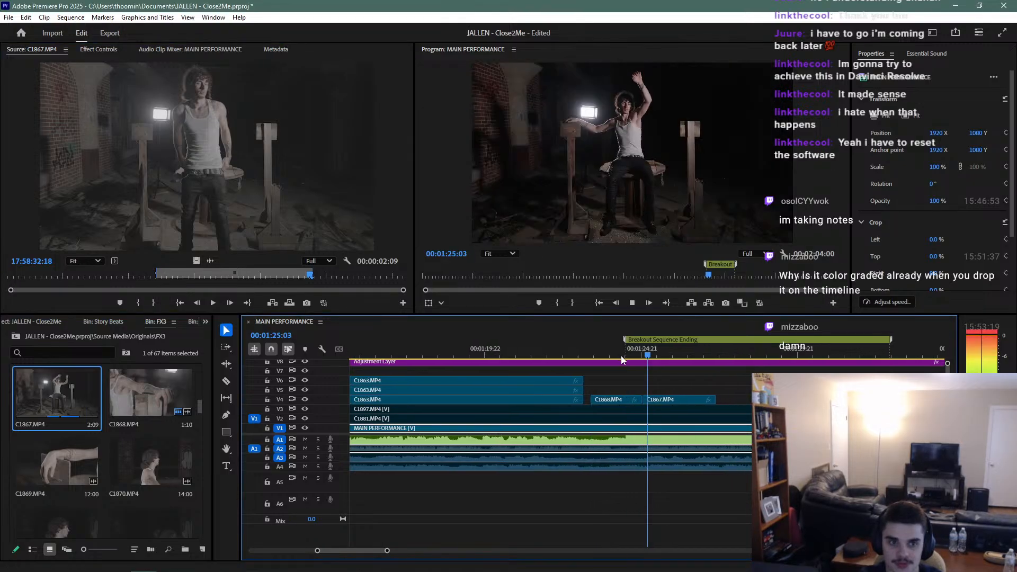
click(574, 347)
key(space)
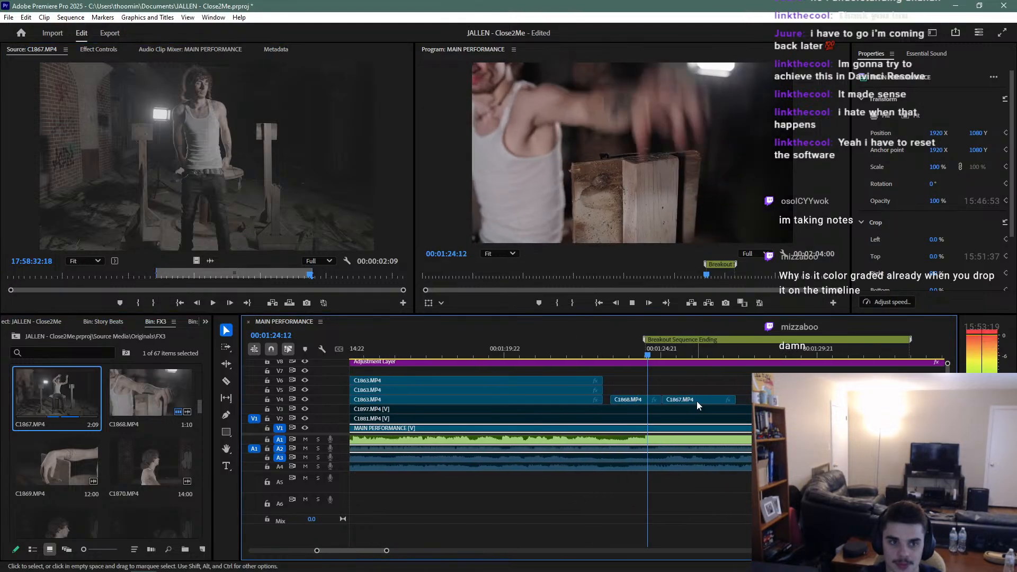
key(space)
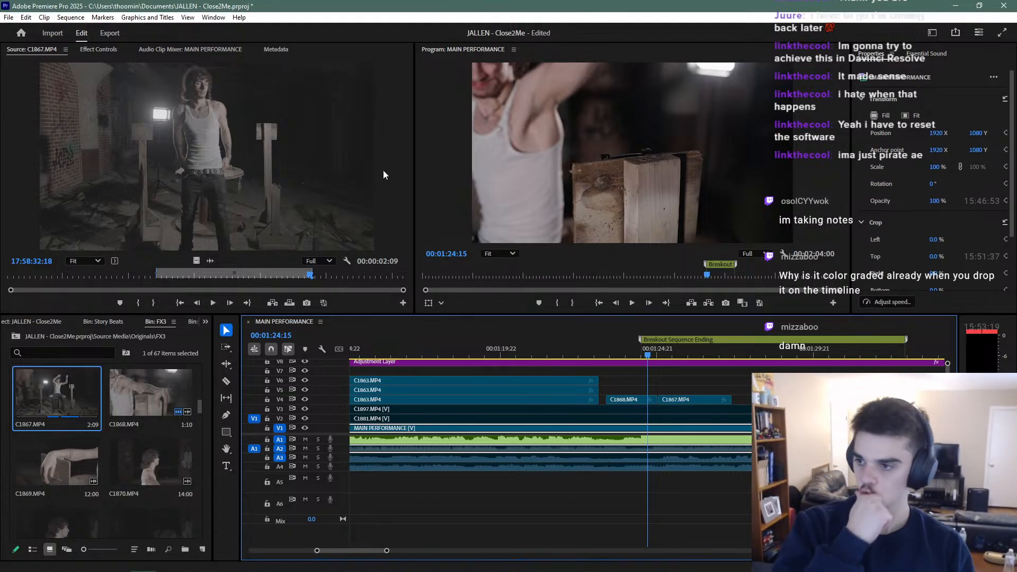
drag(605, 348, 586, 346)
key(space)
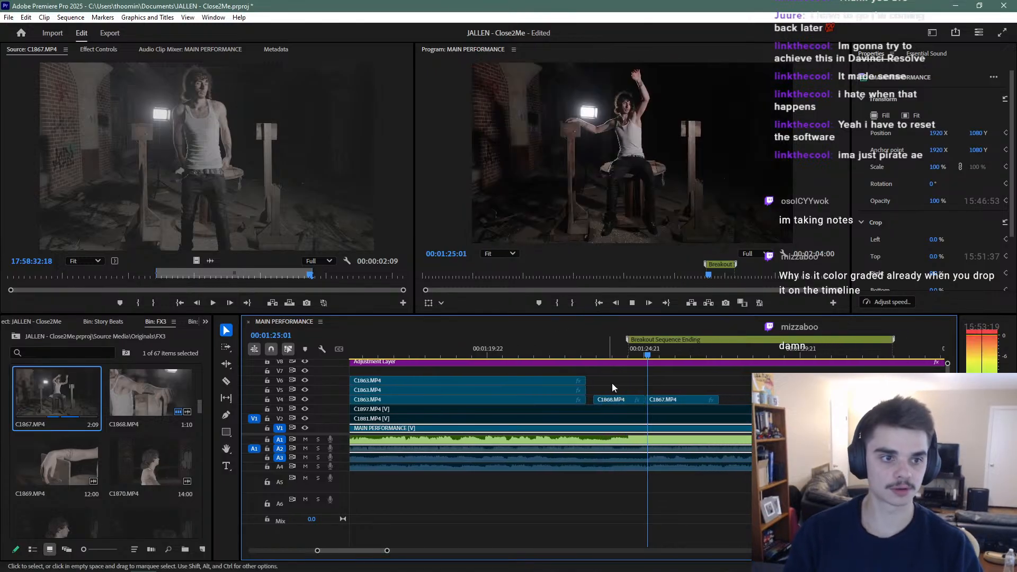
Try moving C1868.MP4 and C1867.MP4 earlier together so they follow the stacked C1863.MP4 clips without a gap
scroll(624, 422, up, 2)
scroll(552, 390, up, 1)
key(space)
drag(566, 381, 594, 403)
drag(593, 402, 585, 403)
click(529, 345)
key(space)
click(530, 344)
key(space)
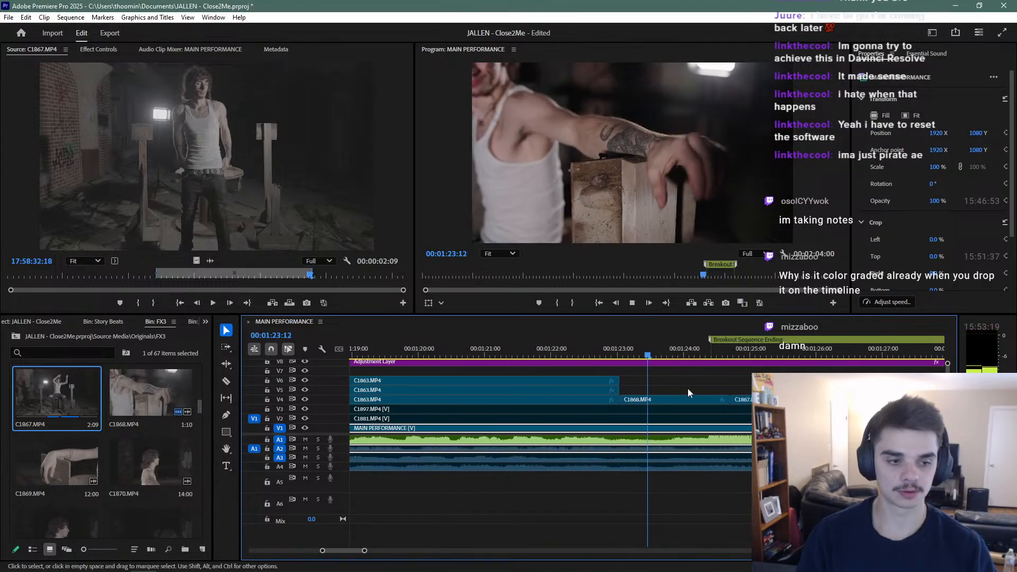
Replay the closed-up edit from 00:01:23:15 through C1868.MP4 into C1867.MP4
click(596, 355)
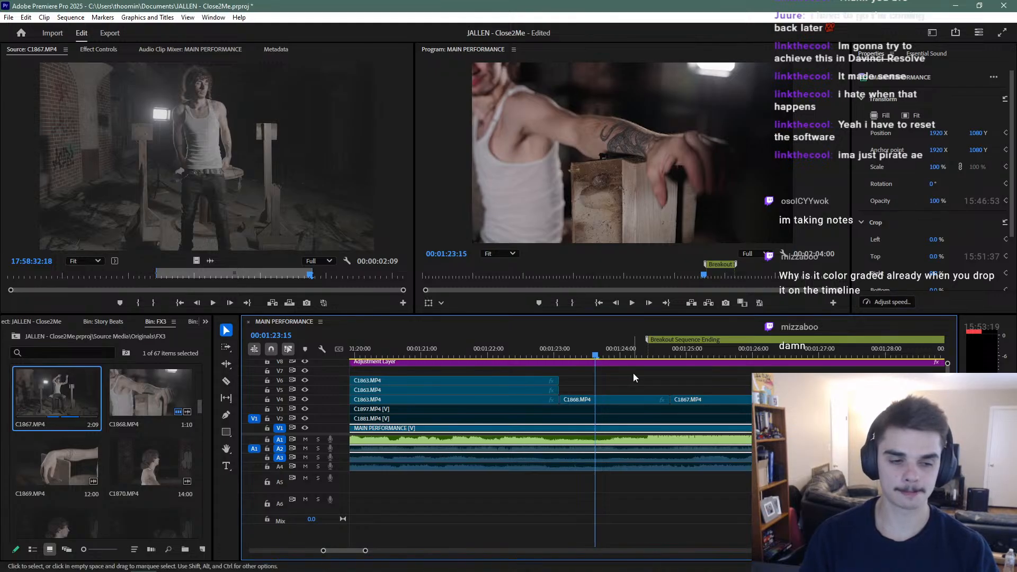
key(space)
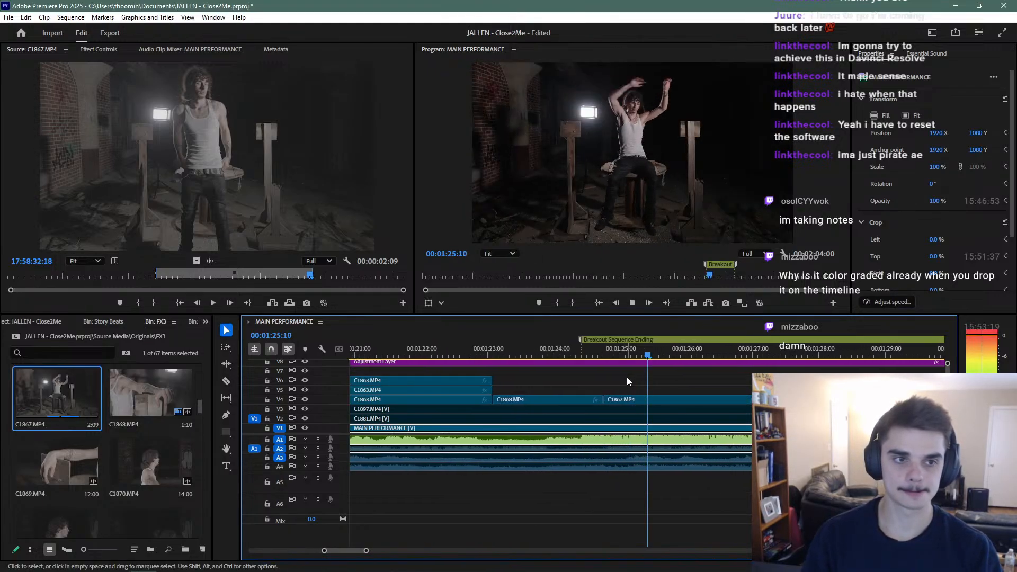
key(space)
click(551, 355)
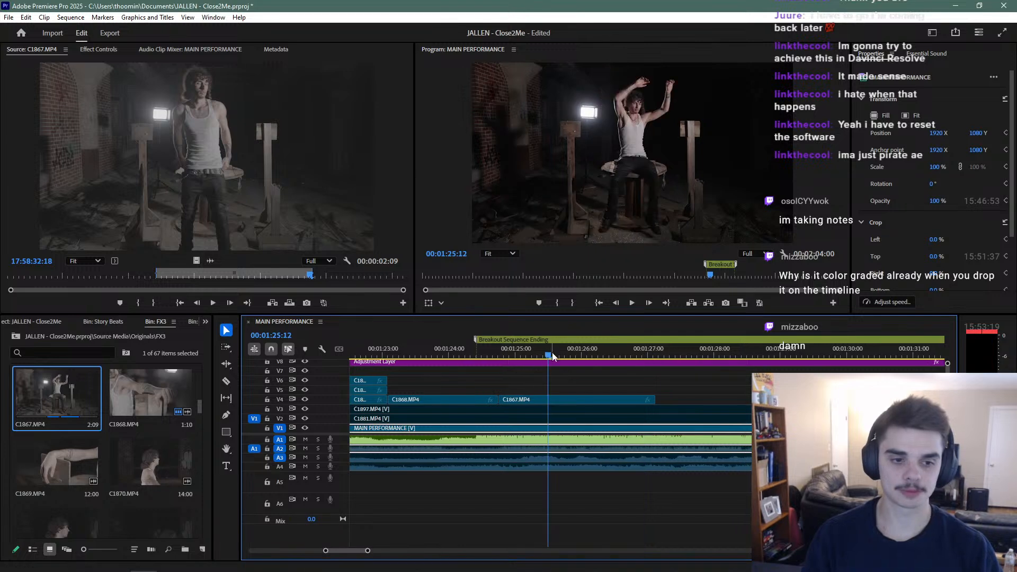
Undo the move of C1868.MP4 and C1867.MP4 and replay the sequence from the end of the C1863.MP4 stack
key(ctrl+z)
click(444, 356)
key(space)
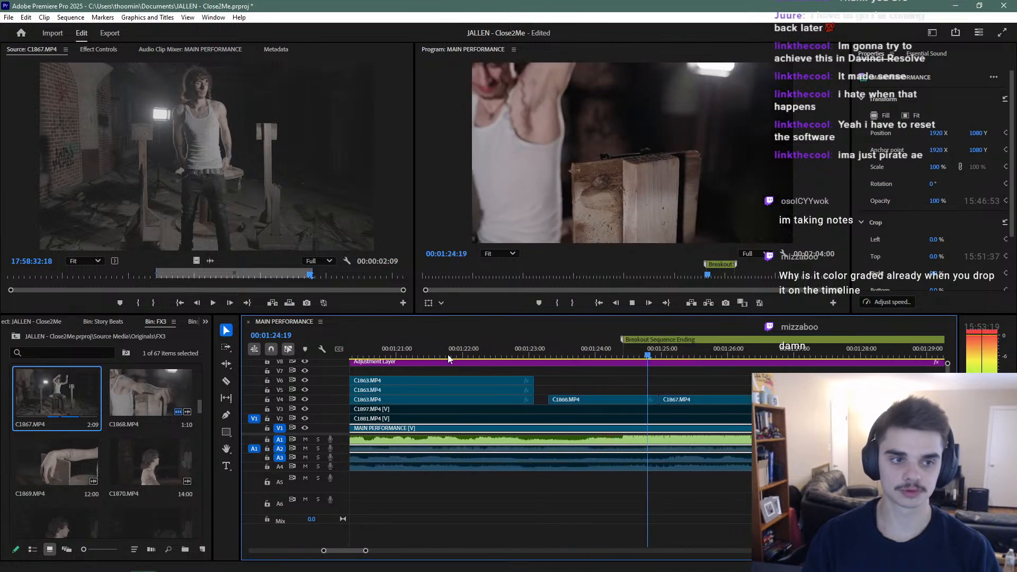
Replay the transition from the stacked C1863.MP4 clips through C1868.MP4 into C1867.MP4
key(space)
click(536, 353)
key(space)
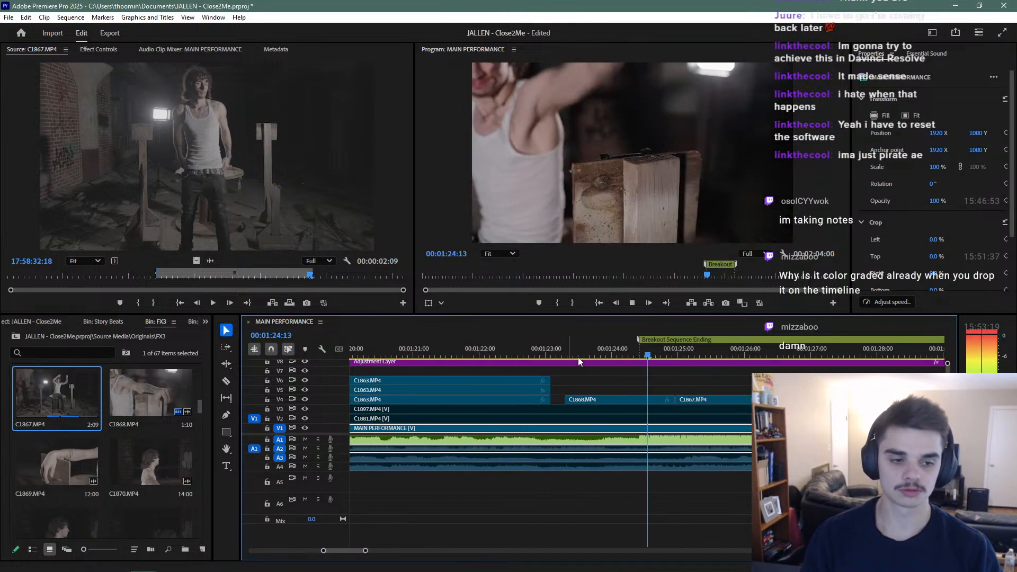
key(space)
Try shifting the start of C1867.MP4 on V4 later, replay the cut, and undo the change
drag(673, 402, 708, 402)
key(space)
key(space)
key(ctrl+z)
Adjust the start of C1867.MP4 on V4 and close the gap so it directly follows C1868.MP4
drag(640, 400, 669, 400)
click(598, 353)
key(space)
drag(555, 353, 562, 359)
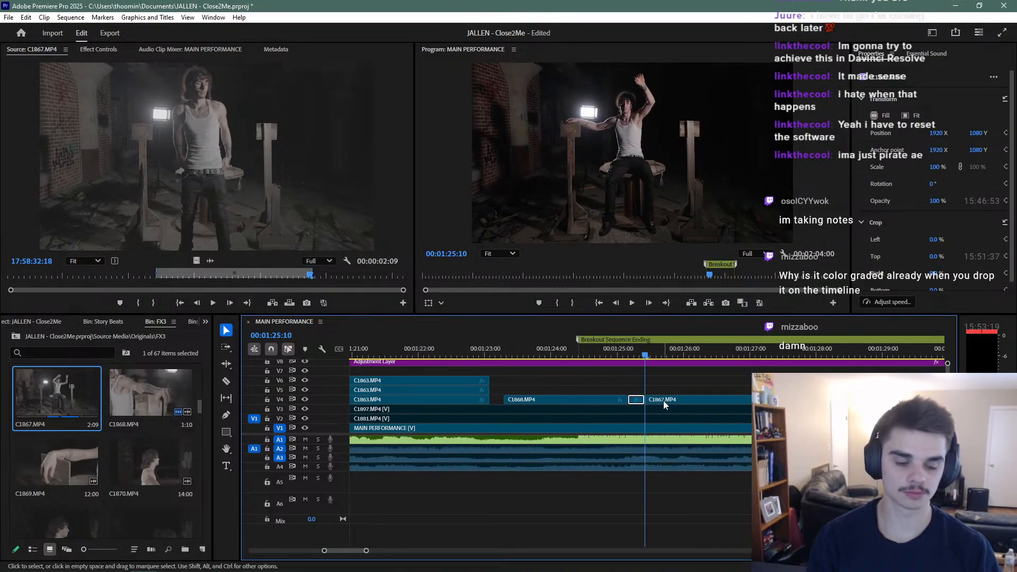
key(Delete)
drag(663, 400, 650, 400)
Play through C1867.MP4 on V4 and trim its end back to about 00:01:27:01
click(623, 354)
key(space)
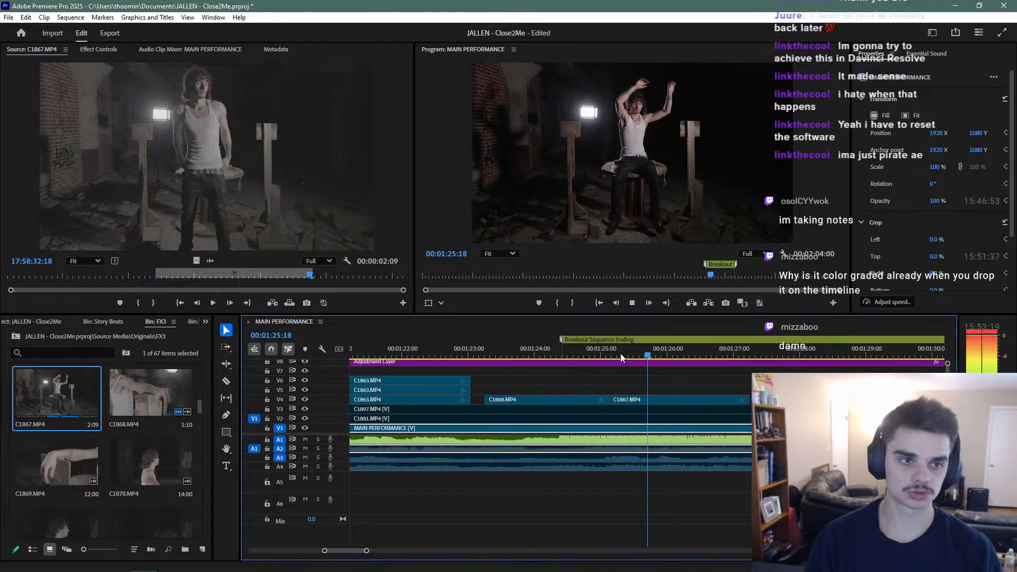
key(space)
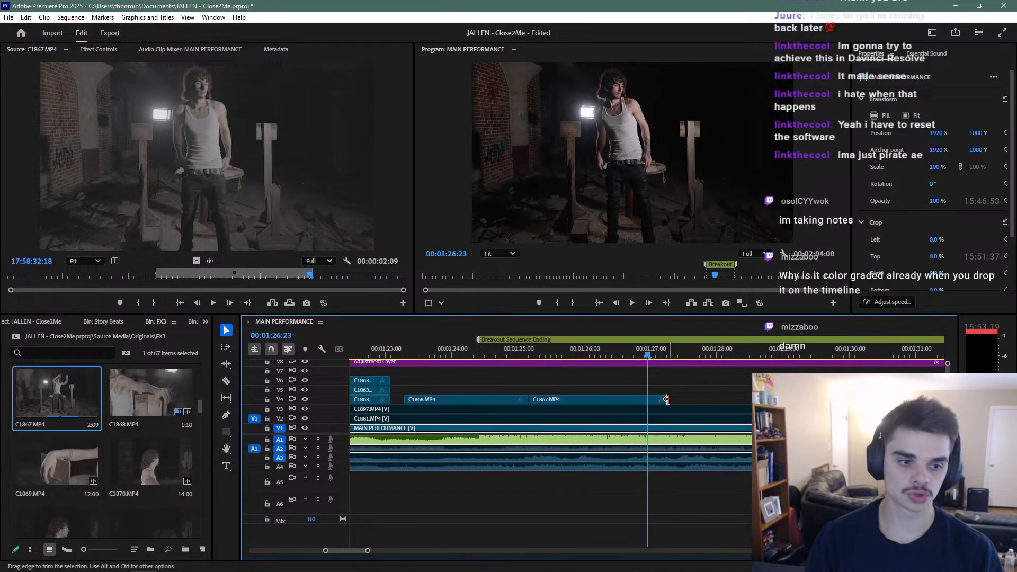
drag(667, 400, 652, 399)
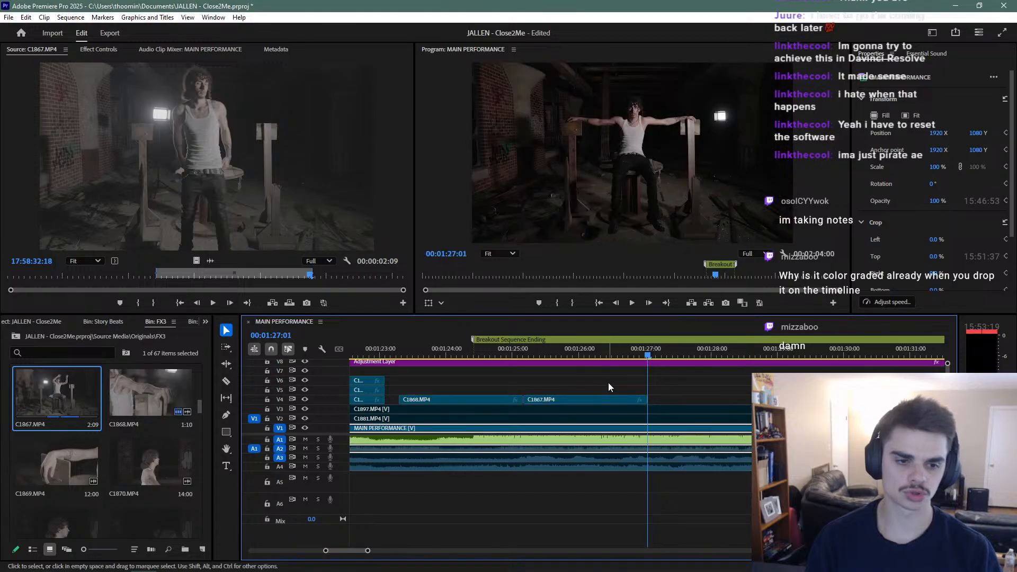
key(alt+space)
click(612, 354)
Save the project and move the playhead past the breakout clips to 00:01:31:05
scroll(599, 379, down, 6)
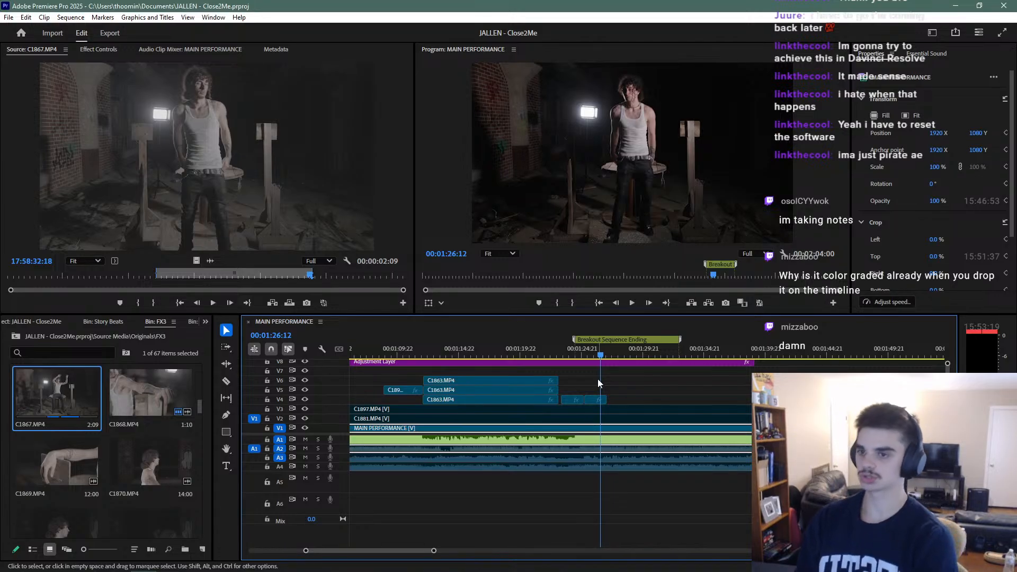
scroll(630, 447, down, 6)
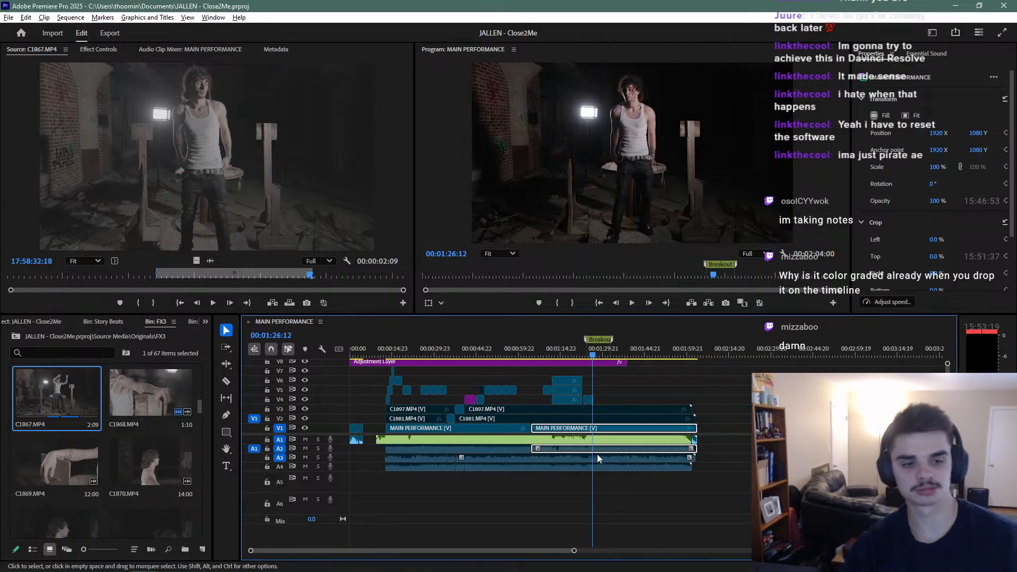
drag(646, 354, 606, 354)
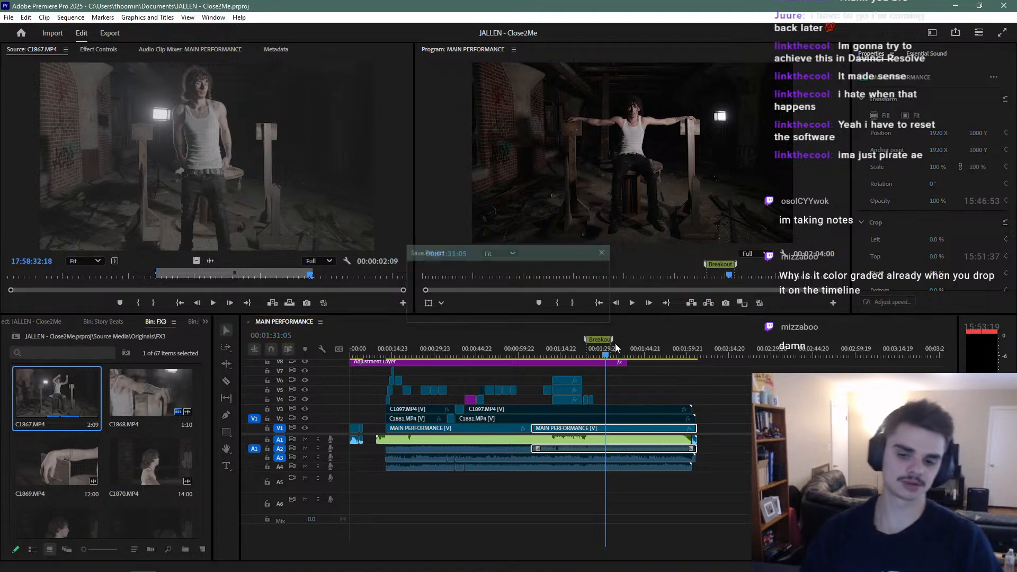
Open C1876.MP4 from the FX3 bin as source and scrub through its footage
scroll(102, 432, down, 4)
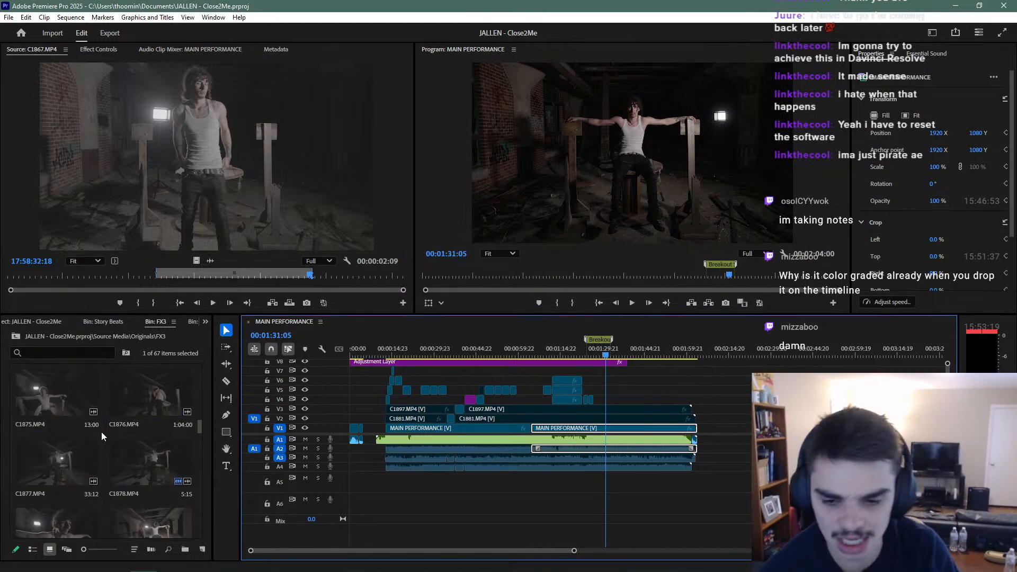
double_click(147, 466)
drag(189, 276, 243, 283)
Browse further through the FX3 bin, open C1911.MP4 as source and scrub through its footage
scroll(152, 432, down, 2)
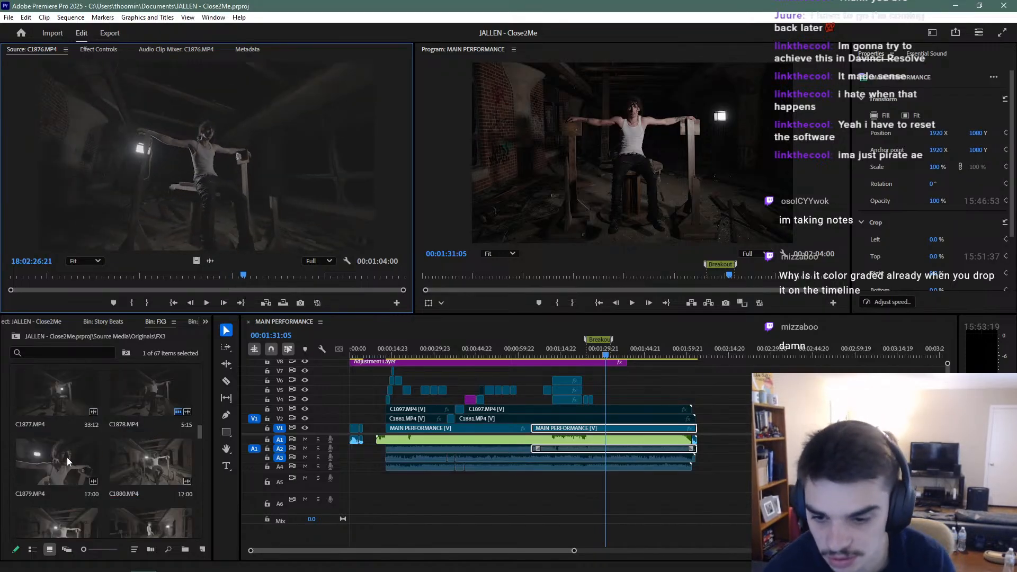
scroll(131, 449, down, 5)
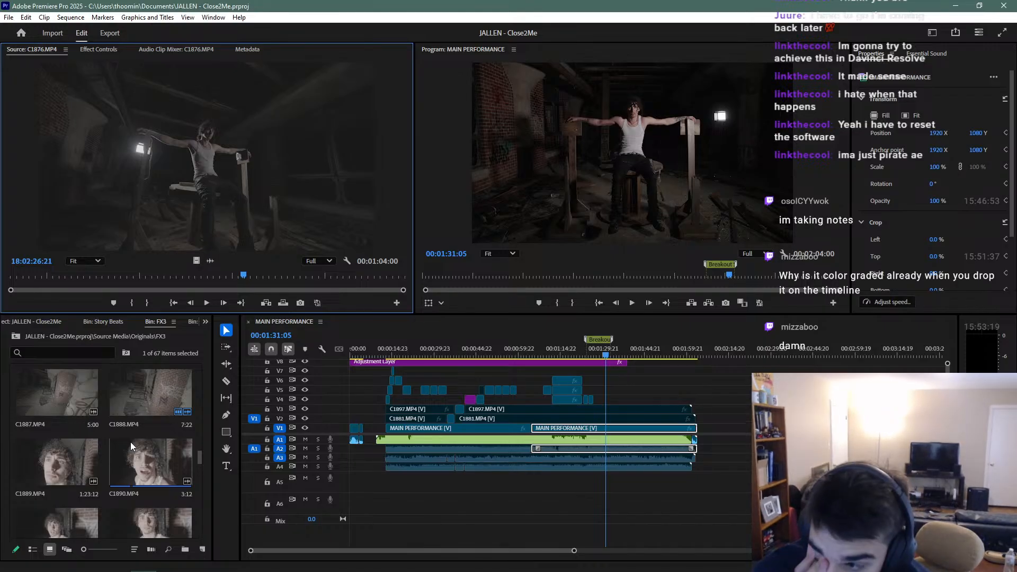
scroll(130, 442, down, 3)
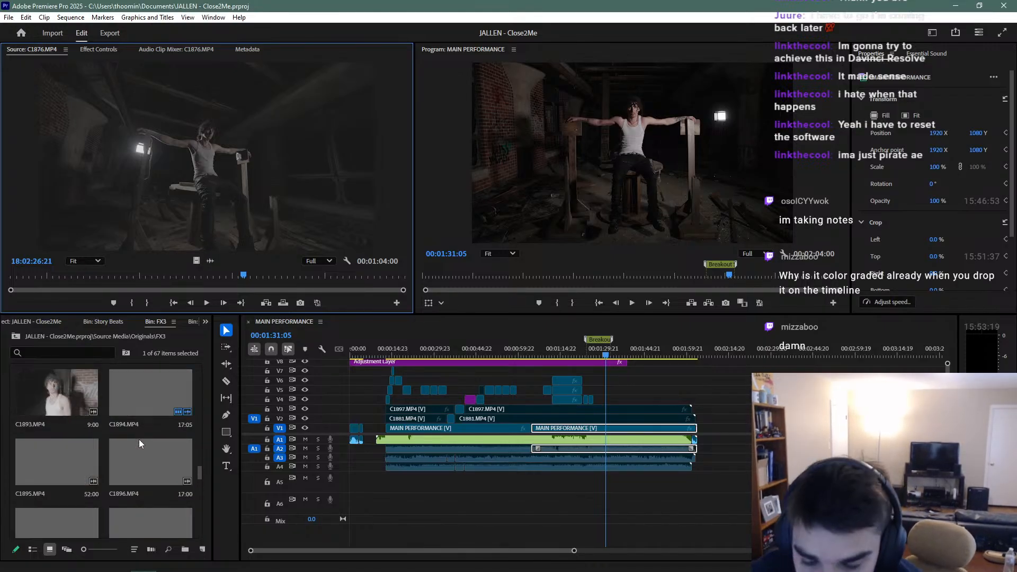
scroll(139, 440, down, 3)
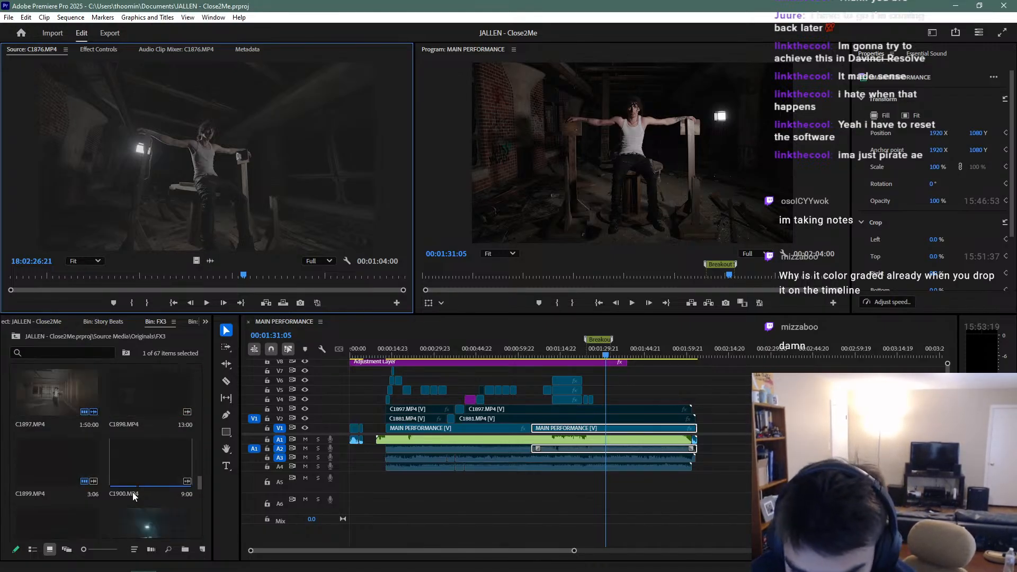
scroll(127, 494, down, 3)
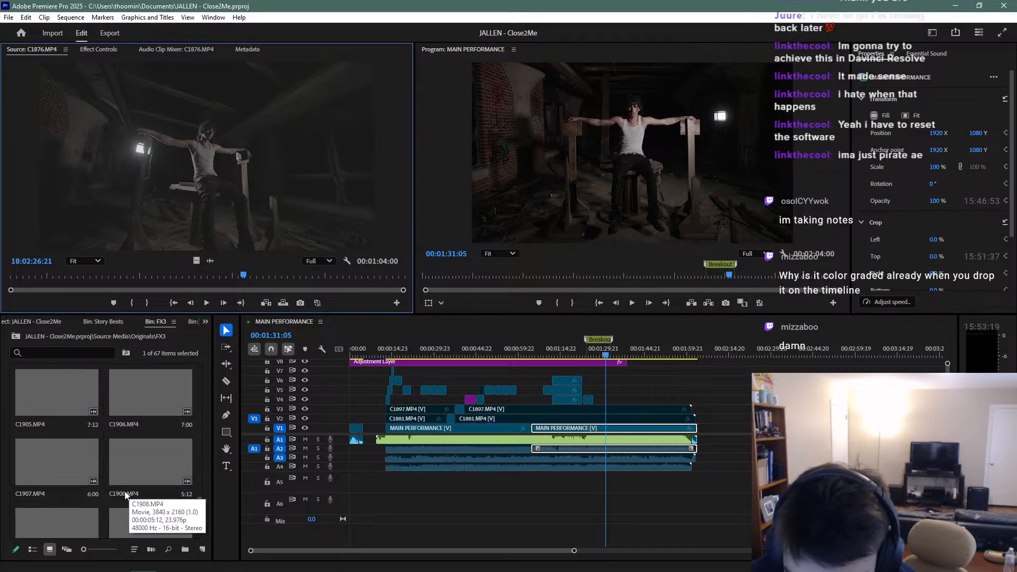
scroll(98, 467, down, 2)
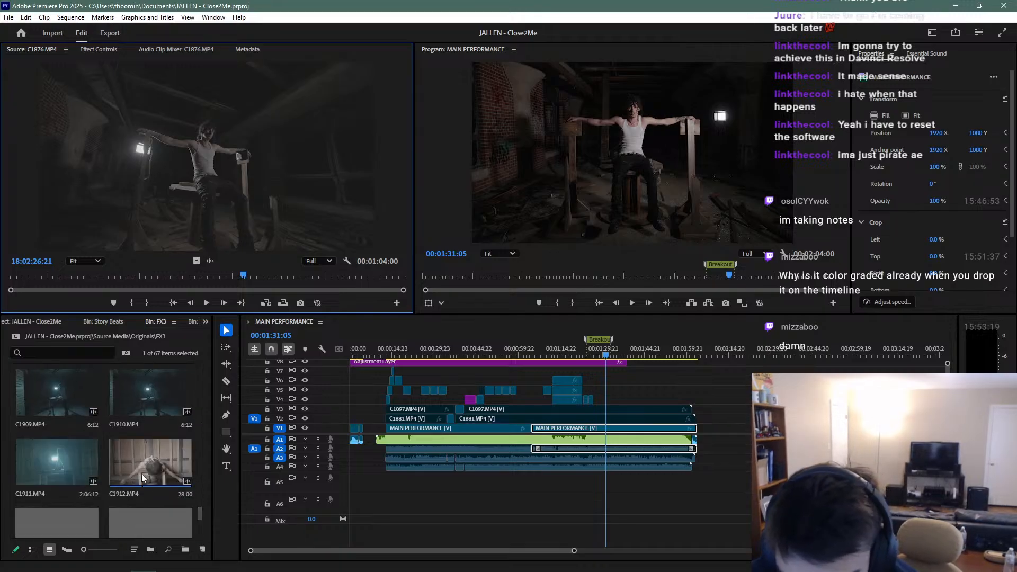
double_click(47, 470)
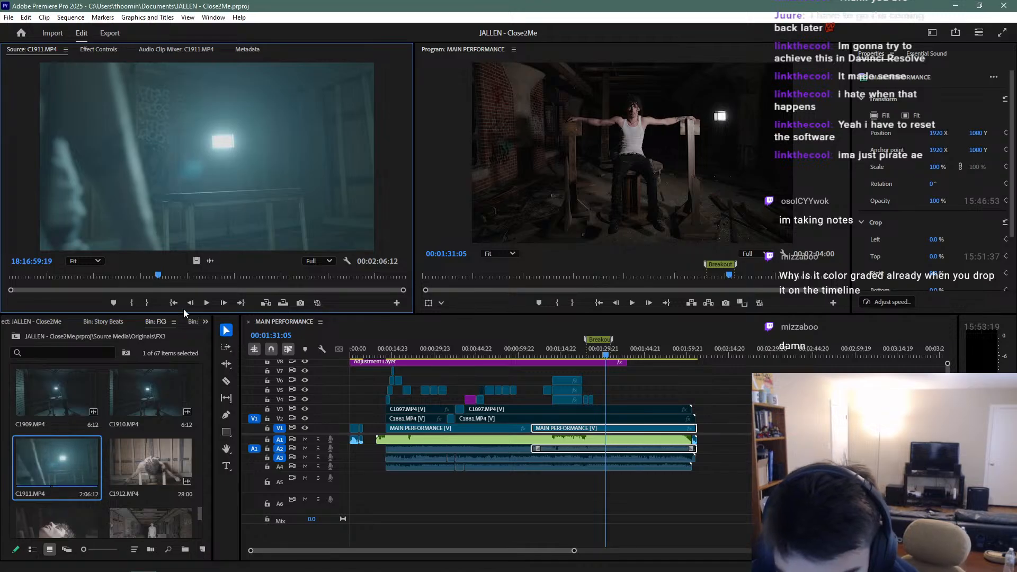
drag(194, 282, 371, 282)
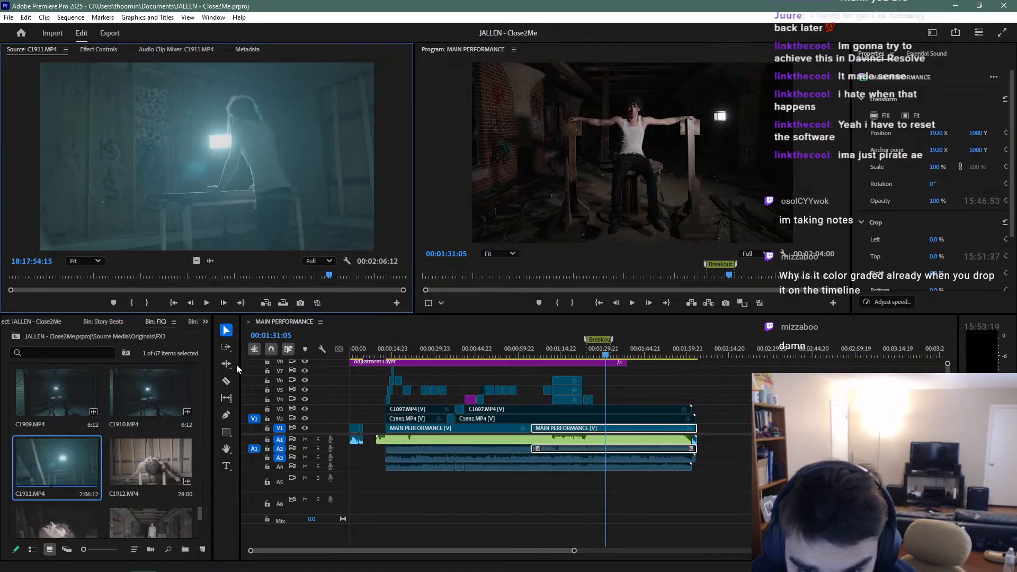
Open C1910.MP4 as source and mark a 3-second selection starting at 18:16:07:22
double_click(150, 395)
drag(257, 276, 342, 277)
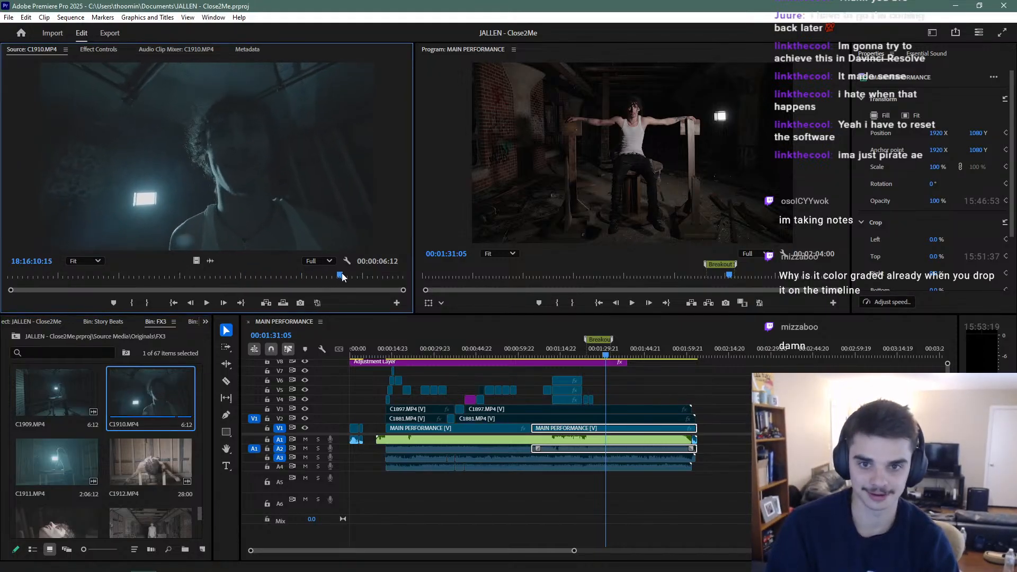
key(o)
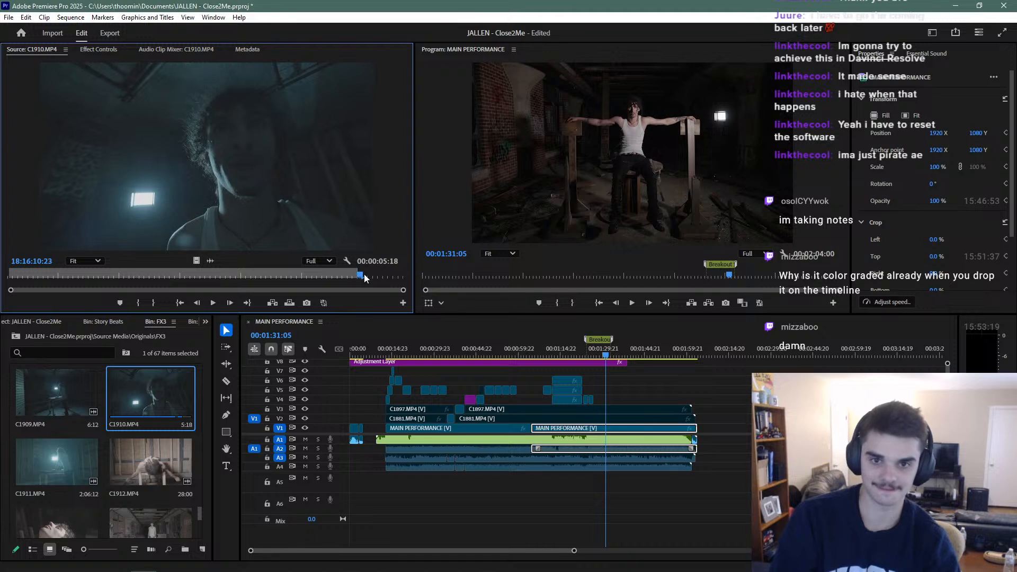
click(235, 276)
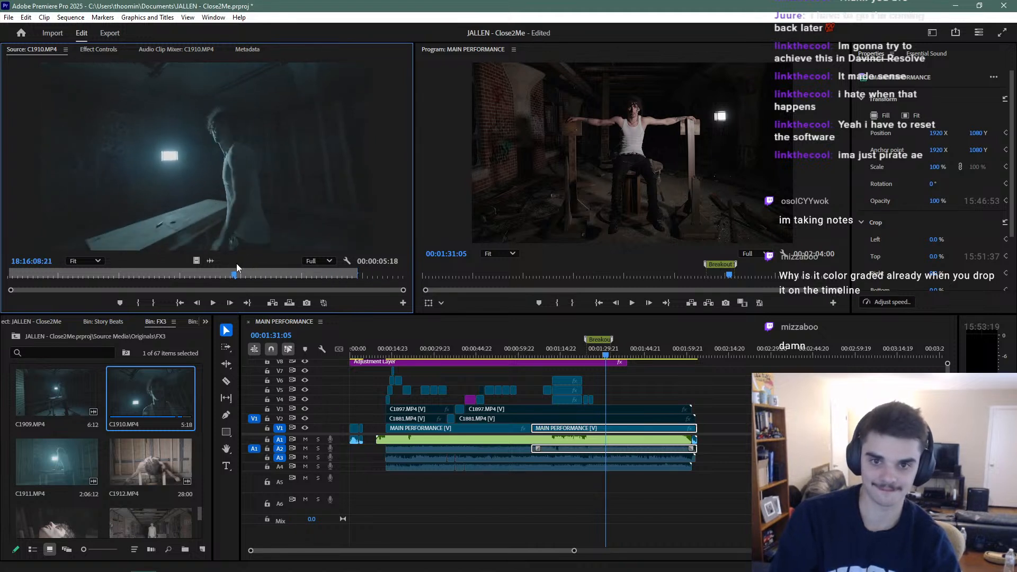
mouse_move(237, 265)
mouse_down()
mouse_move(117, 256)
mouse_move(177, 265)
mouse_up()
key(i)
Place the C1910.MP4 selection, video only, on V4 near the end of the sequence and play it through to 00:02:02:00
drag(558, 381, 683, 402)
click(686, 346)
key(=)
key(space)
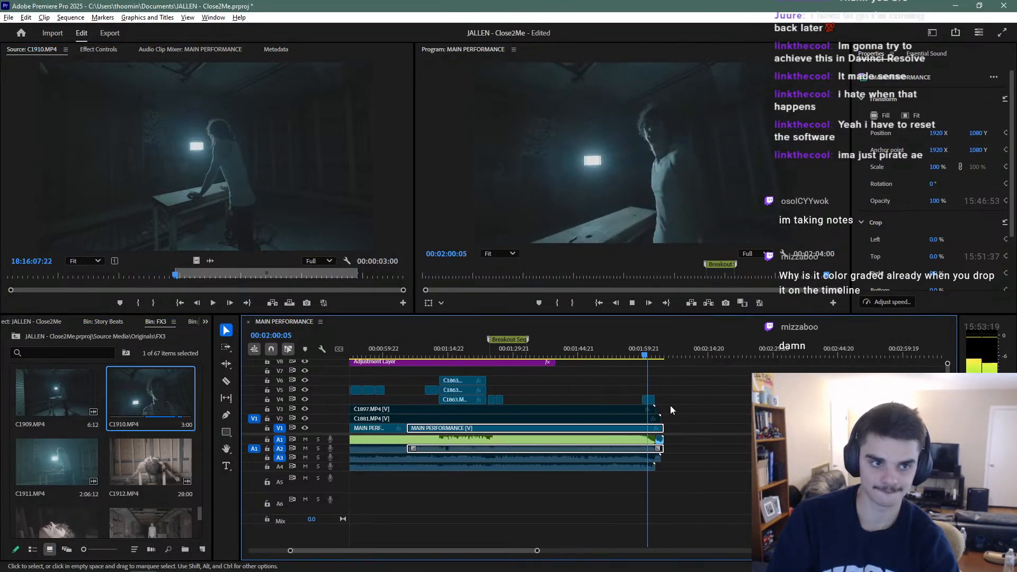
key(=)
key(space)
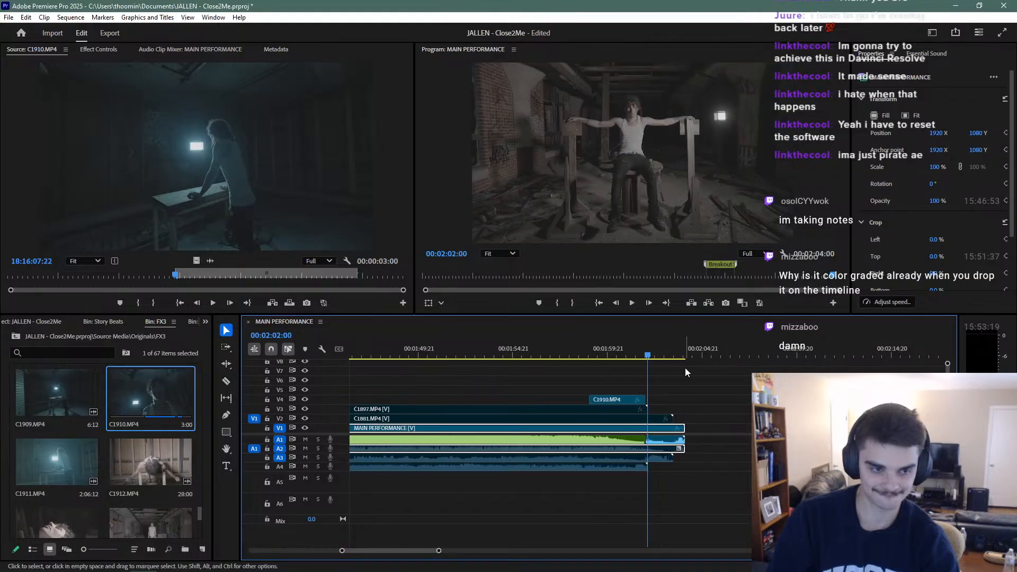
Play past the end of C1910.MP4 and move the short closing audio clip from A1 down to A4
click(704, 441)
key(space)
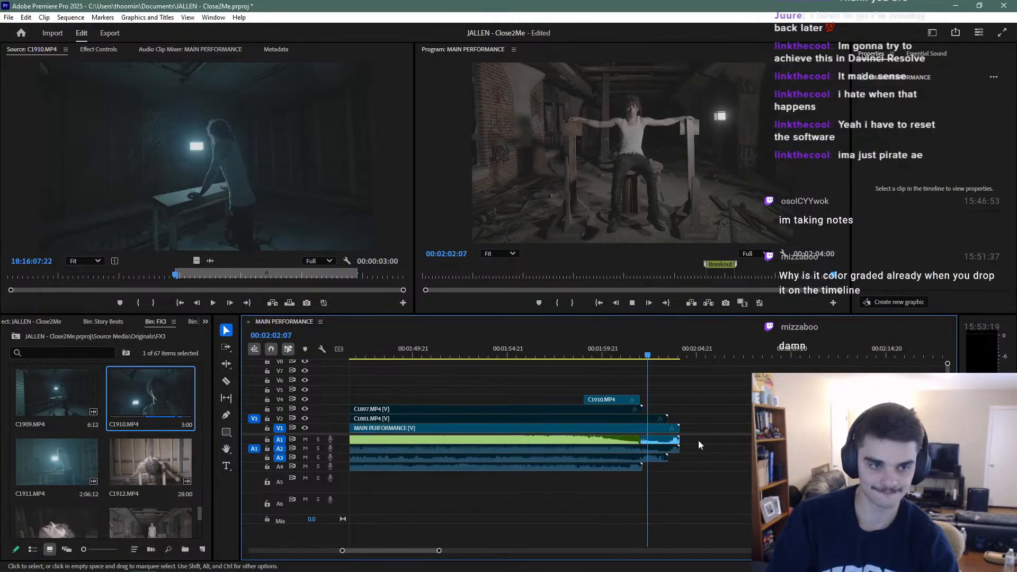
key(space)
key(=)
click(648, 442)
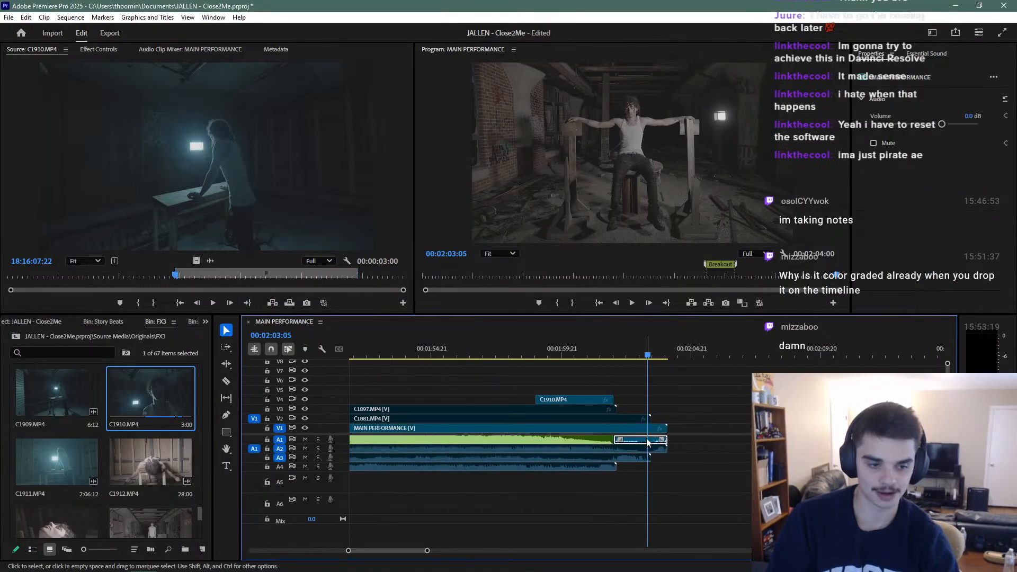
drag(648, 443, 647, 469)
mouse_move(612, 440)
mouse_down()
mouse_move(708, 439)
mouse_move(600, 439)
mouse_up()
Replay the ending with C1910.MP4 several times, park the playhead at 00:01:56:14, and save the project
click(552, 357)
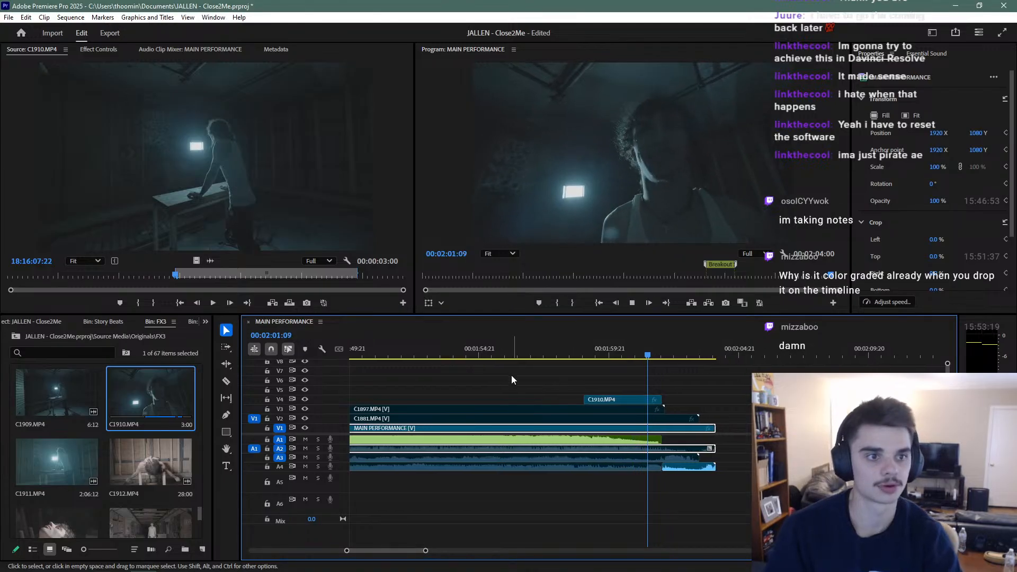
click(527, 355)
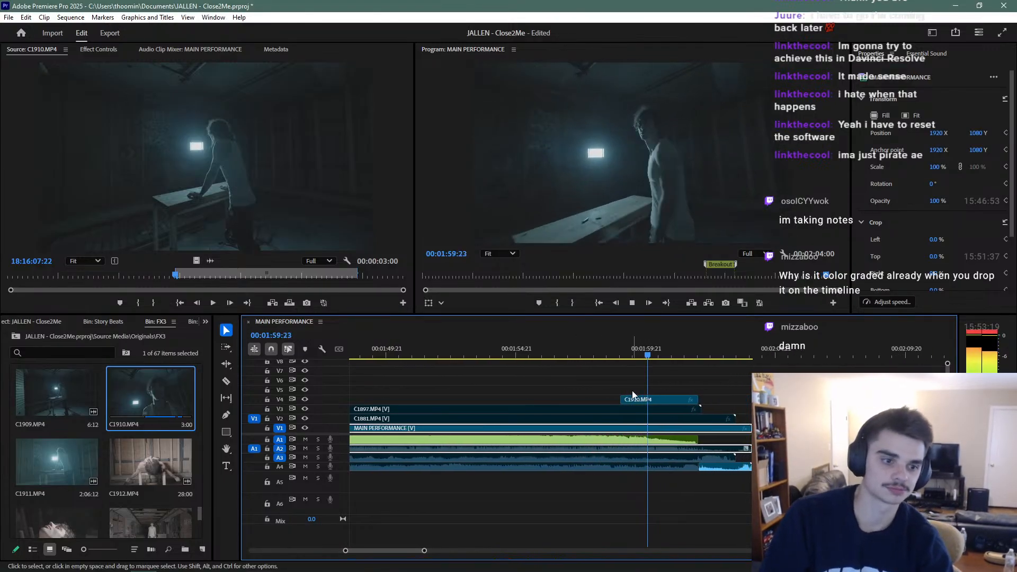
click(585, 354)
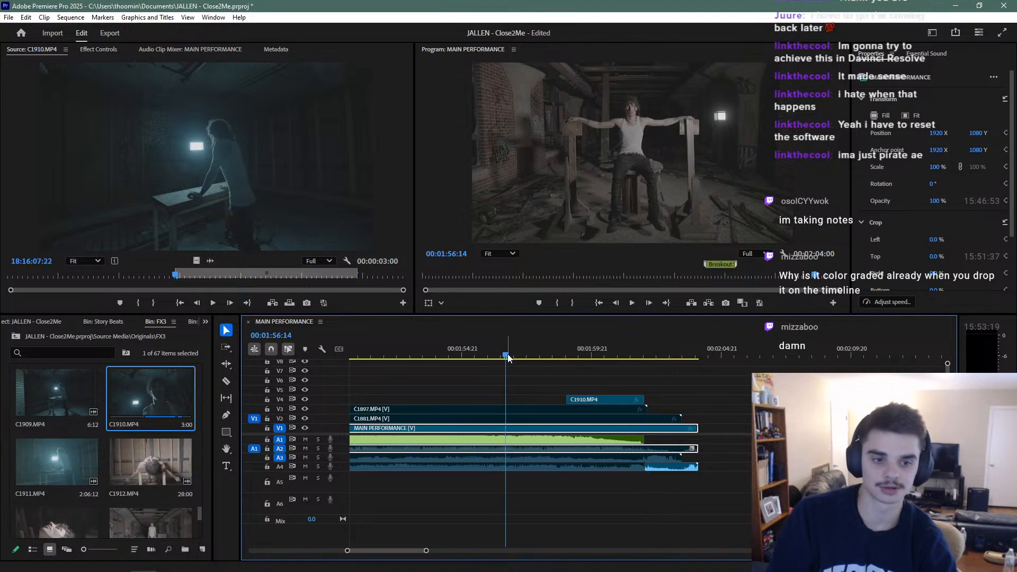
key(ctrl+s)
Scan the FX3 bin, then play the middle of the sequence to review the MAIN PERFORMANCE cut around 00:01:04:23
scroll(149, 452, up, 2)
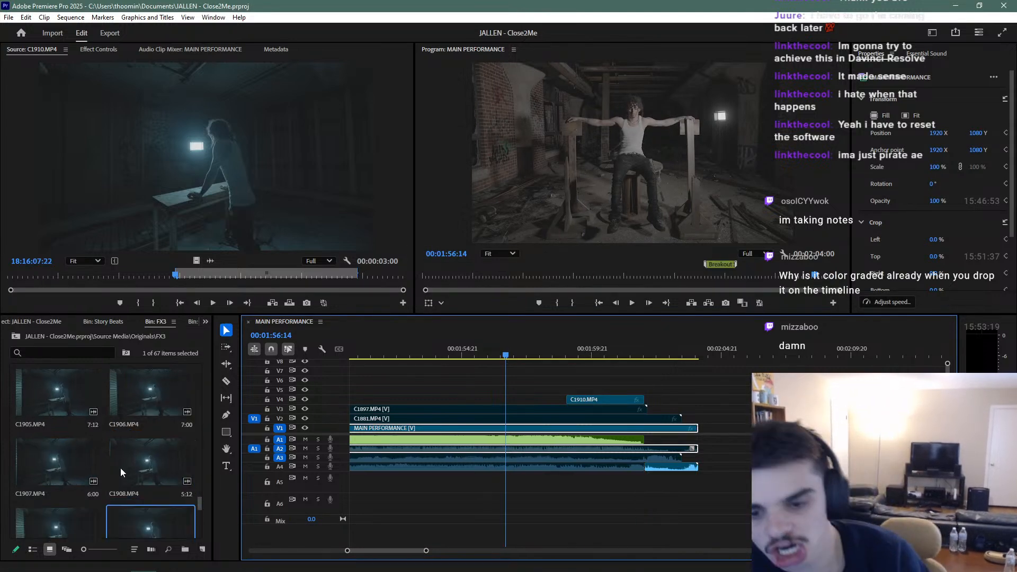
scroll(120, 469, down, 3)
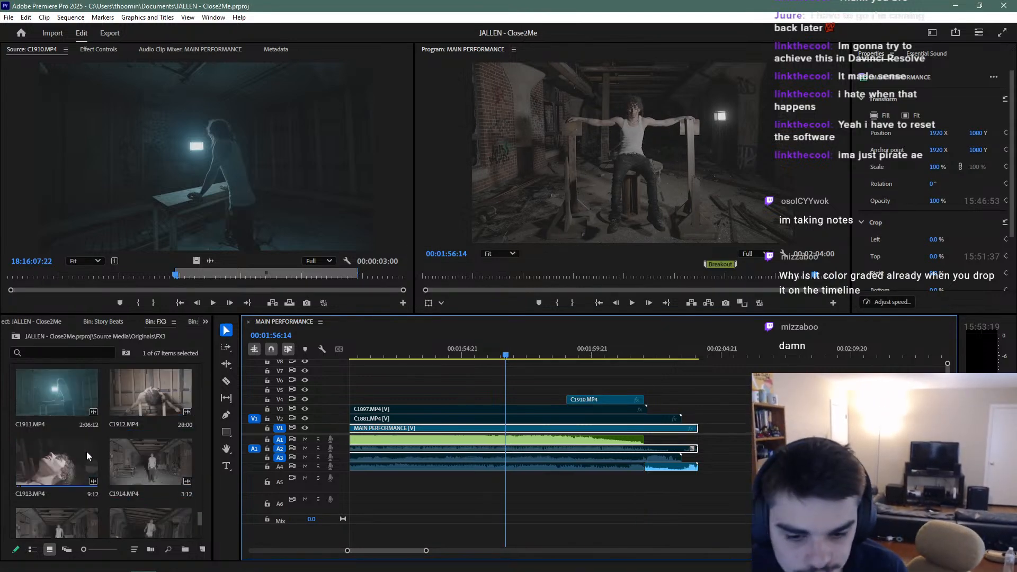
drag(347, 552, 231, 553)
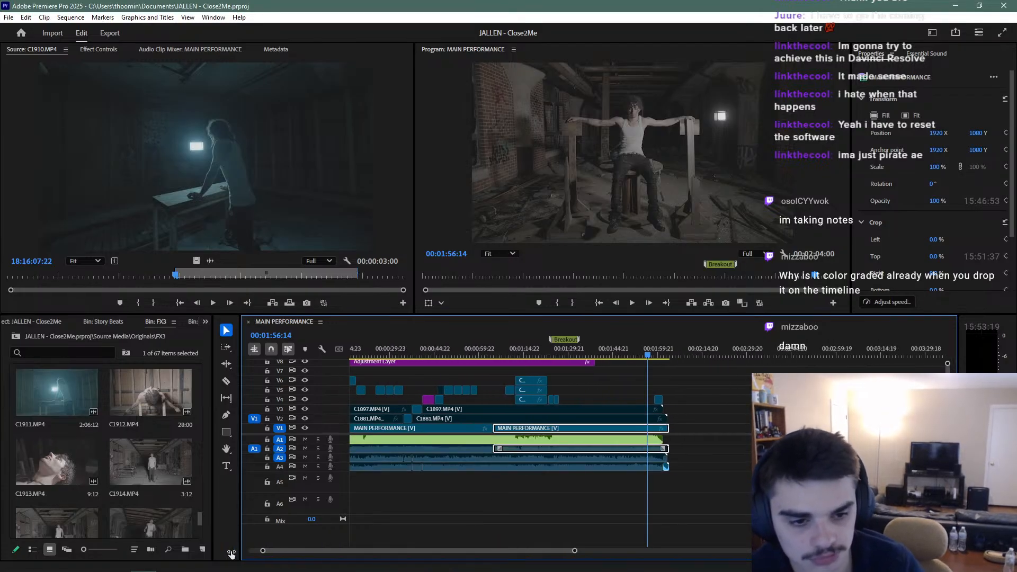
click(477, 355)
click(632, 303)
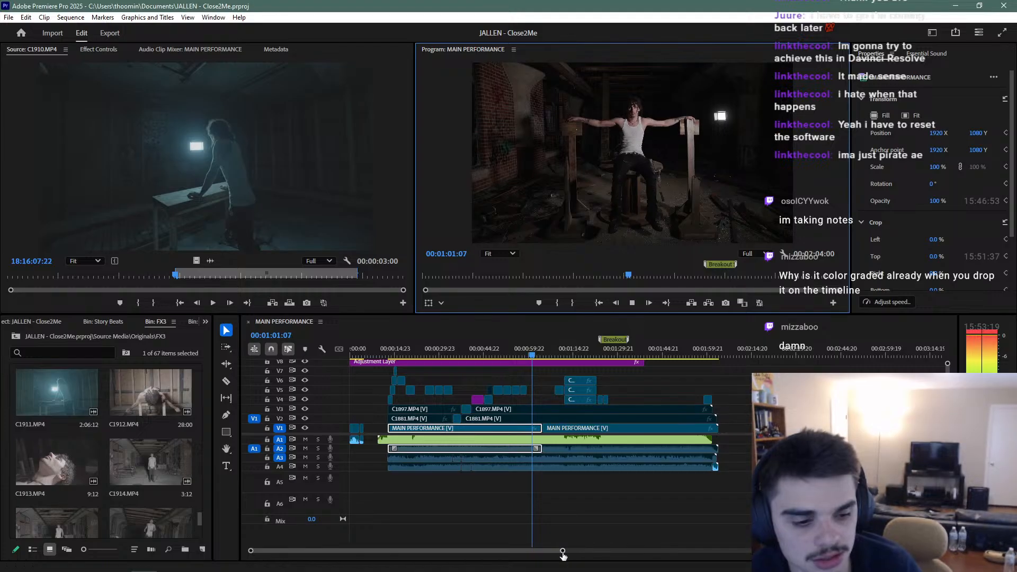
drag(564, 551, 448, 554)
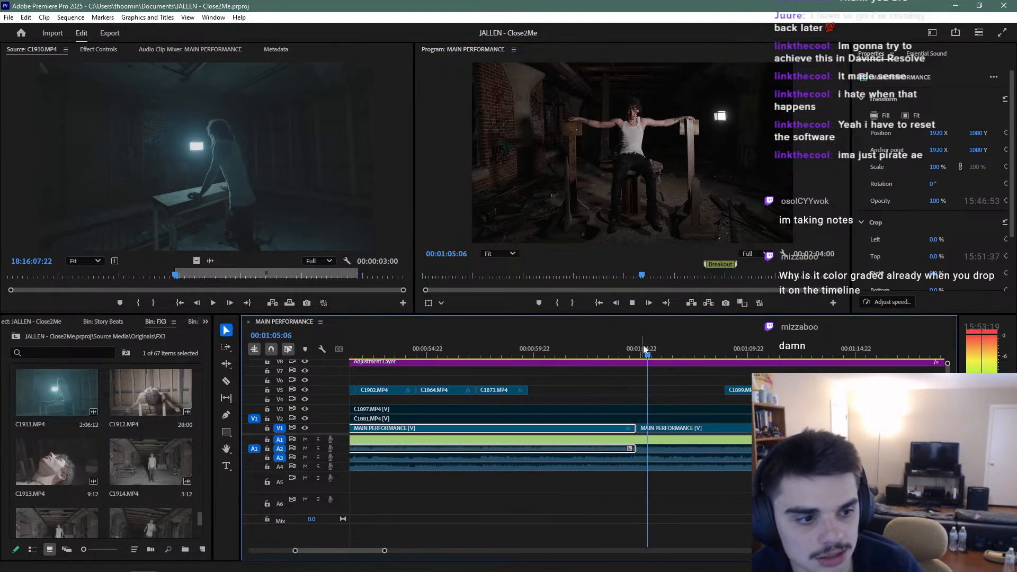
click(599, 354)
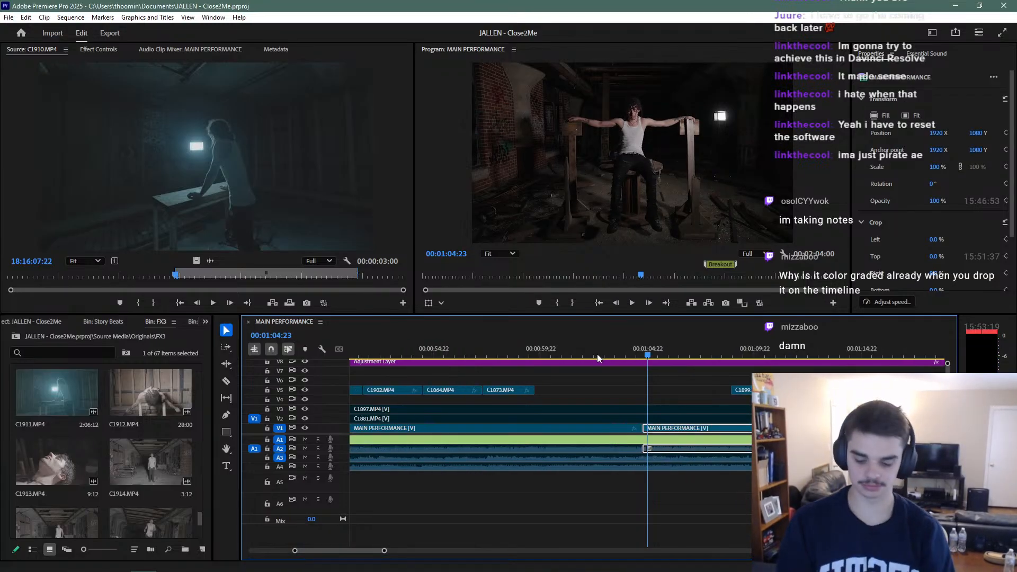
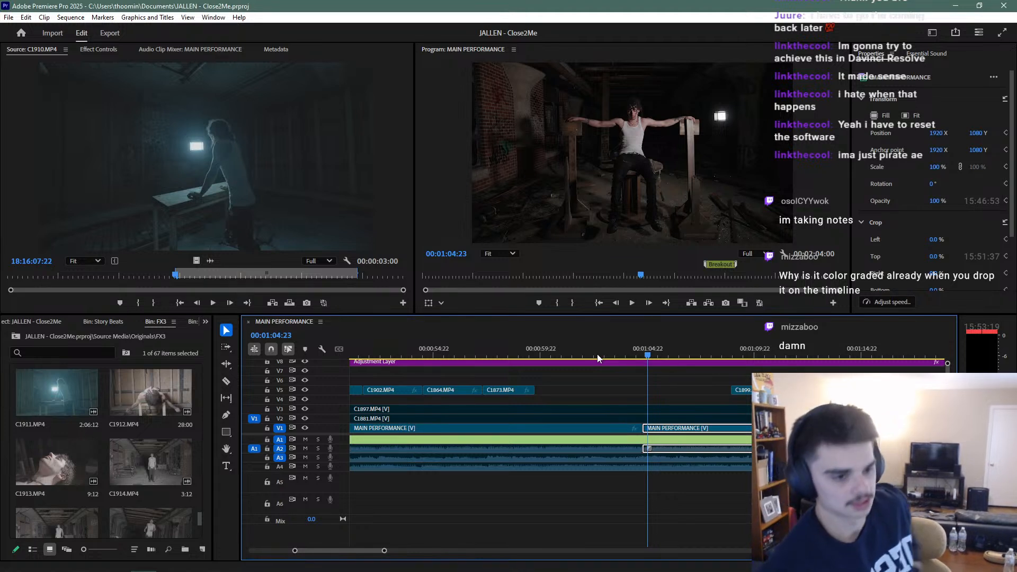
Move the playhead to 00:01:04:17 and enable C1881.MP4 on V2 to show that camera angle
drag(651, 354, 642, 354)
click(658, 418)
key(space)
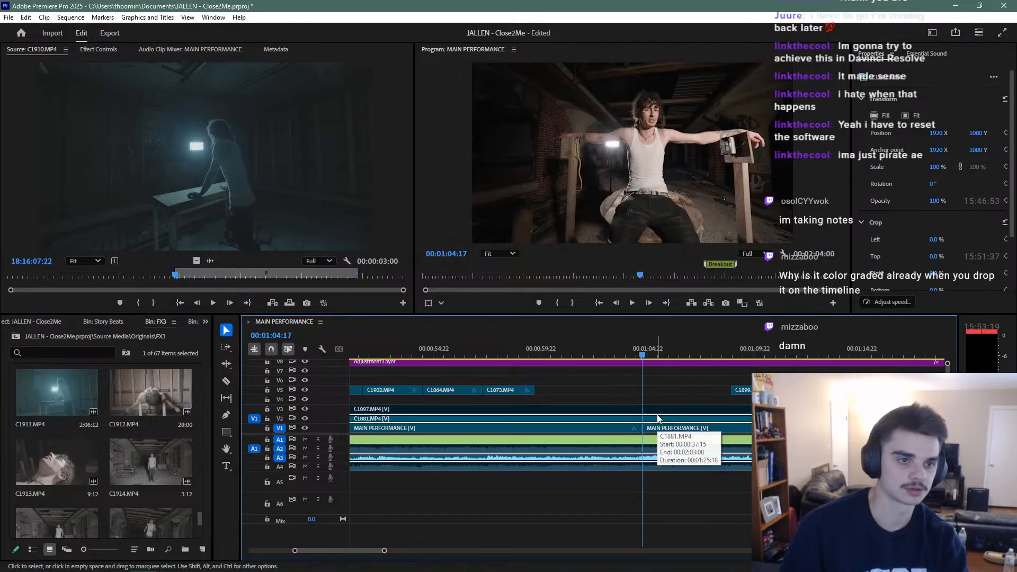
Mute audio tracks A2, A3 and A4 and play the cut around 00:01:05 to check the sound
click(305, 458)
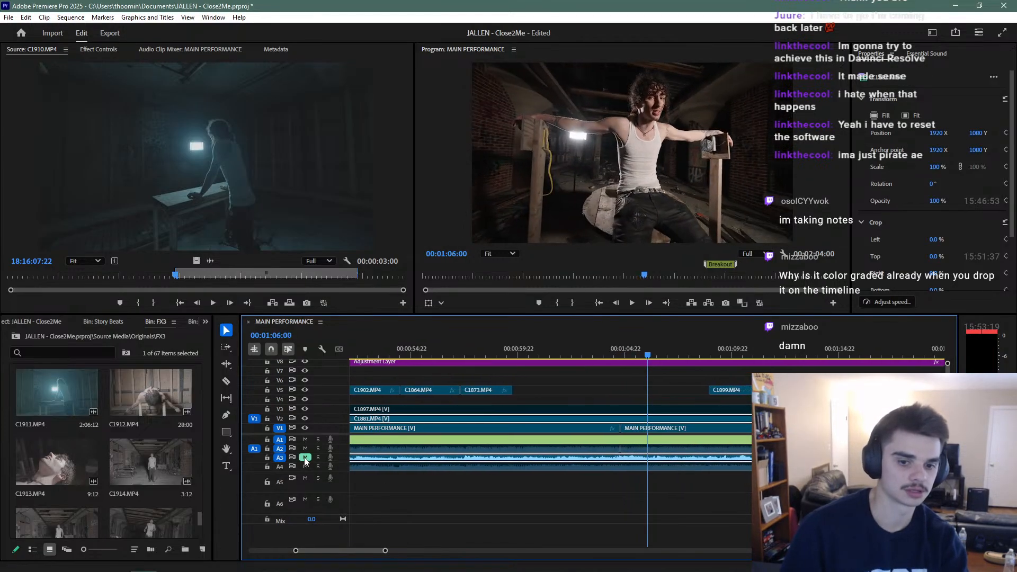
click(305, 467)
click(585, 347)
key(space)
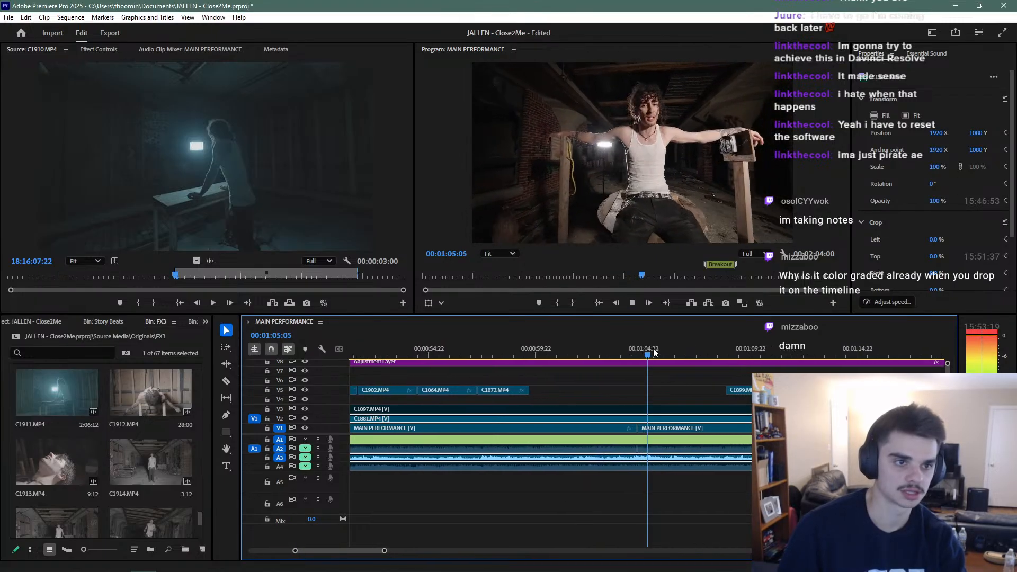
Split C1881.MP4 on V2 at 00:01:04:17 and disable the part before the cut
click(615, 354)
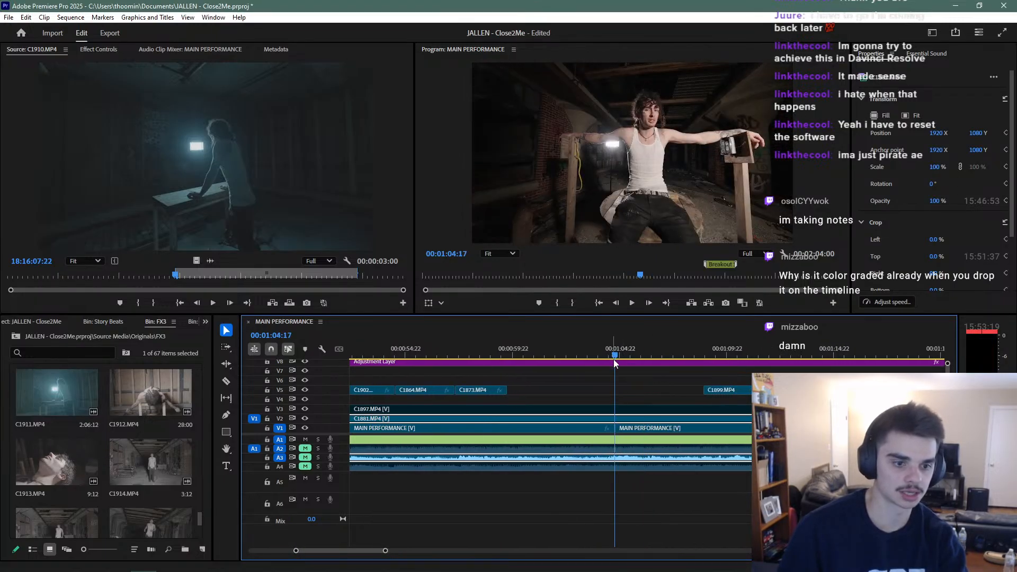
key(ctrl+k)
key(space)
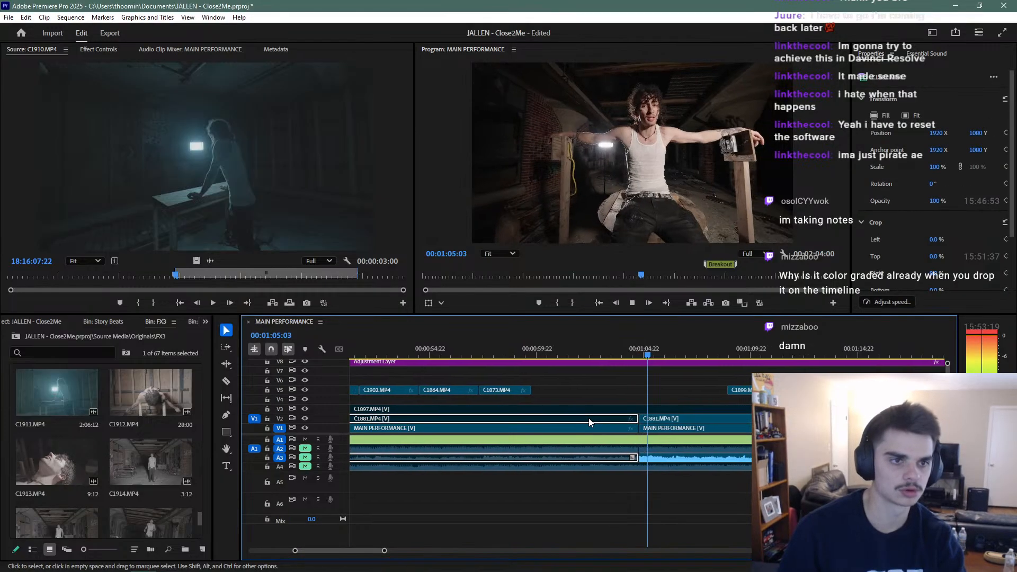
Split C1881.MP4 on V2 again at 00:01:06:06
key(space)
click(657, 420)
key(ctrl+k)
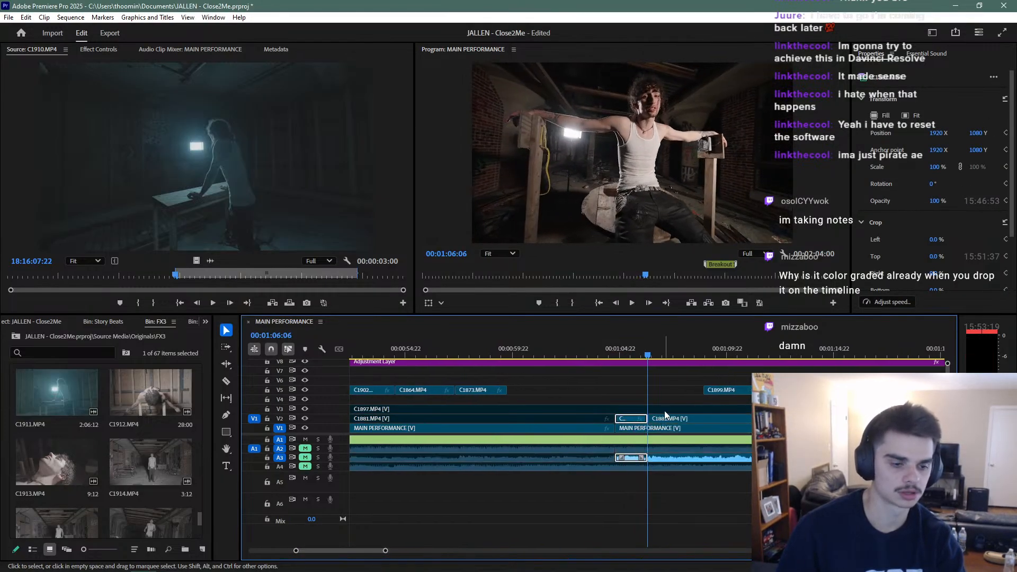
Split C1897.MP4 on V3 at 00:01:07:18 and enable the part after the cut
key(space)
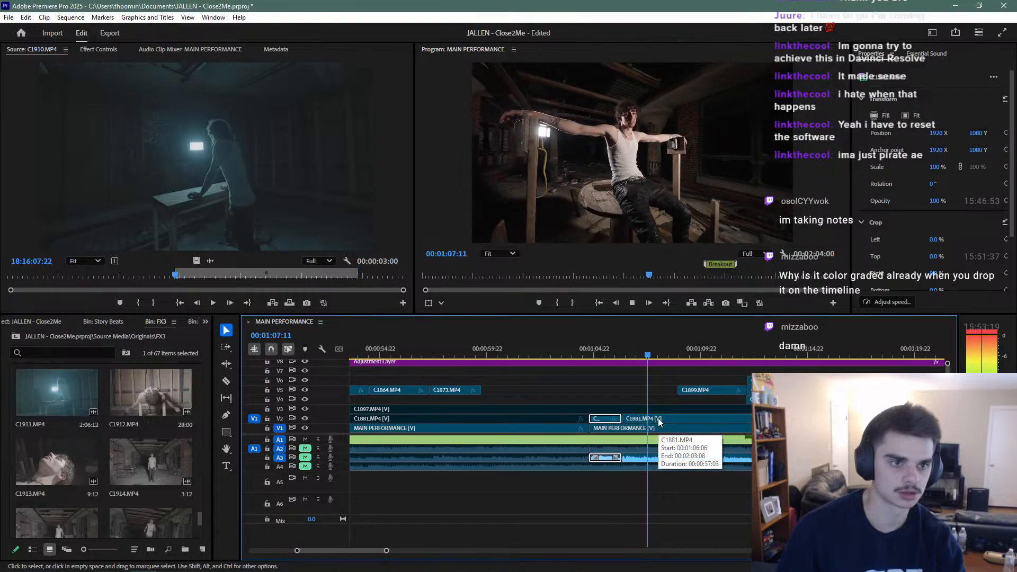
key(space)
click(648, 419)
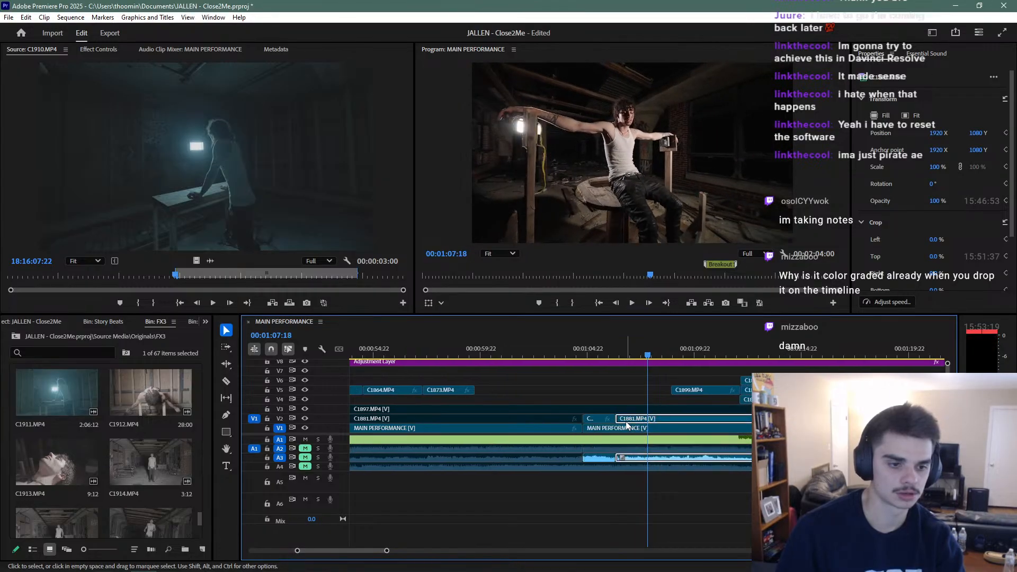
click(661, 409)
key(ctrl+k)
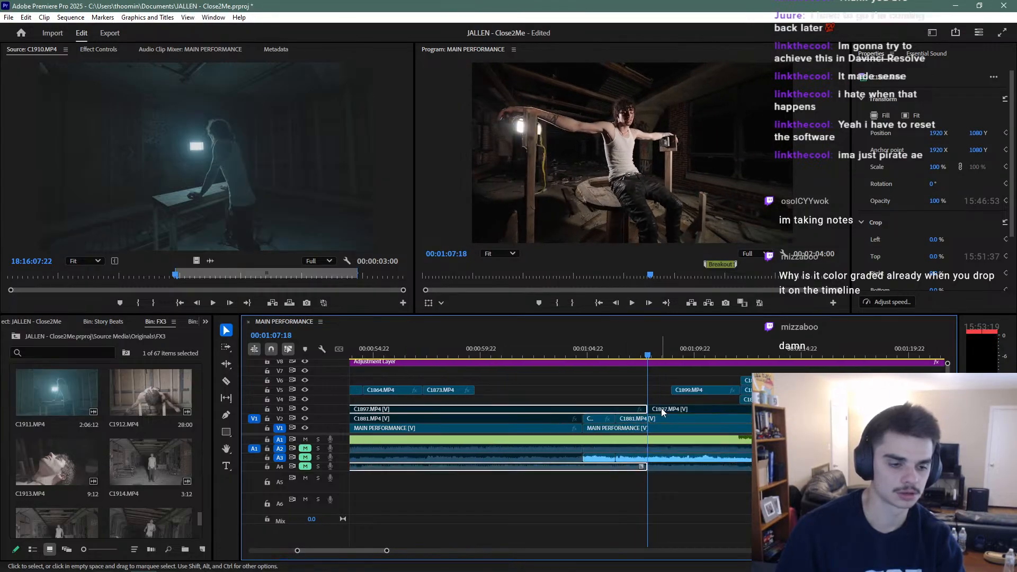
click(661, 409)
key(space)
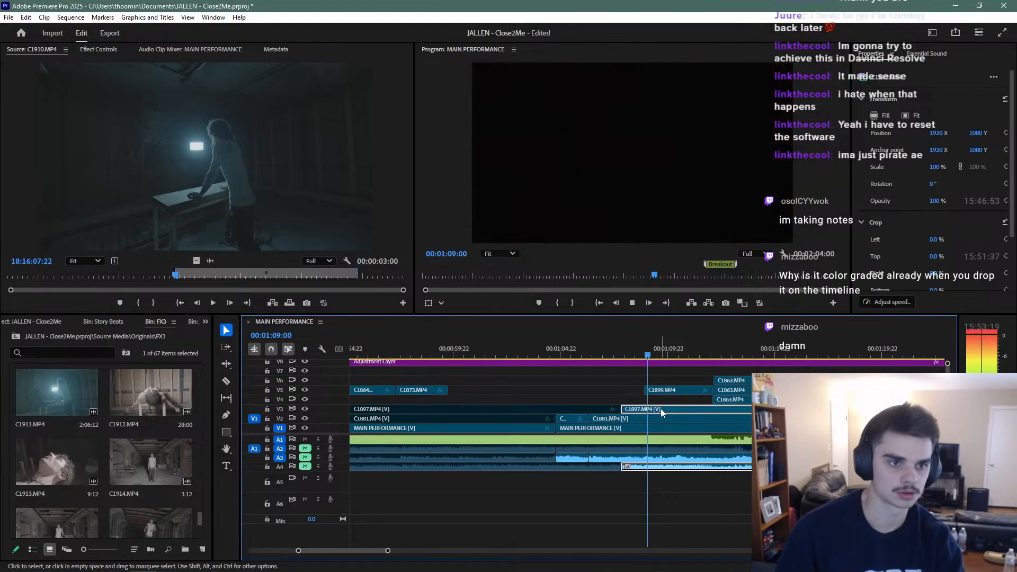
Split C1897.MP4 on V3 where C1899.MP4 starts and trim the remainder to begin at the start of the stacked C1863.MP4 clips
click(618, 355)
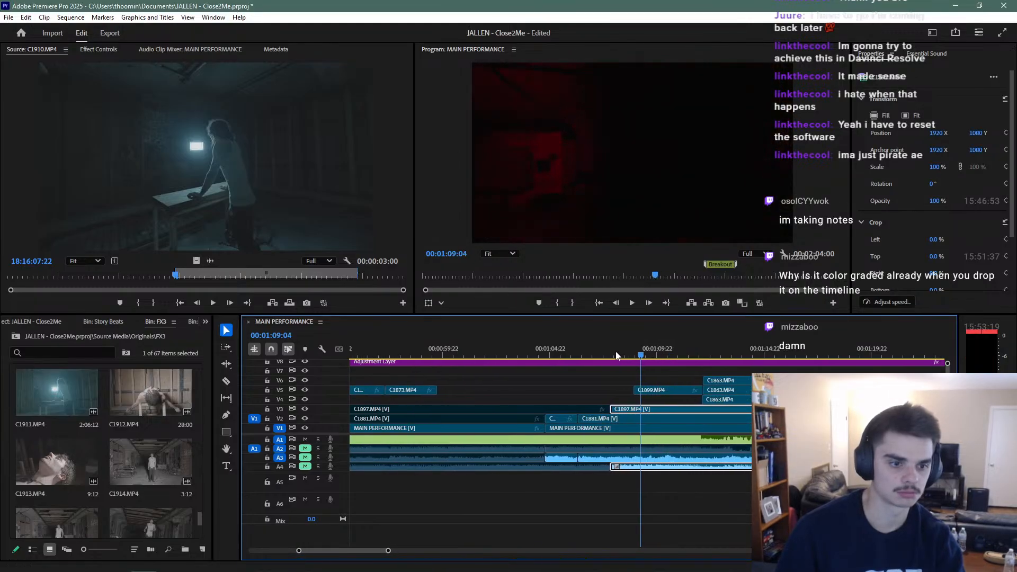
key(shift+Up)
key(ctrl+k)
drag(640, 409, 703, 400)
click(629, 355)
key(space)
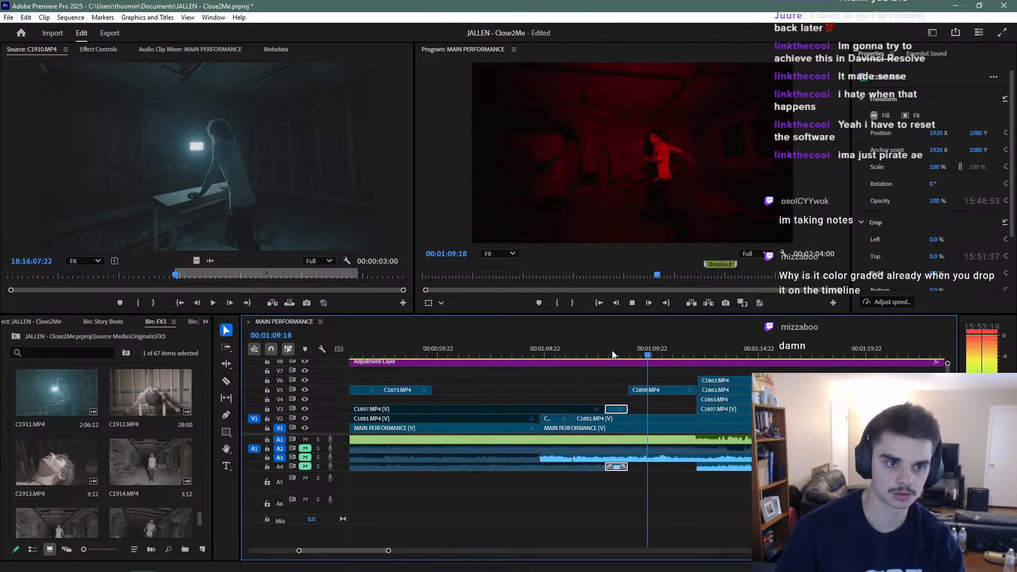
Split C1881.MP4 on V2 at 00:01:07:18, disable the part after the cut, and replay the angle change
mouse_move(613, 354)
mouse_down()
mouse_move(565, 359)
mouse_move(604, 358)
mouse_up()
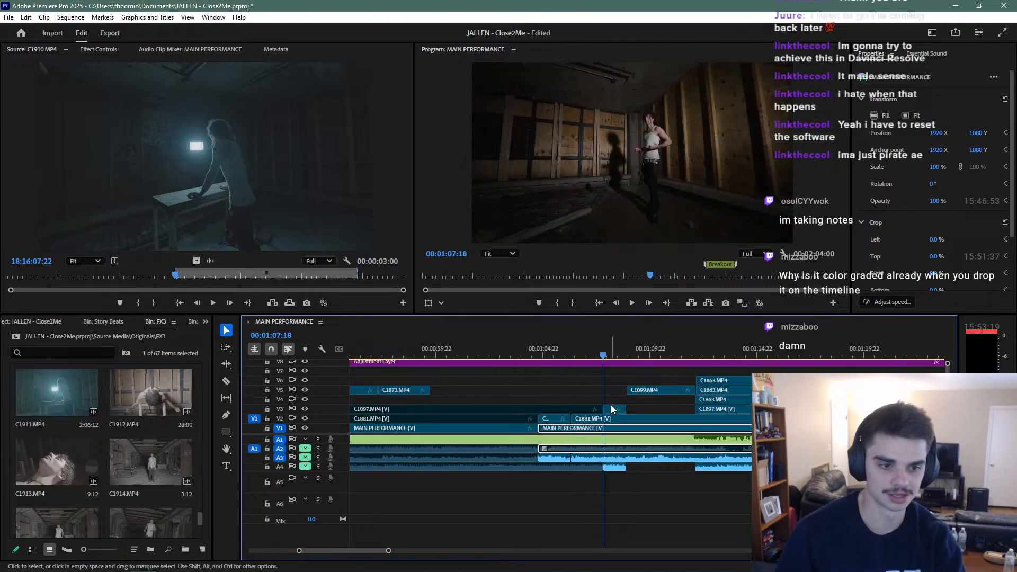
click(611, 419)
key(ctrl+k)
click(613, 420)
click(618, 428)
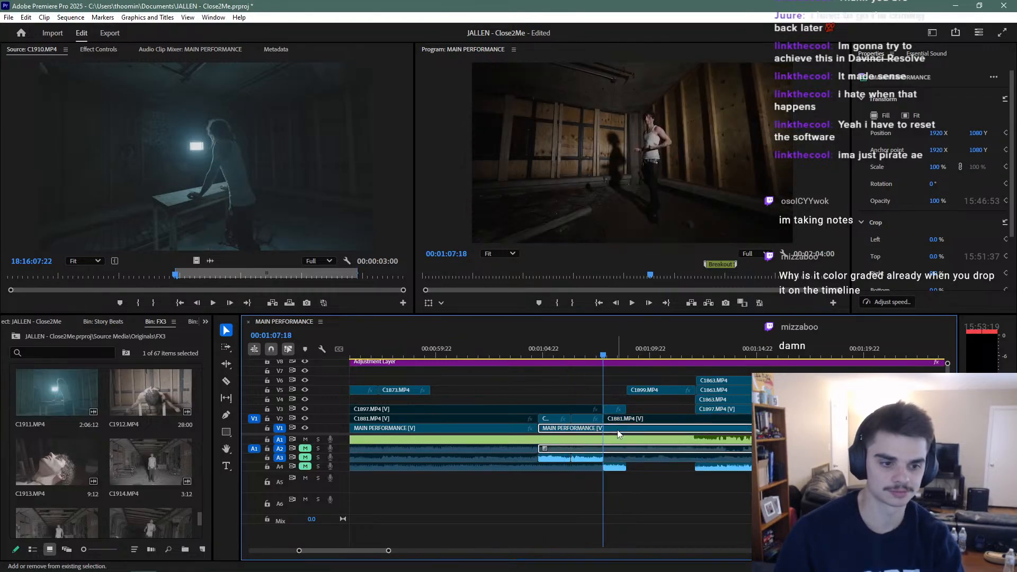
click(552, 354)
key(space)
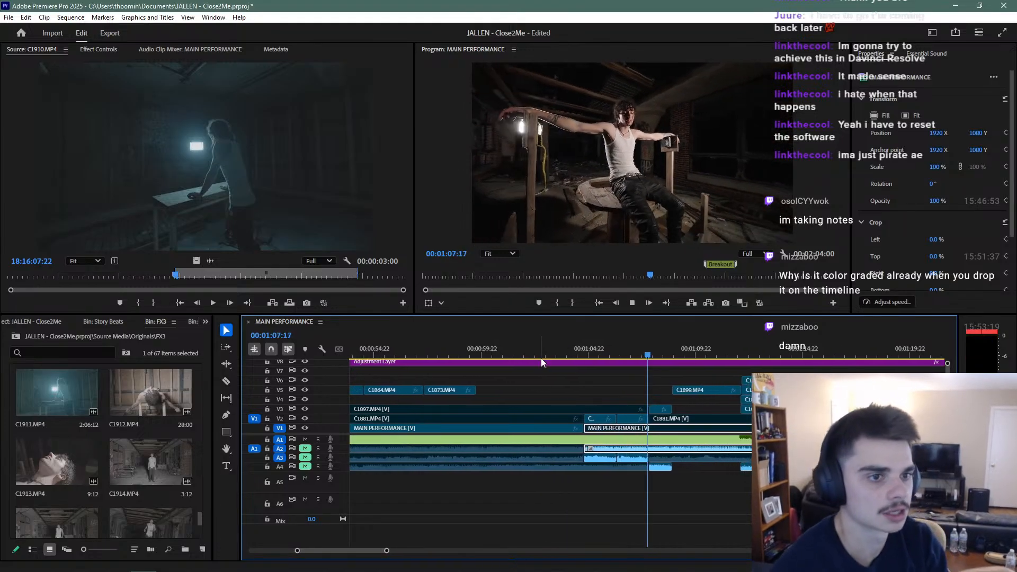
Remove the cut at 00:01:06:06 so C1881.MP4 on V2 is rejoined into one piece, and play it through
key(space)
click(632, 419)
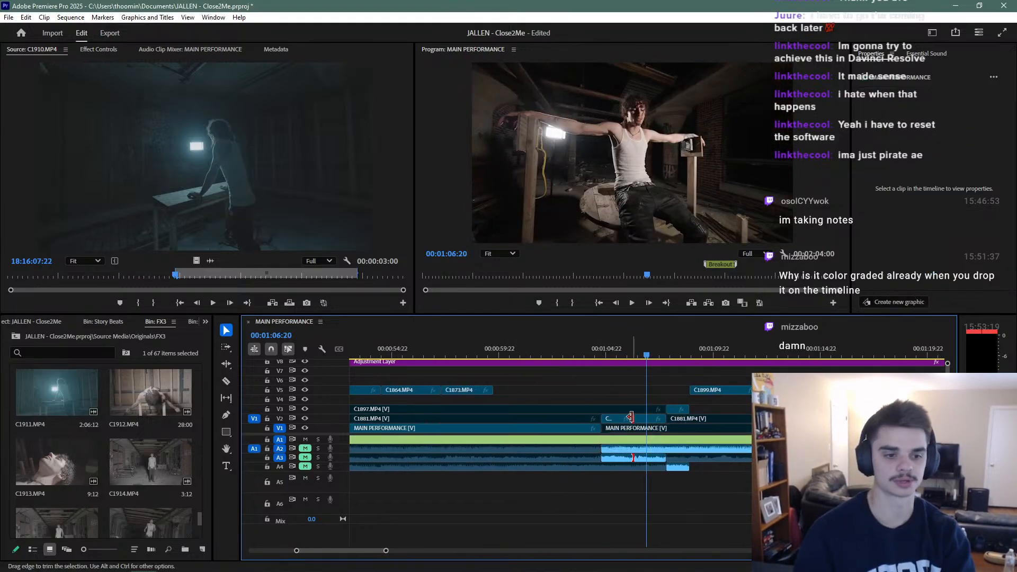
key(space)
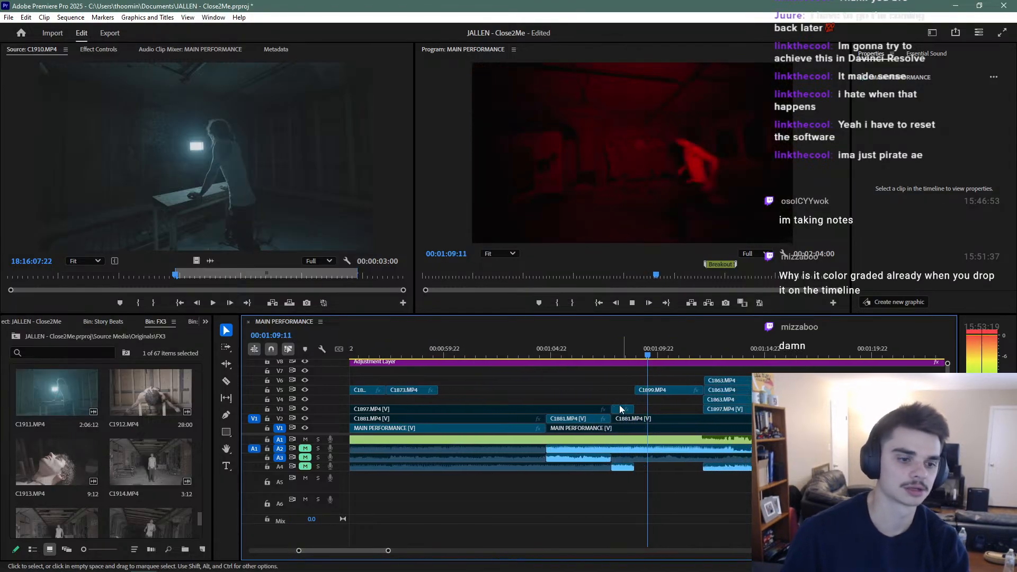
Replay the new angle changes and continue past C1863.MP4 into the Breakout Sequence Ending marker
click(611, 428)
click(585, 354)
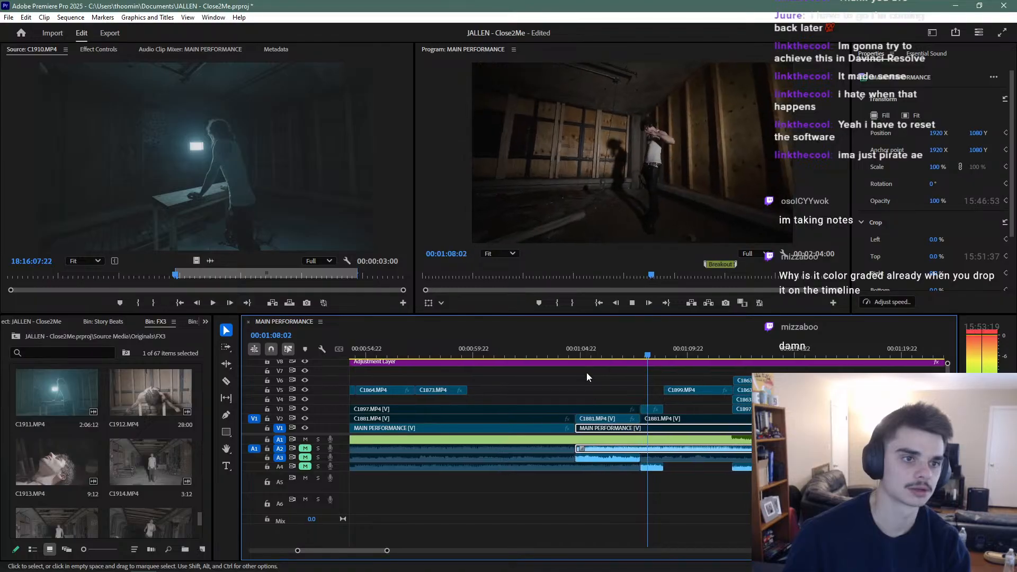
scroll(604, 400, down, 2)
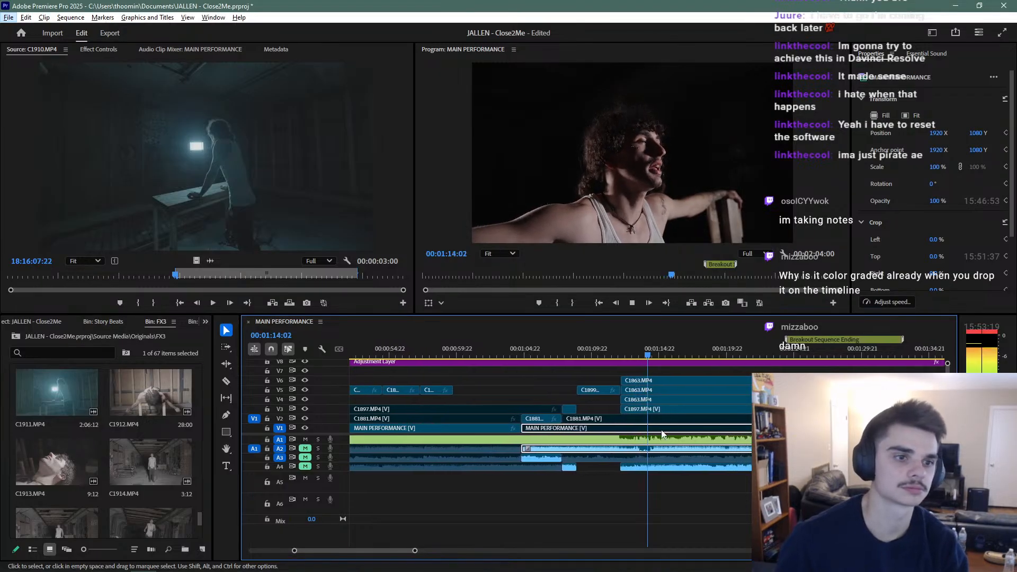
click(729, 352)
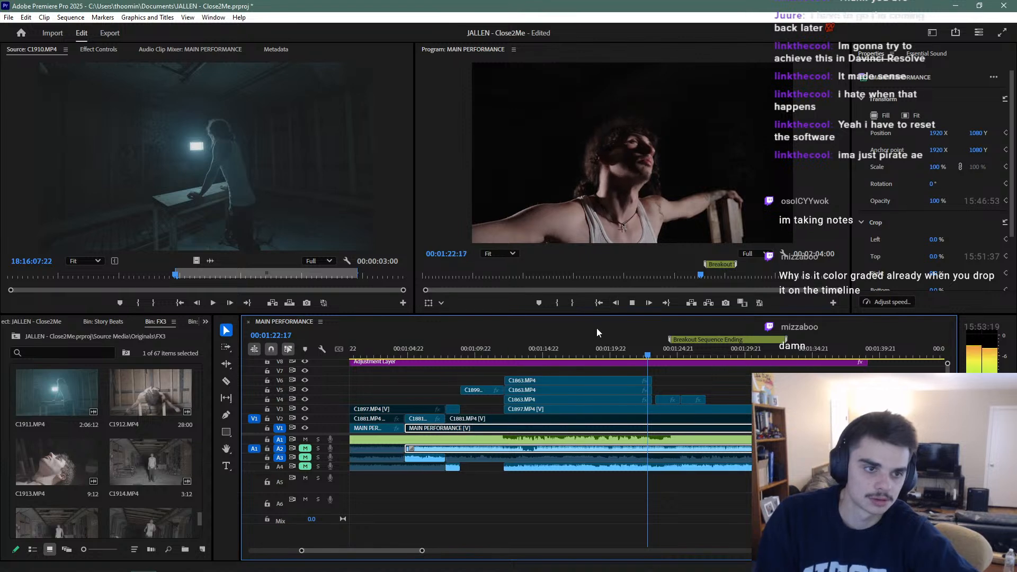
scroll(647, 420, up, 2)
Extend the start of C1868.MP4 on V4 back to the end of the C1863.MP4 clips and replay the transition
key(space)
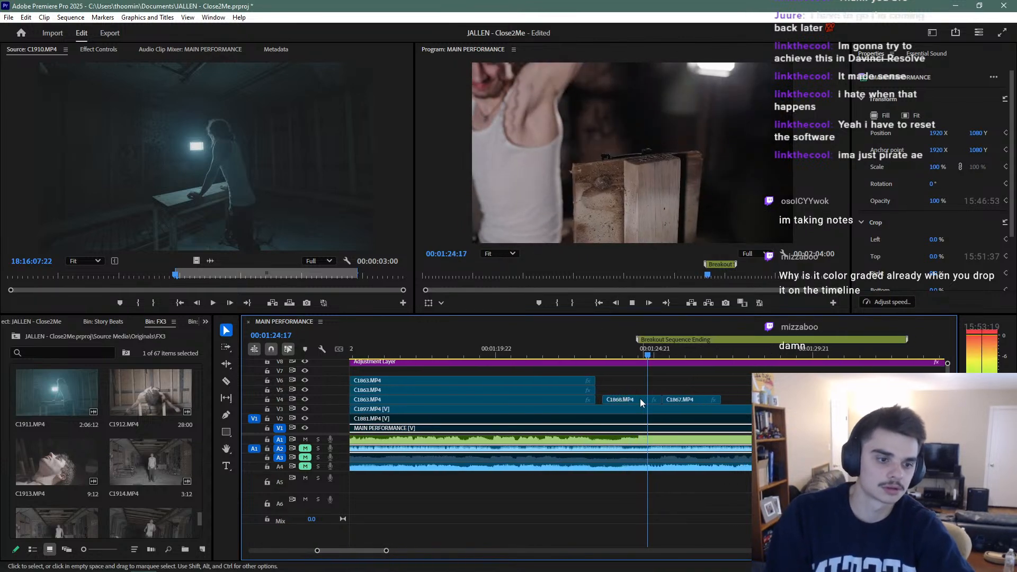
drag(606, 401, 602, 402)
click(592, 356)
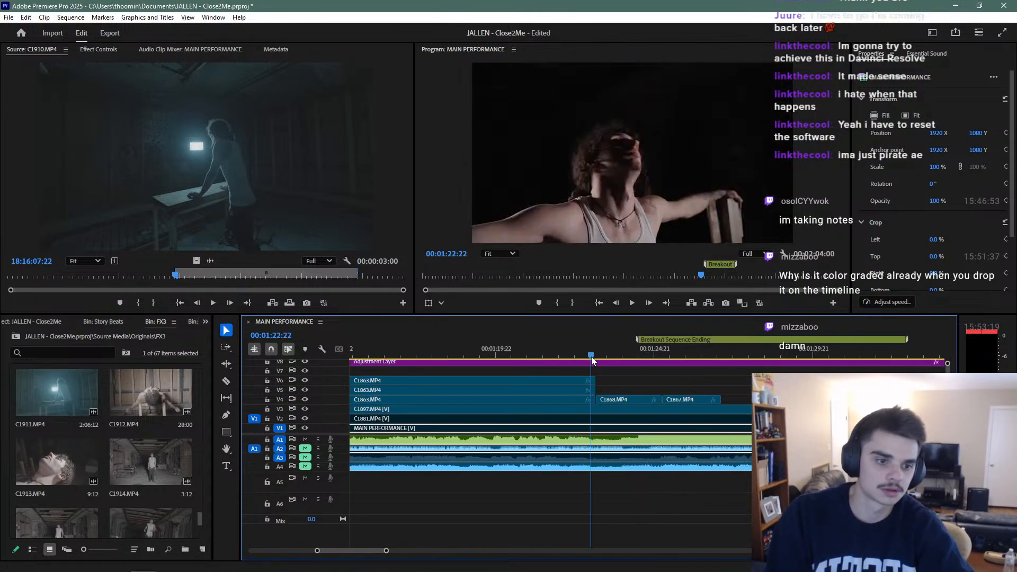
key(space)
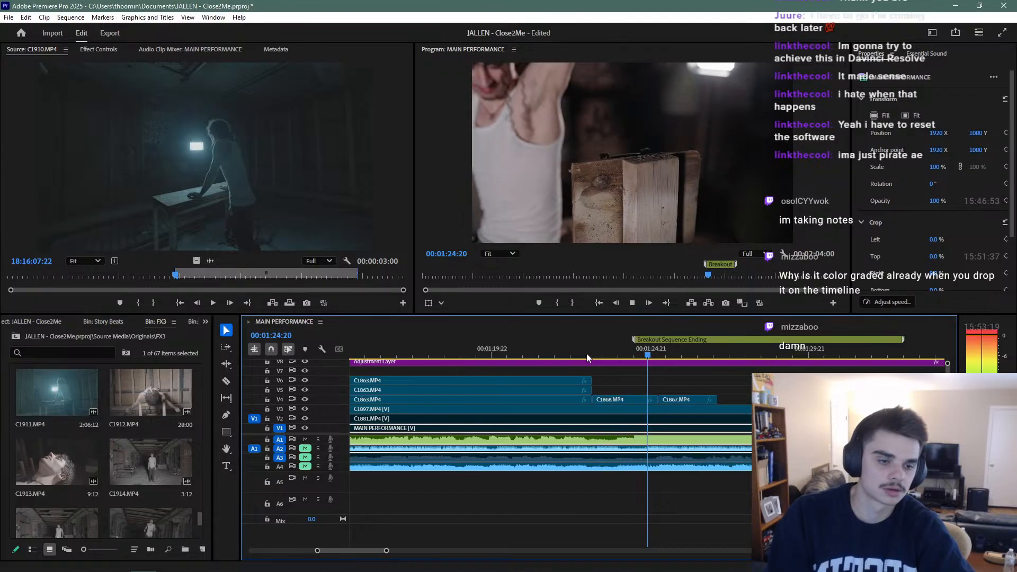
click(587, 354)
key(space)
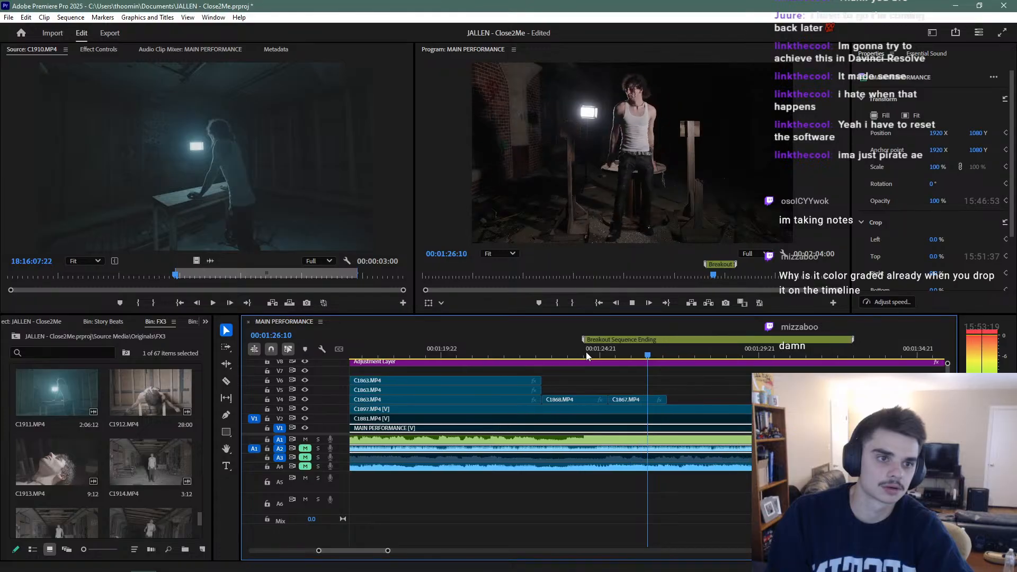
Play on to 00:01:29:16, park the playhead there, and save the project
scroll(640, 435, down, 8)
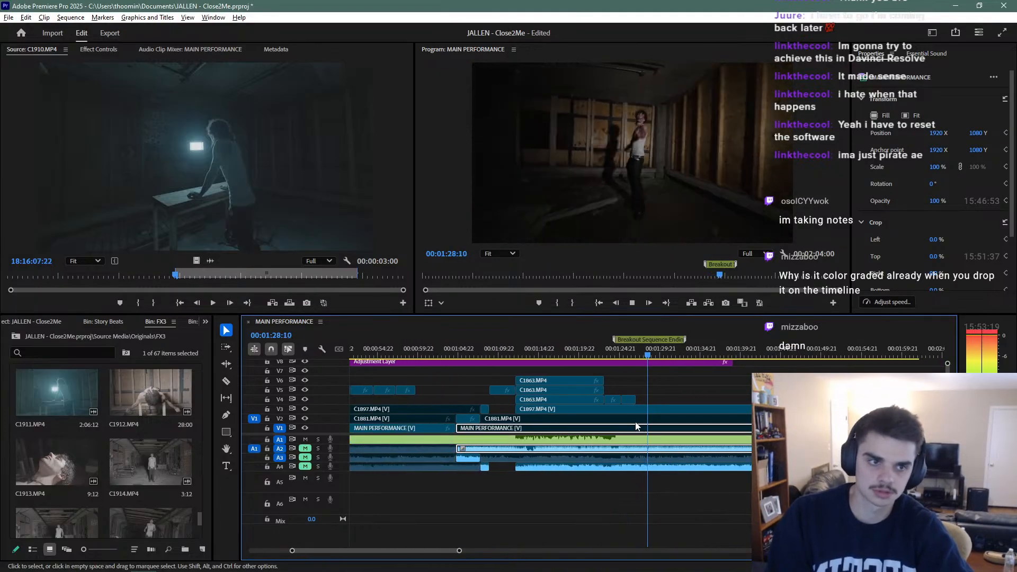
scroll(660, 428, up, 1)
key(space)
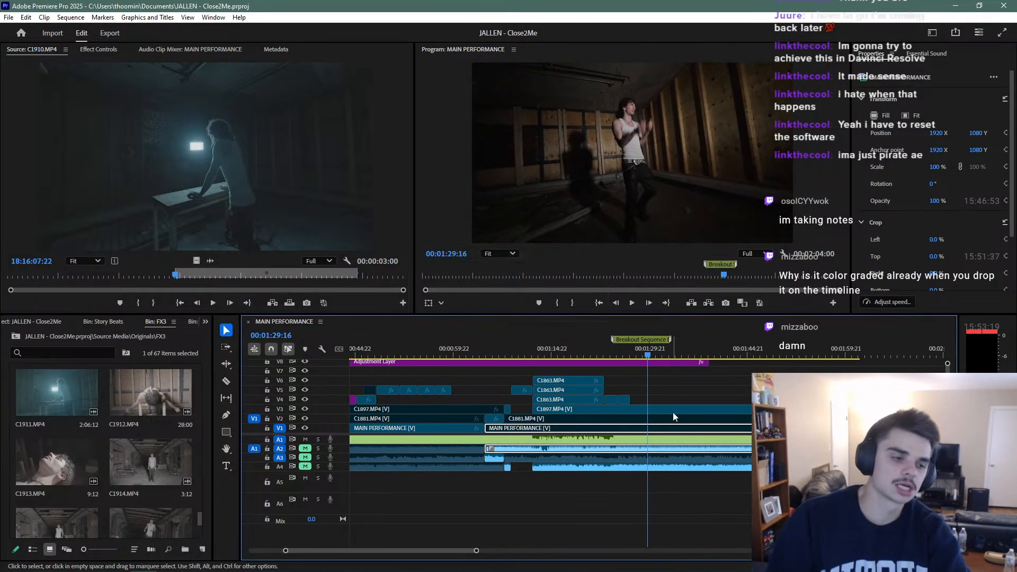
Open C1912.MP4 from the FX3 bin, mark a 00:00:03:10 range, and place it on V4 at 00:01:29:16
scroll(141, 494, up, 1)
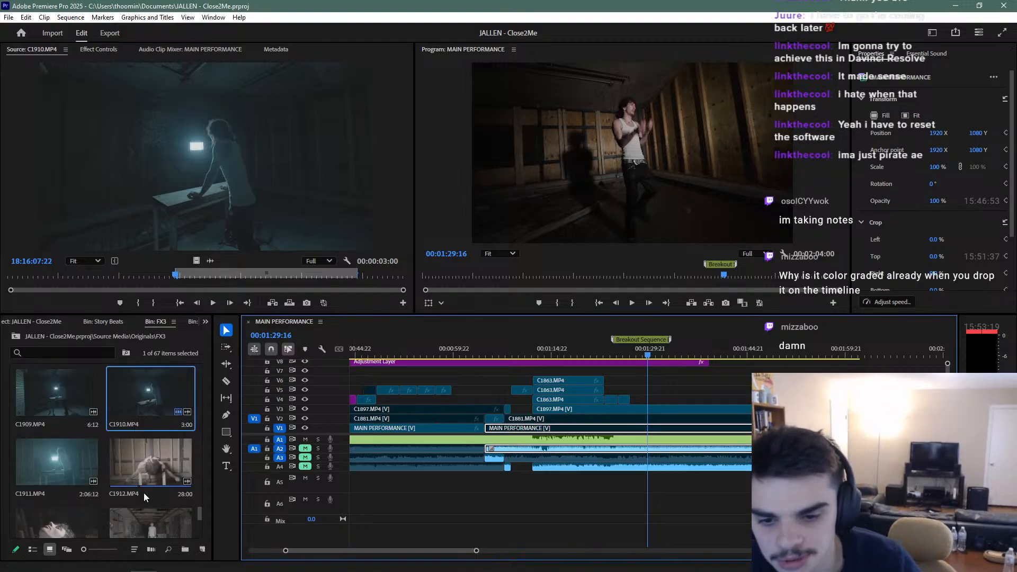
double_click(162, 461)
mouse_move(174, 281)
mouse_down()
mouse_move(243, 285)
mouse_move(192, 288)
mouse_move(179, 285)
mouse_move(327, 275)
mouse_move(137, 277)
mouse_move(182, 276)
mouse_up()
key(i)
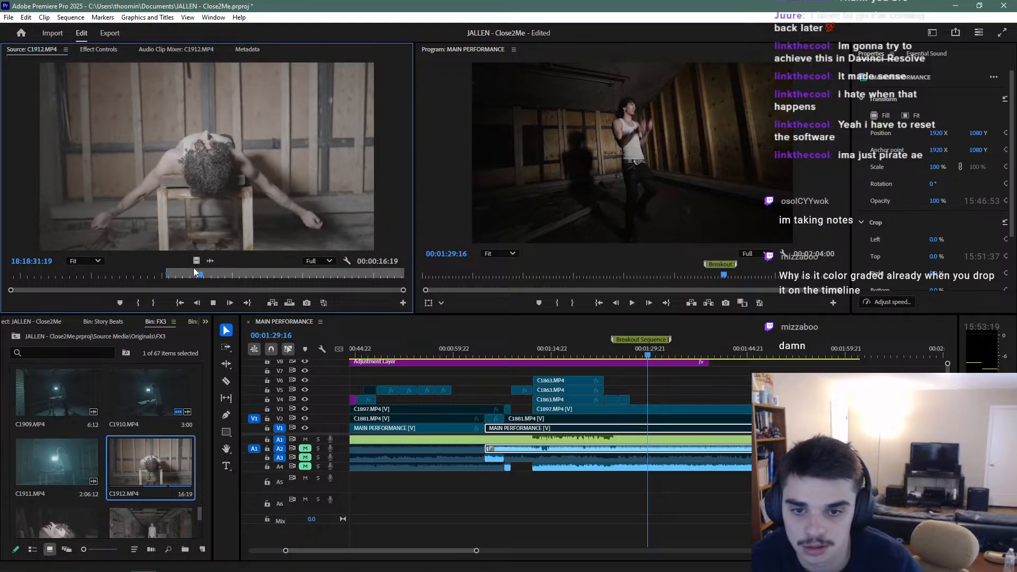
key(o)
drag(200, 260, 641, 401)
Play the breakout ending from before C1867.MP4 through the inserted C1912.MP4 shot to review its placement
key(space)
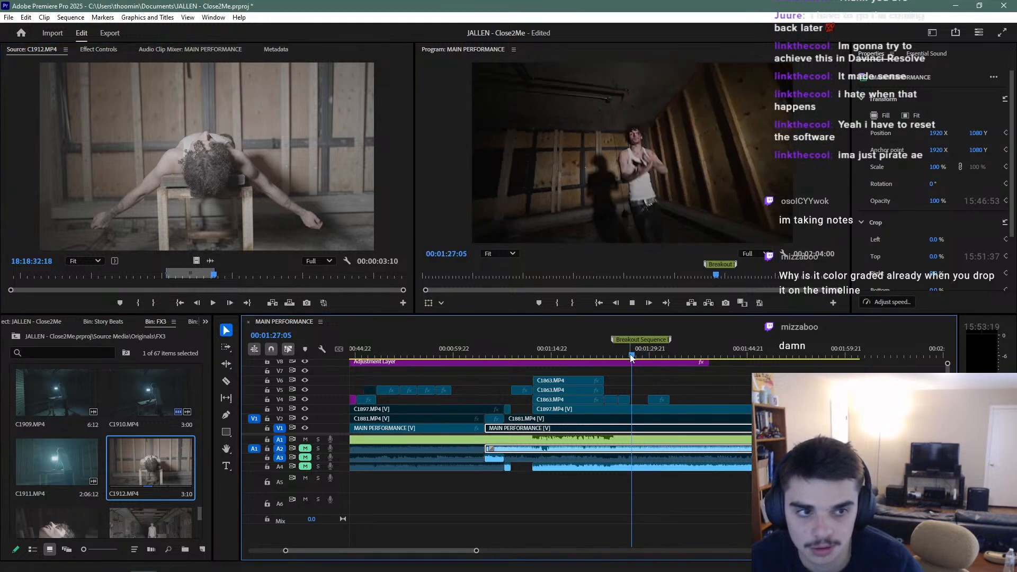
click(633, 347)
key(space)
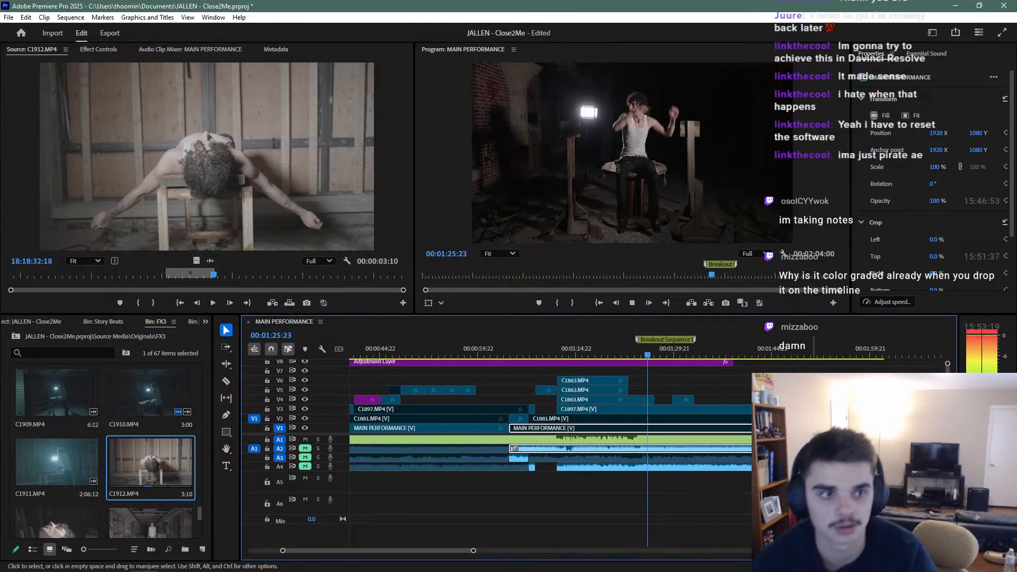
scroll(711, 426, up, 7)
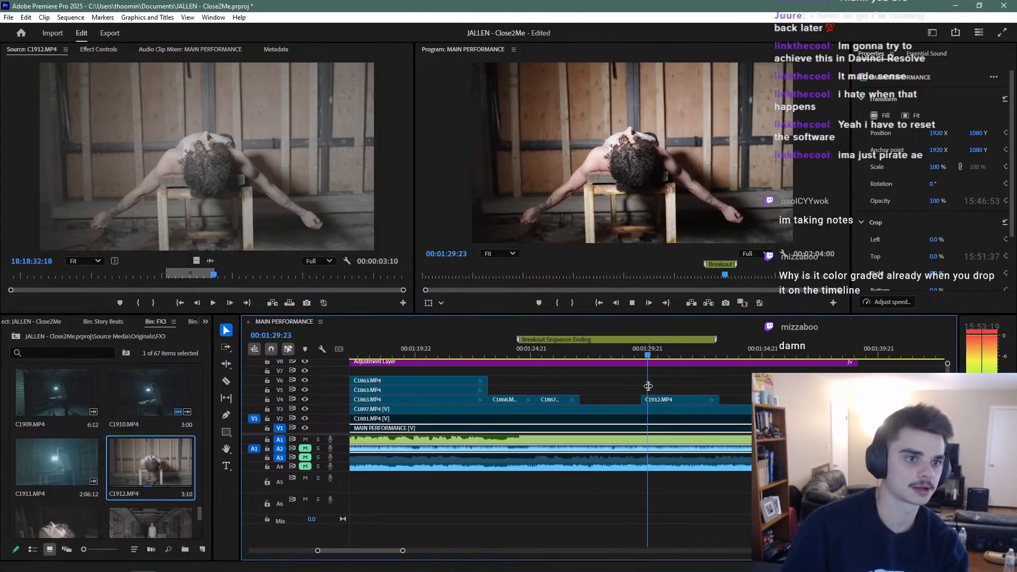
scroll(665, 396, down, 8)
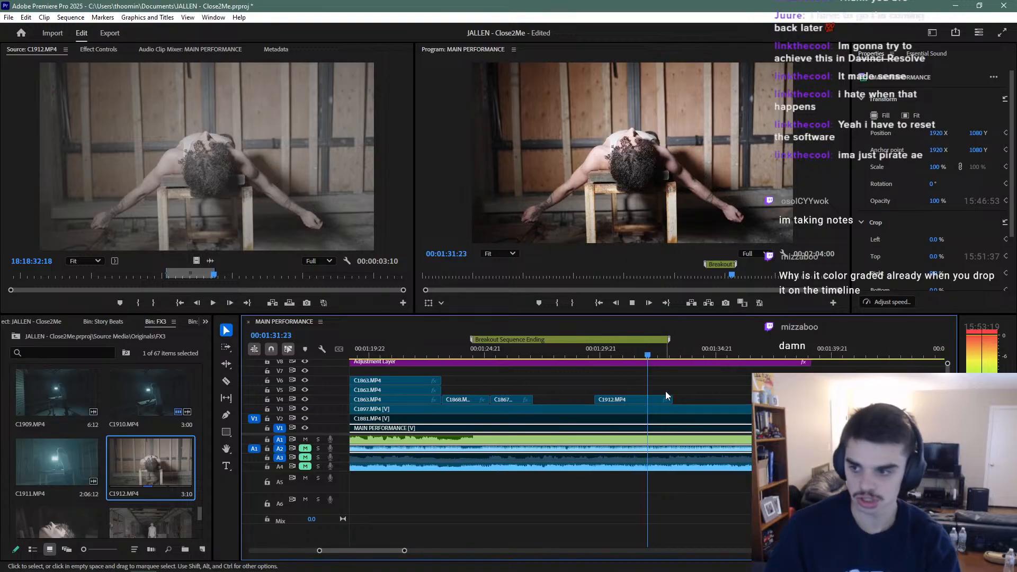
scroll(640, 410, down, 6)
Replay the sequence from 00:00:55:18 toward the new C1881.MP4 angle change to review the pacing
click(443, 347)
key(space)
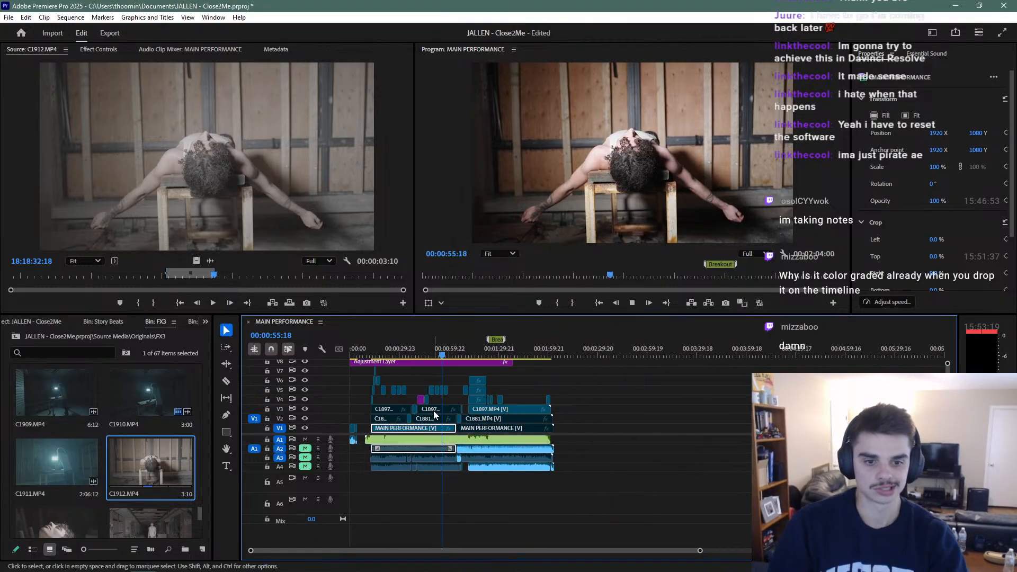
scroll(433, 415, up, 5)
scroll(434, 412, up, 2)
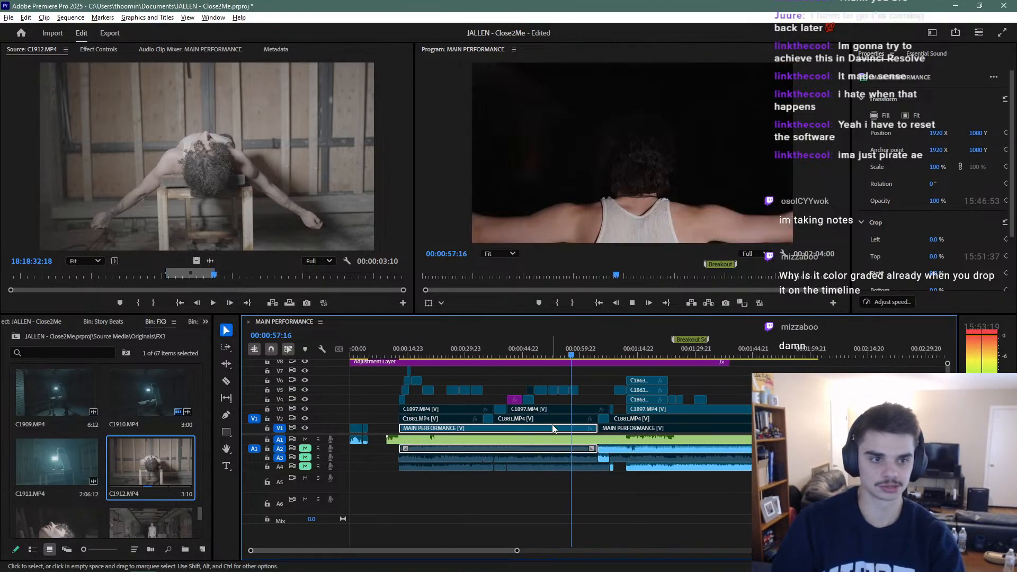
scroll(715, 421, up, 2)
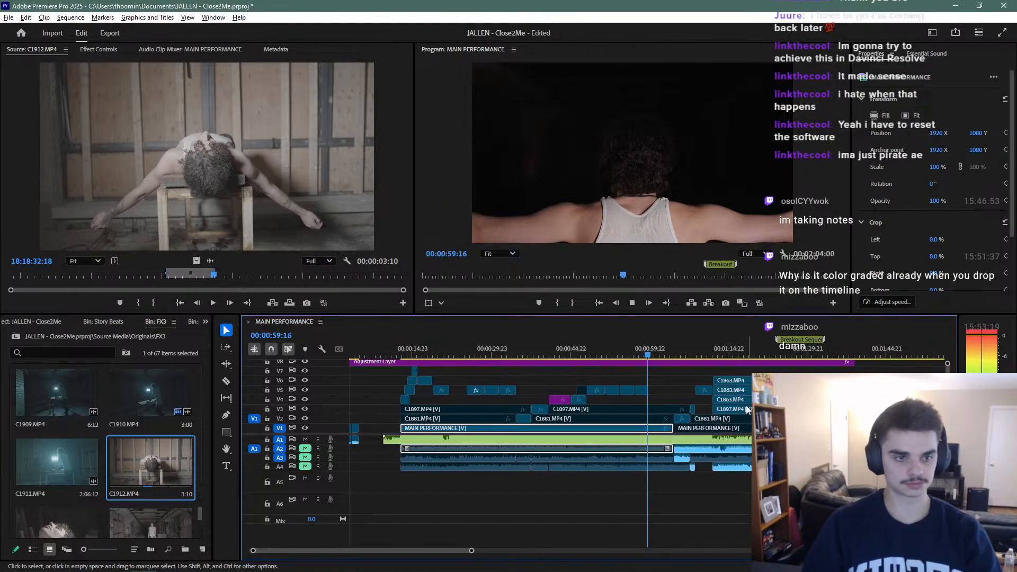
scroll(694, 421, down, 2)
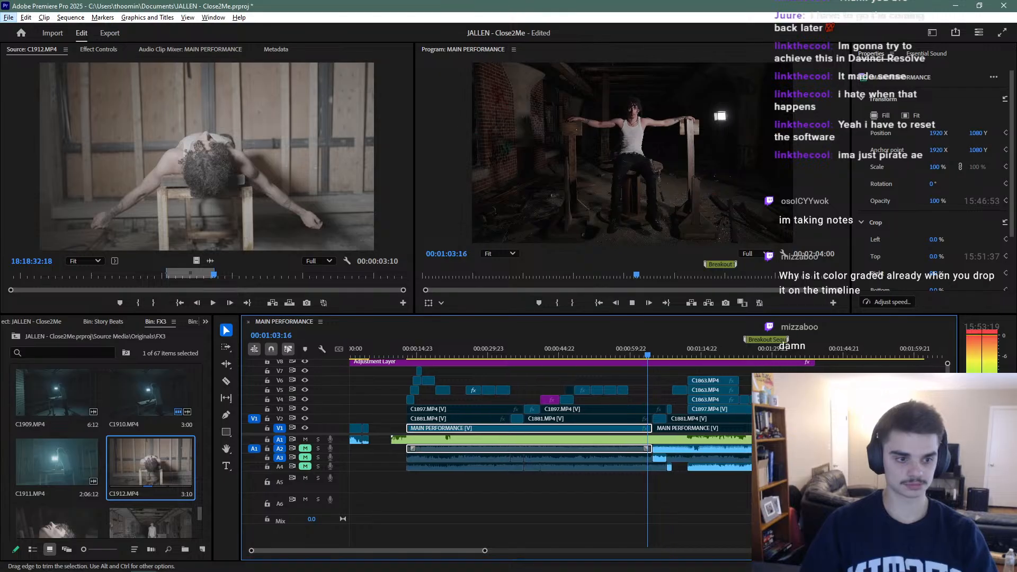
Stop playback at 00:01:28:20, select the inserted C1912.MP4 clip on V4, and save the project
key(alt+space)
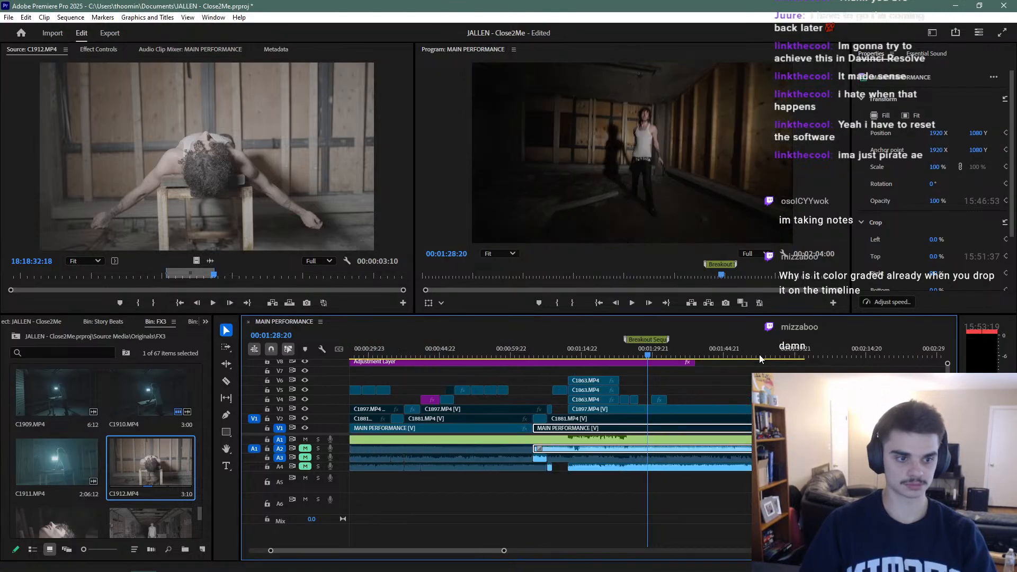
mouse_move(635, 399)
mouse_down()
mouse_move(462, 404)
mouse_move(637, 399)
mouse_up()
key(ctrl+s)
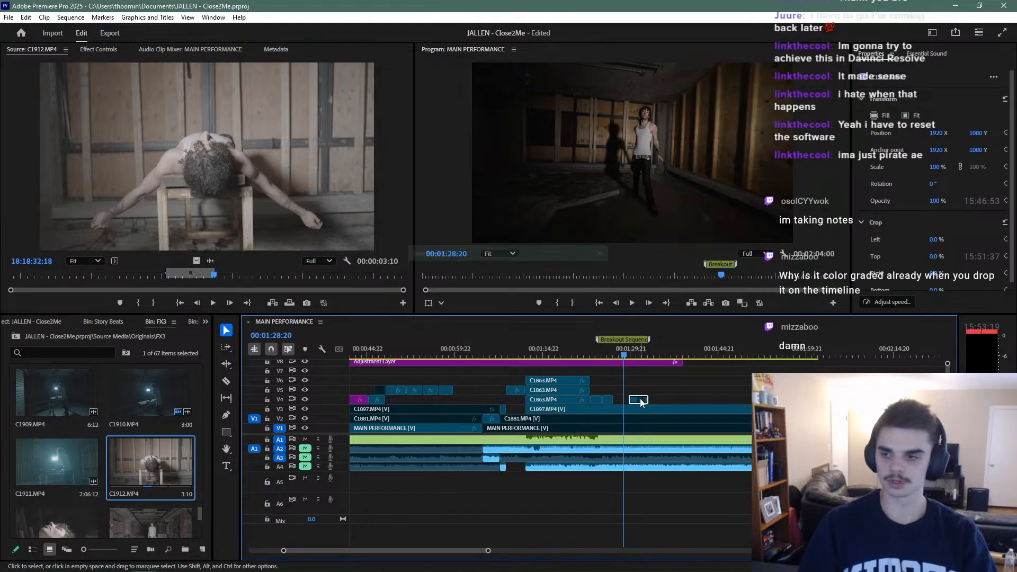
Open C1913.MP4 from the FX3 bin and mark a 00:00:01:16 range of the lying close-up
scroll(153, 466, down, 1)
double_click(37, 469)
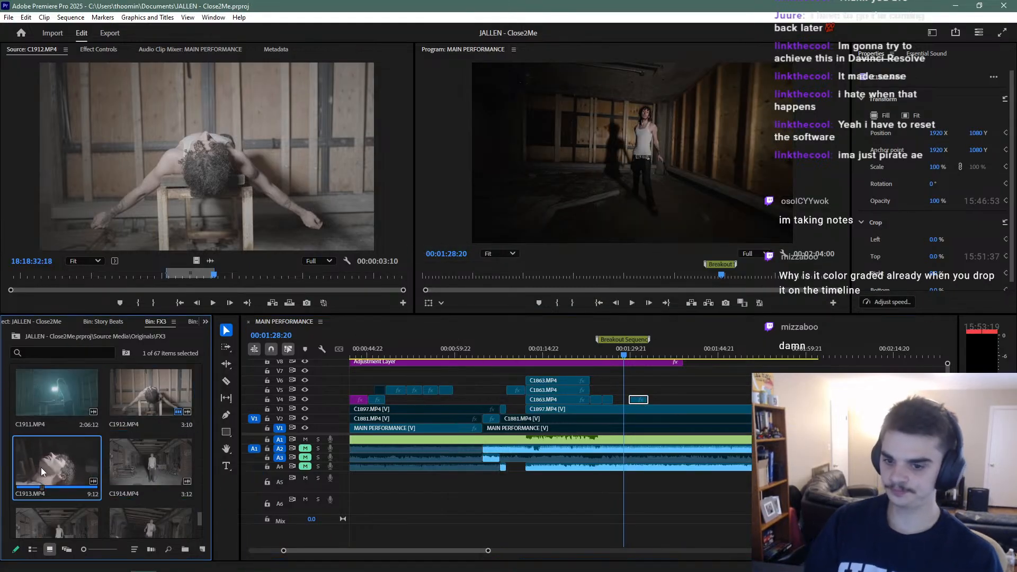
mouse_move(175, 278)
mouse_down()
mouse_move(312, 279)
mouse_move(270, 279)
mouse_up()
key(i)
key(space)
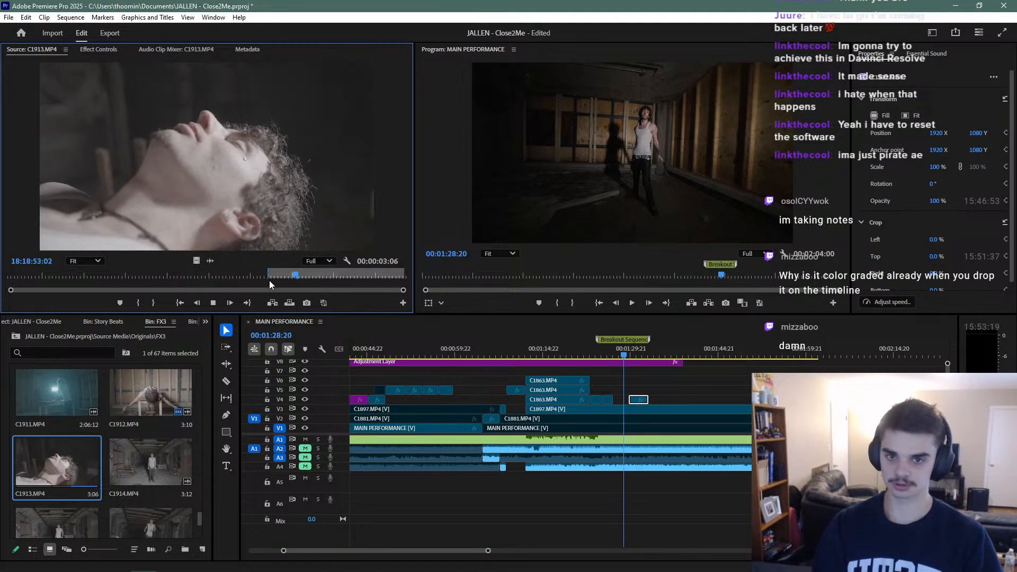
key(space)
key(o)
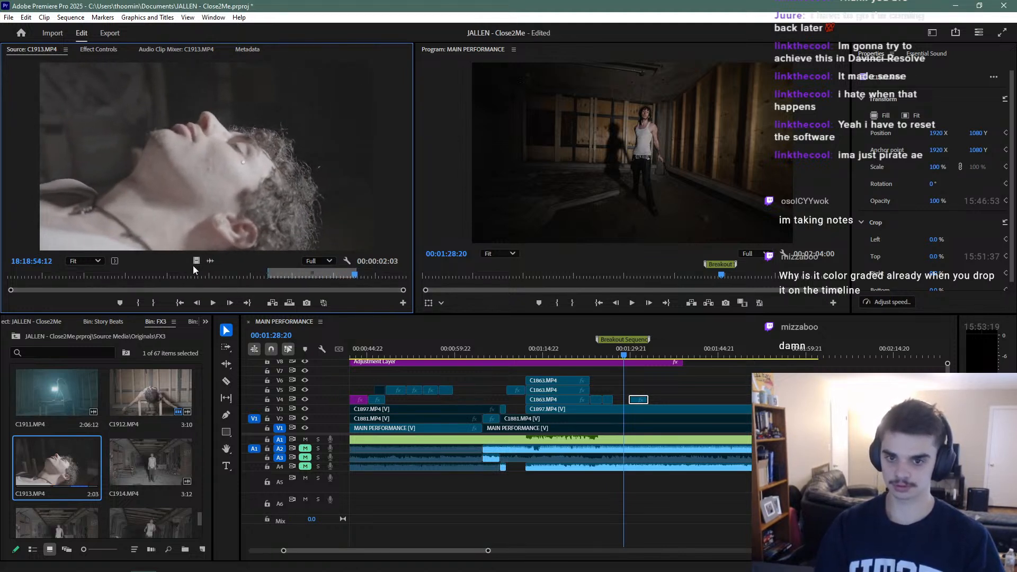
drag(350, 273, 212, 275)
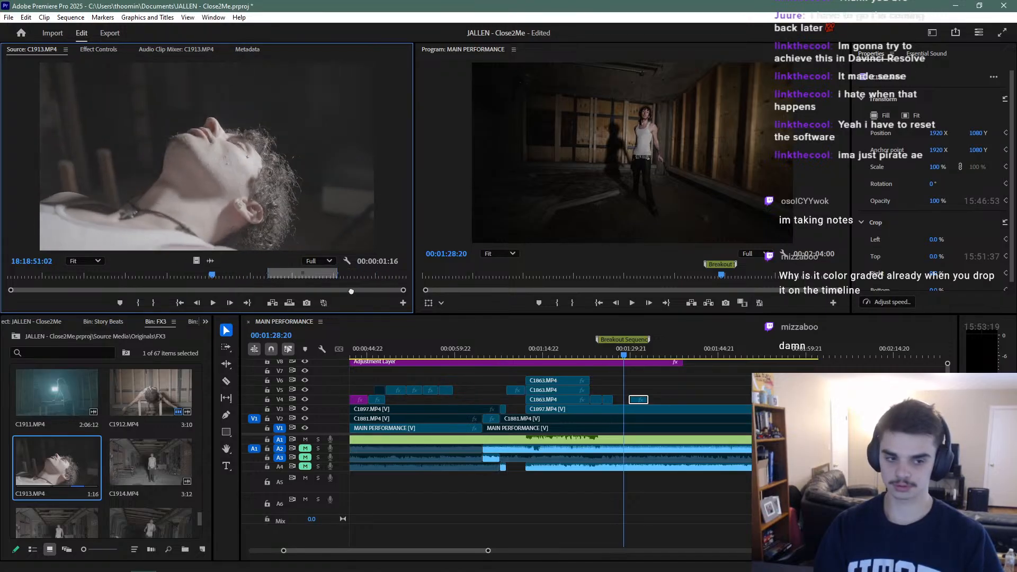
Place the marked C1913.MP4 range on V4 directly after C1912.MP4, play through it, and save the project
drag(350, 292, 656, 400)
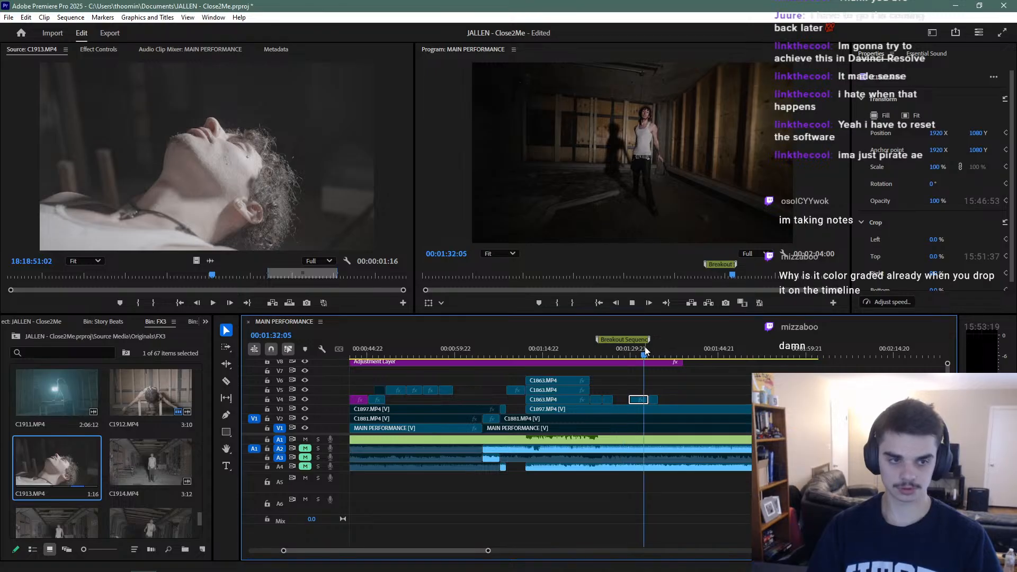
scroll(678, 393, up, 7)
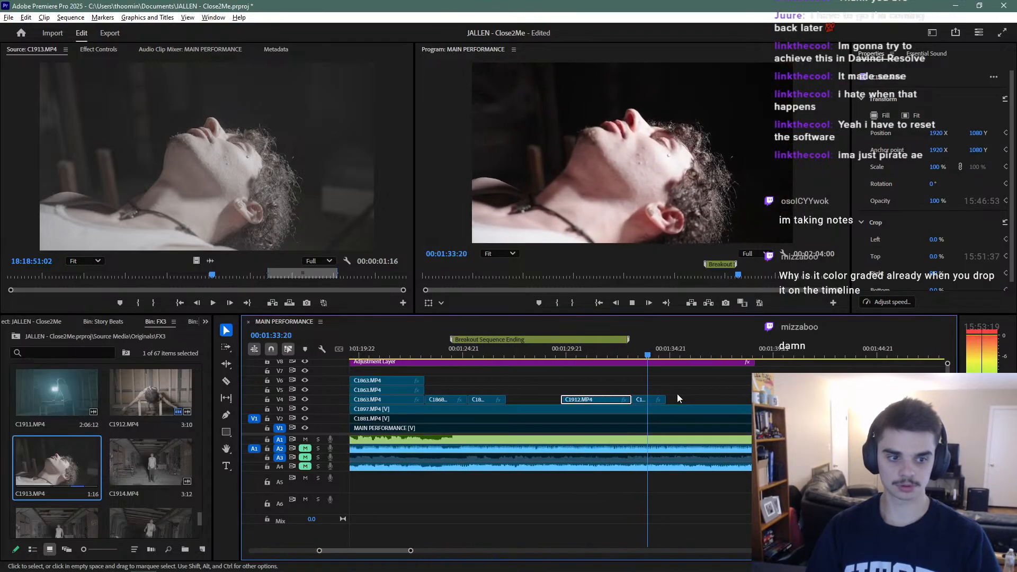
scroll(677, 398, up, 2)
key(ctrl+s)
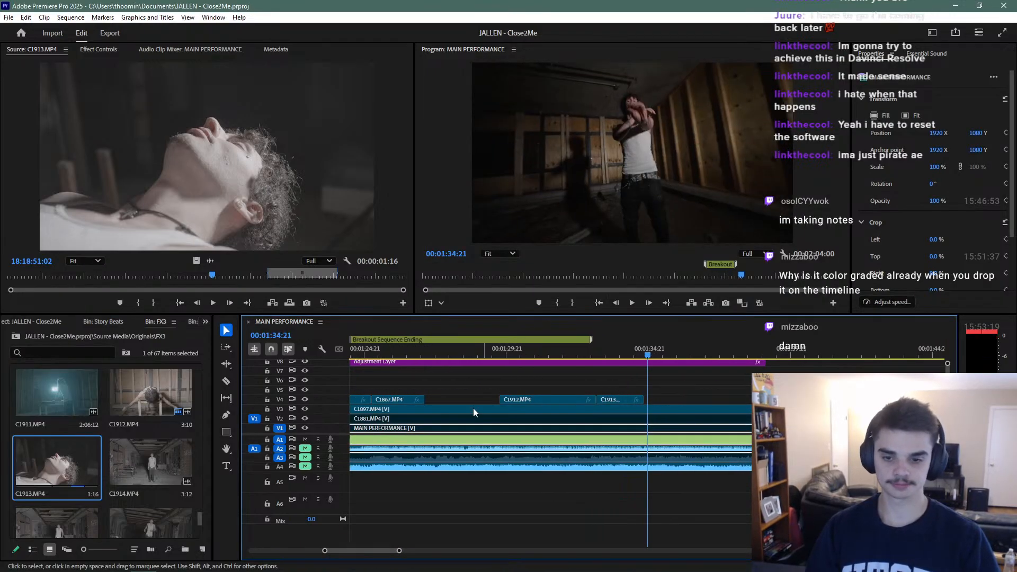
Preview C1914.MP4 and C1917.MP4 from the FX3 bin as candidate shots
double_click(148, 465)
key(space)
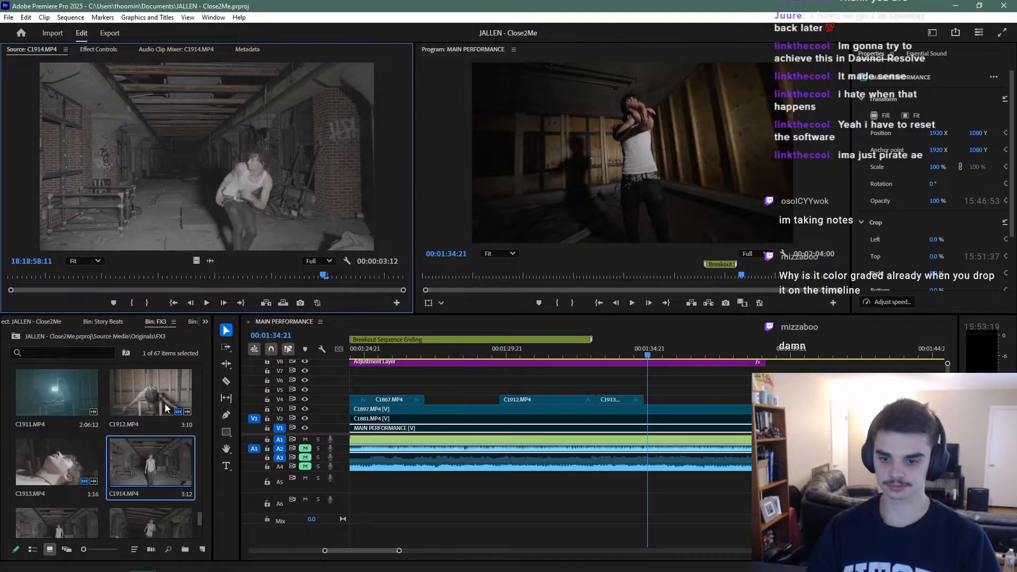
scroll(159, 408, down, 2)
double_click(82, 451)
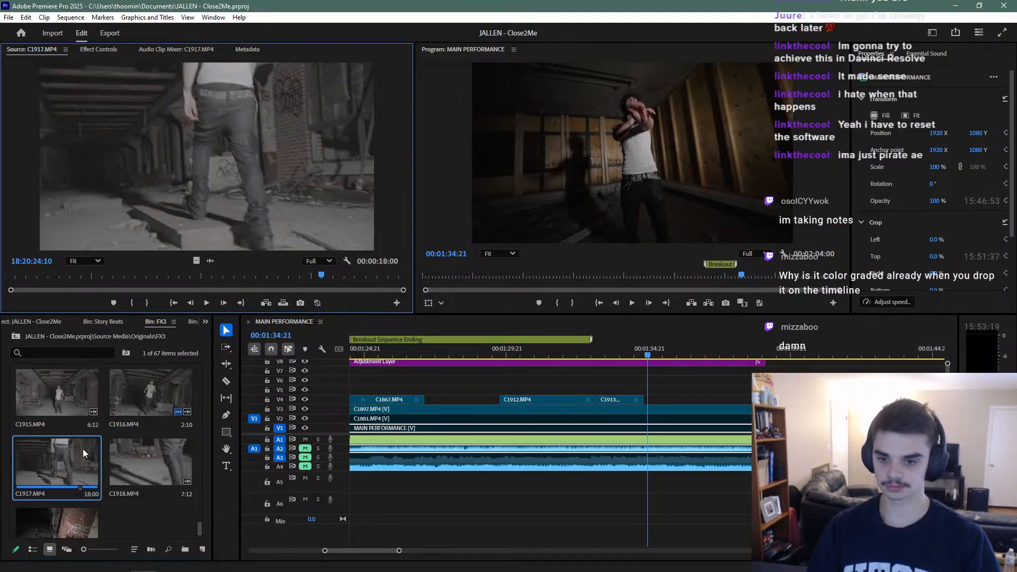
key(space)
Open C1918.MP4 from the FX3 bin and mark a 00:00:04:19 range of the performer walking away
double_click(144, 463)
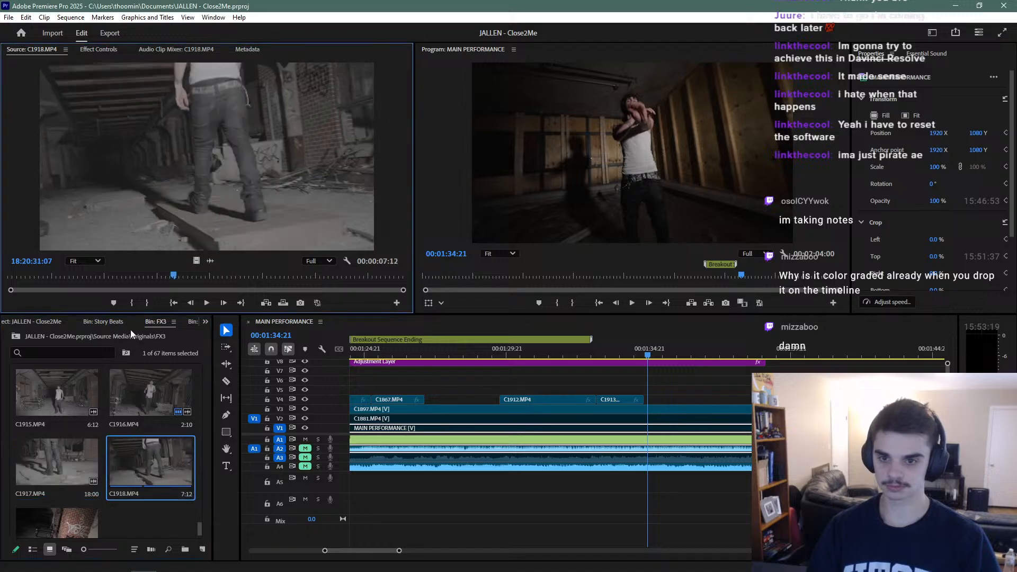
mouse_move(111, 277)
mouse_down()
mouse_move(226, 286)
mouse_move(109, 281)
mouse_up()
key(i)
key(space)
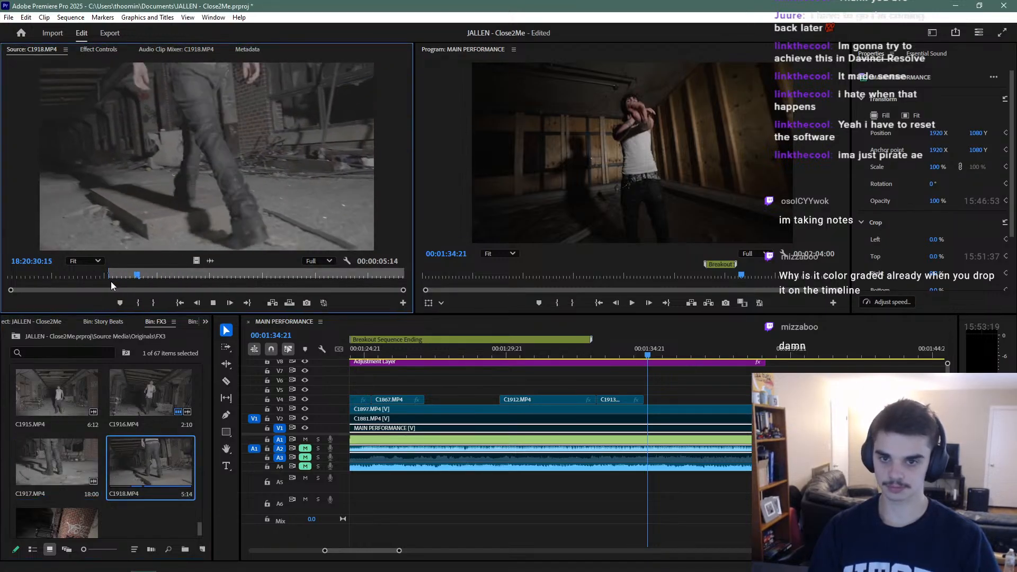
key(space)
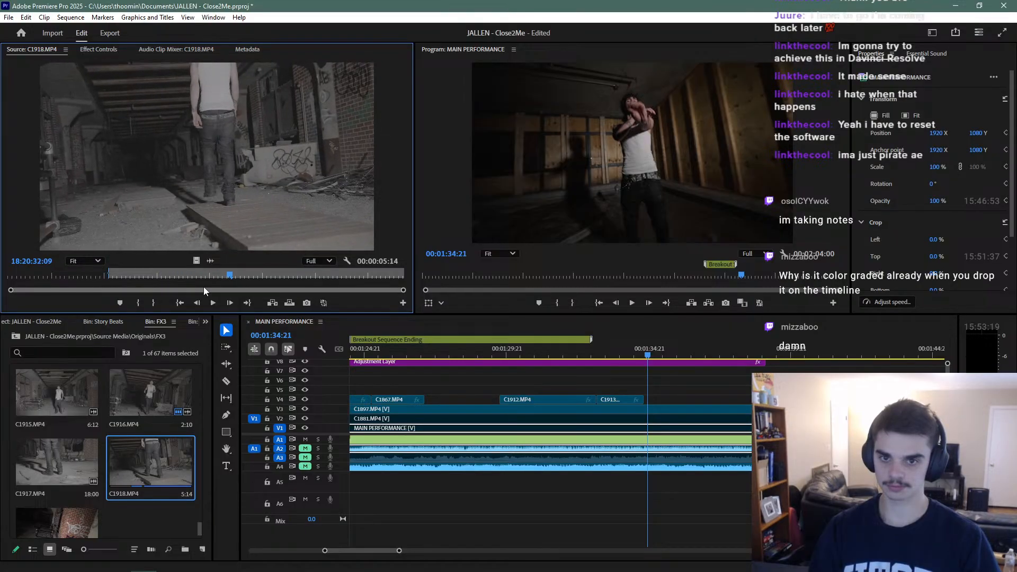
key(o)
drag(249, 275, 361, 275)
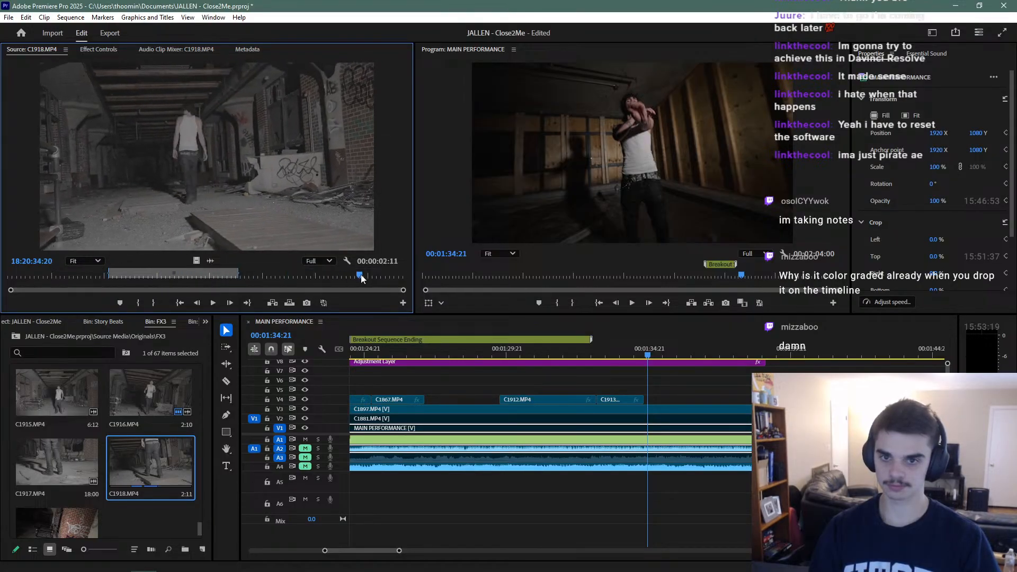
key(o)
Park the playhead at 00:01:53:22 near the song's end and place the C1918.MP4 range on V4 there
scroll(539, 469, down, 2)
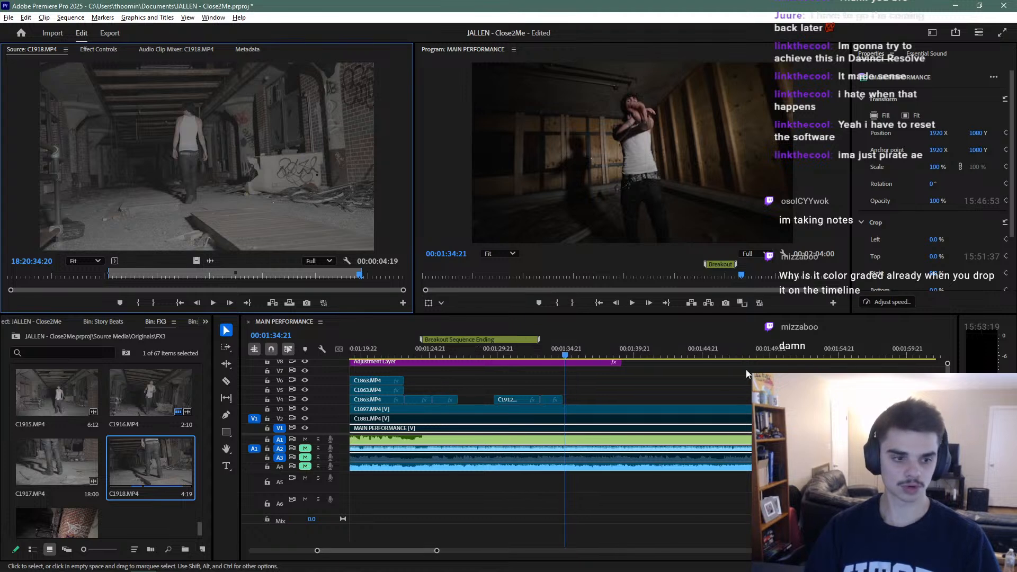
click(784, 350)
key(space)
scroll(696, 393, down, 3)
scroll(696, 393, up, 2)
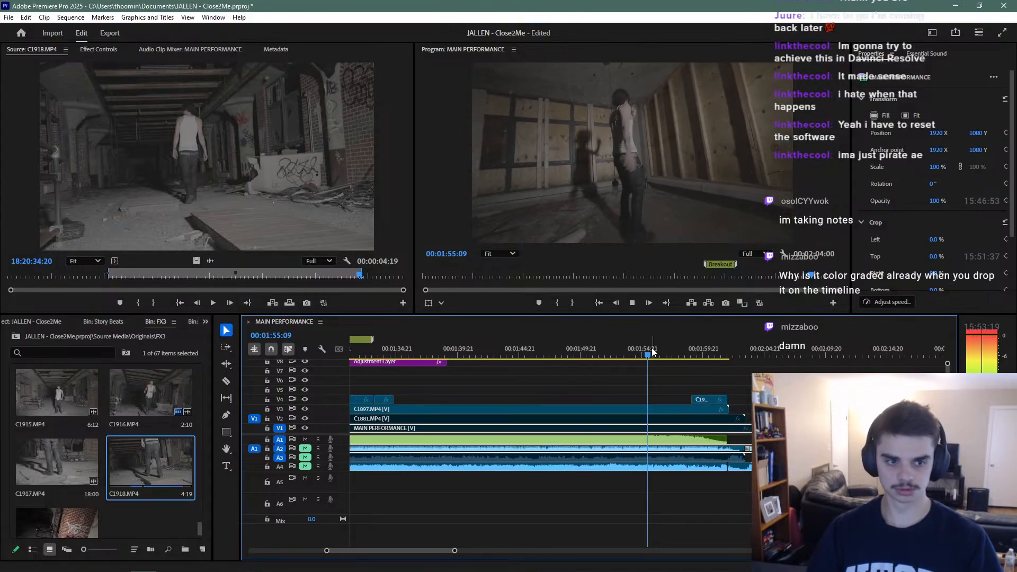
drag(646, 354, 541, 343)
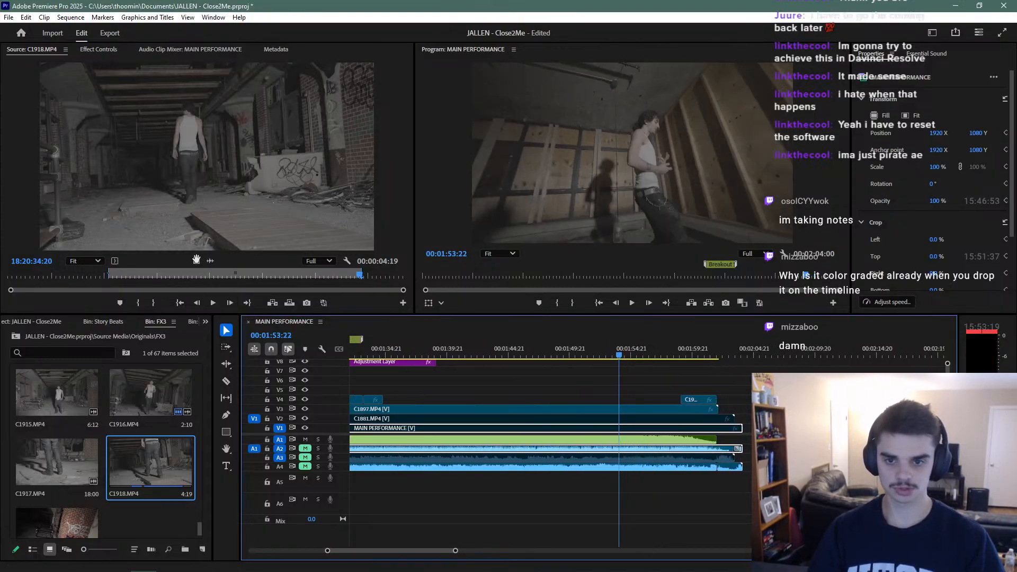
drag(211, 261, 624, 401)
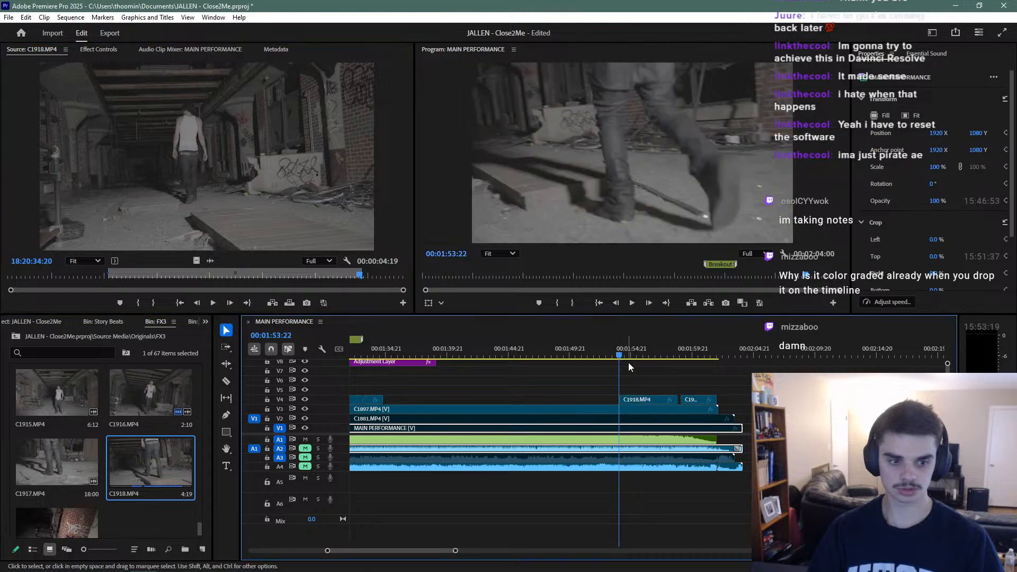
Move C1918.MP4 about two seconds earlier on V4 and play the ending through 00:02:00:09
key(space)
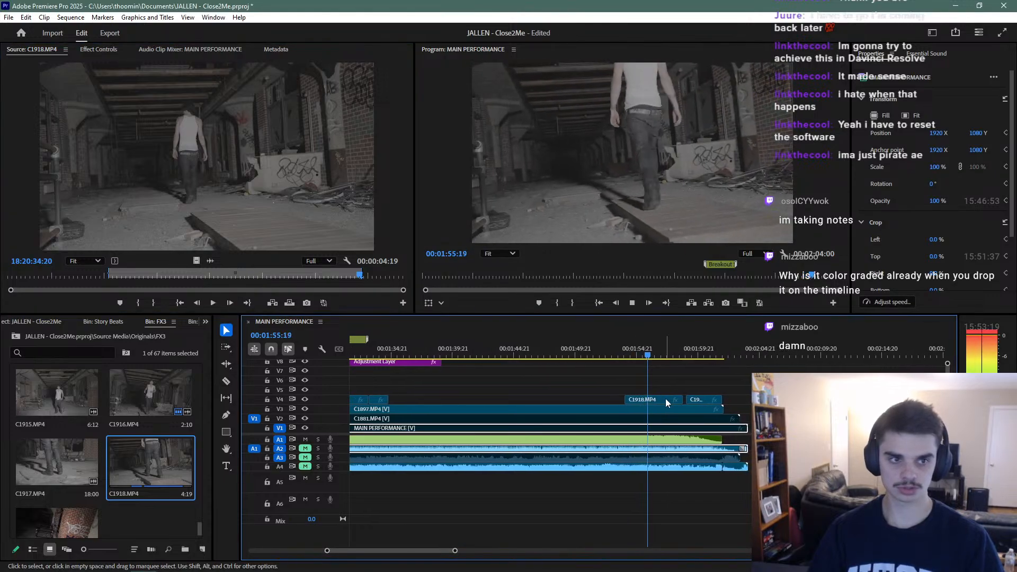
drag(662, 400, 625, 400)
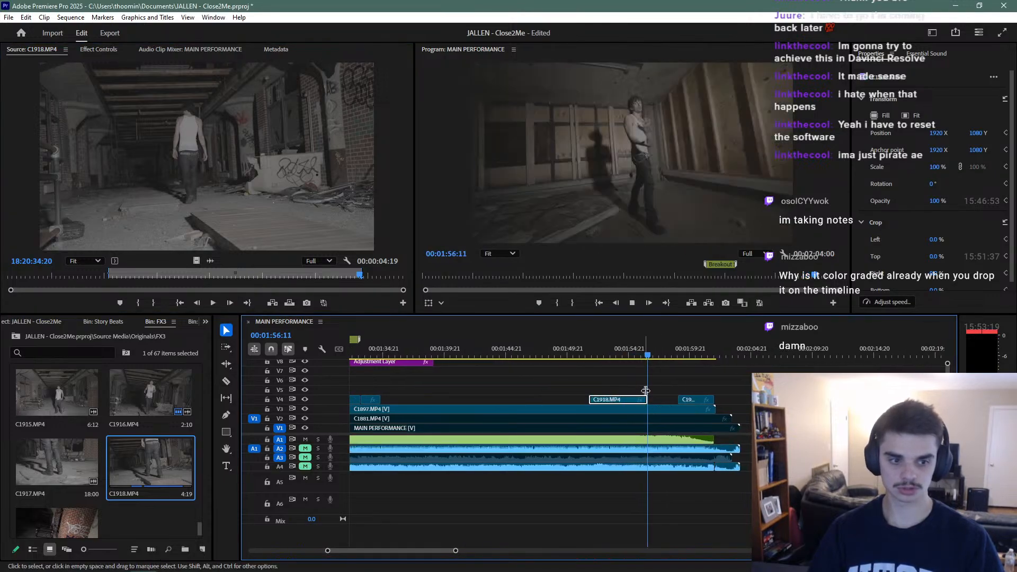
key(space)
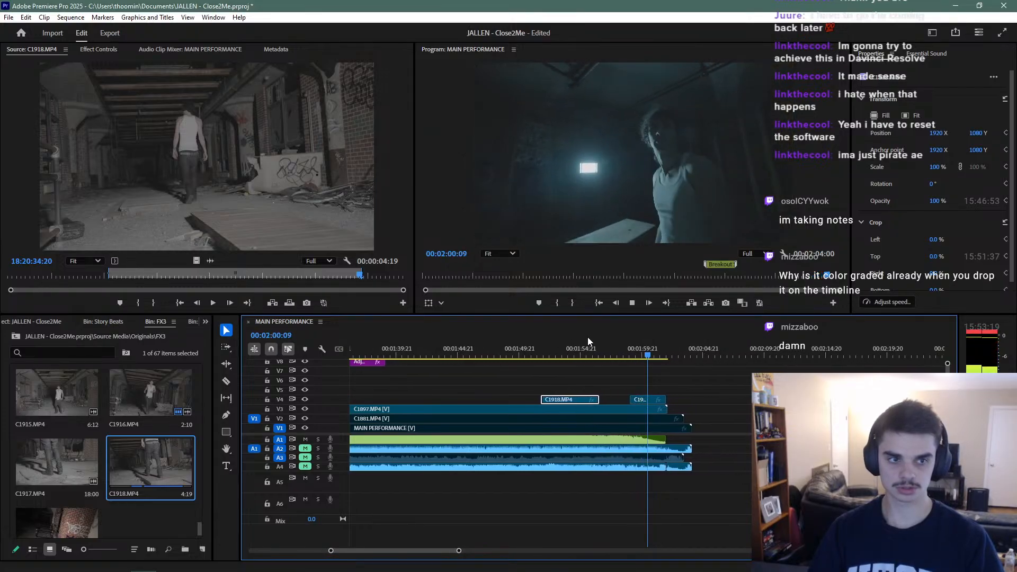
Replay the section after the breakout ending, stop at 00:01:42:19, and save the project
click(535, 345)
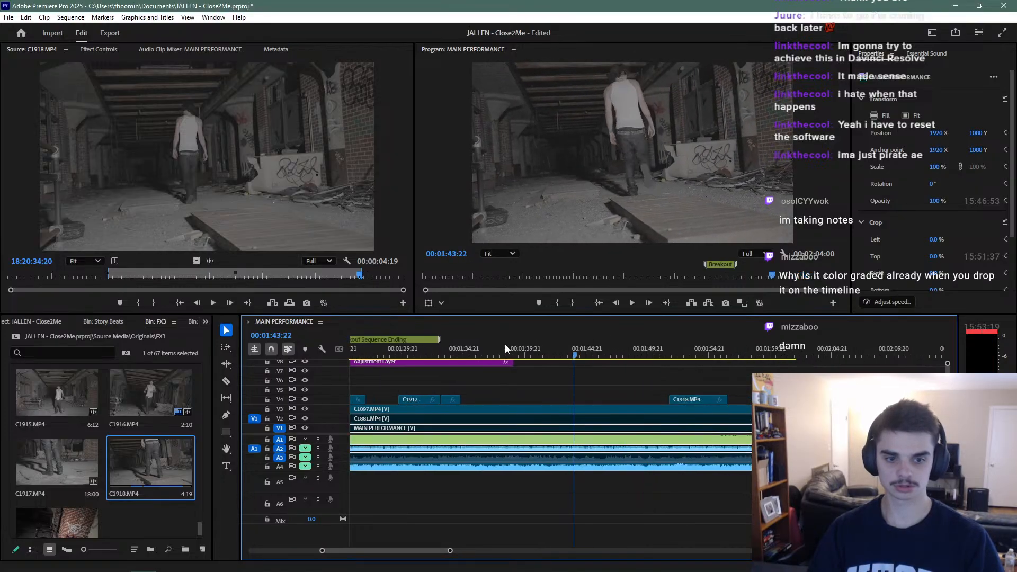
click(437, 343)
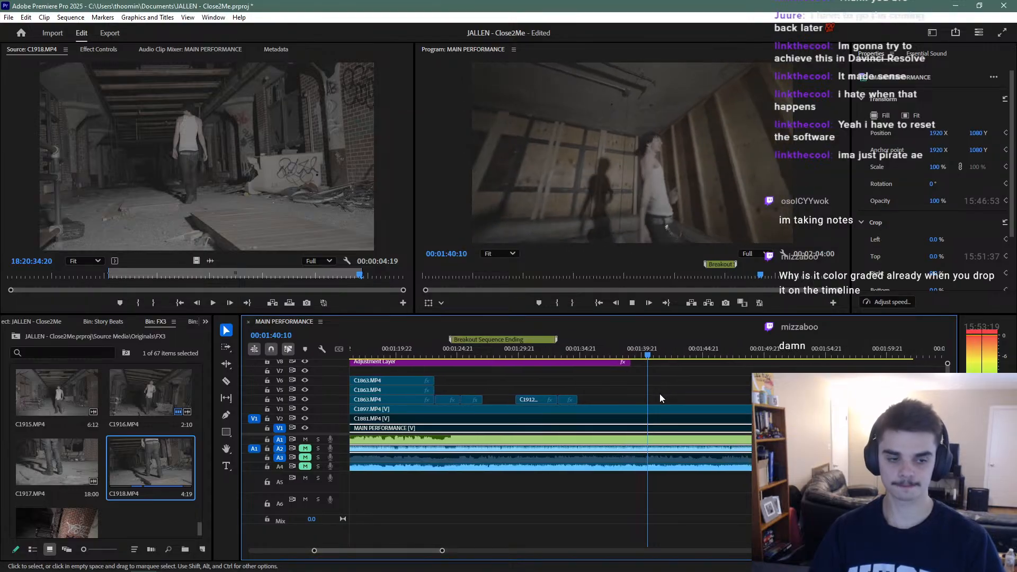
scroll(660, 393, down, 5)
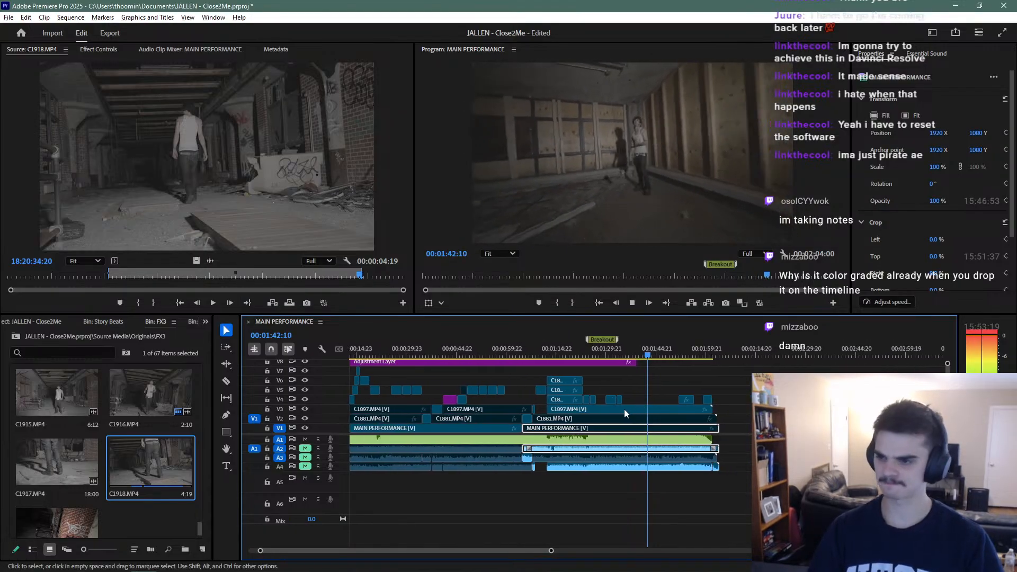
key(ctrl+s)
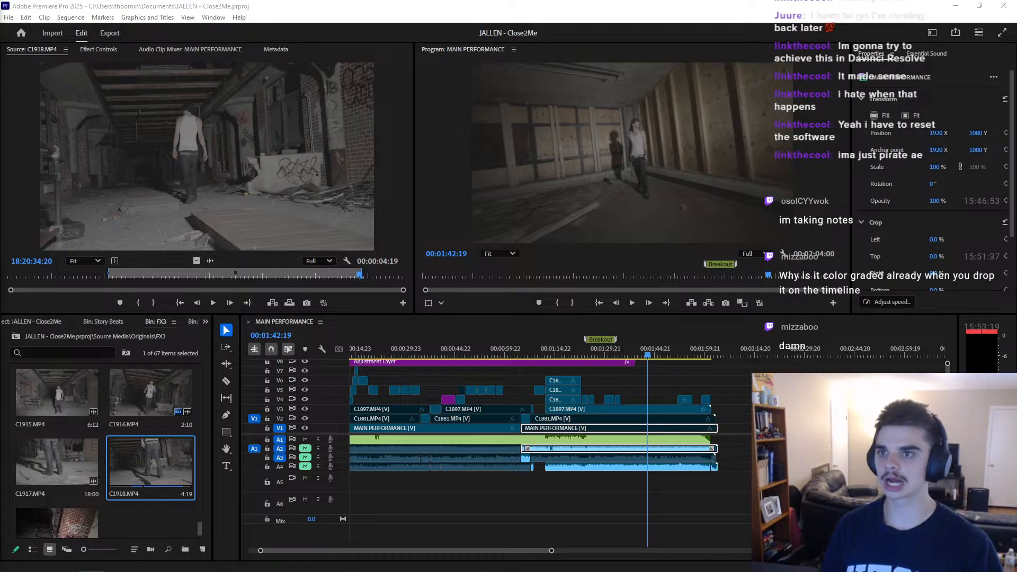
click(428, 6)
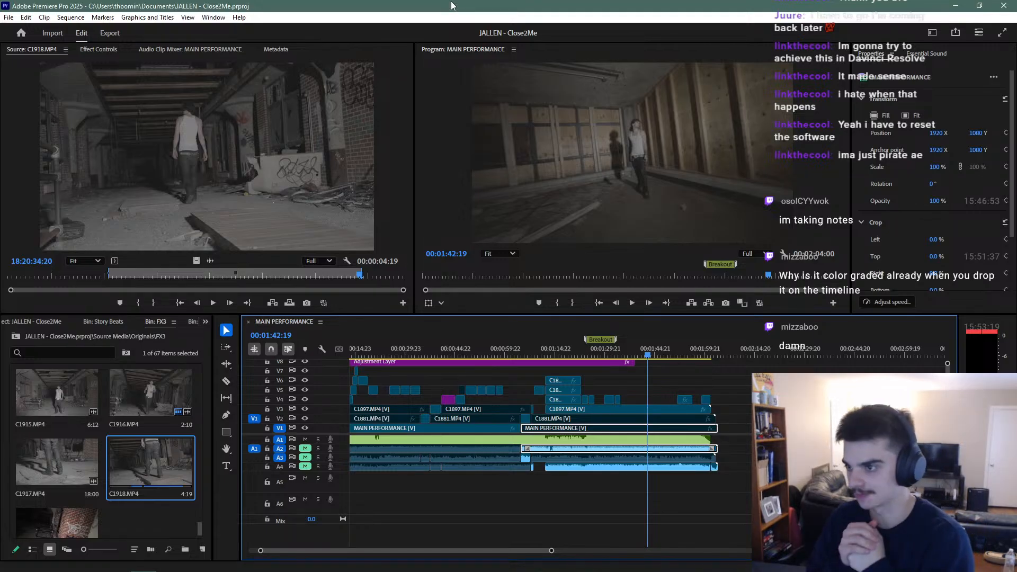
key(alt+Tab)
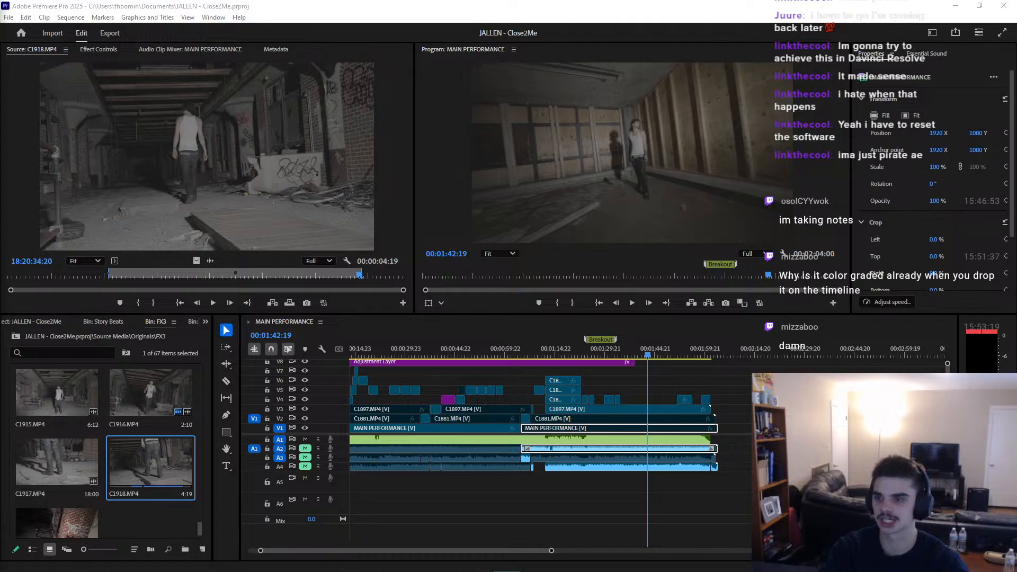
key(alt+Tab)
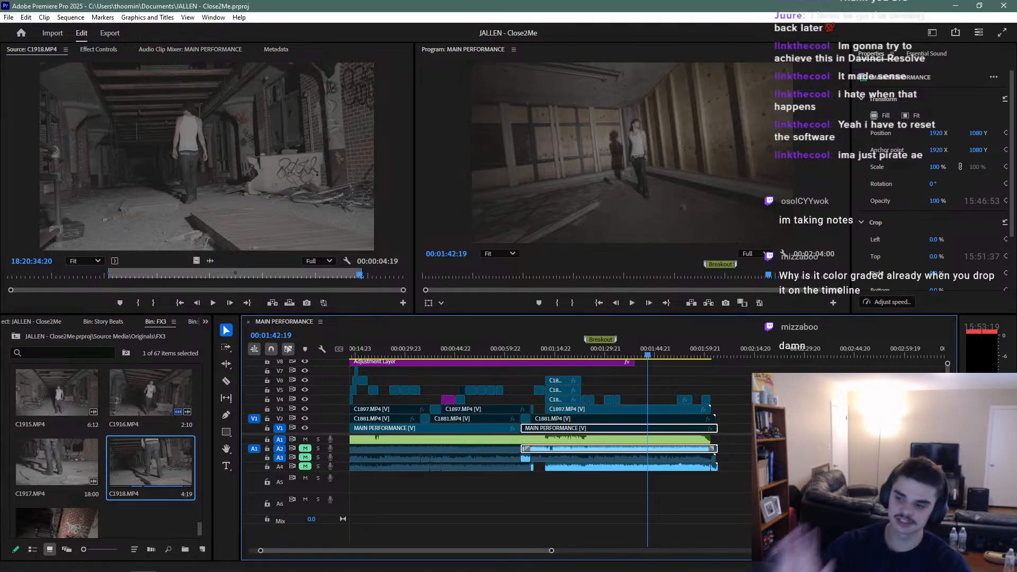
key(alt+Tab)
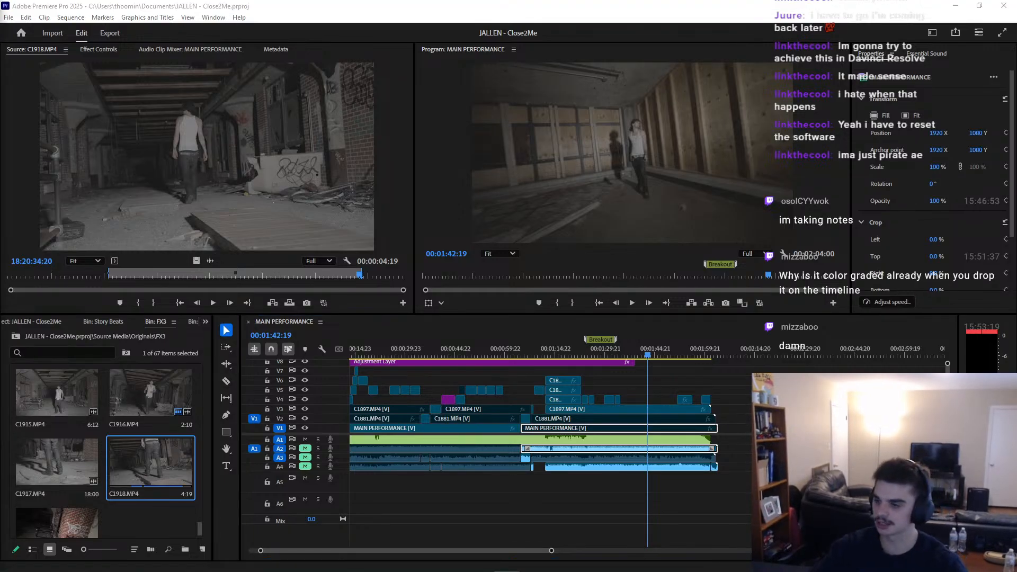